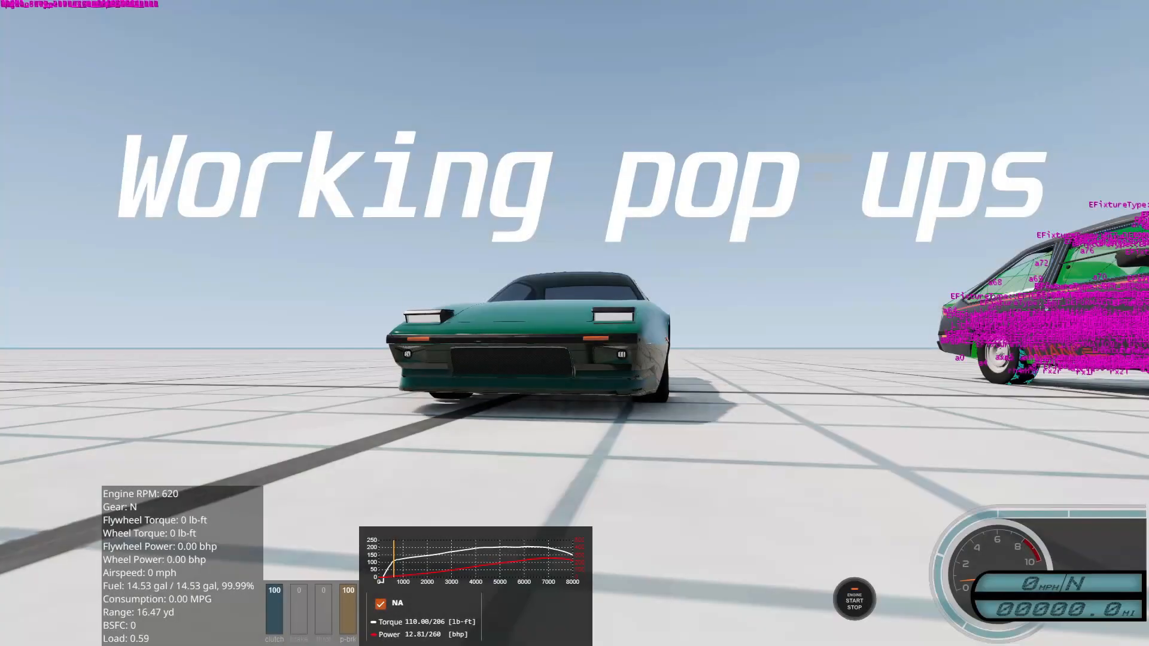
Step: Toggle the green car's headlights repeatedly to check its pop-up mechanism
{"action": "key", "text": "n"}
{"action": "key", "text": "n"}
{"action": "key", "text": "n"}
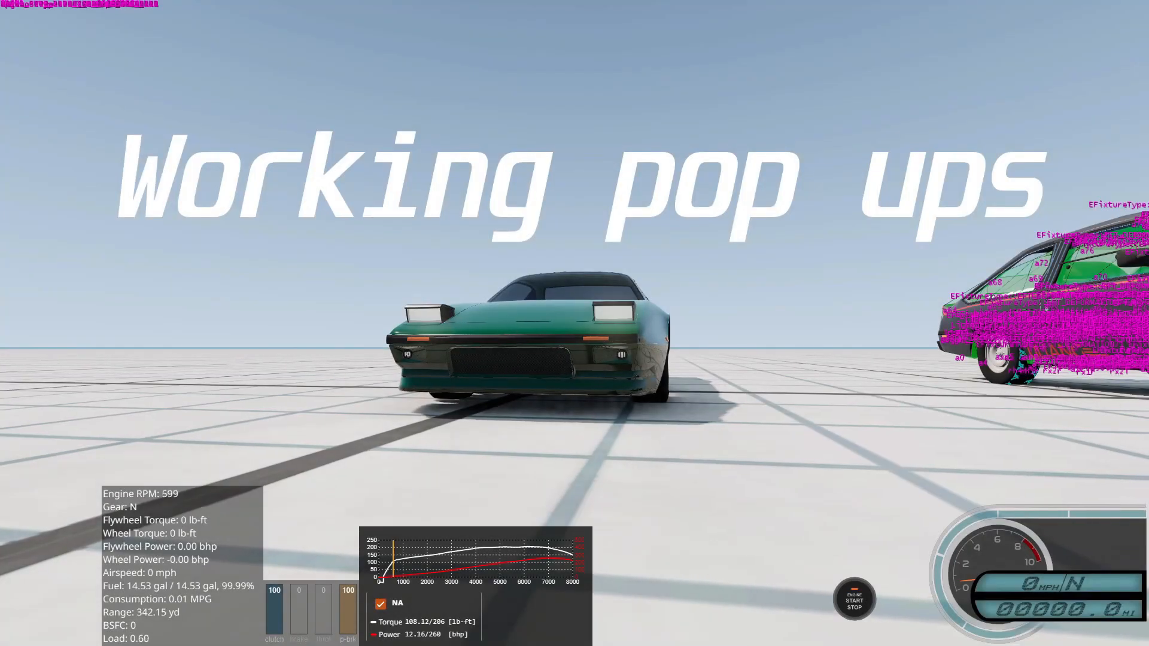
{"action": "key", "text": "n"}
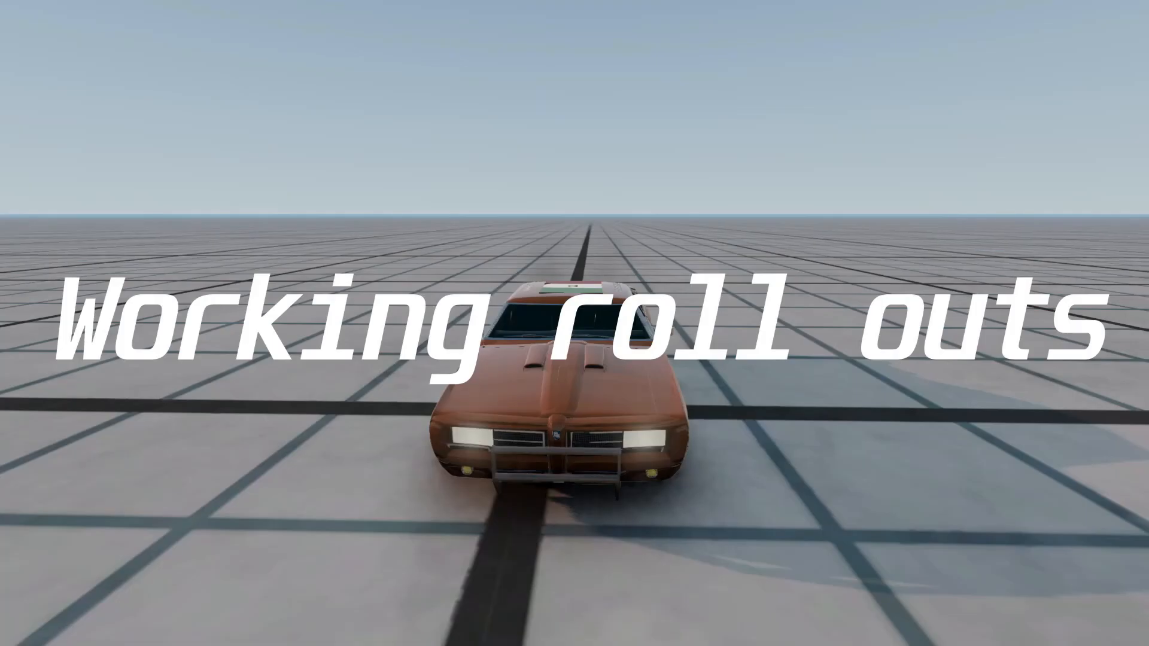
Step: Toggle the orange-brown car's headlights repeatedly to check its roll-out mechanism
{"action": "key", "text": "n"}
{"action": "key", "text": "n"}
{"action": "key", "text": "n"}
{"action": "key", "text": "n"}
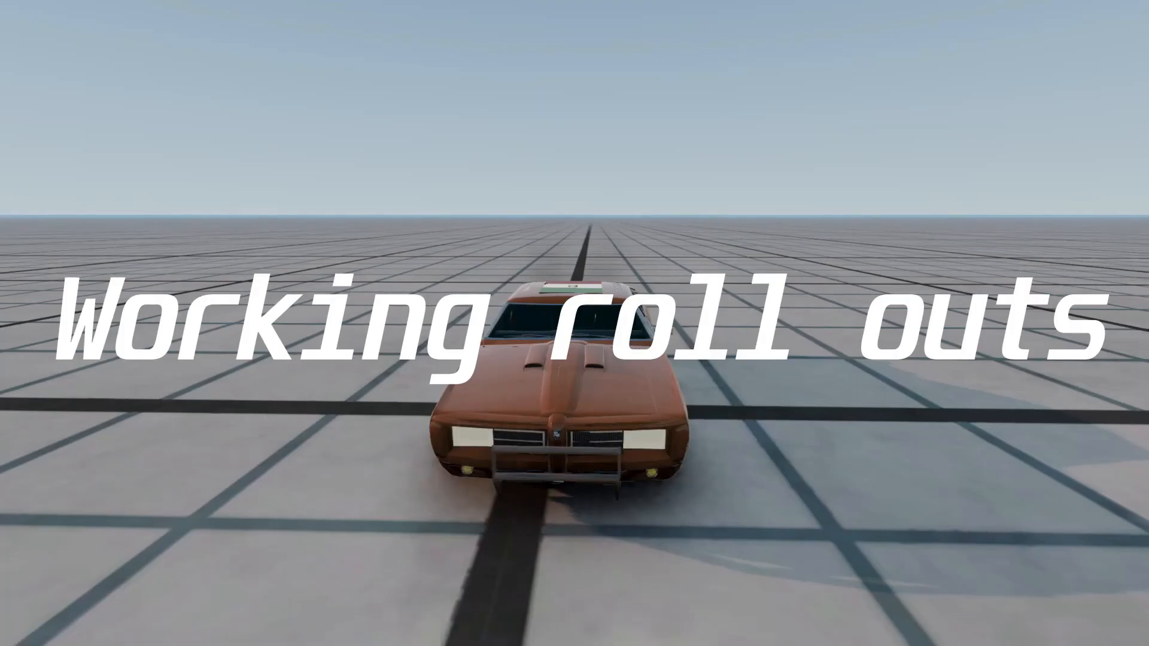
{"action": "key", "text": "n"}
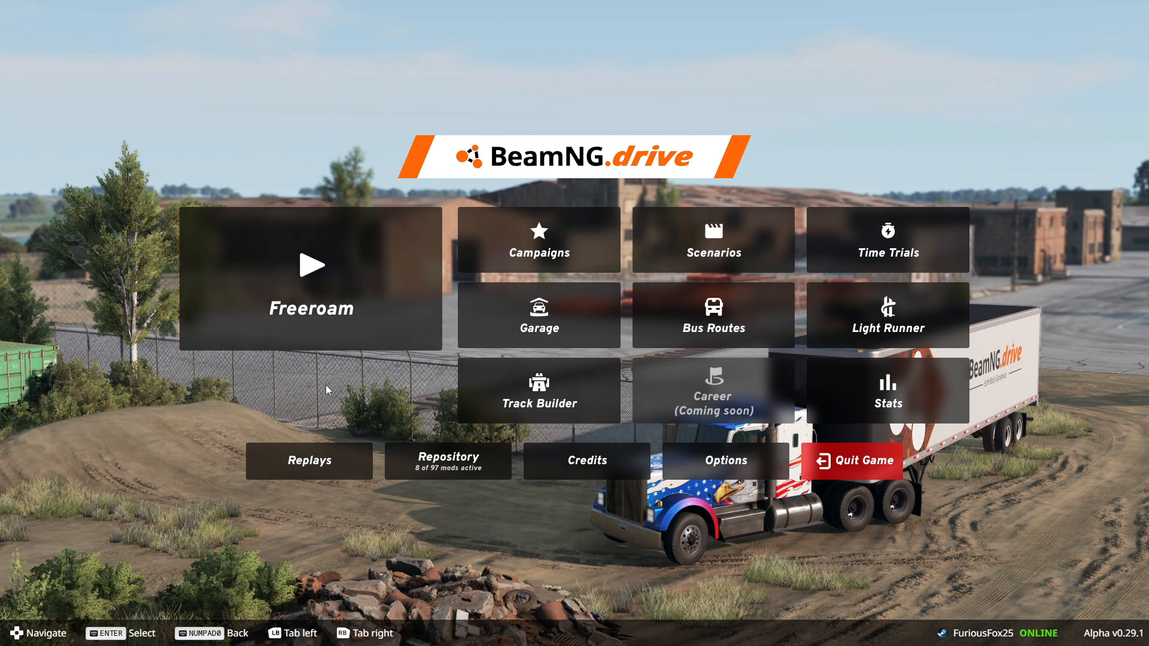
Step: Open the installed mods list, search it for "interior", and return to the main menu
{"action": "left_click", "coordinate": [448, 462]}
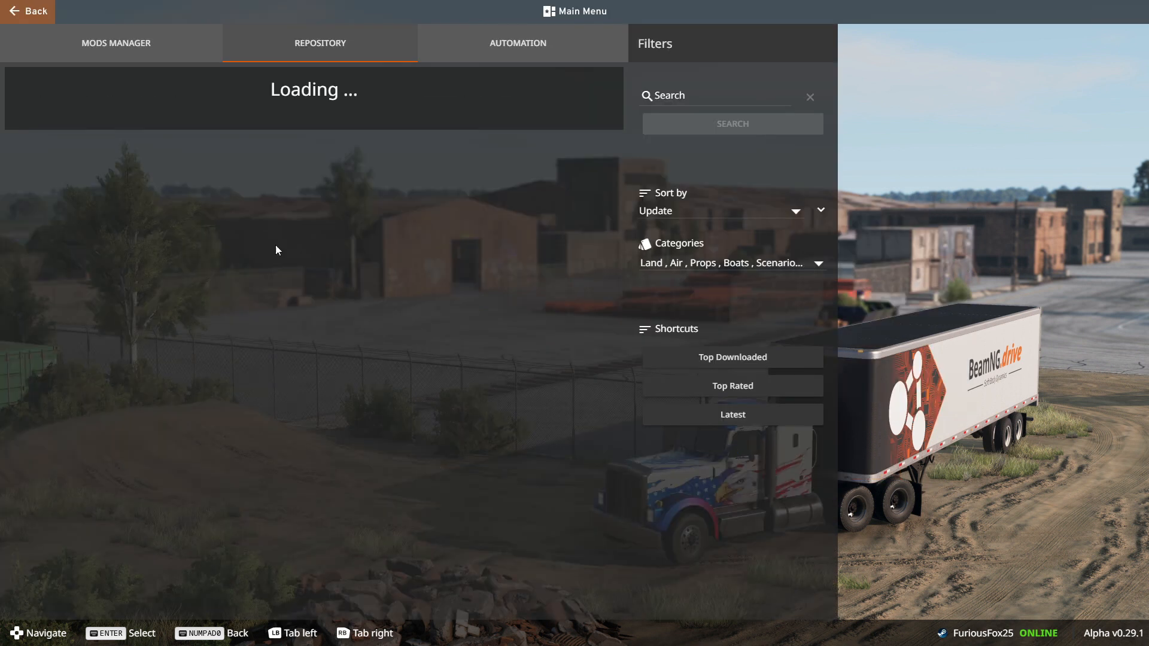
{"action": "left_click", "coordinate": [117, 41]}
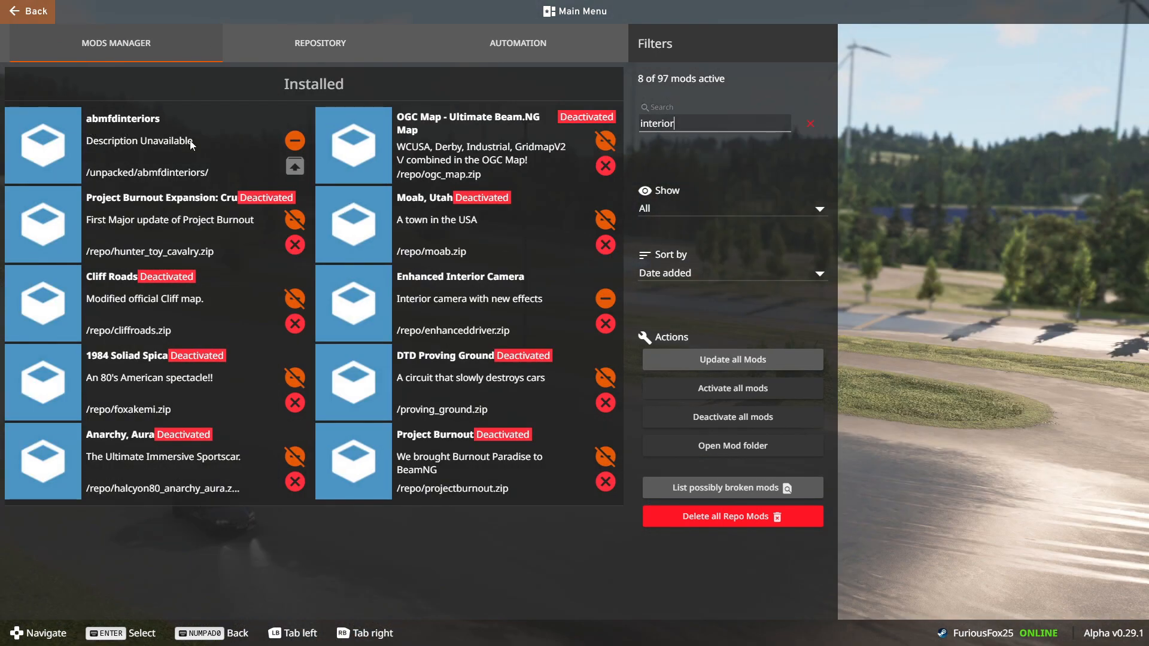
{"action": "left_click", "coordinate": [1, 4]}
Step: Start a freeroam session on the Grid, Small, Pure map at the Default spawn point
{"action": "left_click", "coordinate": [281, 270]}
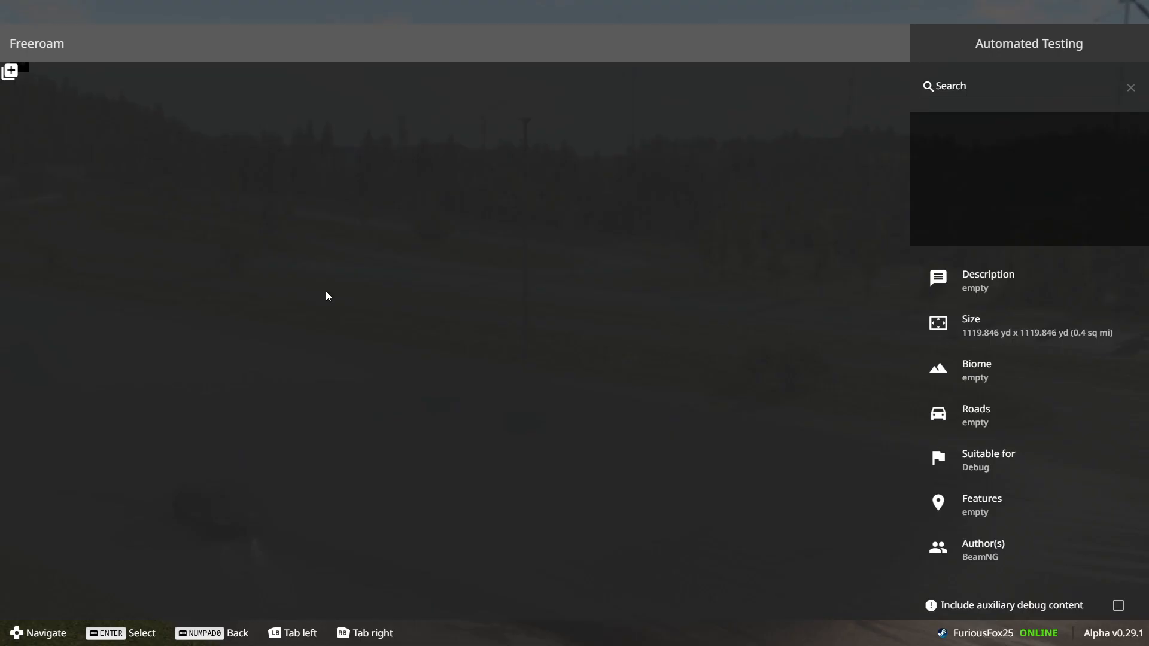
{"action": "left_click", "coordinate": [339, 297]}
{"action": "left_click", "coordinate": [133, 159]}
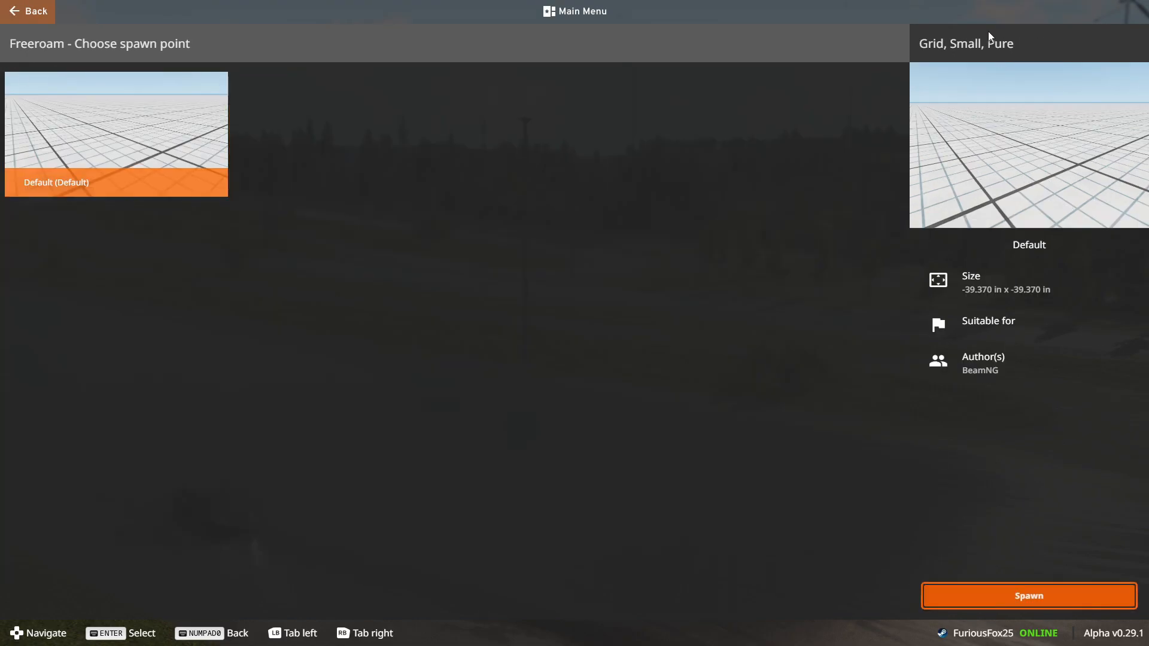
{"action": "left_click", "coordinate": [1013, 603]}
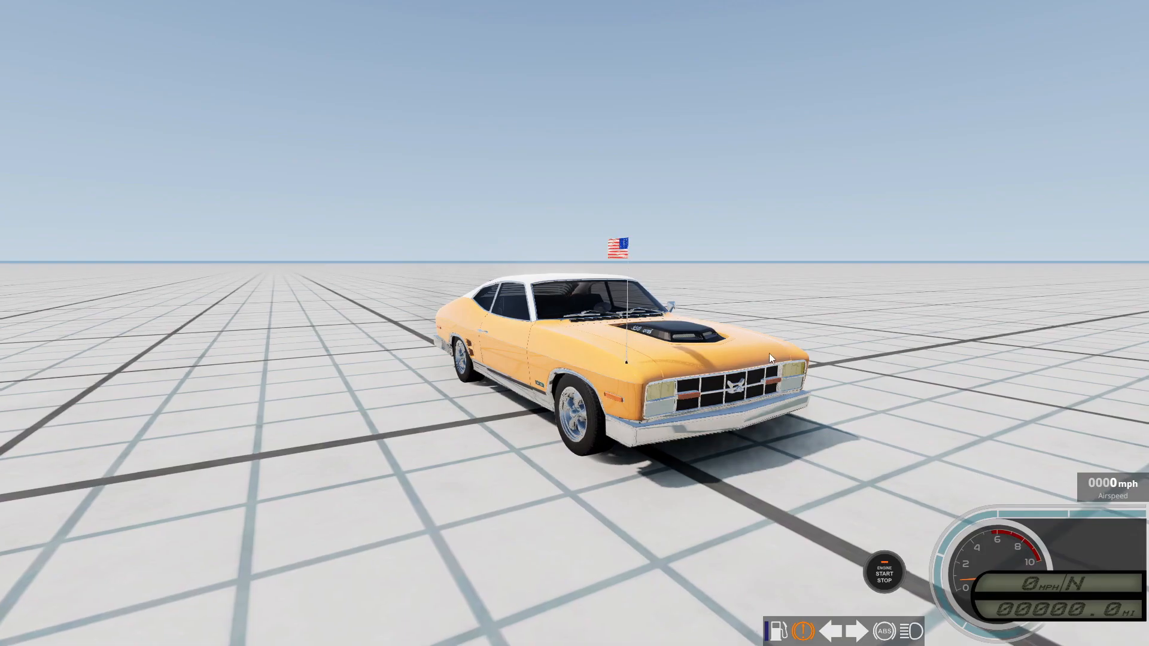
Step: Pause the simulation and set the car's gearbox mode to Realistic behavior
{"action": "key", "text": "j"}
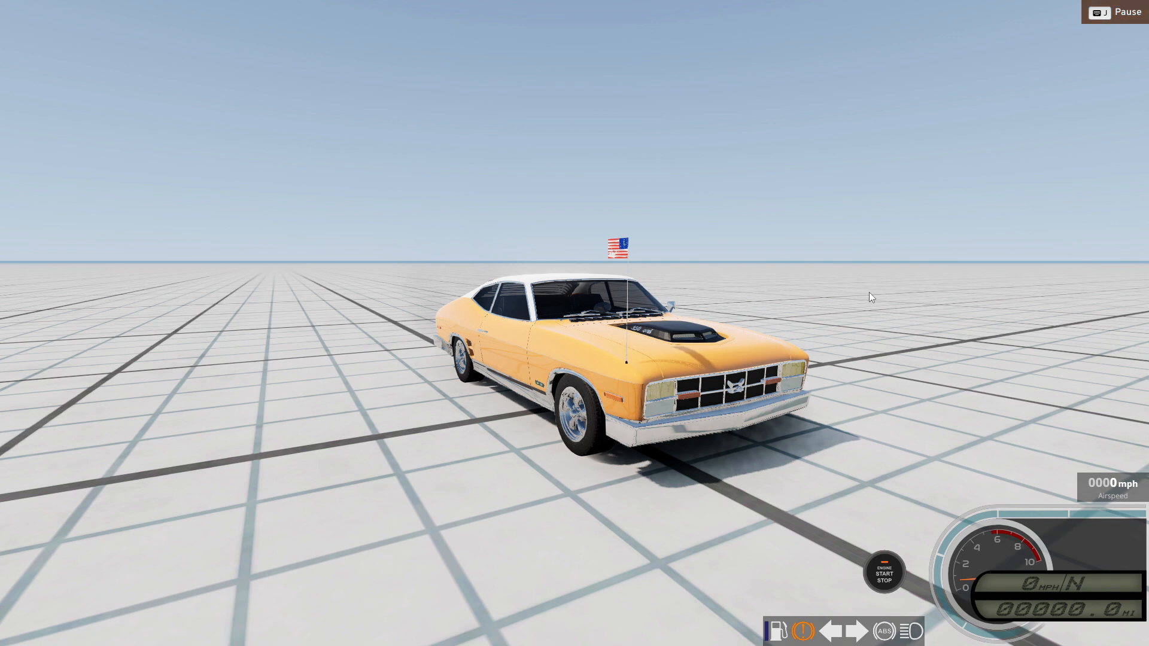
{"action": "key", "text": "shift+c"}
{"action": "key", "text": "q"}
{"action": "key", "text": "shift+c"}
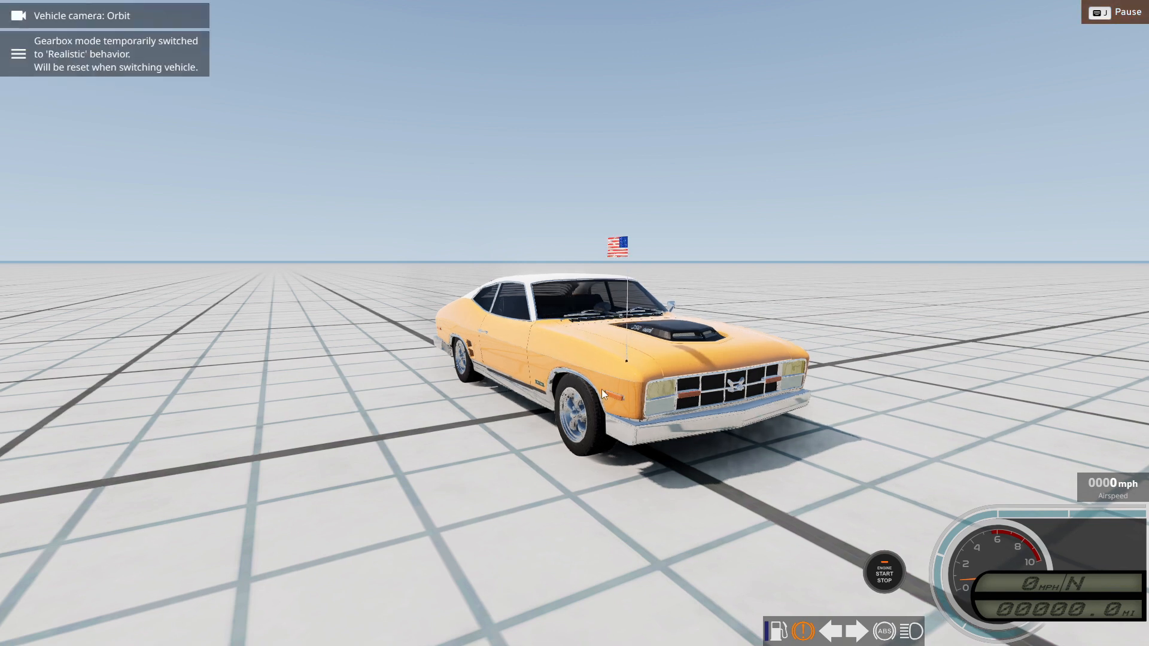
Step: Switch to File Explorer, open the Beam modding folder in a new window, and launch MaterialAndDaeFixerForAutobeam.exe
{"action": "key", "text": "alt+Tab"}
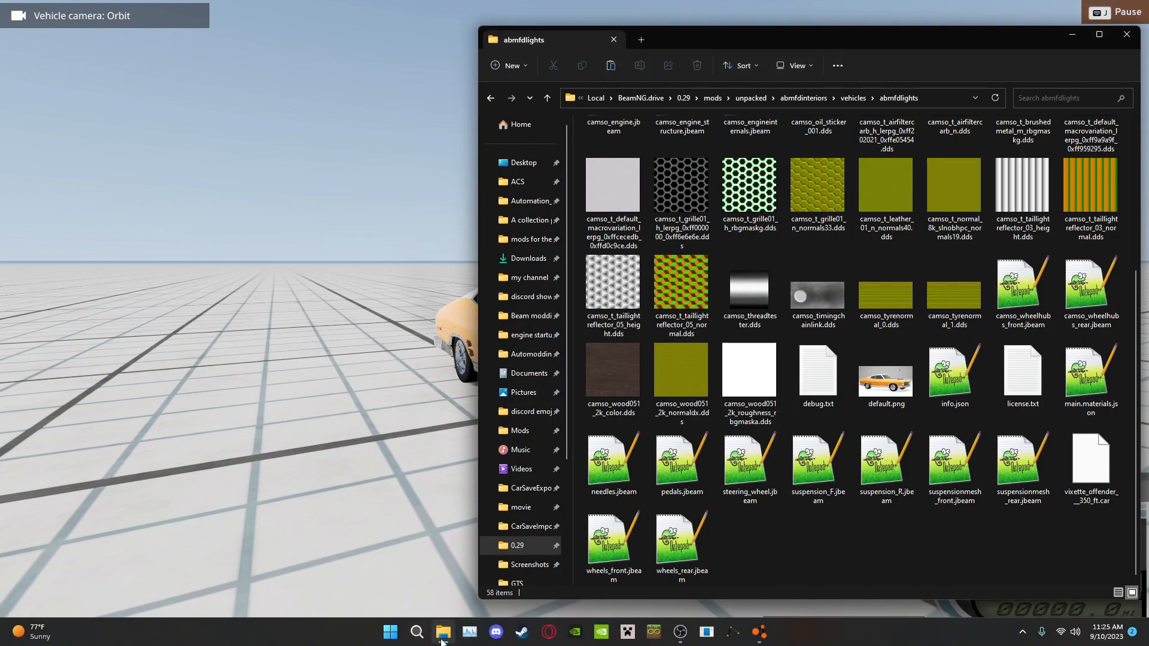
{"action": "right_click", "coordinate": [442, 632]}
{"action": "left_click", "coordinate": [404, 562]}
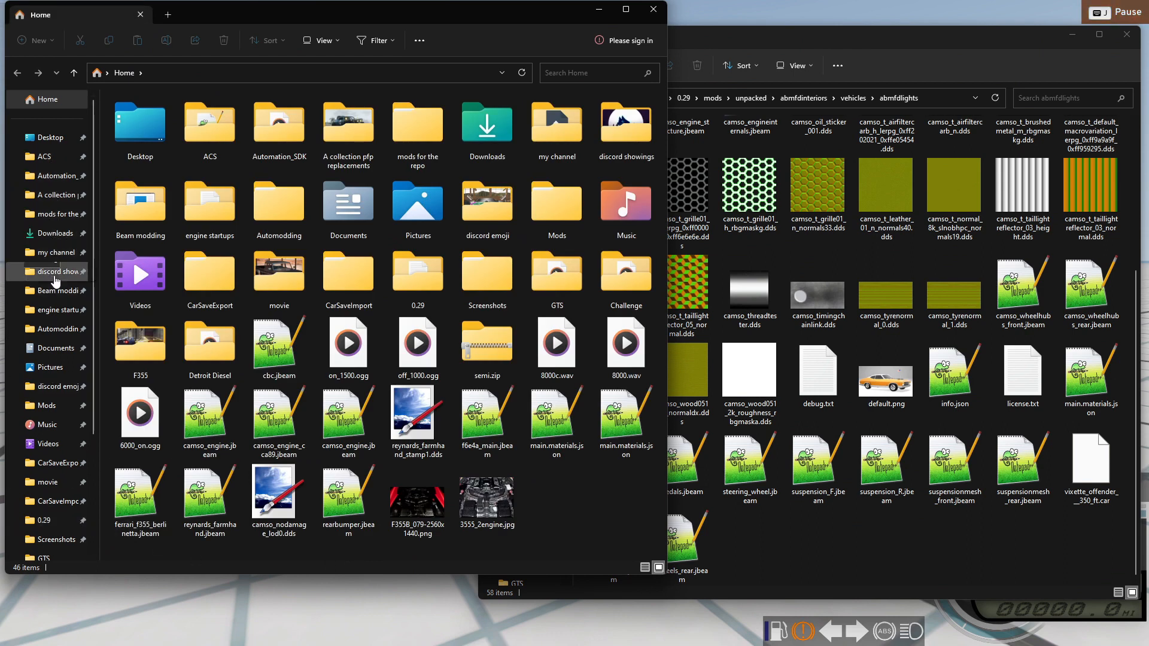
{"action": "left_click", "coordinate": [54, 291]}
{"action": "double_click", "coordinate": [192, 551]}
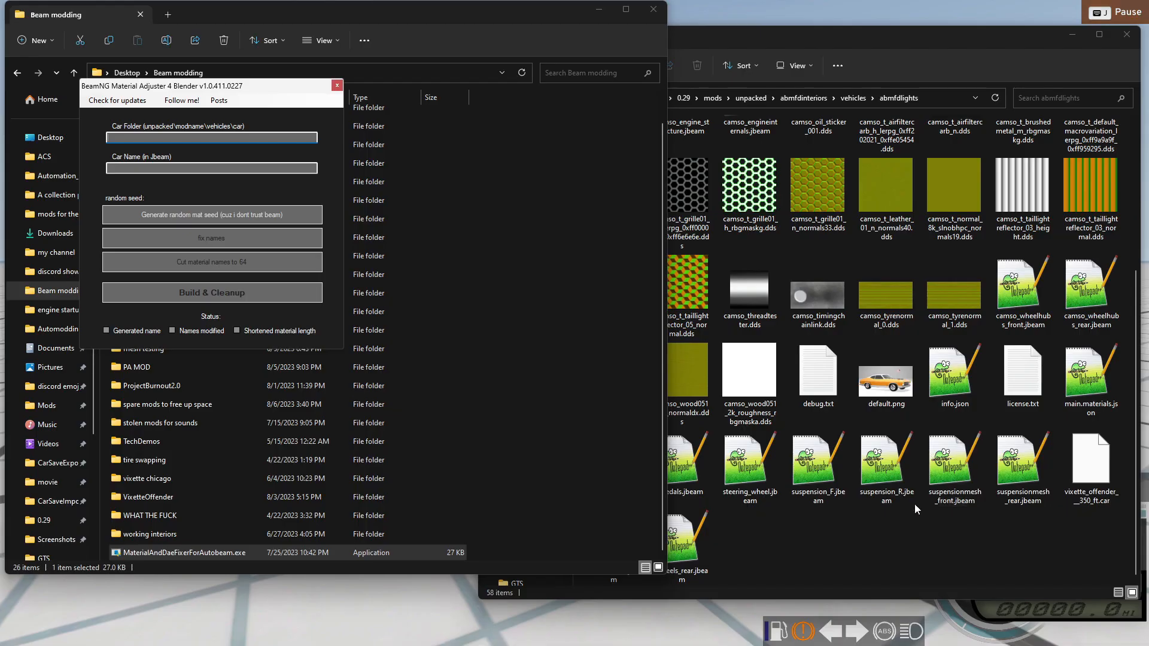
Step: Set the material adjuster's Car Folder to the copied path of the mod's vehicles\abmfdlights folder
{"action": "left_click", "coordinate": [936, 99]}
{"action": "key", "text": "ctrl+c"}
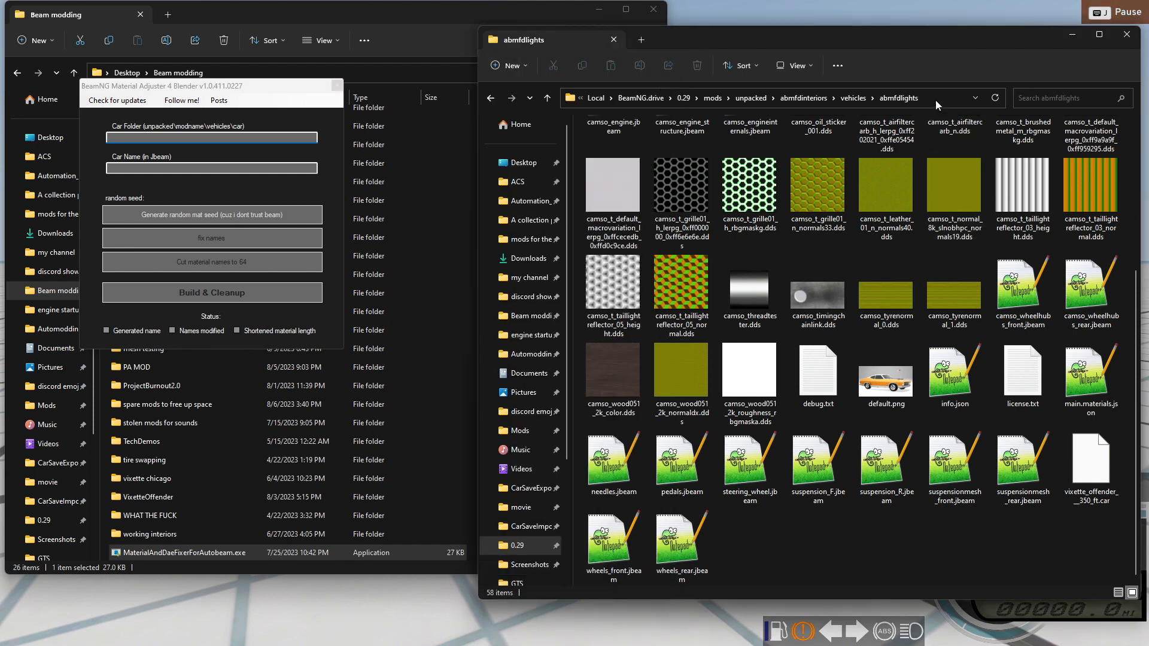
{"action": "left_click", "coordinate": [233, 138]}
{"action": "key", "text": "ctrl+v"}
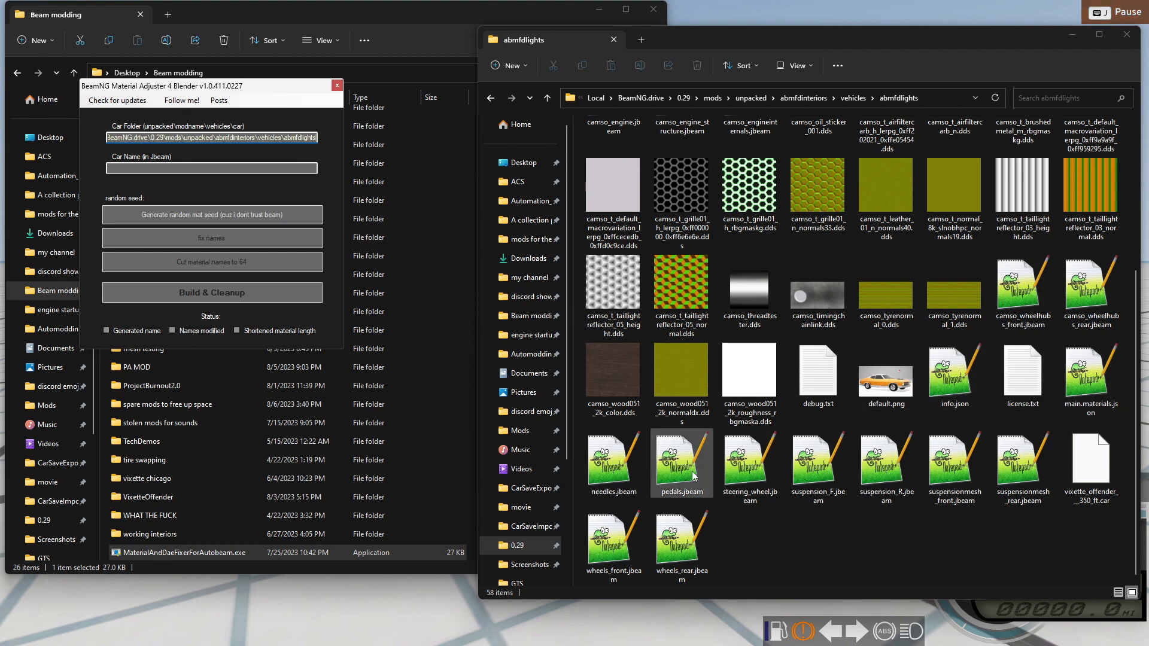
Step: Set the Car Name to abmfdlights, copied from the name of the abmfdlights.jbeam file
{"action": "scroll", "coordinate": [995, 395], "scroll_direction": "up", "scroll_amount": 3}
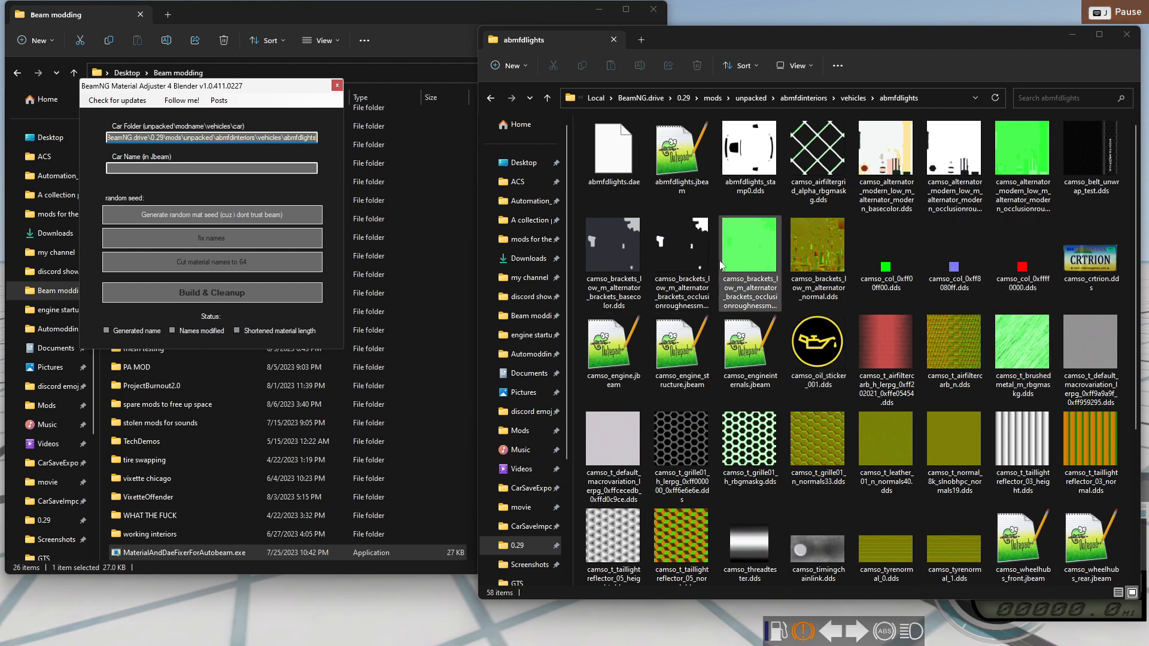
{"action": "left_click", "coordinate": [684, 180]}
{"action": "right_click", "coordinate": [683, 181]}
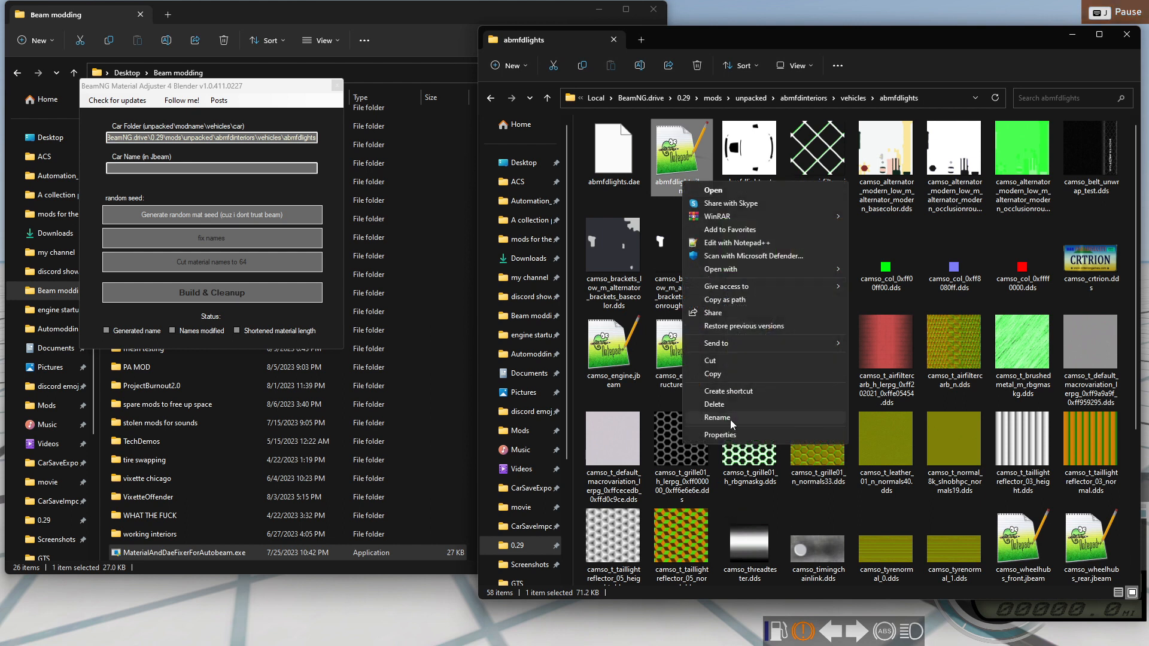
{"action": "left_click", "coordinate": [730, 418]}
{"action": "key", "text": "ctrl+c"}
{"action": "left_click", "coordinate": [195, 168]}
{"action": "key", "text": "ctrl+v"}
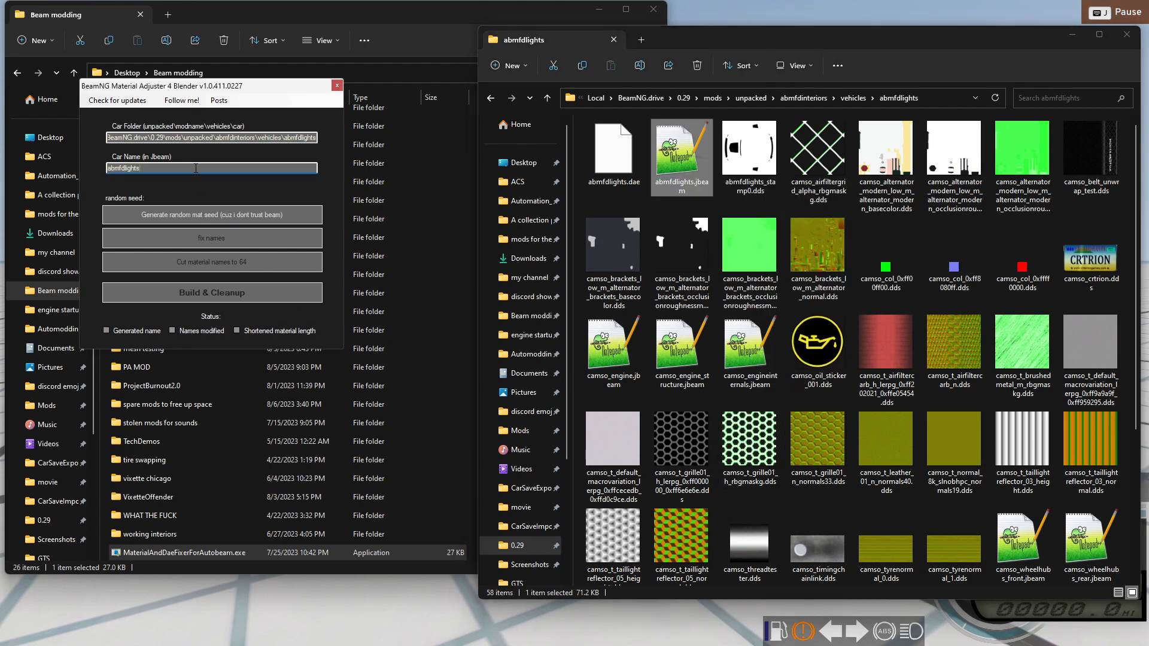
Step: Process the car's materials with a random seed, fixed names and names cut to 64, finishing with Build & Cleanup
{"action": "left_click", "coordinate": [230, 218]}
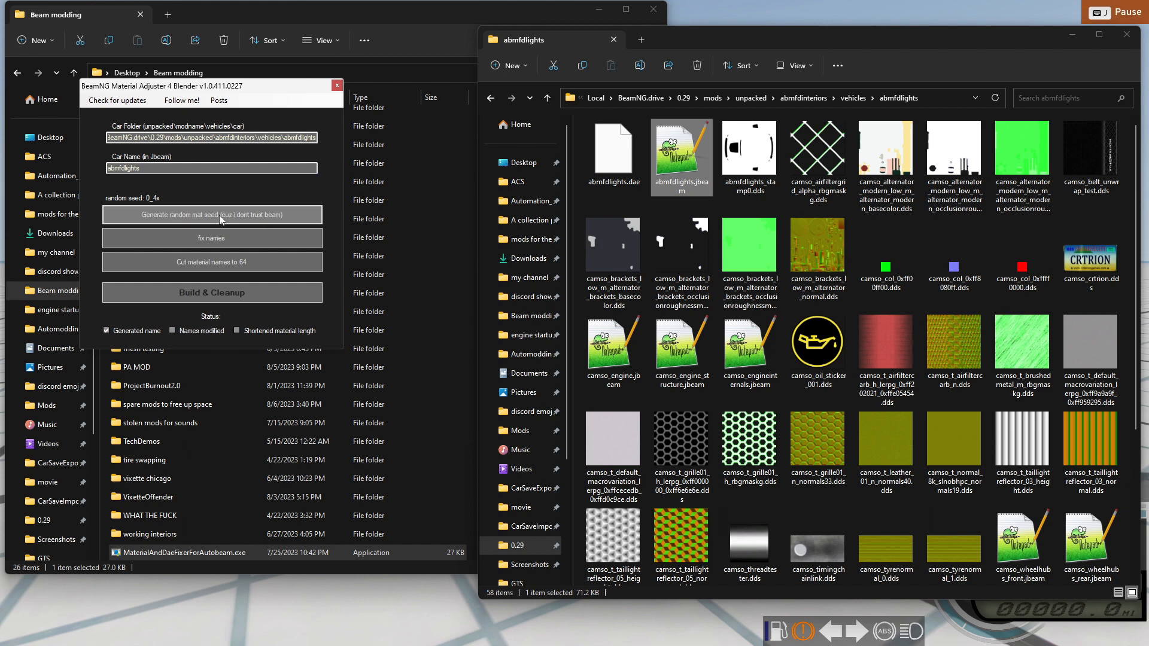
{"action": "left_click", "coordinate": [161, 215]}
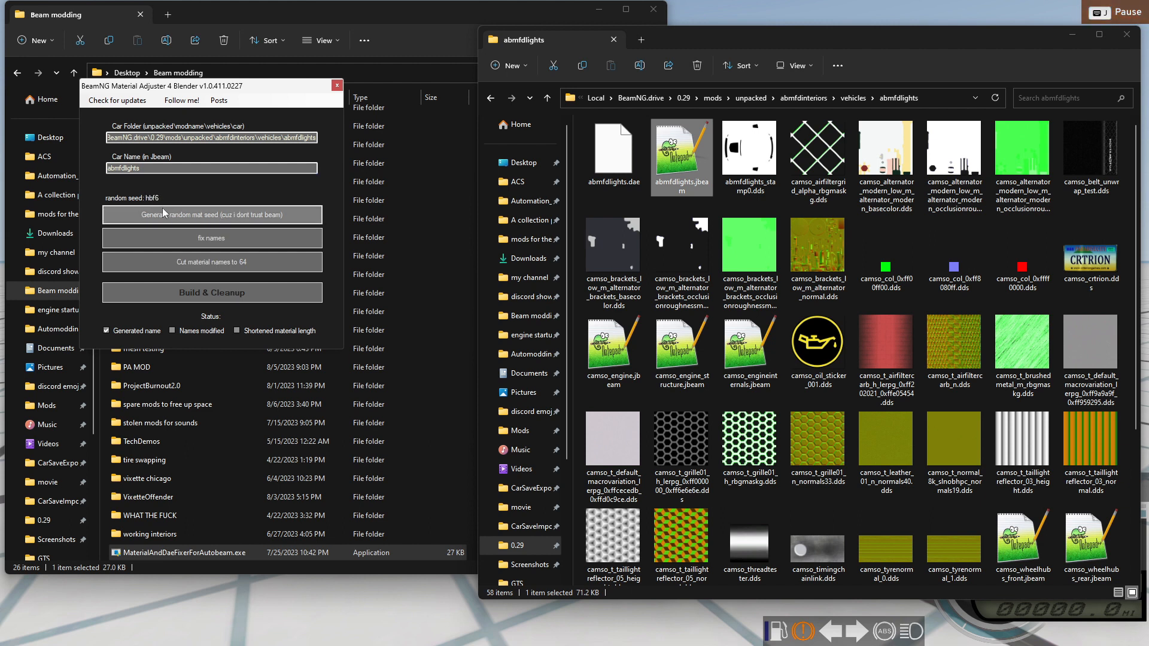
{"action": "left_click", "coordinate": [161, 214]}
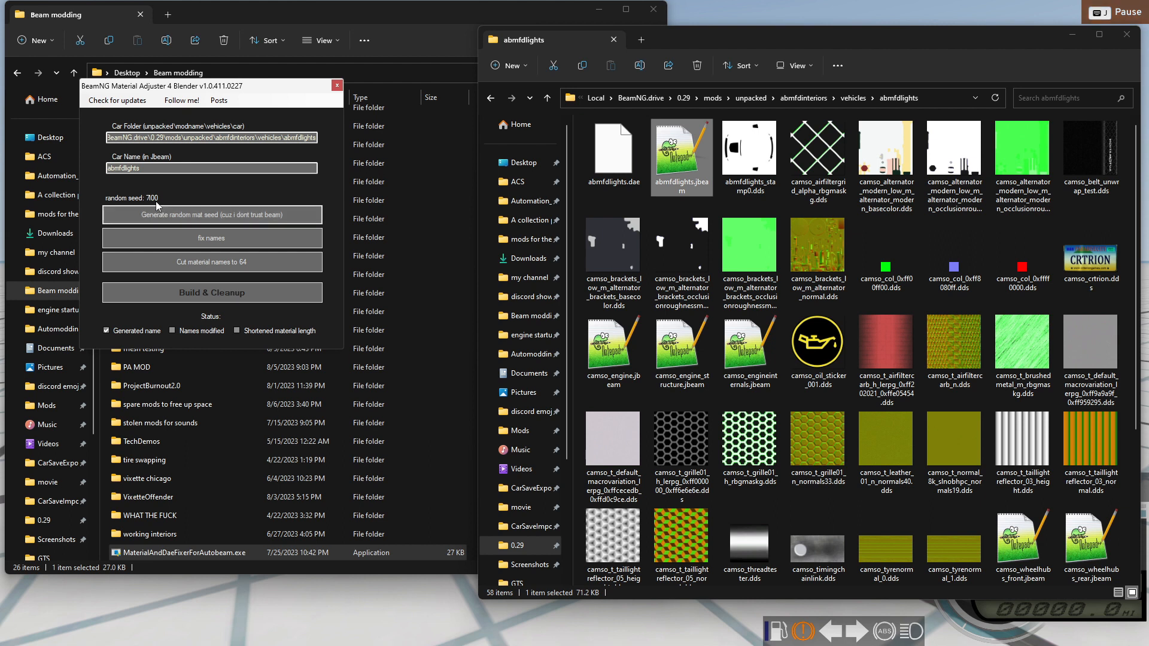
{"action": "left_click", "coordinate": [201, 265]}
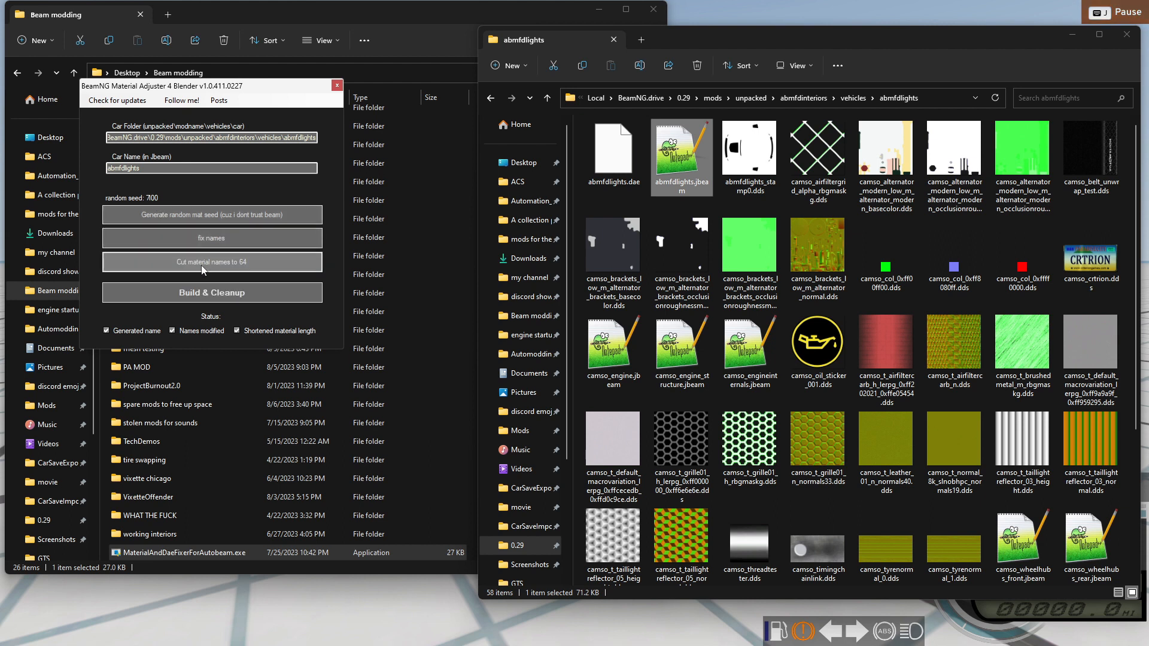
{"action": "left_click", "coordinate": [210, 296]}
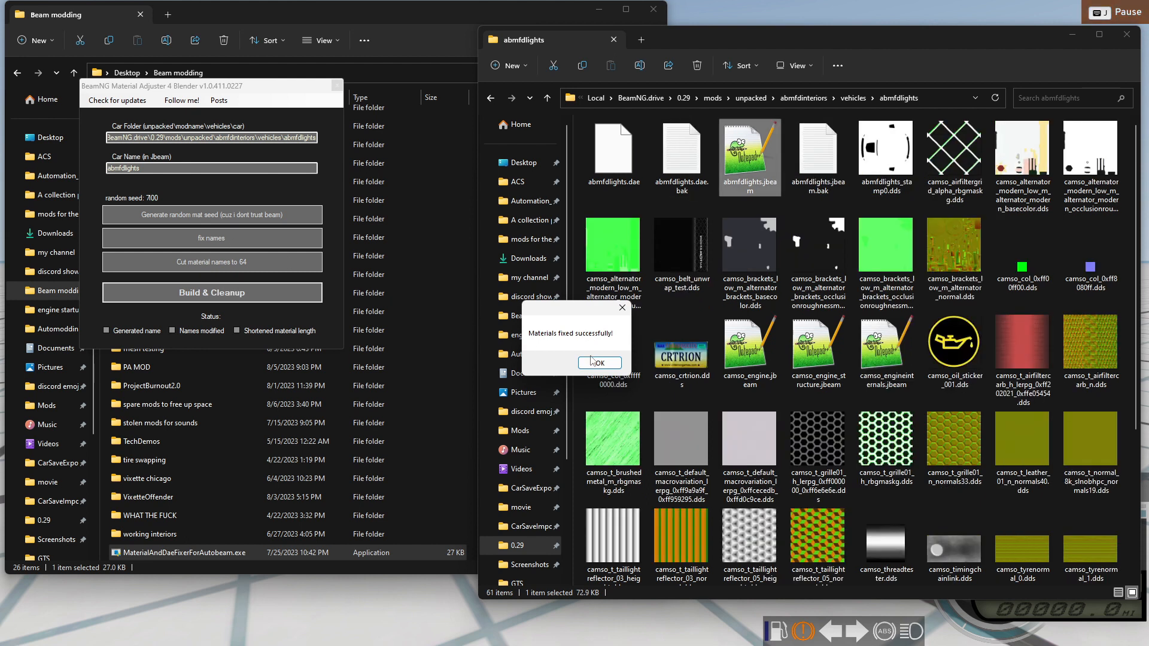
{"action": "left_click", "coordinate": [601, 364]}
Step: Return to BeamNG.drive, reload the yellow car, and inspect its materials from the side and rear
{"action": "left_click", "coordinate": [436, 590]}
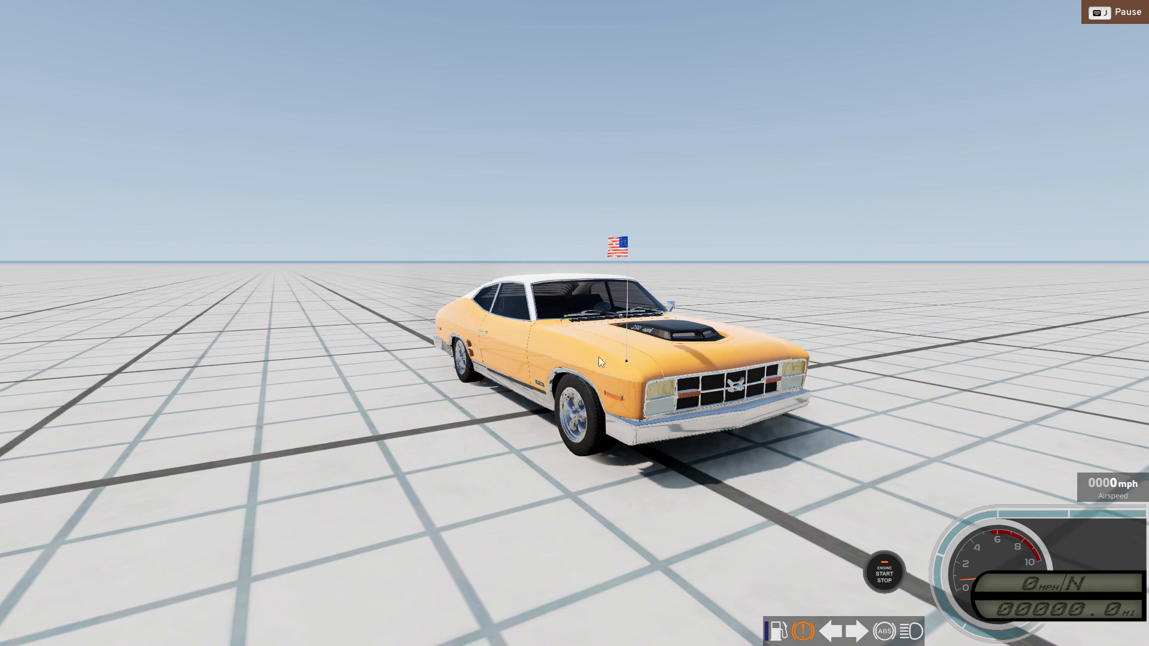
{"action": "key", "text": "ctrl+r"}
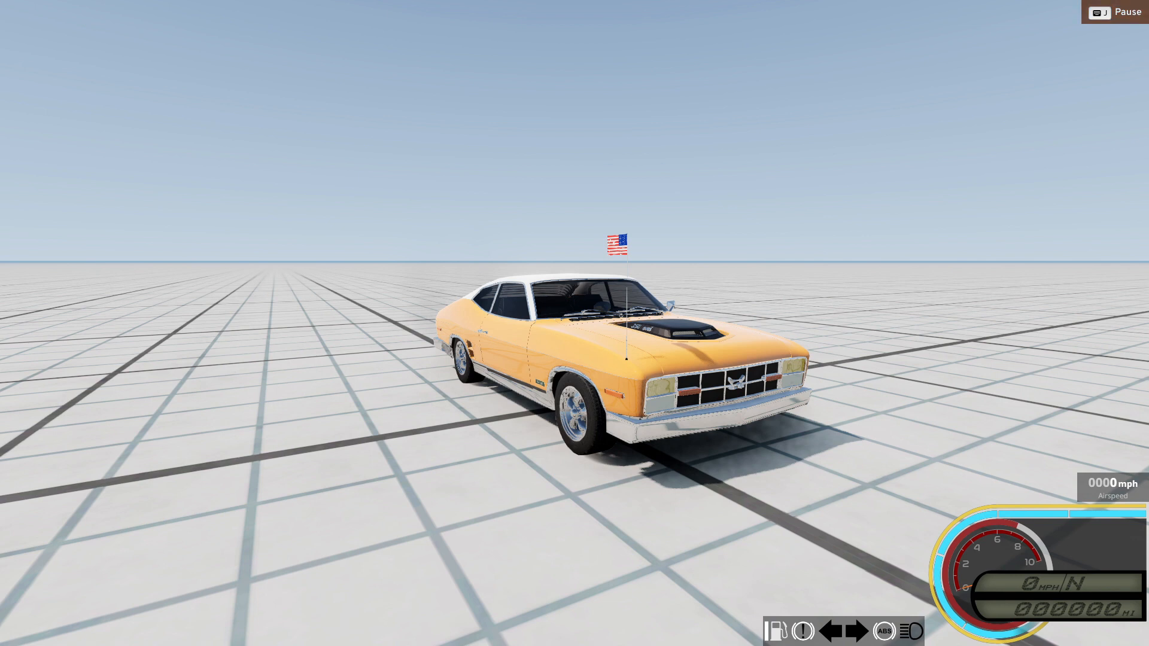
{"action": "right_click_drag", "start_coordinate": [419, 336], "coordinate": [540, 336]}
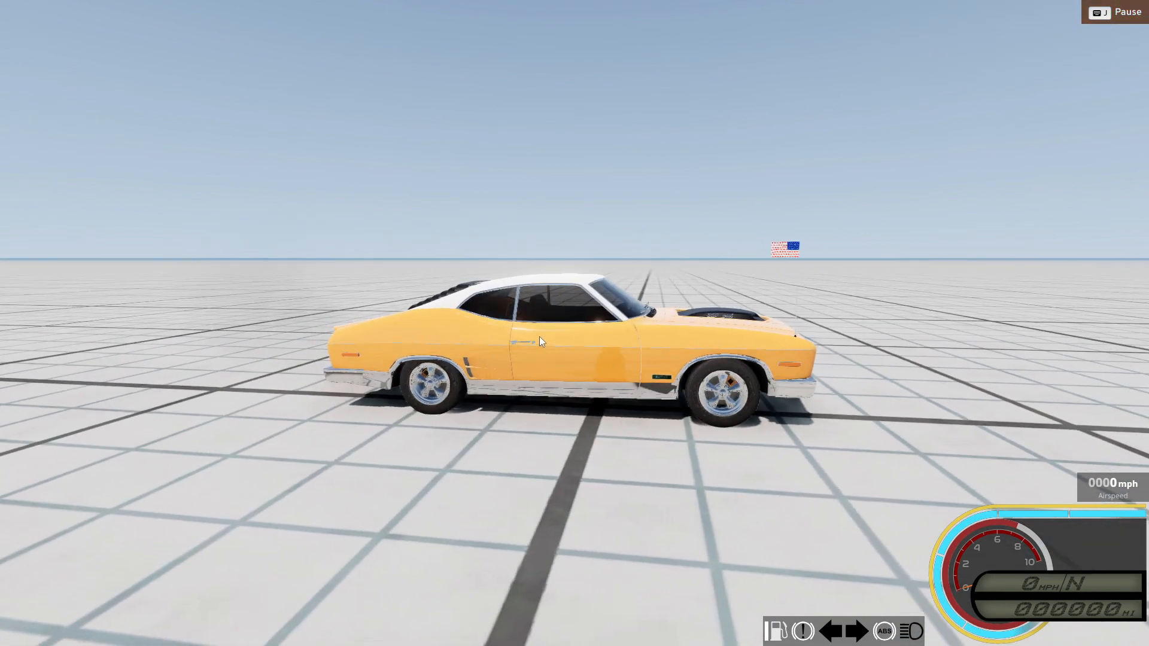
Step: Open abmfdlights.jbeam in Notepad++ and add Camso_Interior "Steering Wheel", Pedals "Car Pedals" and Needles "Guage Needles" slots below the horn slot
{"action": "key", "text": "alt+Tab"}
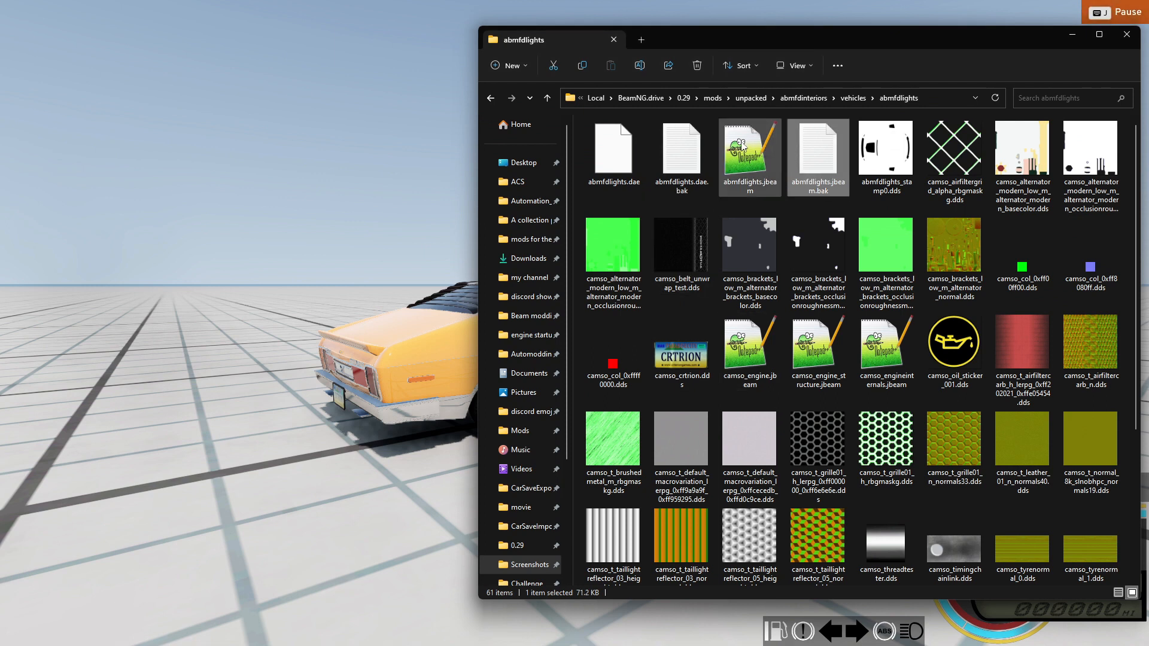
{"action": "double_click", "coordinate": [755, 158]}
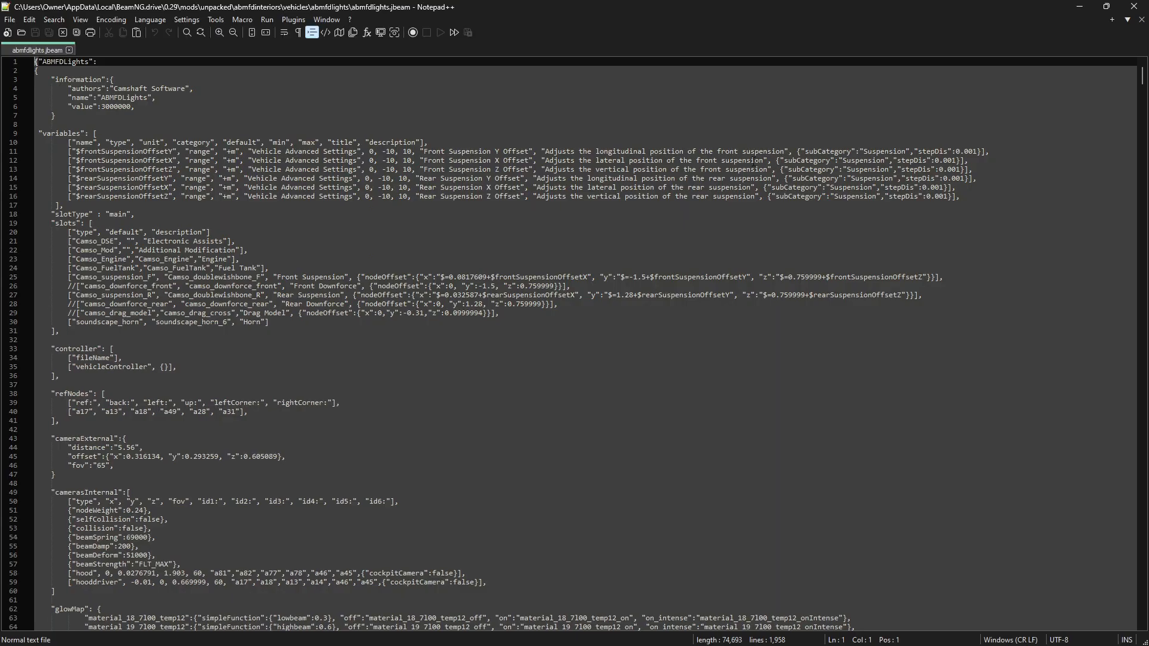
{"action": "left_click", "coordinate": [277, 319]}
{"action": "key", "text": "Return"}
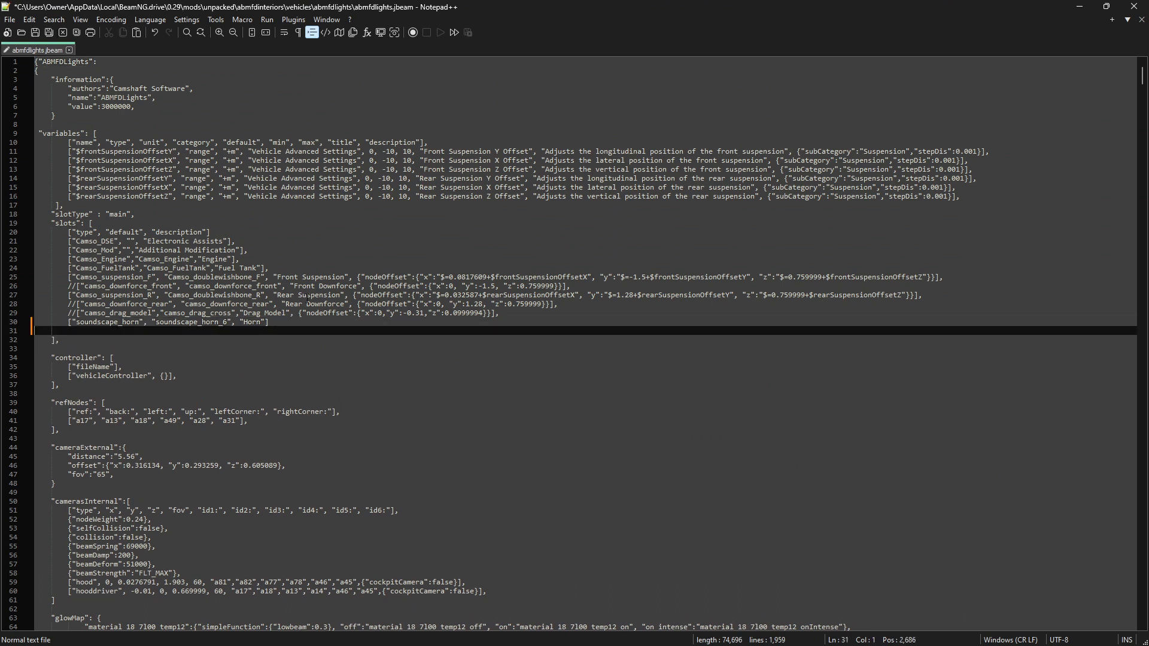
{"action": "key", "text": "Tab"}
{"action": "key", "text": "BackSpace"}
{"action": "key", "text": "BackSpace"}
{"action": "type", "text": "[\"Camso_Interior\",\"Camso_Interior\",\"Steering Wheel\"] \t\t[\"Pedals\",\"Pedals\",\"Car Pedals\"] \t\t[\"Needles\",\"Needles\", \"Guage Needles\"]"}
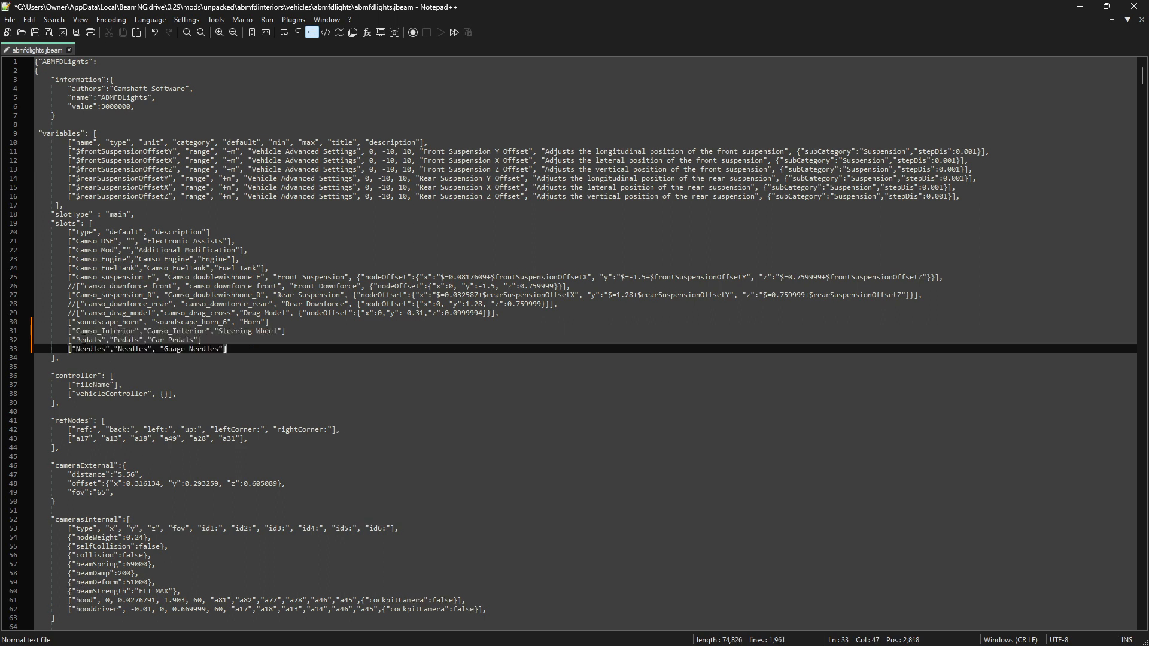
{"action": "left_click_drag", "start_coordinate": [67, 334], "coordinate": [332, 353]}
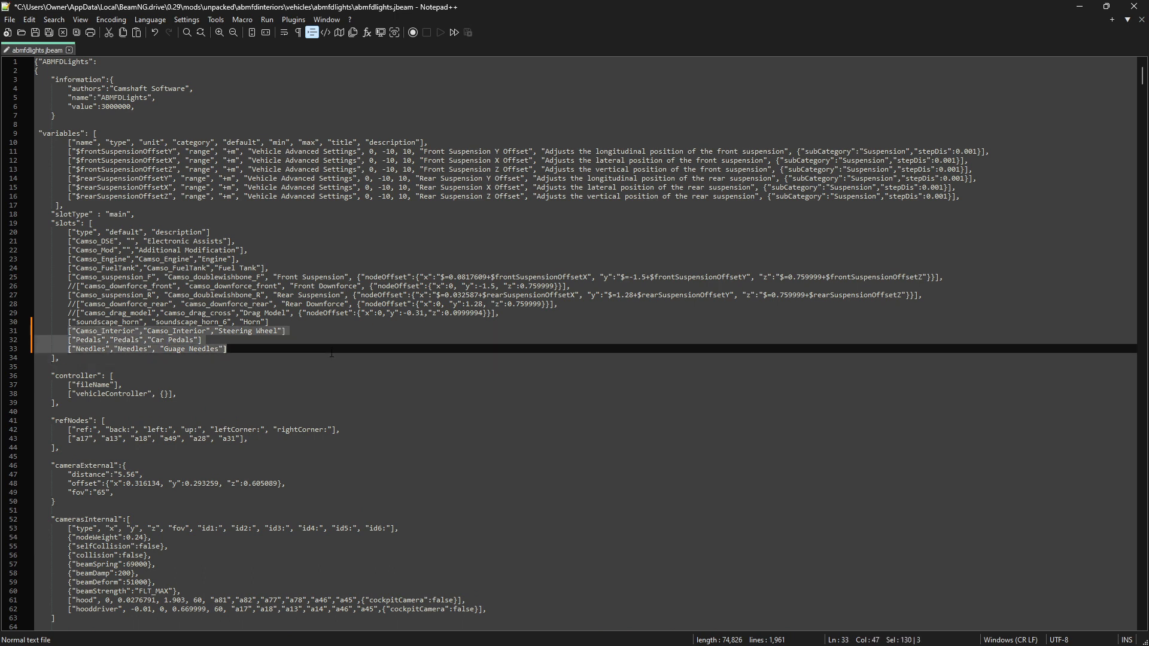
{"action": "left_click", "coordinate": [151, 350]}
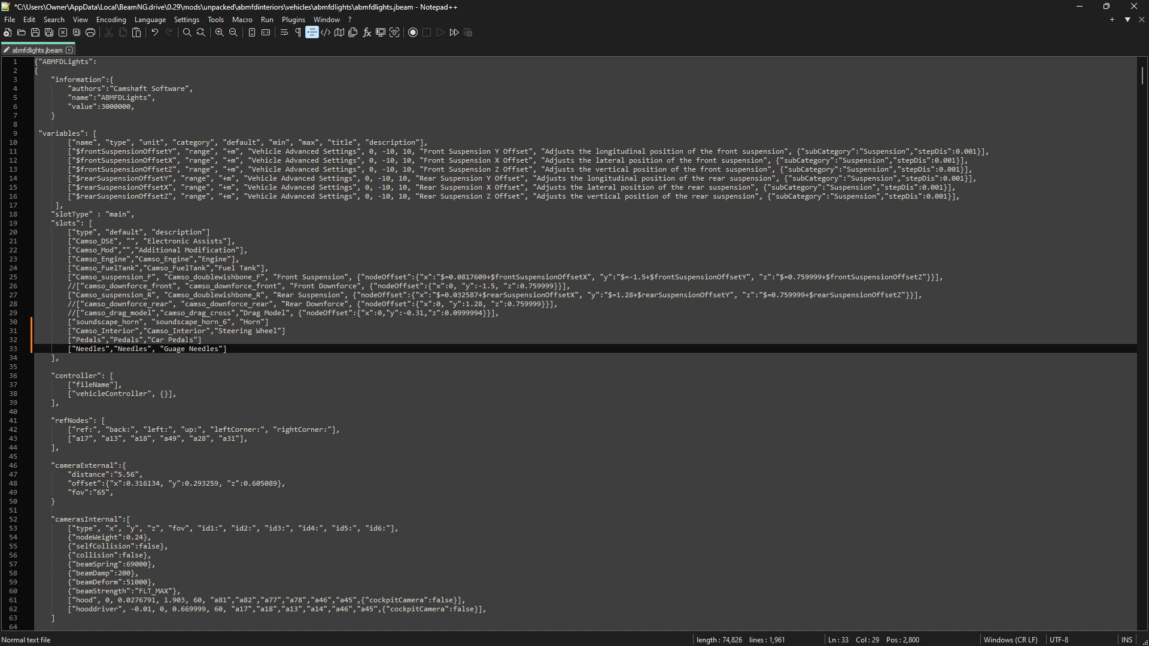
Step: Open needles.jbeam, pedals.jbeam and steering_wheel.jbeam from the abmfdlights folder in Notepad++
{"action": "key", "text": "alt+Tab"}
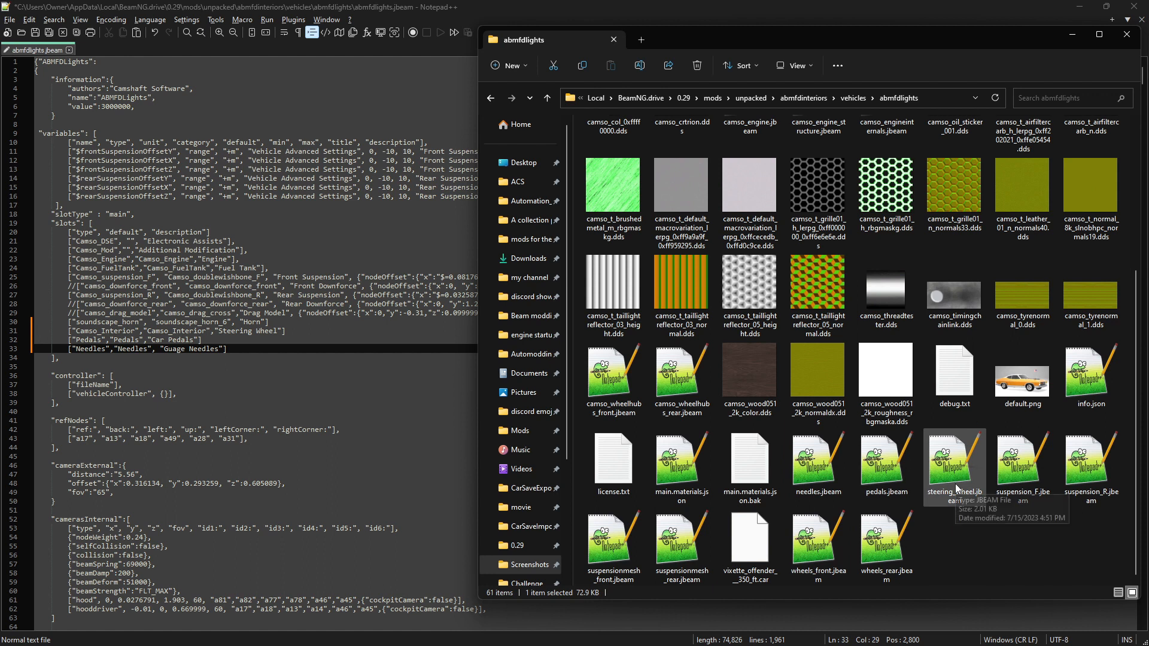
{"action": "double_click", "coordinate": [829, 477]}
{"action": "key", "text": "alt+Tab"}
{"action": "double_click", "coordinate": [880, 478]}
{"action": "key", "text": "alt+Tab"}
{"action": "double_click", "coordinate": [949, 485]}
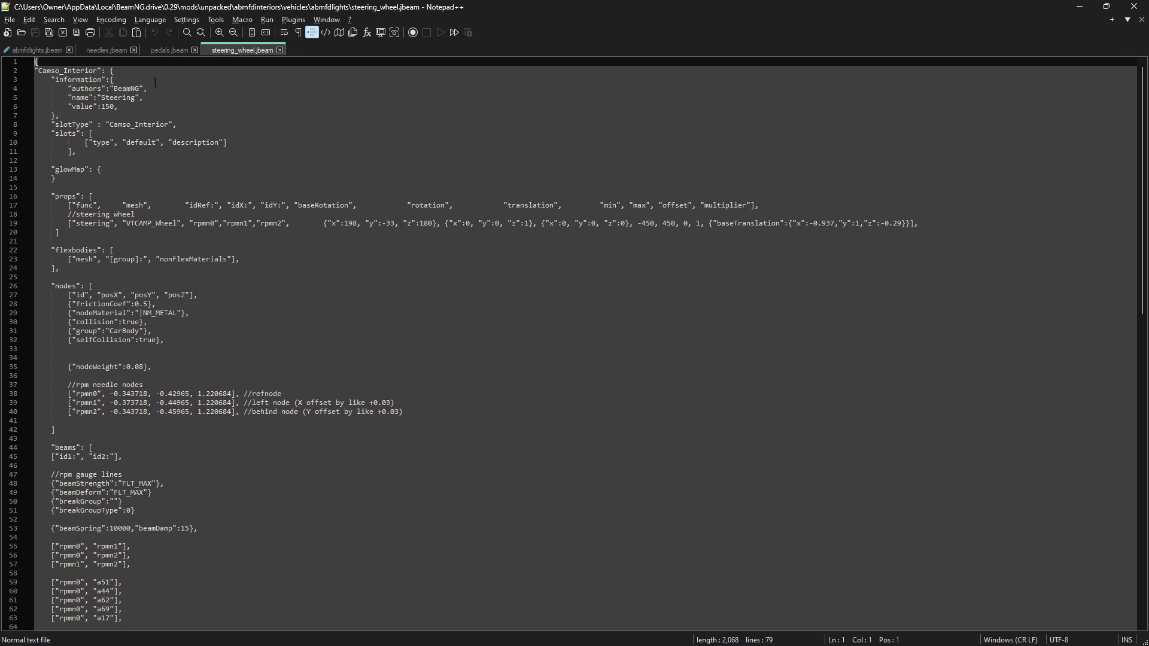
Step: In needles.jbeam, rename the wheelspeed mesh to offender_Speedo and the rpm mesh to offender_Tacho
{"action": "left_click", "coordinate": [20, 53]}
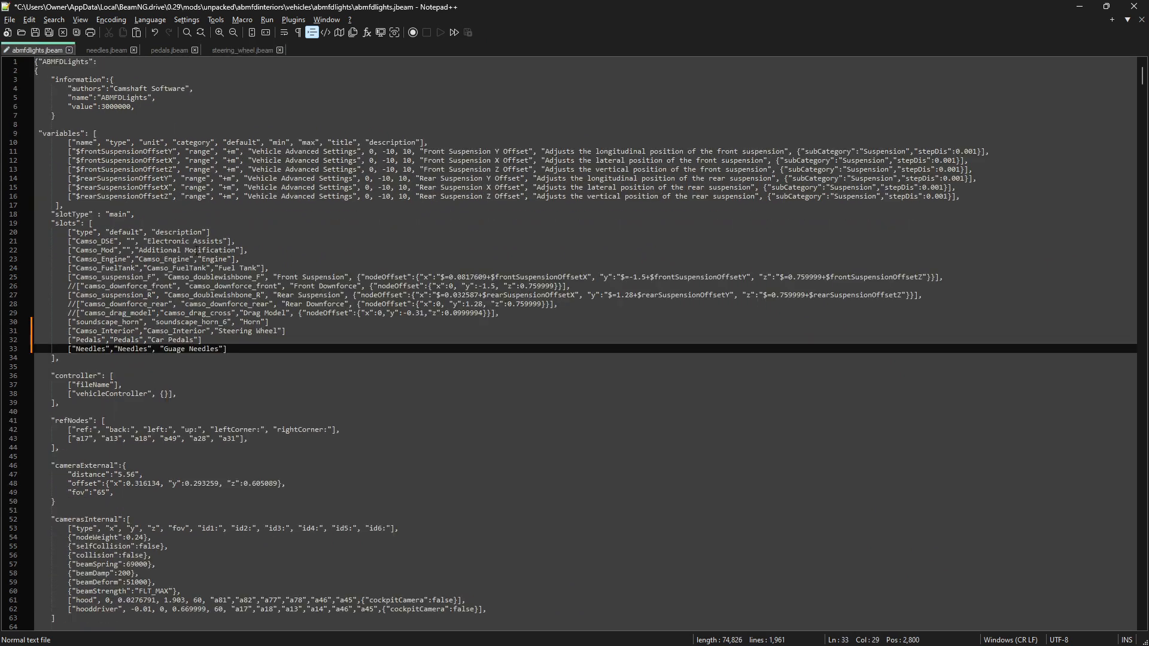
{"action": "left_click", "coordinate": [107, 52]}
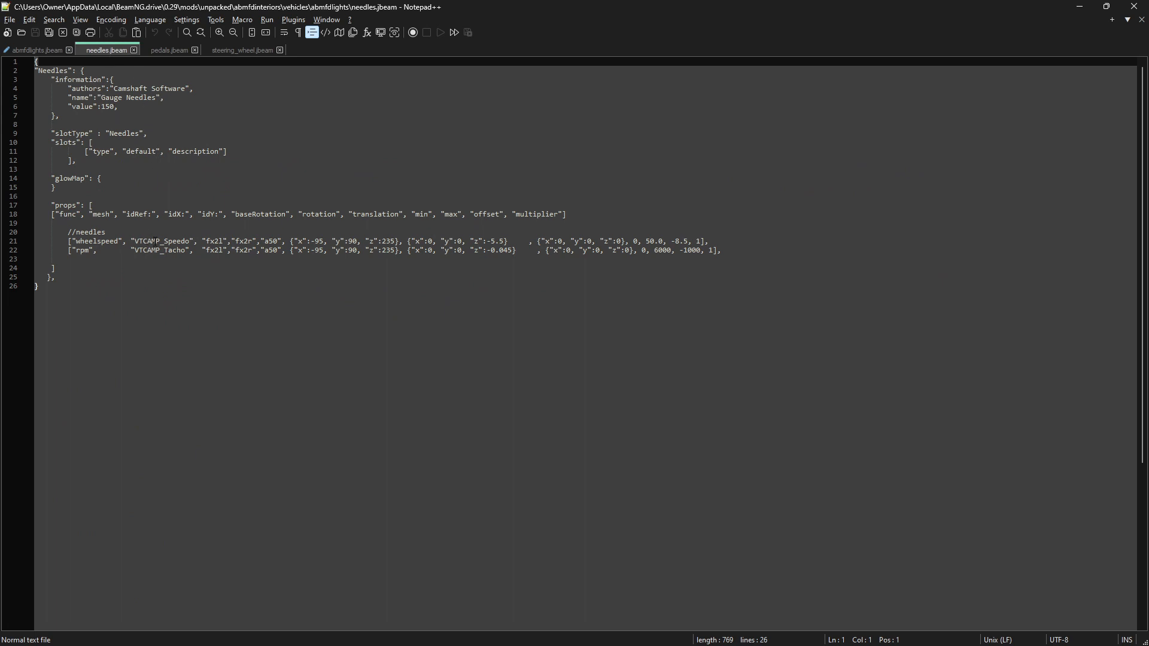
{"action": "double_click", "coordinate": [156, 242]}
{"action": "left_click", "coordinate": [160, 242]}
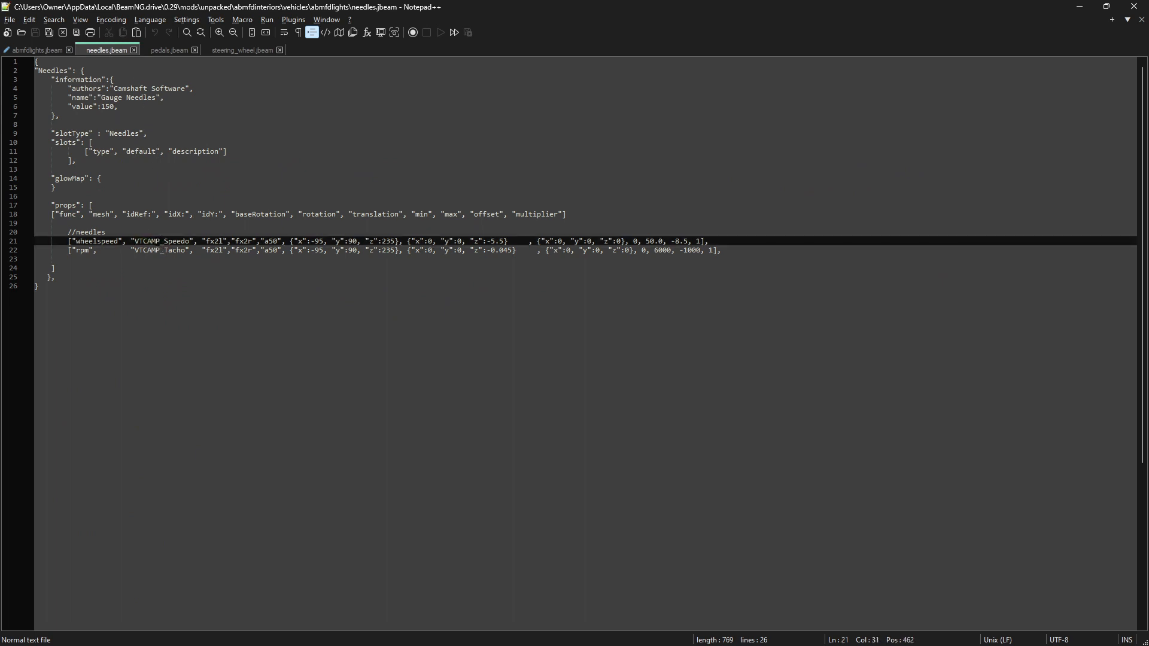
{"action": "left_click_drag", "start_coordinate": [160, 242], "coordinate": [139, 242]}
{"action": "type", "text": "offender"}
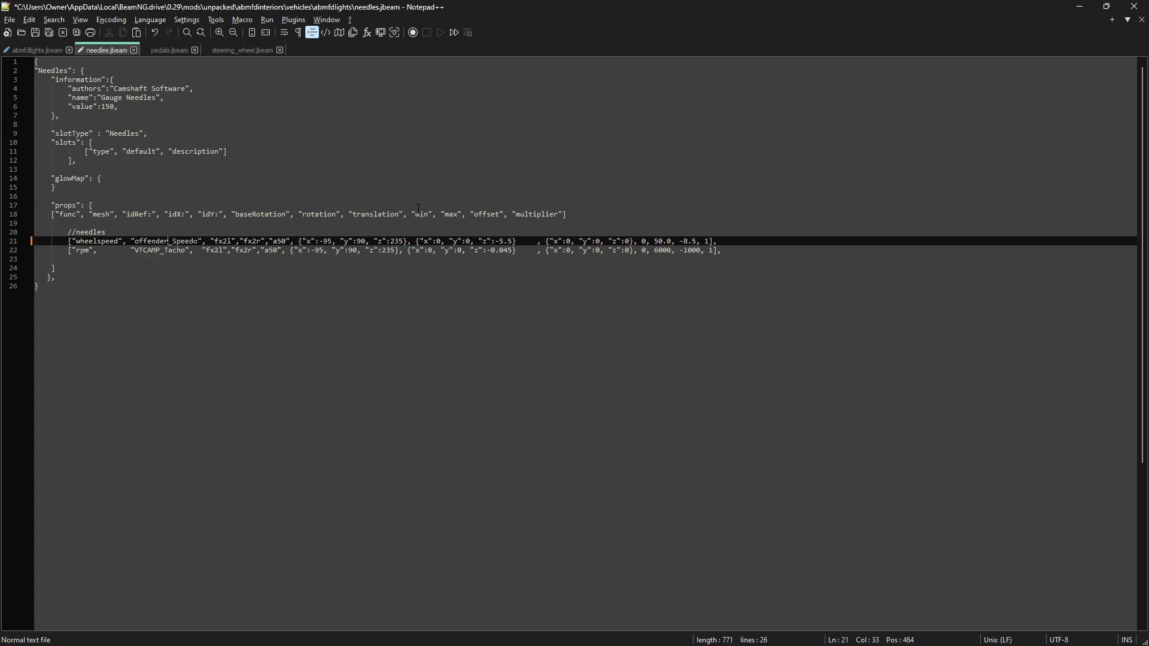
{"action": "left_click_drag", "start_coordinate": [161, 250], "coordinate": [139, 250]}
{"action": "type", "text": "offender"}
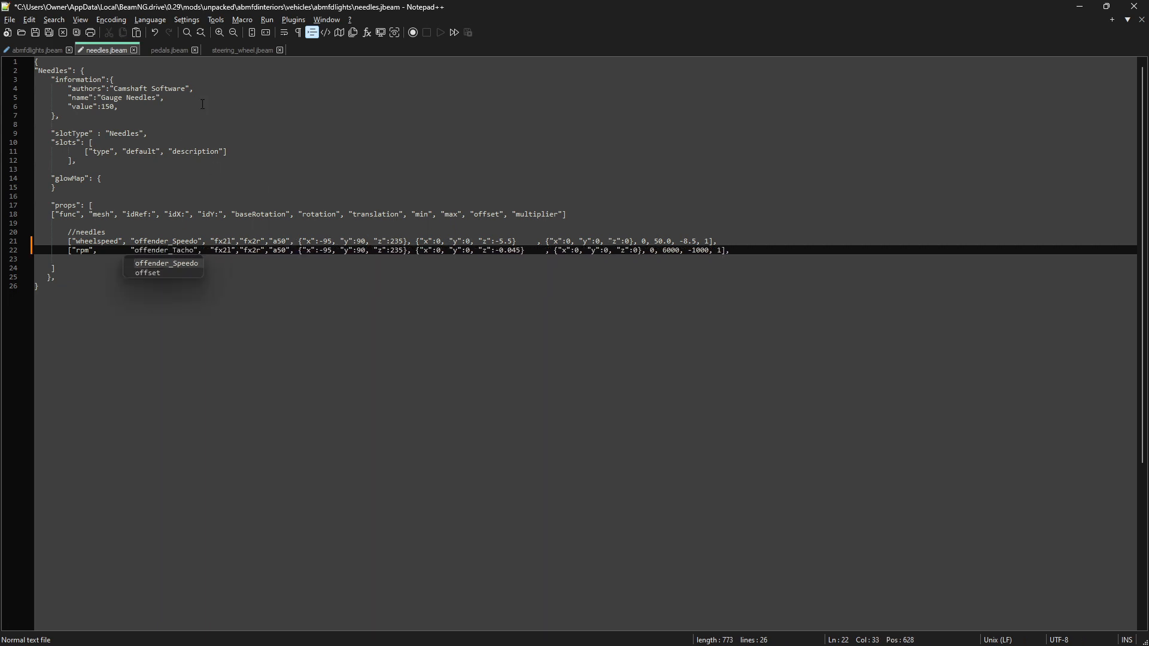
Step: In pedals.jbeam, rename the pedal meshes to offender_Brake, offender_Gas and offender_Clutch
{"action": "left_click", "coordinate": [179, 52]}
{"action": "left_click_drag", "start_coordinate": [151, 250], "coordinate": [133, 250]}
{"action": "type", "text": "offender"}
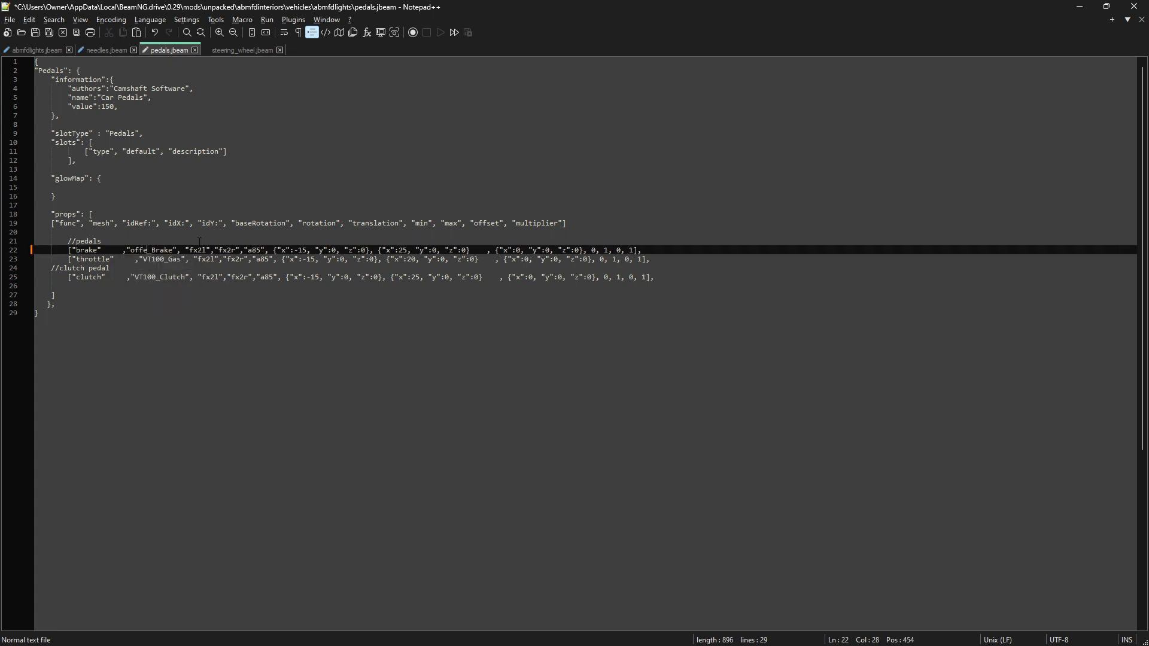
{"action": "mouse_move", "coordinate": [168, 259]}
{"action": "left_mouse_down"}
{"action": "mouse_move", "coordinate": [143, 261]}
{"action": "mouse_move", "coordinate": [155, 259]}
{"action": "left_mouse_up"}
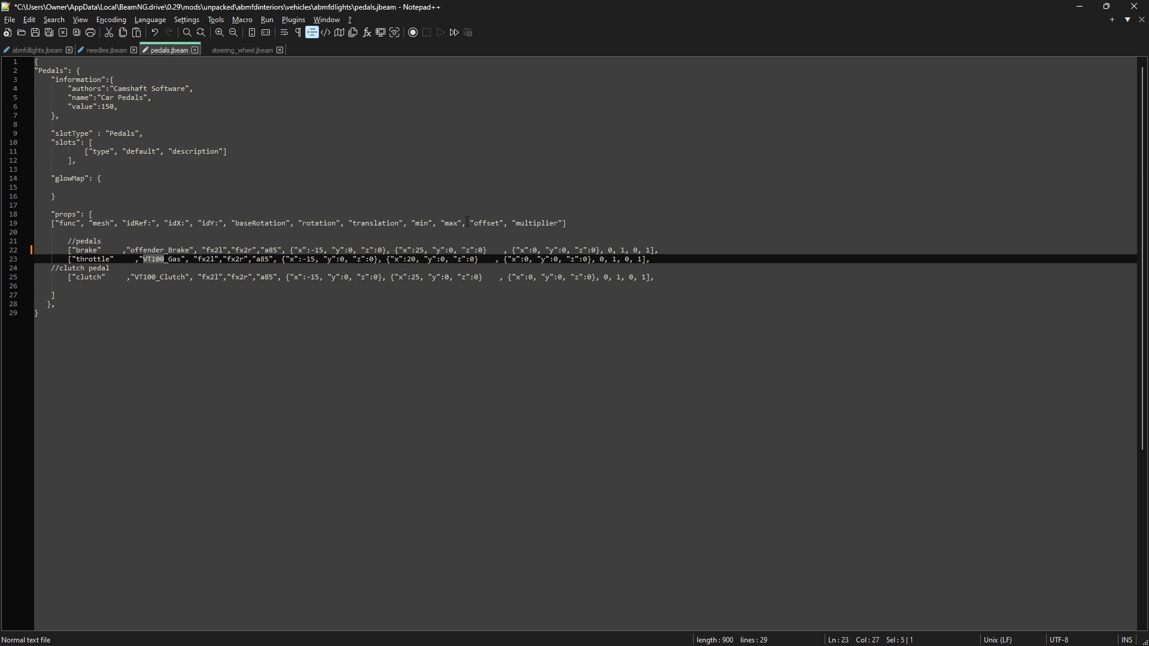
{"action": "type", "text": "offender"}
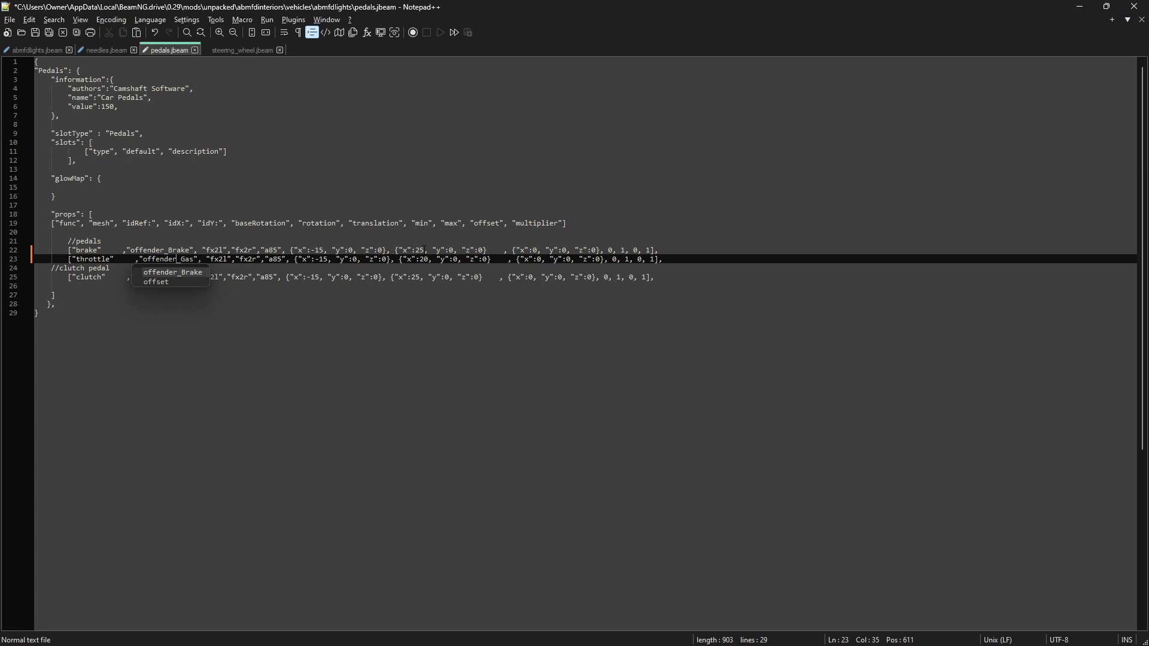
{"action": "left_click", "coordinate": [286, 250]}
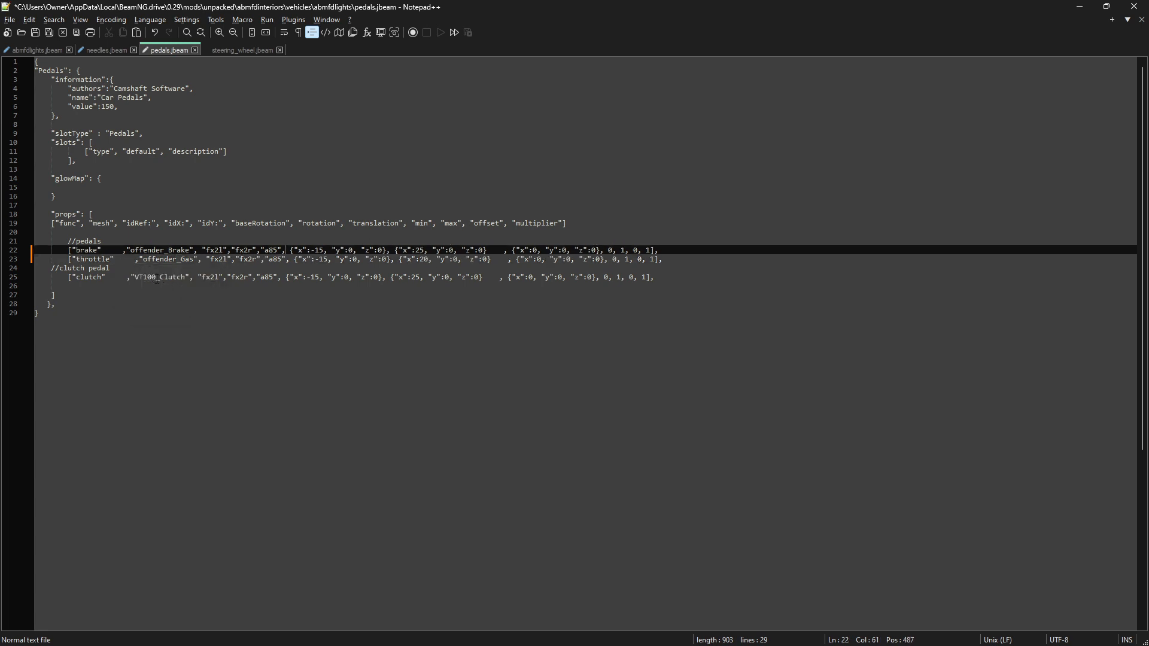
{"action": "left_click_drag", "start_coordinate": [157, 279], "coordinate": [144, 279]}
{"action": "type", "text": "offender"}
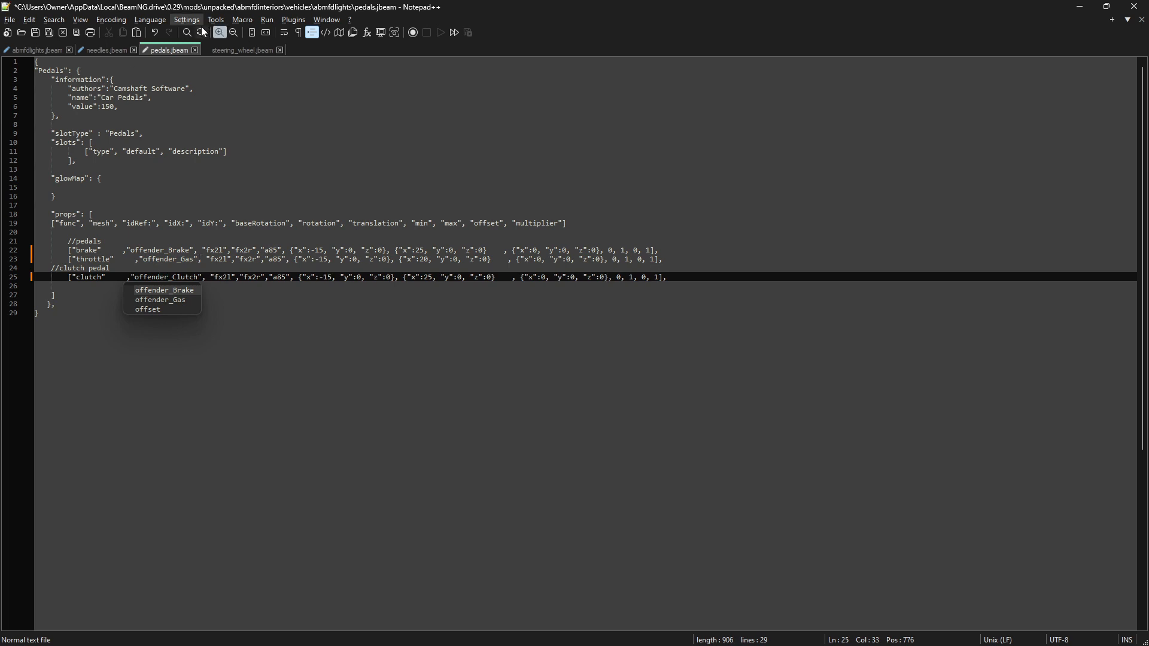
Step: In steering_wheel.jbeam, rename the steering prop's mesh to offender_Wheel
{"action": "left_click", "coordinate": [233, 49]}
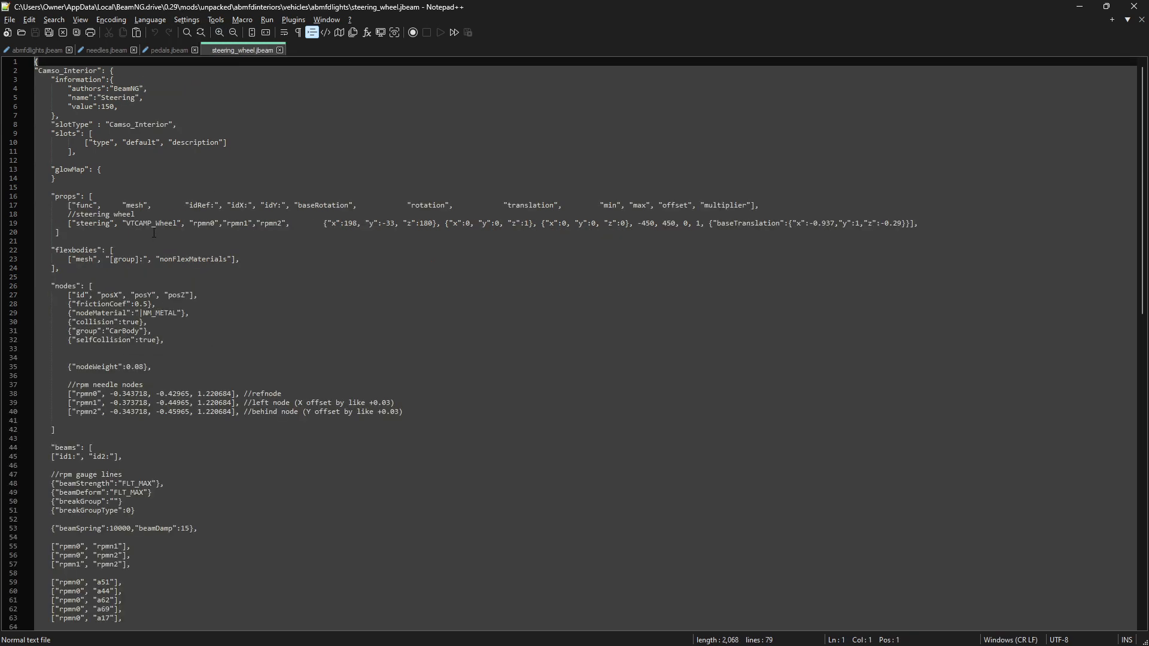
{"action": "left_click_drag", "start_coordinate": [154, 224], "coordinate": [128, 226]}
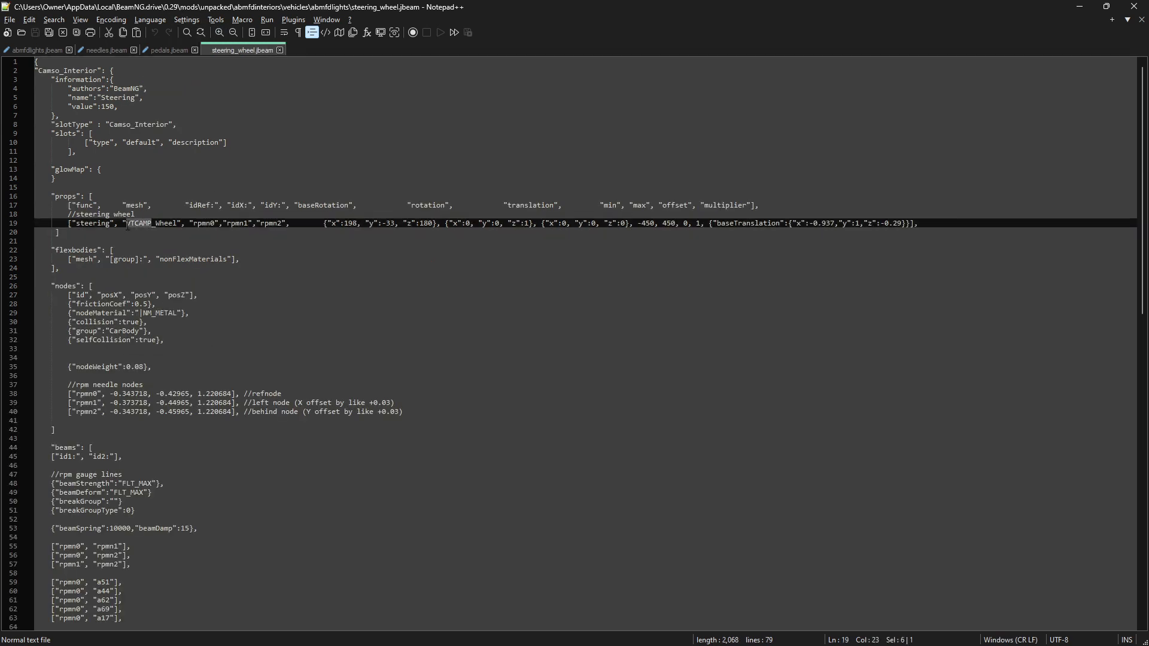
{"action": "type", "text": "offened"}
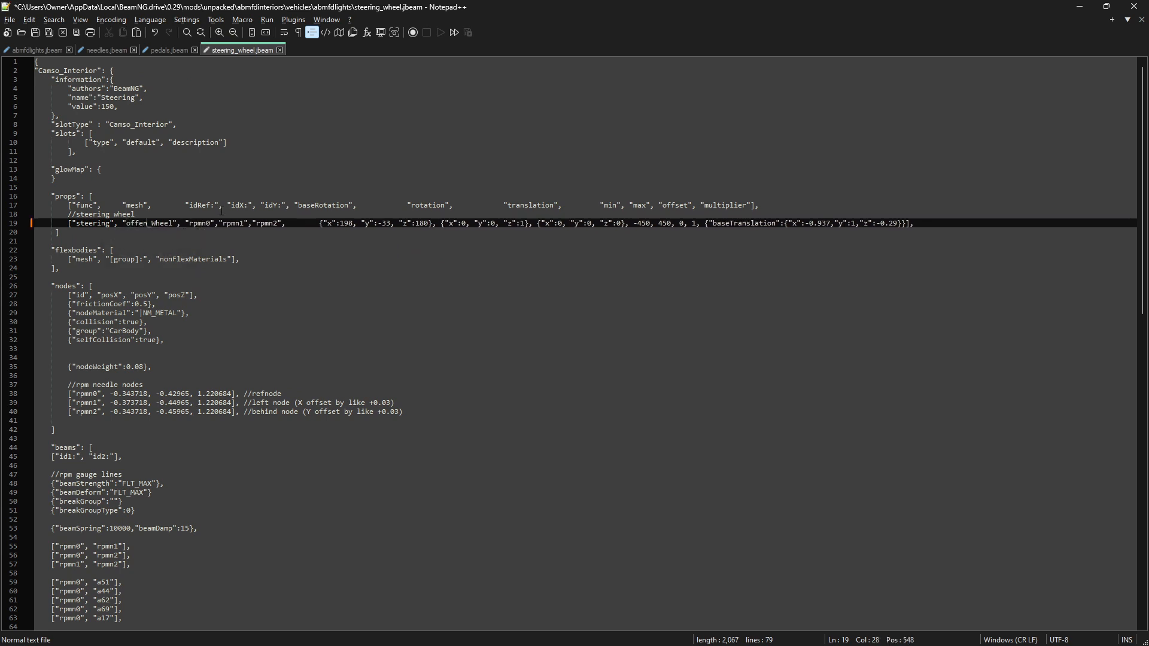
{"action": "key", "text": "BackSpace"}
{"action": "key", "text": "BackSpace"}
{"action": "type", "text": "der"}
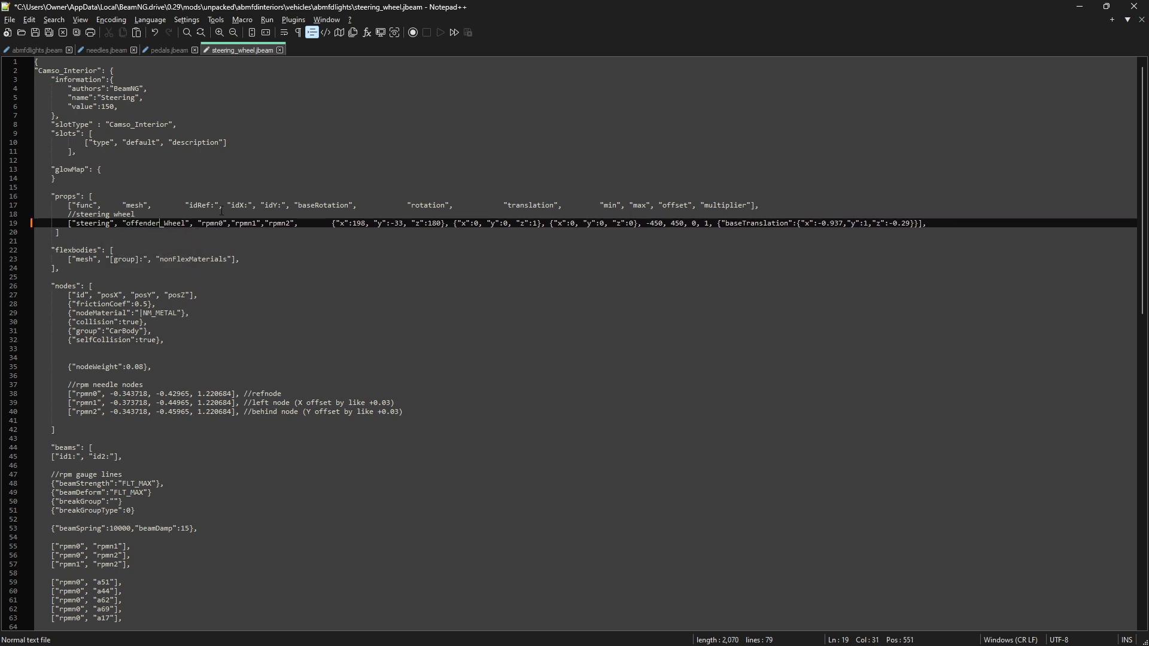
{"action": "key", "text": "alt+Tab"}
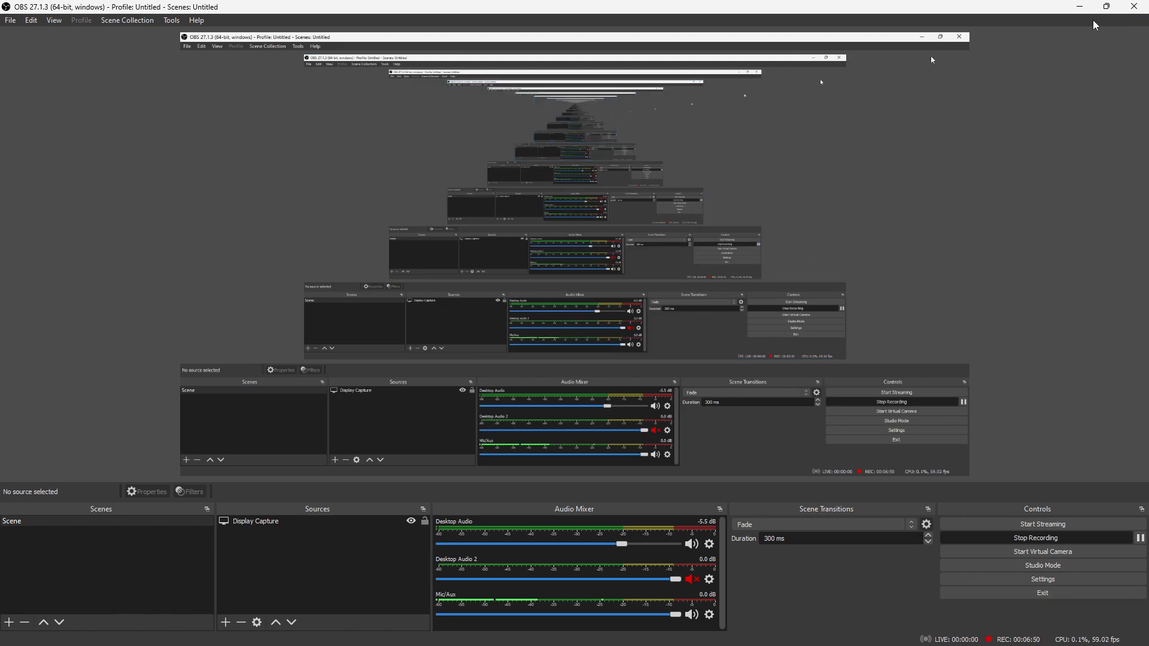
{"action": "left_click", "coordinate": [1080, 7]}
{"action": "left_click", "coordinate": [218, 247]}
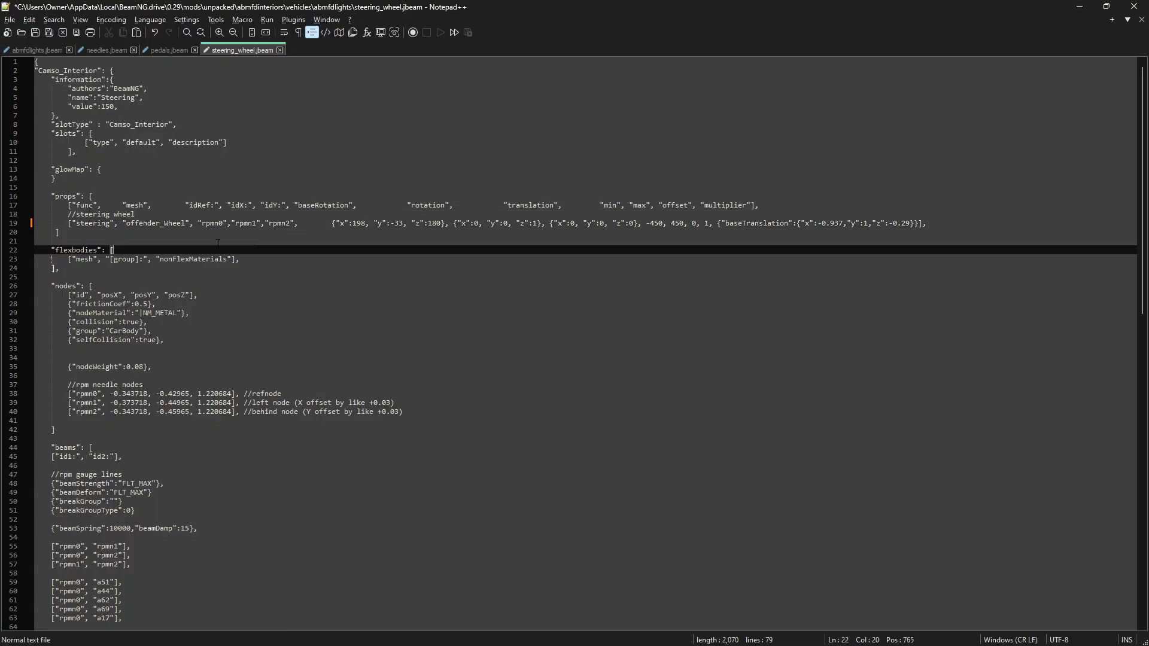
Step: Save the edited steering_wheel.jbeam, pedals.jbeam, needles.jbeam and abmfdlights.jbeam files
{"action": "left_click", "coordinate": [190, 224]}
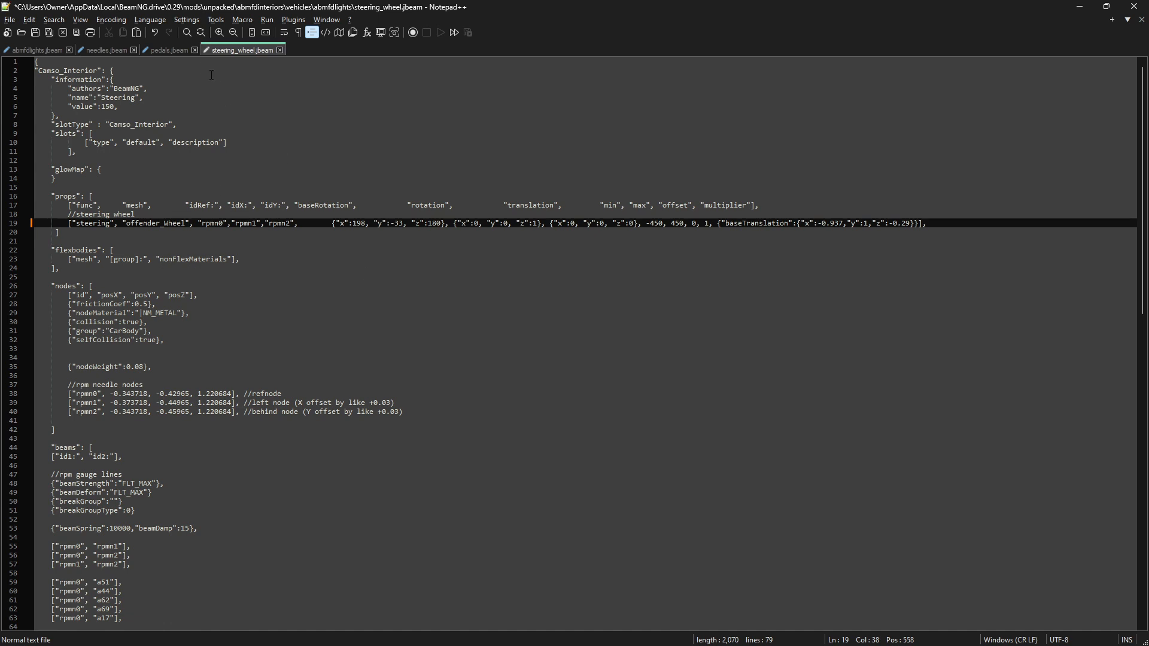
{"action": "left_click", "coordinate": [175, 50]}
{"action": "left_click", "coordinate": [107, 50]}
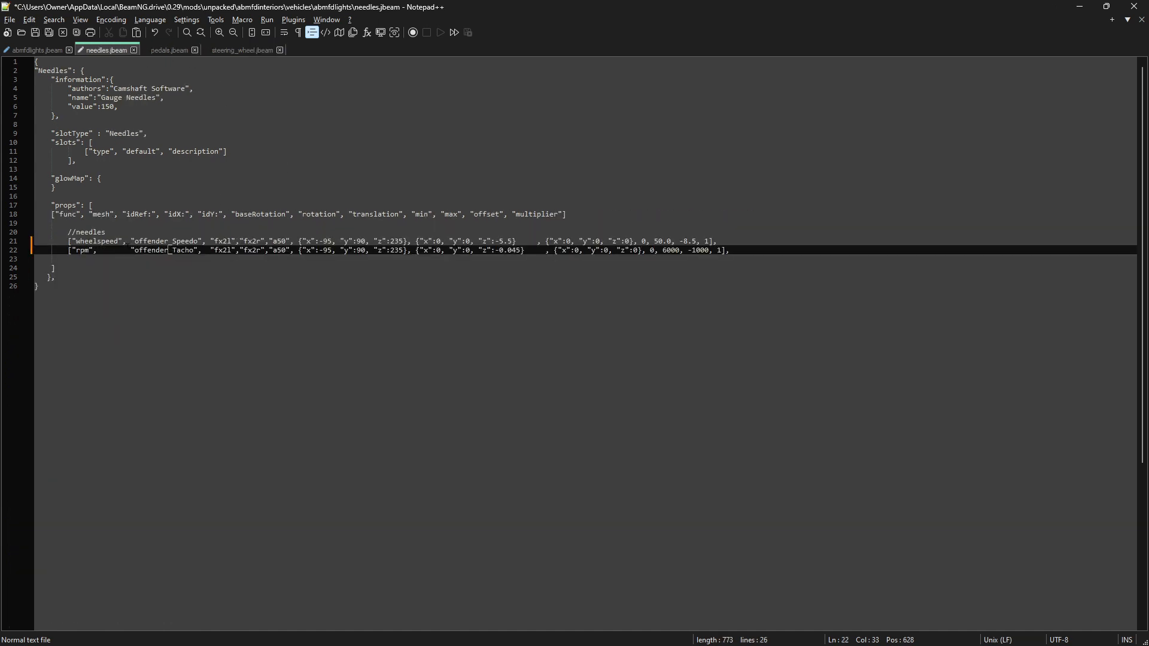
{"action": "left_click", "coordinate": [31, 51]}
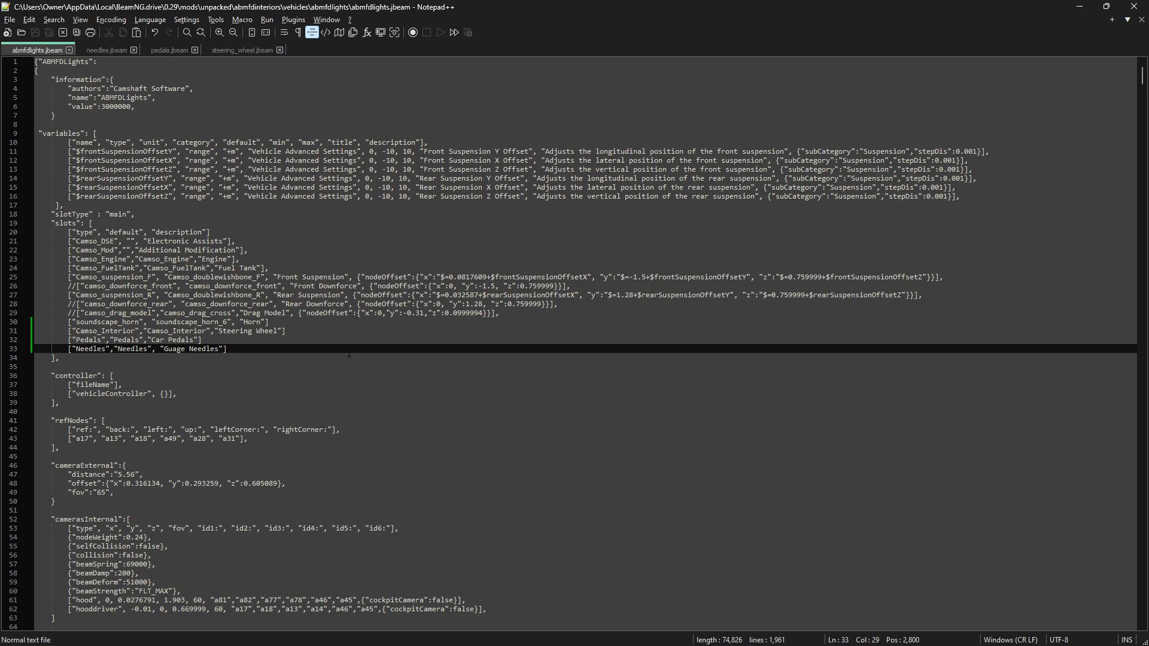
Step: Switch to BeamNG.drive and fit the Steering, Gauge Needles and Car Pedals parts in the car's vehicle configuration
{"action": "key", "text": "alt+Tab"}
{"action": "key", "text": "Tab"}
{"action": "key", "text": "Tab"}
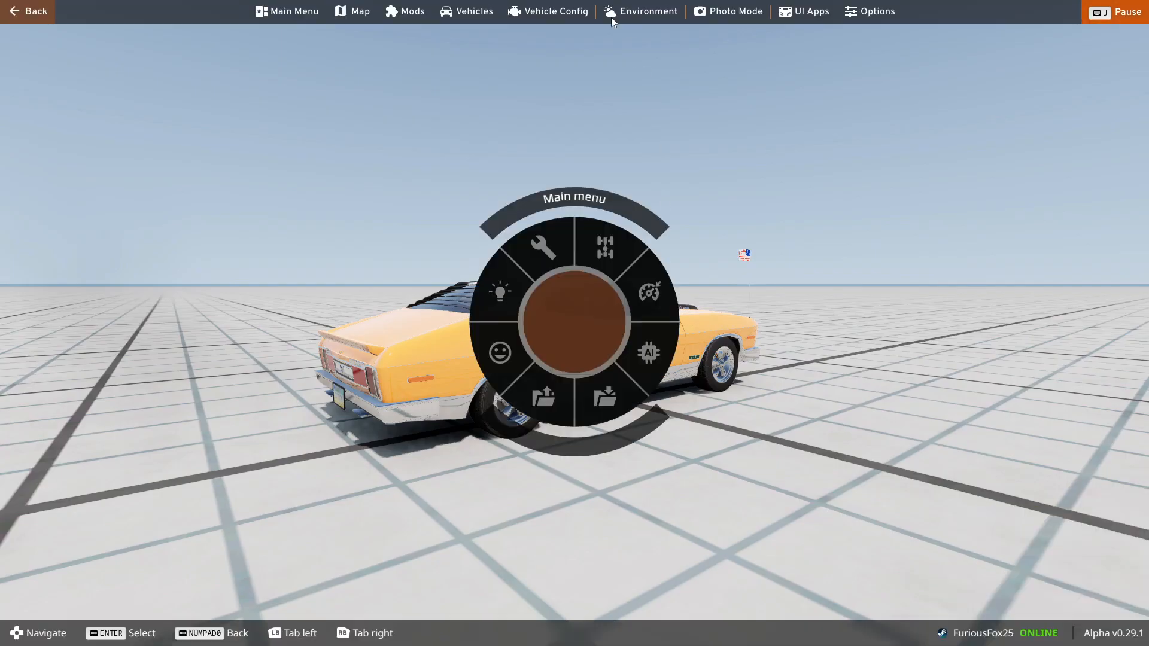
{"action": "left_click", "coordinate": [569, 11]}
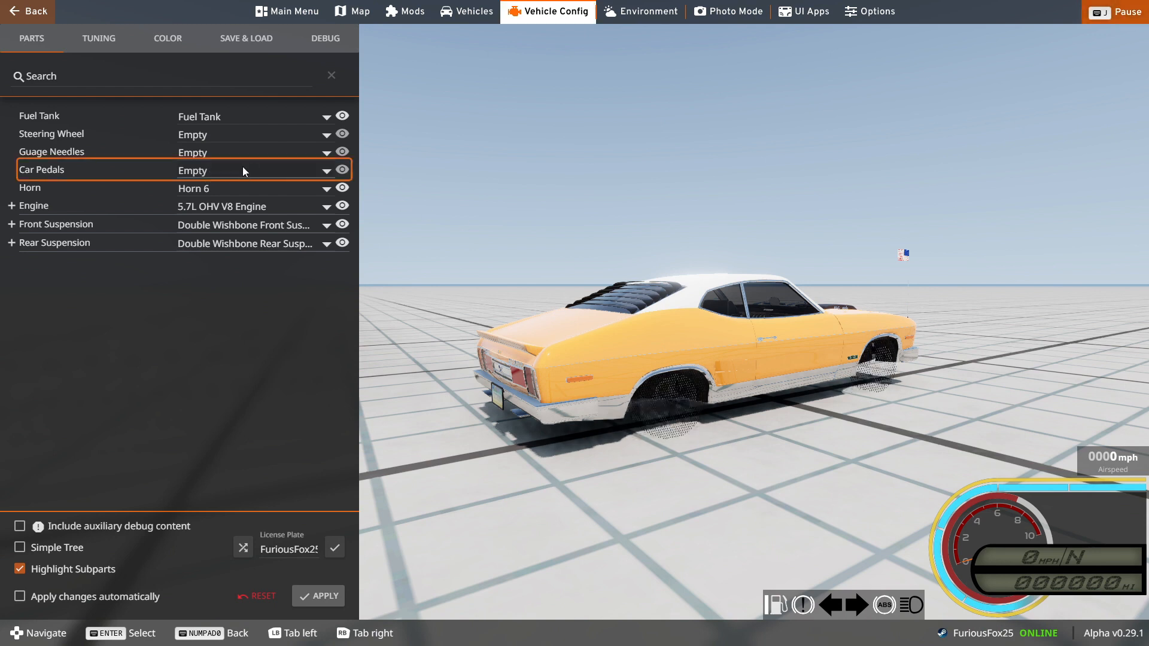
{"action": "left_click", "coordinate": [250, 171]}
{"action": "left_click", "coordinate": [271, 183]}
{"action": "key", "text": "Escape"}
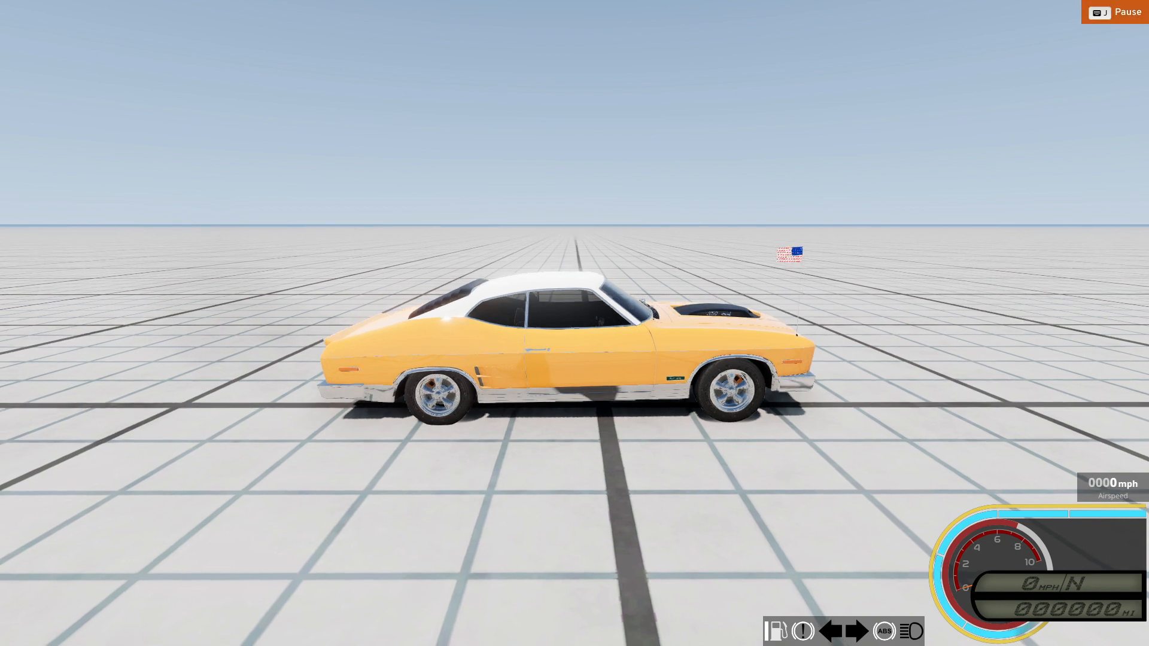
Step: Review the fitted interior parts in the vehicle configuration, then reset the car and look it over
{"action": "key", "text": "Escape"}
{"action": "left_click", "coordinate": [526, 5]}
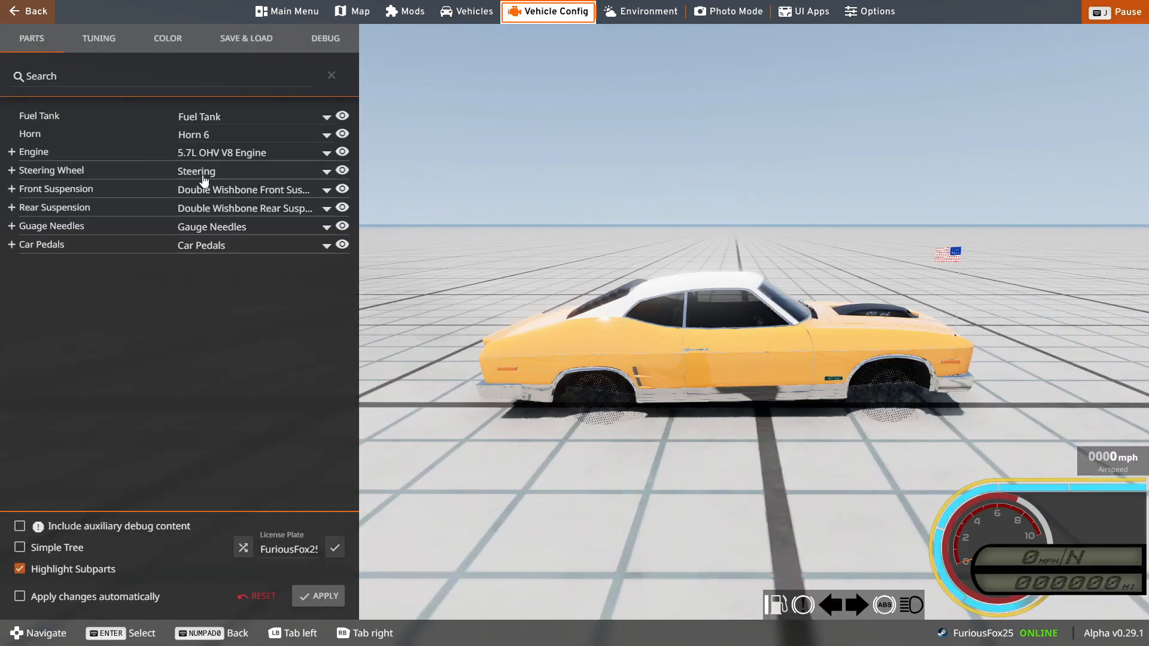
{"action": "key", "text": "Escape"}
{"action": "key", "text": "Escape"}
{"action": "key", "text": "Home"}
{"action": "key", "text": "q"}
{"action": "right_click_drag", "start_coordinate": [574, 231], "coordinate": [479, 183]}
Step: Review the suspension-to-needles slot lines in abmfdlights.jbeam, then copy the abmfdlights folder's path from File Explorer
{"action": "key", "text": "alt+Tab"}
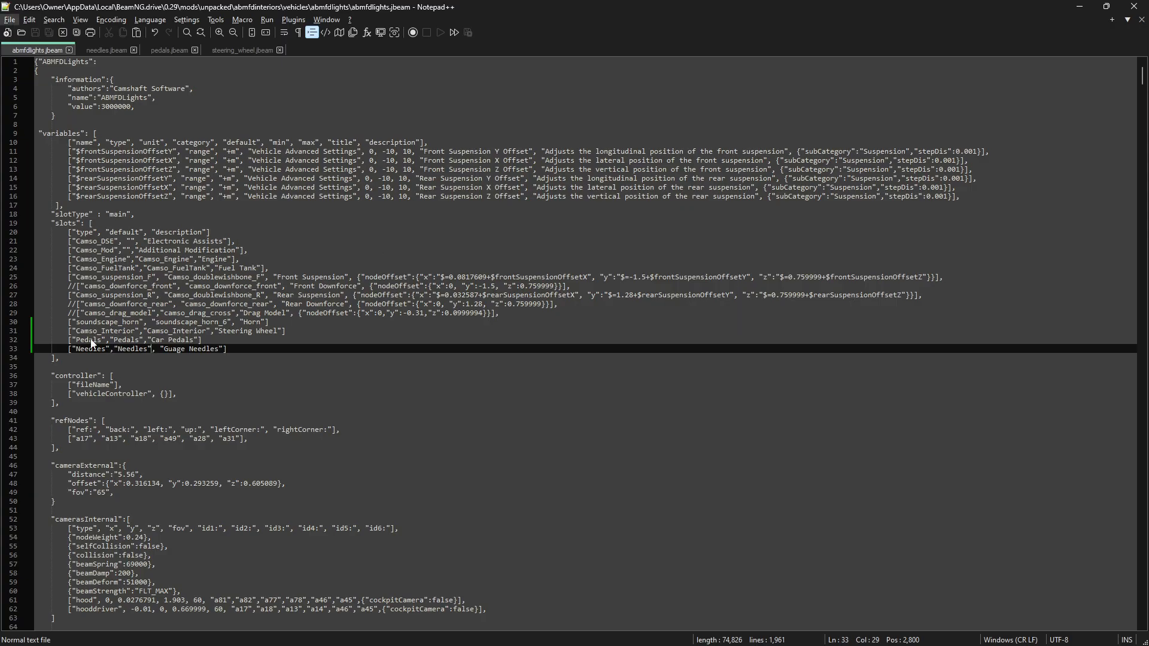
{"action": "left_click_drag", "start_coordinate": [68, 295], "coordinate": [232, 349]}
{"action": "left_click", "coordinate": [232, 348]}
{"action": "key", "text": "alt+Tab"}
{"action": "left_click", "coordinate": [670, 303]}
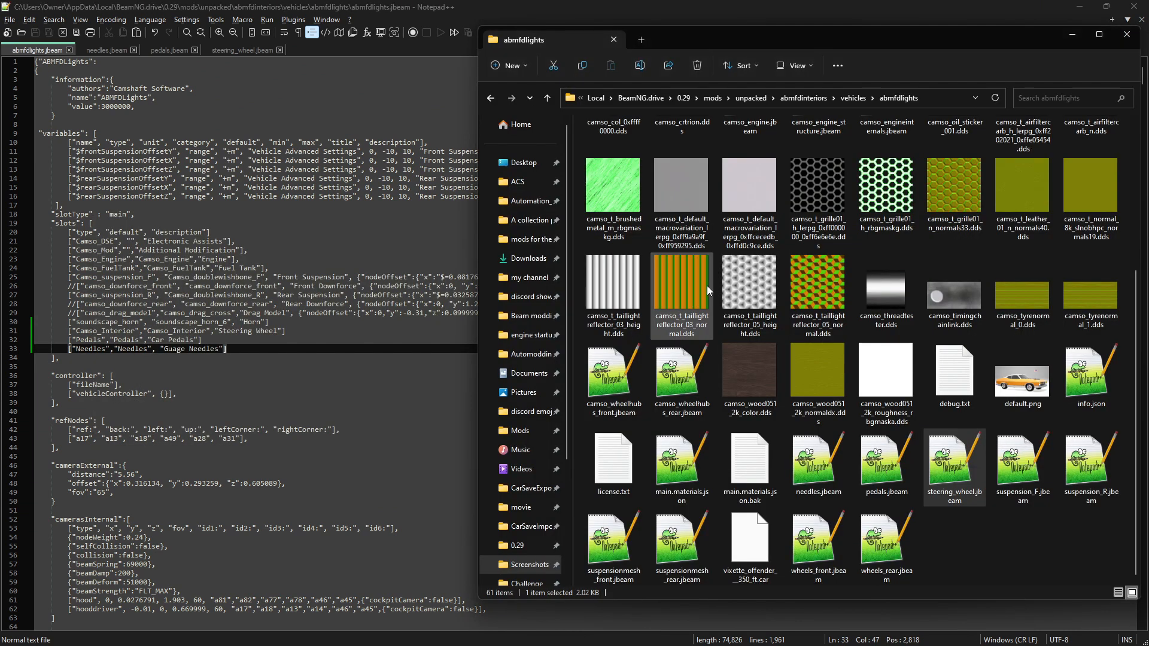
{"action": "left_click", "coordinate": [947, 94]}
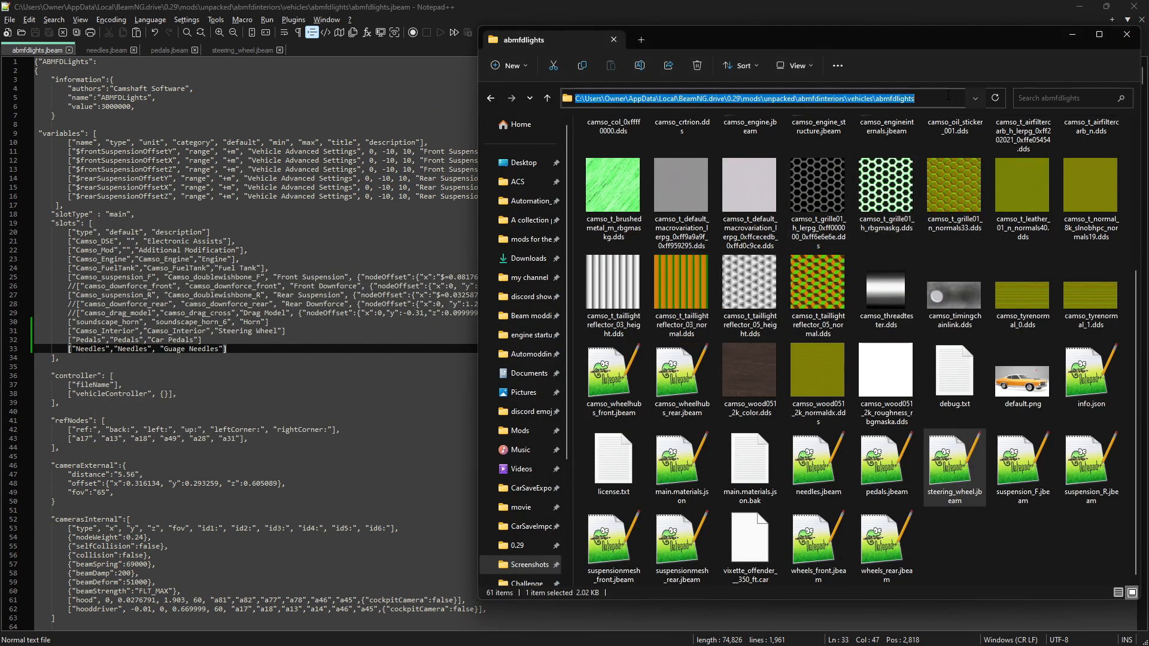
{"action": "left_click", "coordinate": [994, 534]}
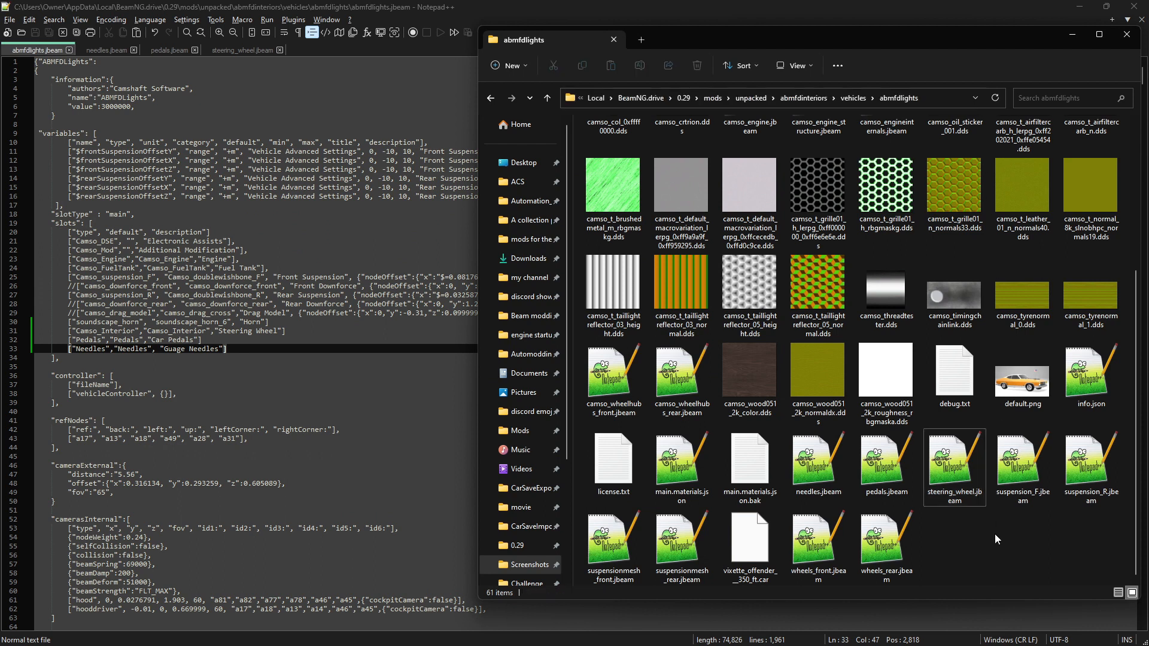
Step: Launch Blender and delete the default camera, cube and light from the new scene
{"action": "key", "text": "super"}
{"action": "type", "text": "blend"}
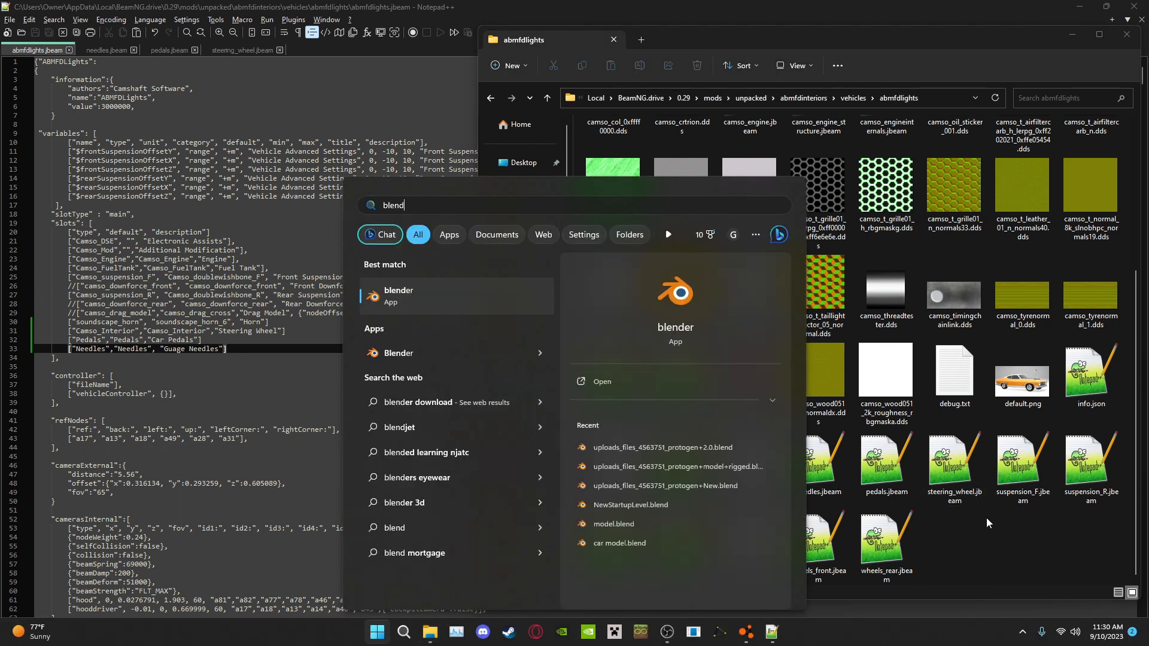
{"action": "left_click", "coordinate": [600, 382]}
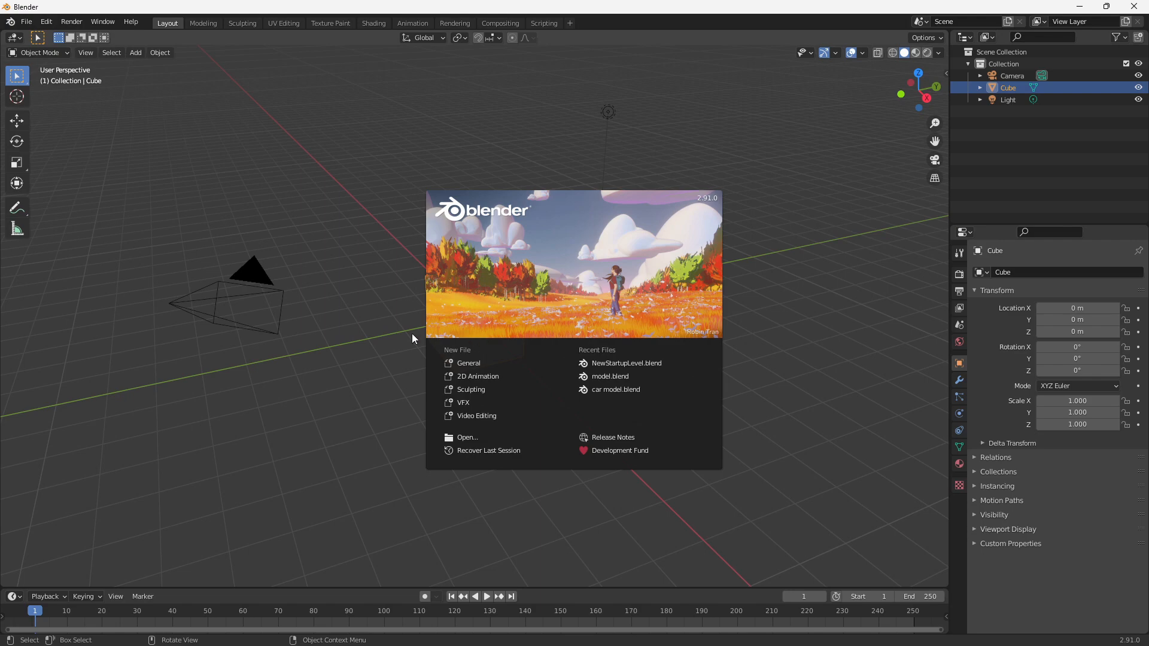
{"action": "left_click", "coordinate": [413, 332]}
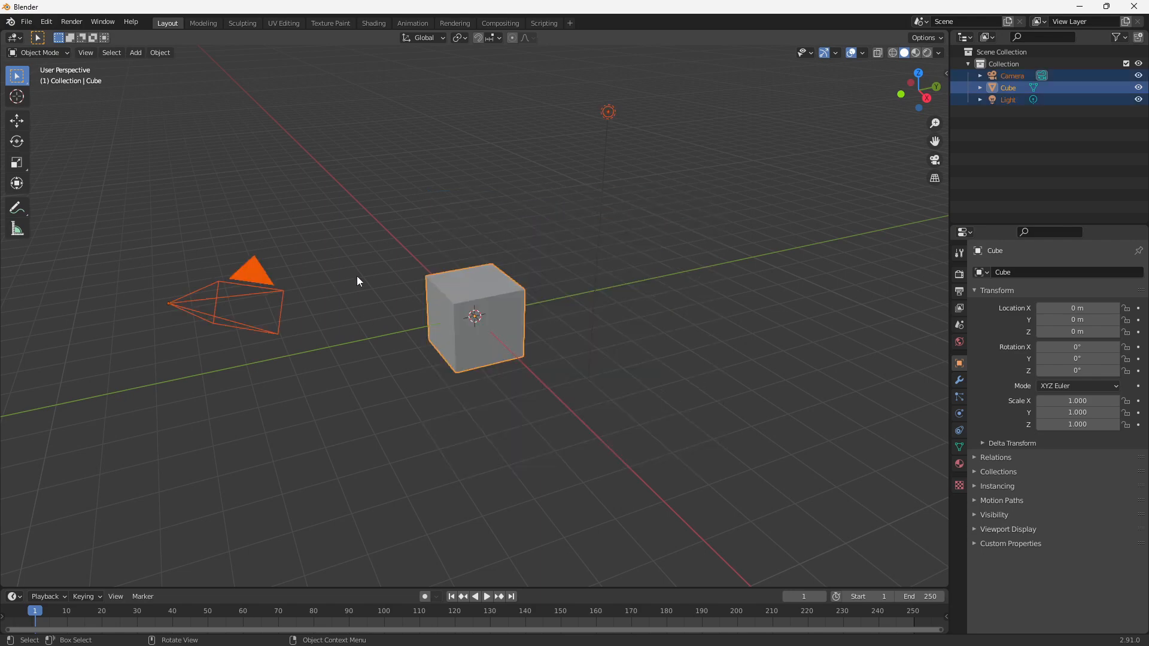
{"action": "key", "text": "Delete"}
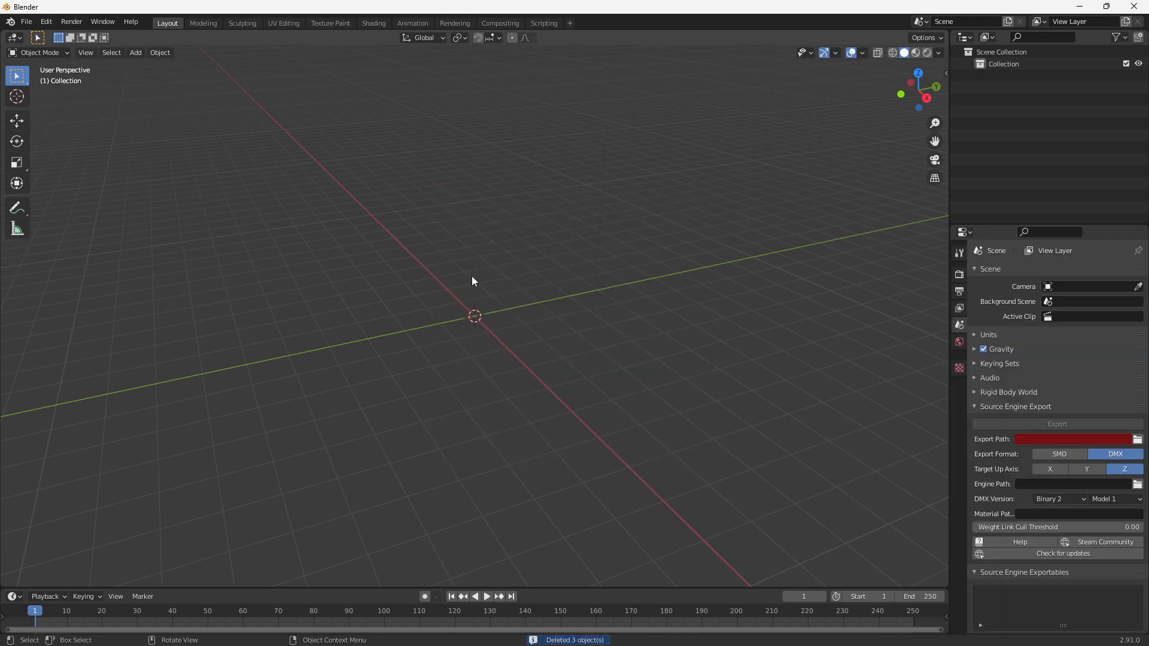
Step: Import the car's Collada model from the mod's abmfdlights folder
{"action": "left_click", "coordinate": [24, 21]}
{"action": "mouse_move", "coordinate": [56, 187]}
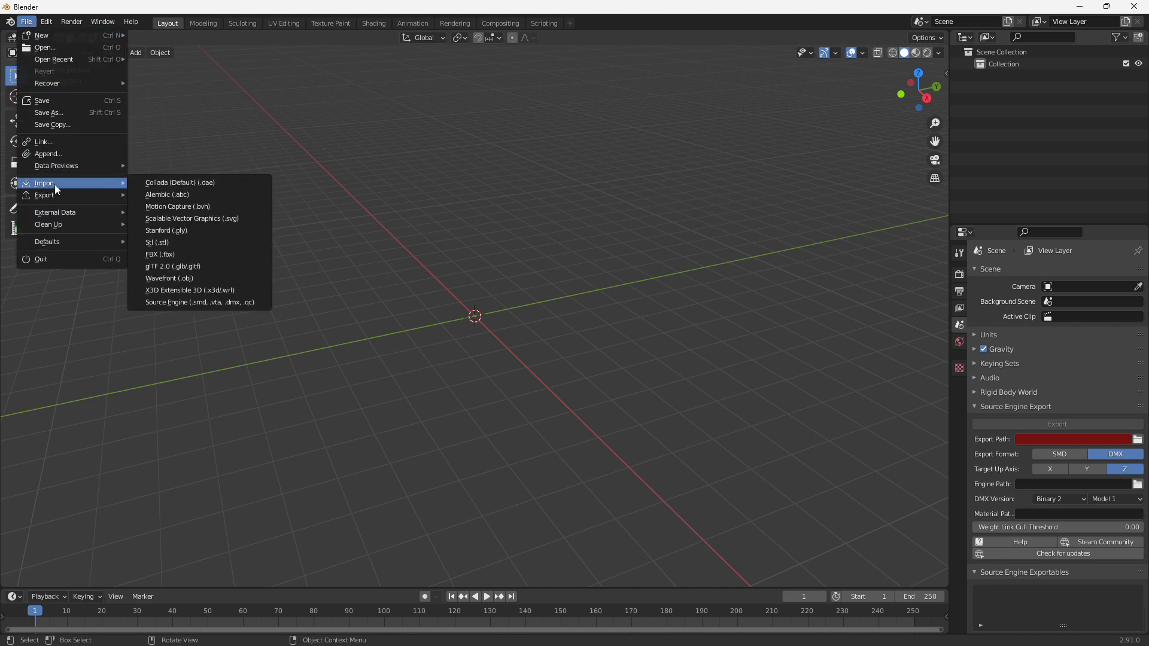
{"action": "left_click", "coordinate": [167, 183]}
{"action": "left_click", "coordinate": [611, 182]}
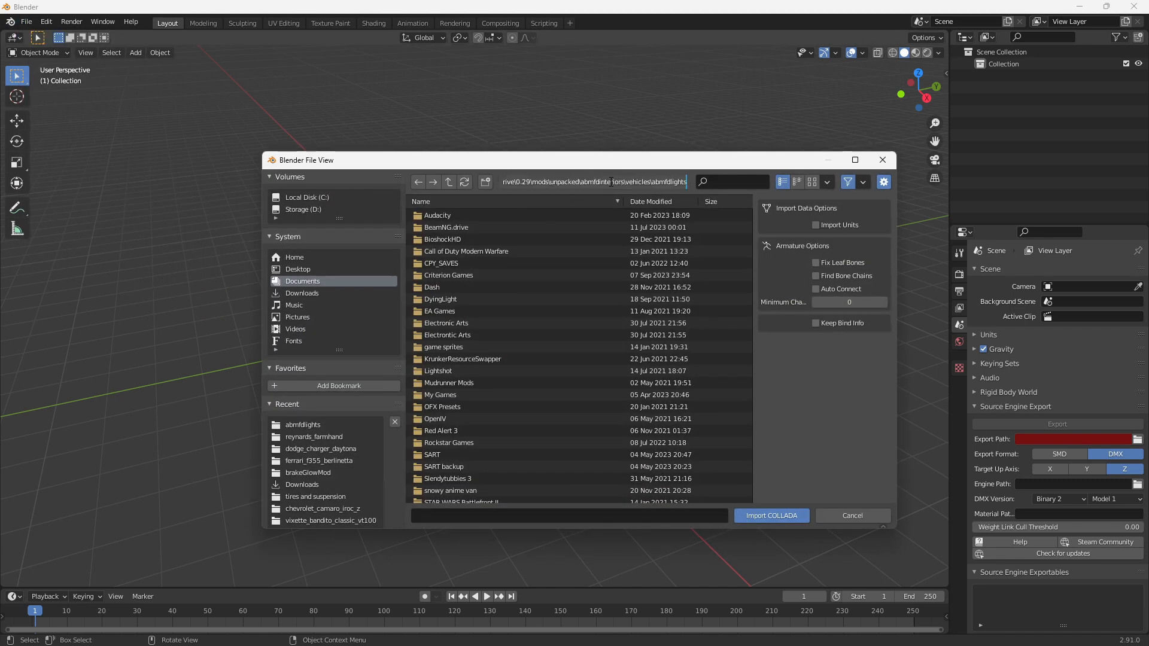
{"action": "key", "text": "Return"}
{"action": "left_click", "coordinate": [451, 216]}
{"action": "left_click", "coordinate": [749, 517]}
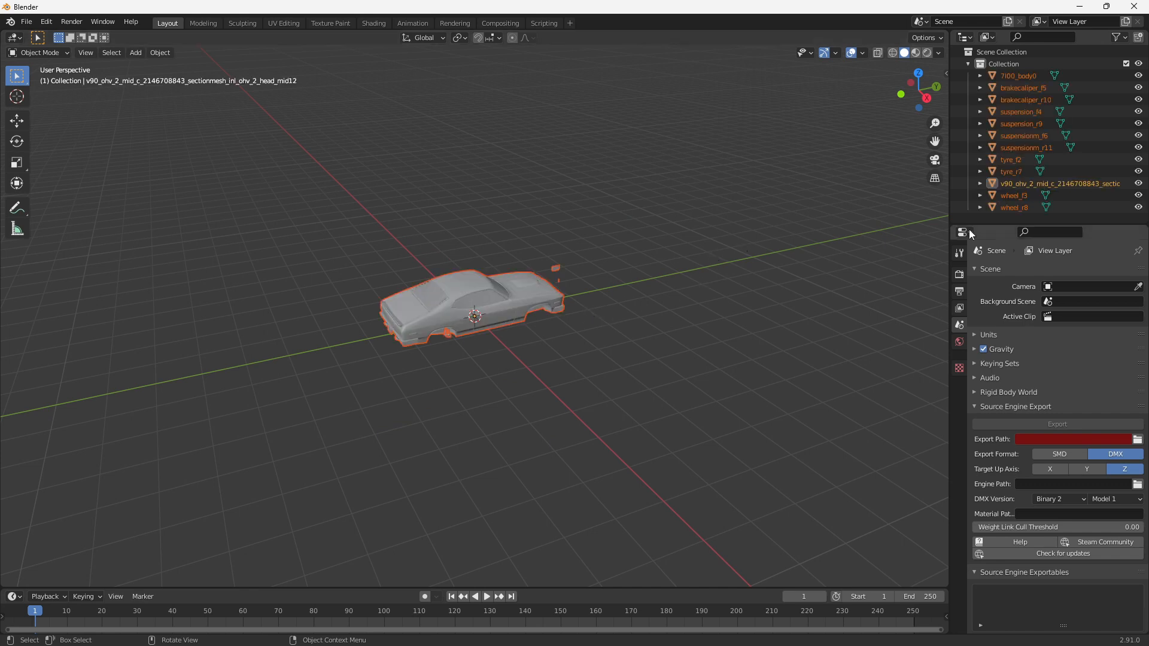
Step: Hide all imported brake, suspension, tyre, engine and wheel objects, leaving only the car body shown
{"action": "left_click_drag", "start_coordinate": [1139, 206], "coordinate": [1139, 196]}
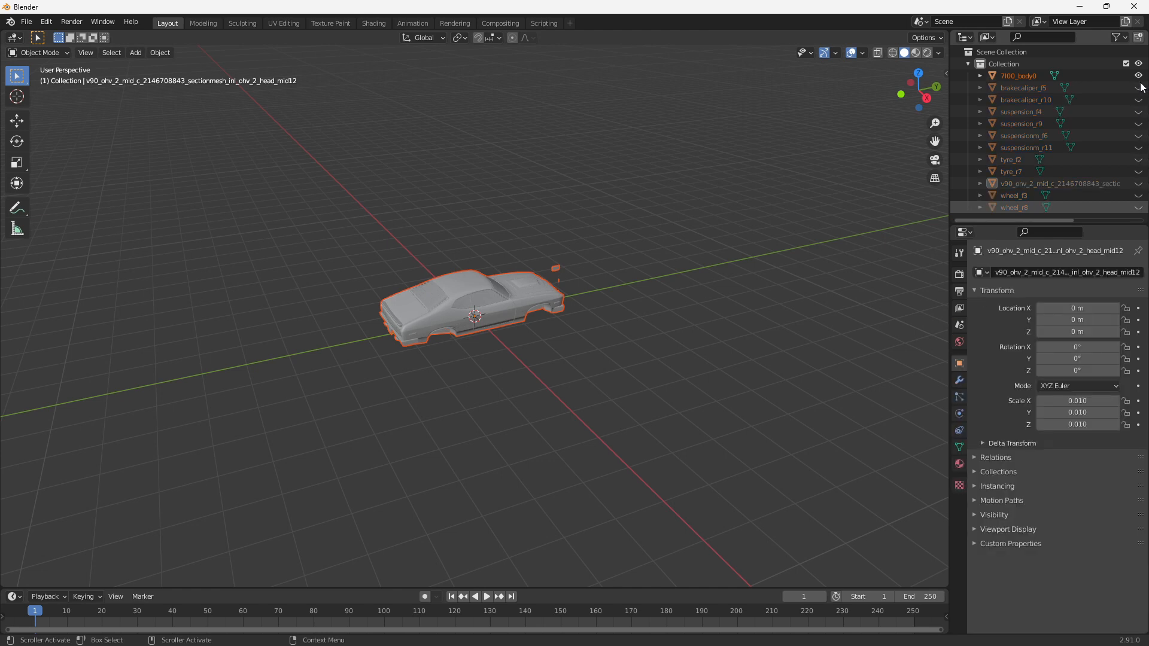
Step: Open the car body mesh in Edit Mode with face selection active
{"action": "middle_click_drag", "start_coordinate": [679, 224], "coordinate": [604, 240]}
{"action": "scroll", "coordinate": [578, 227], "scroll_direction": "up", "scroll_amount": 3}
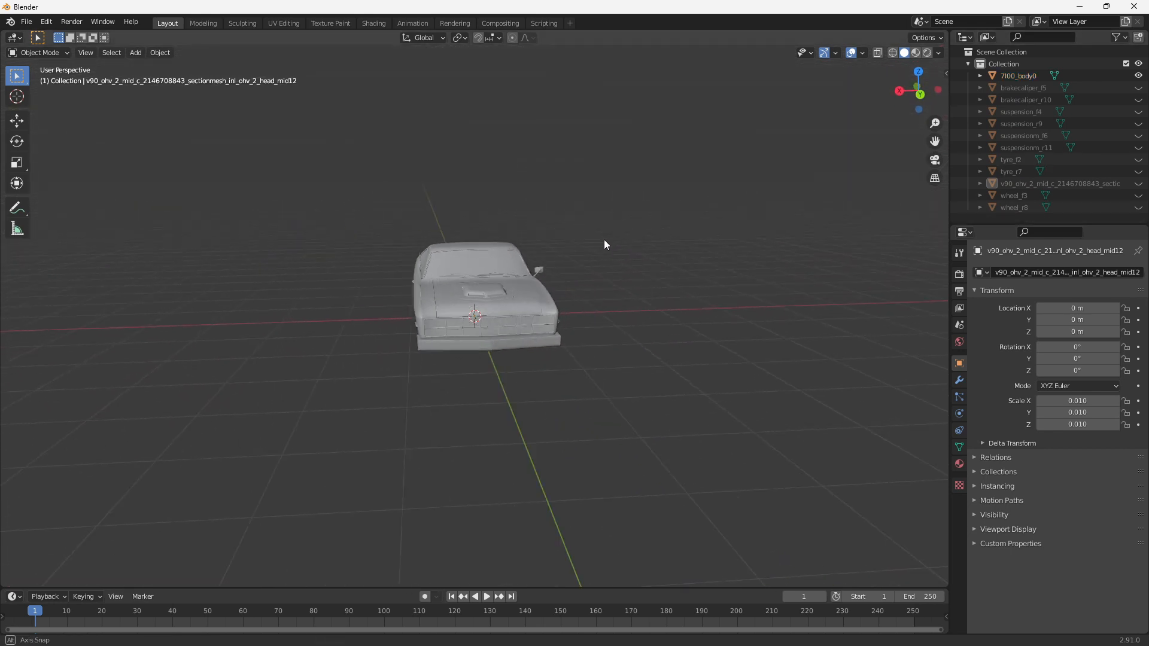
{"action": "left_click", "coordinate": [486, 256]}
{"action": "middle_click_drag", "start_coordinate": [486, 257], "coordinate": [597, 263]}
{"action": "middle_click_drag", "start_coordinate": [870, 73], "coordinate": [688, 245]}
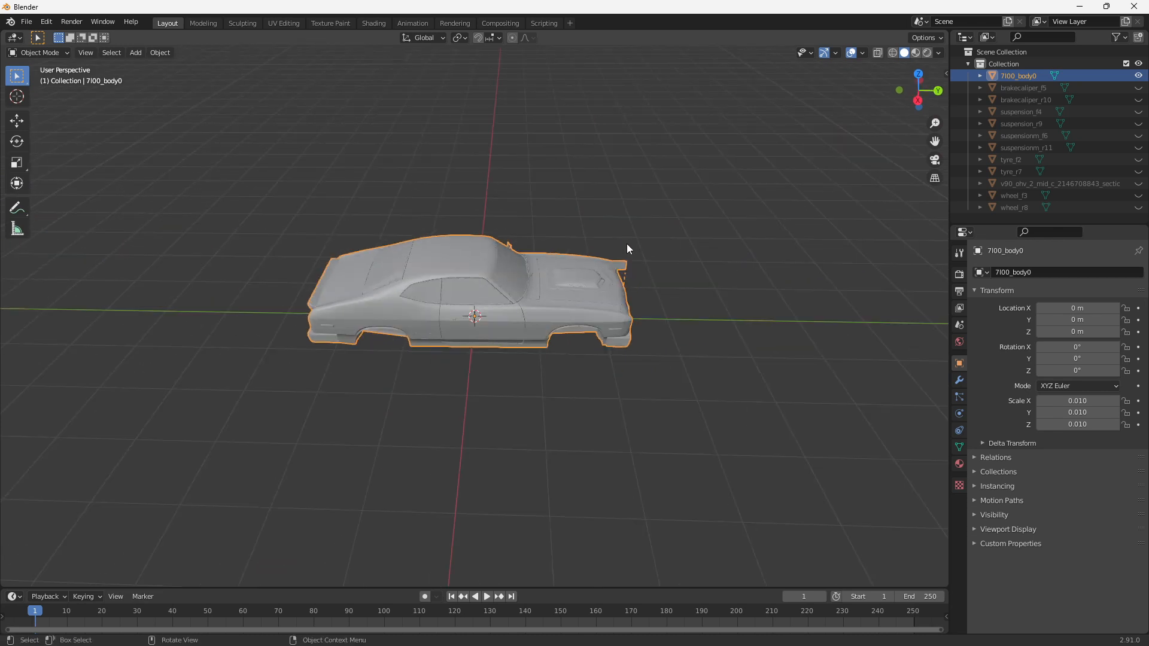
{"action": "key", "text": "Tab"}
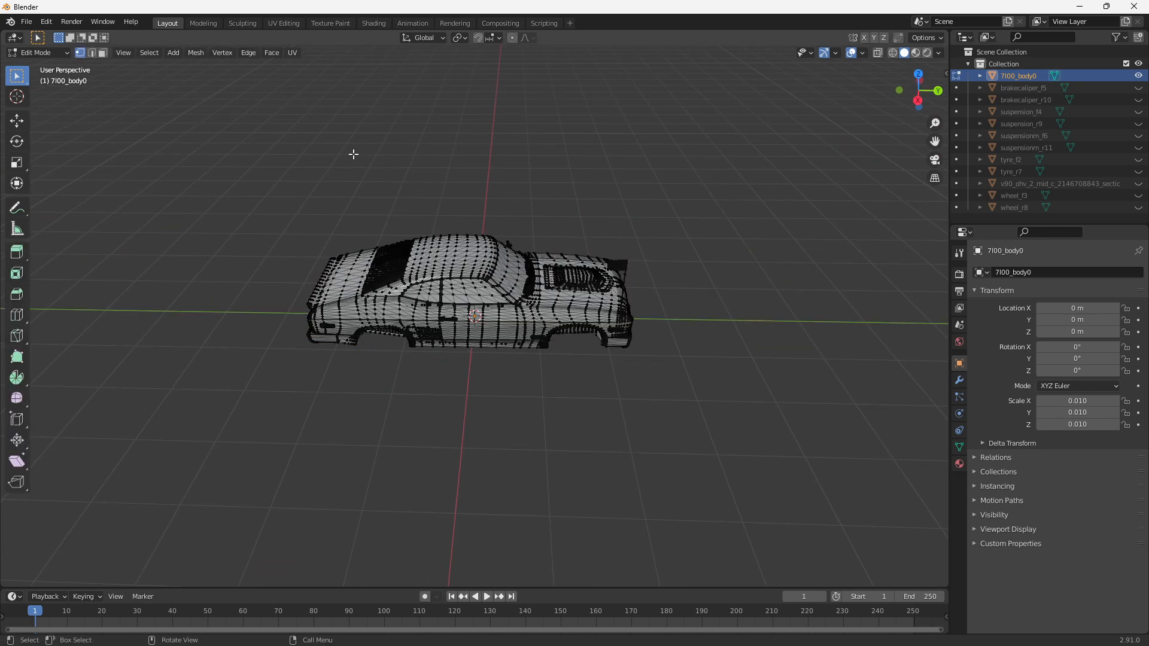
{"action": "left_click", "coordinate": [103, 54]}
Step: Select every face that shares the tachometer needle's material, material_47, on the dashboard gauges
{"action": "middle_click_drag", "start_coordinate": [589, 257], "coordinate": [608, 284]}
{"action": "scroll", "coordinate": [637, 252], "scroll_direction": "up", "scroll_amount": 7}
{"action": "scroll", "coordinate": [503, 353], "scroll_direction": "up", "scroll_amount": 3}
{"action": "scroll", "coordinate": [503, 354], "scroll_direction": "up", "scroll_amount": 3}
{"action": "middle_click_drag", "start_coordinate": [672, 264], "coordinate": [604, 454]}
{"action": "scroll", "coordinate": [328, 237], "scroll_direction": "up", "scroll_amount": 4}
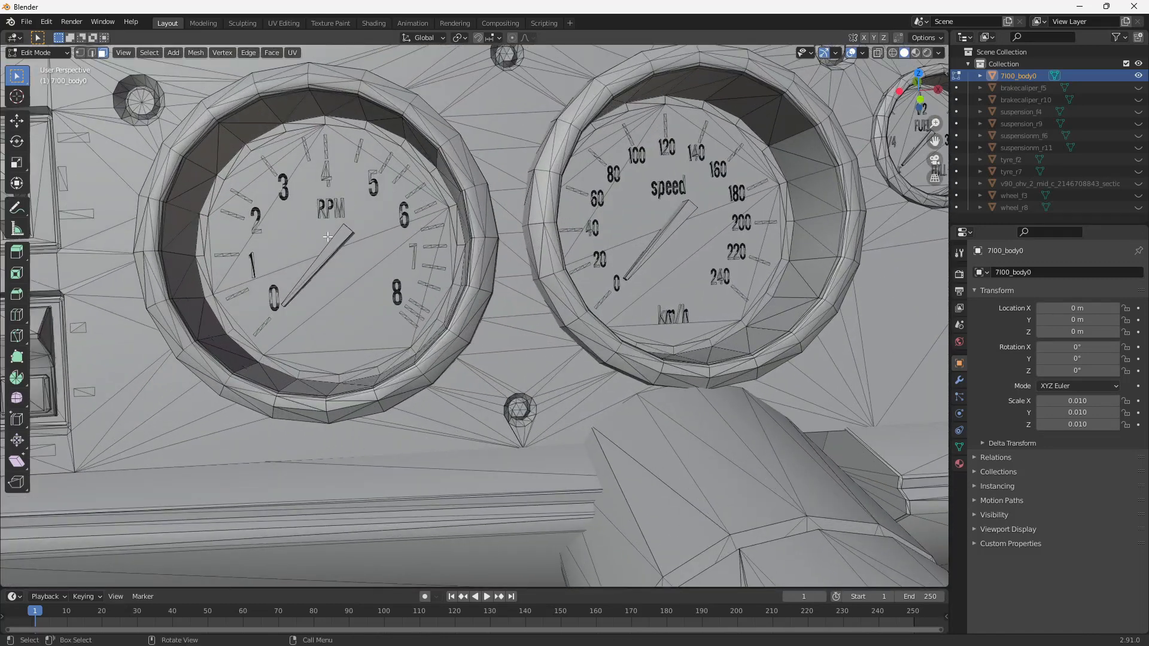
{"action": "left_click", "coordinate": [958, 464]}
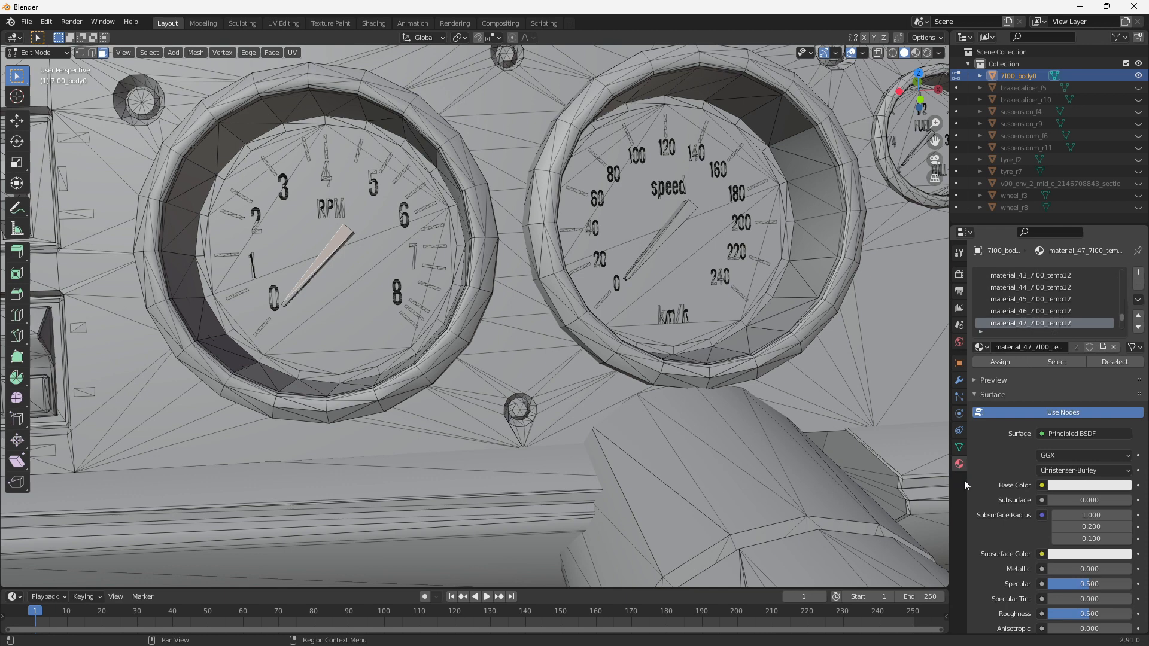
{"action": "left_click", "coordinate": [1055, 362]}
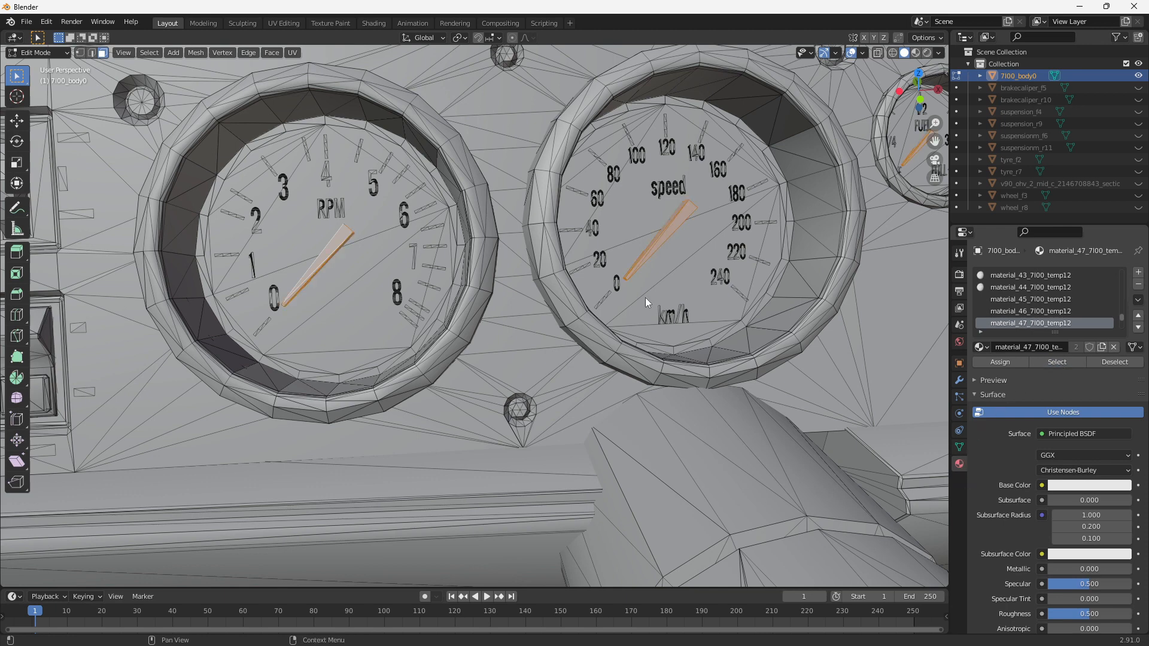
Step: Separate only the tachometer and speedometer needles from the body into a new object named gauges
{"action": "key", "text": "KP_Decimal"}
{"action": "scroll", "coordinate": [643, 293], "scroll_direction": "down", "scroll_amount": 9}
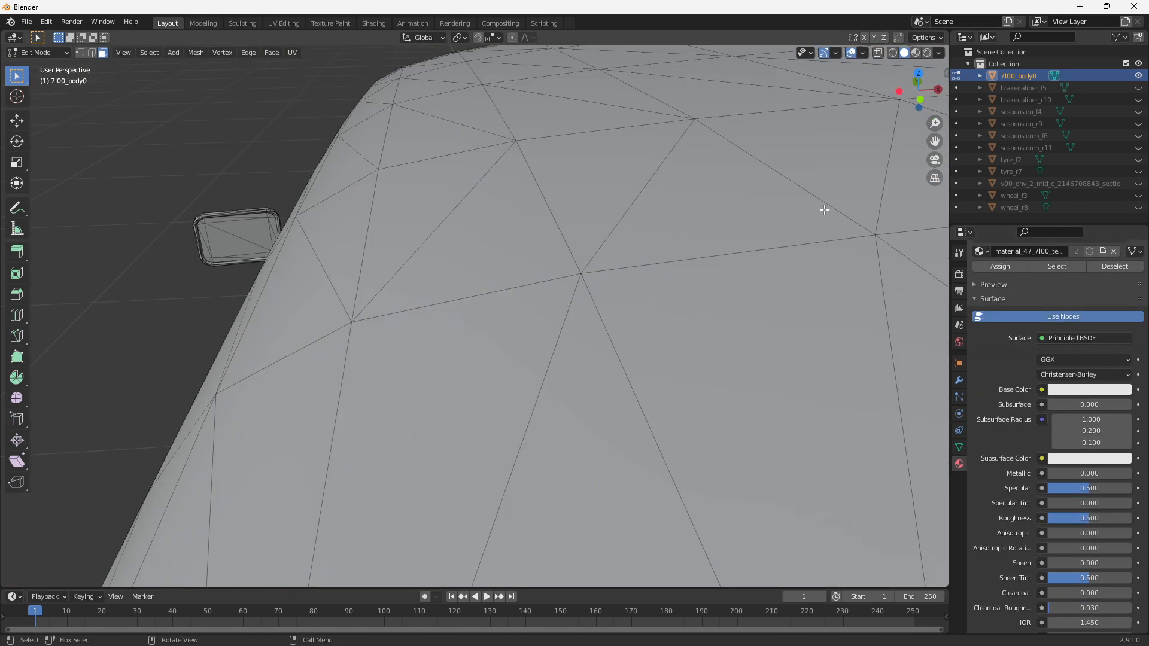
{"action": "scroll", "coordinate": [824, 210], "scroll_direction": "up", "scroll_amount": 4}
{"action": "left_click", "coordinate": [878, 53]}
{"action": "middle_click_drag", "start_coordinate": [868, 204], "coordinate": [499, 292], "text": "shift"}
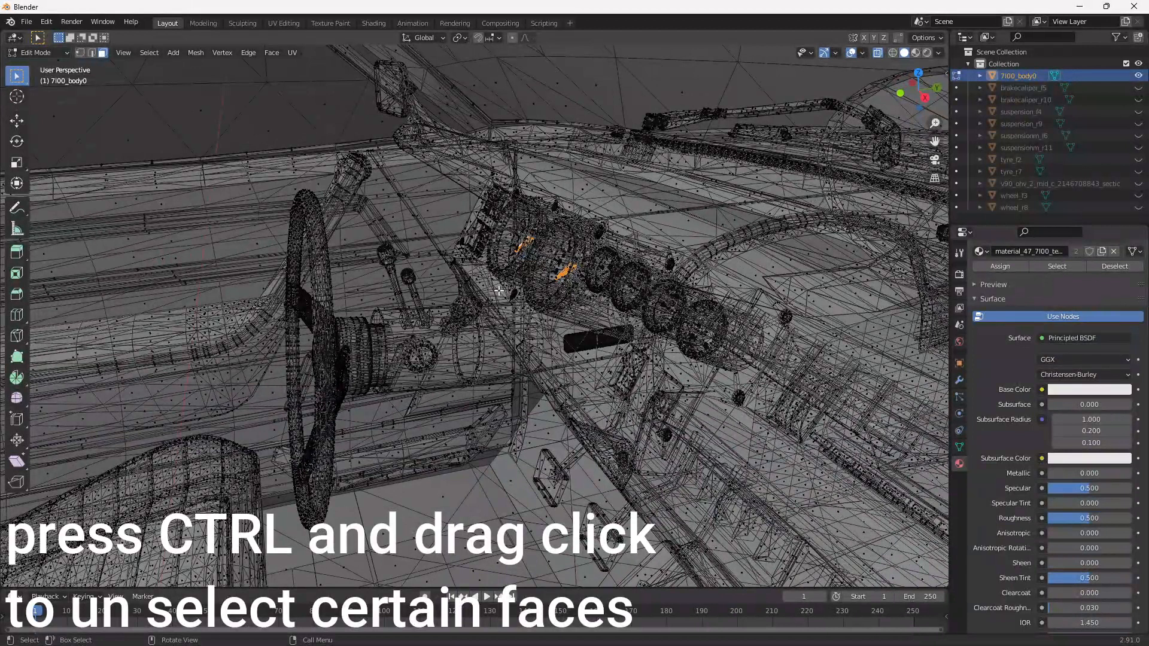
{"action": "key", "text": "p"}
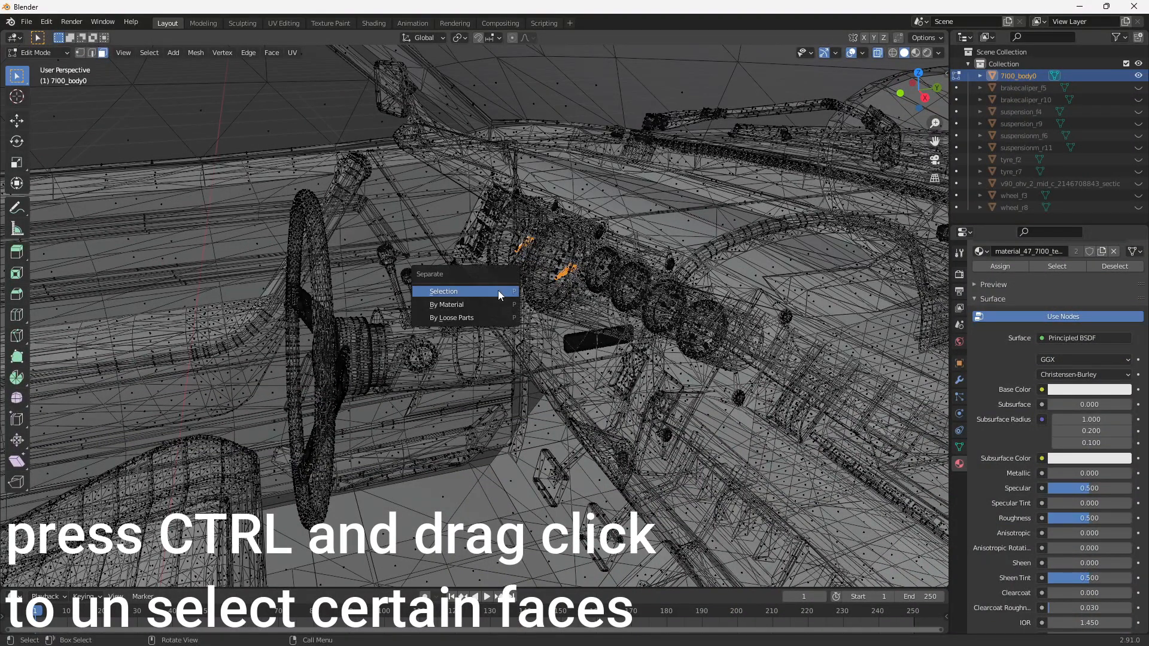
{"action": "left_click", "coordinate": [497, 291]}
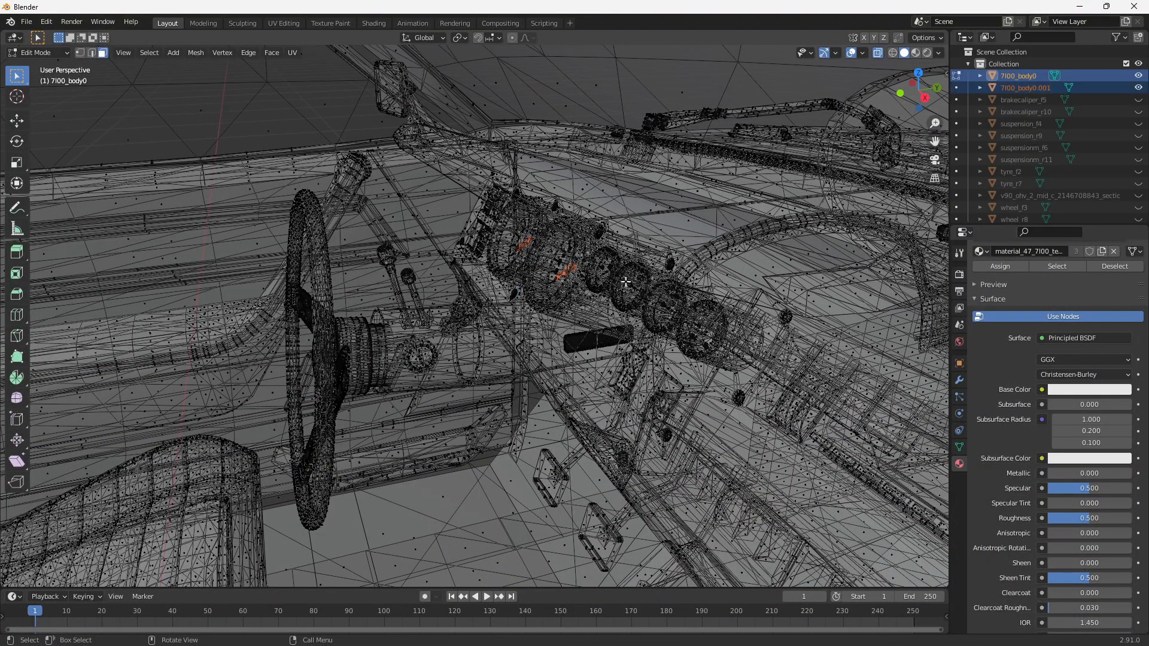
{"action": "double_click", "coordinate": [1044, 90]}
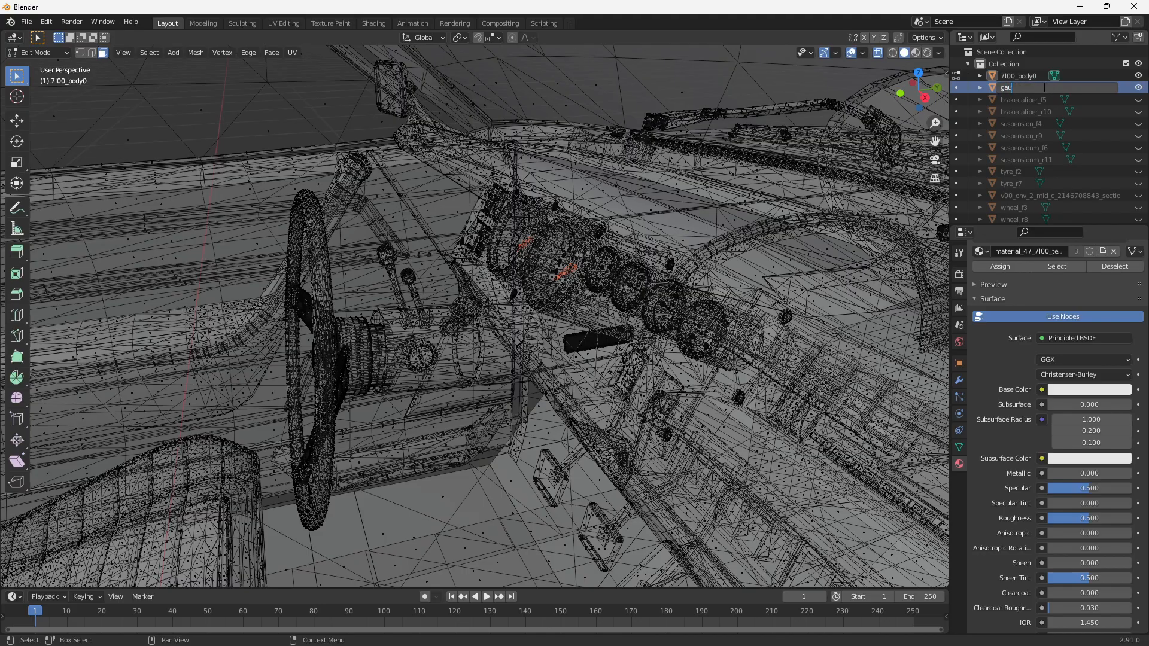
{"action": "key", "text": "Return"}
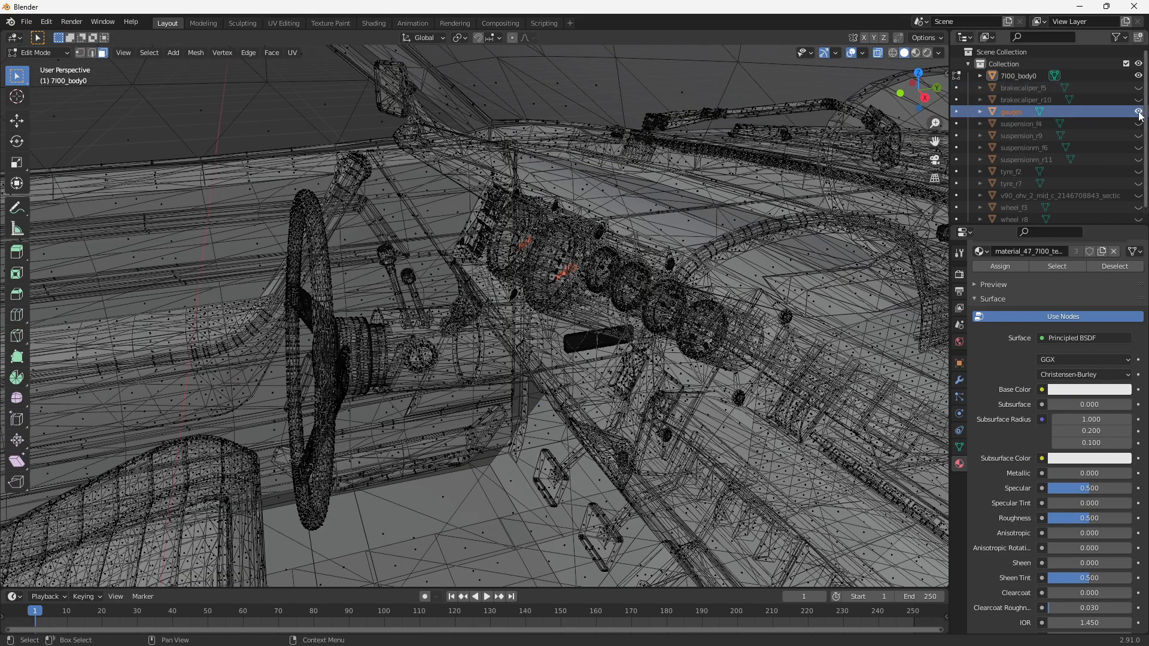
Step: Turn off X-ray display and bring the driver's pedals below the steering wheel into close view
{"action": "mouse_move", "coordinate": [679, 294]}
{"action": "middle_mouse_down", "text": "shift"}
{"action": "mouse_move", "coordinate": [749, 189]}
{"action": "mouse_move", "coordinate": [678, 101]}
{"action": "middle_mouse_up", "text": "shift"}
{"action": "left_click", "coordinate": [878, 52]}
{"action": "middle_click_drag", "start_coordinate": [640, 258], "coordinate": [708, 233]}
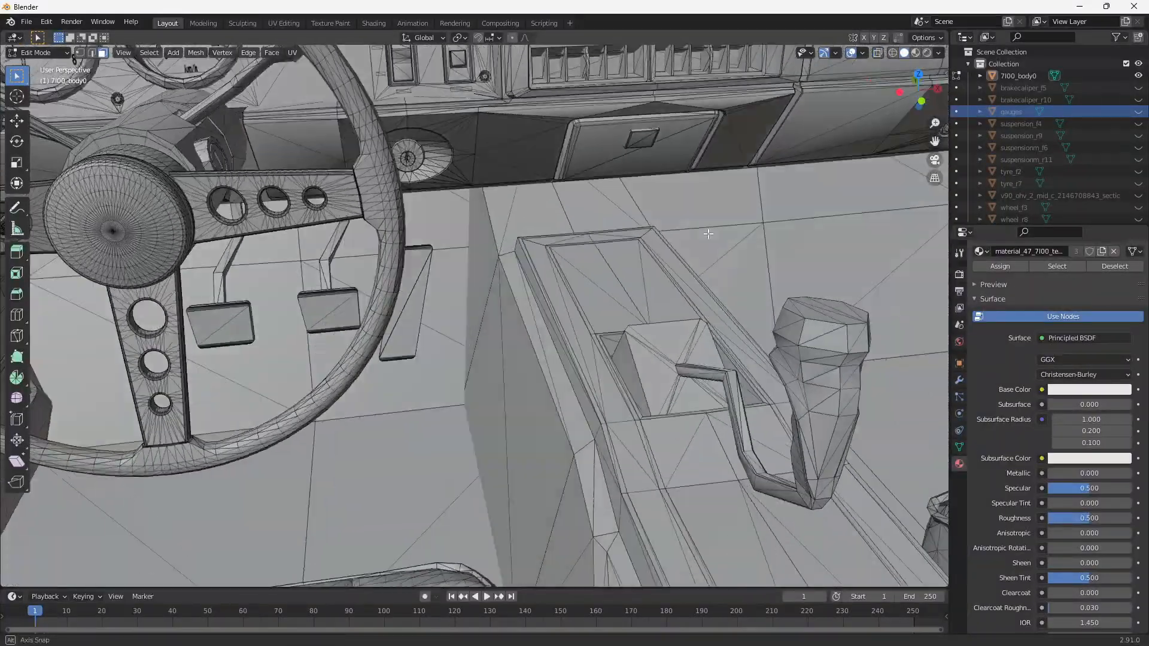
{"action": "middle_click_drag", "start_coordinate": [466, 317], "coordinate": [583, 259], "text": "shift"}
{"action": "scroll", "coordinate": [560, 234], "scroll_direction": "up", "scroll_amount": 4}
{"action": "middle_click_drag", "start_coordinate": [538, 204], "coordinate": [682, 215]}
{"action": "middle_click_drag", "start_coordinate": [349, 318], "coordinate": [759, 195], "text": "shift"}
{"action": "scroll", "coordinate": [592, 198], "scroll_direction": "down", "scroll_amount": 2}
{"action": "middle_click_drag", "start_coordinate": [638, 198], "coordinate": [589, 186]}
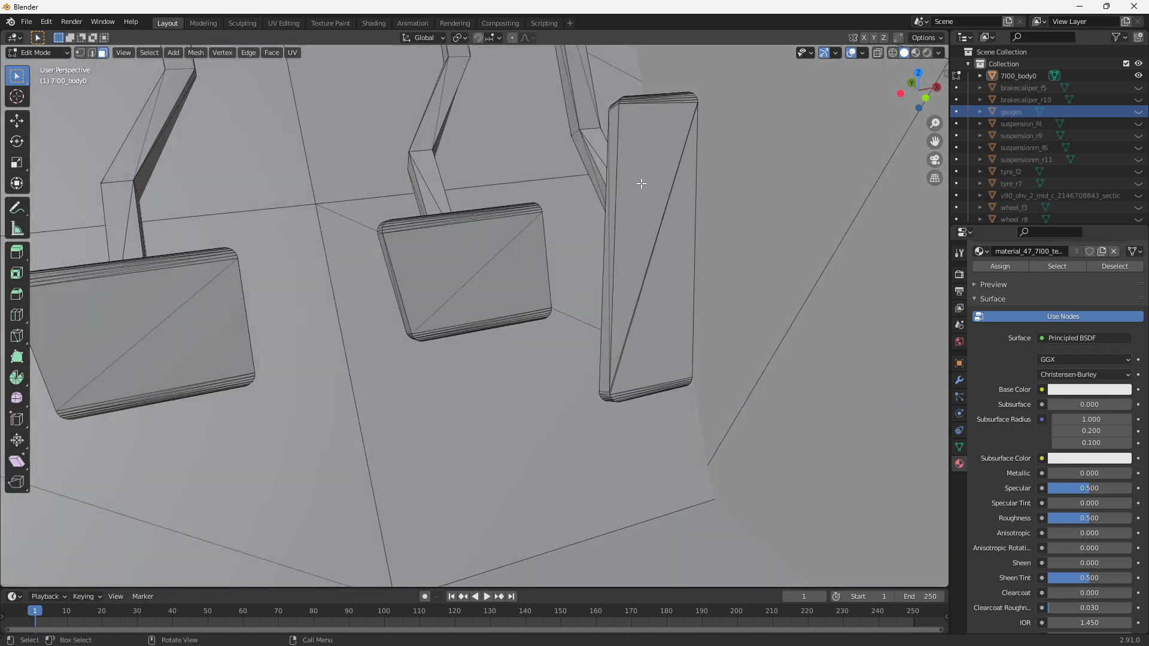
Step: Try to select the accelerator and middle pedals through their linked faces
{"action": "key", "text": "l"}
{"action": "key", "text": "l"}
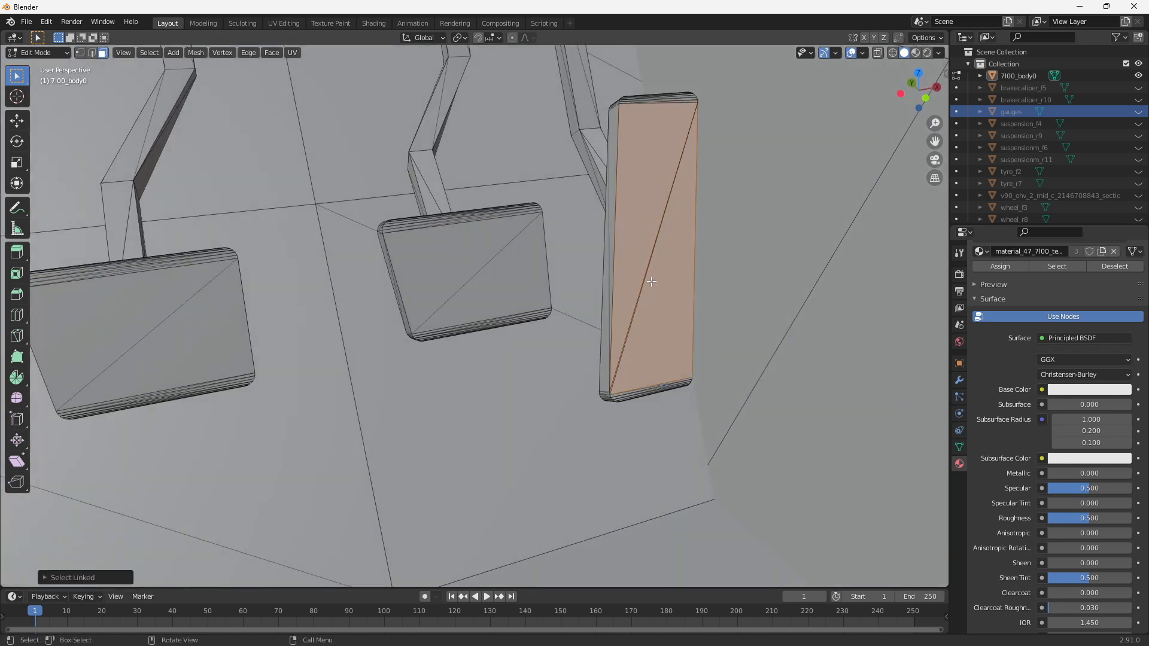
{"action": "key", "text": "l"}
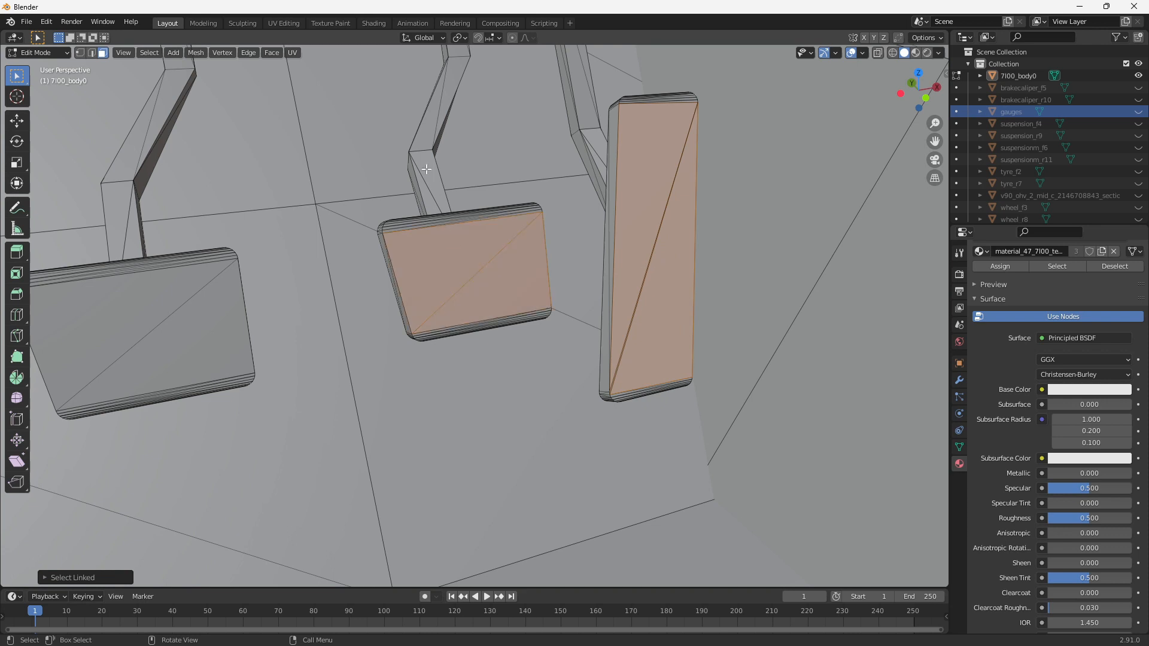
Step: Select every face that shares the accelerator pedal's material, material_42
{"action": "left_click", "coordinate": [654, 227]}
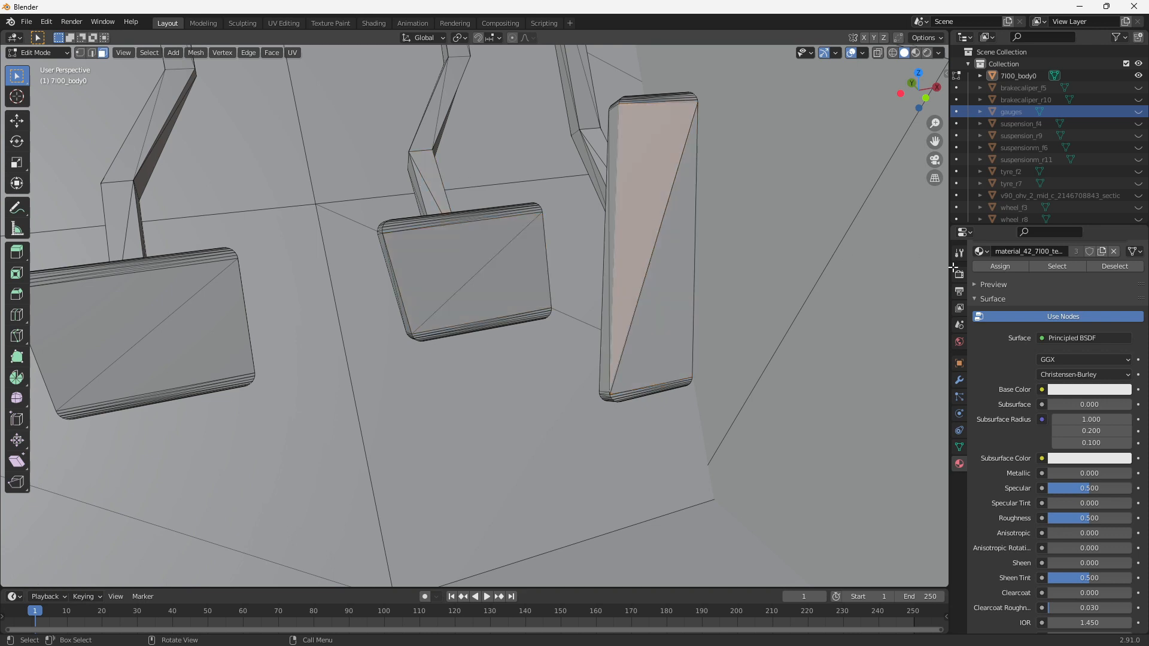
{"action": "left_click", "coordinate": [1058, 271]}
{"action": "scroll", "coordinate": [688, 265], "scroll_direction": "down", "scroll_amount": 6}
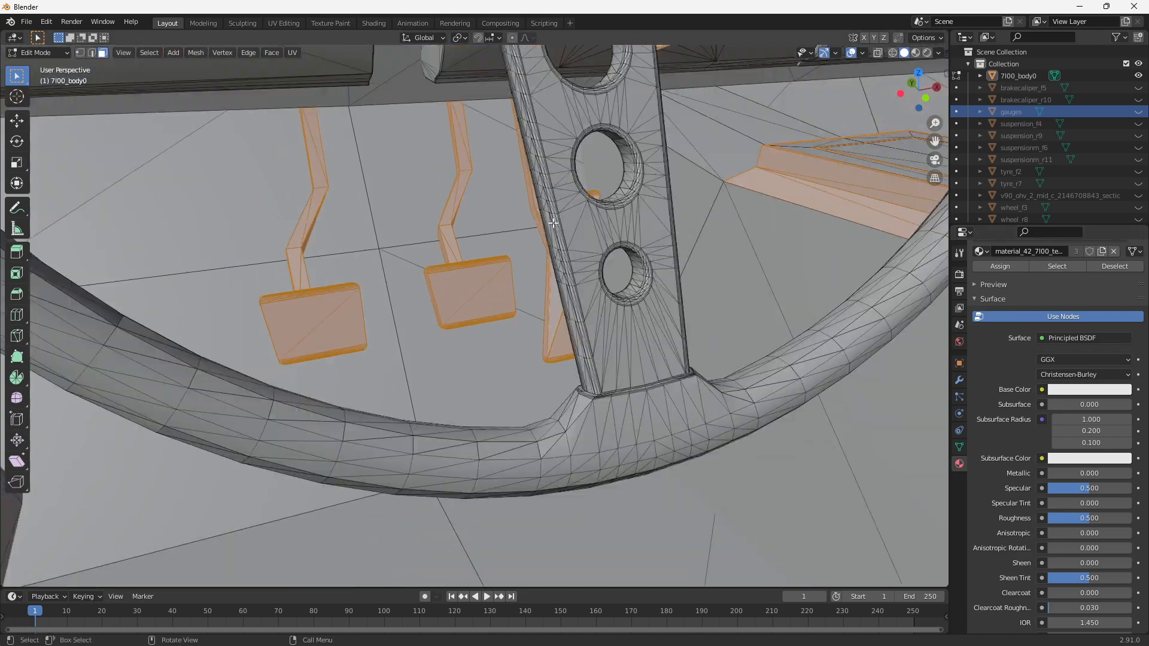
{"action": "mouse_move", "coordinate": [688, 265]}
{"action": "middle_mouse_down"}
{"action": "mouse_move", "coordinate": [616, 269]}
{"action": "mouse_move", "coordinate": [663, 290]}
{"action": "mouse_move", "coordinate": [695, 245]}
{"action": "mouse_move", "coordinate": [682, 329]}
{"action": "mouse_move", "coordinate": [680, 302]}
{"action": "middle_mouse_up"}
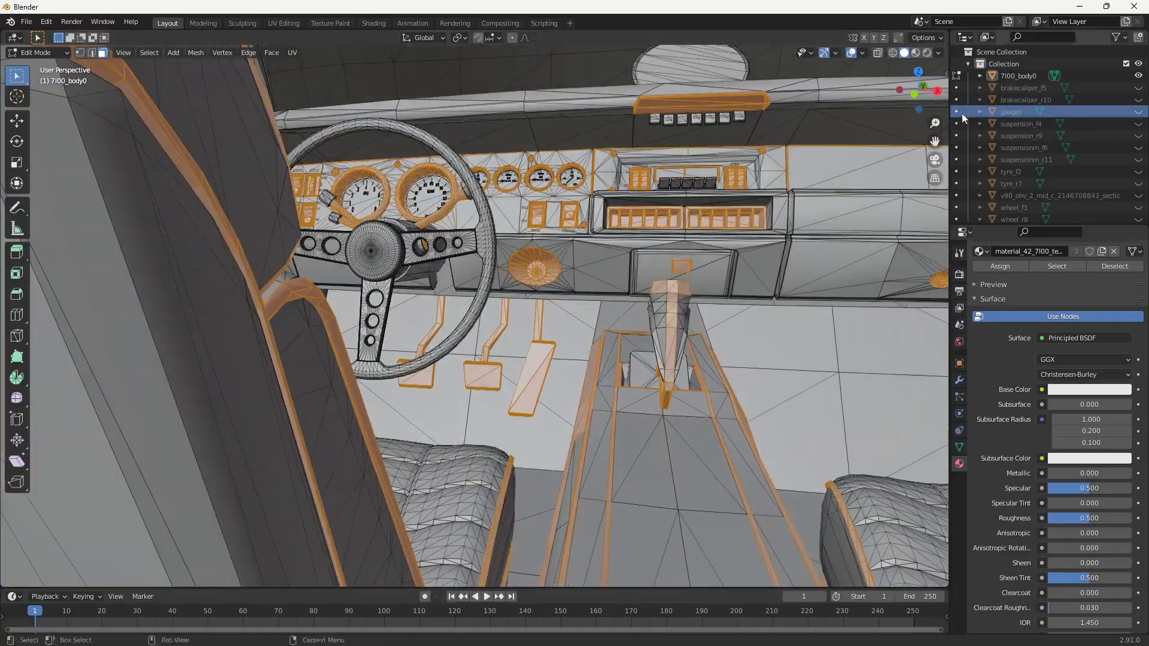
Step: Turn on X-ray display and deselect the material_42 faces on the dashboard and around the pedal area
{"action": "left_click", "coordinate": [877, 53]}
{"action": "middle_click_drag", "start_coordinate": [838, 107], "coordinate": [810, 167]}
{"action": "scroll", "coordinate": [811, 167], "scroll_direction": "up", "scroll_amount": 4}
{"action": "key", "text": "b"}
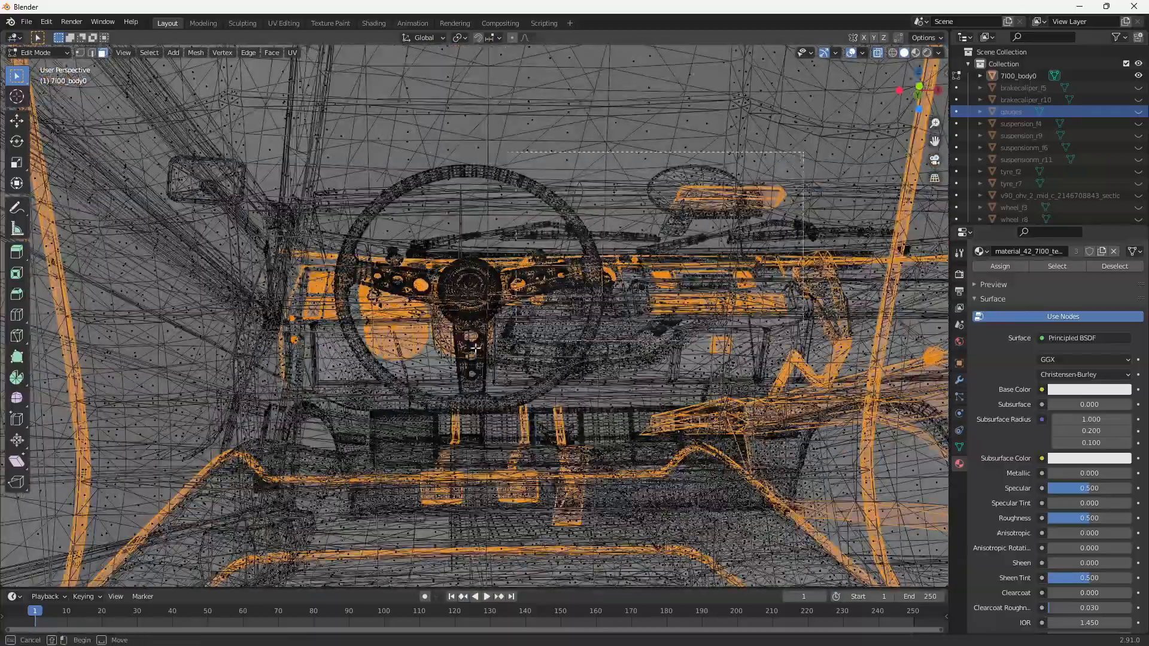
{"action": "left_click_drag", "start_coordinate": [476, 347], "coordinate": [263, 396]}
{"action": "scroll", "coordinate": [585, 282], "scroll_direction": "down", "scroll_amount": 4}
{"action": "middle_click_drag", "start_coordinate": [585, 282], "coordinate": [590, 337]}
{"action": "left_click_drag", "start_coordinate": [868, 248], "coordinate": [612, 449], "text": "ctrl"}
{"action": "middle_click_drag", "start_coordinate": [611, 449], "coordinate": [641, 450]}
{"action": "left_click_drag", "start_coordinate": [745, 341], "coordinate": [539, 500]}
Step: Deselect the remaining material_42 faces across the seats, console and cabin, keeping only the three pedals selected
{"action": "middle_click_drag", "start_coordinate": [538, 500], "coordinate": [556, 266]}
{"action": "scroll", "coordinate": [555, 267], "scroll_direction": "down", "scroll_amount": 2}
{"action": "left_click_drag", "start_coordinate": [792, 222], "coordinate": [349, 325], "text": "ctrl"}
{"action": "left_click_drag", "start_coordinate": [426, 209], "coordinate": [564, 275], "text": "ctrl"}
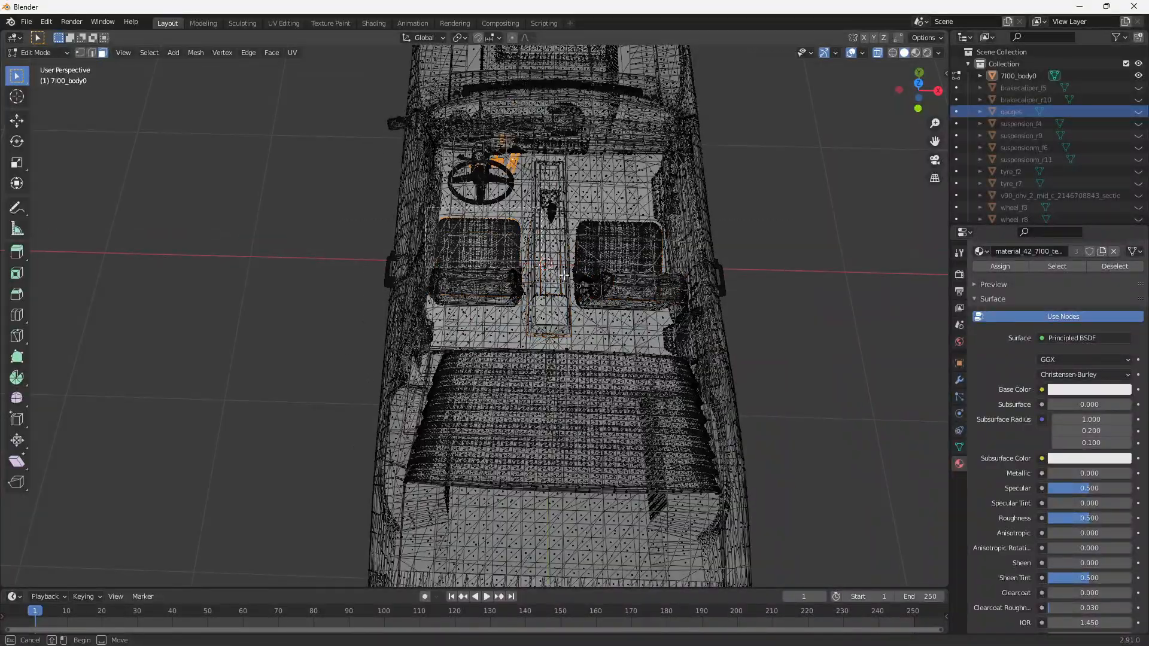
{"action": "middle_click_drag", "start_coordinate": [680, 277], "coordinate": [583, 221]}
{"action": "scroll", "coordinate": [583, 222], "scroll_direction": "up", "scroll_amount": 6}
{"action": "middle_click_drag", "start_coordinate": [778, 258], "coordinate": [553, 314], "text": "shift"}
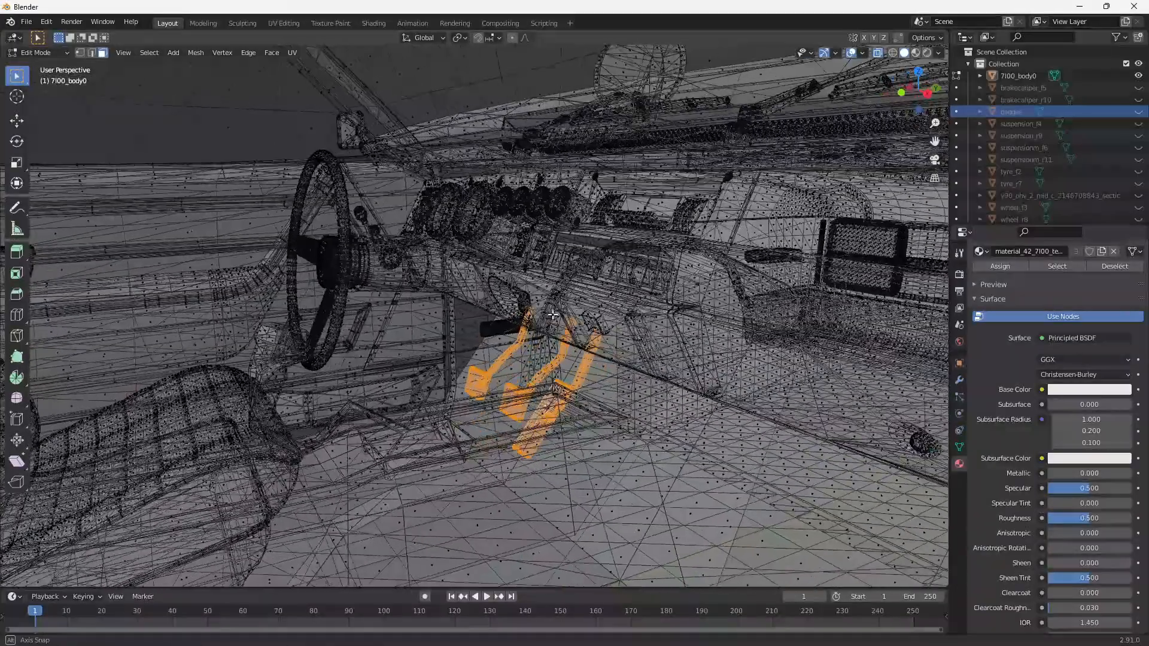
Step: Separate the selected pedals into a new object named pedals and hide it
{"action": "key", "text": "p"}
{"action": "left_click", "coordinate": [551, 315]}
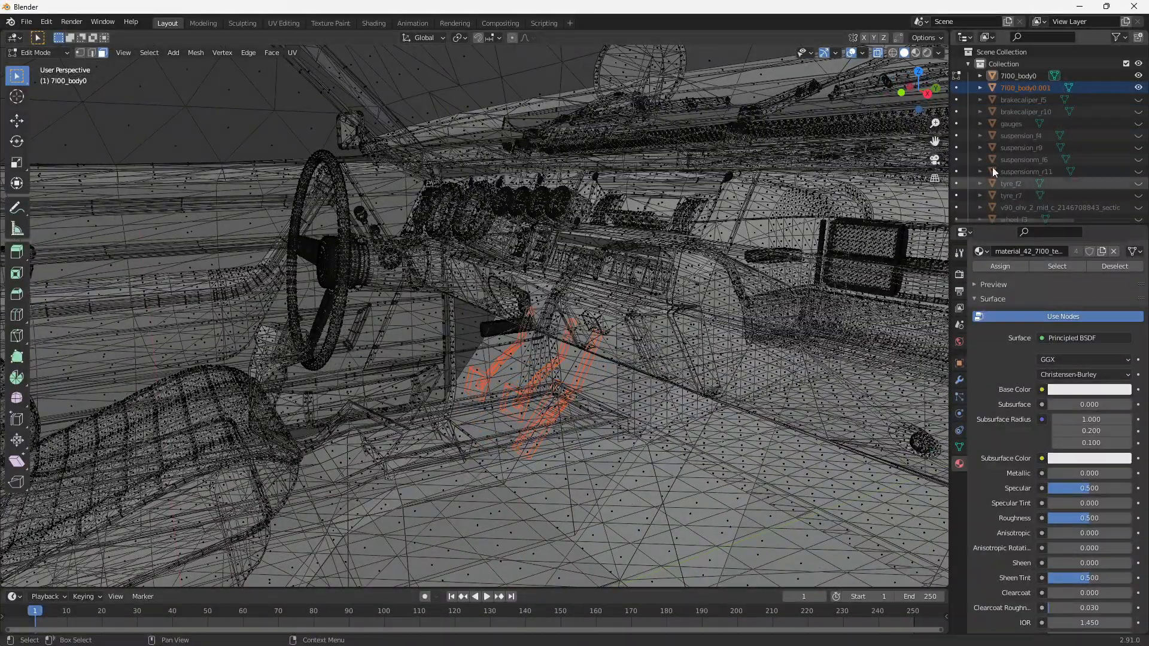
{"action": "double_click", "coordinate": [1025, 87]}
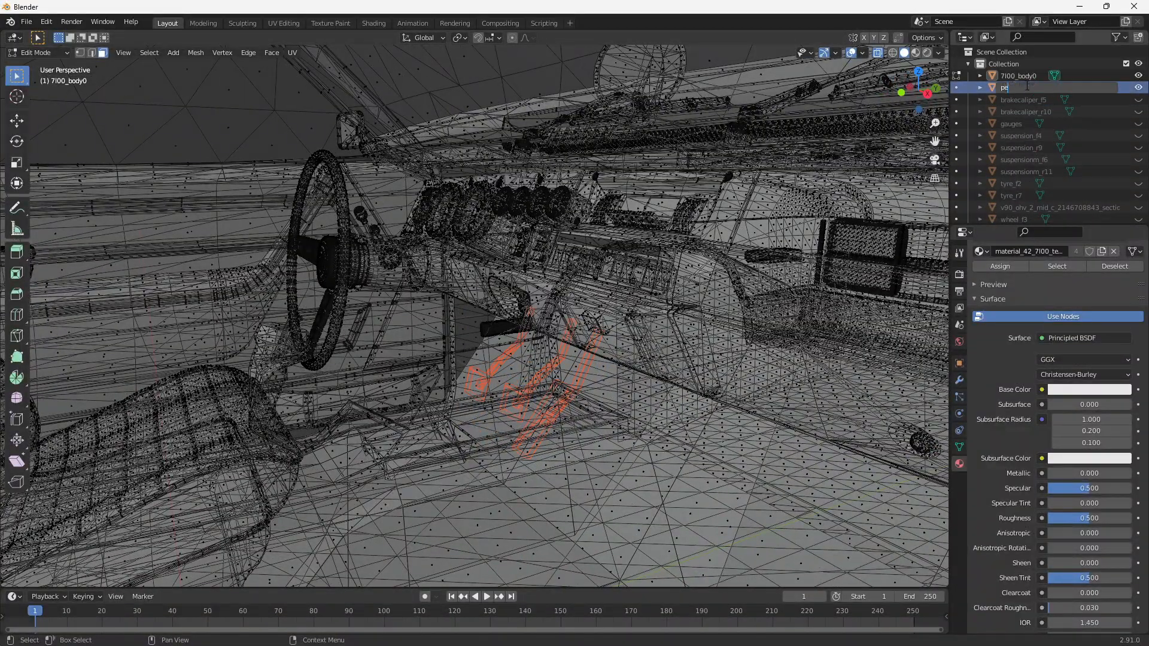
{"action": "key", "text": "Return"}
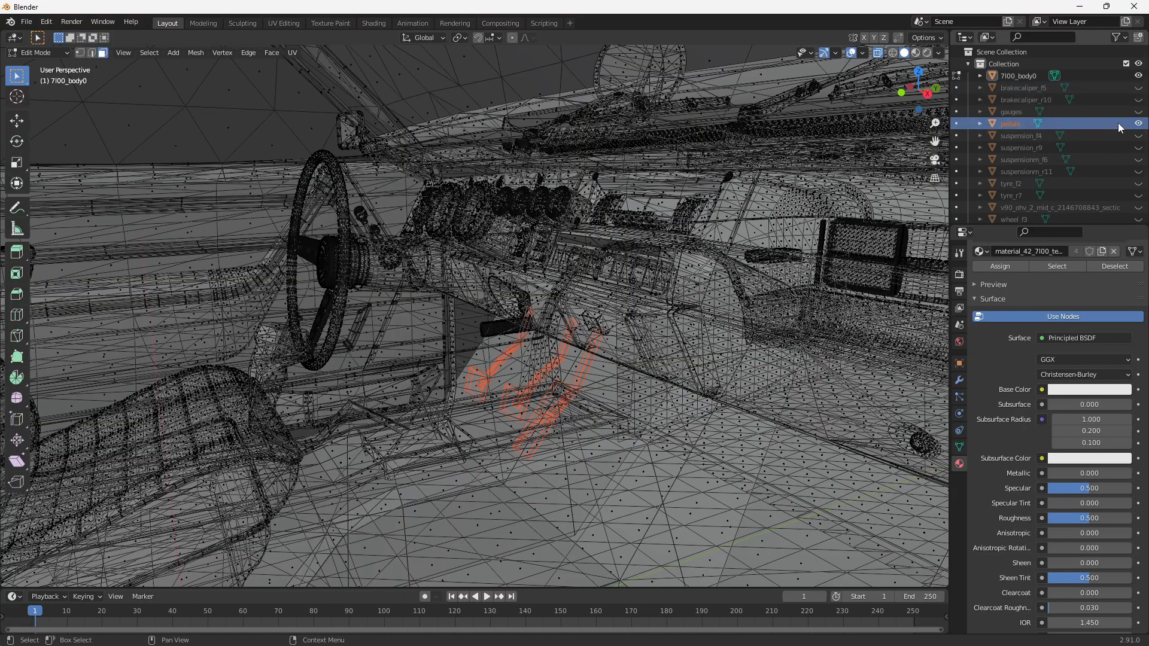
{"action": "left_click", "coordinate": [1139, 124]}
Step: Turn off X-ray display and select the side faces of the collar between the steering wheel hub and column
{"action": "middle_click_drag", "start_coordinate": [635, 258], "coordinate": [630, 231]}
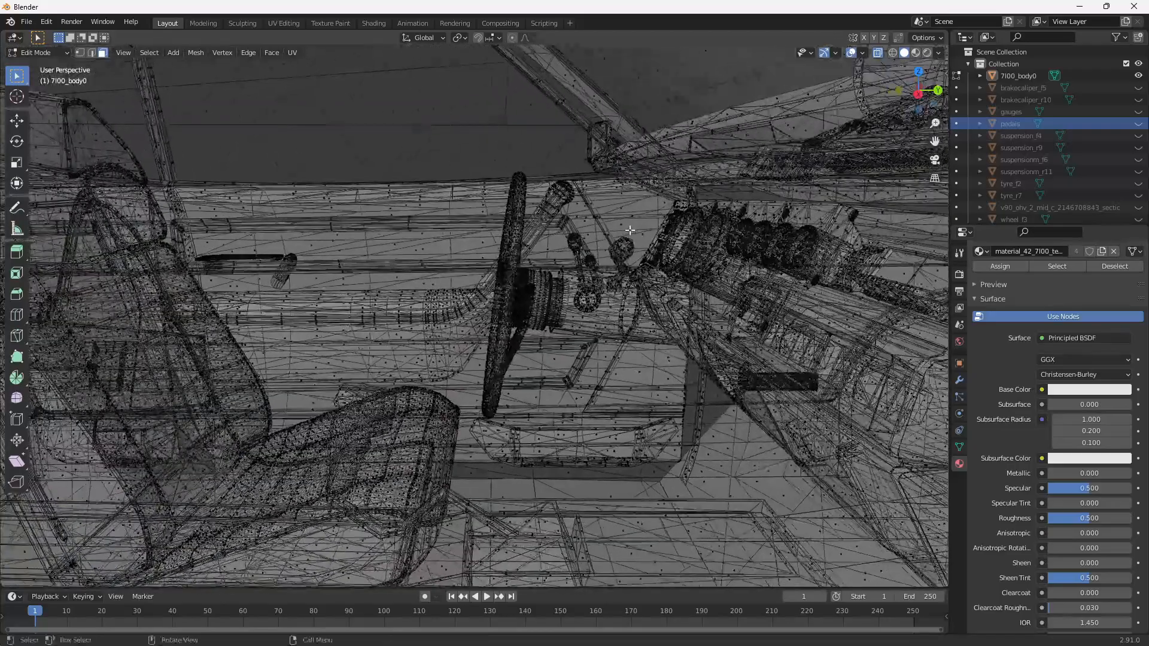
{"action": "scroll", "coordinate": [631, 231], "scroll_direction": "up", "scroll_amount": 4}
{"action": "left_click", "coordinate": [878, 54]}
{"action": "middle_click_drag", "start_coordinate": [676, 270], "coordinate": [543, 293]}
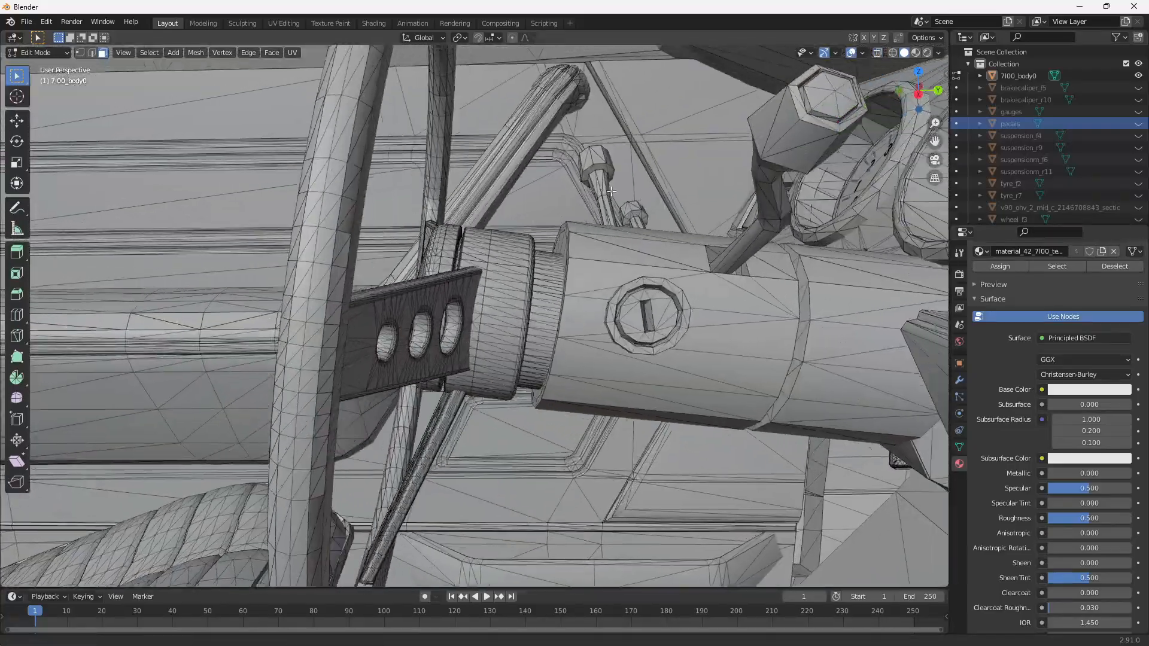
{"action": "scroll", "coordinate": [543, 294], "scroll_direction": "up", "scroll_amount": 3}
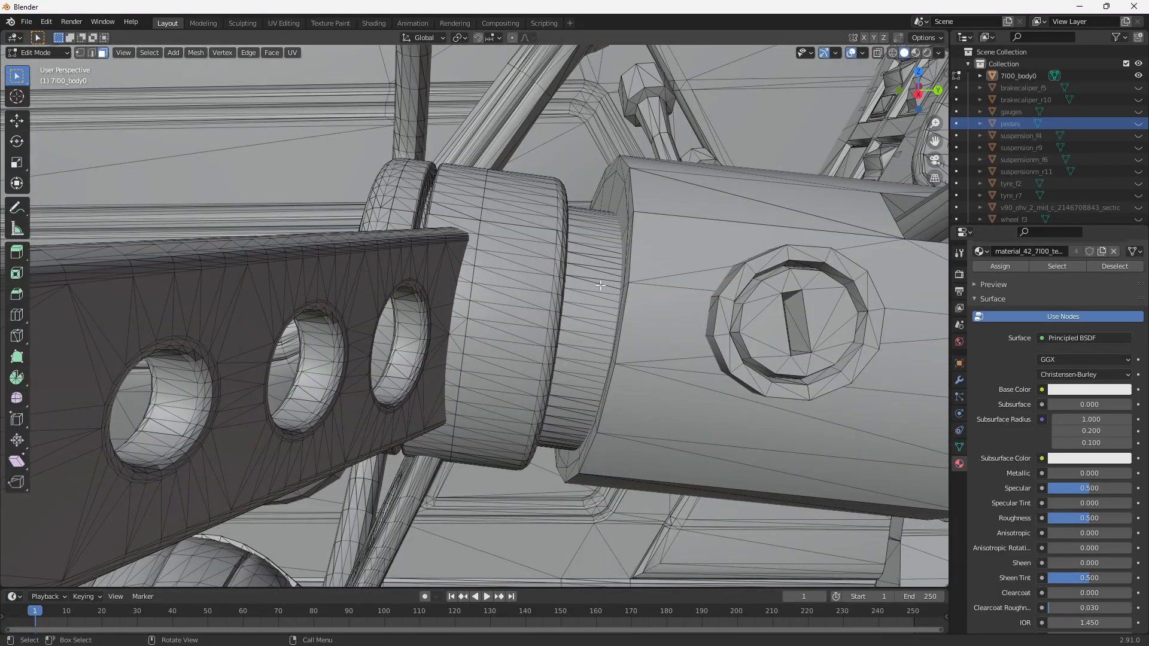
{"action": "key", "text": "l"}
{"action": "key", "text": "l"}
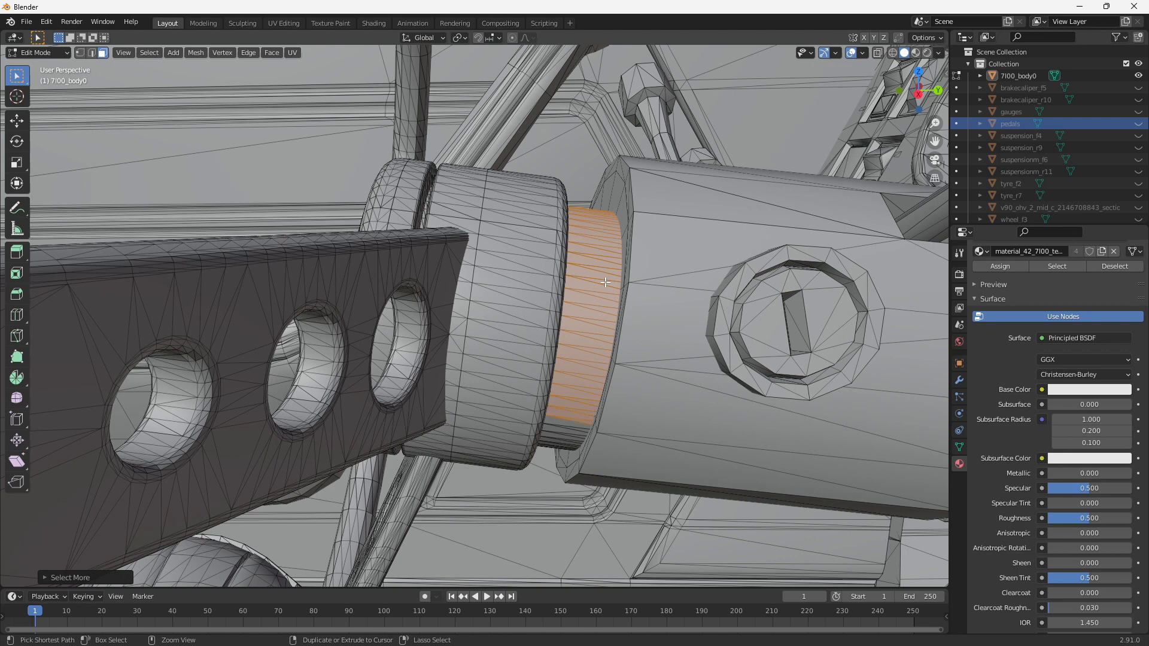
Step: Extend the face selection around the underside of the steering column's collar
{"action": "middle_click_drag", "start_coordinate": [593, 262], "coordinate": [584, 410]}
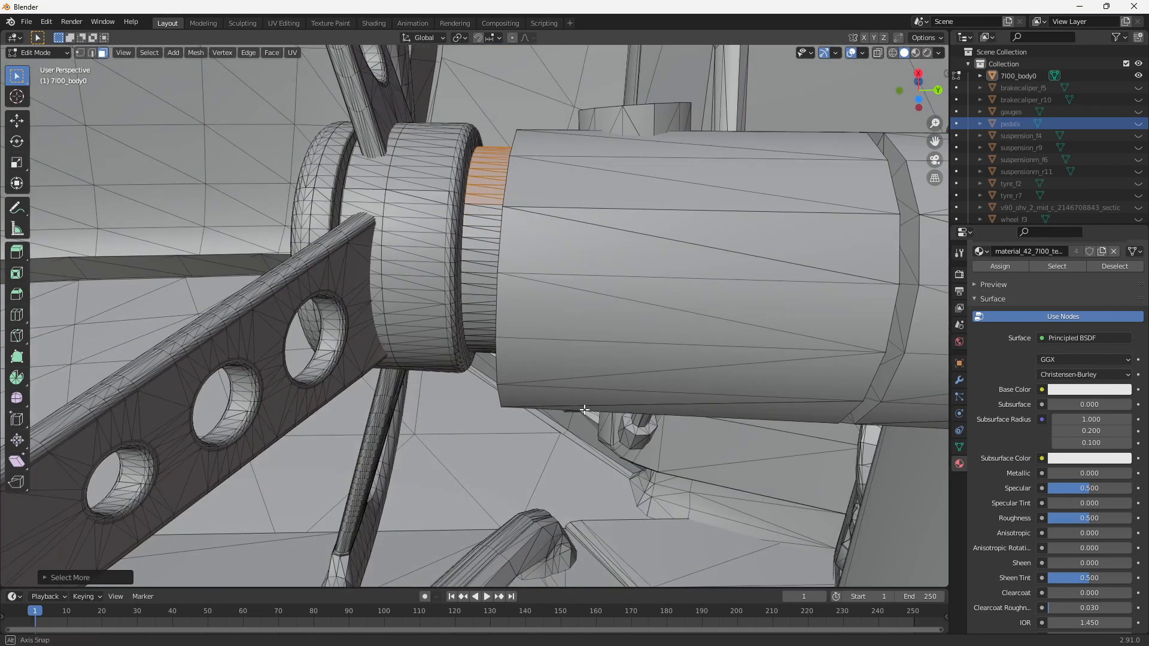
{"action": "left_click", "coordinate": [488, 263], "text": "shift"}
{"action": "key", "text": "ctrl+KP_Add"}
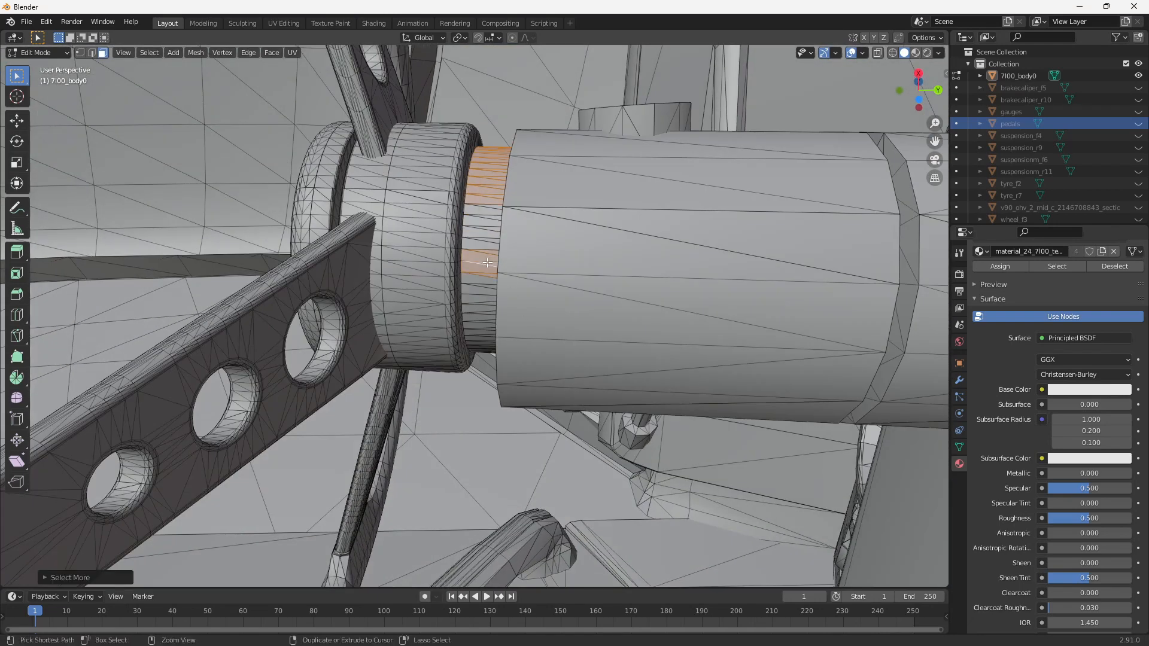
{"action": "key", "text": "ctrl+KP_Add"}
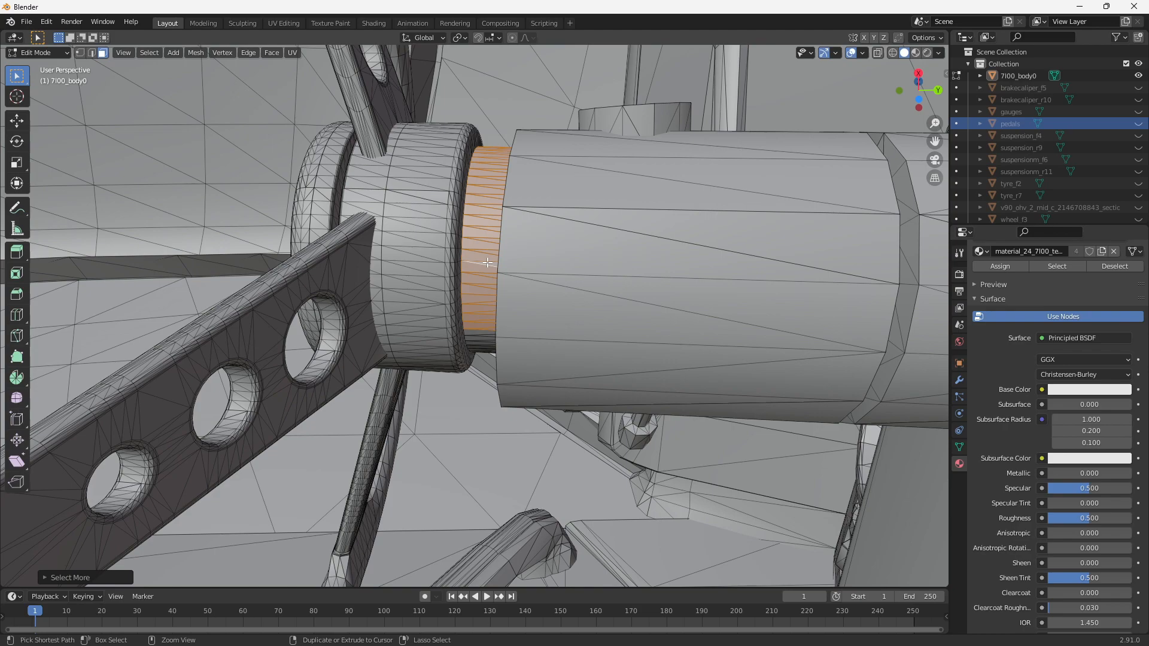
Step: Turn on X-ray display and box-select the steering wheel with its spokes and hub from the side
{"action": "middle_click_drag", "start_coordinate": [538, 330], "coordinate": [451, 218]}
{"action": "scroll", "coordinate": [600, 382], "scroll_direction": "down", "scroll_amount": 4}
{"action": "middle_click_drag", "start_coordinate": [688, 479], "coordinate": [629, 401]}
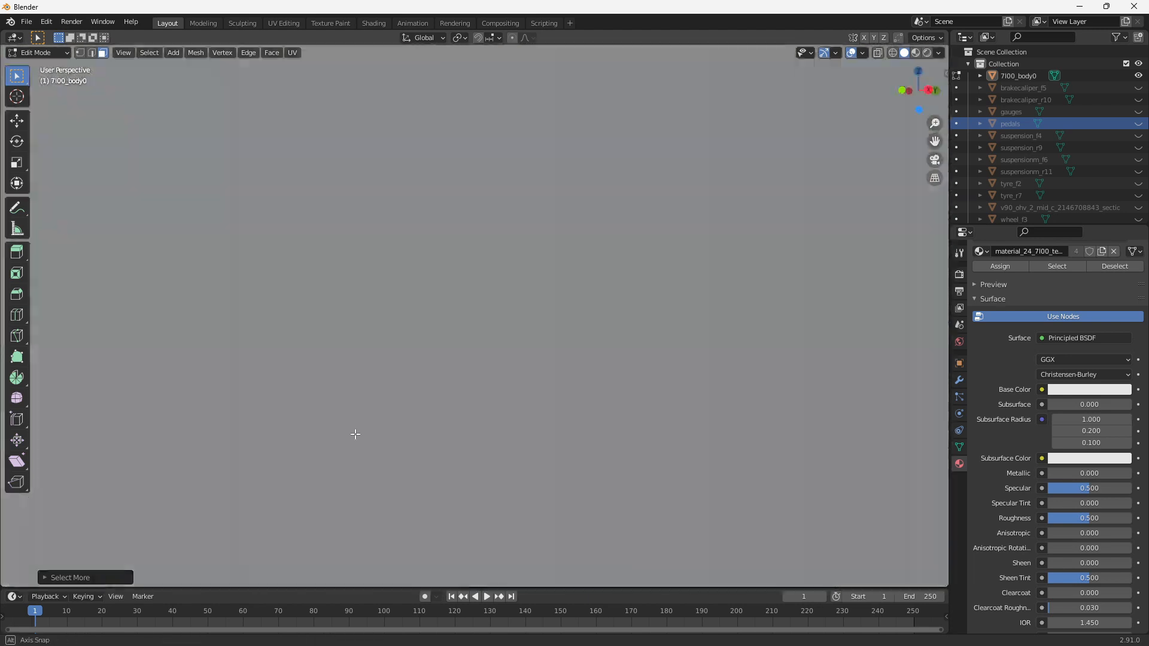
{"action": "middle_click_drag", "start_coordinate": [355, 434], "coordinate": [606, 420]}
{"action": "scroll", "coordinate": [683, 294], "scroll_direction": "up", "scroll_amount": 5}
{"action": "mouse_move", "coordinate": [700, 313]}
{"action": "middle_mouse_down"}
{"action": "mouse_move", "coordinate": [727, 347]}
{"action": "mouse_move", "coordinate": [699, 344]}
{"action": "mouse_move", "coordinate": [695, 328]}
{"action": "middle_mouse_up"}
{"action": "scroll", "coordinate": [694, 326], "scroll_direction": "up", "scroll_amount": 4}
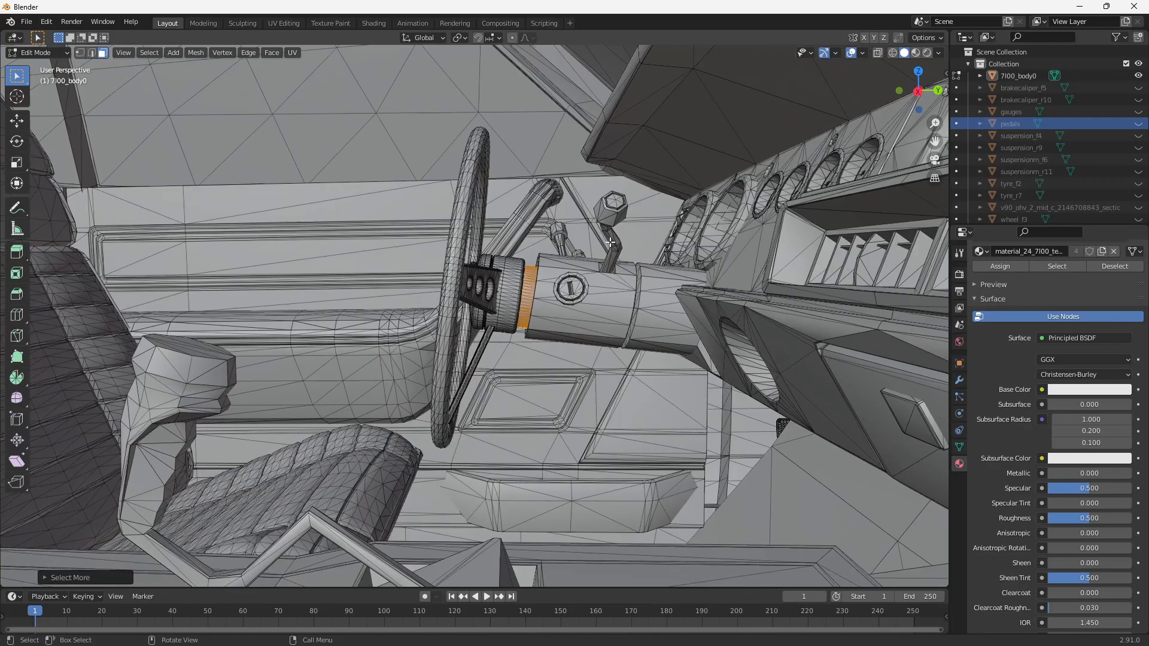
{"action": "left_click", "coordinate": [878, 53]}
{"action": "scroll", "coordinate": [407, 177], "scroll_direction": "down", "scroll_amount": 6}
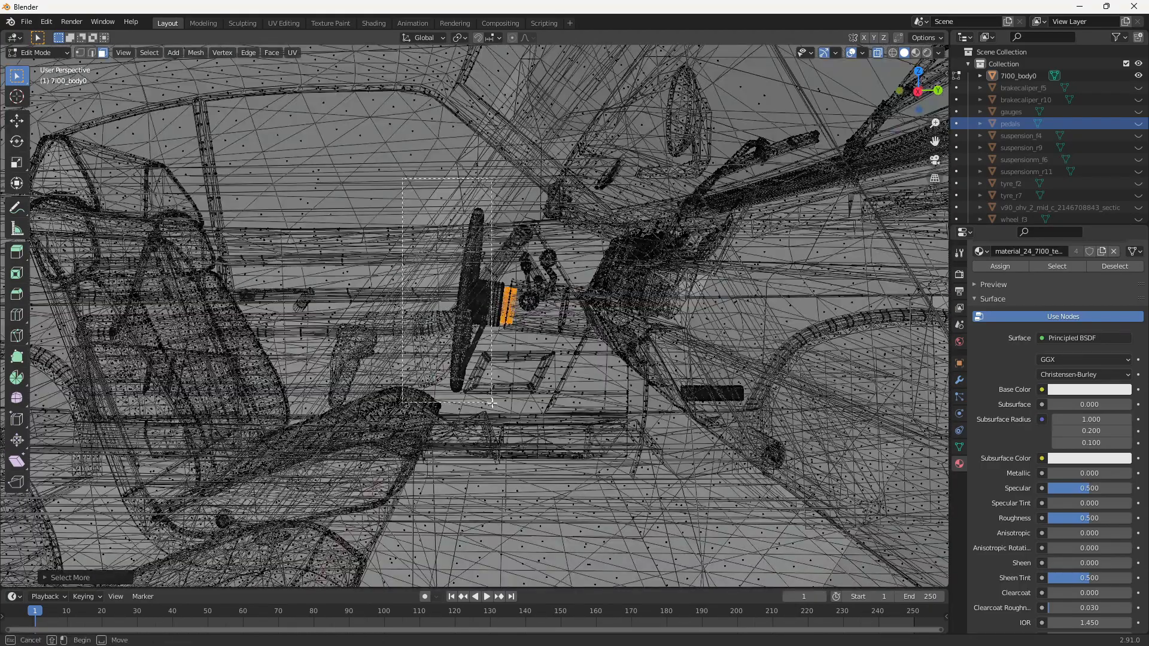
{"action": "left_click_drag", "start_coordinate": [502, 411], "coordinate": [502, 411]}
Step: Turn off X-ray display and add the unselected side faces of the collar behind the steering wheel hub to the selection
{"action": "scroll", "coordinate": [546, 258], "scroll_direction": "up", "scroll_amount": 4}
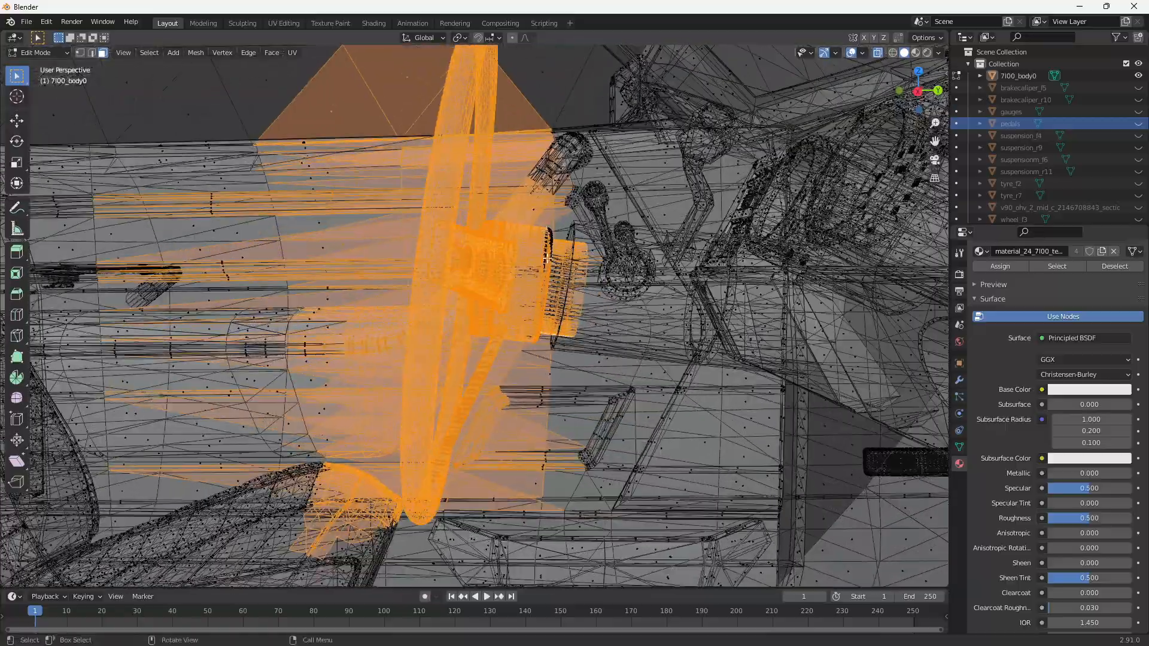
{"action": "middle_click_drag", "start_coordinate": [591, 294], "coordinate": [636, 255]}
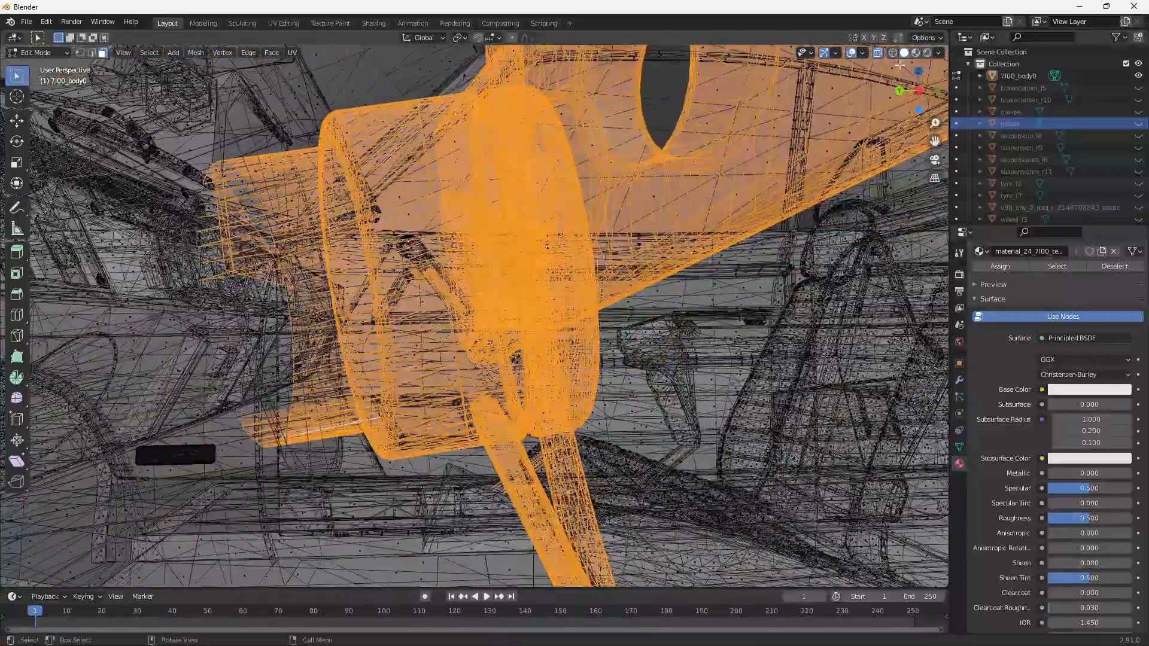
{"action": "left_click", "coordinate": [878, 54]}
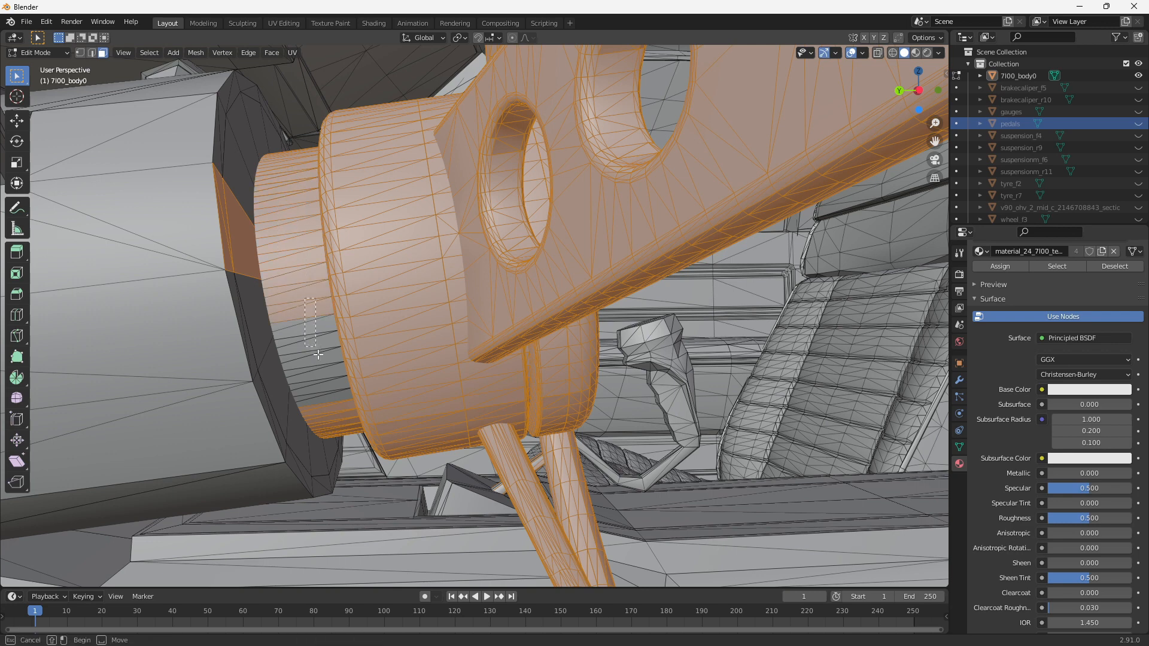
{"action": "middle_click_drag", "start_coordinate": [339, 405], "coordinate": [404, 363]}
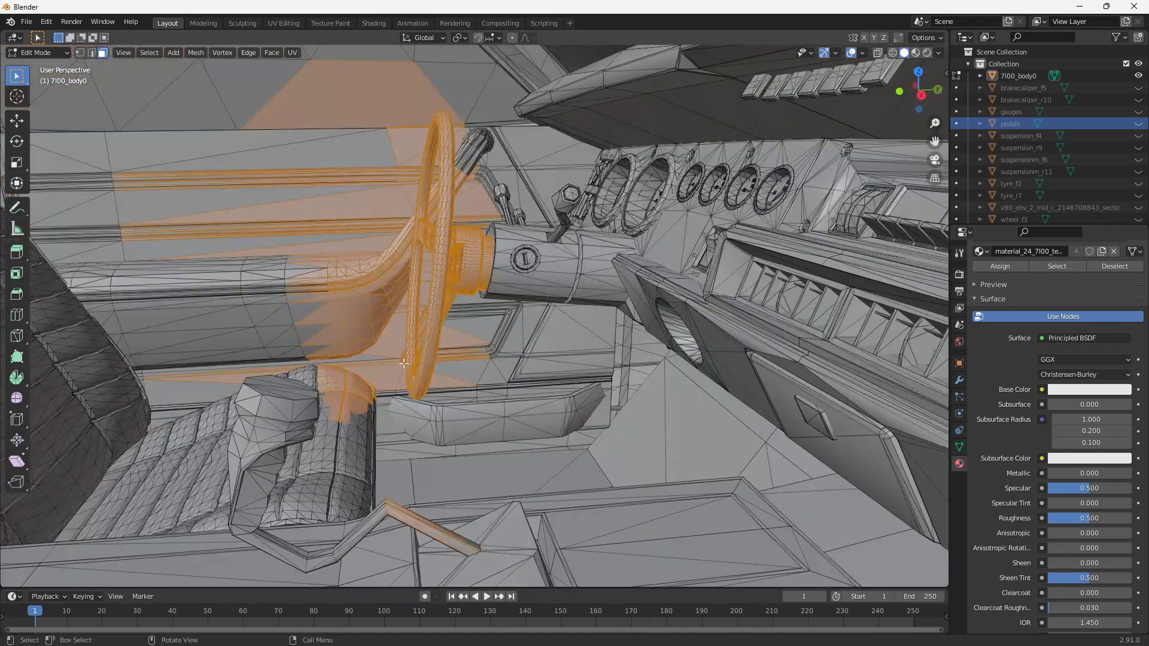
Step: Turn X-ray display back on and deselect the stray faces around the seat and cabin near the steering wheel
{"action": "left_click", "coordinate": [879, 54]}
{"action": "middle_click_drag", "start_coordinate": [622, 198], "coordinate": [419, 407]}
{"action": "left_click_drag", "start_coordinate": [332, 354], "coordinate": [524, 452]}
{"action": "middle_click_drag", "start_coordinate": [524, 452], "coordinate": [662, 440]}
{"action": "middle_click_drag", "start_coordinate": [180, 374], "coordinate": [488, 316], "text": "shift"}
{"action": "scroll", "coordinate": [487, 316], "scroll_direction": "down", "scroll_amount": 1}
{"action": "left_click_drag", "start_coordinate": [276, 249], "coordinate": [425, 354], "text": "ctrl"}
{"action": "left_click_drag", "start_coordinate": [505, 360], "coordinate": [507, 361], "text": "ctrl"}
{"action": "middle_click_drag", "start_coordinate": [506, 361], "coordinate": [353, 189]}
Step: Deselect the stray door and side panel faces beside the steering wheel from several viewing angles
{"action": "left_click_drag", "start_coordinate": [258, 148], "coordinate": [506, 423], "text": "ctrl"}
{"action": "left_click_drag", "start_coordinate": [536, 461], "coordinate": [535, 461], "text": "ctrl"}
{"action": "middle_click_drag", "start_coordinate": [535, 461], "coordinate": [557, 346]}
{"action": "left_click_drag", "start_coordinate": [500, 151], "coordinate": [646, 277], "text": "ctrl"}
{"action": "middle_click_drag", "start_coordinate": [489, 234], "coordinate": [574, 262]}
{"action": "left_click_drag", "start_coordinate": [298, 137], "coordinate": [543, 431], "text": "ctrl"}
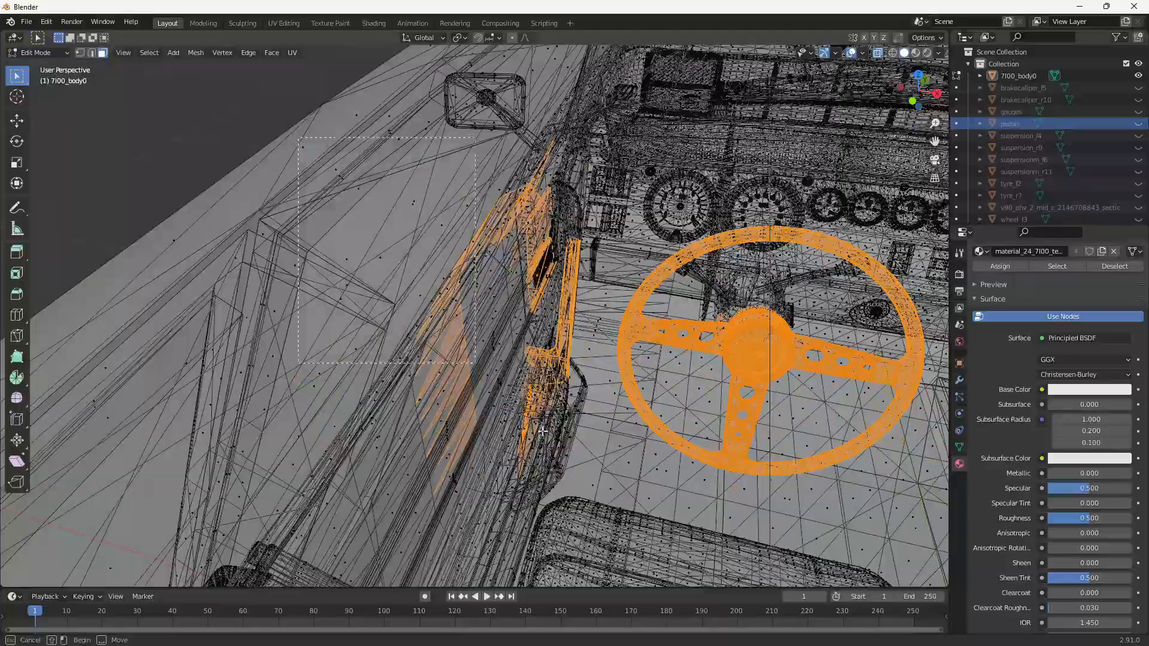
{"action": "left_click_drag", "start_coordinate": [590, 523], "coordinate": [590, 522], "text": "ctrl"}
{"action": "middle_click_drag", "start_coordinate": [590, 523], "coordinate": [535, 377]}
Step: Try to separate the current face selection into its own object, check it around the cabin and undo the separation
{"action": "key", "text": "p"}
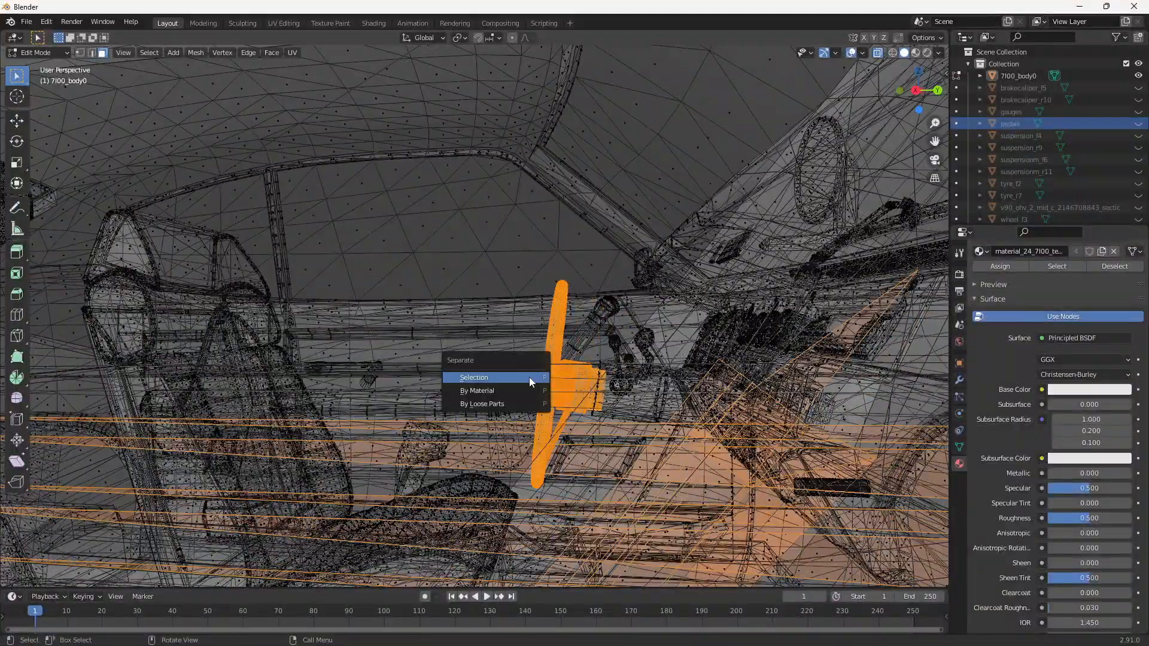
{"action": "key", "text": "Return"}
{"action": "middle_click_drag", "start_coordinate": [591, 328], "coordinate": [639, 350]}
{"action": "middle_click_drag", "start_coordinate": [660, 283], "coordinate": [790, 239]}
{"action": "middle_click_drag", "start_coordinate": [608, 233], "coordinate": [474, 227]}
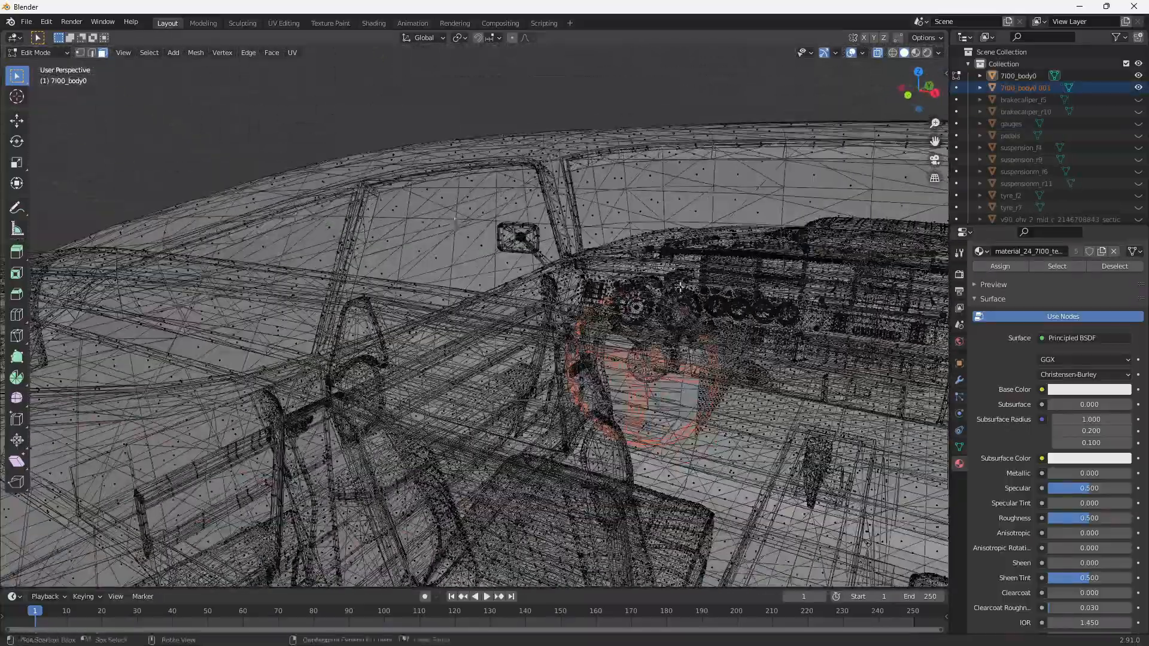
{"action": "key", "text": "ctrl+z"}
Step: Deselect the leftover seat and door faces, keeping only the steering wheel, hub and collar selected
{"action": "middle_click_drag", "start_coordinate": [748, 298], "coordinate": [652, 235]}
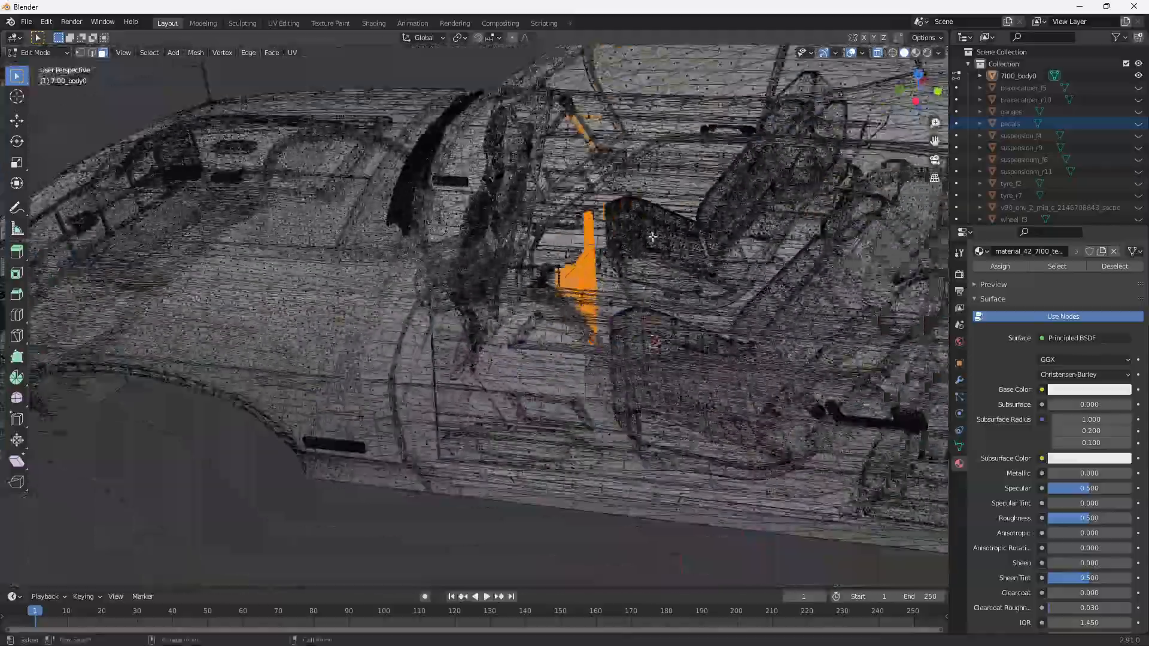
{"action": "scroll", "coordinate": [652, 236], "scroll_direction": "down", "scroll_amount": 1}
{"action": "left_click_drag", "start_coordinate": [537, 95], "coordinate": [694, 233], "text": "ctrl"}
{"action": "middle_click_drag", "start_coordinate": [694, 234], "coordinate": [514, 348]}
{"action": "scroll", "coordinate": [454, 323], "scroll_direction": "up", "scroll_amount": 5}
{"action": "scroll", "coordinate": [455, 324], "scroll_direction": "down", "scroll_amount": 9}
{"action": "scroll", "coordinate": [455, 323], "scroll_direction": "down", "scroll_amount": 2}
{"action": "middle_click_drag", "start_coordinate": [455, 324], "coordinate": [585, 306]}
{"action": "scroll", "coordinate": [544, 315], "scroll_direction": "up", "scroll_amount": 12}
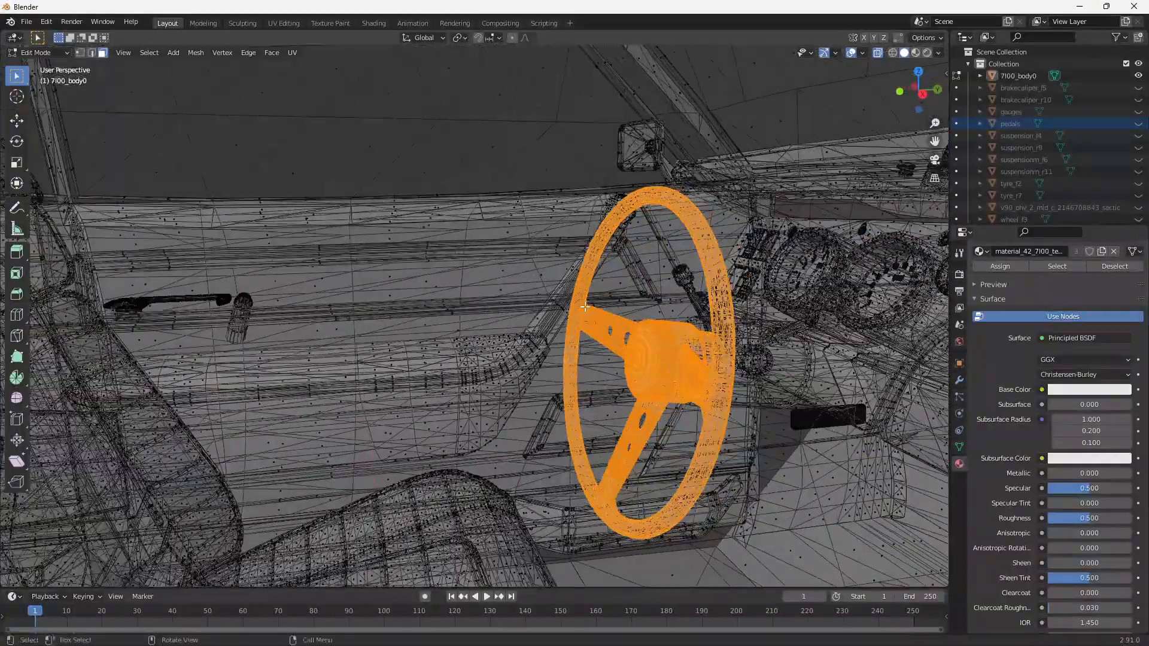
Step: Separate the selected steering wheel into a new object, return to Object Mode and hide the car body
{"action": "key", "text": "p"}
{"action": "left_click", "coordinate": [581, 306]}
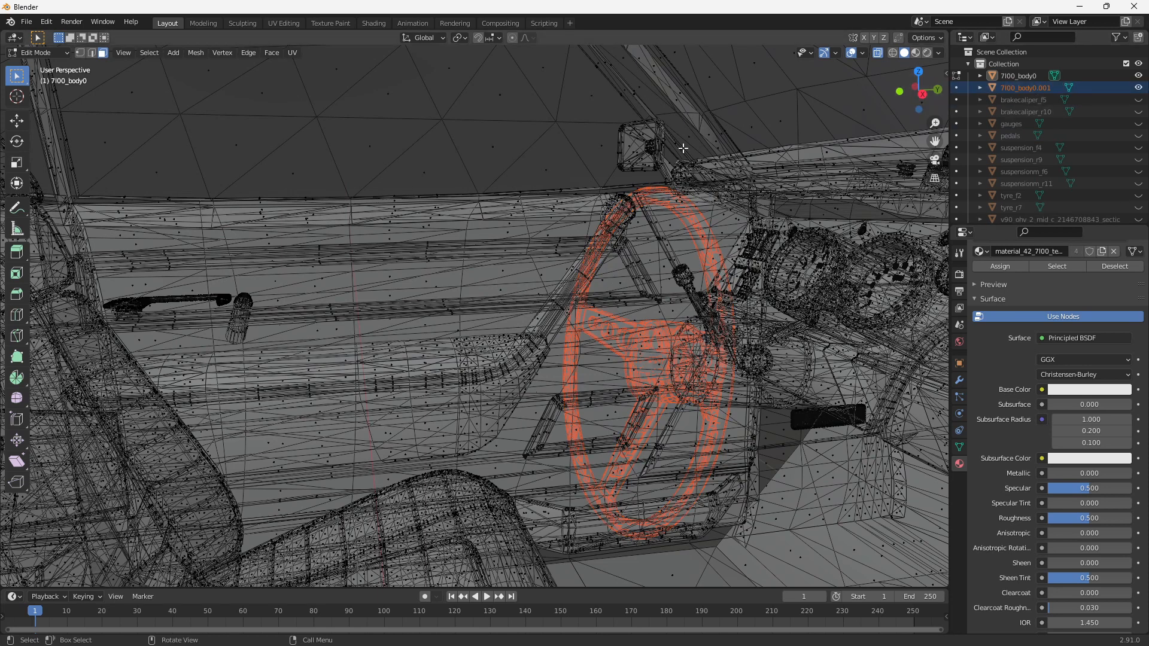
{"action": "key", "text": "Tab"}
{"action": "scroll", "coordinate": [683, 149], "scroll_direction": "down", "scroll_amount": 9}
{"action": "left_click", "coordinate": [666, 167]}
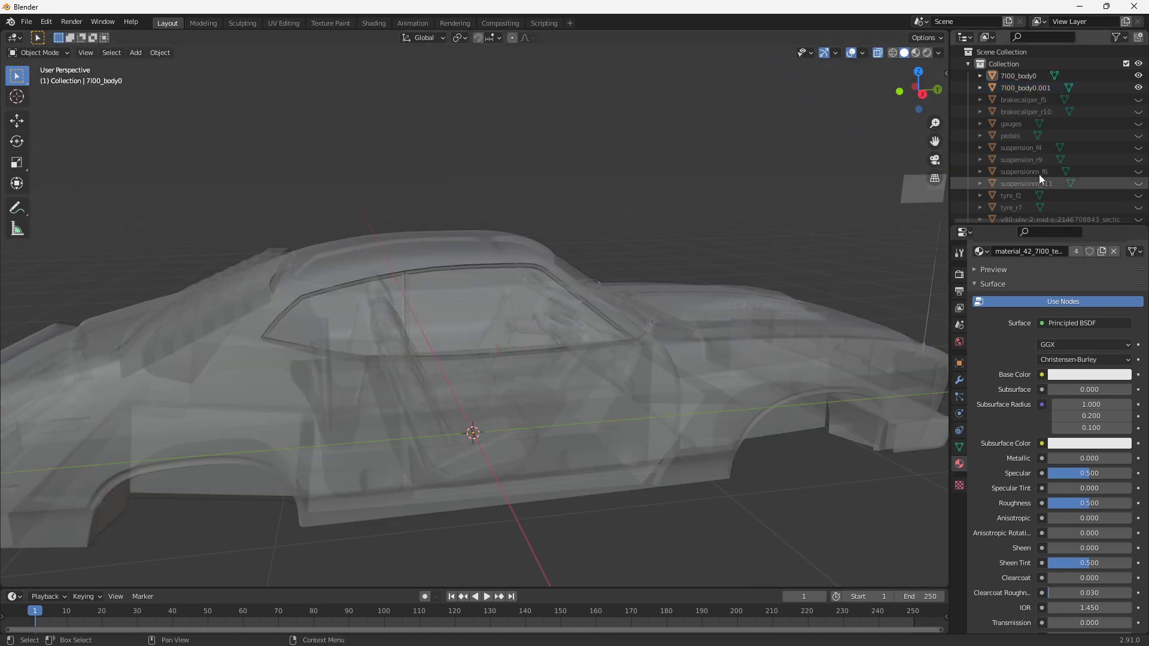
{"action": "left_click", "coordinate": [1138, 76]}
Step: Switch to Notepad++, look up the steering prop's mesh name in steering_wheel.jbeam, and return to Blender
{"action": "key", "text": "alt+Tab"}
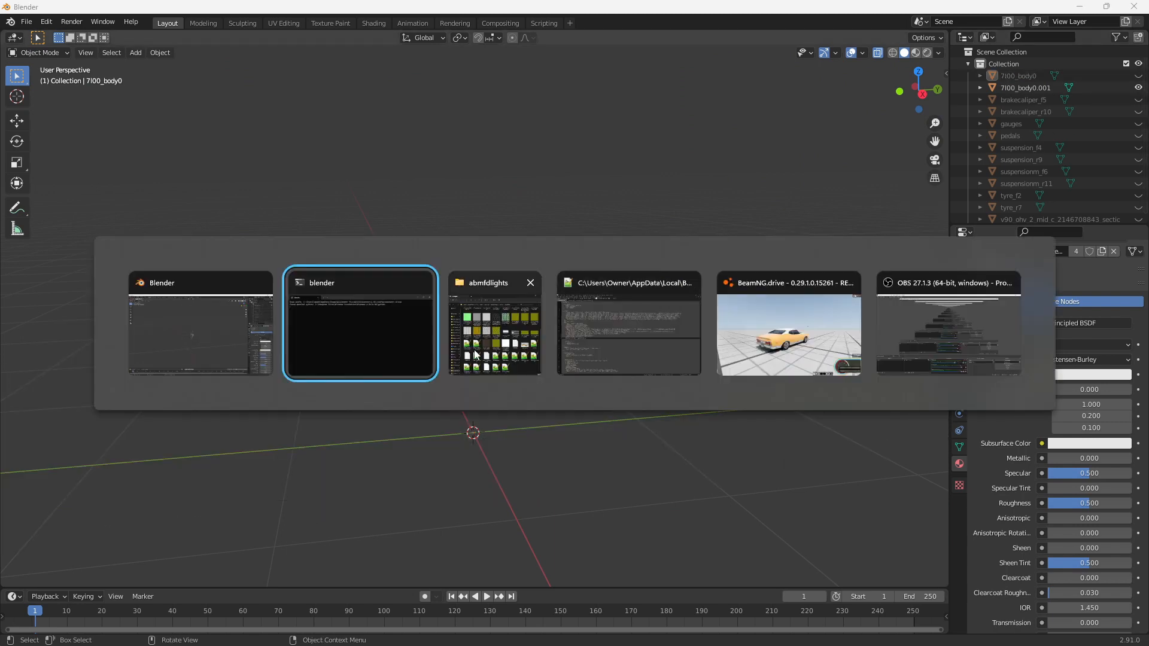
{"action": "left_click", "coordinate": [596, 325]}
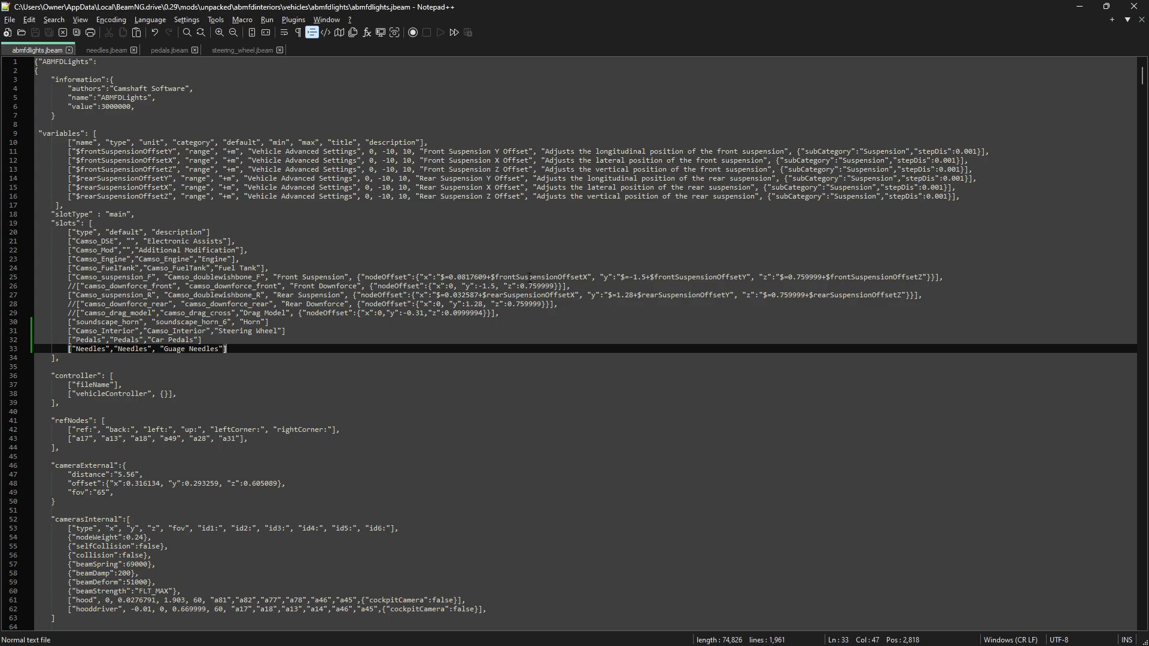
{"action": "left_click", "coordinate": [246, 50]}
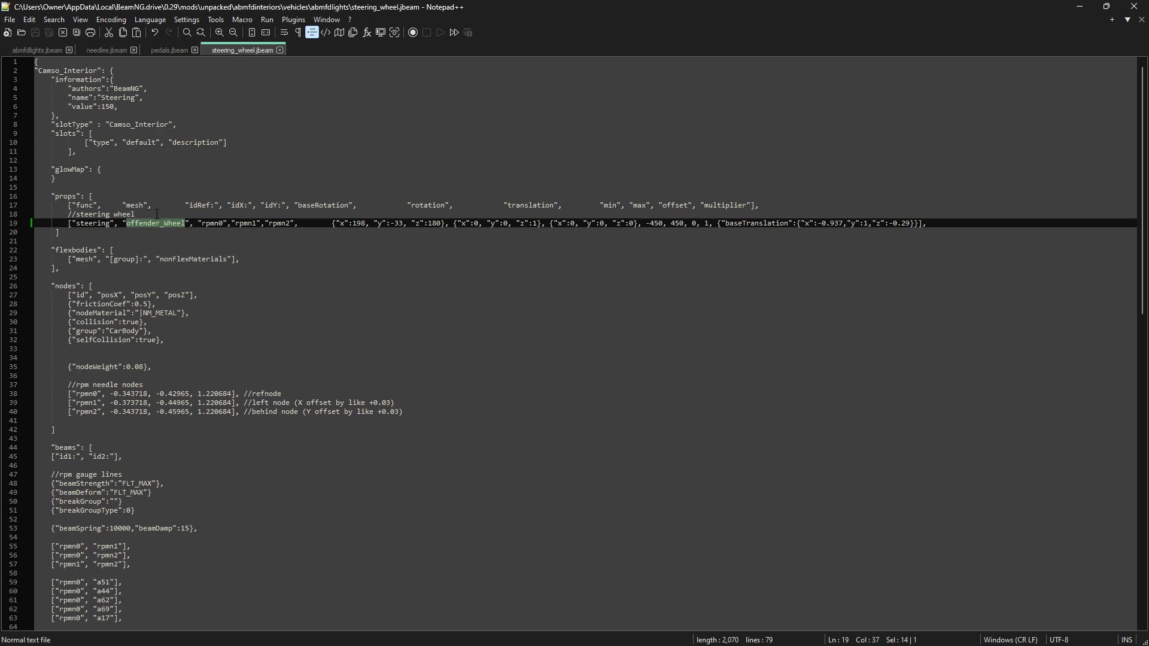
{"action": "key", "text": "alt+Tab"}
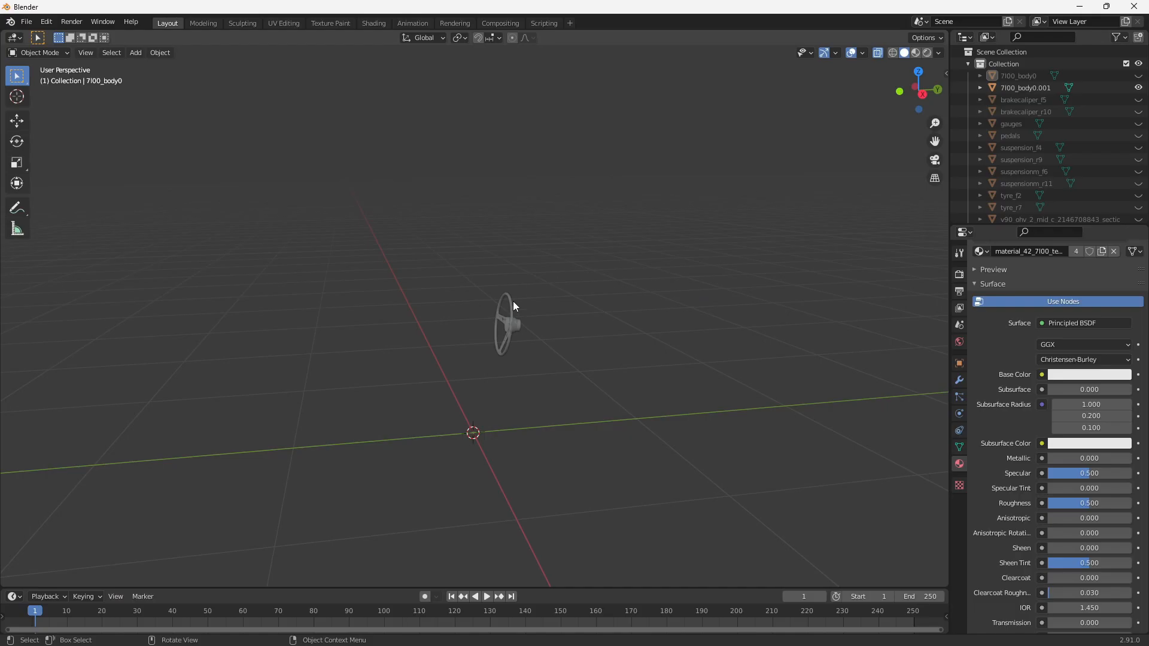
Step: Rename the separated steering wheel object and its mesh data to offender_Wheel
{"action": "left_click", "coordinate": [513, 303]}
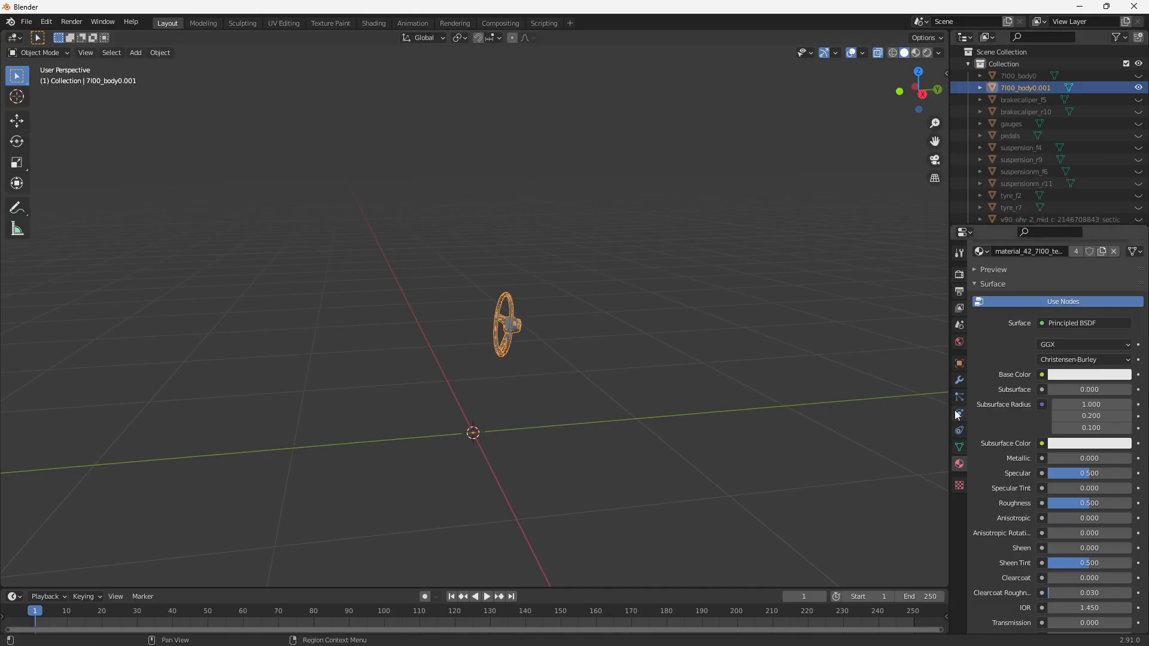
{"action": "left_click", "coordinate": [959, 364]}
{"action": "double_click", "coordinate": [1028, 87]}
{"action": "type", "text": "offender_Wheel"}
{"action": "key", "text": "Return"}
{"action": "left_click", "coordinate": [979, 124]}
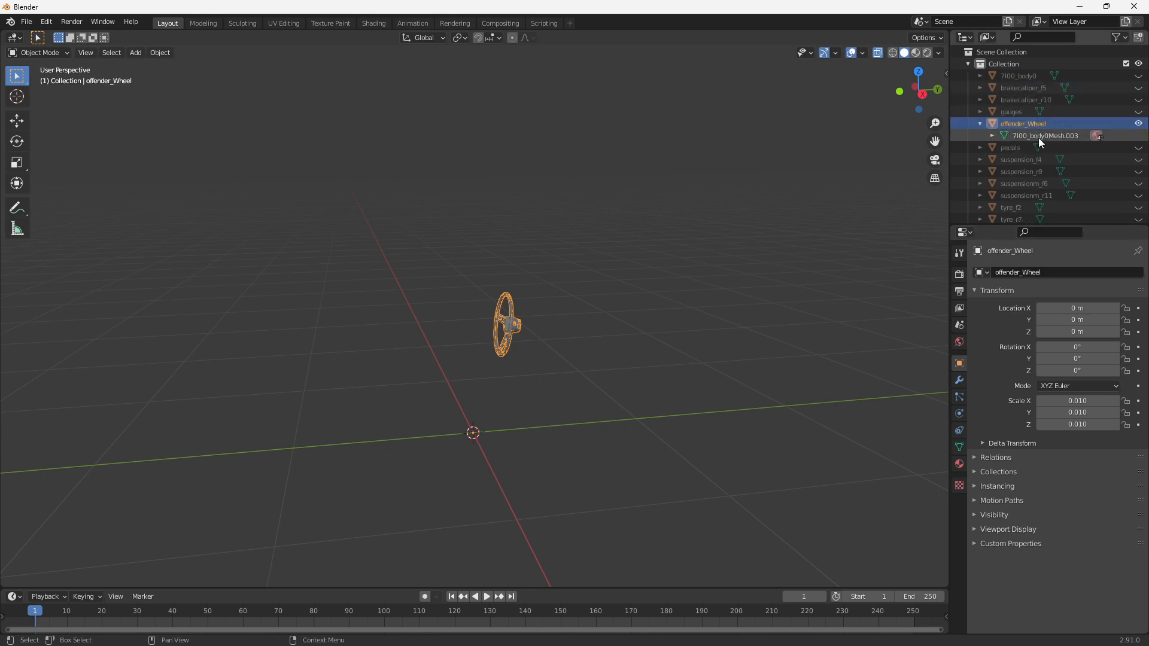
{"action": "double_click", "coordinate": [1039, 137]}
{"action": "type", "text": "offender_Wheel"}
{"action": "key", "text": "Return"}
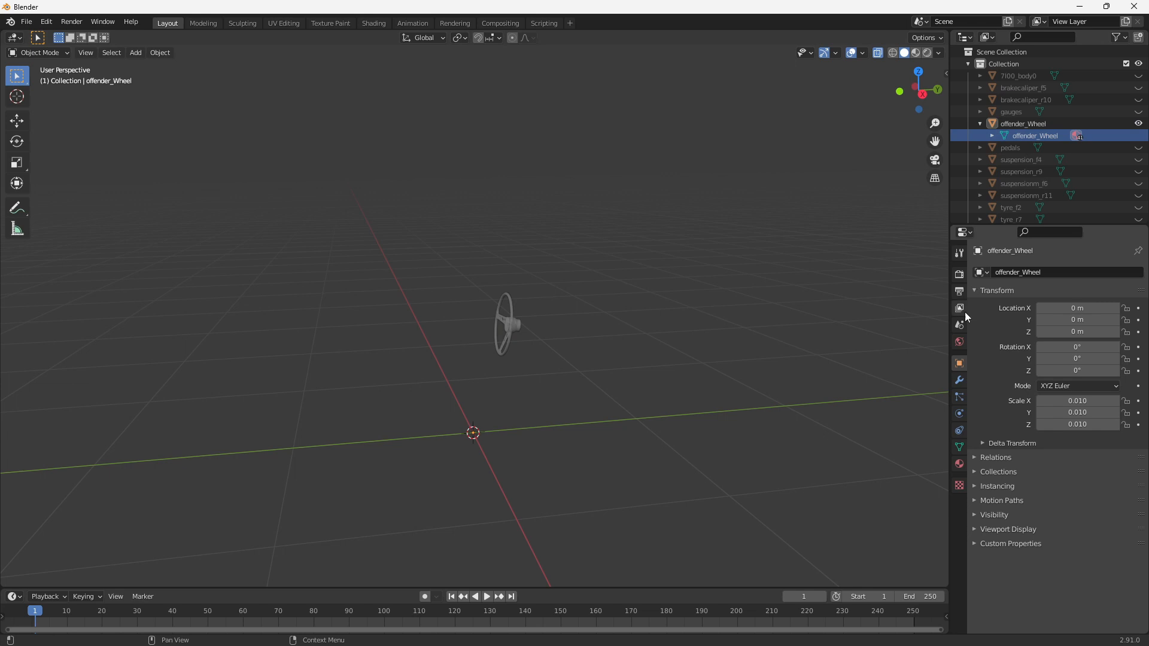
Step: Remove the unused material slots from the offender_Wheel object
{"action": "left_click", "coordinate": [512, 329]}
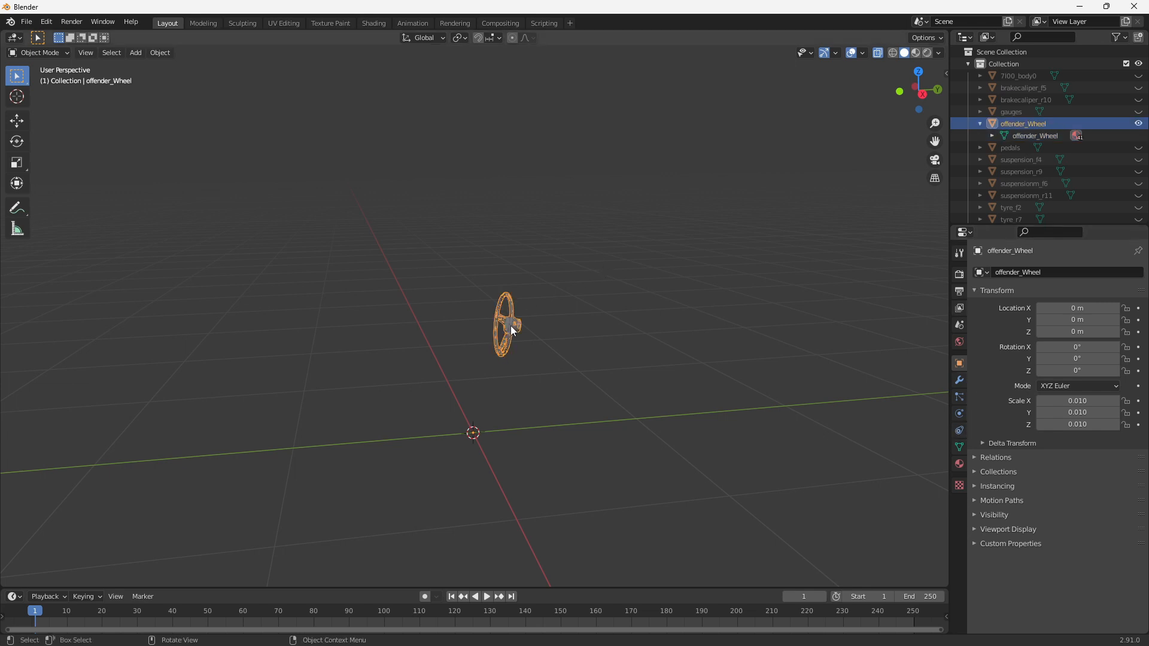
{"action": "left_click", "coordinate": [959, 465]}
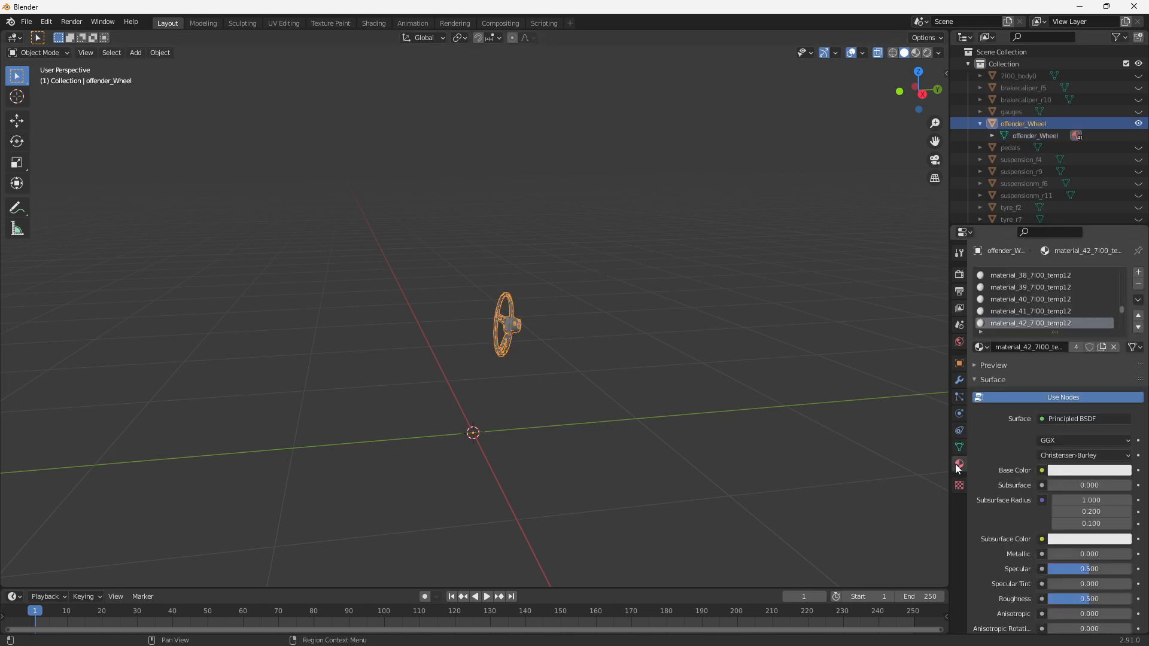
{"action": "left_click", "coordinate": [1139, 300]}
{"action": "left_click", "coordinate": [1083, 351]}
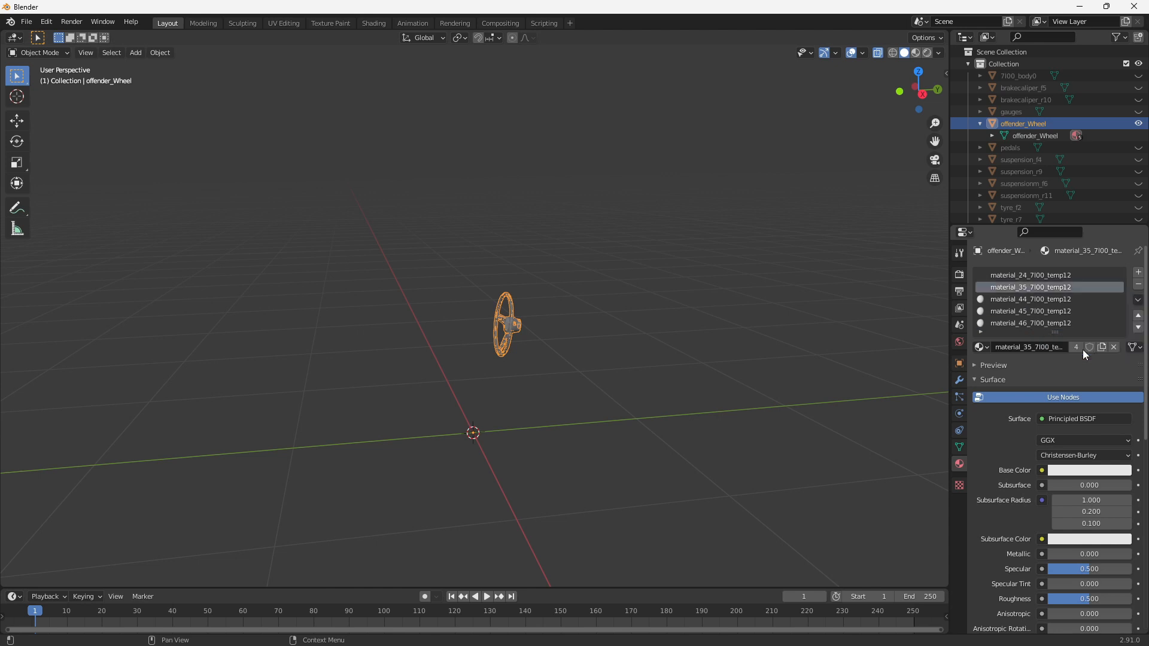
Step: Collapse the offender_Wheel entry and unhide the pedals and gauges objects beside the steering wheel
{"action": "scroll", "coordinate": [669, 336], "scroll_direction": "up", "scroll_amount": 8}
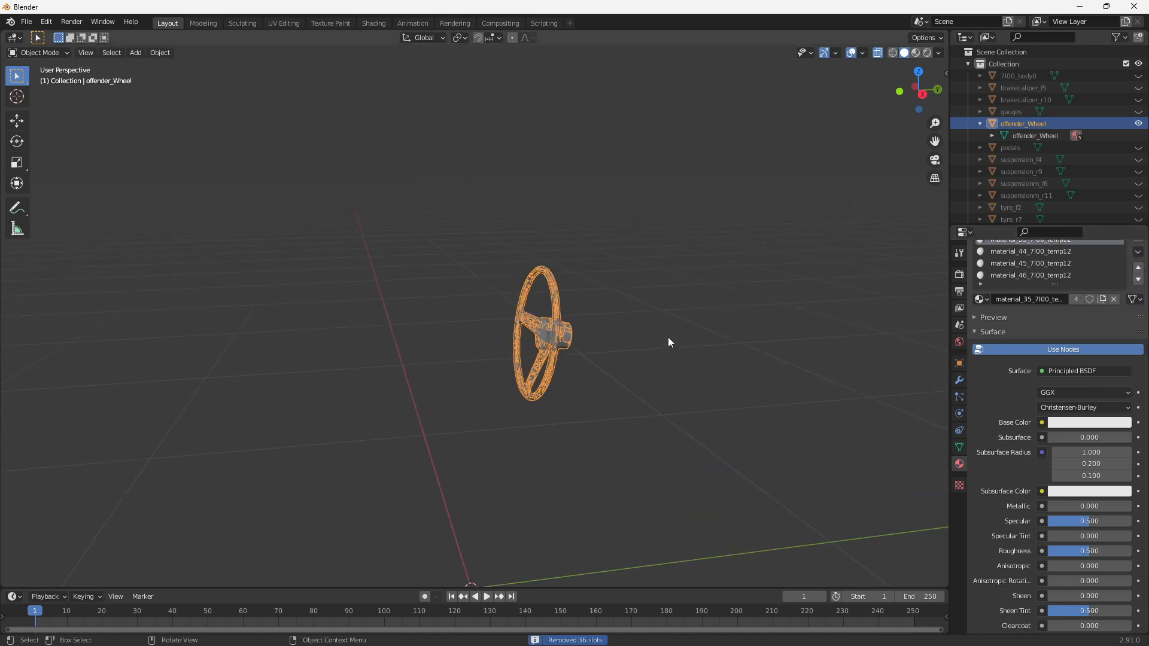
{"action": "left_click", "coordinate": [980, 123]}
{"action": "left_click", "coordinate": [706, 315]}
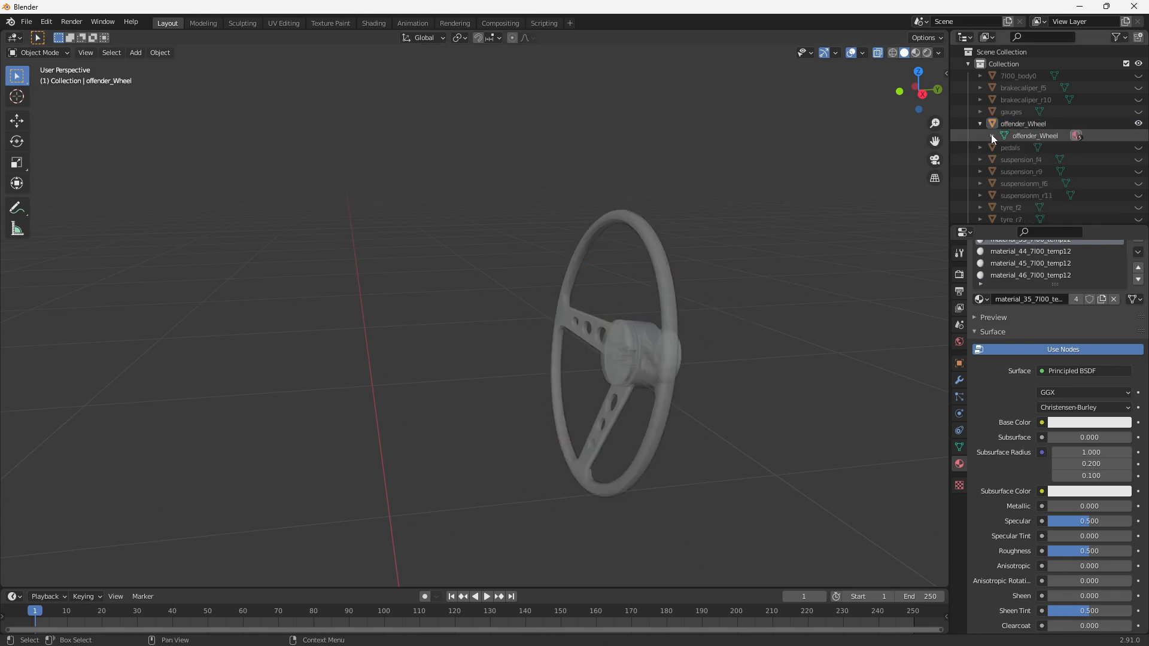
{"action": "left_click", "coordinate": [1138, 136]}
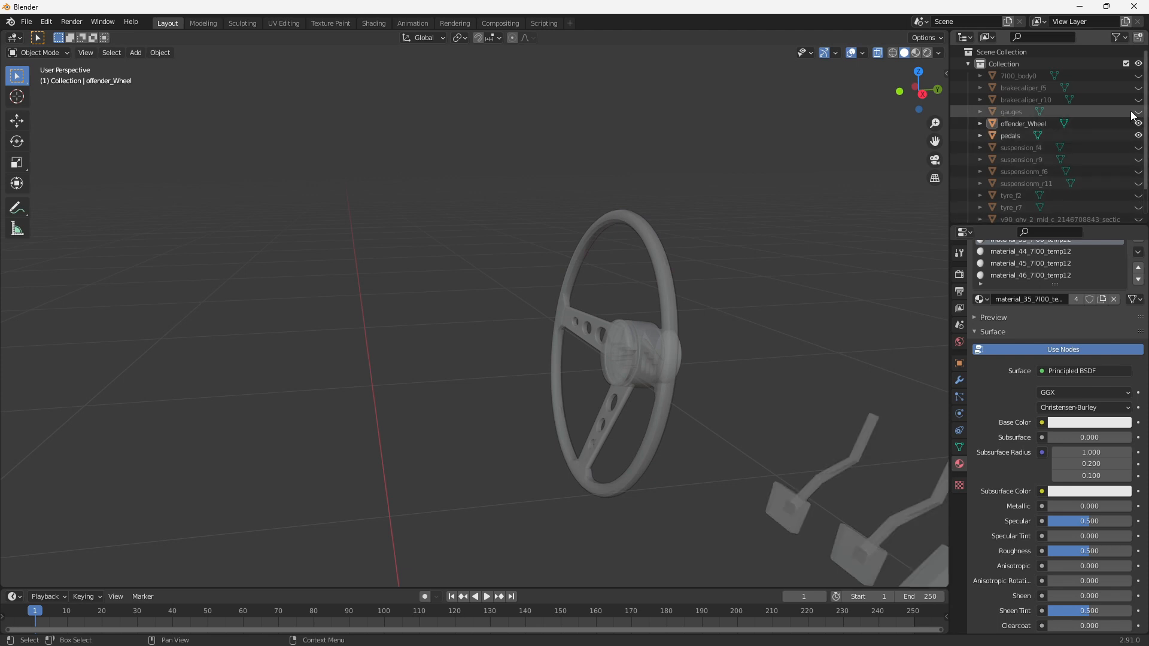
{"action": "middle_click_drag", "start_coordinate": [622, 299], "coordinate": [725, 203]}
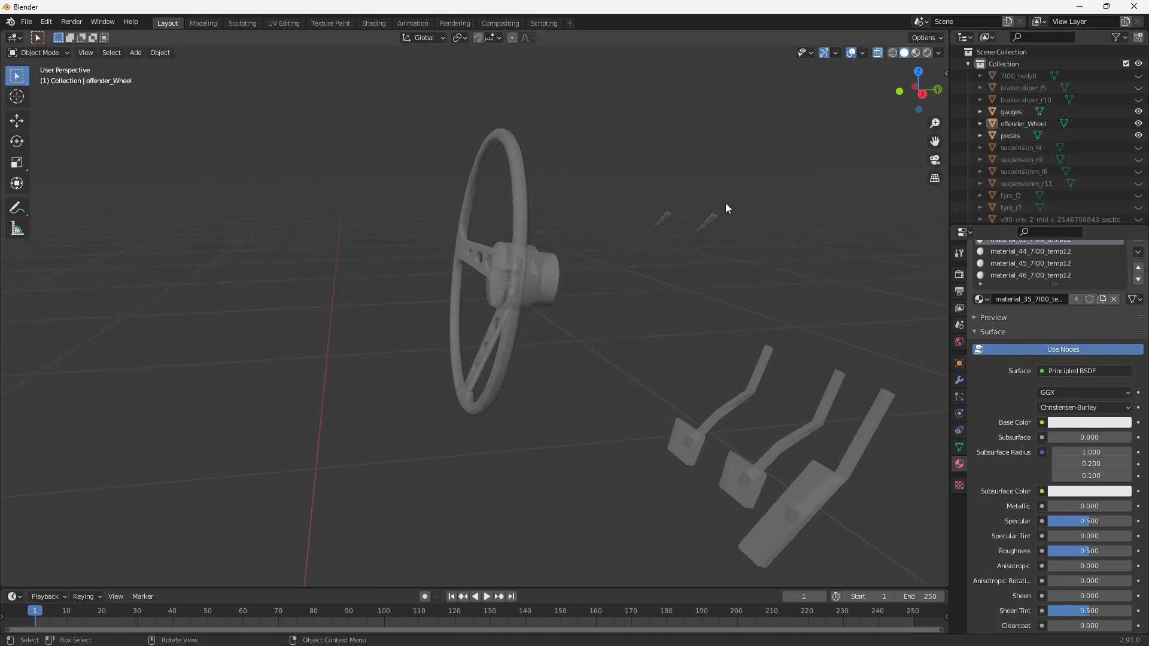
Step: Remove the unused material slots from the gauges and pedals objects
{"action": "left_click", "coordinate": [712, 216]}
{"action": "left_click", "coordinate": [1138, 252]}
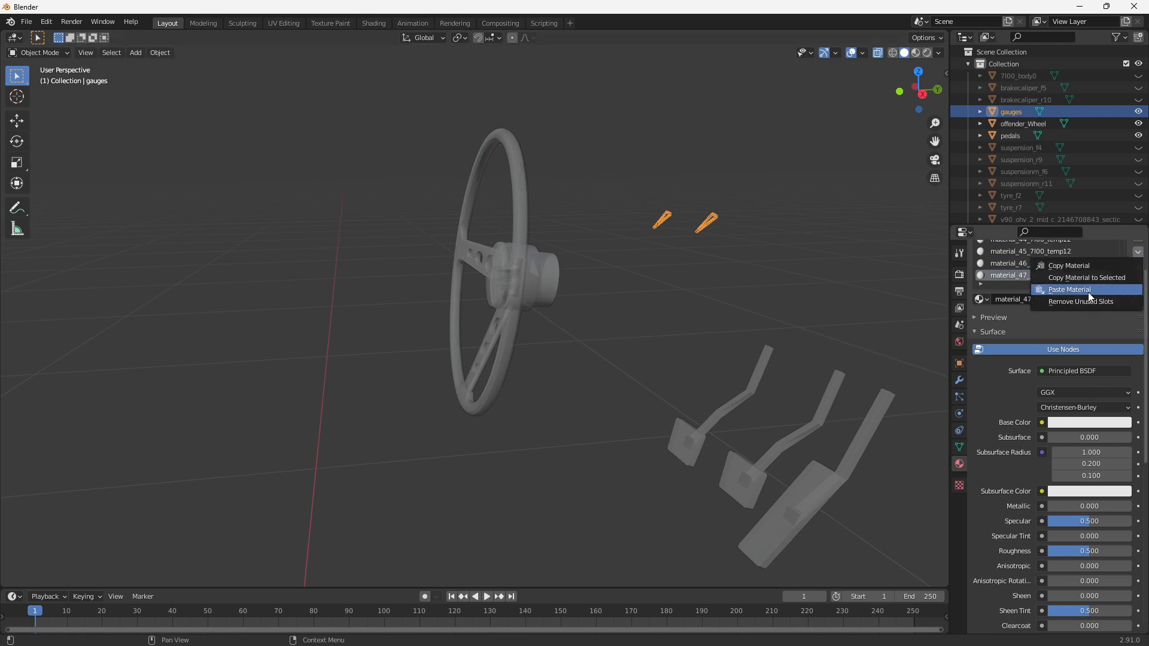
{"action": "left_click", "coordinate": [1056, 292]}
{"action": "left_click", "coordinate": [827, 407]}
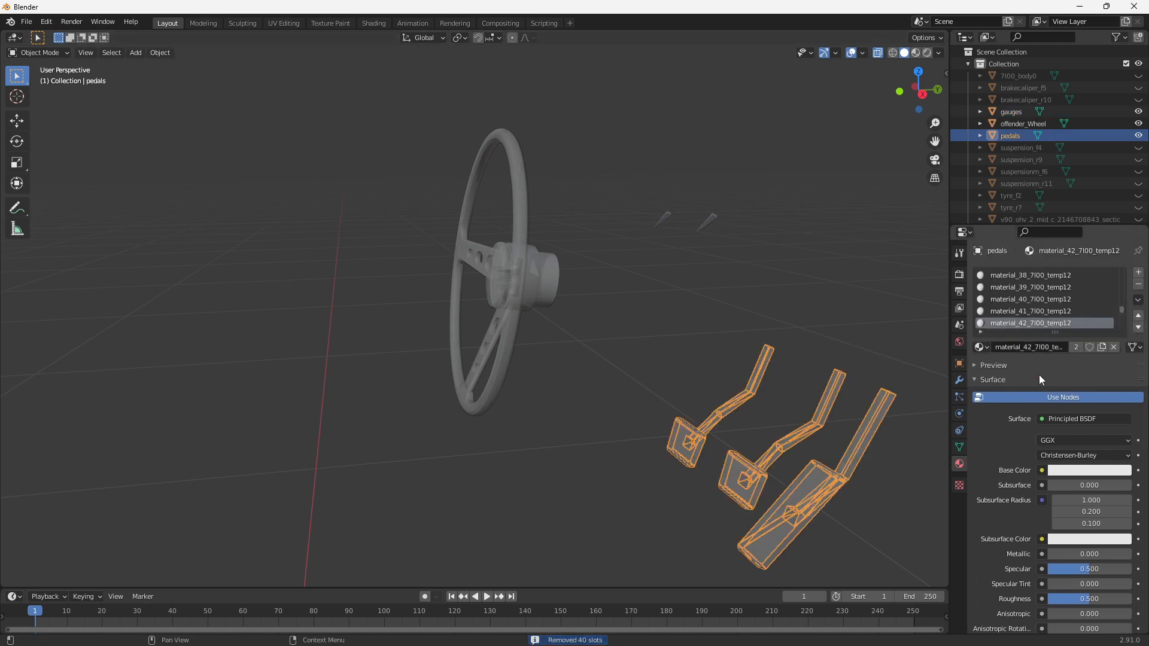
{"action": "left_click", "coordinate": [1139, 299]}
{"action": "left_click", "coordinate": [1087, 349]}
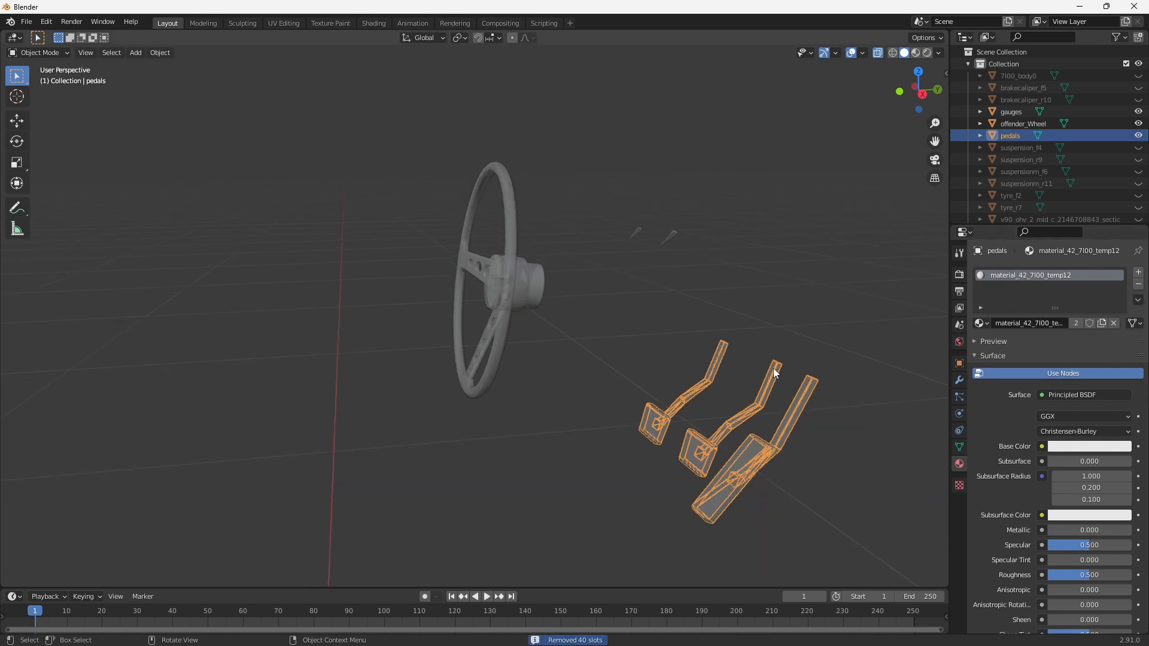
Step: Enter Edit Mode on the pedals object, select all faces of the middle pedal and separate them into a new object
{"action": "left_click", "coordinate": [788, 347]}
{"action": "middle_click_drag", "start_coordinate": [788, 347], "coordinate": [504, 368]}
{"action": "left_click", "coordinate": [439, 364]}
{"action": "key", "text": "Tab"}
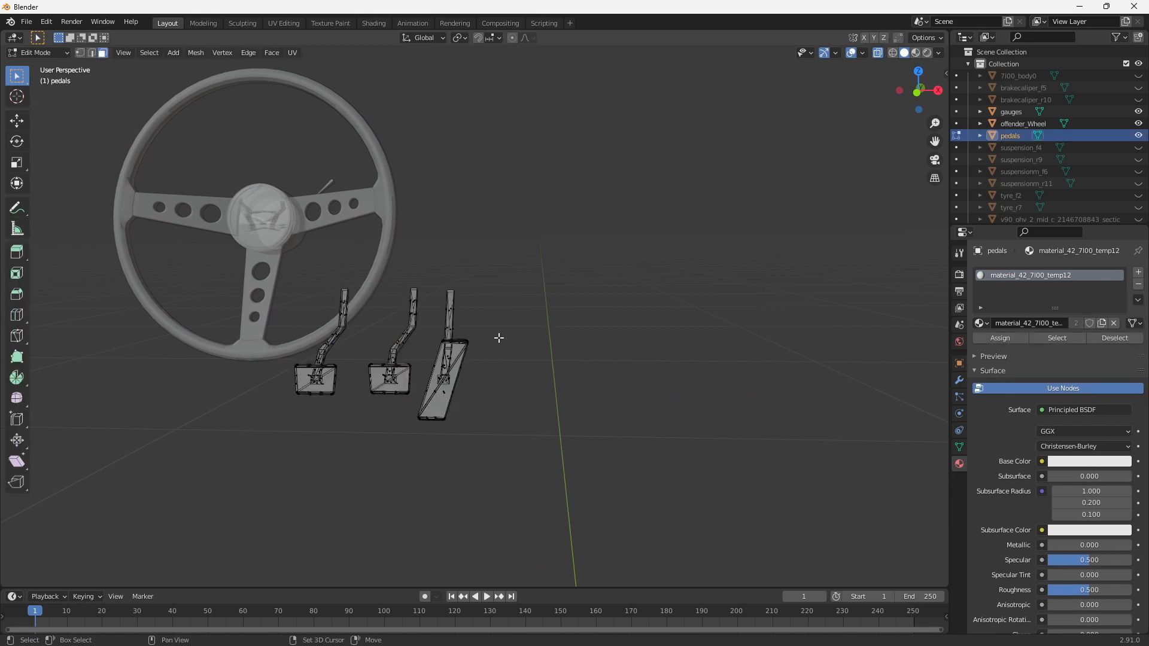
{"action": "key", "text": "KP_Decimal"}
{"action": "left_click_drag", "start_coordinate": [485, 118], "coordinate": [677, 425]}
{"action": "left_click_drag", "start_coordinate": [587, 117], "coordinate": [669, 227]}
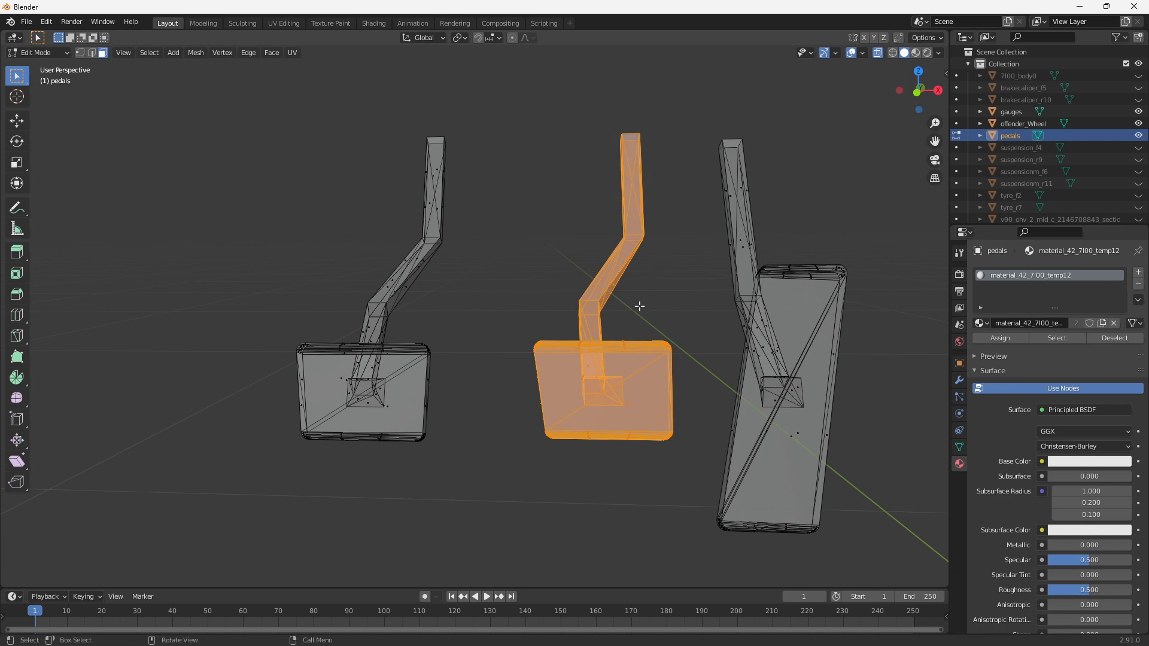
{"action": "key", "text": "p"}
{"action": "left_click", "coordinate": [635, 304]}
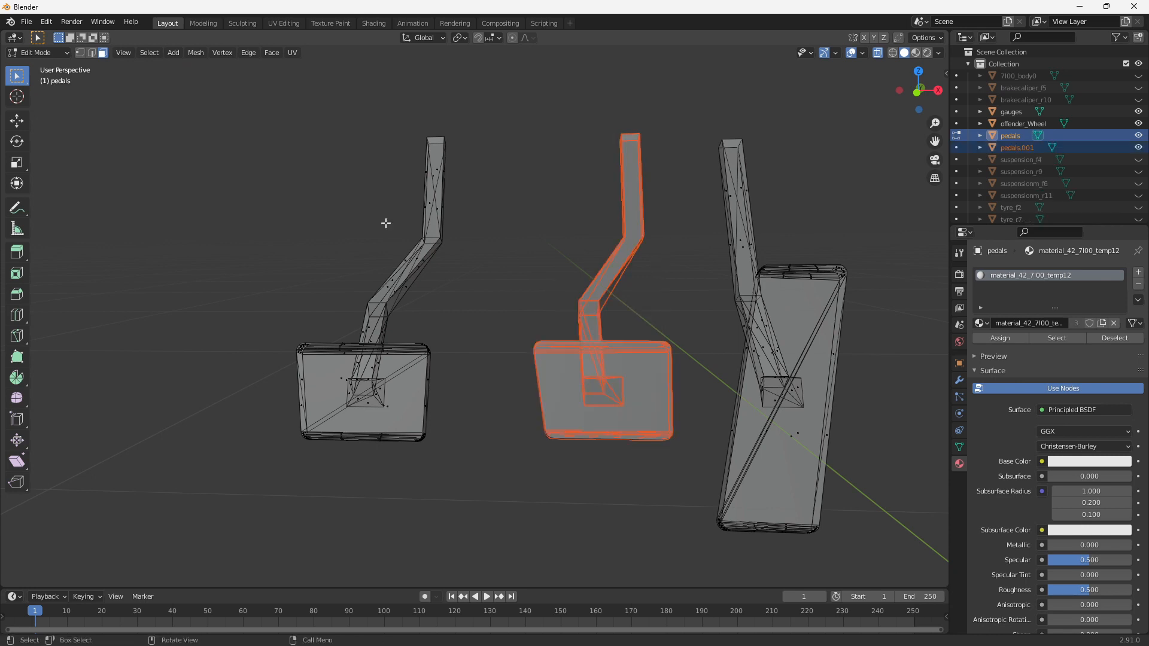
Step: Select all faces of the left pedal in the pedals mesh and separate them into a new object
{"action": "left_click_drag", "start_coordinate": [202, 112], "coordinate": [510, 504]}
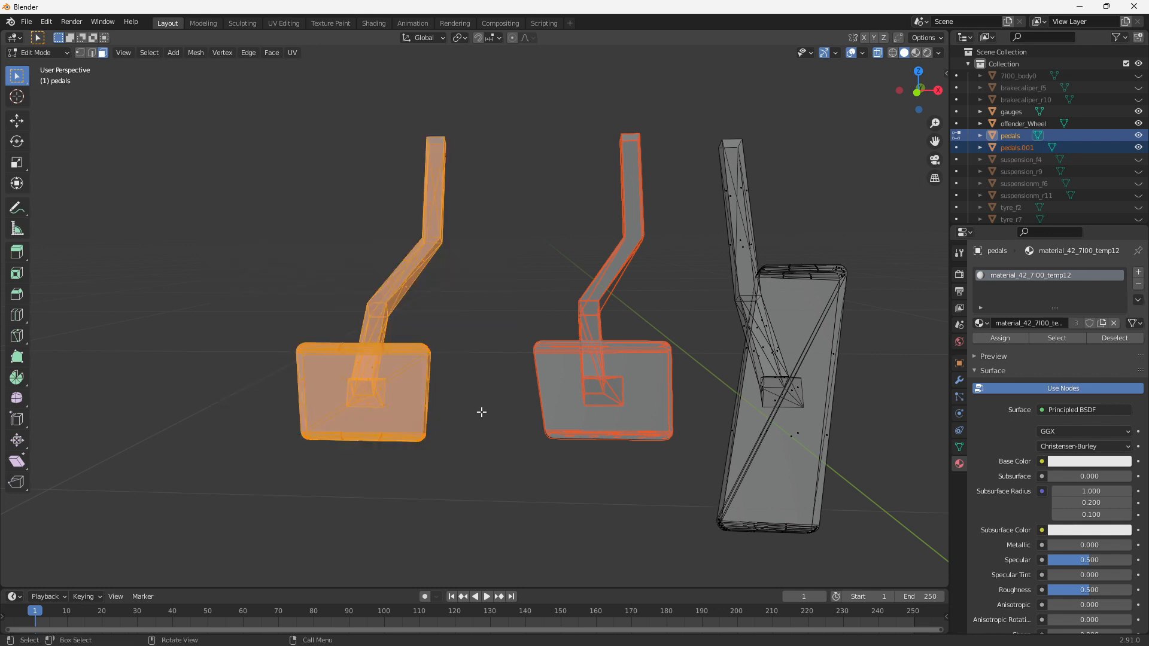
{"action": "key", "text": "p"}
{"action": "left_click", "coordinate": [481, 411]}
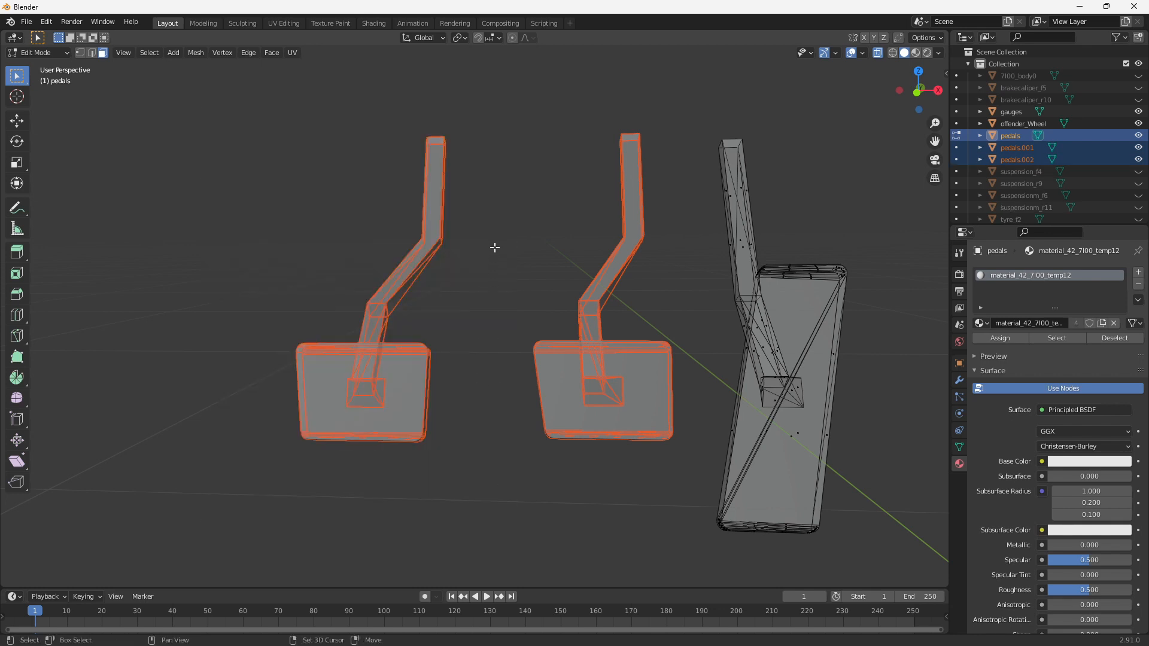
{"action": "scroll", "coordinate": [495, 247], "scroll_direction": "up", "scroll_amount": 5}
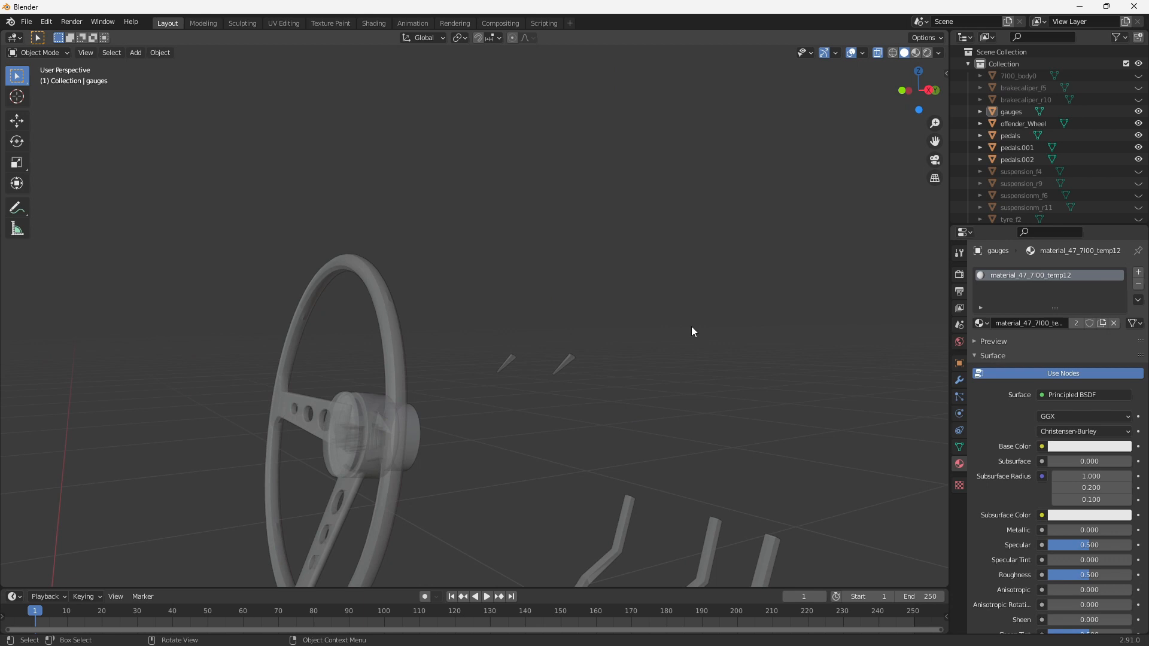
Step: Enter Edit Mode on the gauges object, select all faces of the distant striped flag and separate them into a new object
{"action": "scroll", "coordinate": [647, 308], "scroll_direction": "down", "scroll_amount": 3}
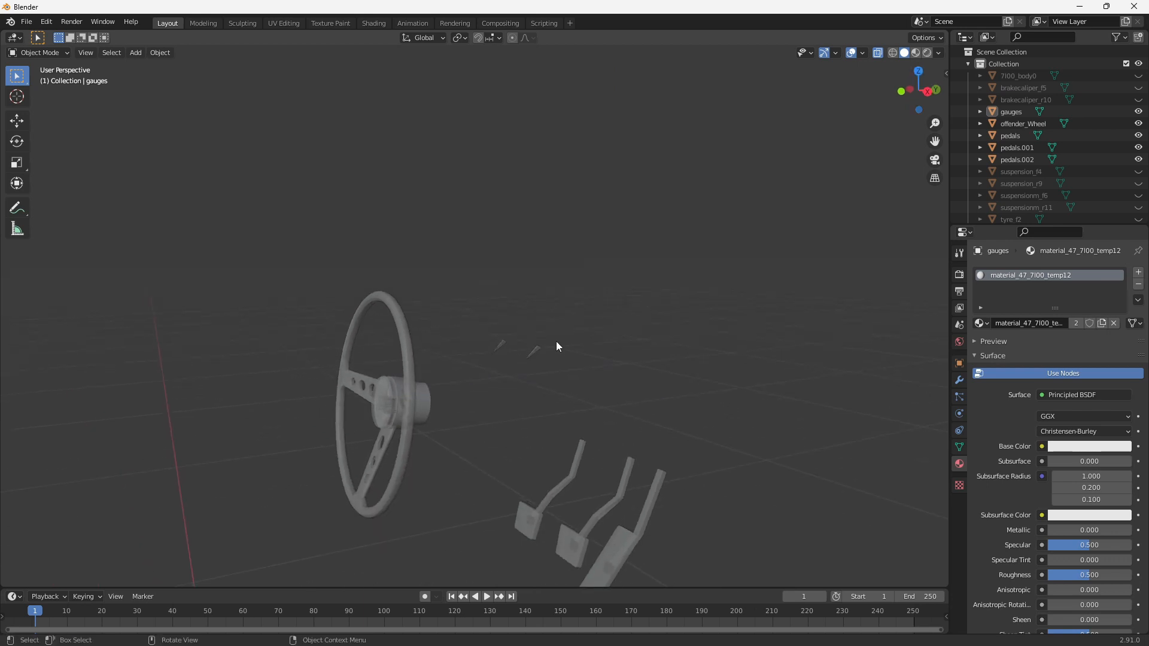
{"action": "left_click", "coordinate": [535, 351]}
{"action": "key", "text": "Tab"}
{"action": "scroll", "coordinate": [651, 290], "scroll_direction": "down", "scroll_amount": 7}
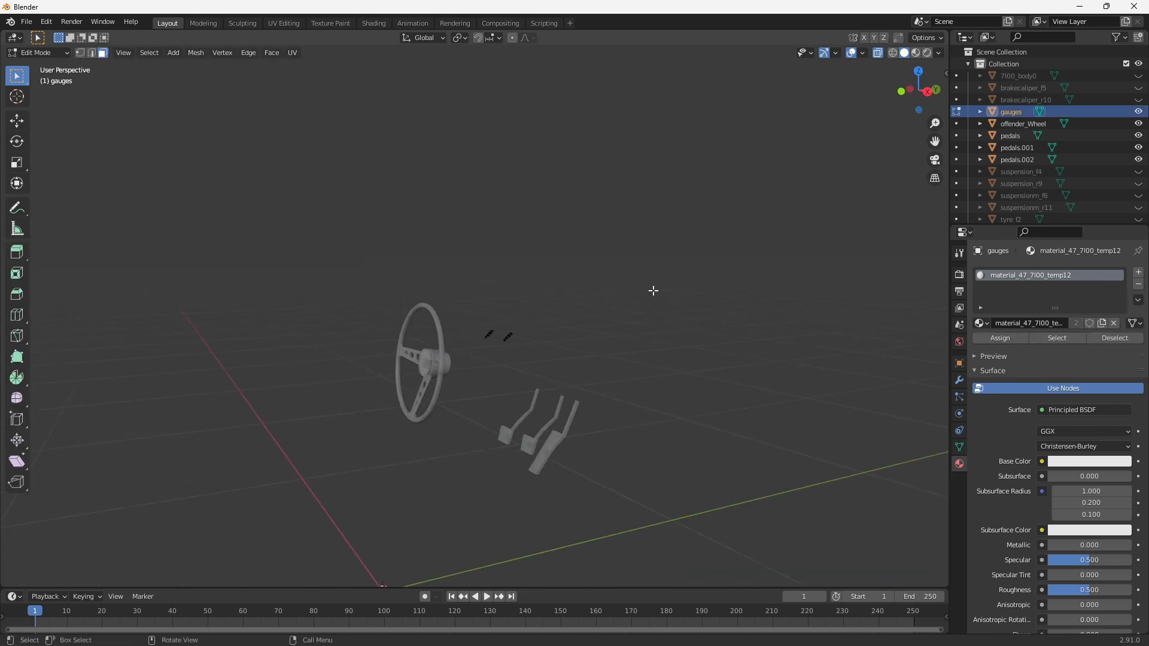
{"action": "middle_click_drag", "start_coordinate": [688, 282], "coordinate": [679, 331]}
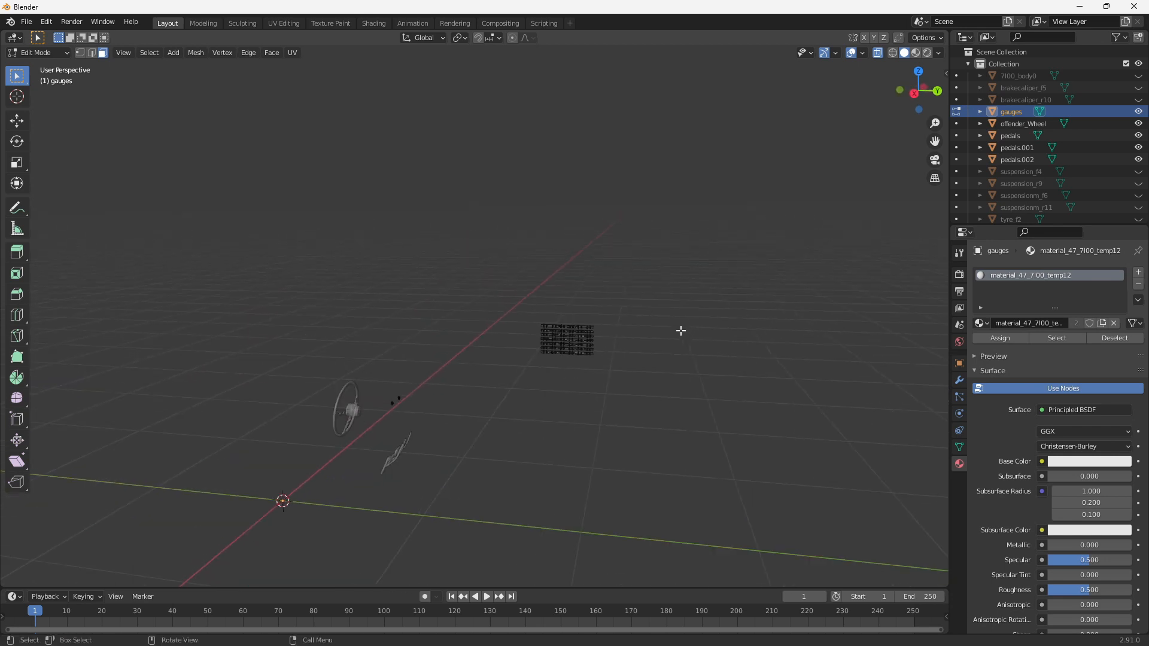
{"action": "scroll", "coordinate": [695, 332], "scroll_direction": "up", "scroll_amount": 5}
{"action": "scroll", "coordinate": [760, 363], "scroll_direction": "down", "scroll_amount": 5}
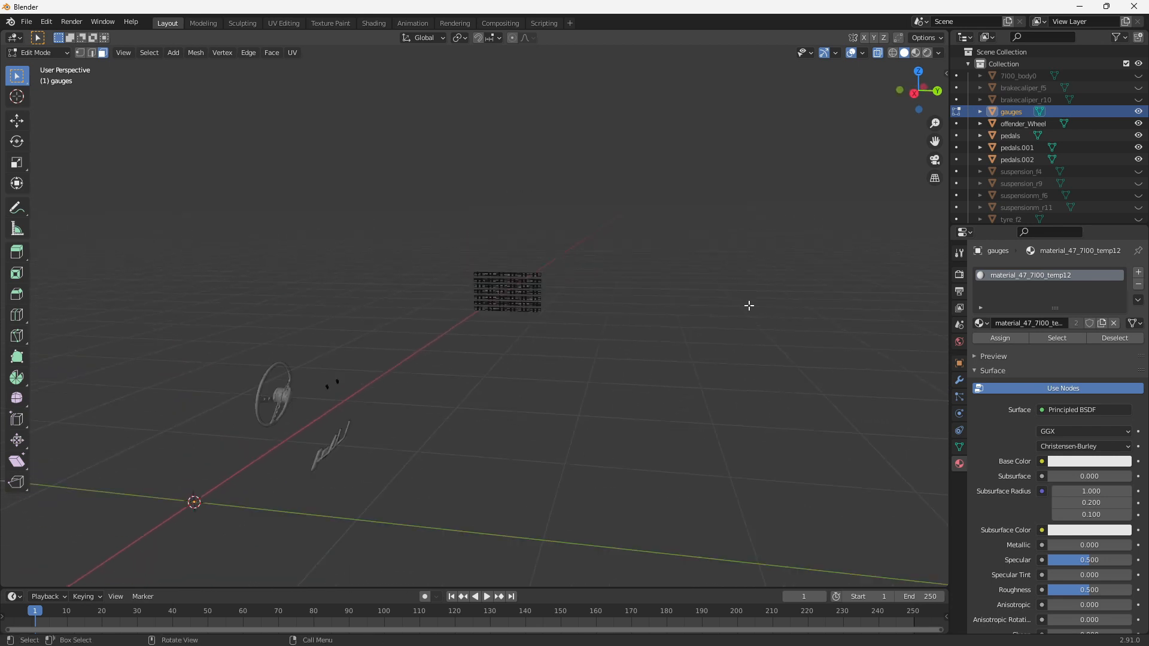
{"action": "middle_click_drag", "start_coordinate": [332, 381], "coordinate": [377, 375]}
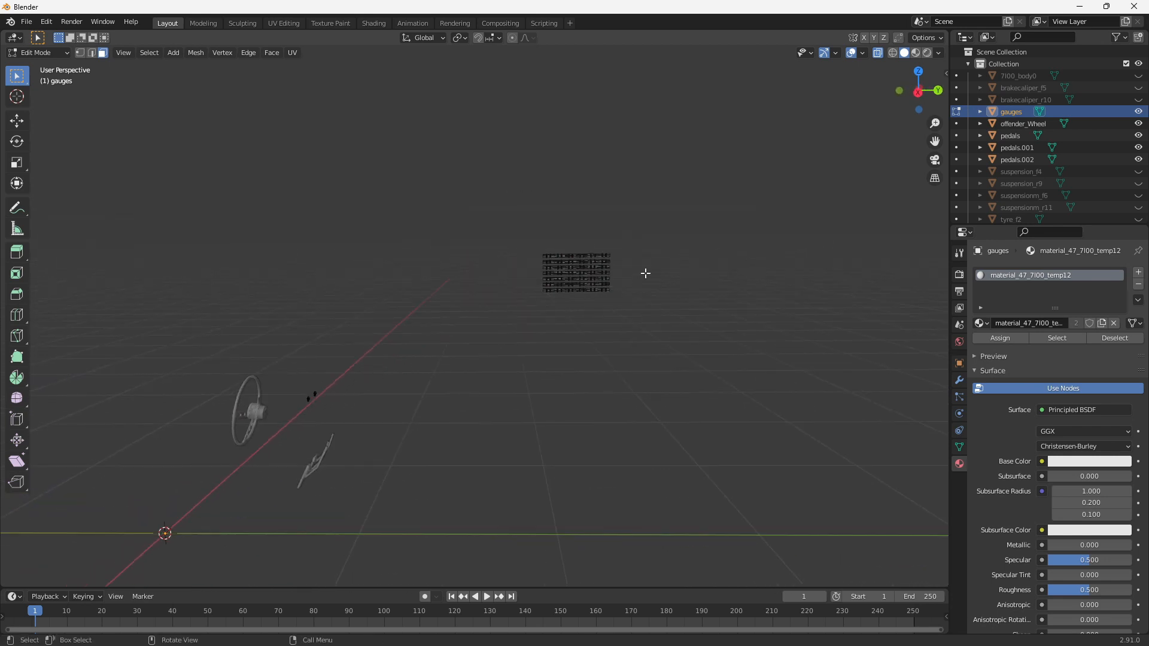
{"action": "left_click_drag", "start_coordinate": [727, 171], "coordinate": [524, 291]}
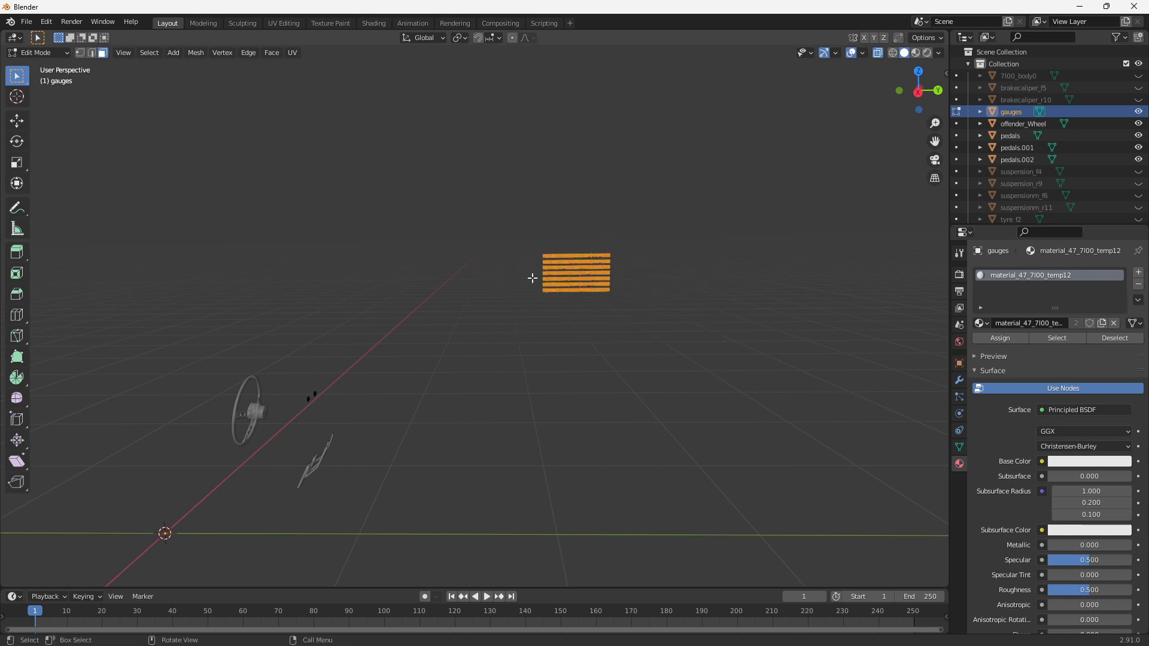
{"action": "key", "text": "p"}
{"action": "left_click", "coordinate": [531, 277]}
Step: Separate the left needle from the gauges mesh into its own object and return to Object Mode
{"action": "middle_click_drag", "start_coordinate": [413, 309], "coordinate": [572, 271]}
{"action": "scroll", "coordinate": [343, 456], "scroll_direction": "up", "scroll_amount": 1}
{"action": "scroll", "coordinate": [344, 456], "scroll_direction": "up", "scroll_amount": 3}
{"action": "middle_click_drag", "start_coordinate": [413, 398], "coordinate": [477, 344], "text": "shift"}
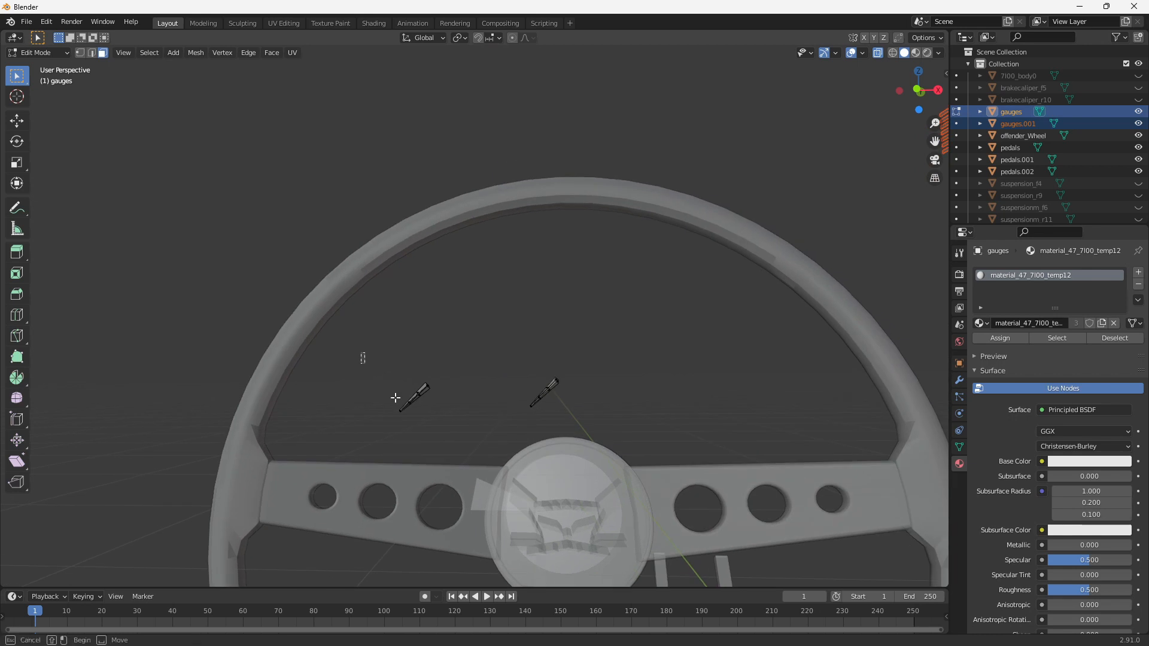
{"action": "key", "text": "p"}
{"action": "left_click", "coordinate": [453, 397]}
{"action": "key", "text": "Tab"}
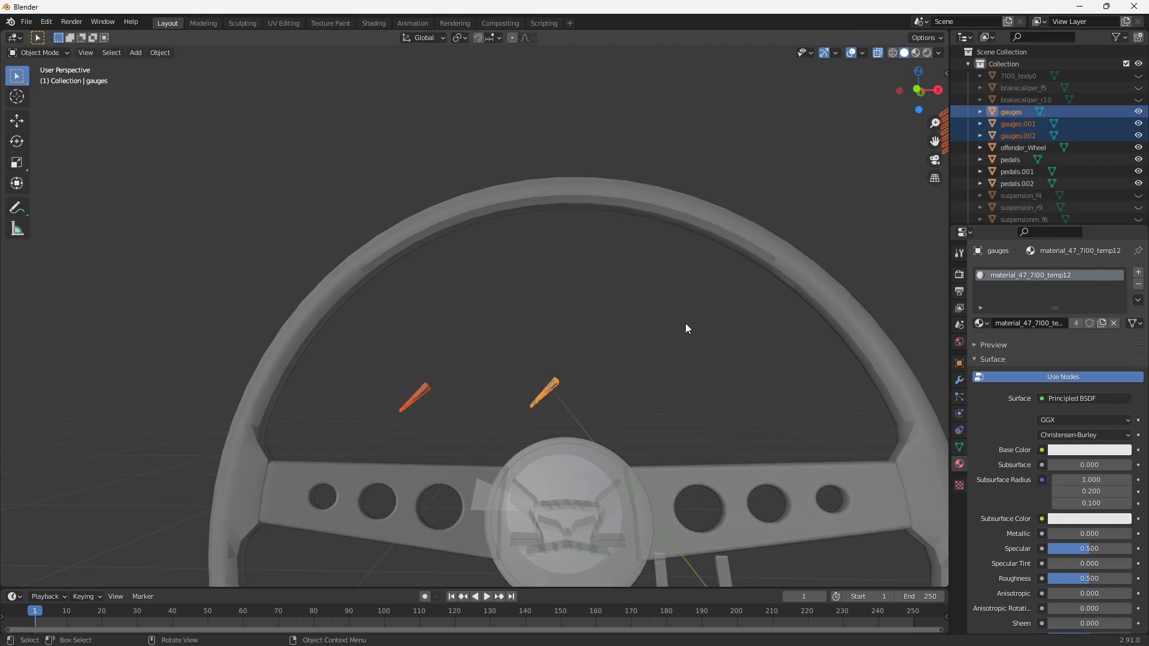
{"action": "left_click", "coordinate": [684, 323]}
Step: Unhide the 7100_body0 car body and join the separated flag object gauges.001 into it
{"action": "scroll", "coordinate": [658, 307], "scroll_direction": "down", "scroll_amount": 10}
{"action": "middle_click_drag", "start_coordinate": [679, 266], "coordinate": [567, 300]}
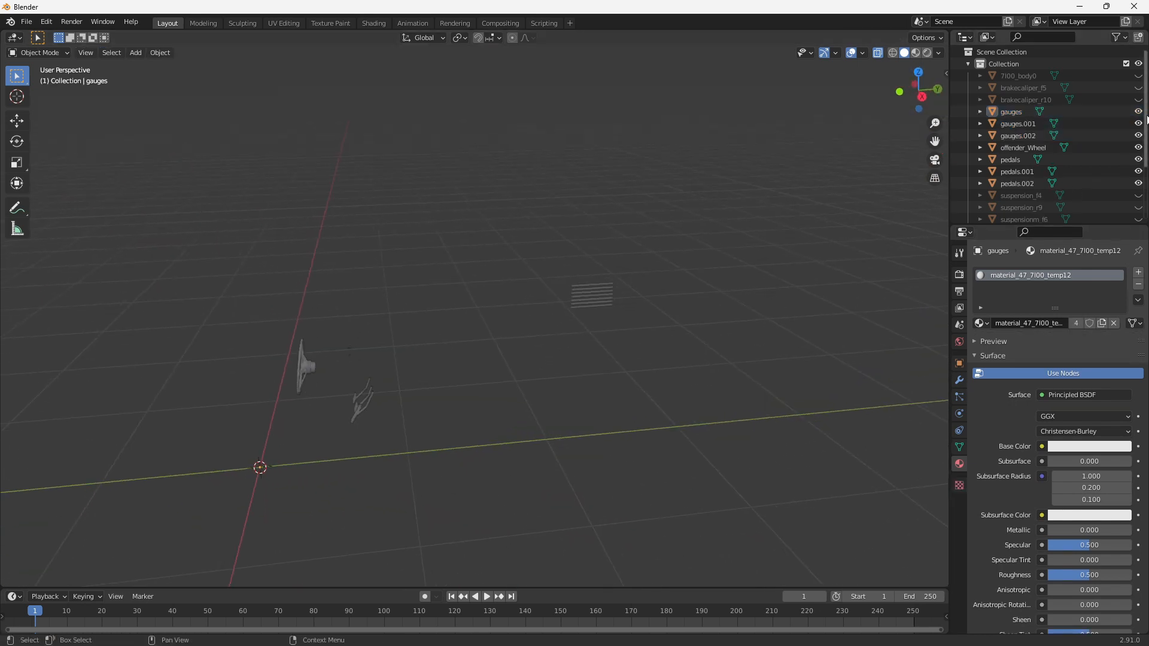
{"action": "left_click", "coordinate": [1138, 75]}
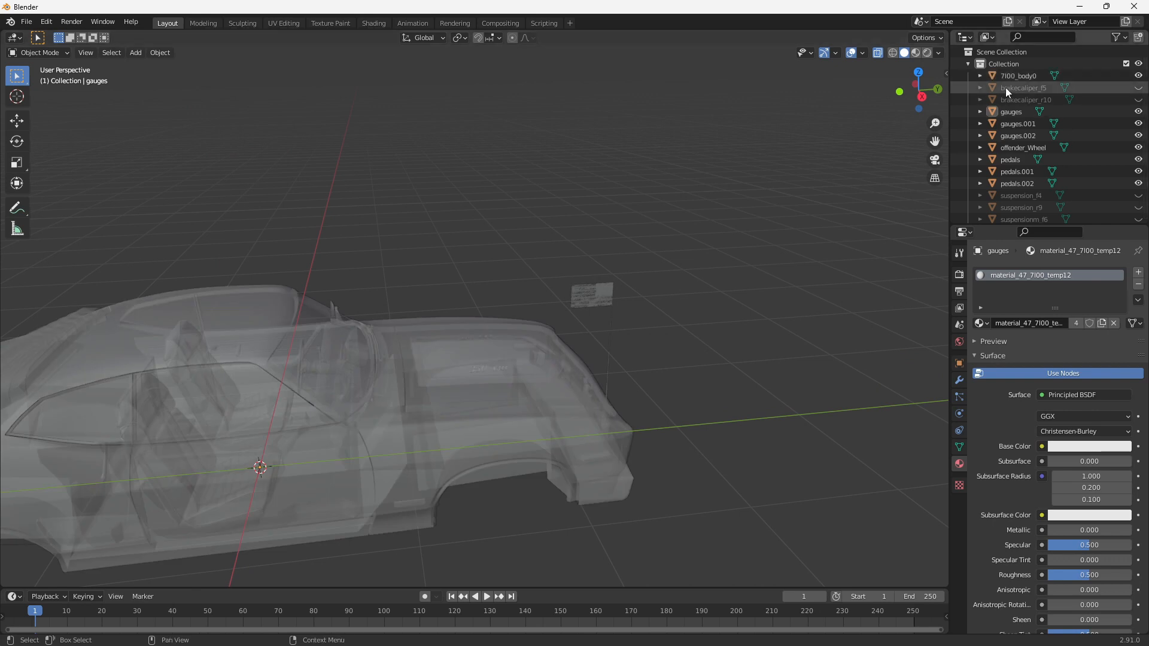
{"action": "left_click", "coordinate": [590, 295]}
{"action": "middle_click_drag", "start_coordinate": [675, 303], "coordinate": [623, 291]}
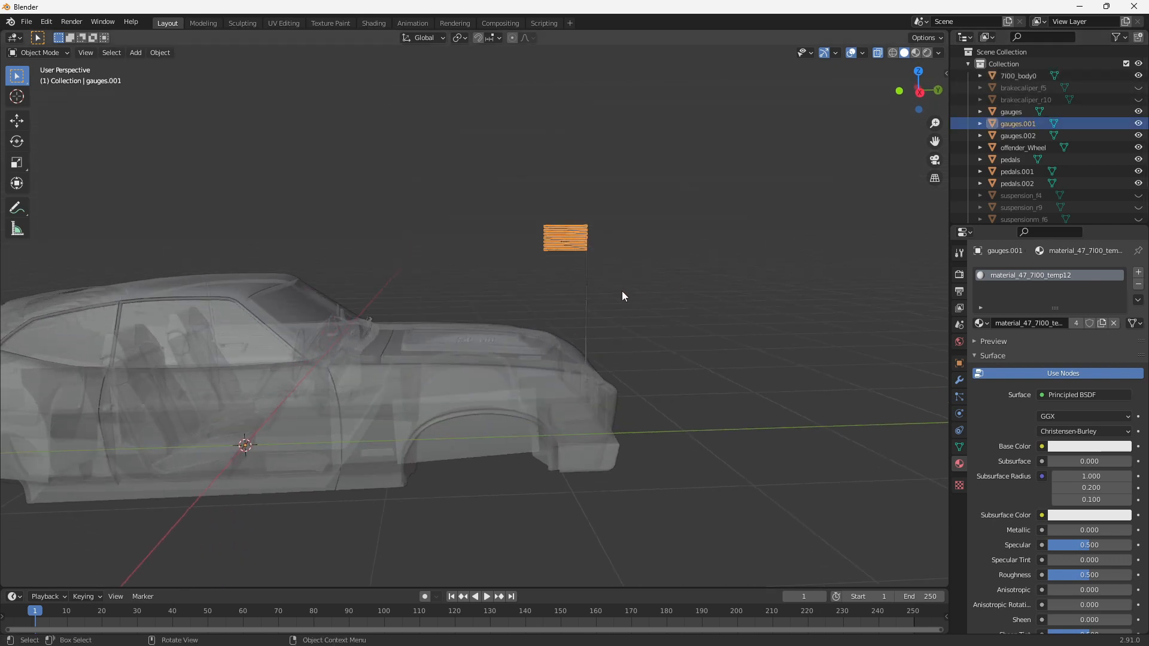
{"action": "left_click", "coordinate": [430, 382], "text": "shift"}
{"action": "middle_click_drag", "start_coordinate": [430, 382], "coordinate": [635, 331]}
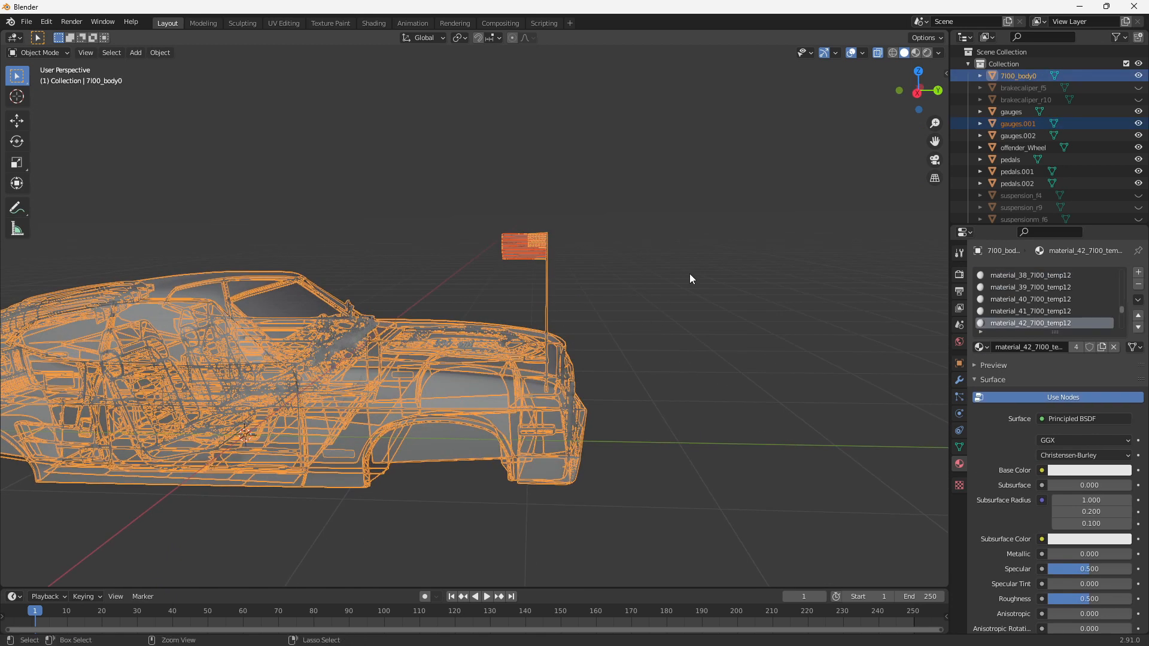
{"action": "key", "text": "ctrl+j"}
{"action": "left_click", "coordinate": [686, 210]}
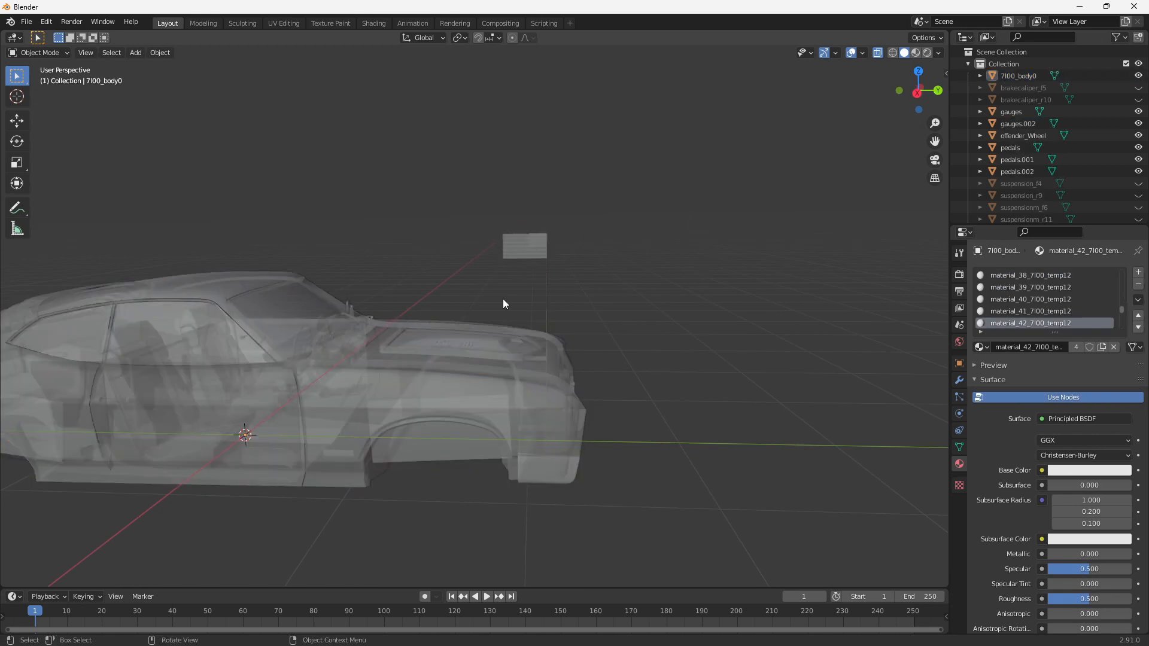
Step: Check the joined flag and body from several sides and hide 7100_body0 again
{"action": "left_click", "coordinate": [326, 364]}
{"action": "middle_click_drag", "start_coordinate": [326, 363], "coordinate": [687, 270]}
{"action": "left_click", "coordinate": [700, 211]}
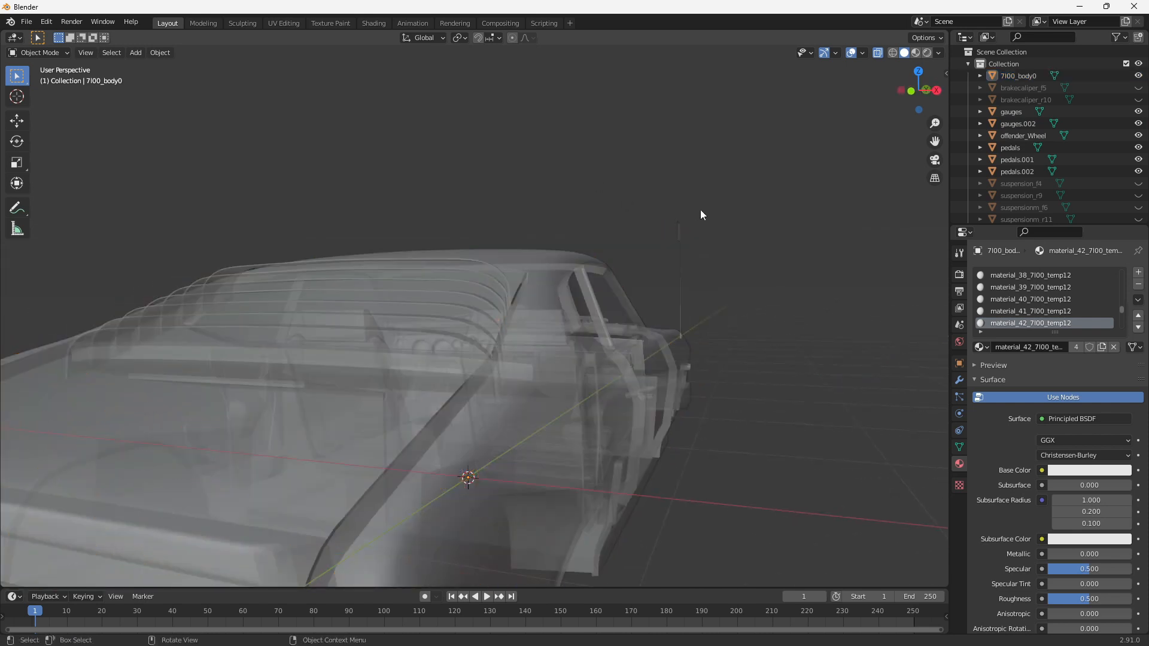
{"action": "middle_click_drag", "start_coordinate": [700, 211], "coordinate": [609, 229]}
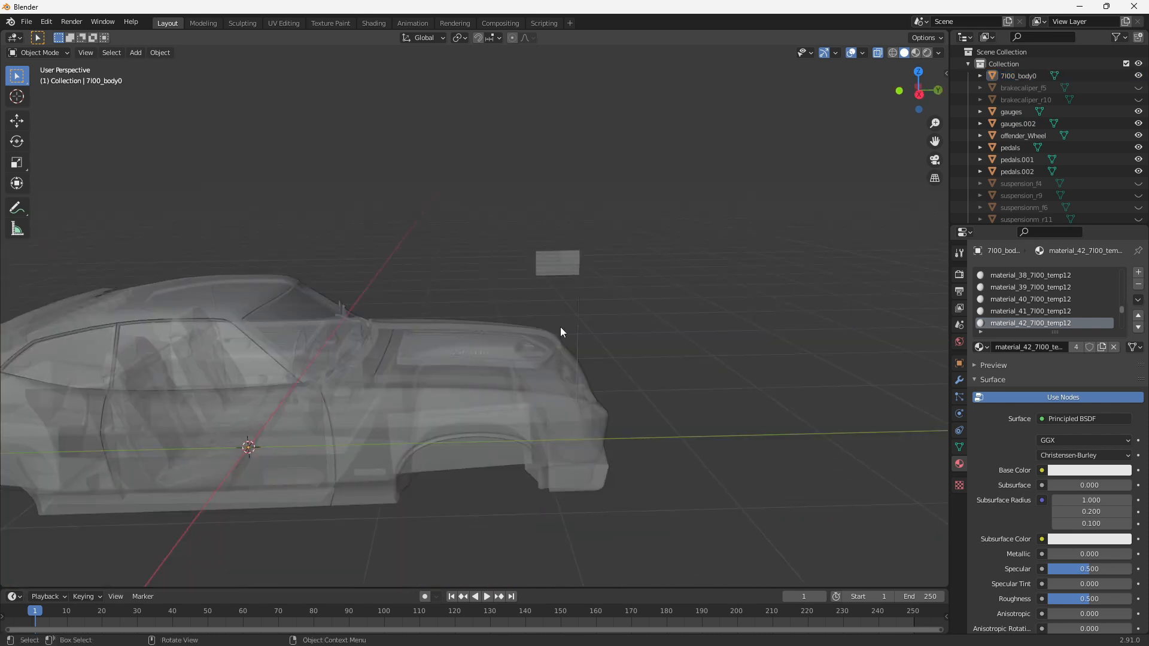
{"action": "left_click", "coordinate": [1138, 76]}
{"action": "middle_click_drag", "start_coordinate": [601, 319], "coordinate": [666, 275]}
{"action": "scroll", "coordinate": [597, 267], "scroll_direction": "up", "scroll_amount": 6}
{"action": "scroll", "coordinate": [591, 243], "scroll_direction": "down", "scroll_amount": 8}
{"action": "scroll", "coordinate": [666, 277], "scroll_direction": "up", "scroll_amount": 5}
Step: Switch to Notepad++ and look up the clutch mesh name in pedals.jbeam
{"action": "key", "text": "alt+Tab"}
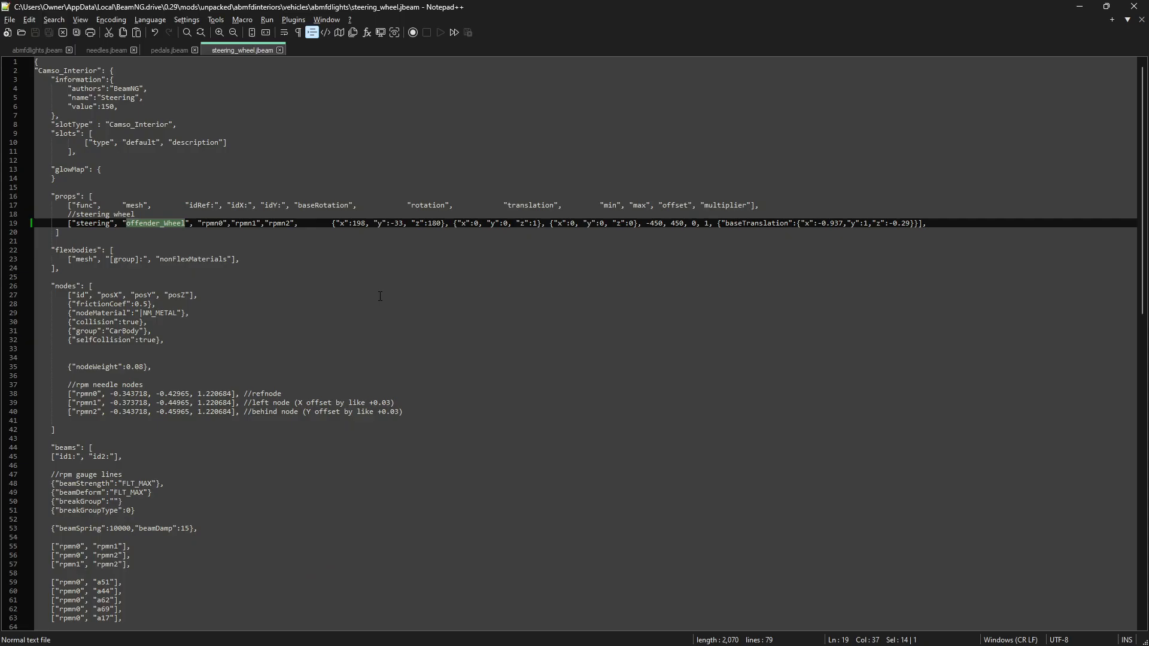
{"action": "left_click", "coordinate": [163, 49]}
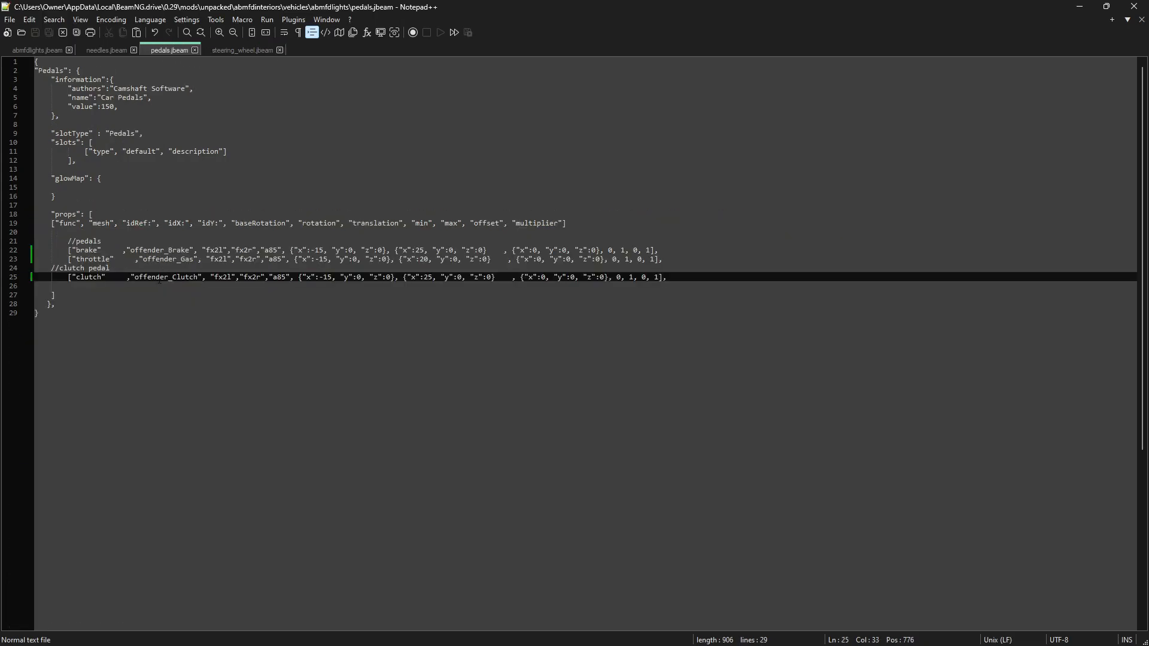
{"action": "key", "text": "alt+Tab"}
Step: Rename the left pedal object pedals.002 in Blender as offender_Clutch
{"action": "middle_click_drag", "start_coordinate": [510, 400], "coordinate": [469, 171]}
{"action": "left_click", "coordinate": [419, 117]}
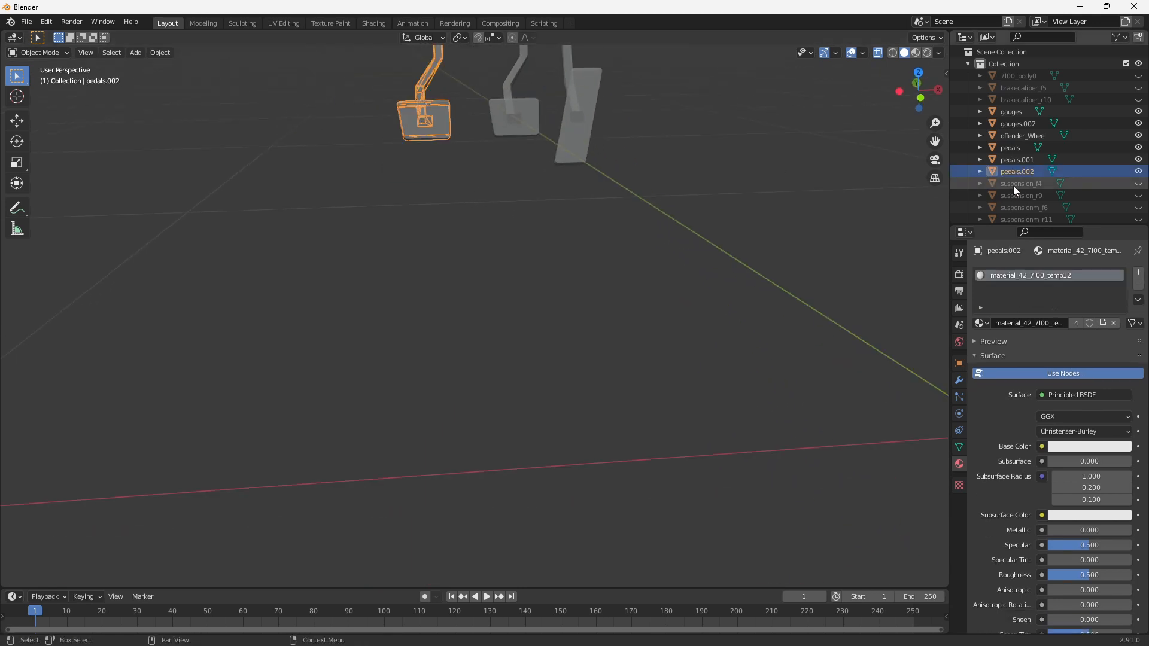
{"action": "scroll", "coordinate": [1025, 174], "scroll_direction": "down", "scroll_amount": 3}
{"action": "double_click", "coordinate": [1011, 128]}
{"action": "type", "text": "offender_Clutch"}
{"action": "key", "text": "Return"}
{"action": "left_click", "coordinate": [981, 92]}
{"action": "left_click", "coordinate": [1011, 104]}
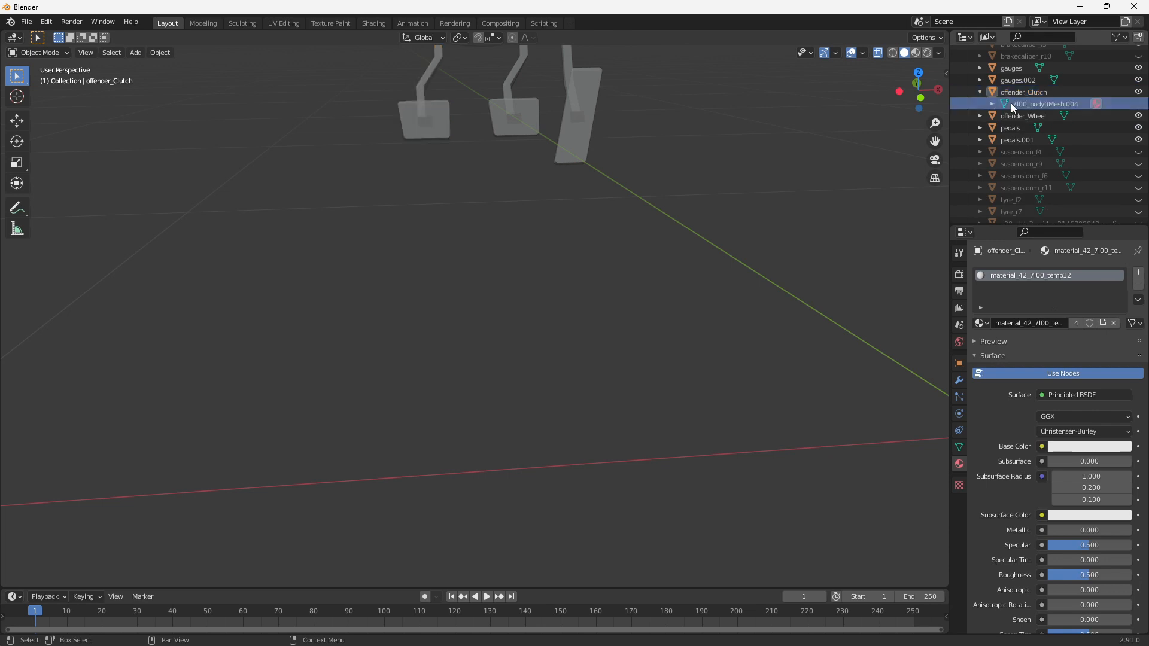
{"action": "scroll", "coordinate": [982, 116], "scroll_direction": "up", "scroll_amount": 2}
{"action": "left_click", "coordinate": [979, 115]}
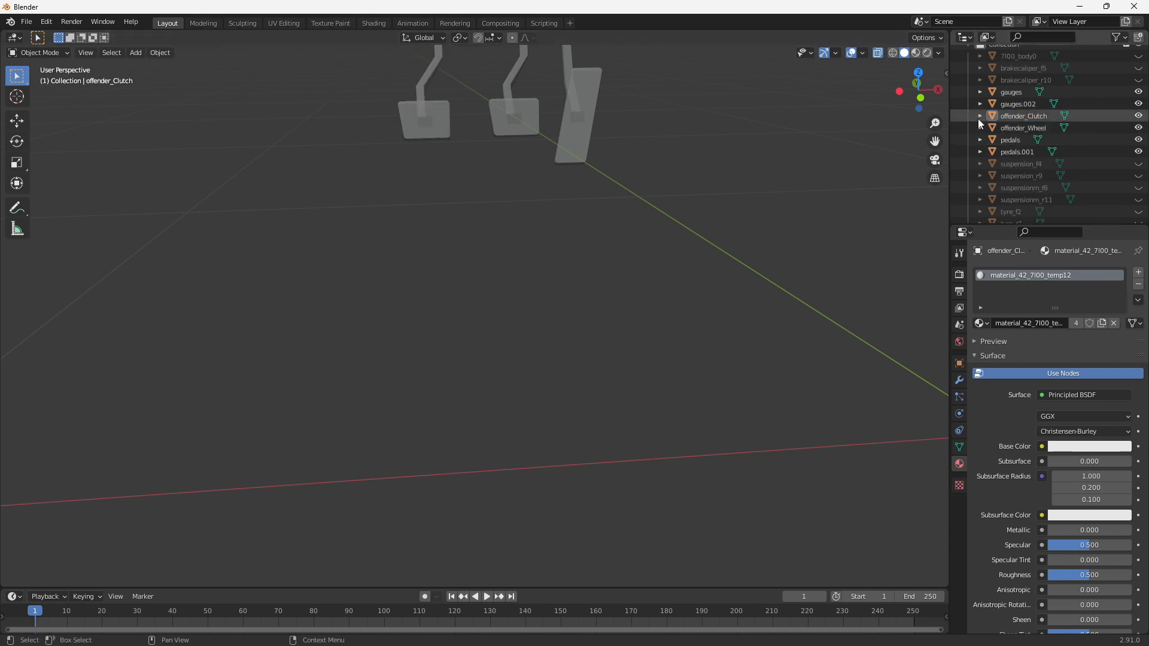
{"action": "scroll", "coordinate": [810, 196], "scroll_direction": "down", "scroll_amount": 2}
Step: Look up the throttle mesh name in pedals.jbeam and rename the right pedal's mesh data and object in Blender as offender_Gas
{"action": "key", "text": "alt+Tab"}
{"action": "left_click", "coordinate": [177, 259]}
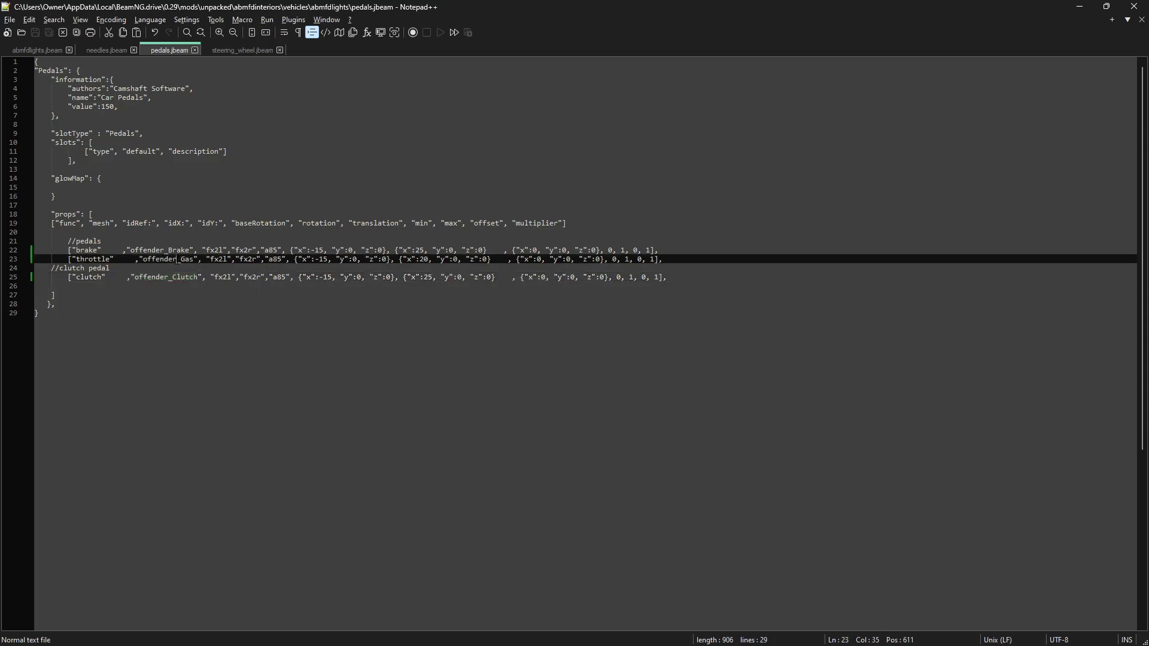
{"action": "key", "text": "alt+Tab"}
{"action": "middle_click_drag", "start_coordinate": [594, 219], "coordinate": [580, 215]}
{"action": "left_click", "coordinate": [536, 153]}
{"action": "left_click", "coordinate": [980, 139]}
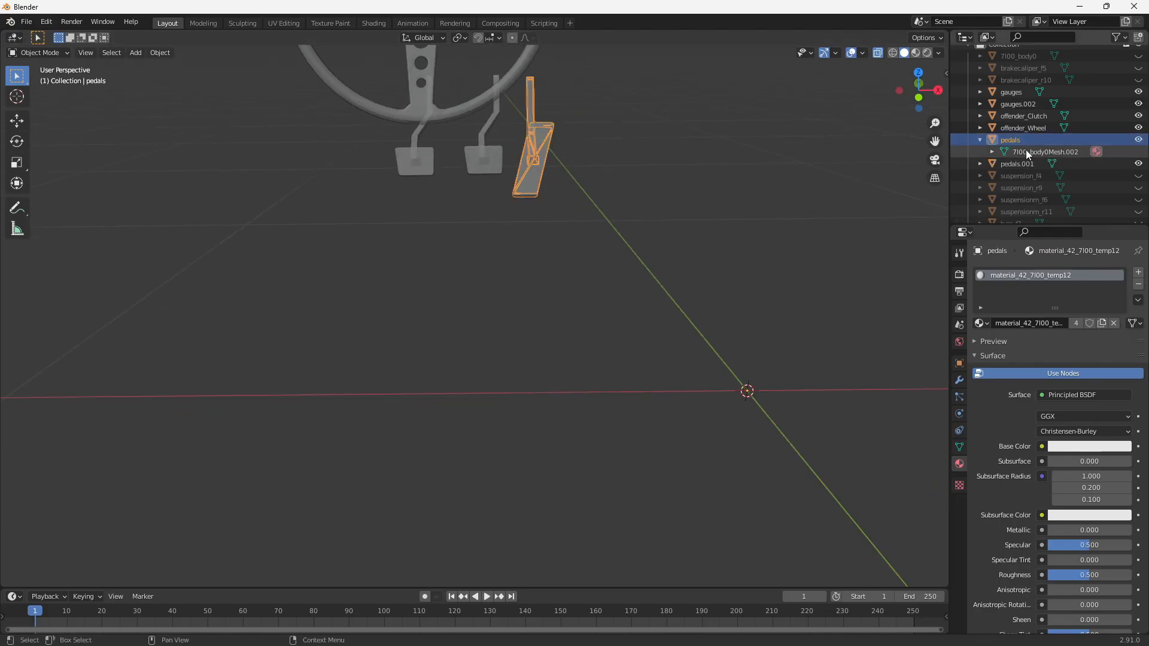
{"action": "double_click", "coordinate": [1026, 152]}
{"action": "double_click", "coordinate": [1019, 117]}
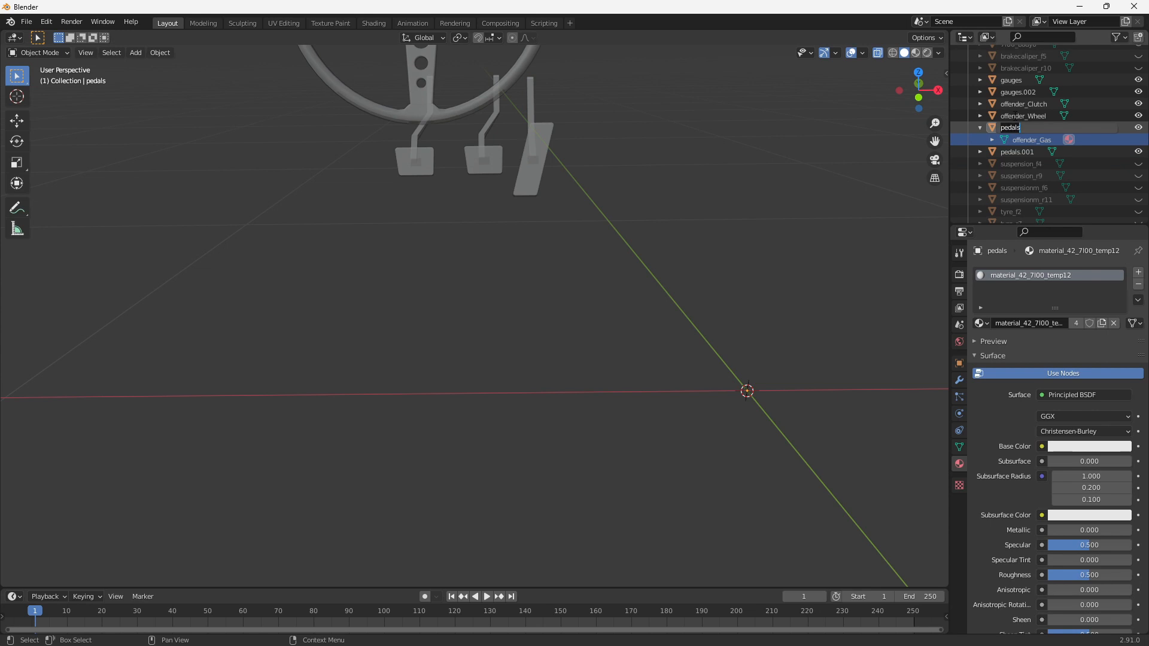
{"action": "key", "text": "Return"}
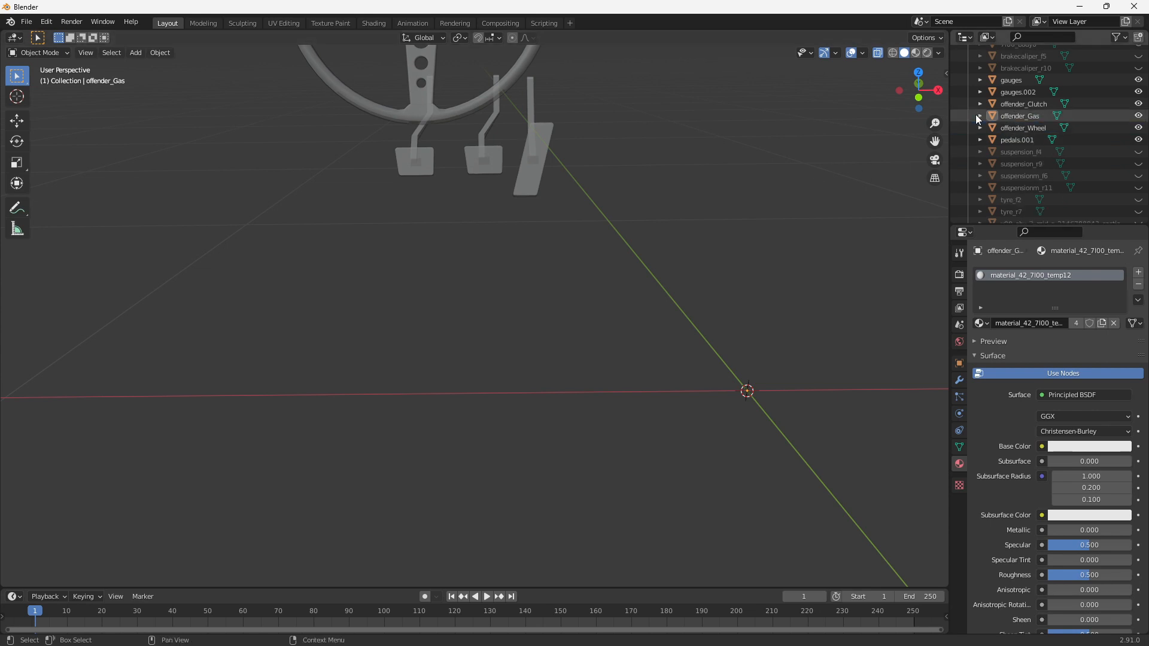
Step: Look up the brake mesh name in pedals.jbeam and rename the middle pedal's mesh data and object in Blender as offender_Brake
{"action": "key", "text": "alt+Tab"}
{"action": "left_click", "coordinate": [164, 250]}
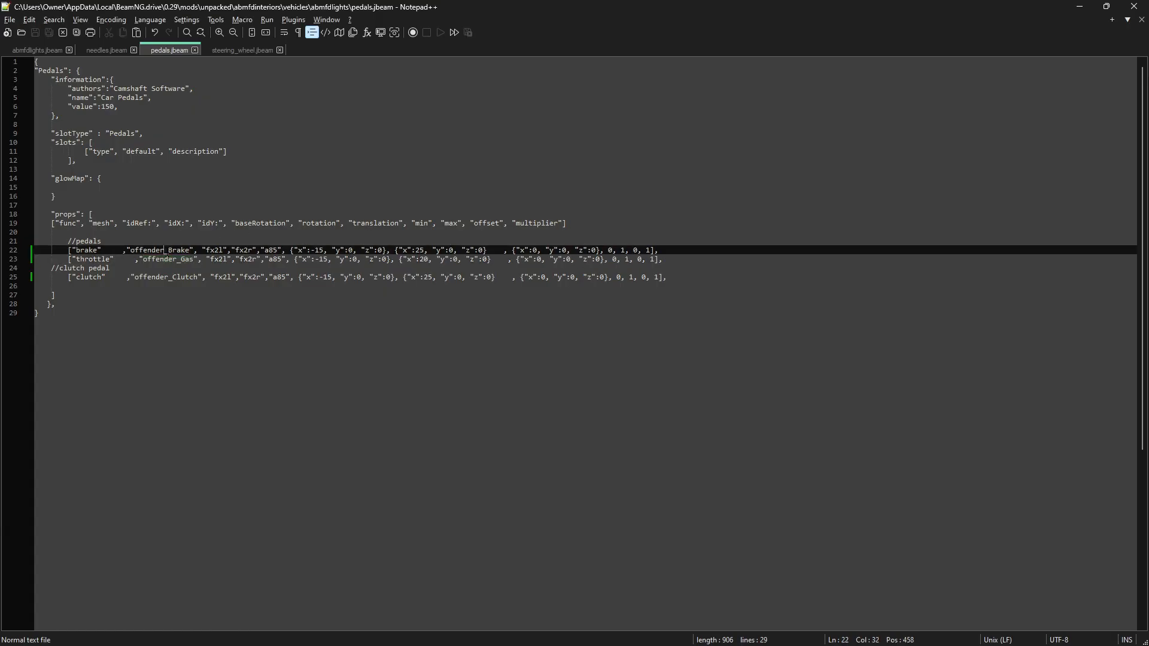
{"action": "key", "text": "alt+Tab"}
{"action": "left_click", "coordinate": [490, 167]}
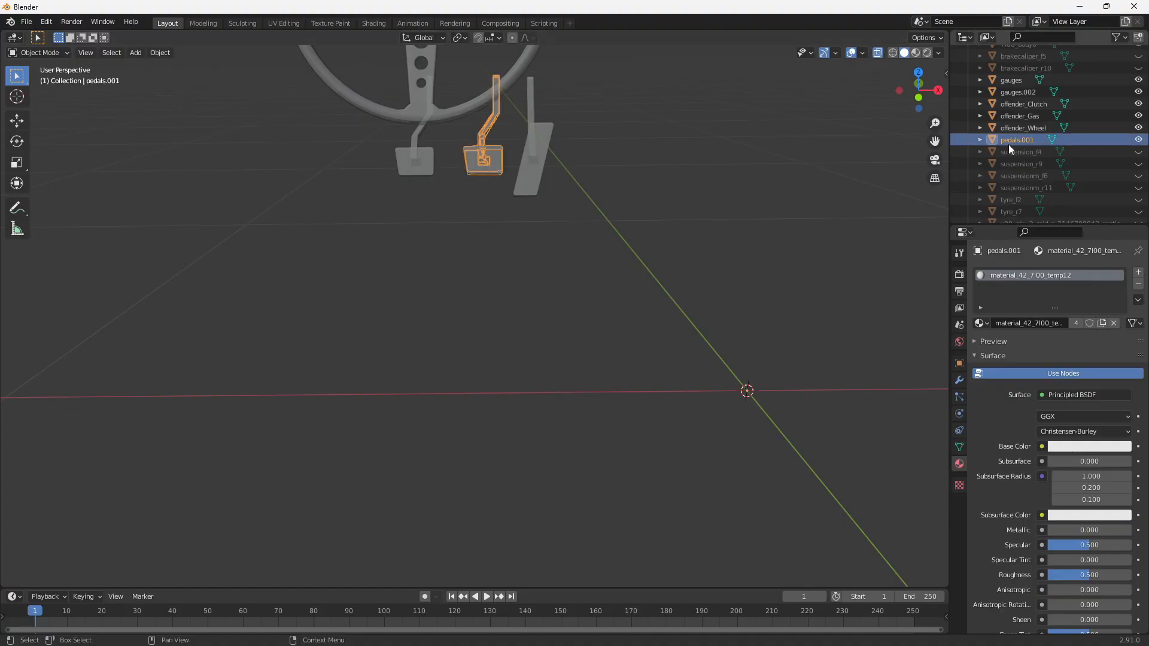
{"action": "left_click", "coordinate": [980, 139]}
{"action": "double_click", "coordinate": [1019, 148]}
{"action": "type", "text": "offender_Brake"}
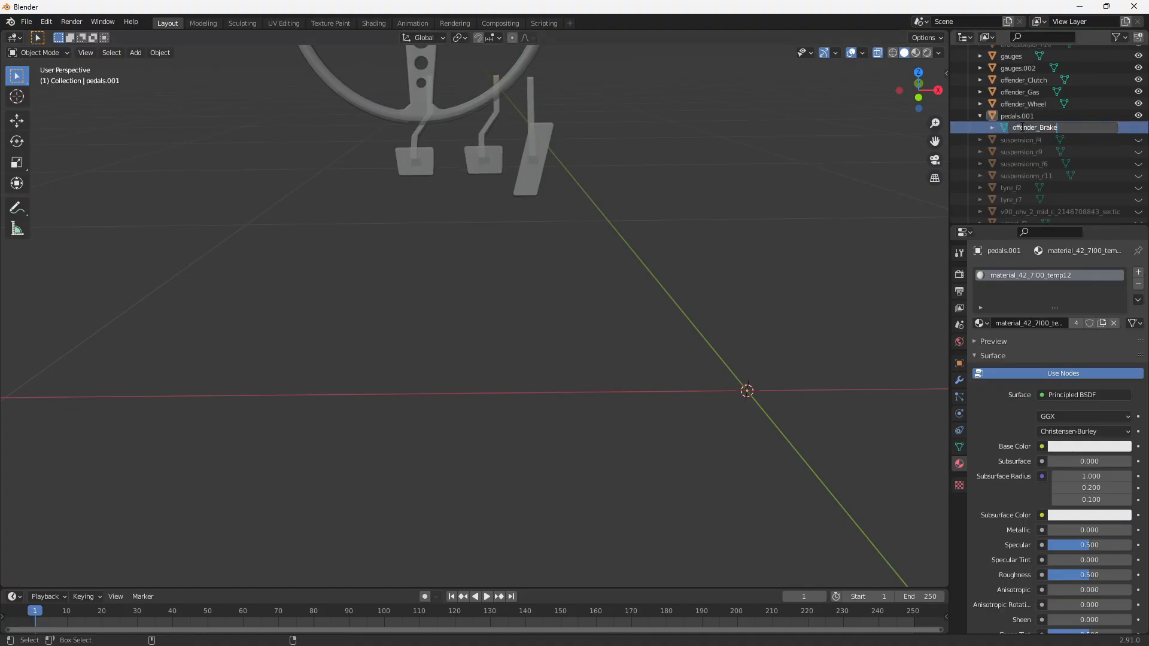
{"action": "key", "text": "Return"}
{"action": "double_click", "coordinate": [1020, 117]}
{"action": "type", "text": "offender_Brake"}
{"action": "key", "text": "Return"}
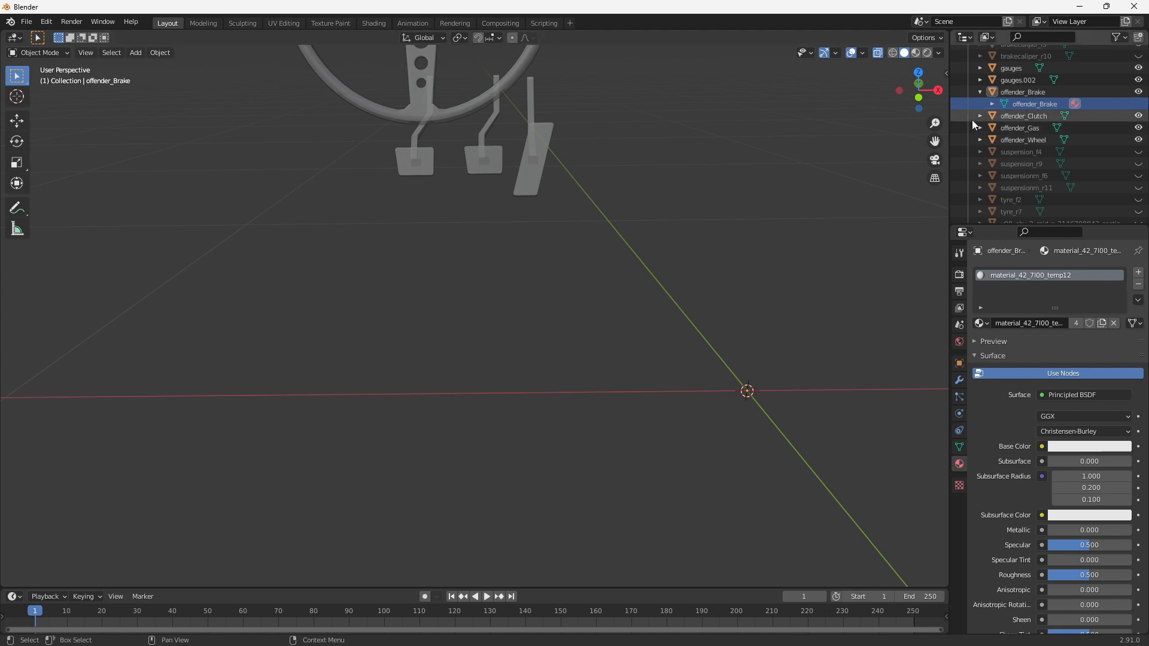
{"action": "left_click", "coordinate": [979, 92]}
Step: Switch to Notepad++ and copy the mesh name offender_Speedo from the wheelspeed prop line in needles.jbeam
{"action": "middle_click_drag", "start_coordinate": [661, 158], "coordinate": [660, 385]}
{"action": "key", "text": "alt+Tab"}
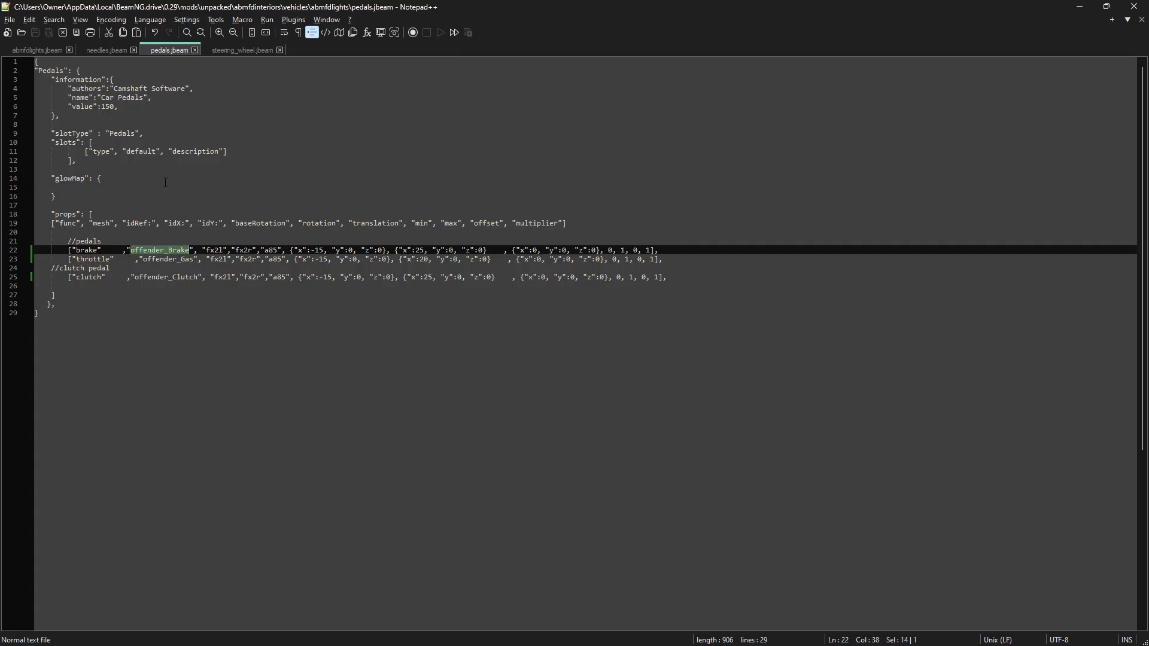
{"action": "left_click", "coordinate": [115, 48]}
{"action": "double_click", "coordinate": [157, 240]}
{"action": "key", "text": "ctrl+c"}
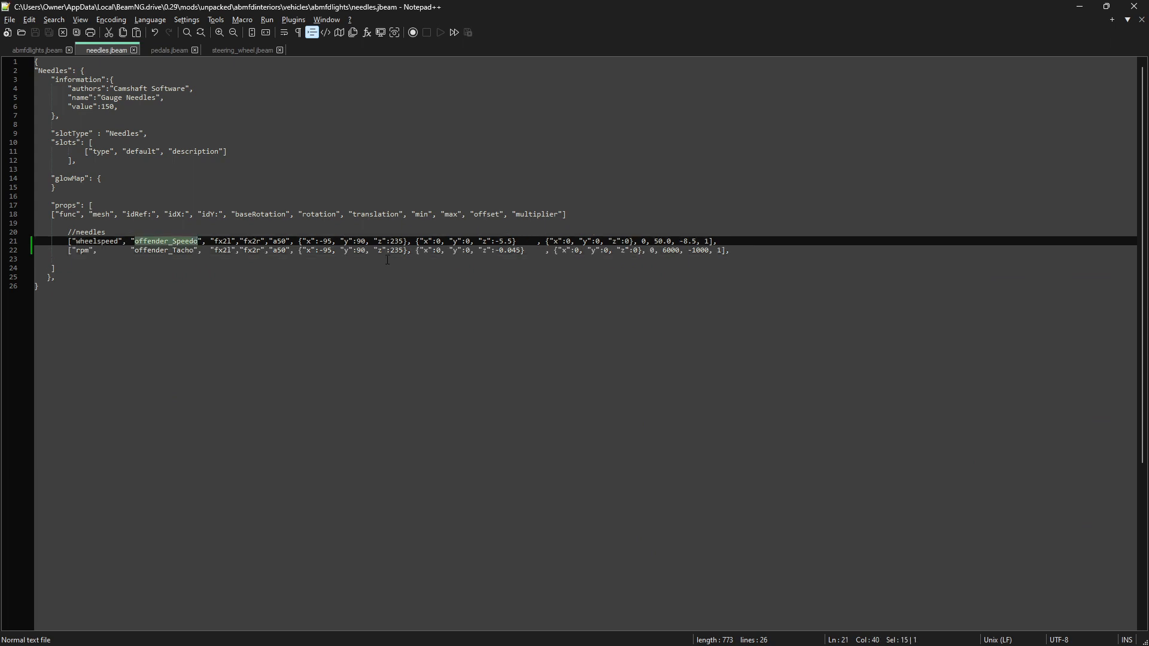
Step: Switch to BeamNG.drive and fly the free camera into the car to see which dashboard gauge is the speedometer
{"action": "key", "text": "alt+Tab"}
{"action": "middle_click_drag", "start_coordinate": [539, 290], "coordinate": [479, 205], "text": "shift"}
{"action": "scroll", "coordinate": [500, 300], "scroll_direction": "up", "scroll_amount": 4}
{"action": "key", "text": "alt+Tab"}
{"action": "left_click", "coordinate": [788, 332]}
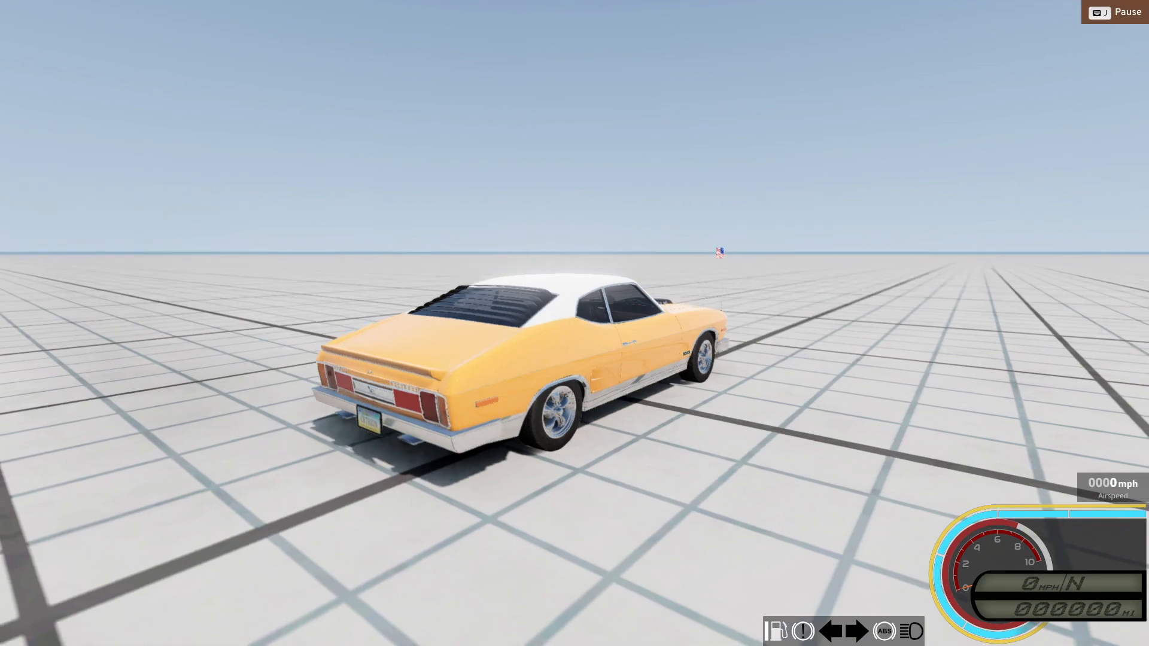
{"action": "key", "text": "w"}
{"action": "key", "text": "s"}
{"action": "key", "text": "w"}
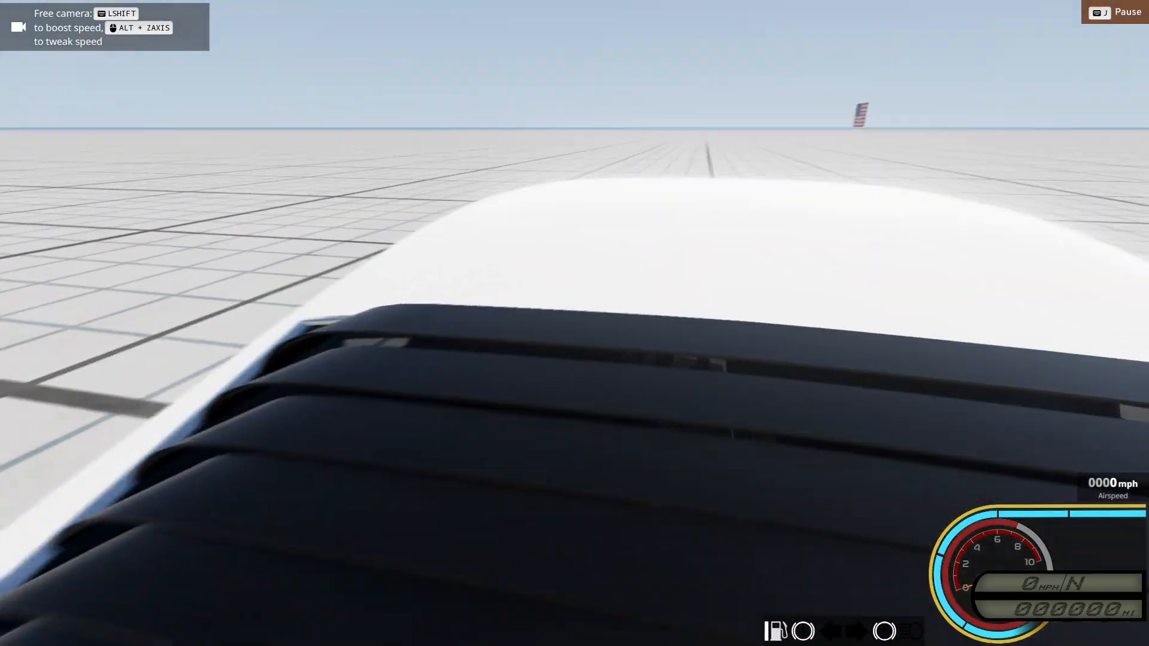
{"action": "key", "text": "w"}
{"action": "key", "text": "s"}
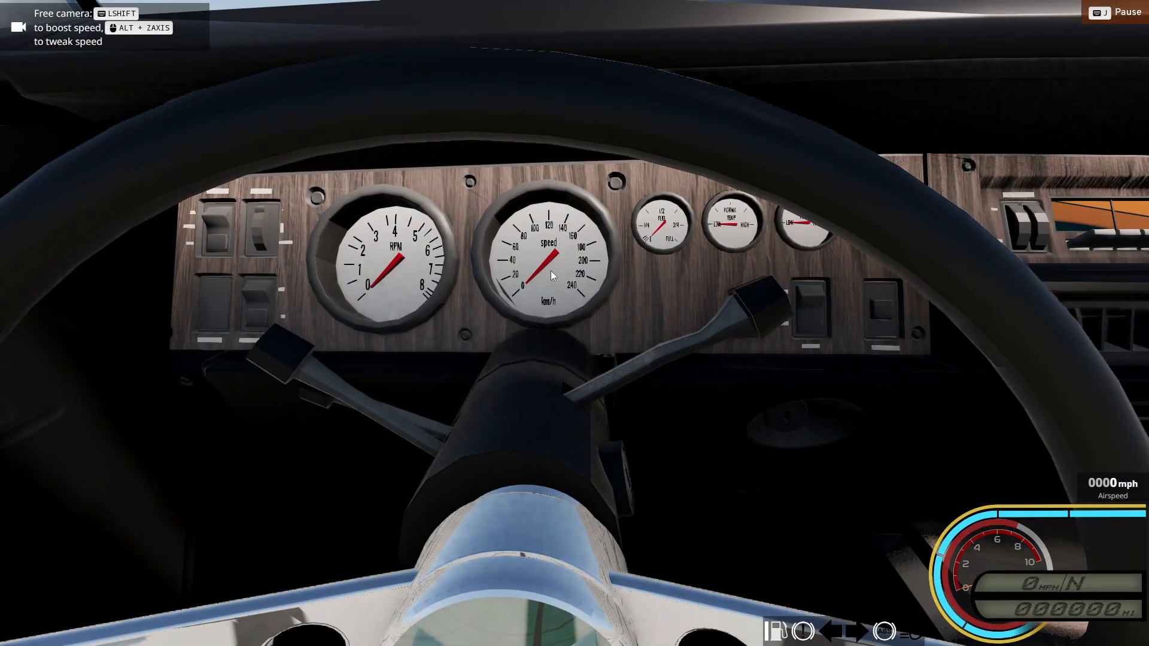
{"action": "key", "text": "s"}
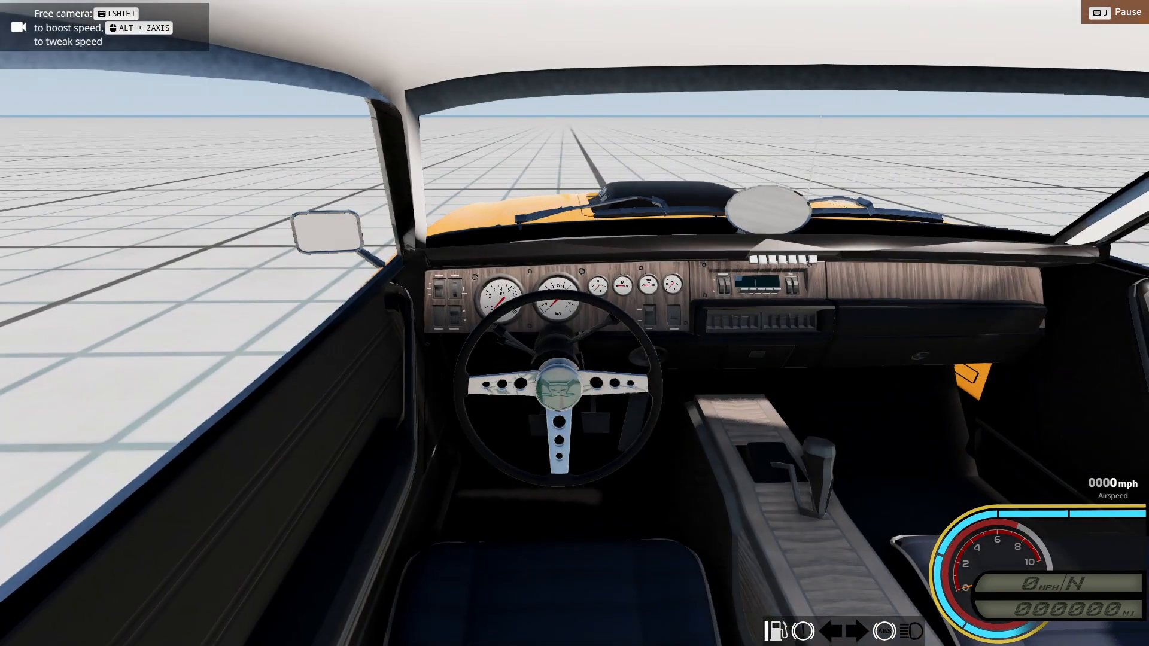
{"action": "key", "text": "w"}
{"action": "key", "text": "w"}
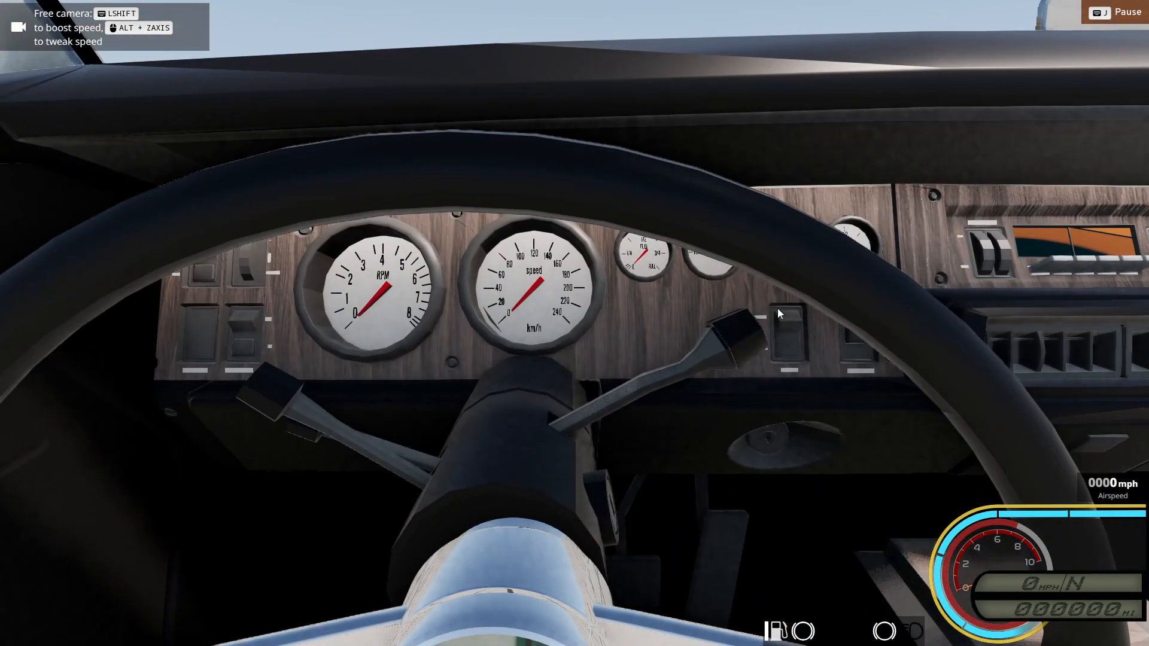
Step: Switch to Blender and rename the speedometer needle's object and mesh data as offender_Speedo
{"action": "key", "text": "alt+Tab"}
{"action": "middle_click_drag", "start_coordinate": [476, 166], "coordinate": [473, 175]}
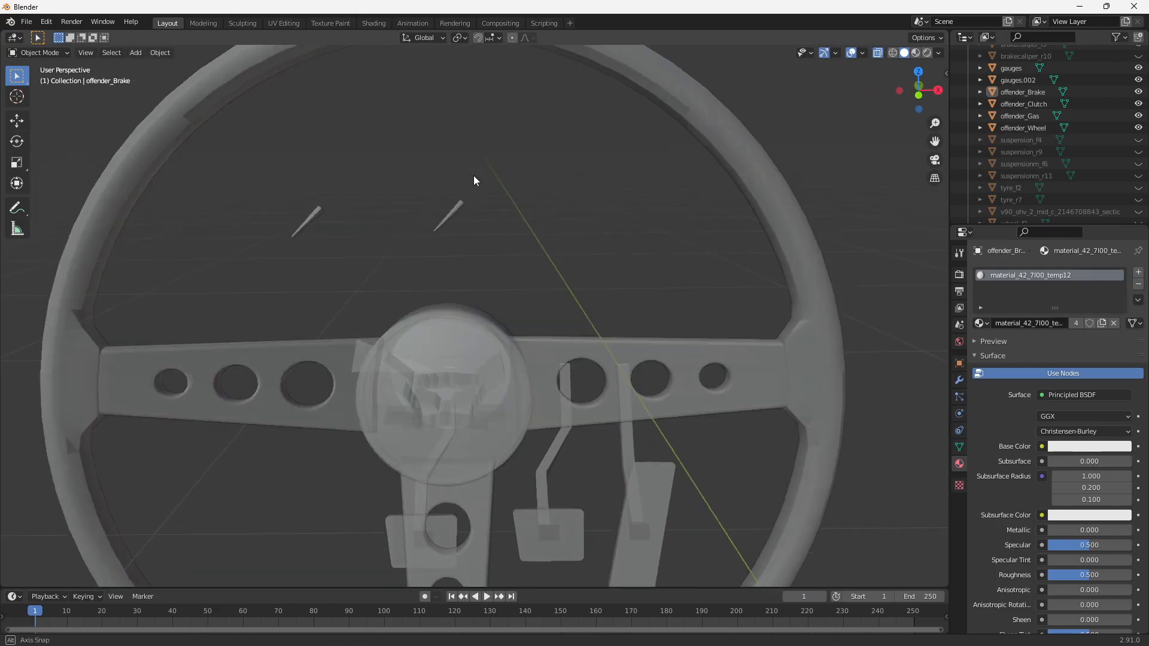
{"action": "left_click", "coordinate": [454, 215]}
{"action": "double_click", "coordinate": [1016, 67]}
{"action": "type", "text": "offender_Speedo"}
{"action": "key", "text": "Return"}
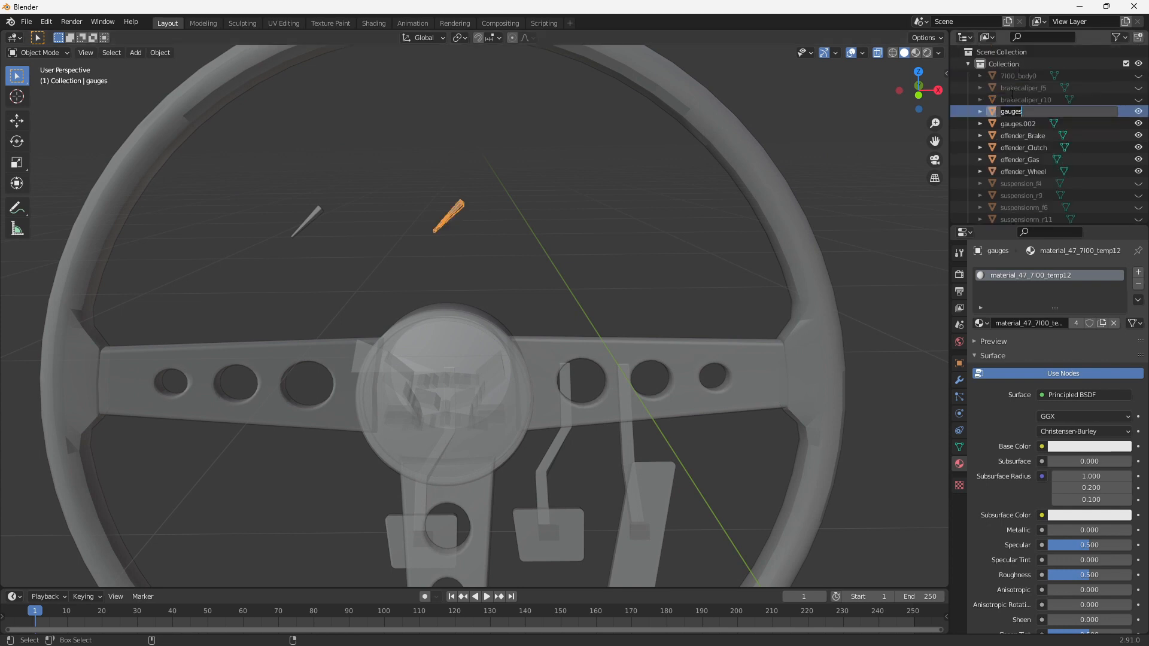
{"action": "left_click", "coordinate": [980, 159]}
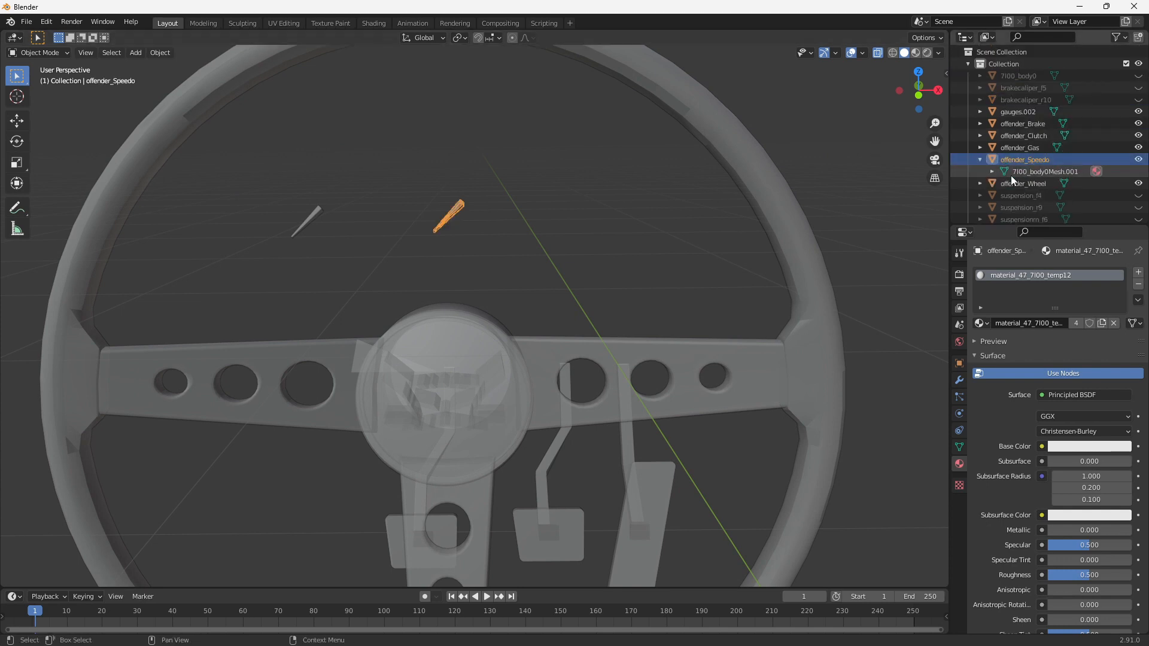
{"action": "double_click", "coordinate": [1017, 172]}
{"action": "key", "text": "ctrl+v"}
{"action": "key", "text": "Return"}
Step: Switch to Notepad++ and copy the mesh name offender_Tacho from the rpm prop line in needles.jbeam
{"action": "key", "text": "alt+Tab"}
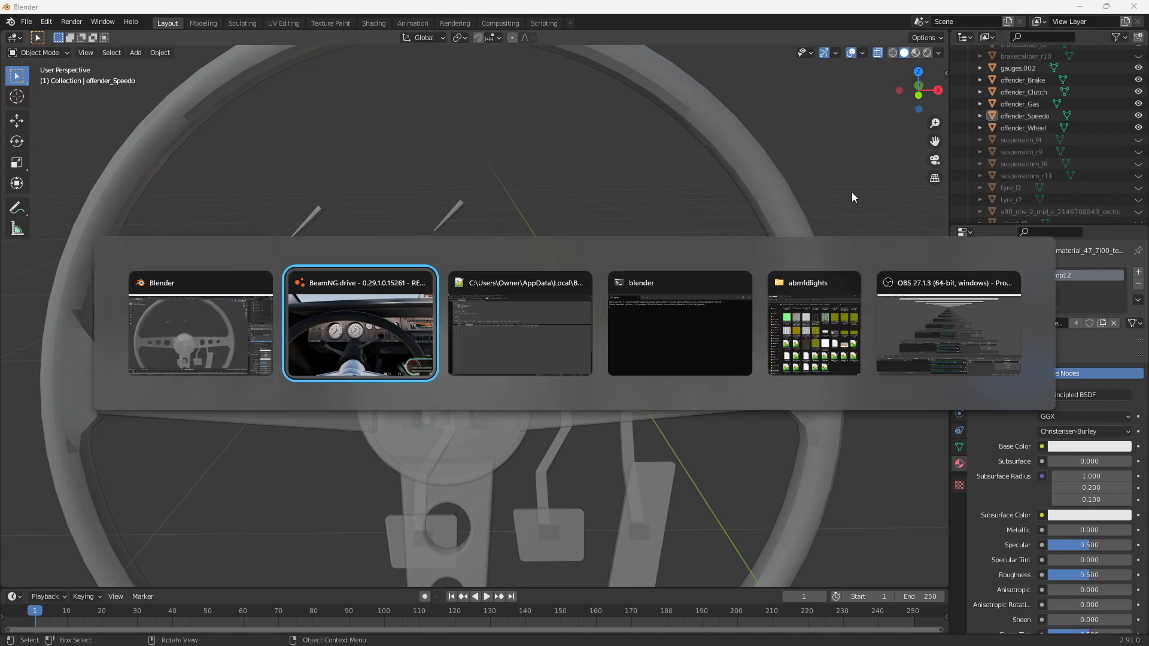
{"action": "key", "text": "alt+Tab"}
{"action": "left_click", "coordinate": [512, 286]}
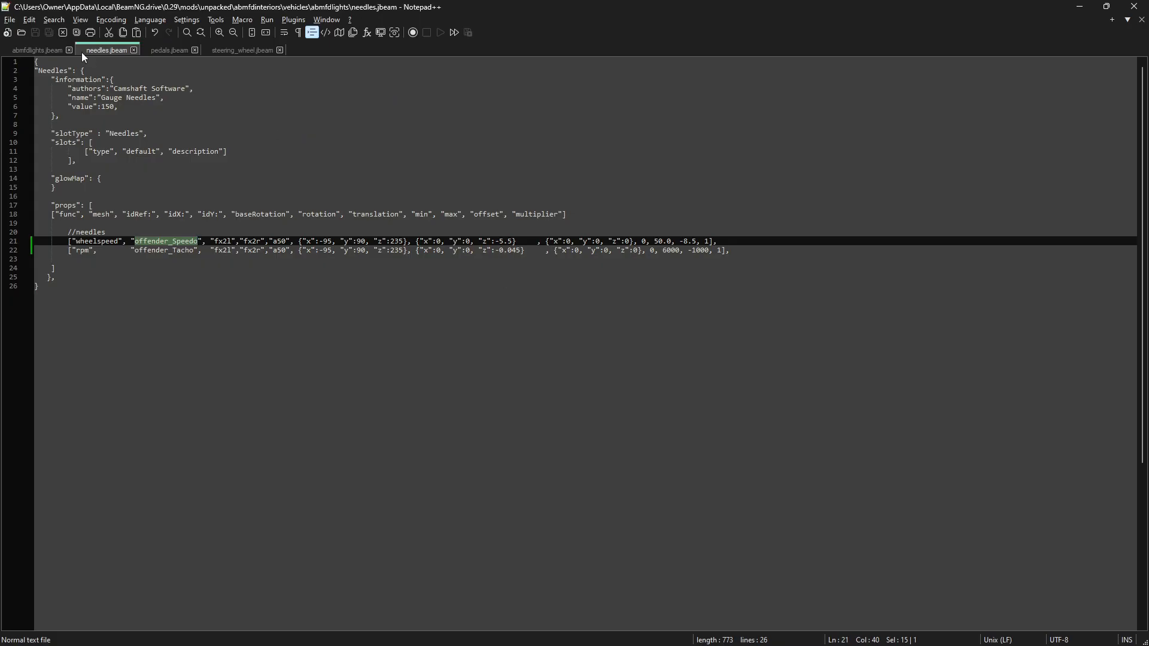
{"action": "double_click", "coordinate": [157, 251]}
Step: Switch to BeamNG.drive to check where the RPM gauge sits on the dashboard
{"action": "key", "text": "alt+Tab"}
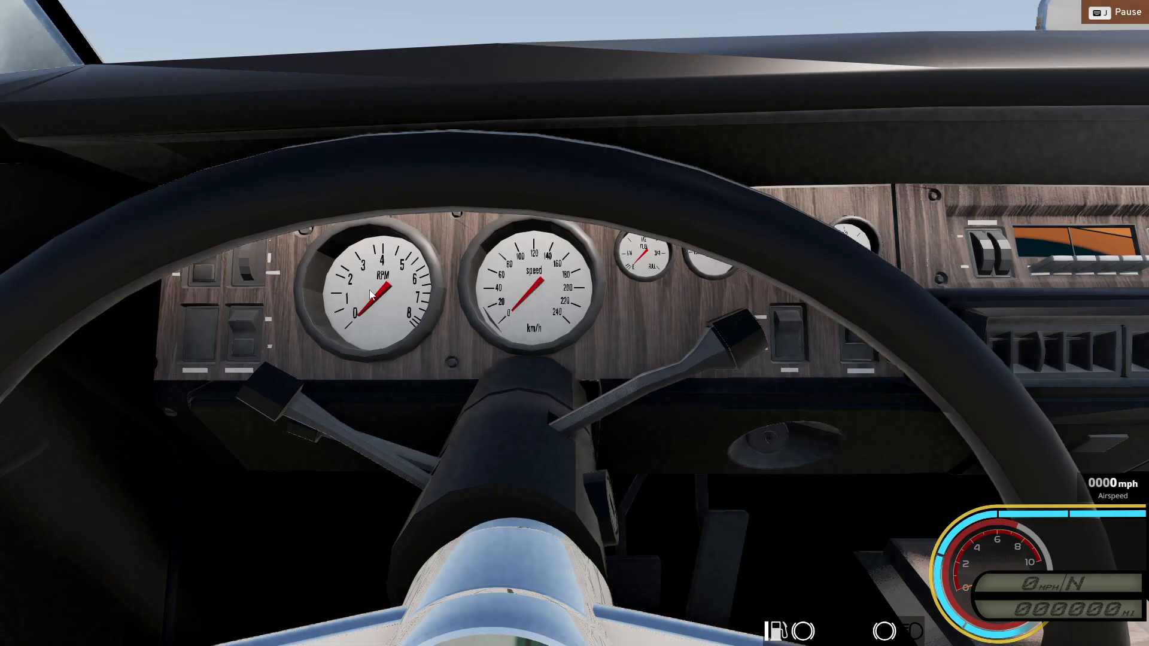
{"action": "key", "text": "alt+Tab"}
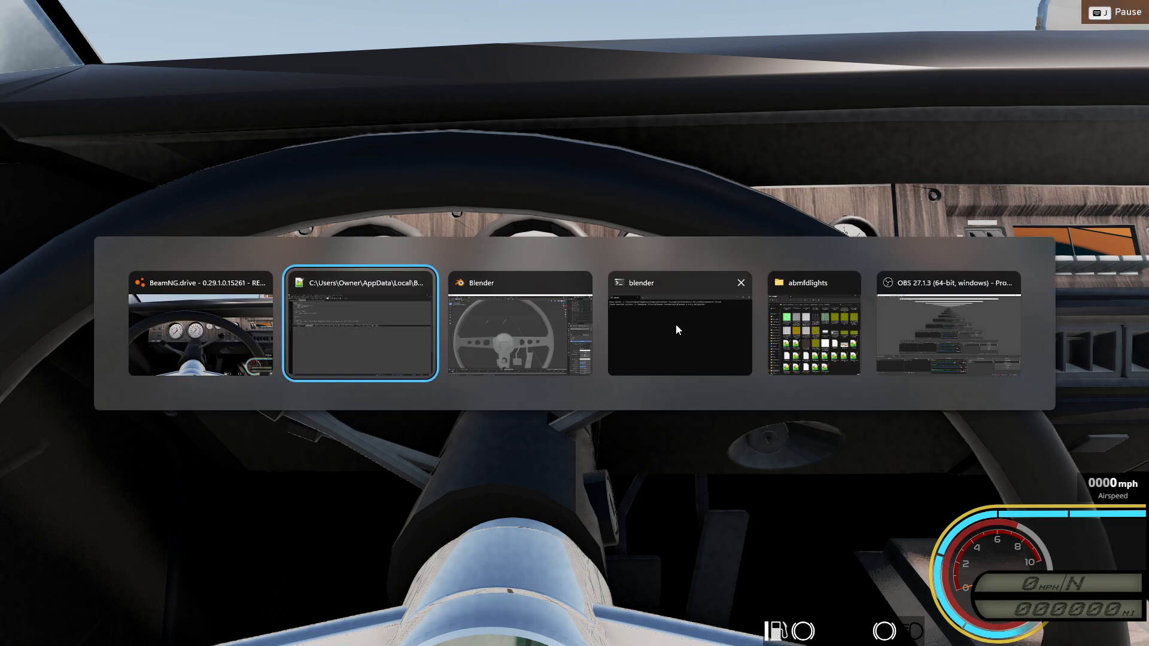
{"action": "left_click", "coordinate": [814, 299]}
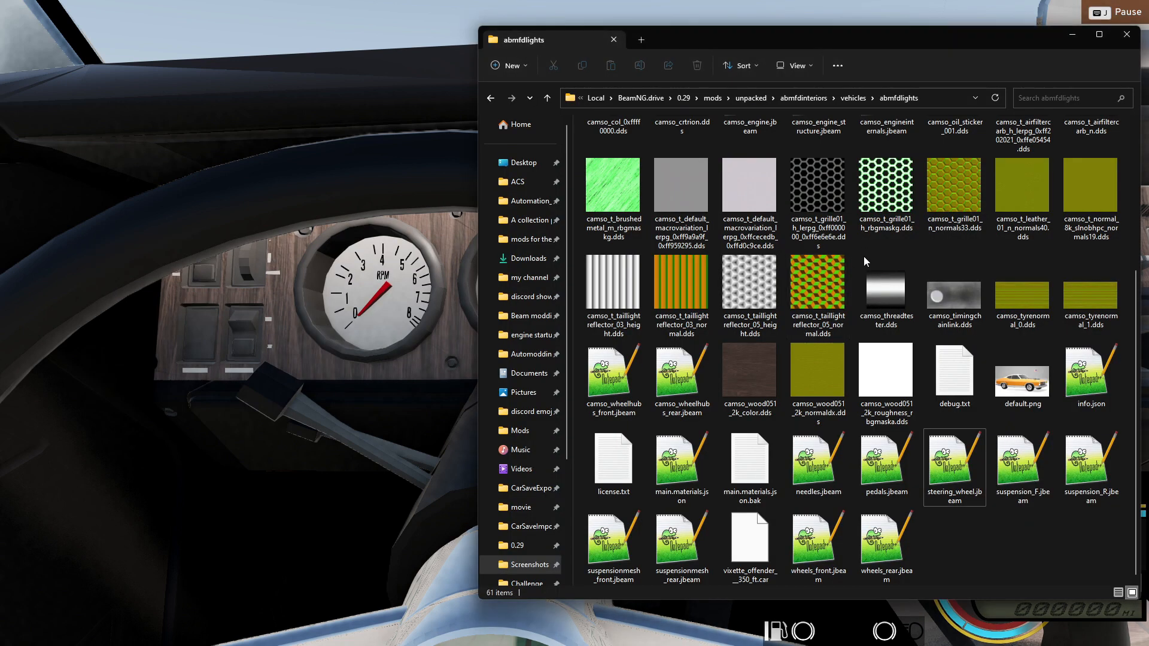
{"action": "key", "text": "alt+Tab"}
{"action": "left_click", "coordinate": [487, 326]}
Step: Switch to Blender and rename the remaining gauges.002 needle's mesh data and object as offender_Tacho
{"action": "key", "text": "alt+Tab"}
{"action": "left_click", "coordinate": [691, 295]}
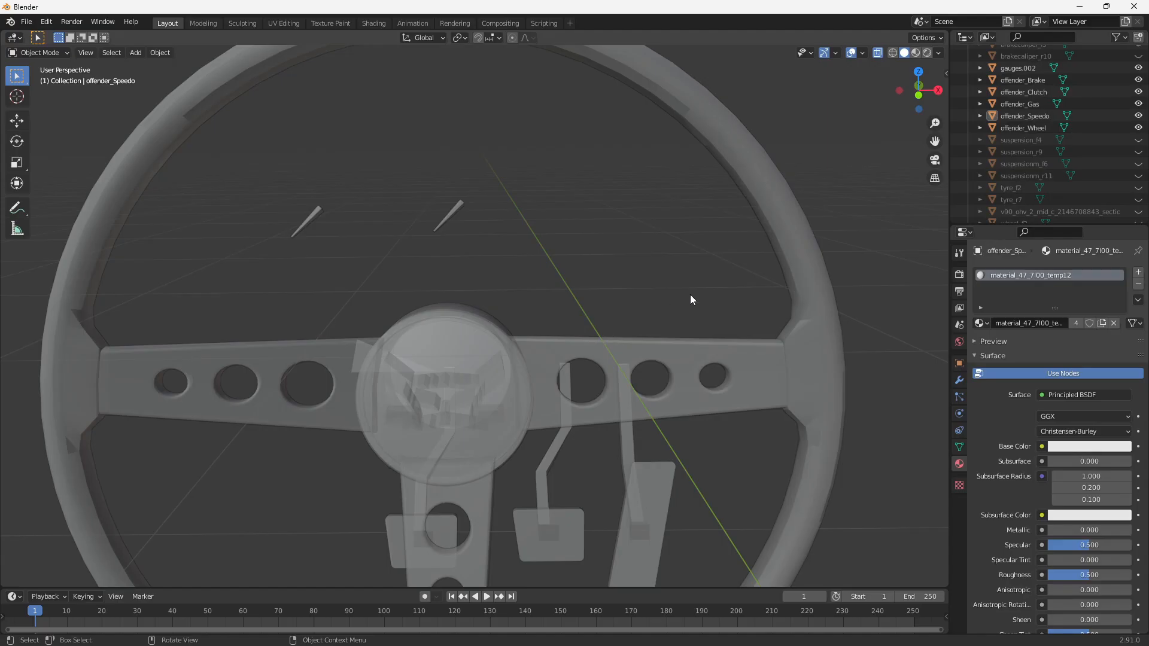
{"action": "left_click", "coordinate": [308, 221]}
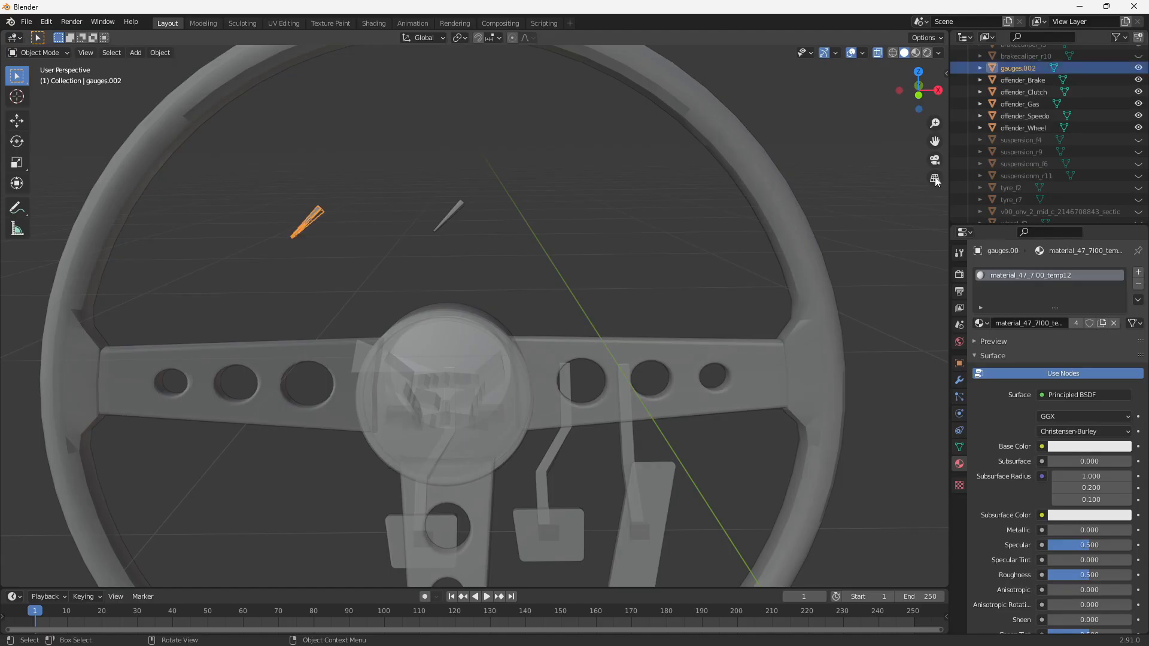
{"action": "left_click", "coordinate": [979, 67]}
{"action": "double_click", "coordinate": [1028, 81]}
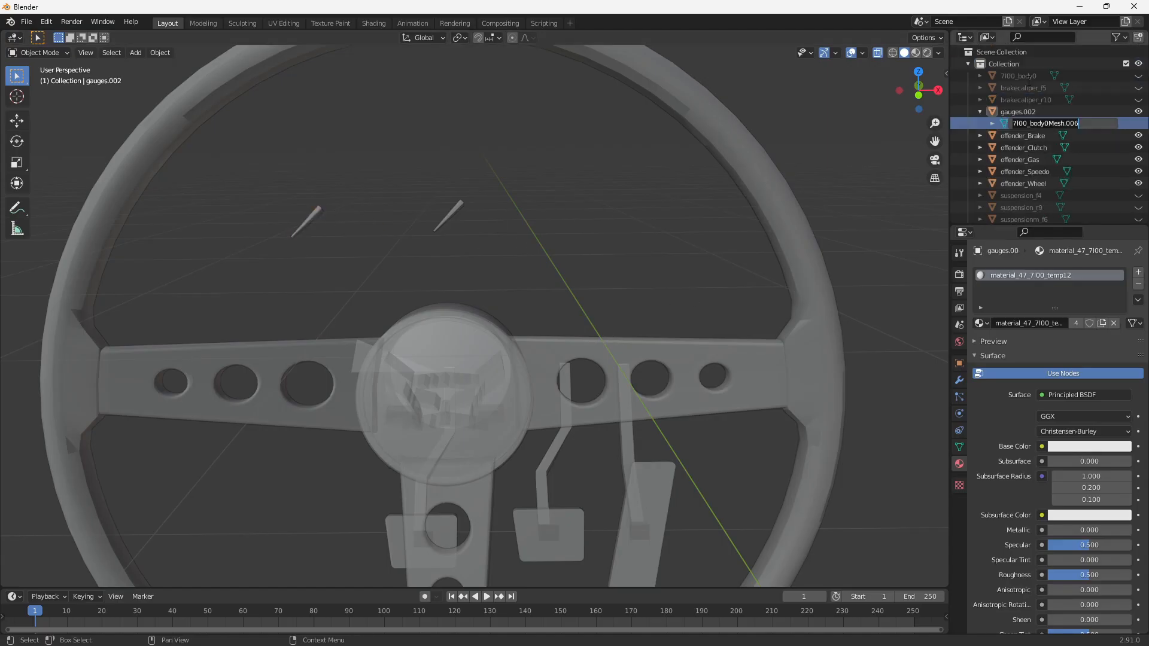
{"action": "double_click", "coordinate": [1023, 112]}
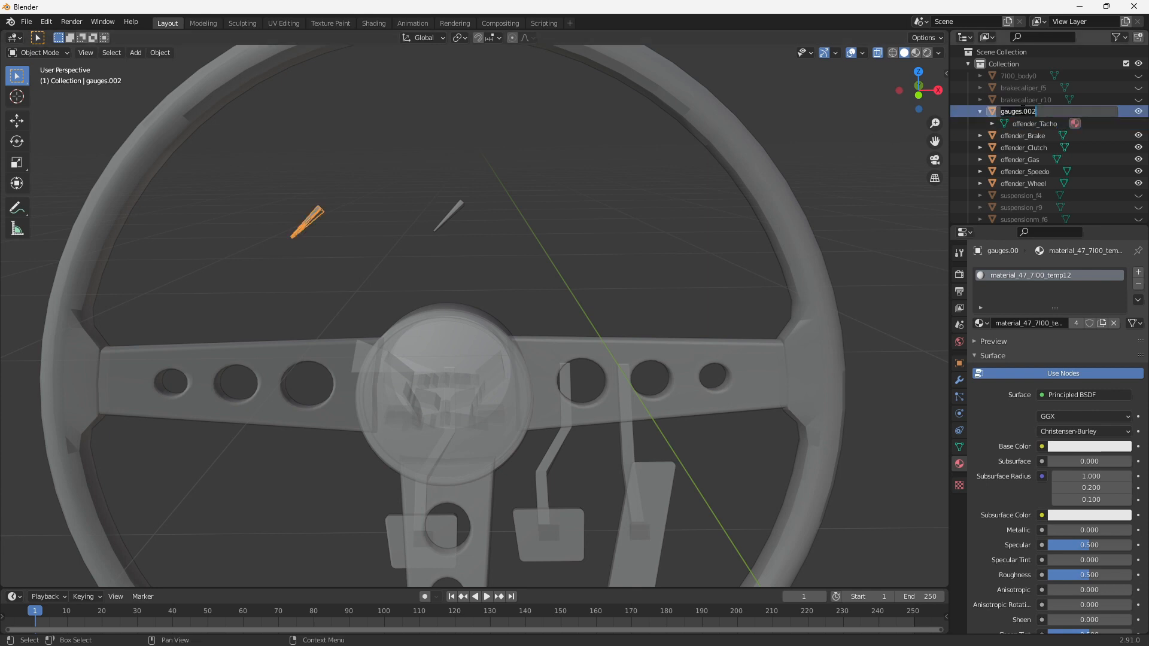
{"action": "key", "text": "Return"}
Step: Select the steering wheel, both needles and all three pedals together and apply All Transforms to them
{"action": "scroll", "coordinate": [763, 128], "scroll_direction": "down", "scroll_amount": 8}
{"action": "middle_click_drag", "start_coordinate": [663, 215], "coordinate": [385, 214]}
{"action": "left_click_drag", "start_coordinate": [599, 125], "coordinate": [246, 417]}
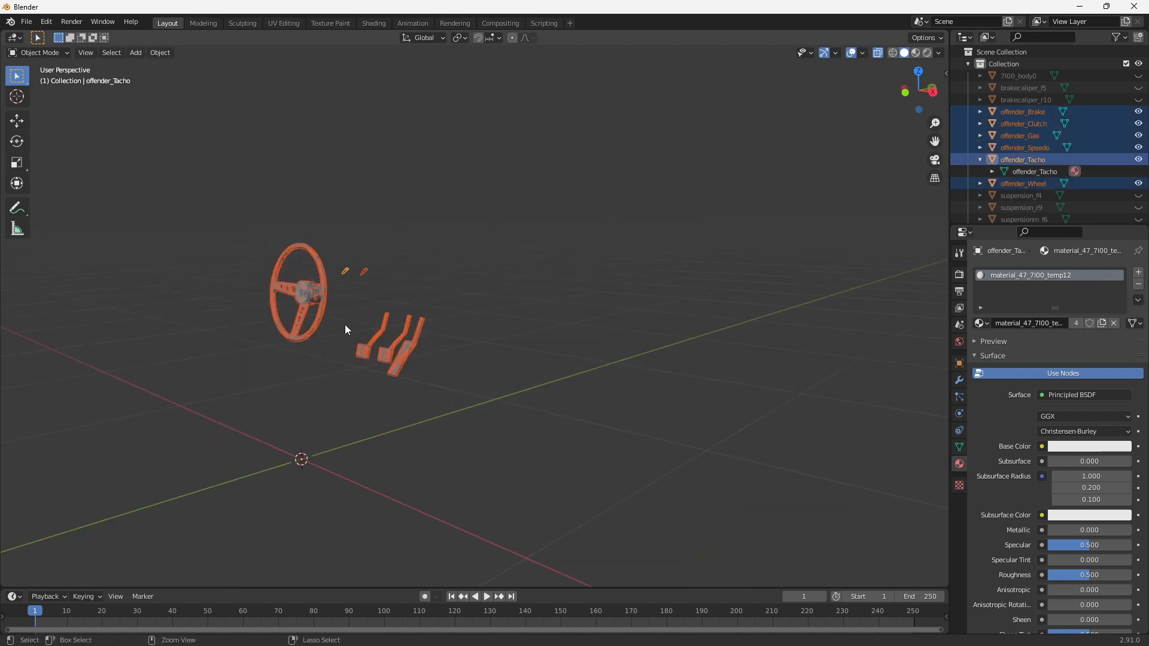
{"action": "key", "text": "ctrl+a"}
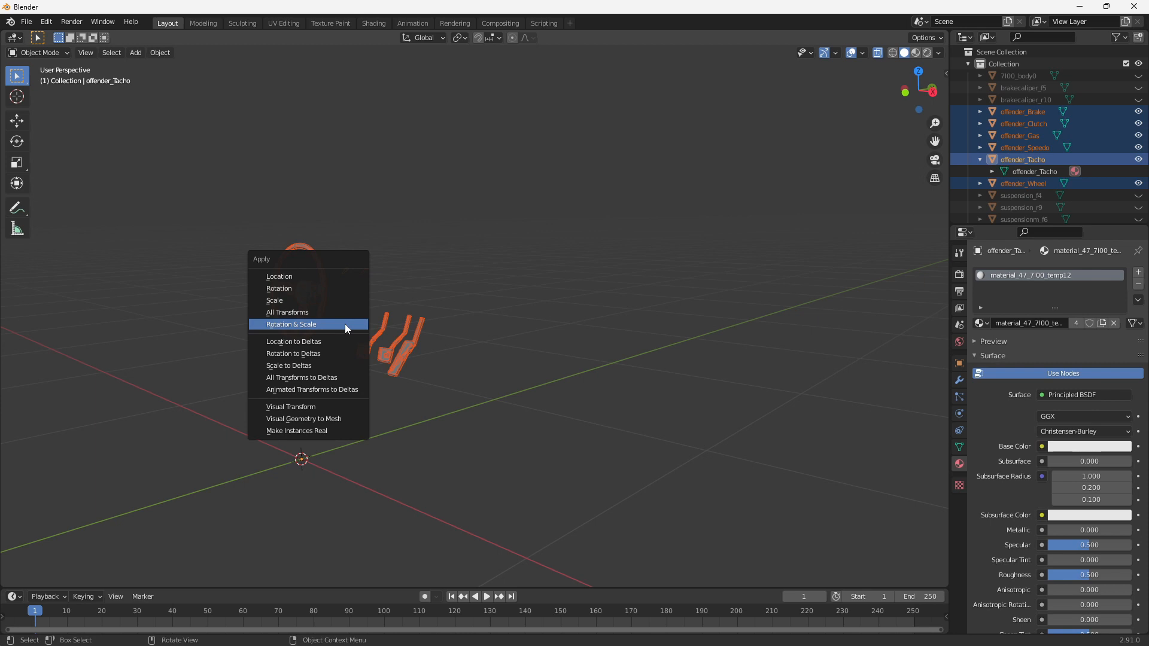
{"action": "left_click", "coordinate": [283, 310]}
{"action": "left_click", "coordinate": [495, 329]}
Step: Set Geometry to Origin for each of the pedals offender_Gas, offender_Brake and offender_Clutch
{"action": "middle_click_drag", "start_coordinate": [495, 328], "coordinate": [456, 341]}
{"action": "left_click", "coordinate": [450, 339]}
{"action": "right_click", "coordinate": [444, 340]}
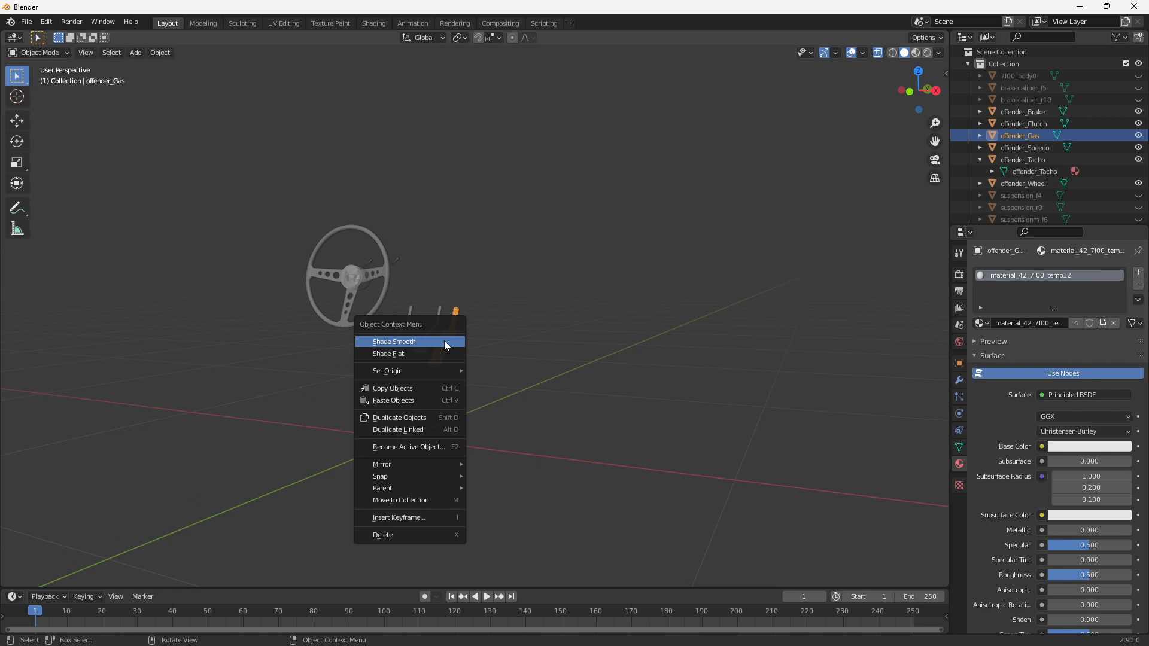
{"action": "mouse_move", "coordinate": [438, 374]}
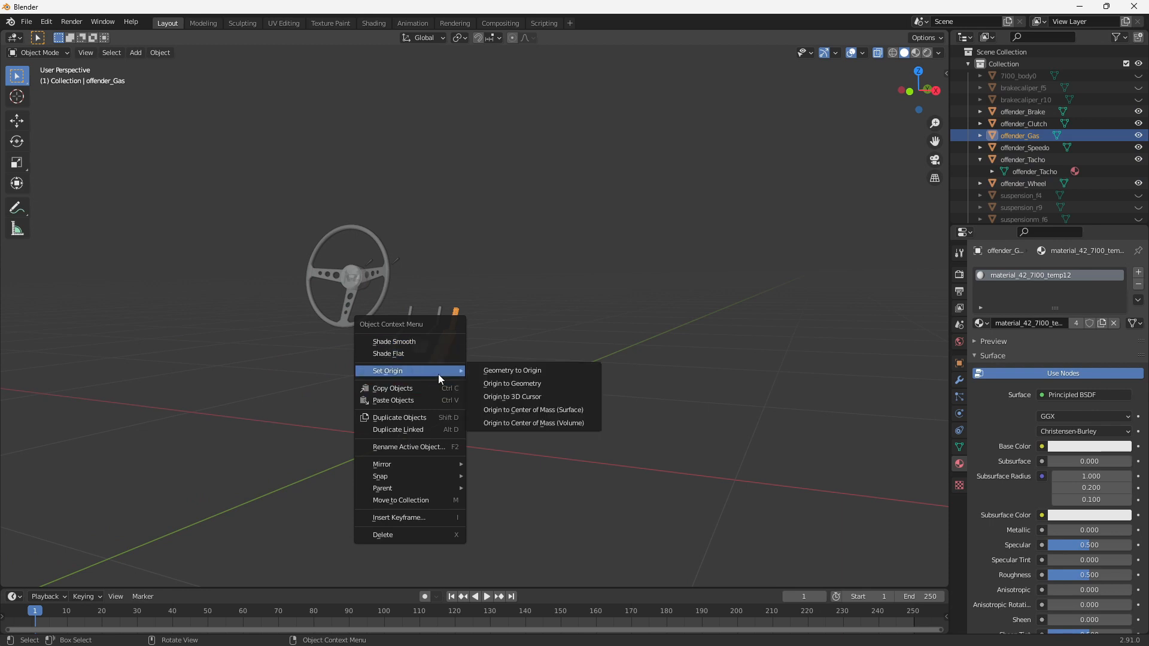
{"action": "left_click", "coordinate": [505, 369]}
{"action": "left_click", "coordinate": [431, 334]}
{"action": "right_click", "coordinate": [431, 334]}
{"action": "mouse_move", "coordinate": [433, 330]}
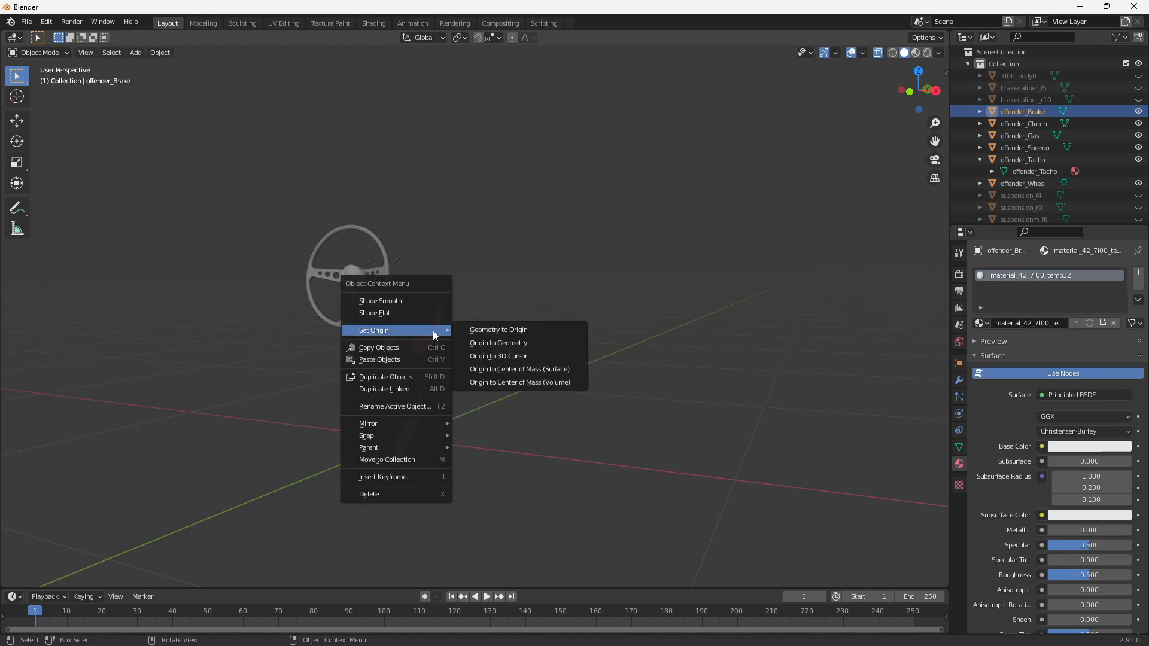
{"action": "left_click", "coordinate": [510, 336]}
{"action": "left_click", "coordinate": [400, 330]}
{"action": "right_click", "coordinate": [399, 330]}
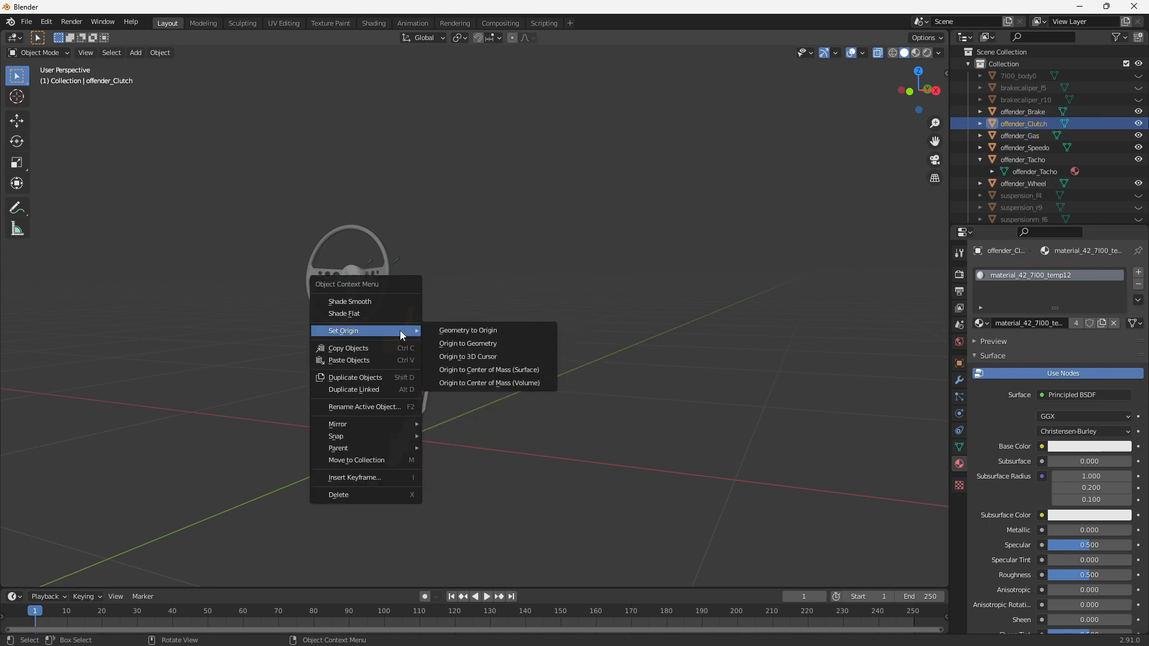
{"action": "left_click", "coordinate": [476, 333]}
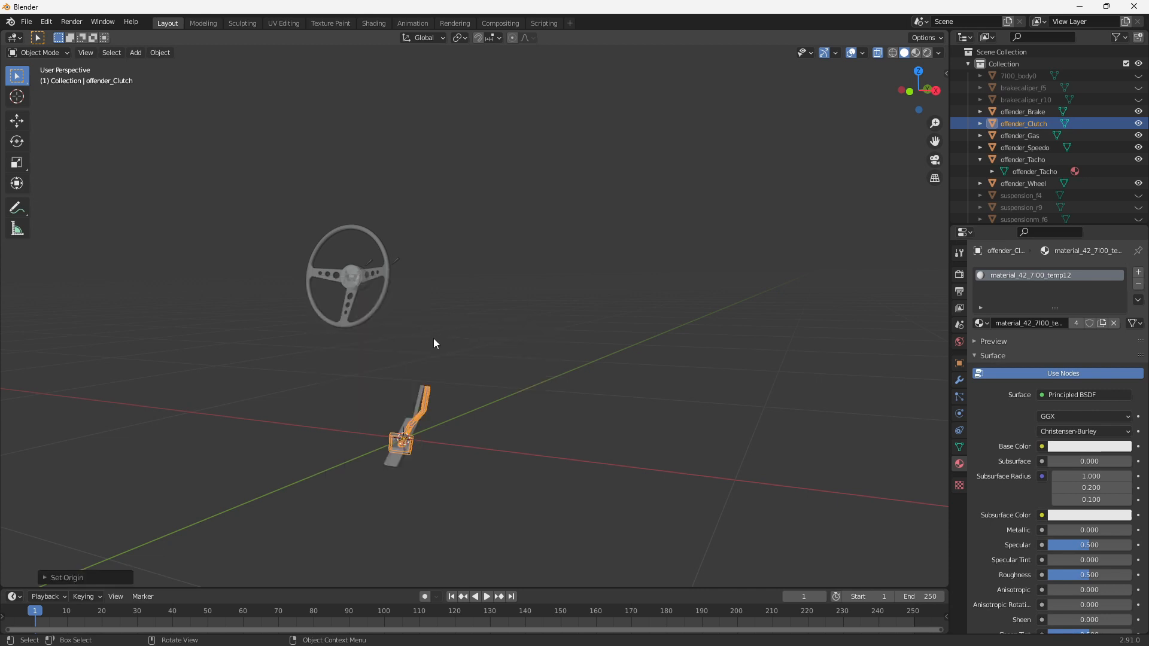
Step: Set Geometry to Origin for each of the needles offender_Speedo and offender_Tacho
{"action": "left_click", "coordinate": [394, 261]}
{"action": "right_click", "coordinate": [394, 261]}
{"action": "mouse_move", "coordinate": [393, 261]}
{"action": "left_click", "coordinate": [497, 260]}
{"action": "middle_click_drag", "start_coordinate": [497, 261], "coordinate": [420, 267]}
{"action": "left_click", "coordinate": [351, 254]}
{"action": "right_click", "coordinate": [351, 253]}
{"action": "mouse_move", "coordinate": [351, 254]}
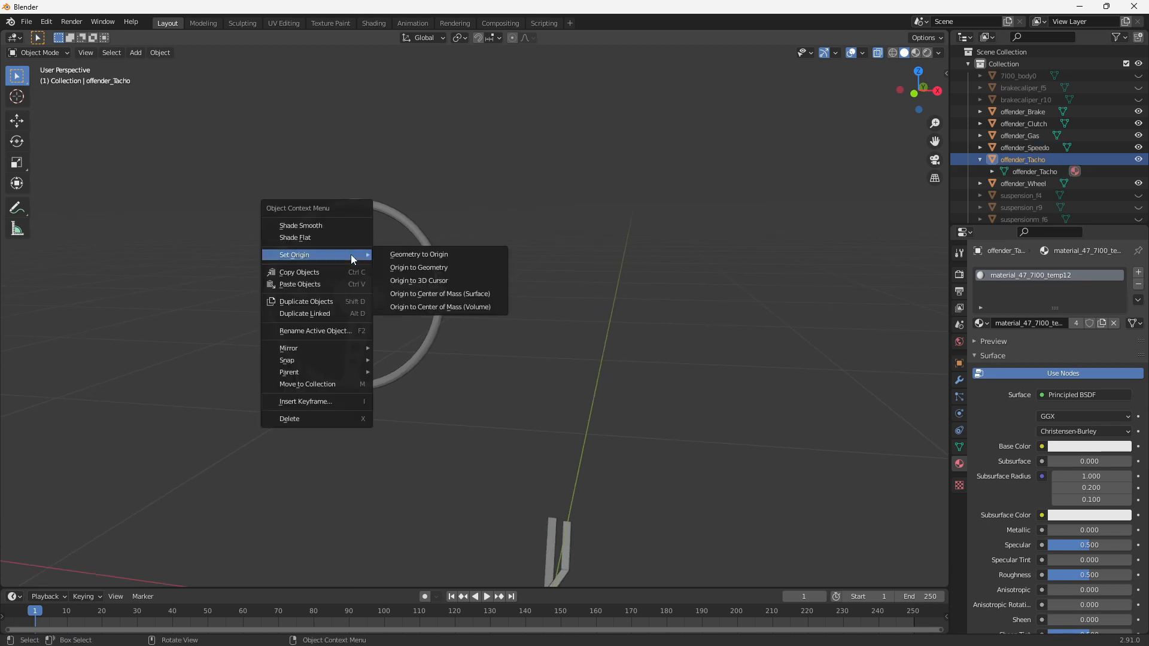
{"action": "left_click", "coordinate": [443, 256]}
Step: Set Geometry to Origin for the steering wheel offender_Wheel
{"action": "left_click", "coordinate": [426, 290]}
{"action": "right_click", "coordinate": [426, 290]}
{"action": "mouse_move", "coordinate": [444, 292]}
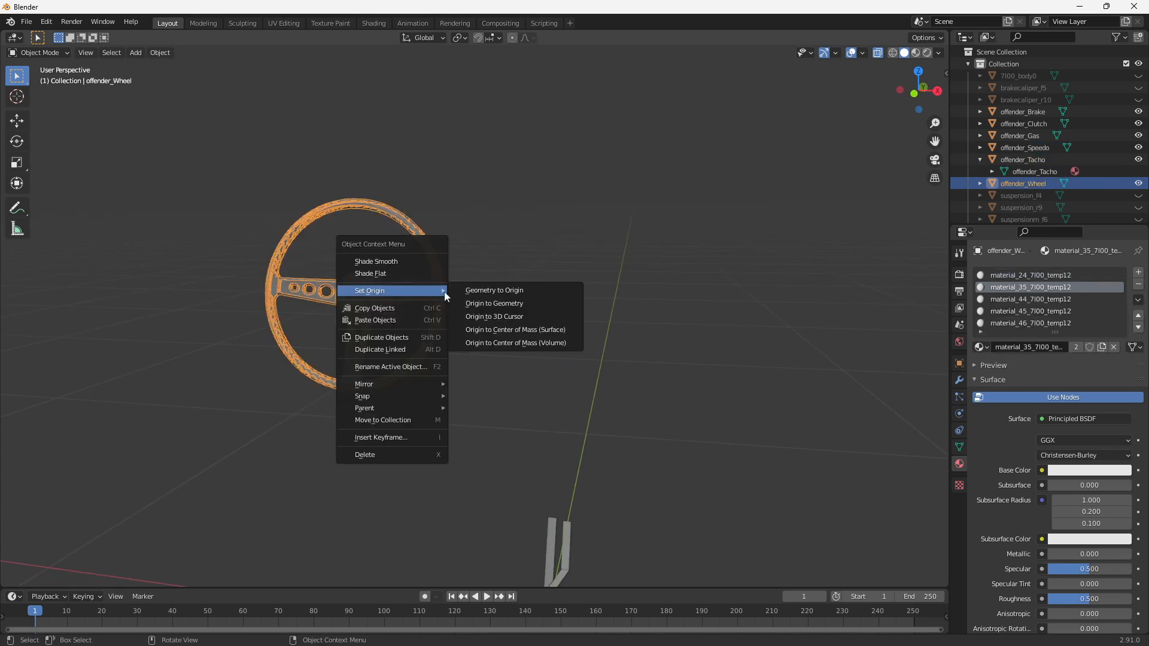
{"action": "left_click", "coordinate": [490, 289]}
Step: Hide the brake, clutch, gas, speedo and tacho objects so that only offender_Wheel stays displayed
{"action": "scroll", "coordinate": [529, 305], "scroll_direction": "down", "scroll_amount": 2}
{"action": "middle_click_drag", "start_coordinate": [531, 306], "coordinate": [652, 290], "text": "shift"}
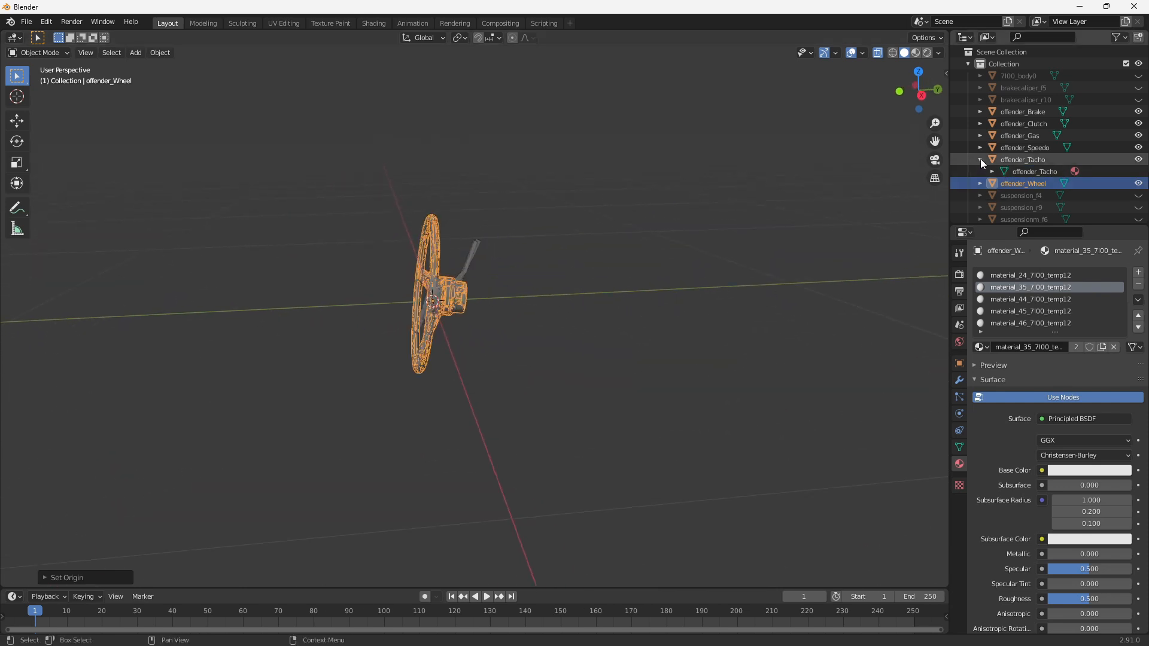
{"action": "left_click", "coordinate": [981, 160]}
{"action": "middle_click_drag", "start_coordinate": [734, 244], "coordinate": [726, 236]}
{"action": "scroll", "coordinate": [725, 237], "scroll_direction": "up", "scroll_amount": 4}
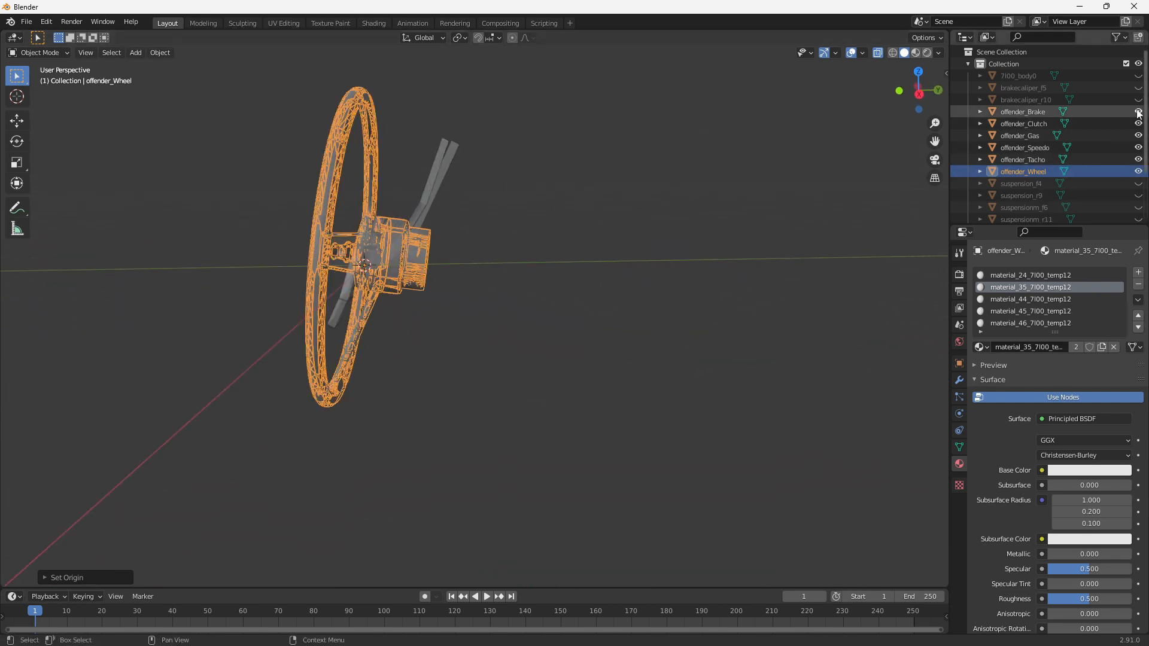
{"action": "left_click_drag", "start_coordinate": [1138, 112], "coordinate": [1138, 159]}
{"action": "middle_click_drag", "start_coordinate": [430, 231], "coordinate": [559, 228], "text": "shift"}
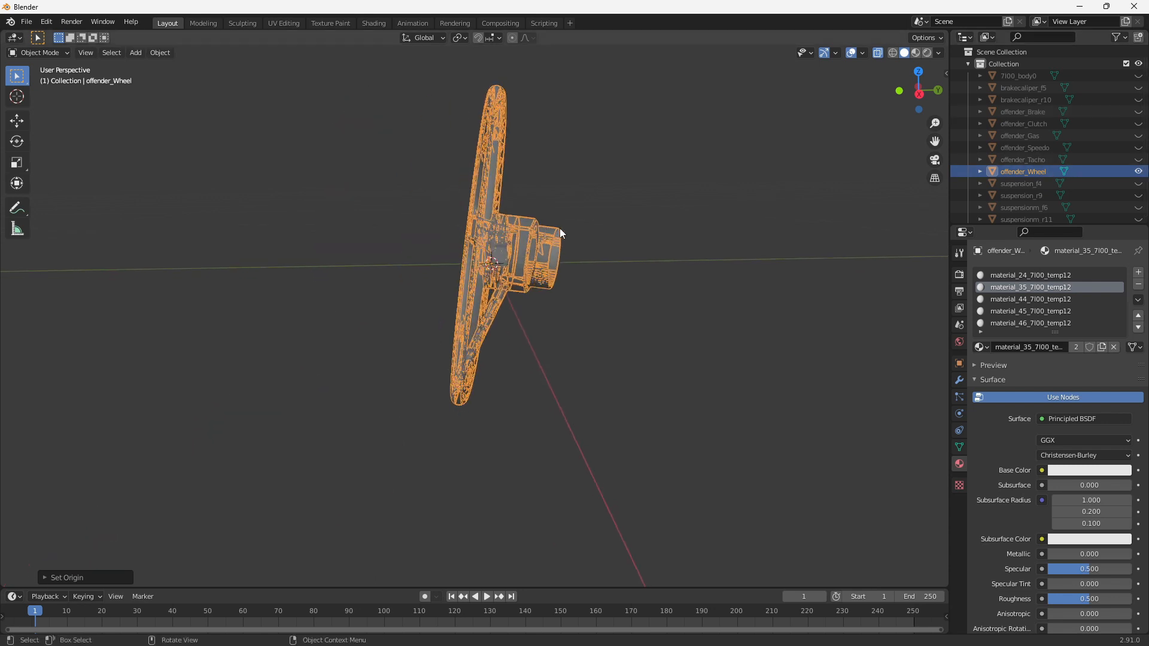
Step: Rotate the steering wheel about the X axis in the right orthographic view until its rim lies flat
{"action": "left_click", "coordinate": [920, 94]}
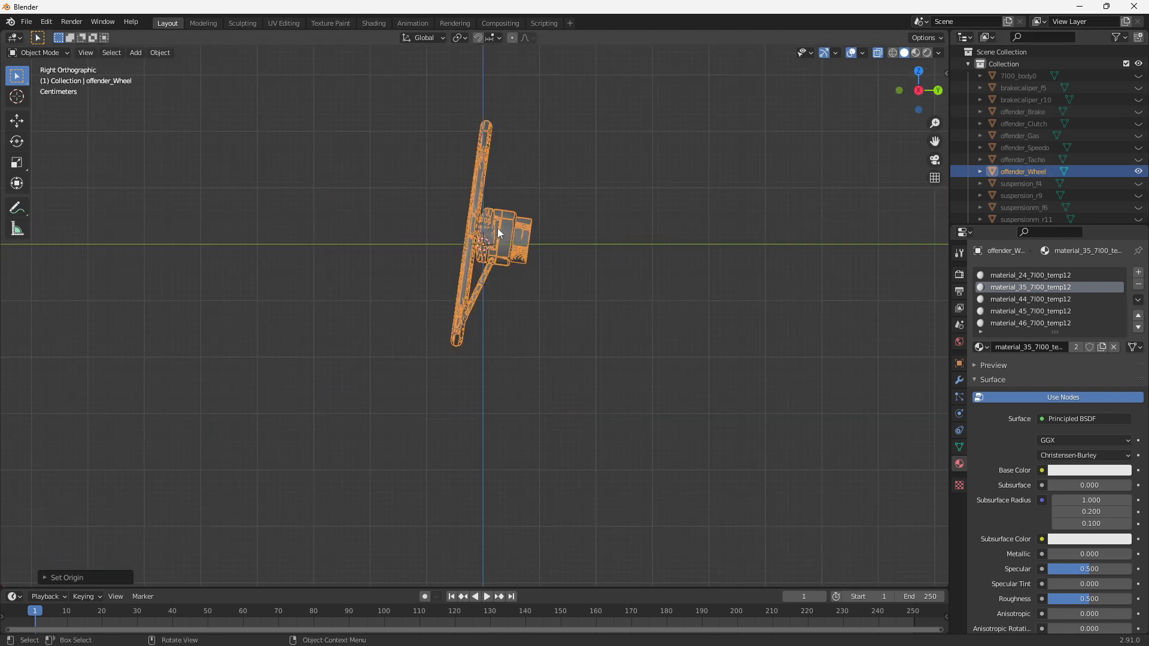
{"action": "left_click", "coordinate": [18, 141]}
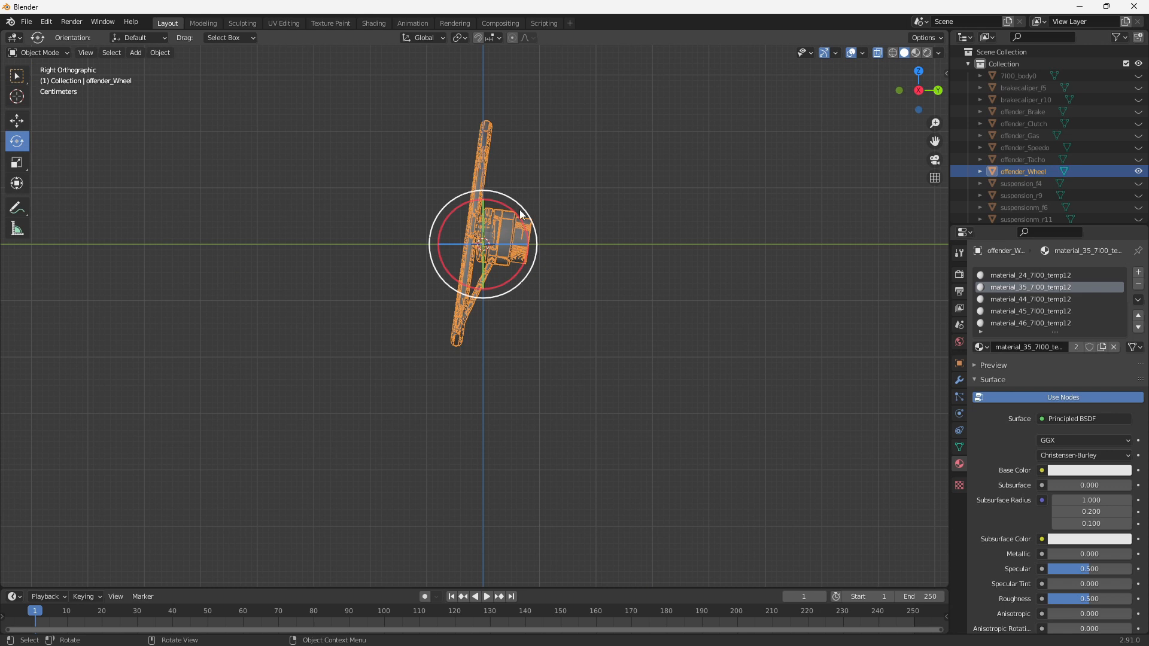
{"action": "left_click_drag", "start_coordinate": [516, 214], "coordinate": [526, 286]}
{"action": "left_click", "coordinate": [876, 53]}
{"action": "scroll", "coordinate": [644, 171], "scroll_direction": "up", "scroll_amount": 4}
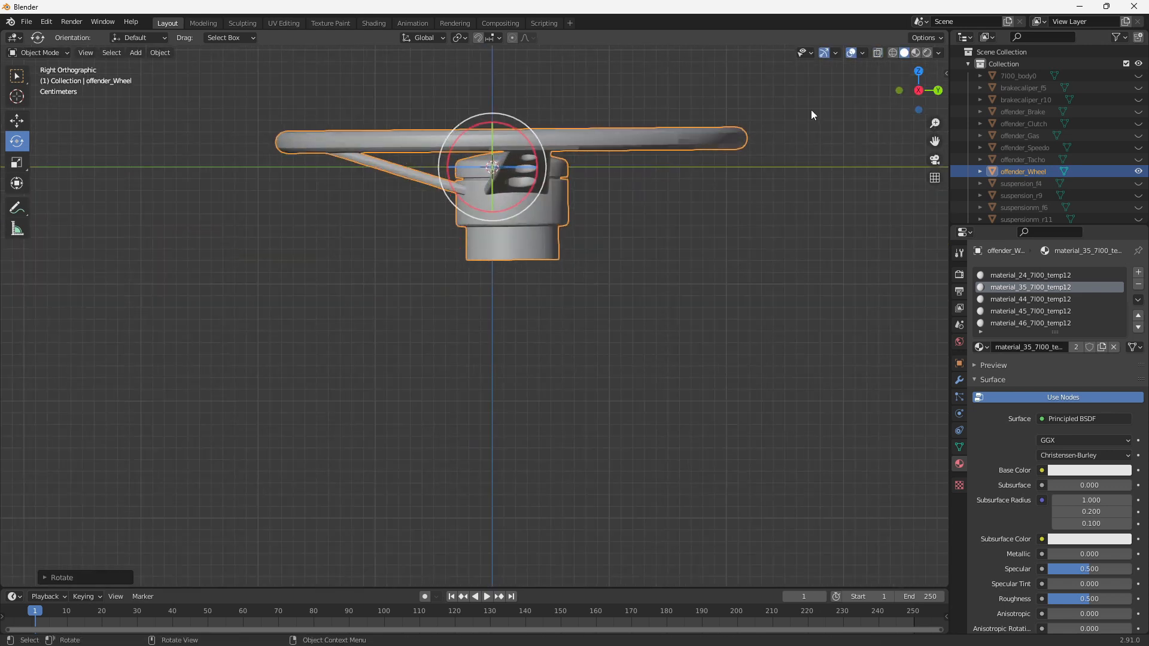
{"action": "left_click", "coordinate": [877, 52]}
{"action": "left_click_drag", "start_coordinate": [536, 184], "coordinate": [531, 178]}
Step: Lower offender_Wheel along Z until its rim is centred on the Y axis line, and apply all transforms
{"action": "left_click", "coordinate": [17, 122]}
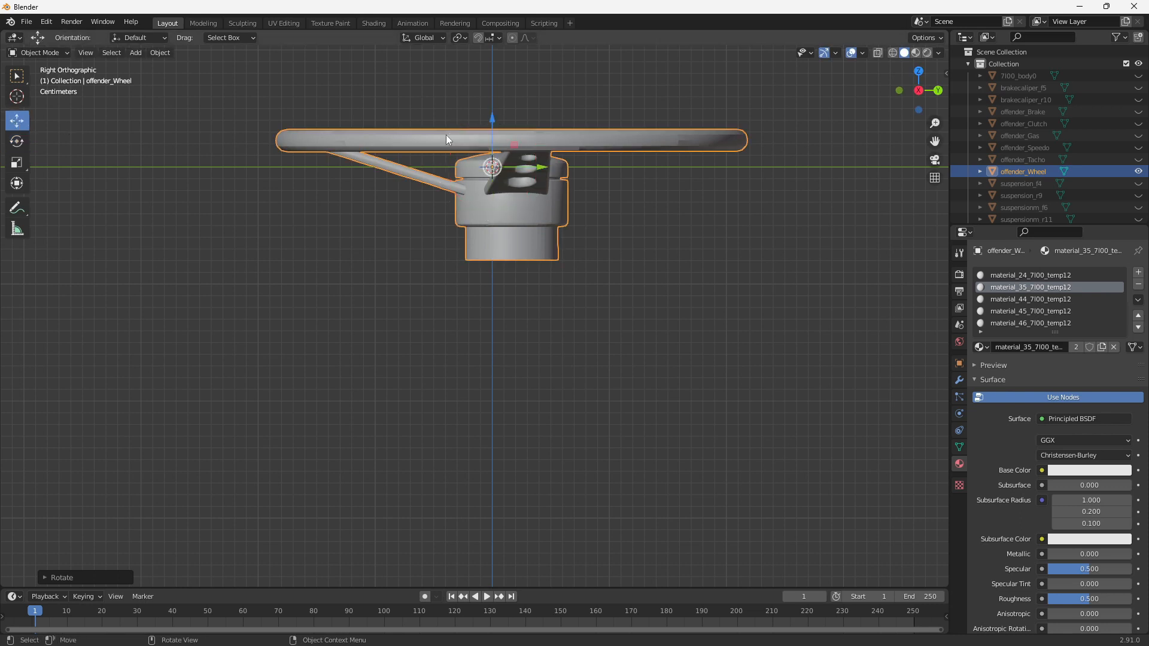
{"action": "left_click_drag", "start_coordinate": [491, 121], "coordinate": [492, 149]}
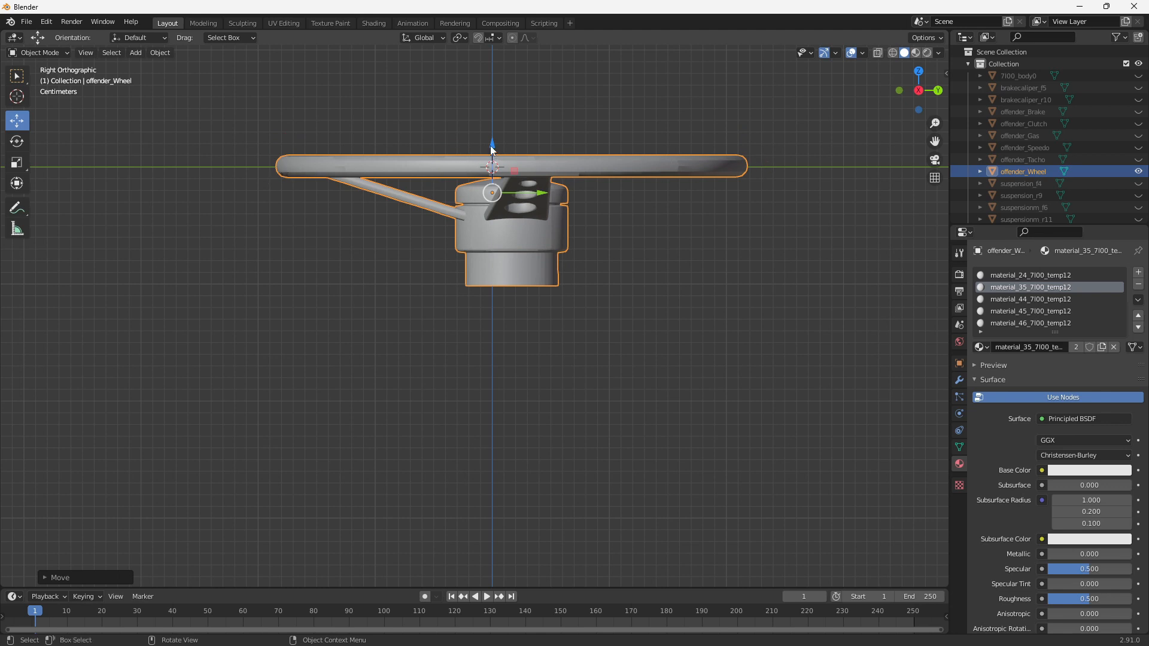
{"action": "left_click_drag", "start_coordinate": [490, 146], "coordinate": [498, 145]}
{"action": "key", "text": "ctrl+a"}
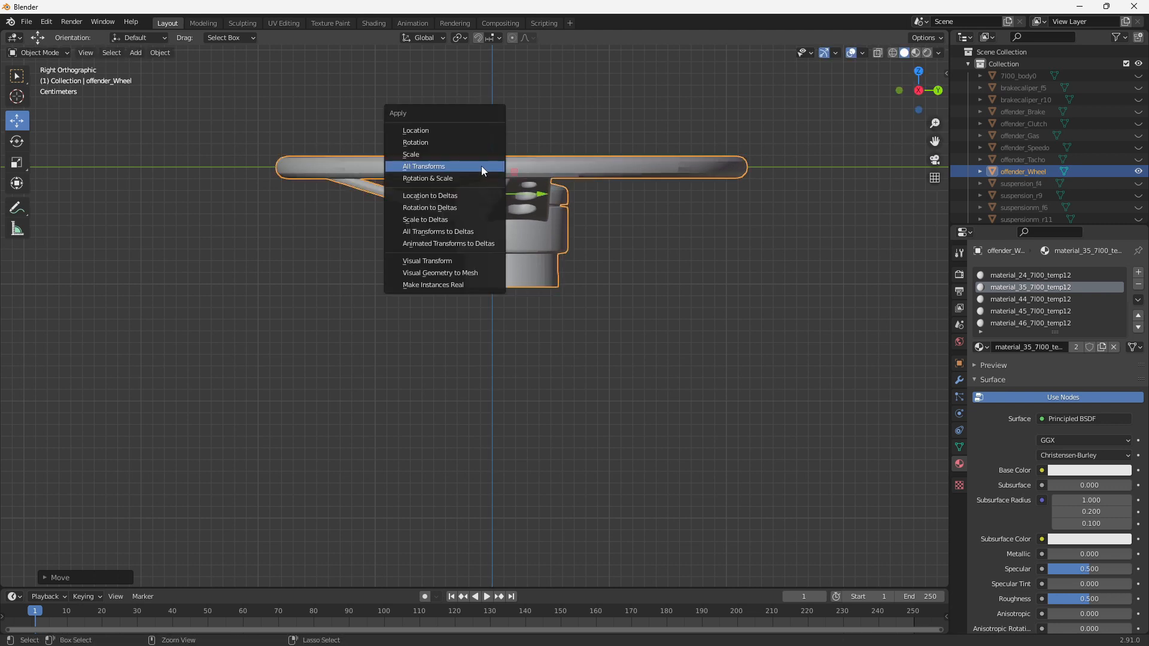
{"action": "left_click", "coordinate": [459, 164]}
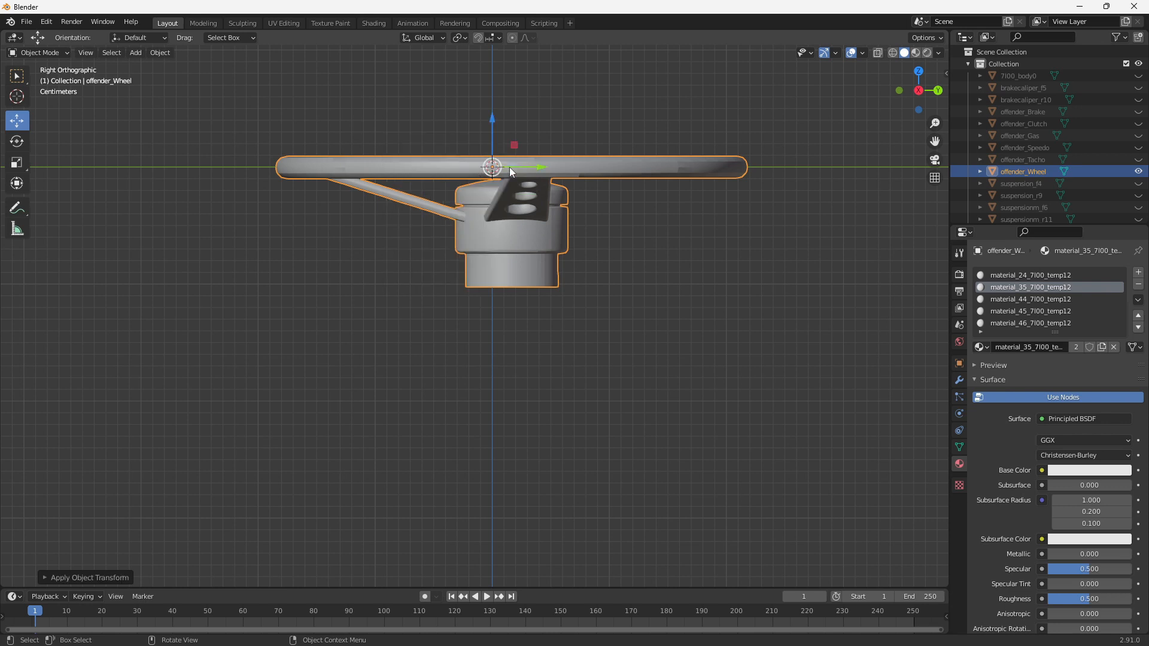
Step: Set the steering wheel's Z rotation to 180° in its object transform properties
{"action": "left_click", "coordinate": [959, 363]}
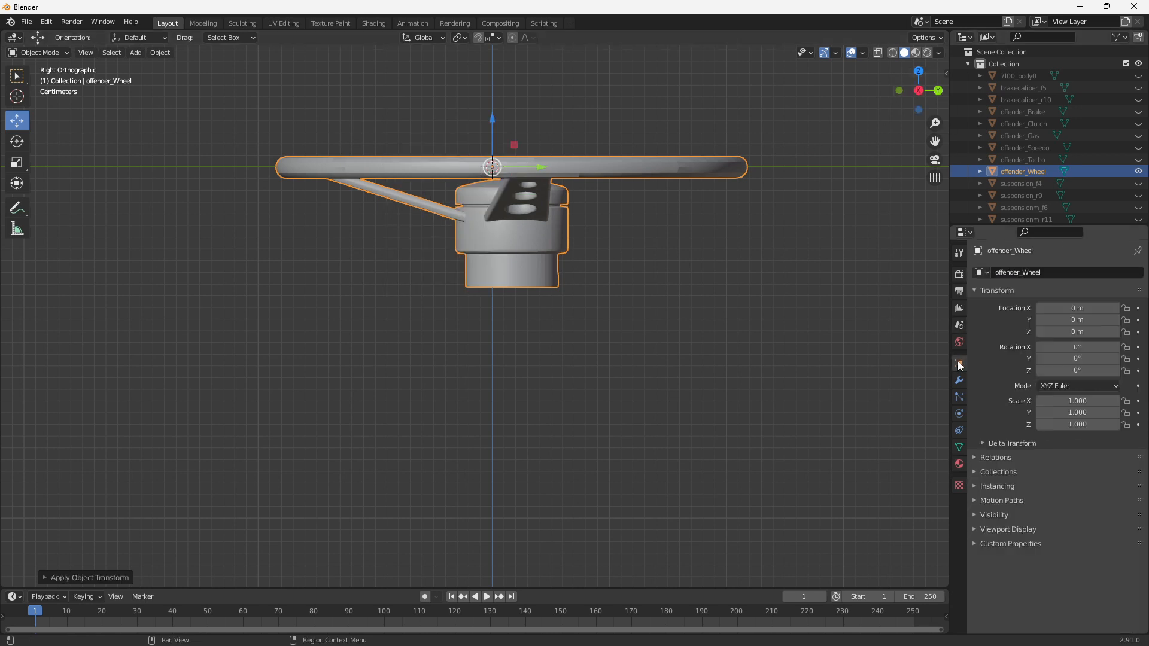
{"action": "left_click", "coordinate": [1067, 370]}
{"action": "type", "text": "180"}
{"action": "key", "text": "Return"}
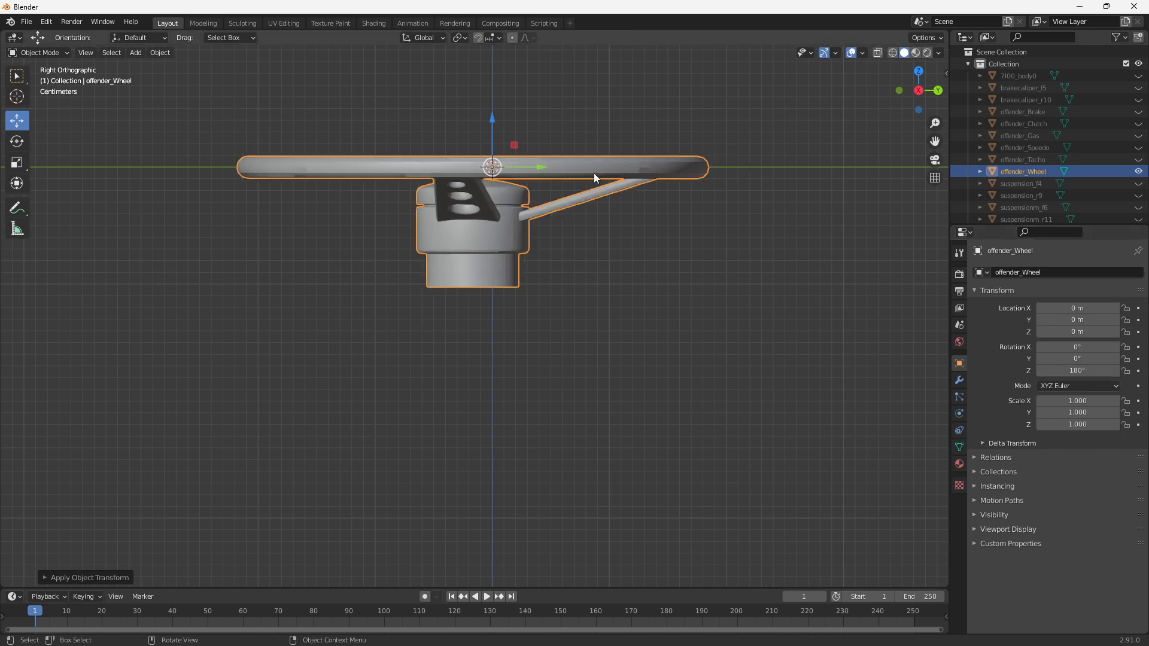
Step: Shift the steering wheel along Y in the top orthographic view until its rim is centred on the origin, and apply all transforms
{"action": "left_click", "coordinate": [919, 71]}
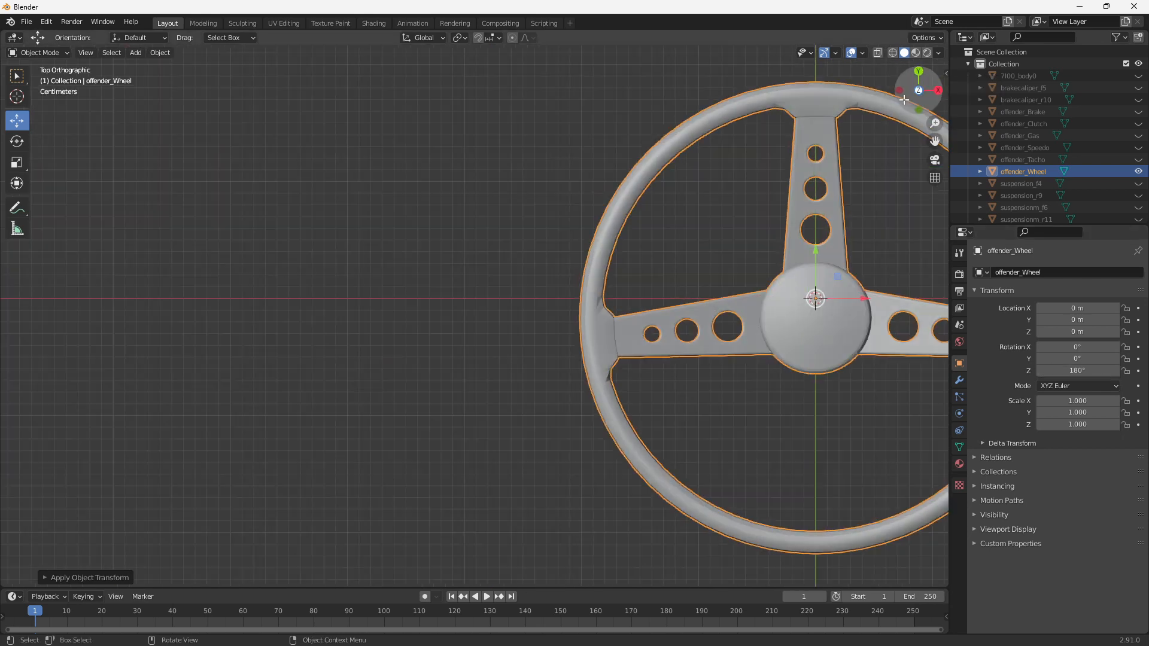
{"action": "middle_click_drag", "start_coordinate": [752, 197], "coordinate": [487, 207], "text": "shift"}
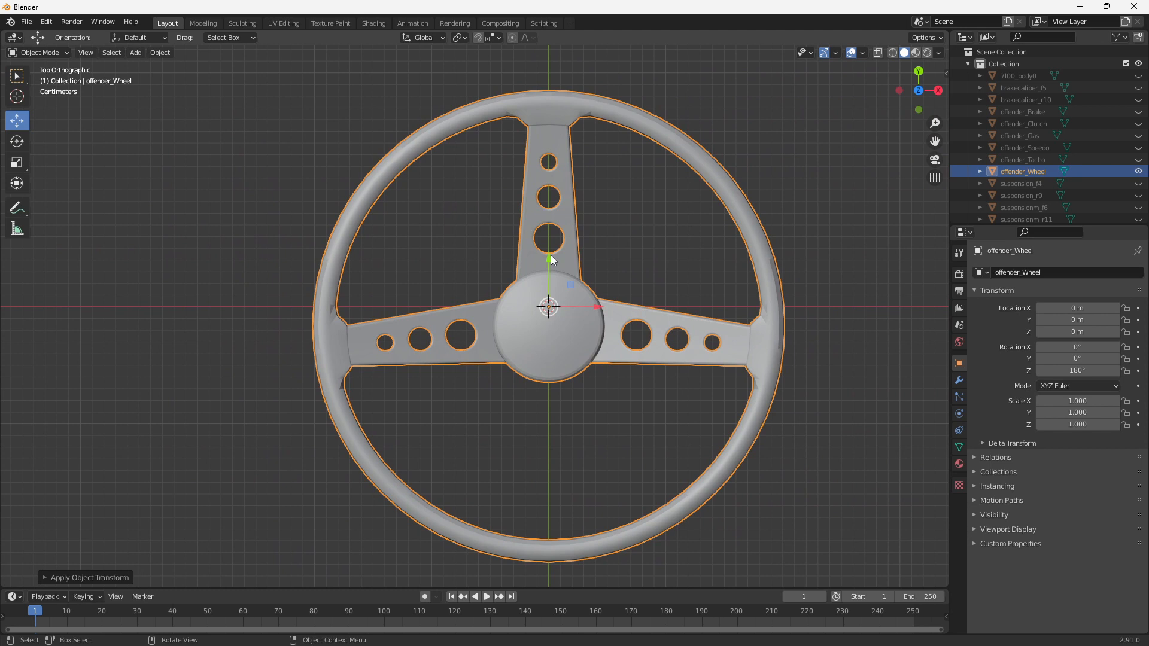
{"action": "left_click_drag", "start_coordinate": [549, 265], "coordinate": [566, 235]}
{"action": "key", "text": "ctrl+a"}
{"action": "left_click", "coordinate": [566, 235]}
Step: Rotate the steering wheel about Z as a trial to check its centring, and undo the rotation
{"action": "left_click", "coordinate": [17, 141]}
{"action": "scroll", "coordinate": [552, 304], "scroll_direction": "down", "scroll_amount": 4}
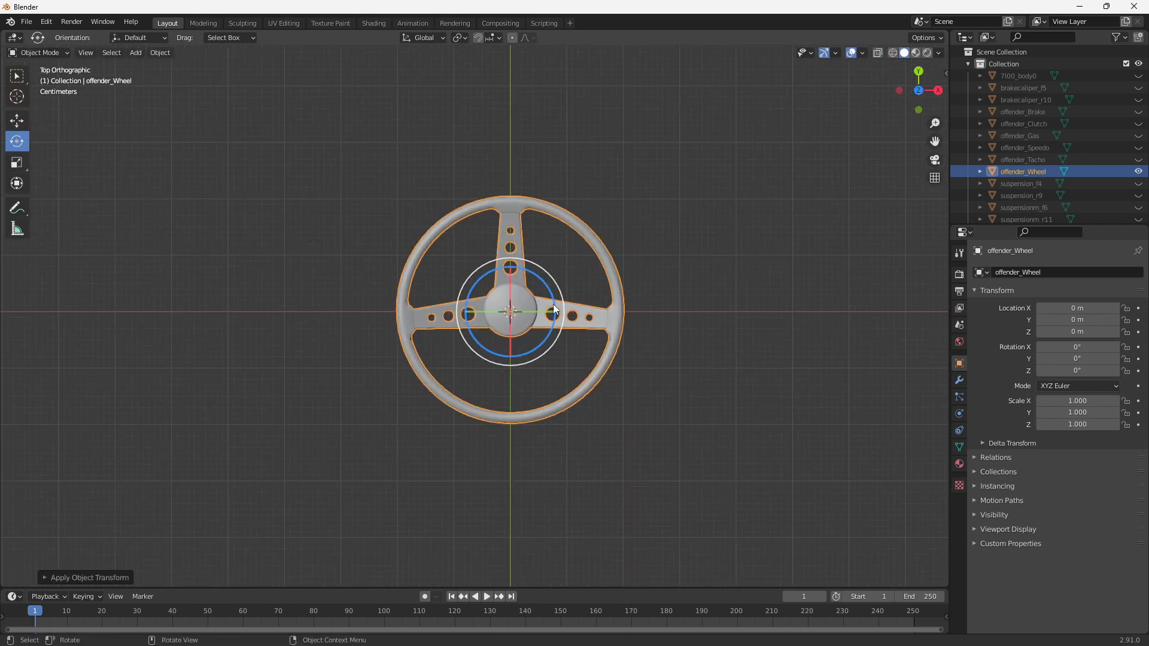
{"action": "left_click_drag", "start_coordinate": [549, 290], "coordinate": [731, 249]}
{"action": "key", "text": "Escape"}
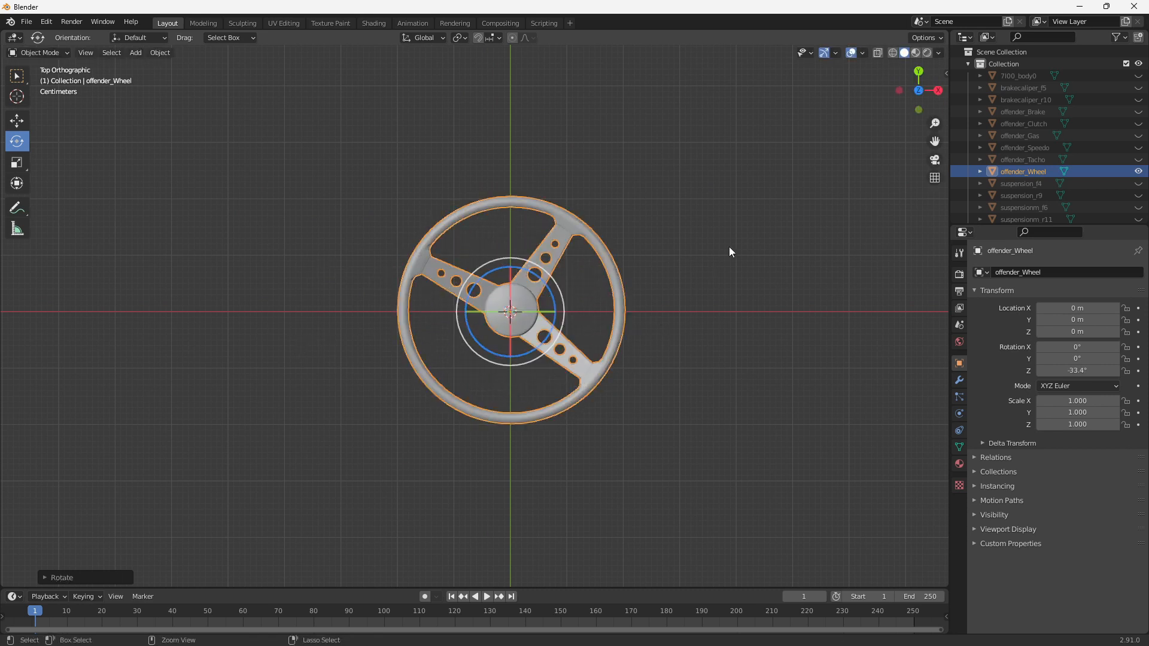
{"action": "scroll", "coordinate": [677, 243], "scroll_direction": "up", "scroll_amount": 3}
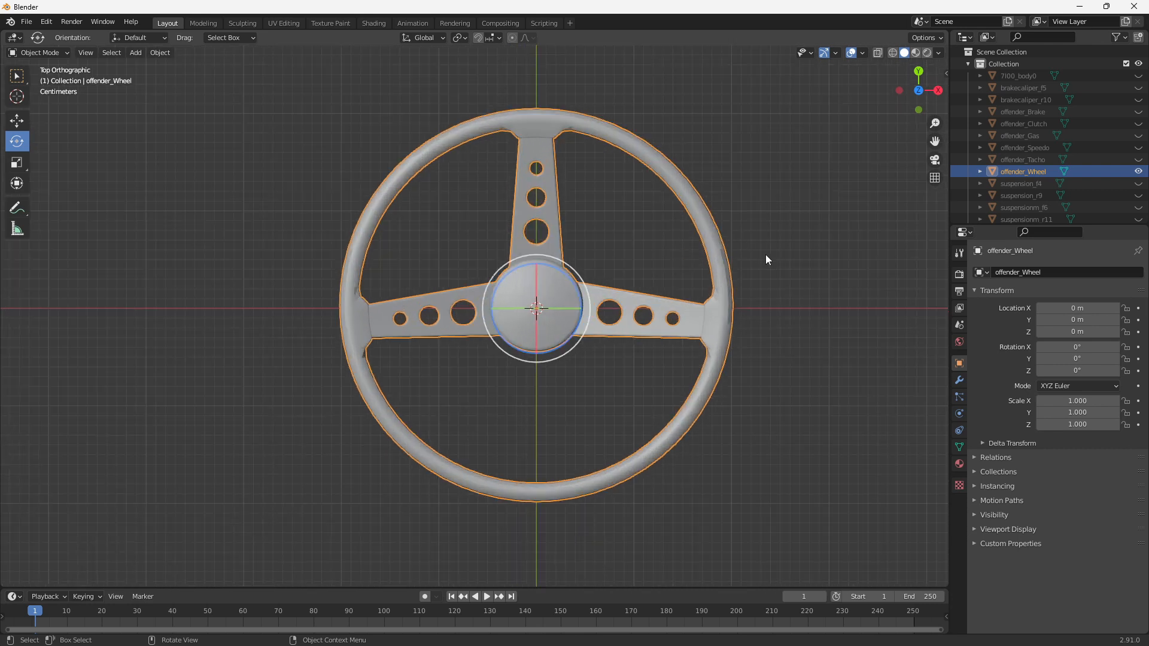
Step: Hide offender_Wheel and display only the offender_Gas pedal
{"action": "middle_click_drag", "start_coordinate": [699, 282], "coordinate": [653, 239]}
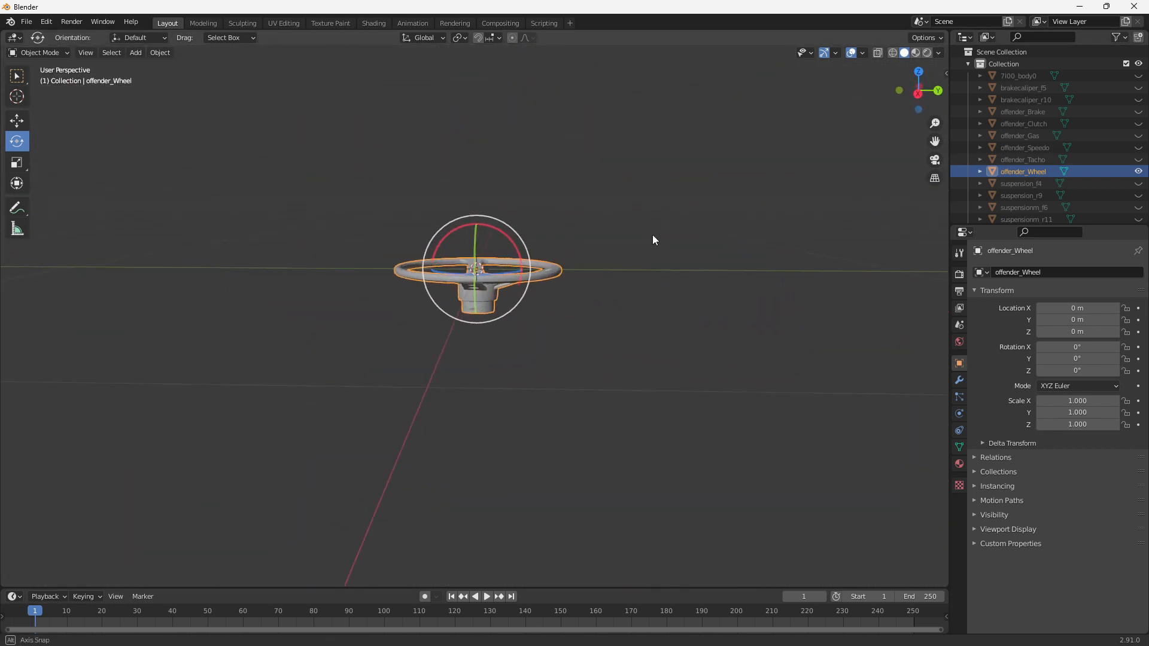
{"action": "left_click", "coordinate": [17, 126]}
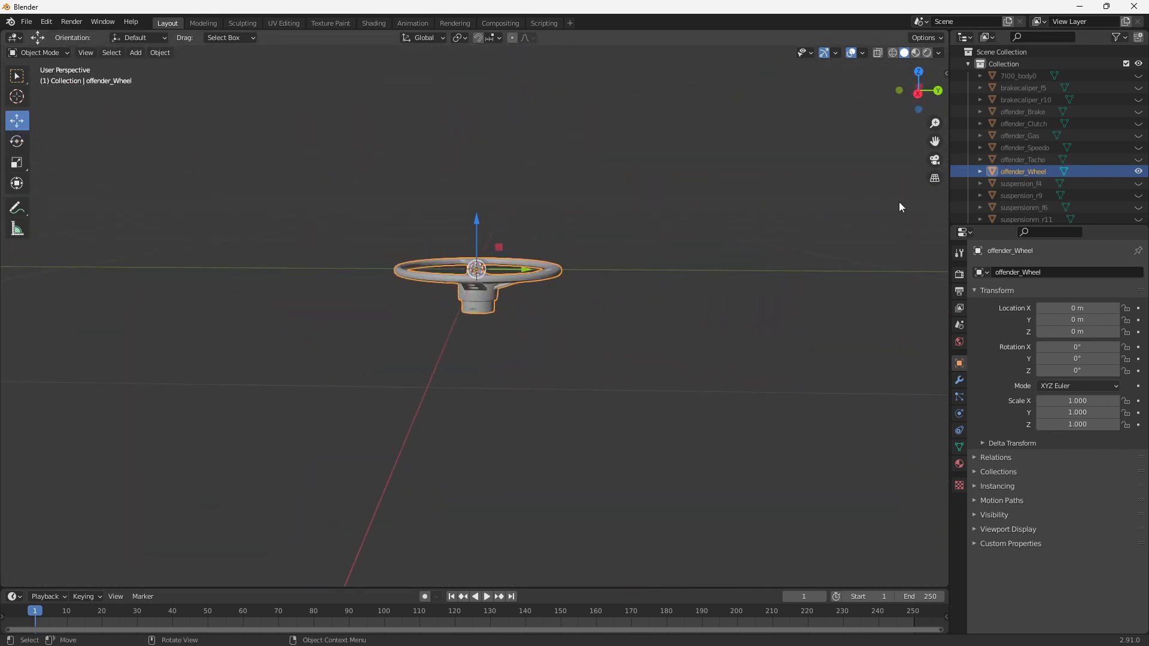
{"action": "left_click", "coordinate": [1138, 171]}
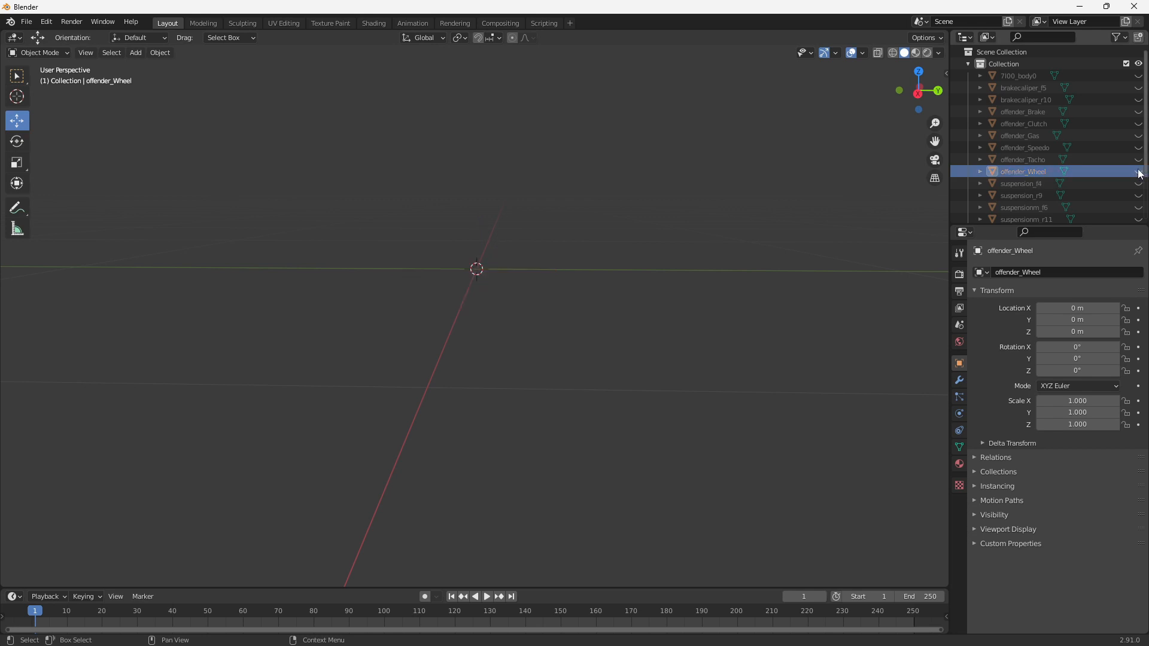
{"action": "left_click", "coordinate": [1139, 159]}
{"action": "middle_click_drag", "start_coordinate": [655, 227], "coordinate": [616, 332]}
{"action": "left_click", "coordinate": [1139, 159]}
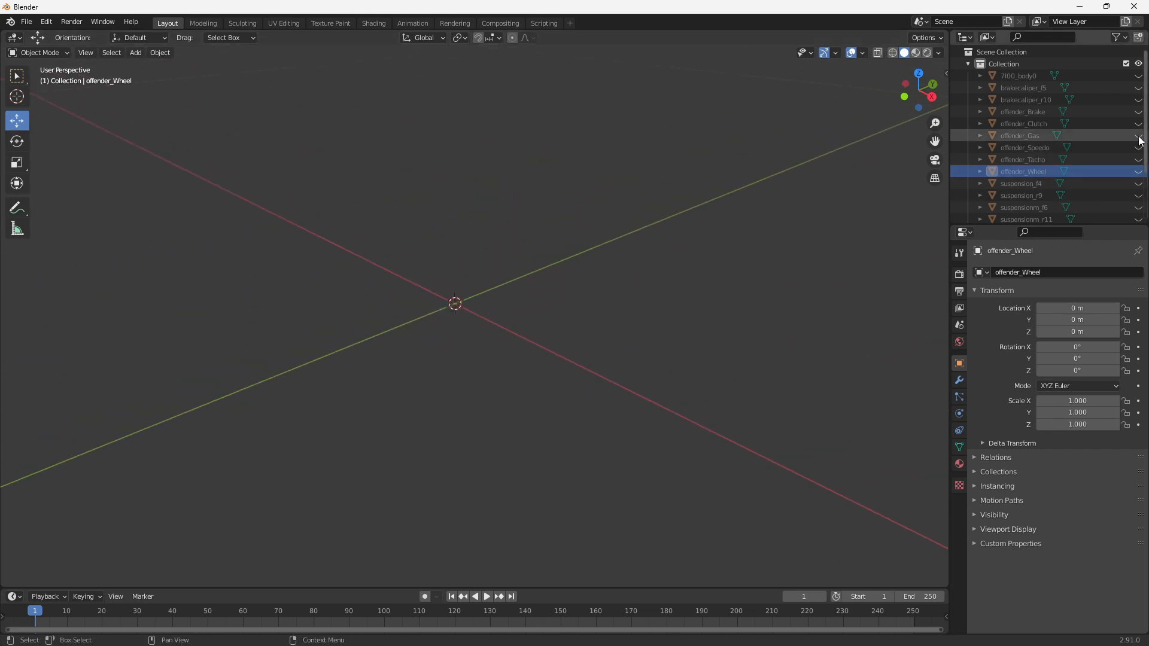
{"action": "left_click", "coordinate": [1139, 135]}
Step: Move offender_Gas about -0.152 m in Z and -0.119 m in Y so its upper arm end sits at the origin
{"action": "middle_click_drag", "start_coordinate": [706, 174], "coordinate": [737, 195]}
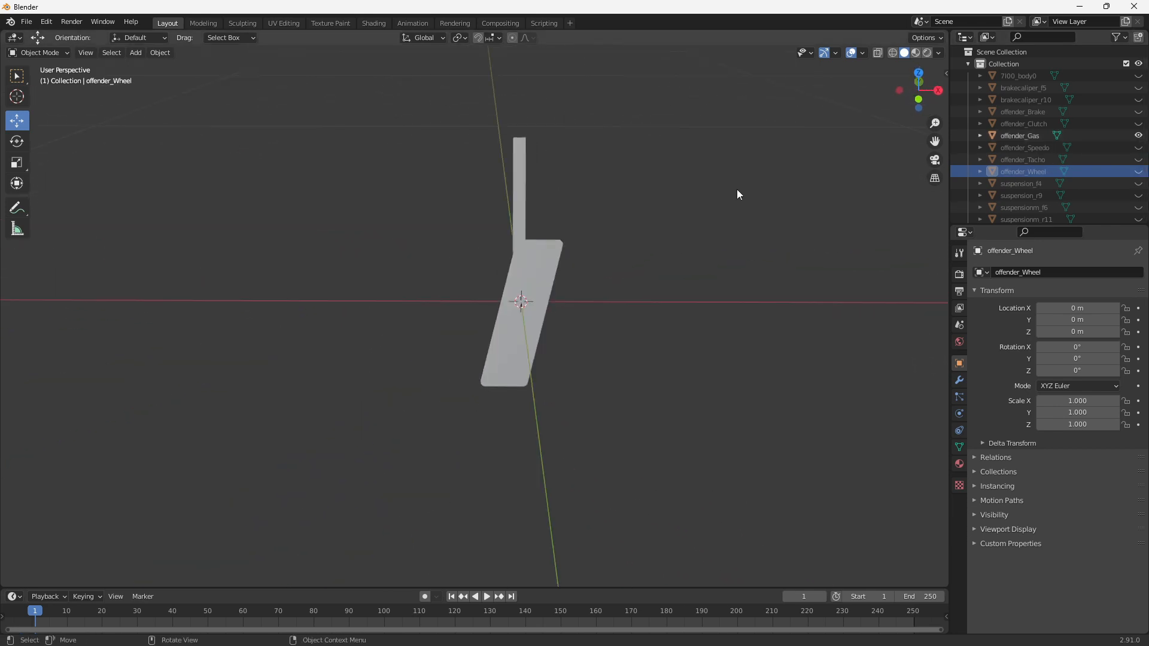
{"action": "left_click", "coordinate": [916, 102]}
{"action": "left_click", "coordinate": [519, 242]}
{"action": "left_click_drag", "start_coordinate": [539, 258], "coordinate": [538, 380]}
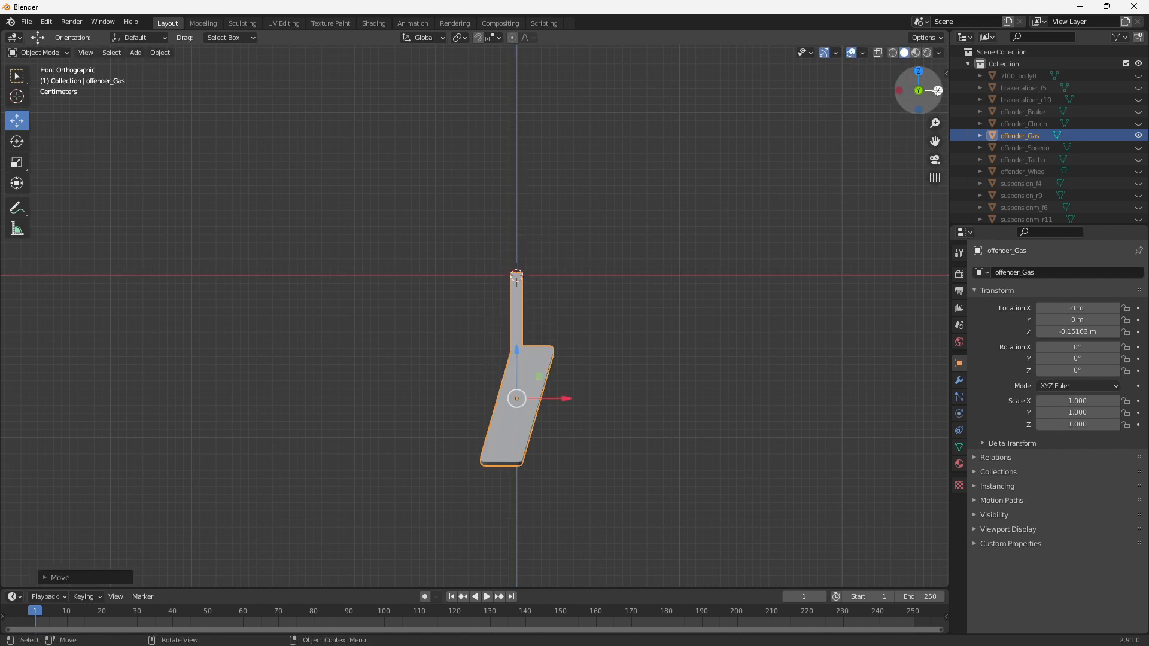
{"action": "left_click", "coordinate": [938, 91]}
{"action": "left_click_drag", "start_coordinate": [475, 395], "coordinate": [370, 397]}
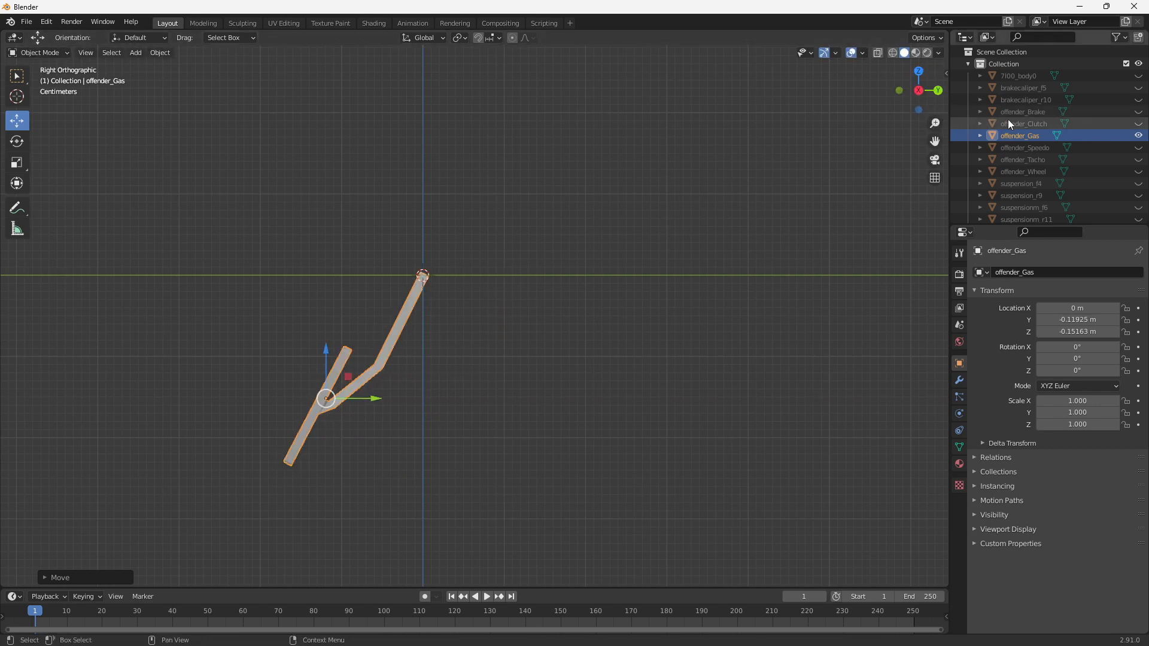
Step: Display the clutch and brake pedals and move offender_Brake about -0.108 m in Y and -0.153 m in Z, placing its arm end at the origin
{"action": "left_click_drag", "start_coordinate": [1138, 124], "coordinate": [1138, 112]}
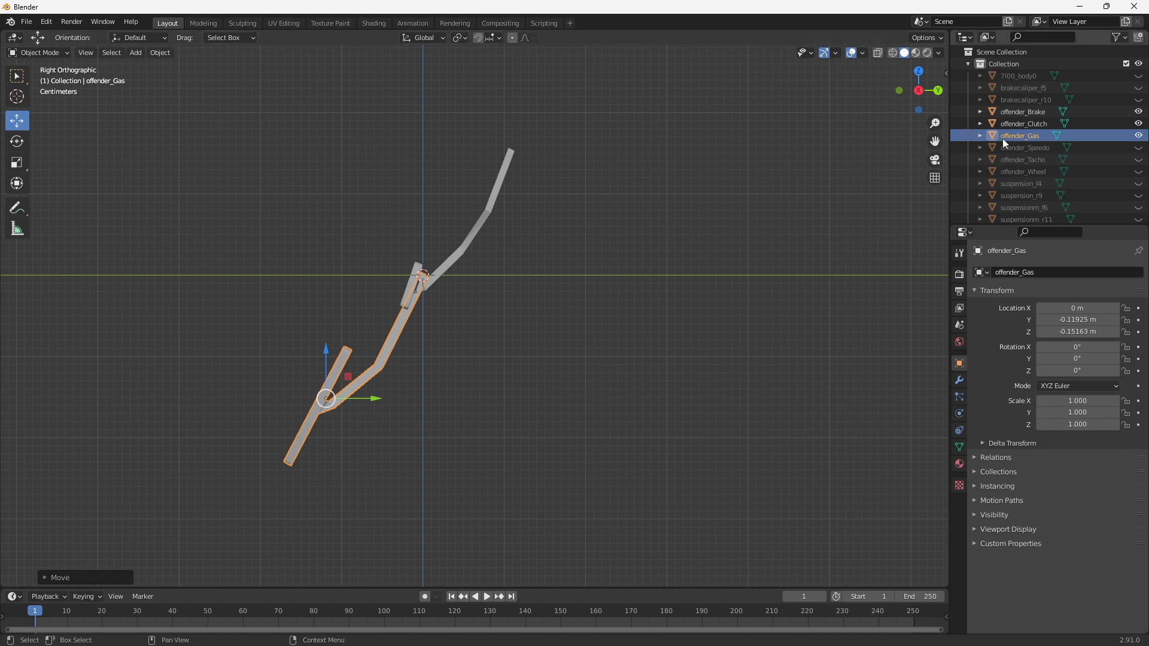
{"action": "left_click", "coordinate": [1017, 125]}
{"action": "left_click", "coordinate": [1032, 114]}
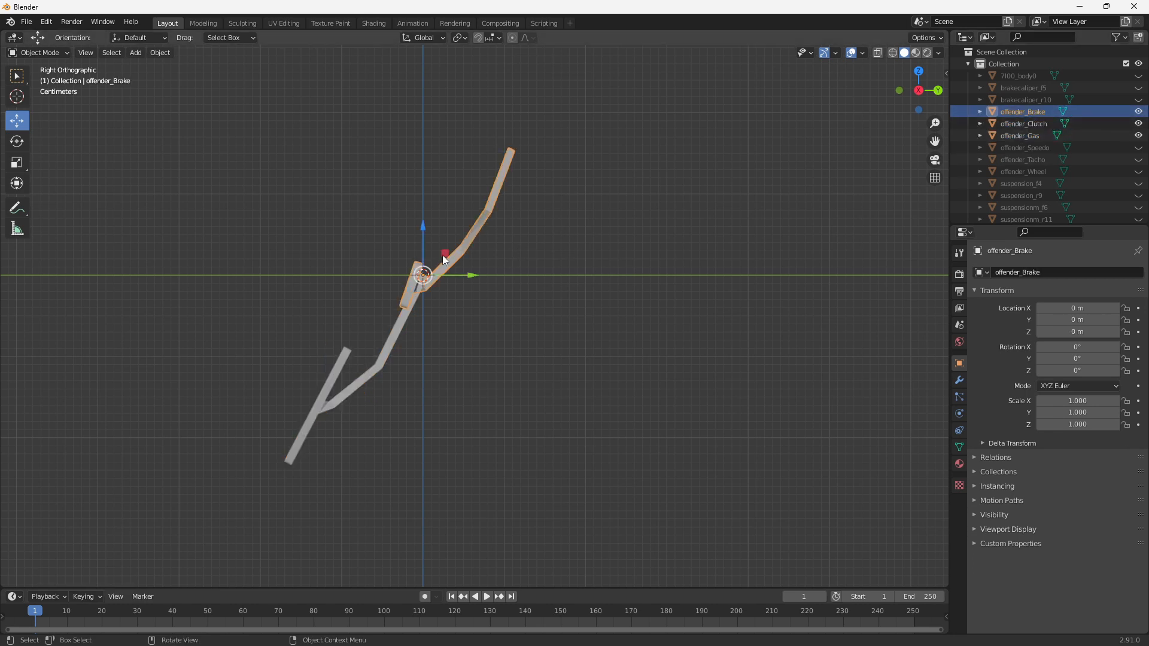
{"action": "key", "text": "g"}
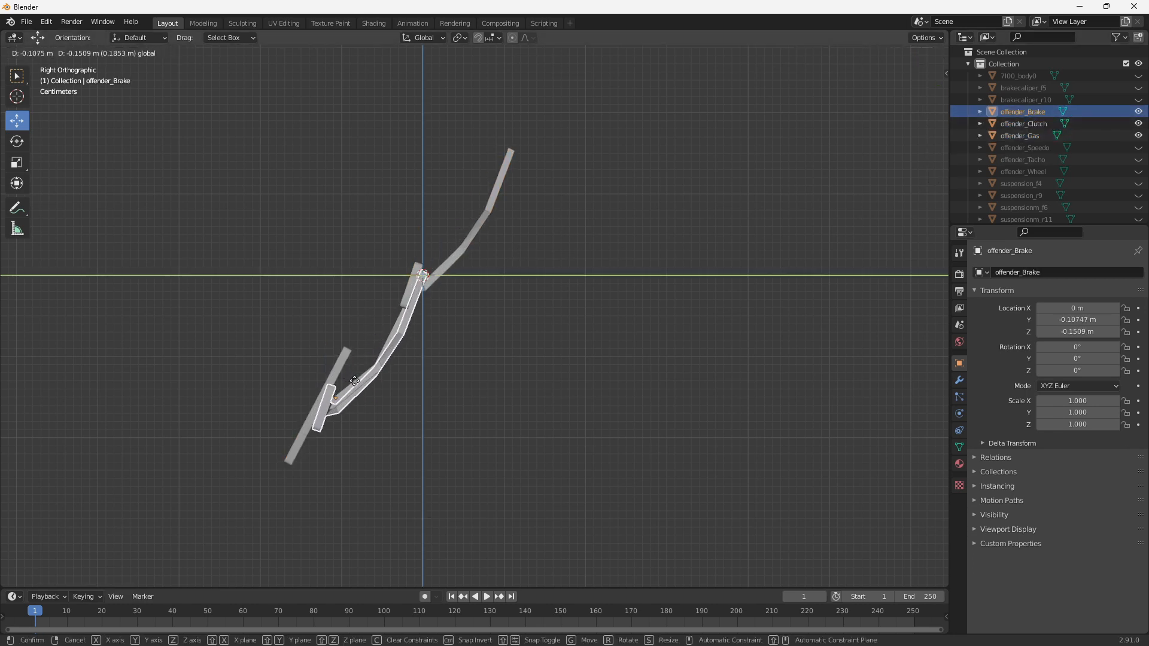
{"action": "left_click", "coordinate": [353, 381]}
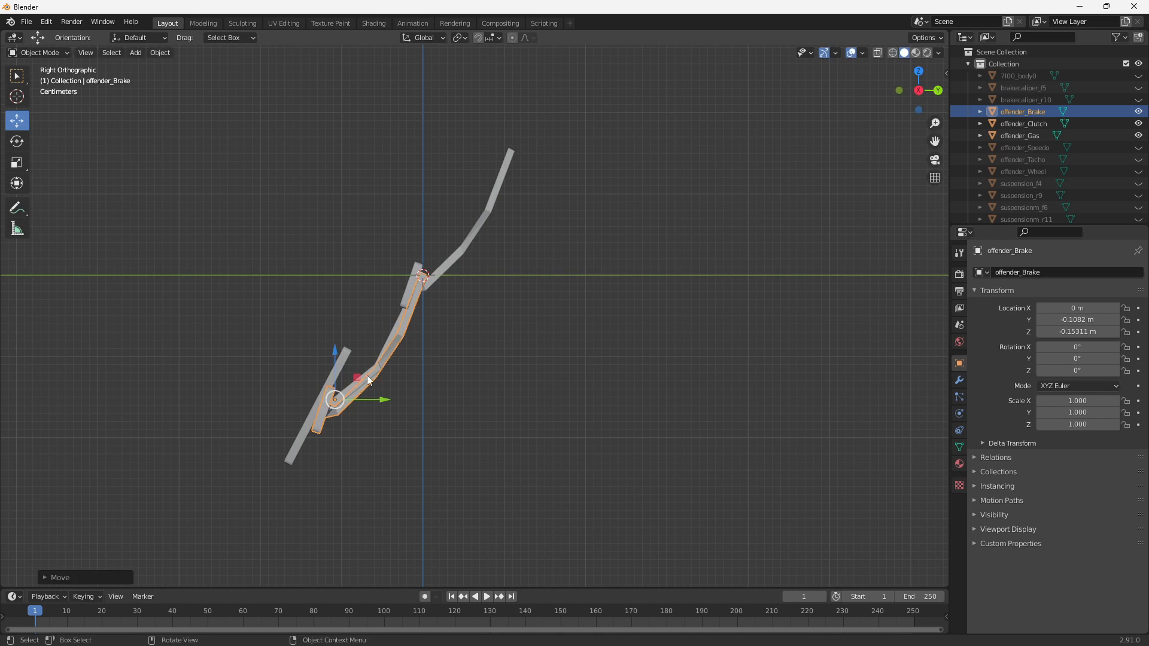
Step: Move offender_Clutch about -0.107 m in Y and -0.154 m in Z so its arm end meets the origin
{"action": "left_click", "coordinate": [1034, 135]}
{"action": "left_click", "coordinate": [475, 234]}
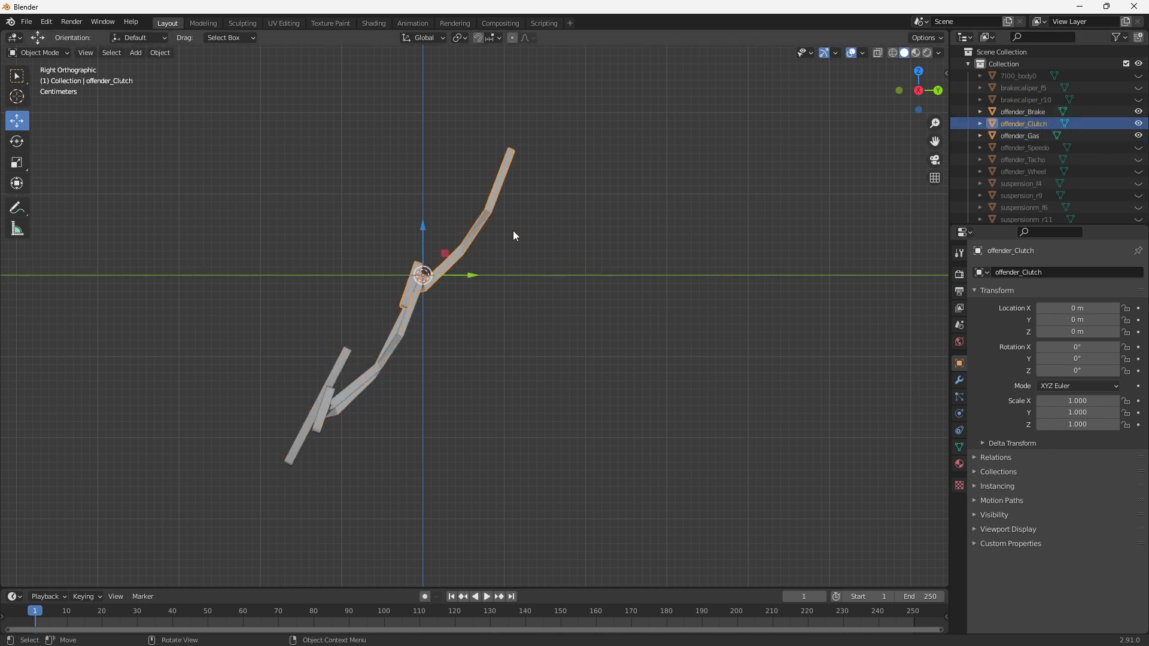
{"action": "left_click_drag", "start_coordinate": [444, 256], "coordinate": [357, 380]}
Step: Shift the clutch and brake pedals about -0.028 m along X in the front view so their upper arms line up with the origin
{"action": "left_click", "coordinate": [899, 91]}
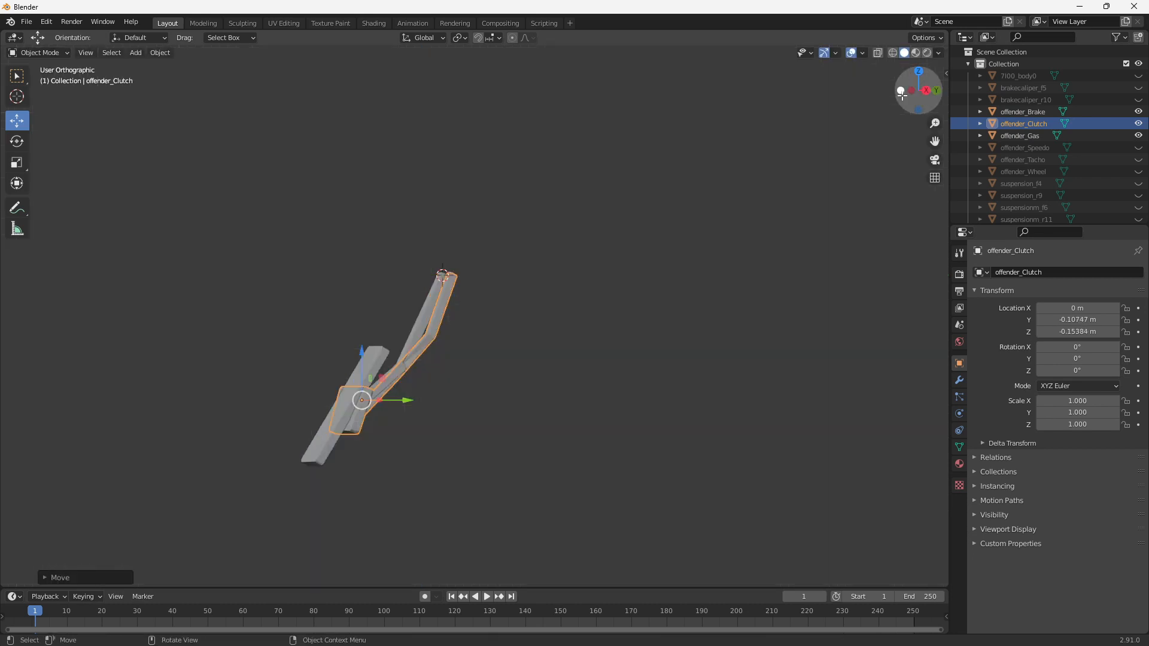
{"action": "left_click_drag", "start_coordinate": [568, 396], "coordinate": [539, 400]}
{"action": "left_click", "coordinate": [544, 318]}
Step: Apply all transforms to each of offender_Gas, offender_Clutch and offender_Brake
{"action": "left_click", "coordinate": [1025, 135]}
{"action": "key", "text": "ctrl+a"}
{"action": "left_click", "coordinate": [572, 273]}
{"action": "left_click", "coordinate": [1041, 123]}
{"action": "key", "text": "ctrl+a"}
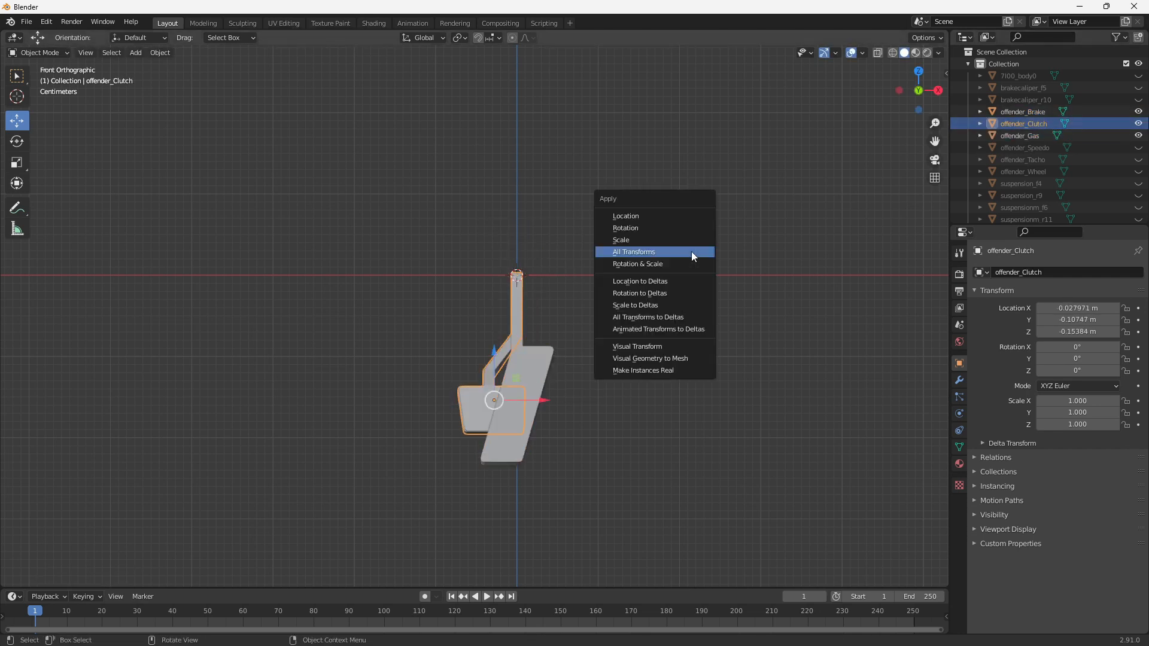
{"action": "left_click", "coordinate": [691, 251]}
{"action": "left_click", "coordinate": [1007, 113]}
{"action": "key", "text": "ctrl+a"}
{"action": "left_click", "coordinate": [597, 281]}
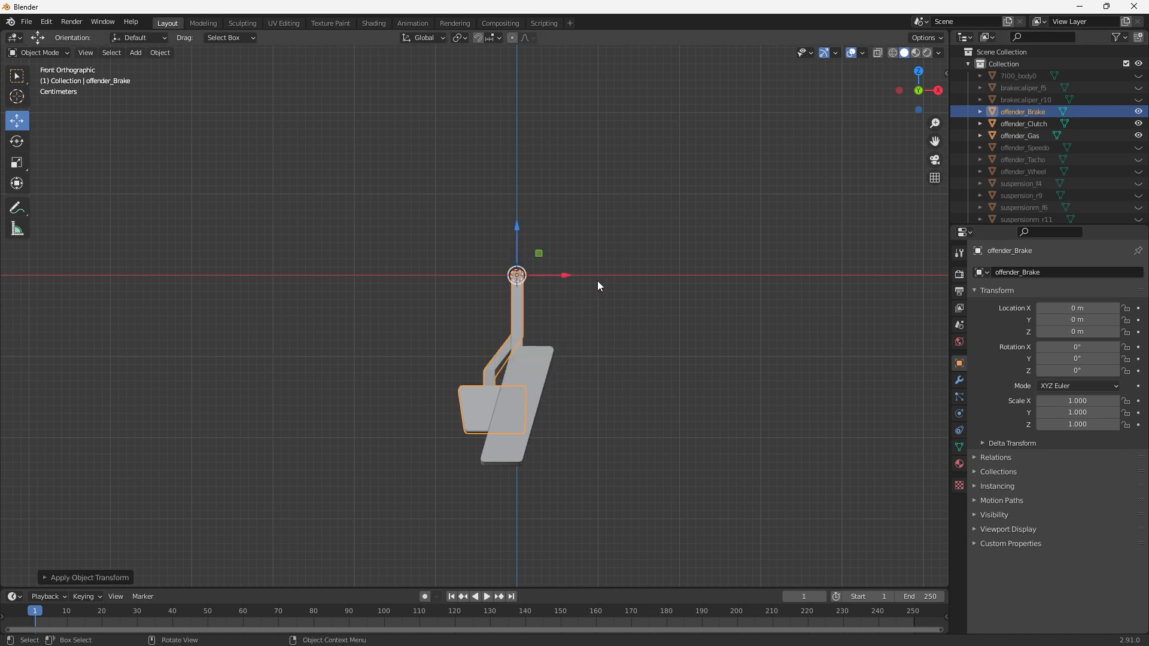
{"action": "left_click", "coordinate": [689, 203]}
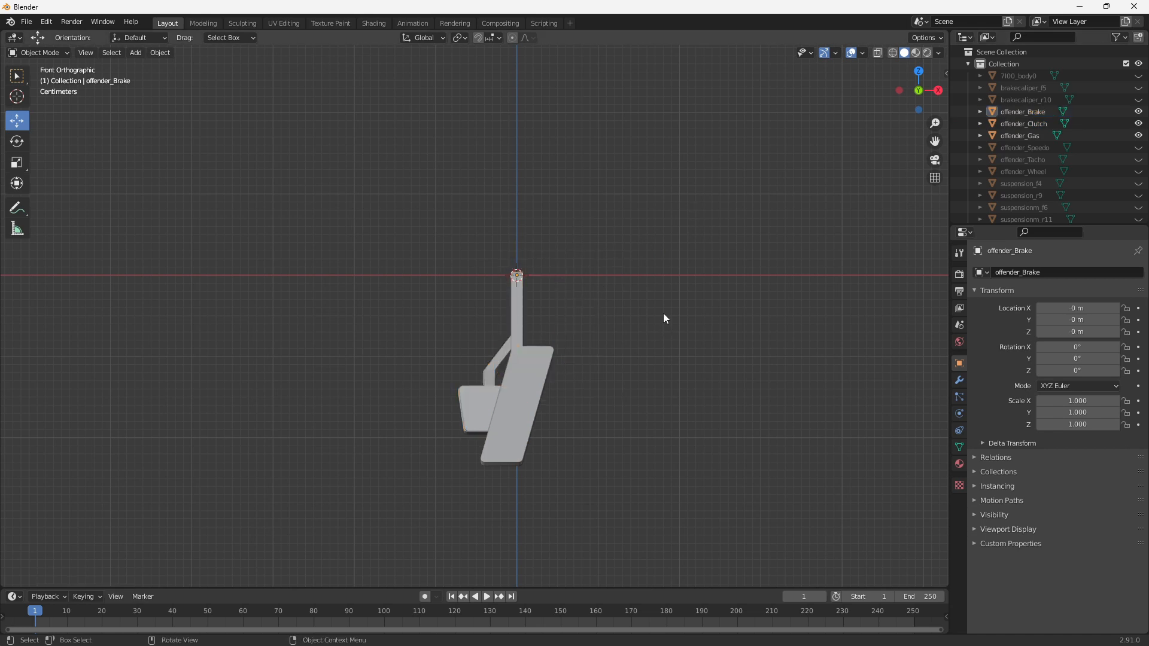
Step: Hide the three pedals, display only the offender_Tacho needle and select it
{"action": "left_click", "coordinate": [1139, 135]}
{"action": "left_click", "coordinate": [1138, 123]}
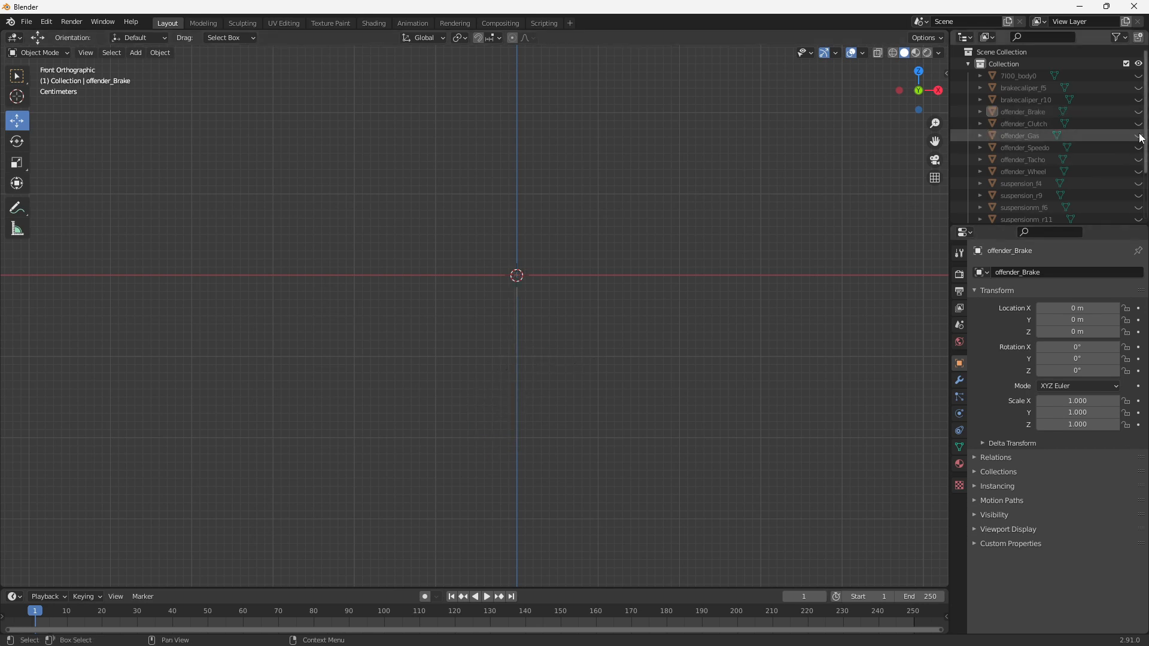
{"action": "left_click", "coordinate": [1138, 147]}
{"action": "left_click", "coordinate": [1138, 159]}
{"action": "scroll", "coordinate": [730, 238], "scroll_direction": "up", "scroll_amount": 5}
{"action": "middle_click_drag", "start_coordinate": [738, 213], "coordinate": [598, 369], "text": "shift"}
{"action": "left_click", "coordinate": [1138, 148]}
{"action": "scroll", "coordinate": [576, 273], "scroll_direction": "up", "scroll_amount": 4}
{"action": "left_click", "coordinate": [523, 323]}
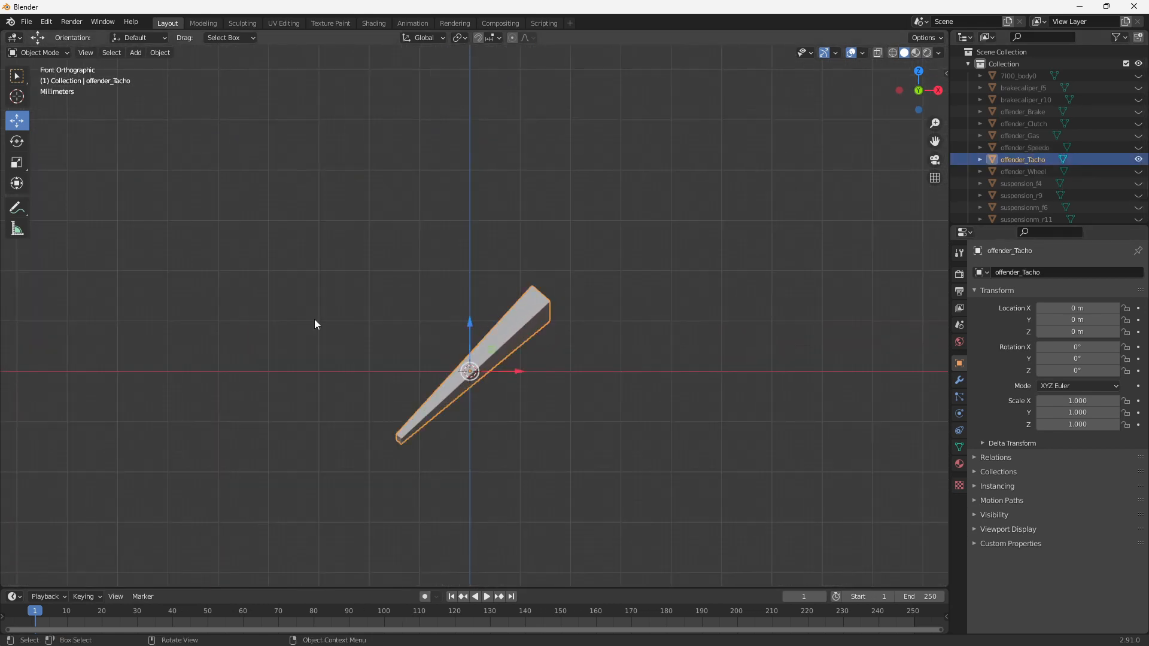
Step: Rotate offender_Tacho about Y to about -44.4° and about Z to about 9.2° to bring the needle upright
{"action": "left_click", "coordinate": [24, 142]}
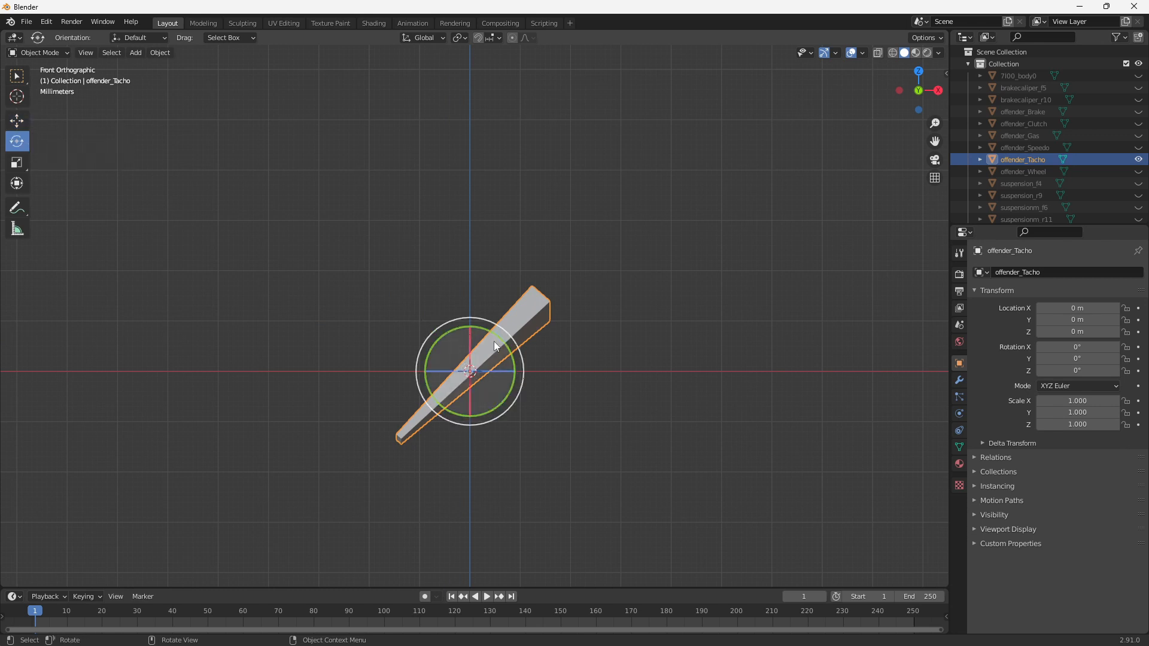
{"action": "left_click_drag", "start_coordinate": [501, 341], "coordinate": [570, 368]}
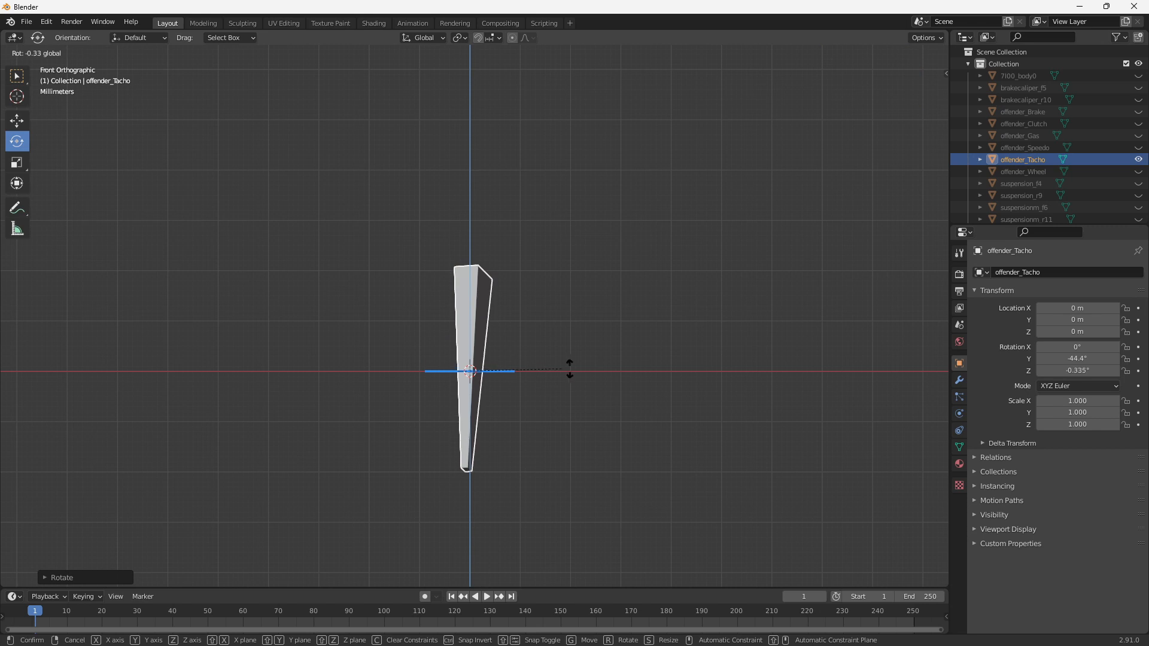
{"action": "left_click_drag", "start_coordinate": [785, 361], "coordinate": [862, 405]}
{"action": "middle_click_drag", "start_coordinate": [862, 405], "coordinate": [684, 304]}
{"action": "middle_click_drag", "start_coordinate": [607, 397], "coordinate": [607, 362]}
{"action": "left_click", "coordinate": [920, 91]}
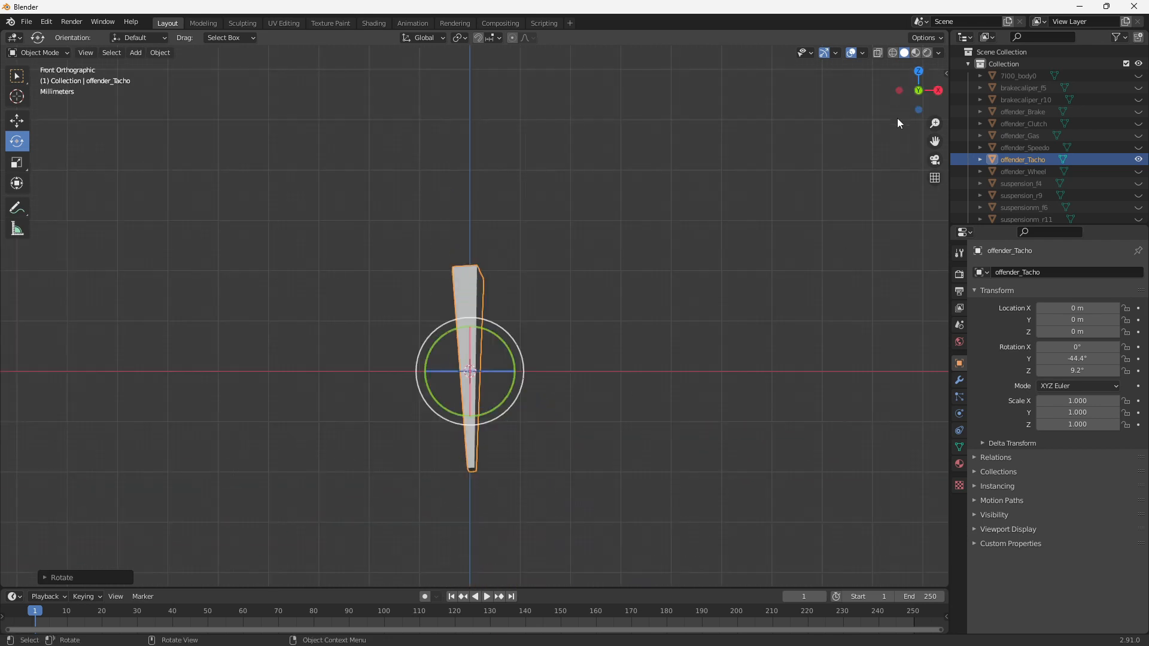
Step: Fine-tune offender_Tacho's rotation until the needle stands symmetrically on the Z axis in the front view, and apply all transforms
{"action": "left_click_drag", "start_coordinate": [501, 338], "coordinate": [757, 490]}
{"action": "mouse_move", "coordinate": [502, 398]}
{"action": "left_mouse_down"}
{"action": "mouse_move", "coordinate": [525, 402]}
{"action": "mouse_move", "coordinate": [506, 398]}
{"action": "mouse_move", "coordinate": [512, 406]}
{"action": "left_mouse_up"}
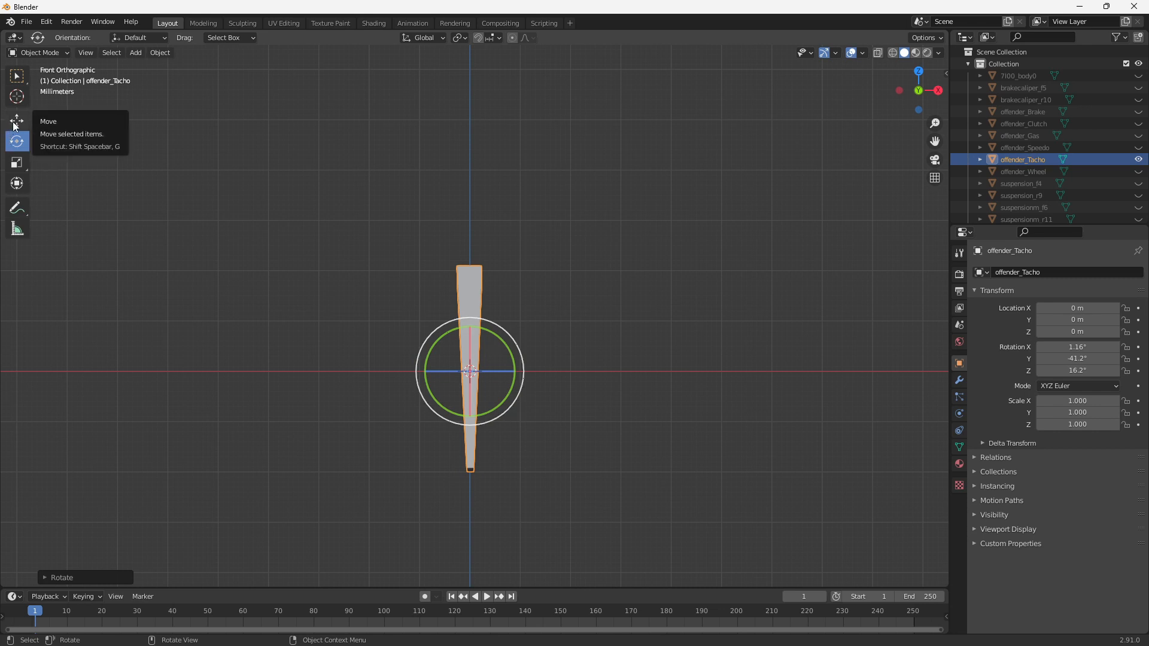
{"action": "key", "text": "ctrl+a"}
{"action": "left_click", "coordinate": [488, 337]}
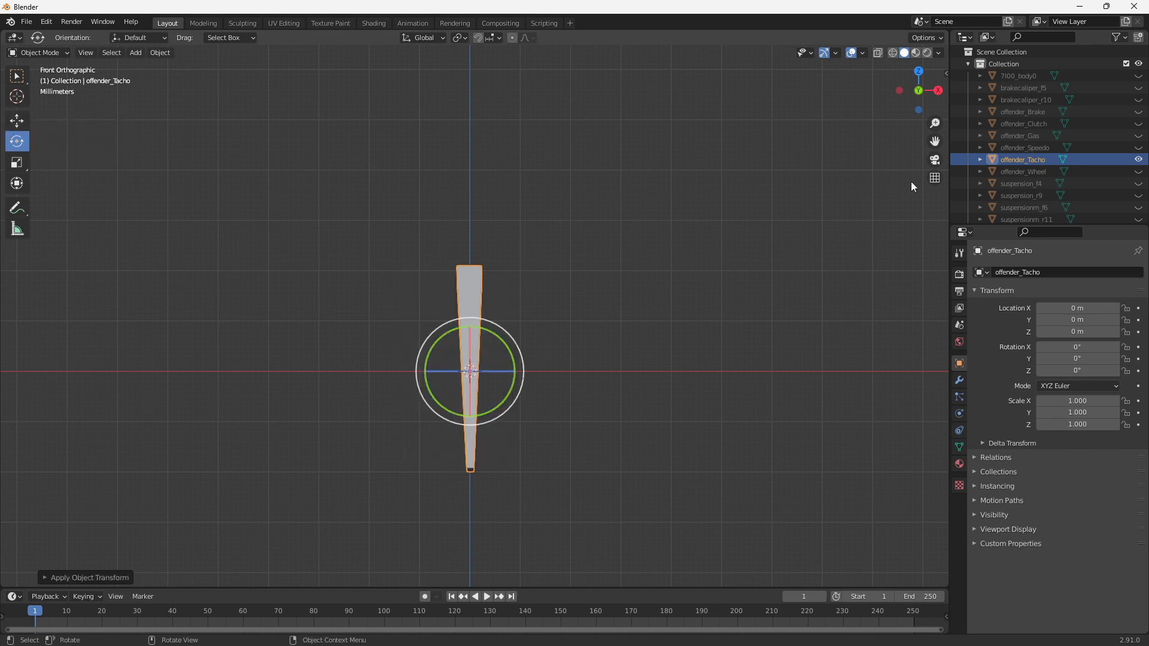
Step: Rotate offender_Tacho about X in the side view until the needle lies flat along Y, its narrow tip toward negative Y
{"action": "left_click", "coordinate": [940, 89]}
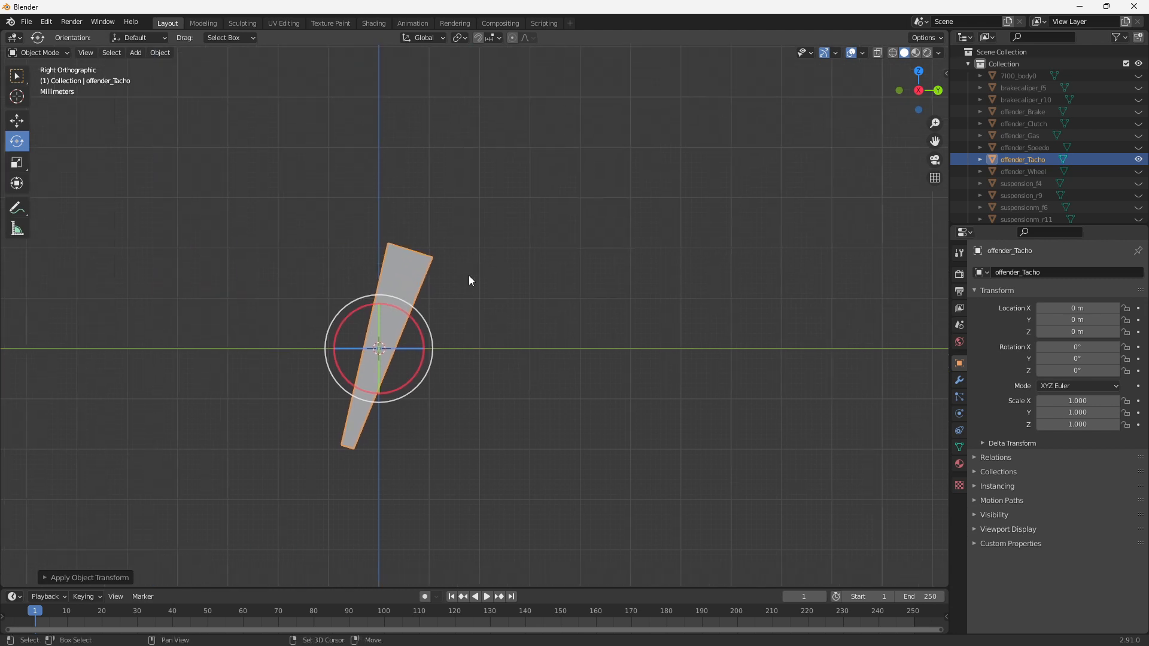
{"action": "left_click_drag", "start_coordinate": [355, 317], "coordinate": [313, 327]}
{"action": "left_click", "coordinate": [20, 120]}
Step: Switch to BeamNG.drive and examine the tachometer and speedometer up close to see where their needles pivot
{"action": "key", "text": "alt+Tab"}
{"action": "left_click", "coordinate": [559, 335]}
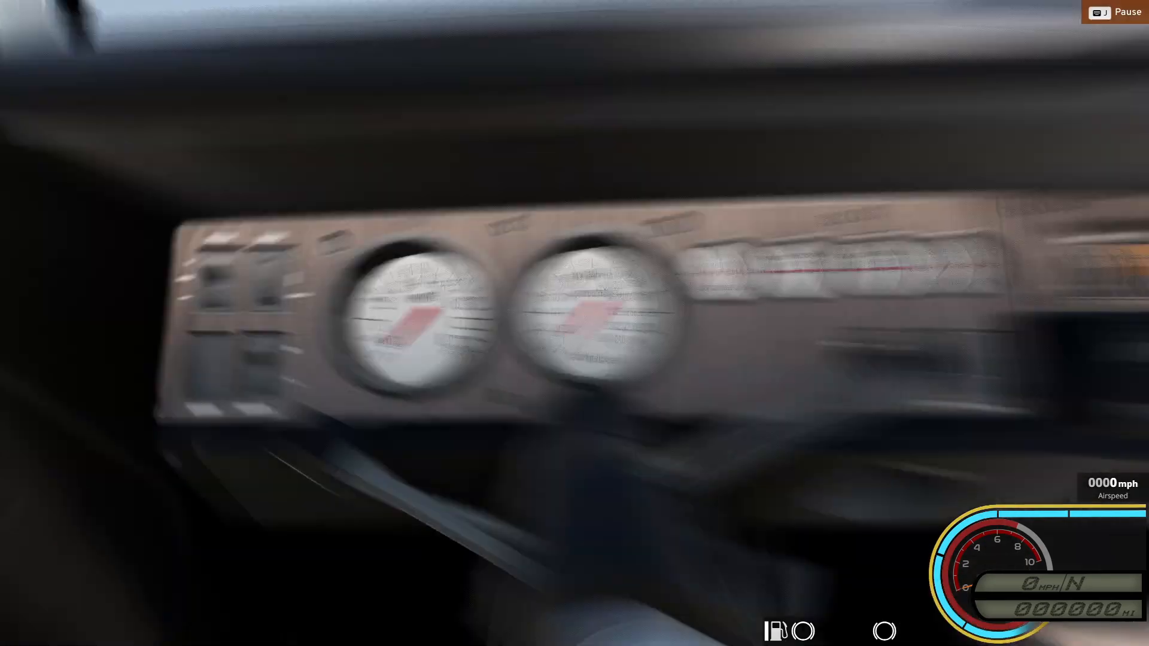
{"action": "key", "text": "w"}
{"action": "scroll", "coordinate": [596, 327], "scroll_direction": "down", "scroll_amount": 2}
{"action": "key", "text": "a"}
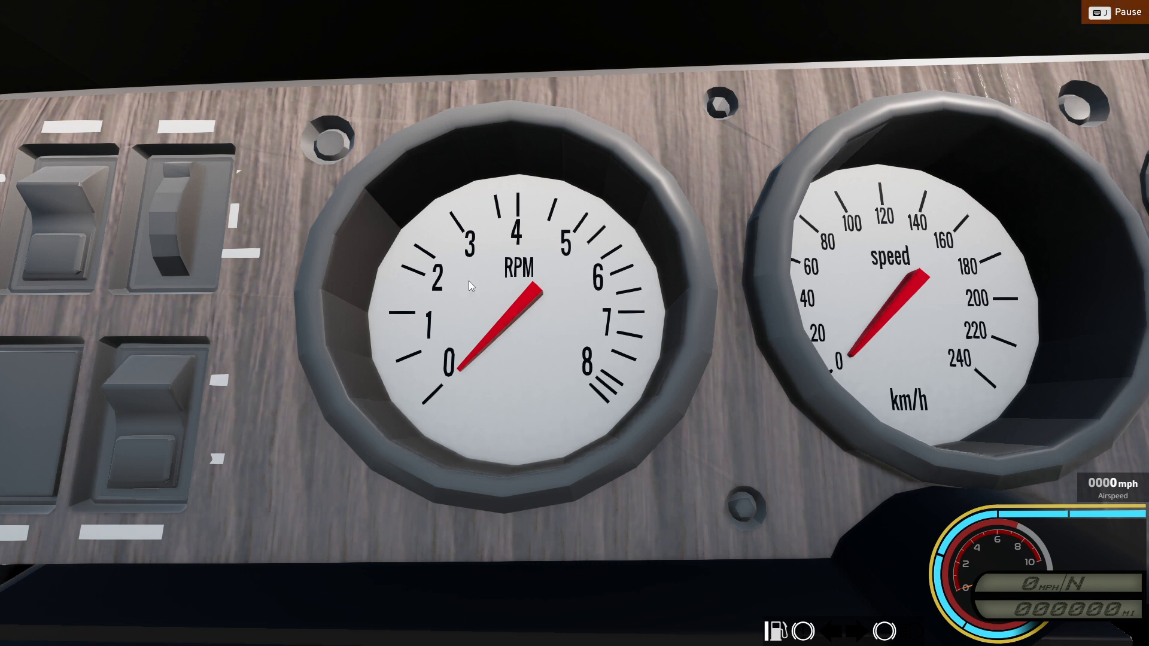
Step: Switch back to Blender, shift offender_Tacho along Y so the origin sits near its wide end, and apply all transforms
{"action": "key", "text": "alt+Tab"}
{"action": "left_click_drag", "start_coordinate": [355, 353], "coordinate": [354, 350]}
{"action": "key", "text": "ctrl+a"}
{"action": "left_click", "coordinate": [355, 350]}
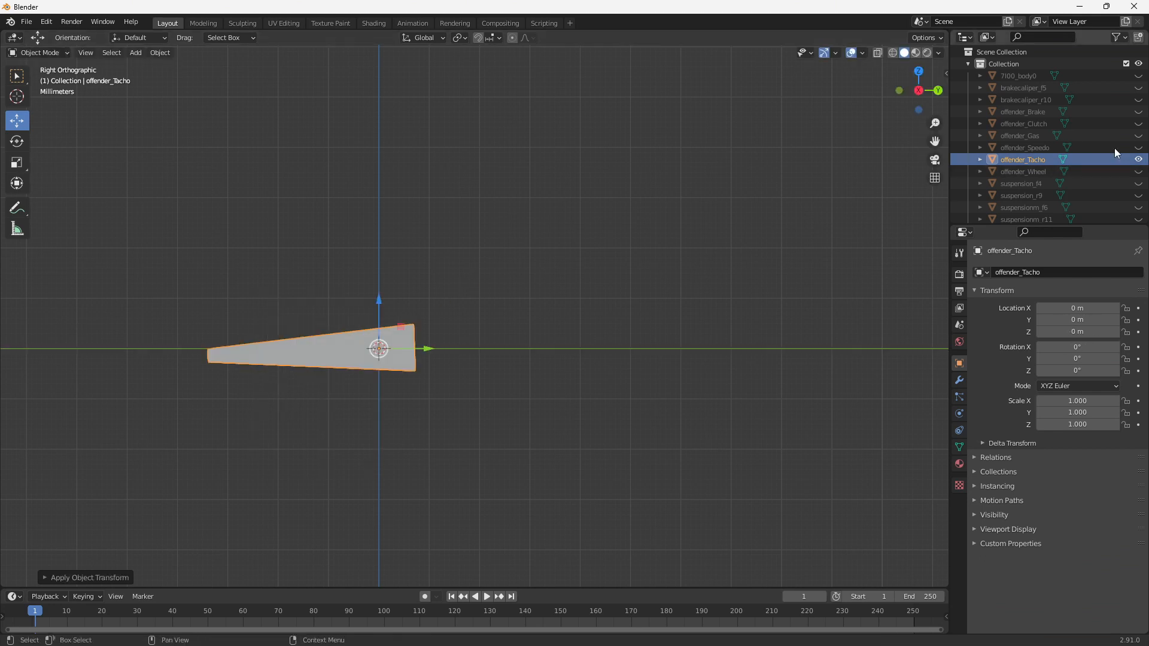
Step: Display offender_Speedo and rotate it to about X 2.08°, Y -41.4°, Z 16° so the needle stands upright in the front view
{"action": "left_click", "coordinate": [1138, 147]}
{"action": "left_click", "coordinate": [414, 288]}
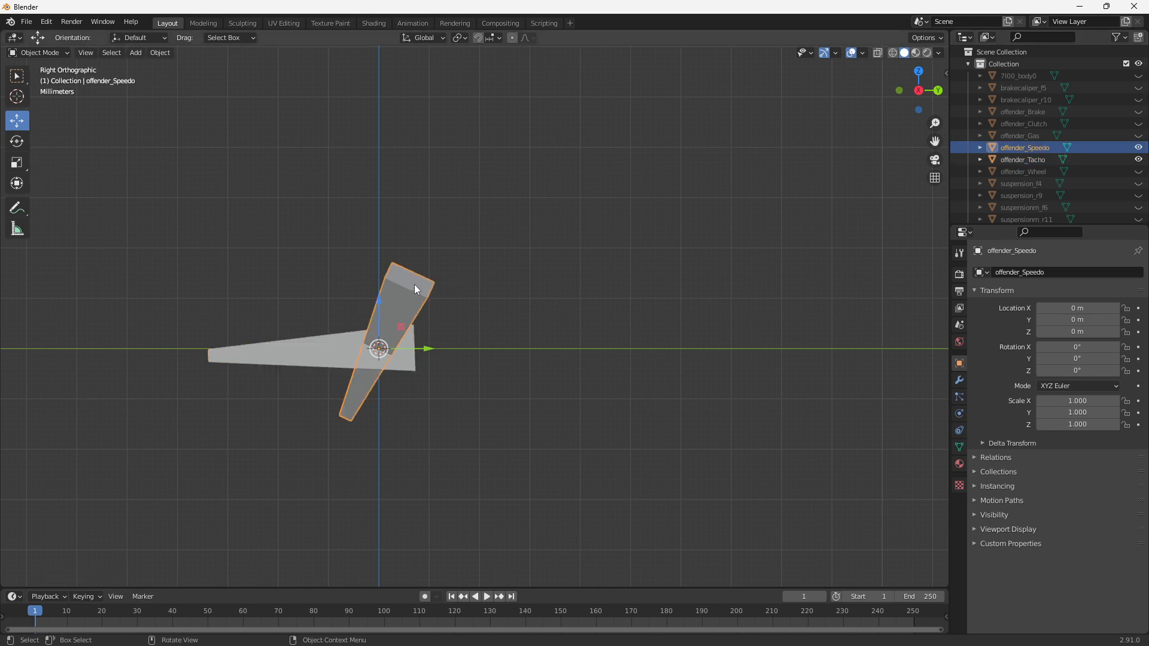
{"action": "left_click", "coordinate": [899, 89]}
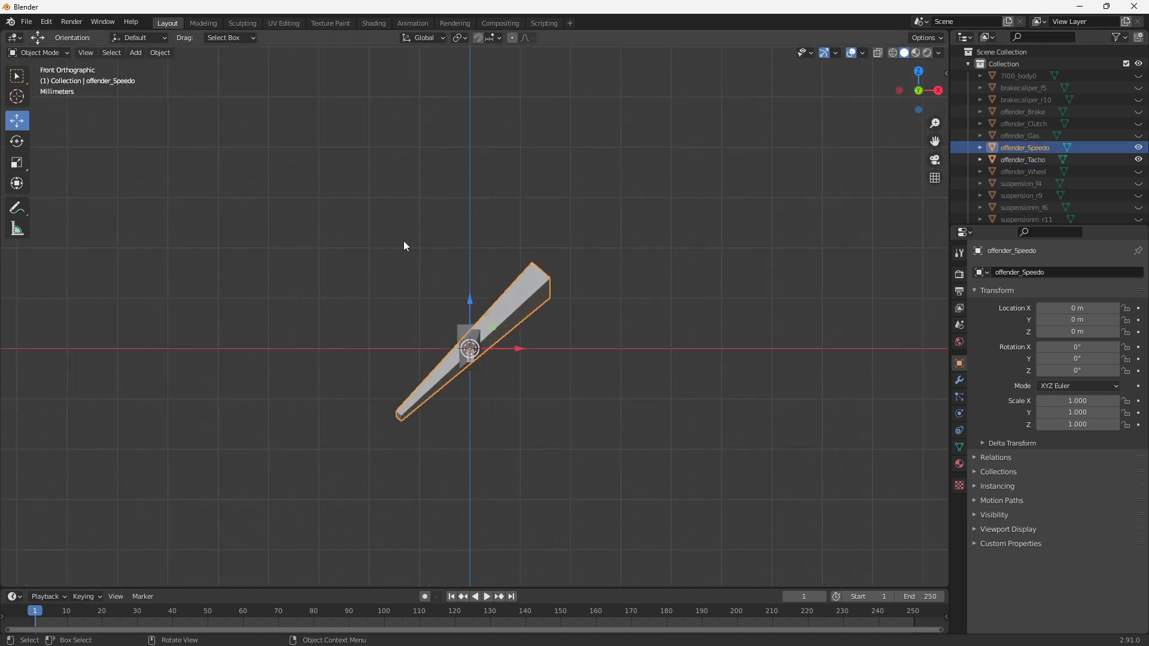
{"action": "left_click", "coordinate": [16, 141]}
{"action": "left_click_drag", "start_coordinate": [505, 379], "coordinate": [731, 295]}
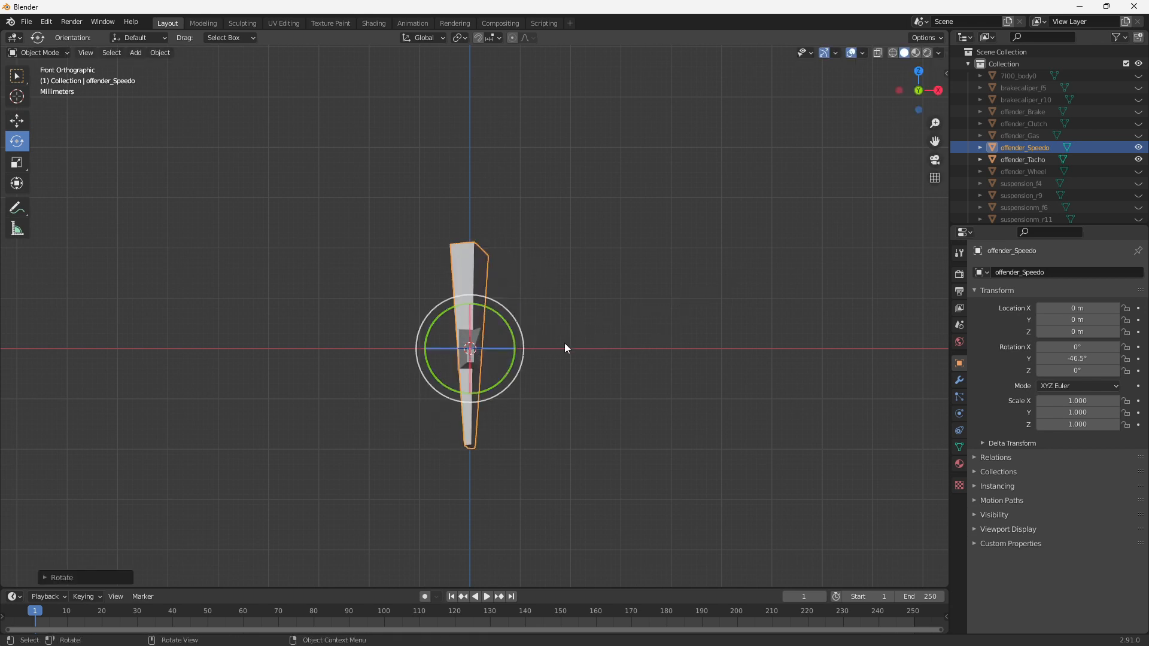
{"action": "left_click_drag", "start_coordinate": [504, 348], "coordinate": [559, 366]}
{"action": "mouse_move", "coordinate": [506, 331]}
{"action": "left_mouse_down"}
{"action": "mouse_move", "coordinate": [508, 341]}
{"action": "mouse_move", "coordinate": [521, 336]}
{"action": "left_mouse_up"}
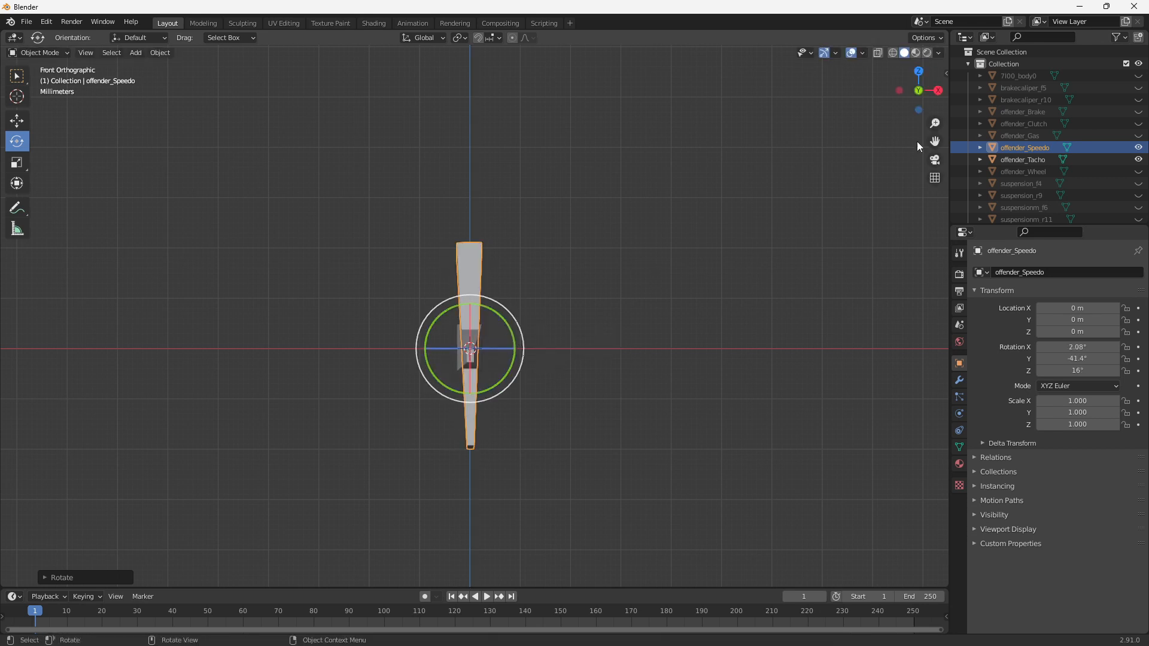
Step: Rotate offender_Speedo about -69.5° about global X to lie flat, and move it to about Y -0.0132 m over offender_Tacho
{"action": "left_click", "coordinate": [938, 91]}
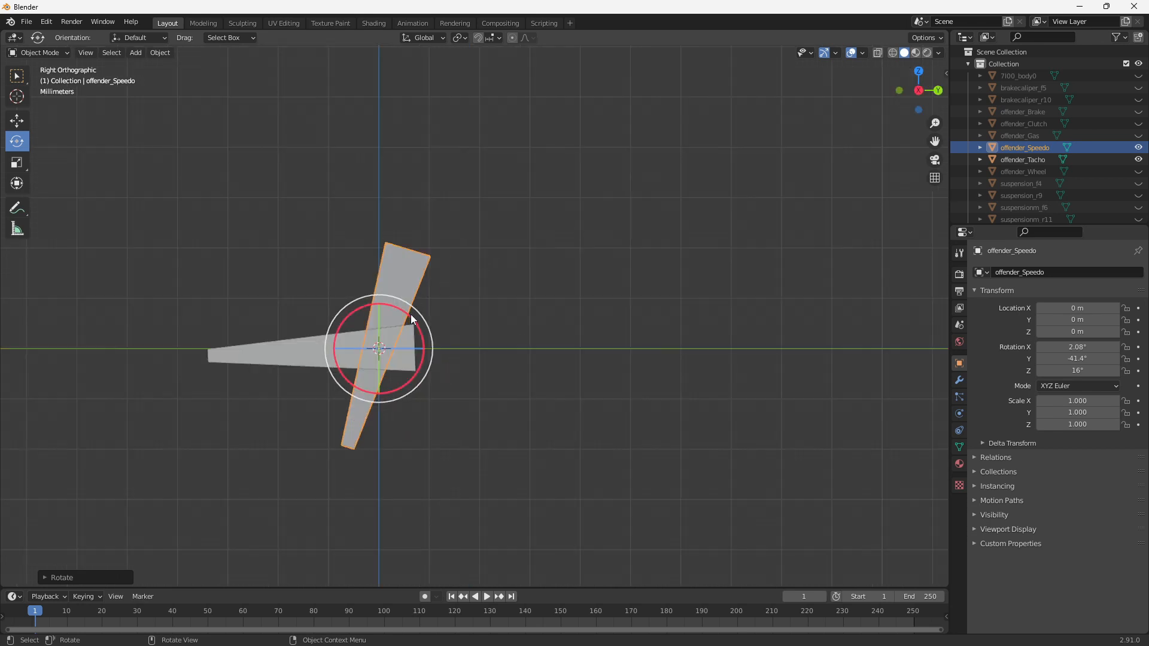
{"action": "left_click_drag", "start_coordinate": [413, 325], "coordinate": [421, 374]}
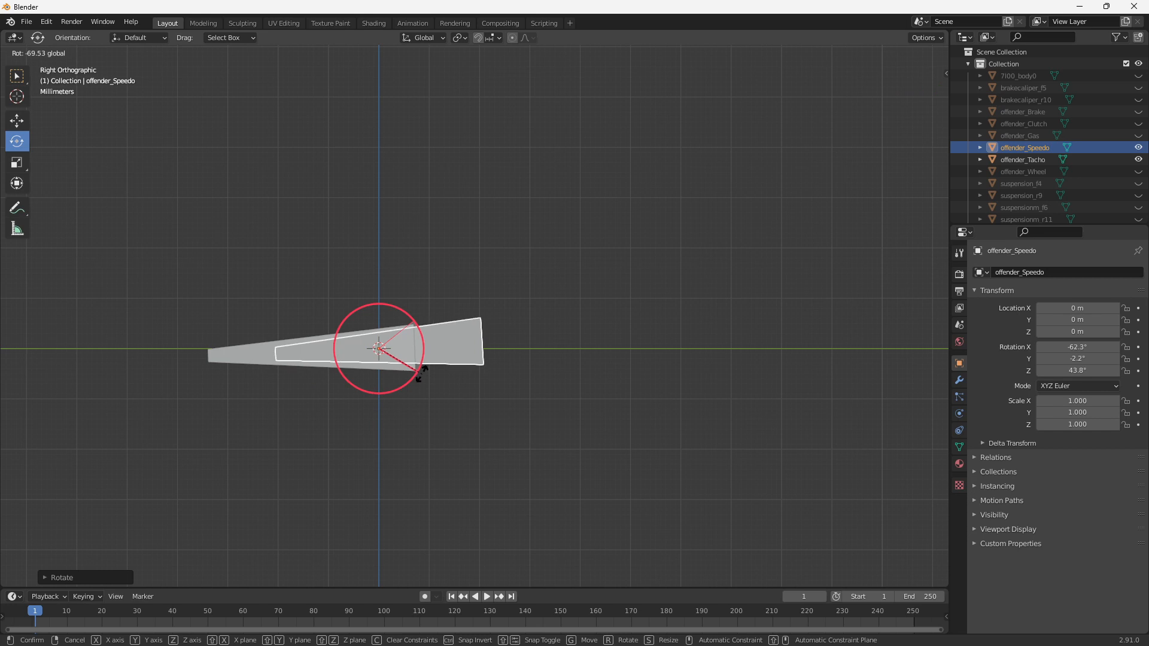
{"action": "left_click_drag", "start_coordinate": [421, 374], "coordinate": [359, 351]}
{"action": "key", "text": "shift+space"}
{"action": "key", "text": "g"}
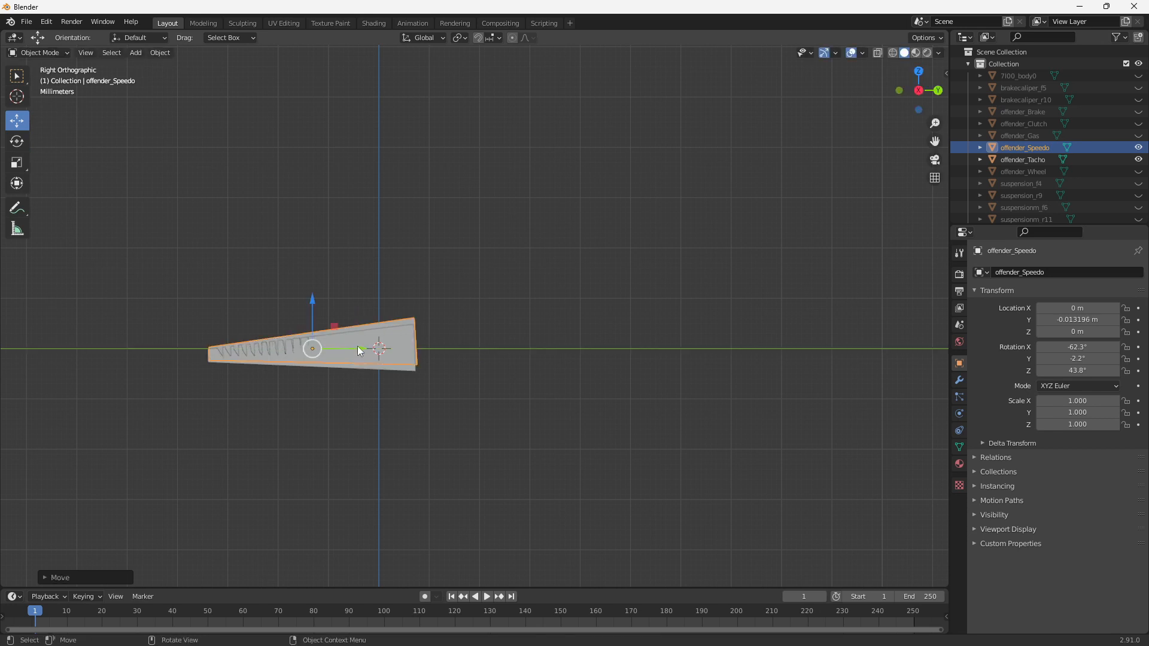
Step: Nudge offender_Speedo slightly along Z to line up with offender_Tacho and apply all transforms
{"action": "left_click_drag", "start_coordinate": [313, 310], "coordinate": [311, 309]}
{"action": "key", "text": "ctrl+a"}
{"action": "left_click", "coordinate": [450, 279]}
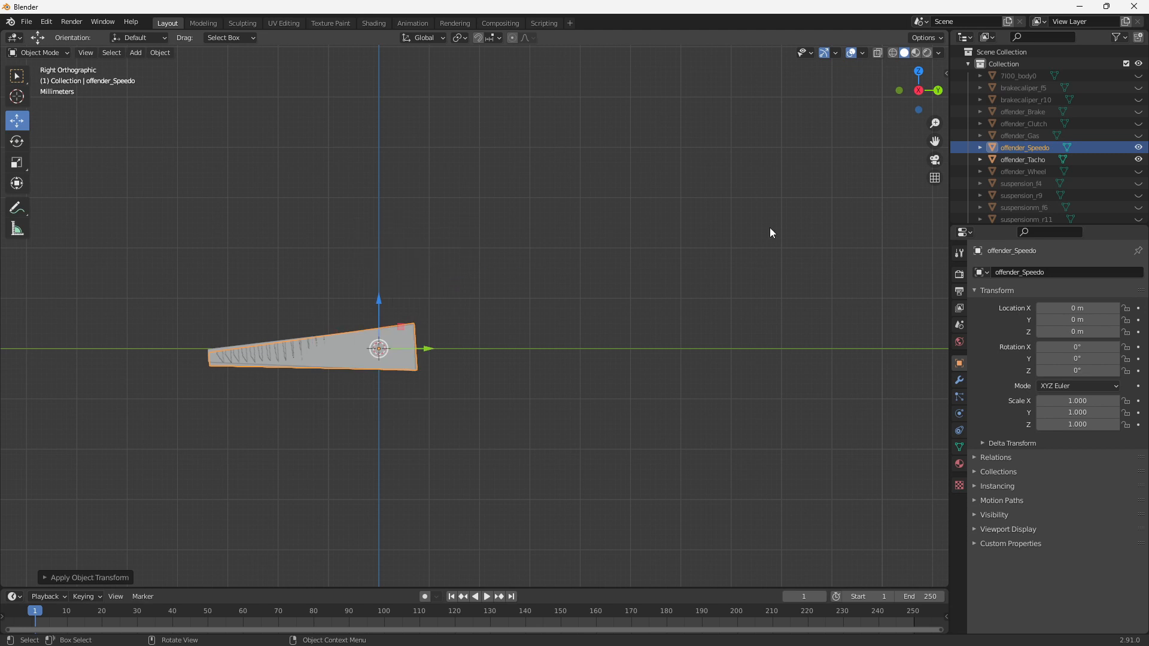
Step: Select offender_Tacho, display the car body and check the needles' direction against the whole car in the side view
{"action": "left_click", "coordinate": [1022, 161]}
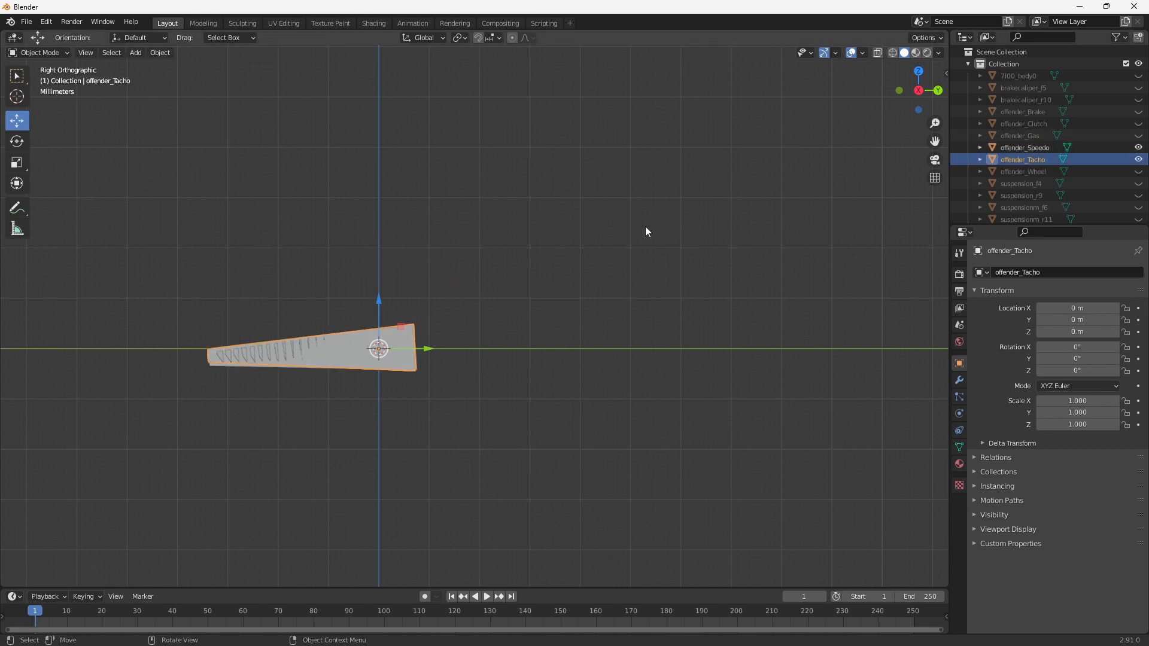
{"action": "scroll", "coordinate": [672, 155], "scroll_direction": "down", "scroll_amount": 7}
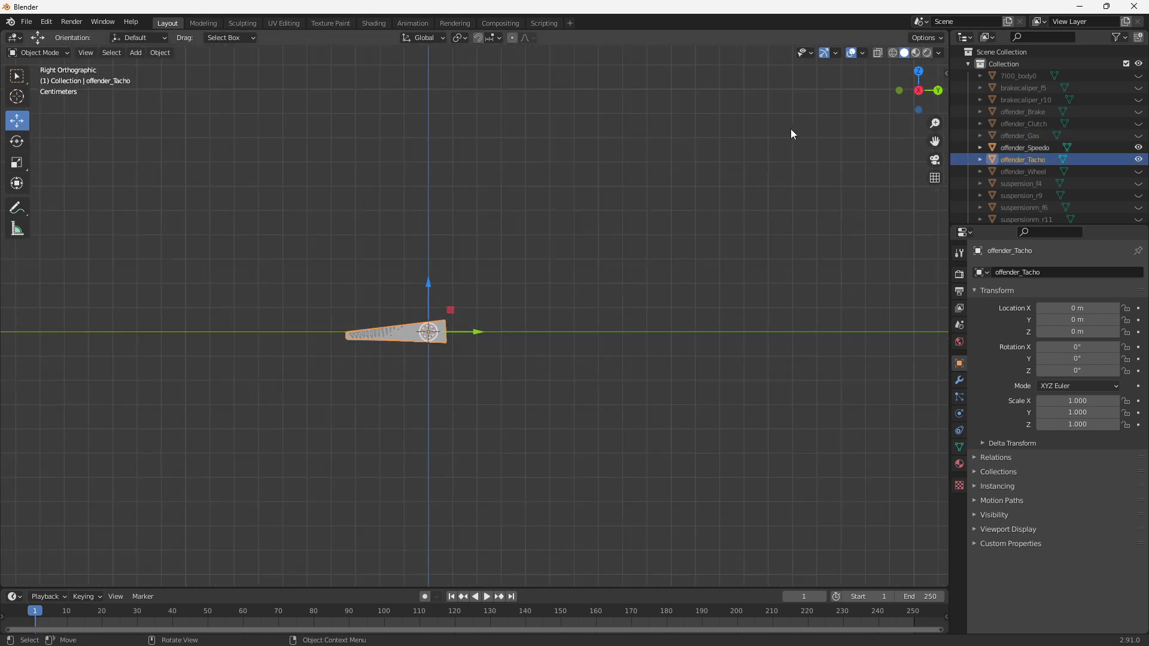
{"action": "left_click", "coordinate": [1137, 76]}
{"action": "scroll", "coordinate": [554, 295], "scroll_direction": "up", "scroll_amount": 3}
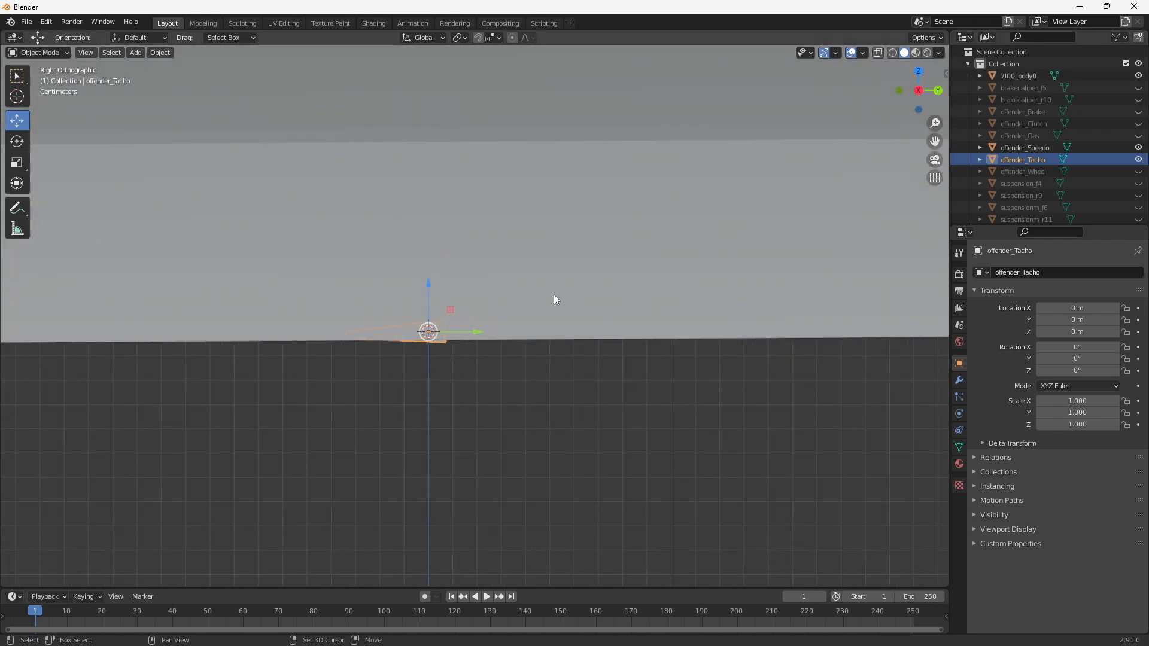
{"action": "middle_click_drag", "start_coordinate": [554, 294], "coordinate": [567, 187], "text": "shift"}
{"action": "scroll", "coordinate": [567, 187], "scroll_direction": "down", "scroll_amount": 5}
{"action": "scroll", "coordinate": [567, 190], "scroll_direction": "down", "scroll_amount": 5}
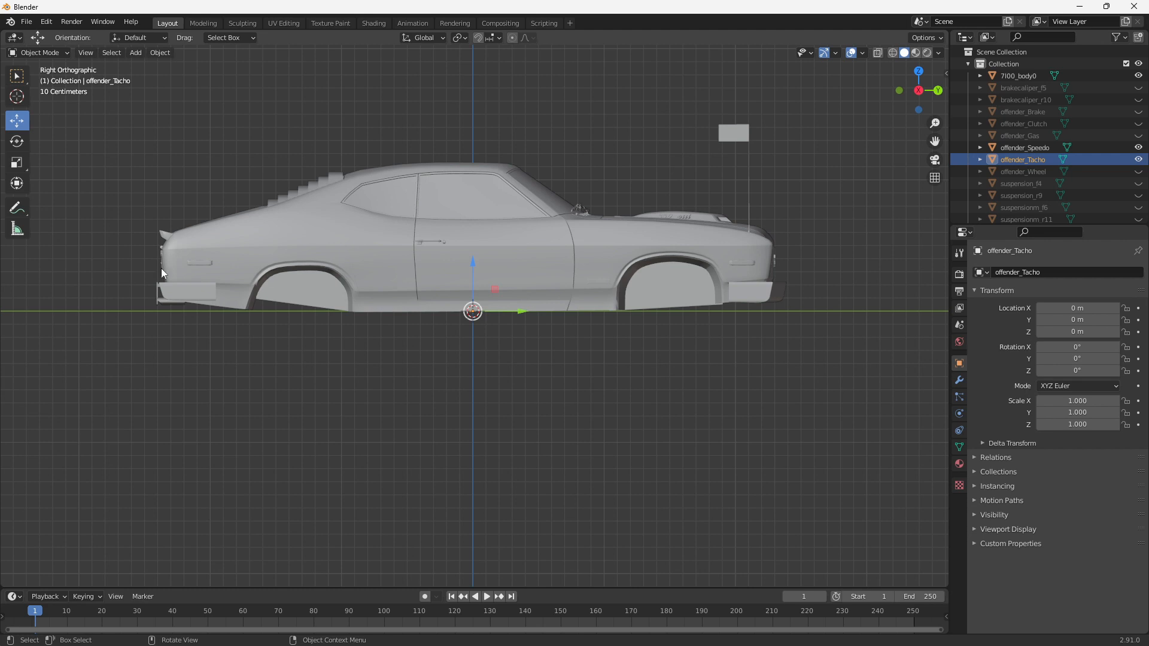
Step: Hide offender_Speedo, offender_Tacho and the car body, and display offender_Gas, offender_Clutch and offender_Brake instead
{"action": "left_click", "coordinate": [1139, 147]}
{"action": "left_click", "coordinate": [1139, 159]}
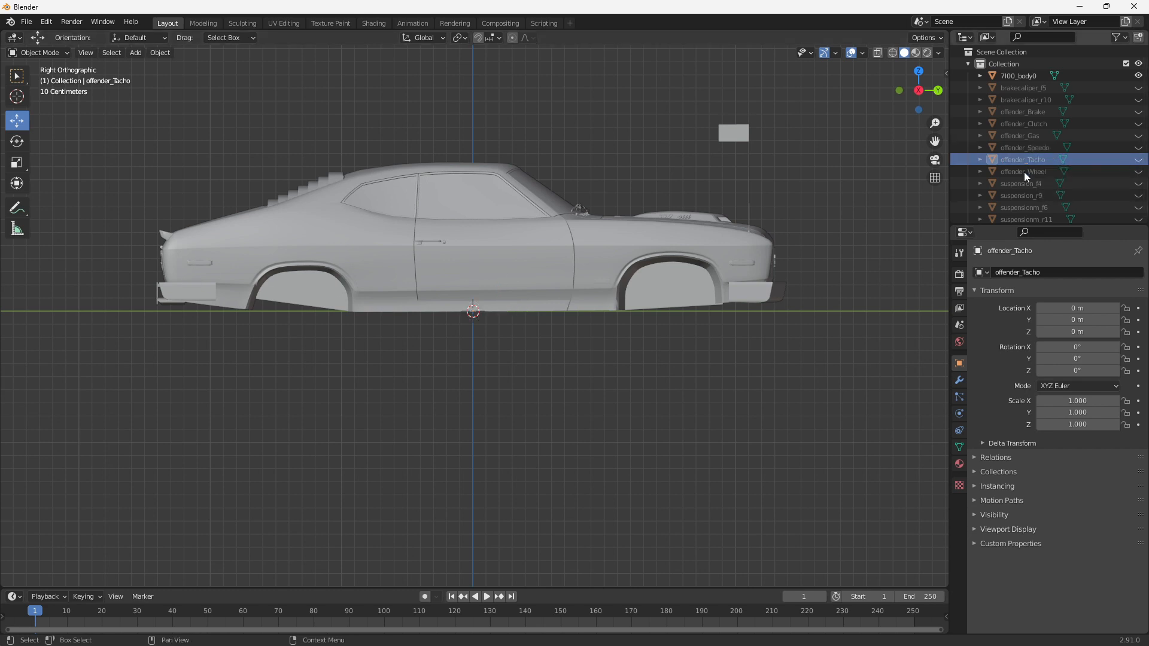
{"action": "left_click", "coordinate": [1139, 76]}
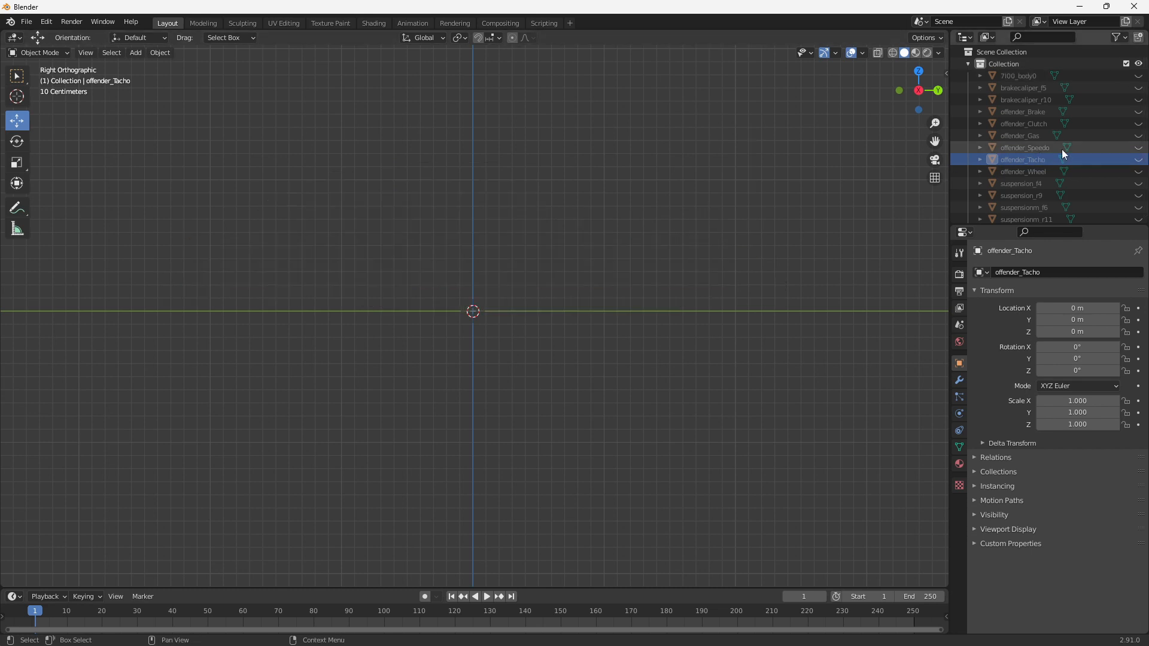
{"action": "left_click", "coordinate": [1139, 135]}
{"action": "left_click", "coordinate": [1139, 123]}
{"action": "left_click", "coordinate": [1139, 111]}
Step: Spread the pedals along X in the front view, with offender_Gas at about -0.128 m and offender_Clutch on the opposite side of offender_Brake
{"action": "middle_click_drag", "start_coordinate": [455, 200], "coordinate": [778, 204]}
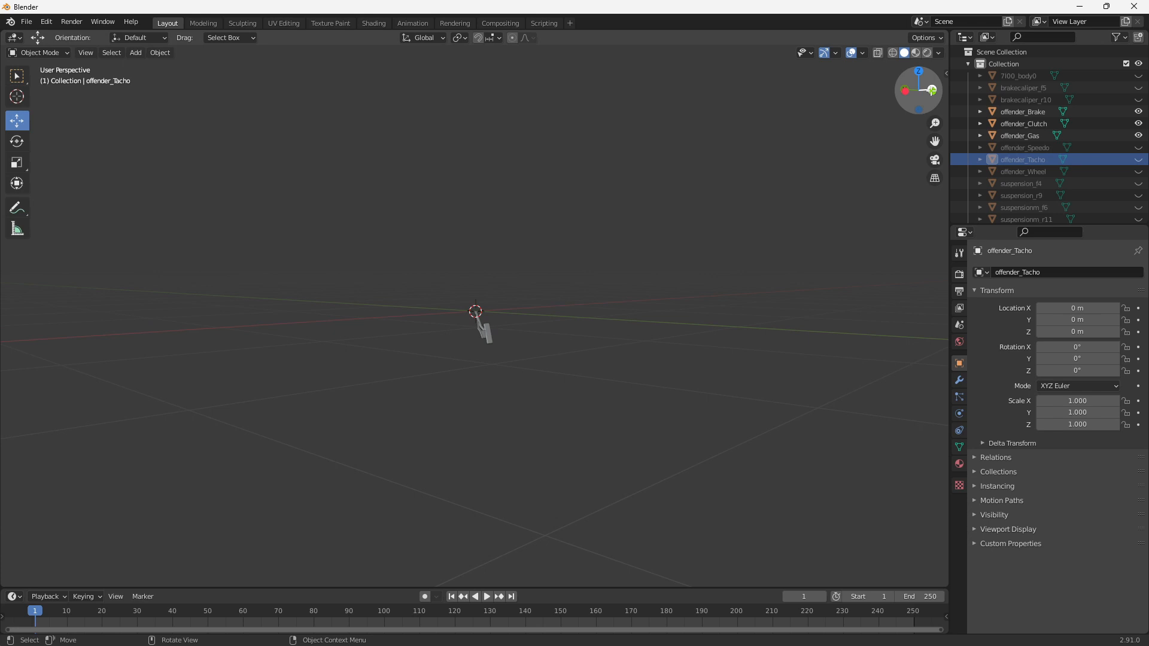
{"action": "left_click", "coordinate": [932, 90]}
{"action": "scroll", "coordinate": [694, 205], "scroll_direction": "up", "scroll_amount": 12}
{"action": "scroll", "coordinate": [527, 419], "scroll_direction": "down", "scroll_amount": 3}
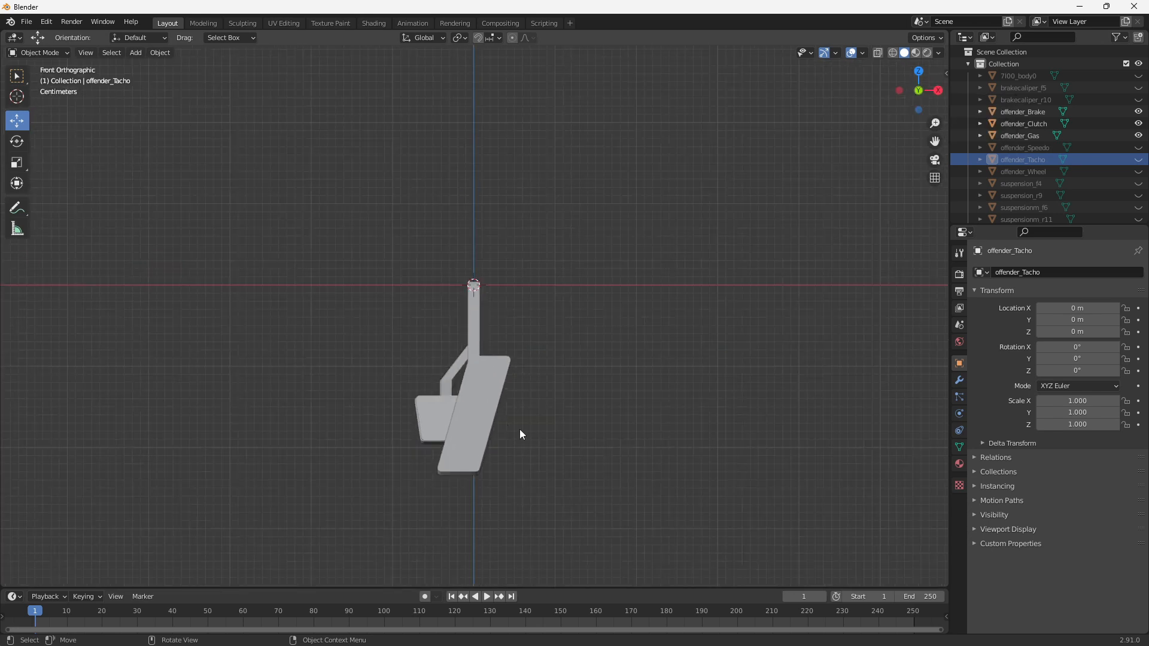
{"action": "left_click", "coordinate": [496, 403]}
{"action": "left_click_drag", "start_coordinate": [523, 285], "coordinate": [385, 288]}
{"action": "left_click", "coordinate": [1024, 123]}
{"action": "left_click_drag", "start_coordinate": [497, 288], "coordinate": [595, 297]}
{"action": "left_click", "coordinate": [326, 368]}
{"action": "left_click_drag", "start_coordinate": [382, 285], "coordinate": [423, 352]}
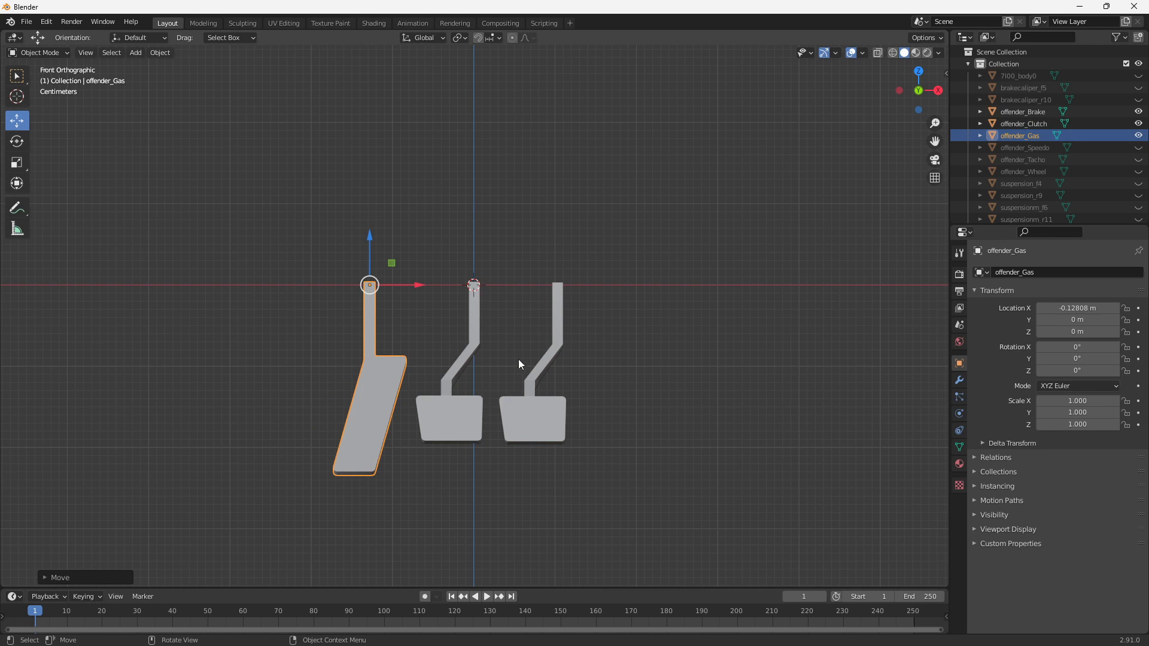
Step: Select all three pedals, display the car body and move them together until offender_Gas is at about Y -0.995 m, Z 1.018 m
{"action": "scroll", "coordinate": [662, 235], "scroll_direction": "down", "scroll_amount": 3}
{"action": "left_click", "coordinate": [1048, 111], "text": "shift"}
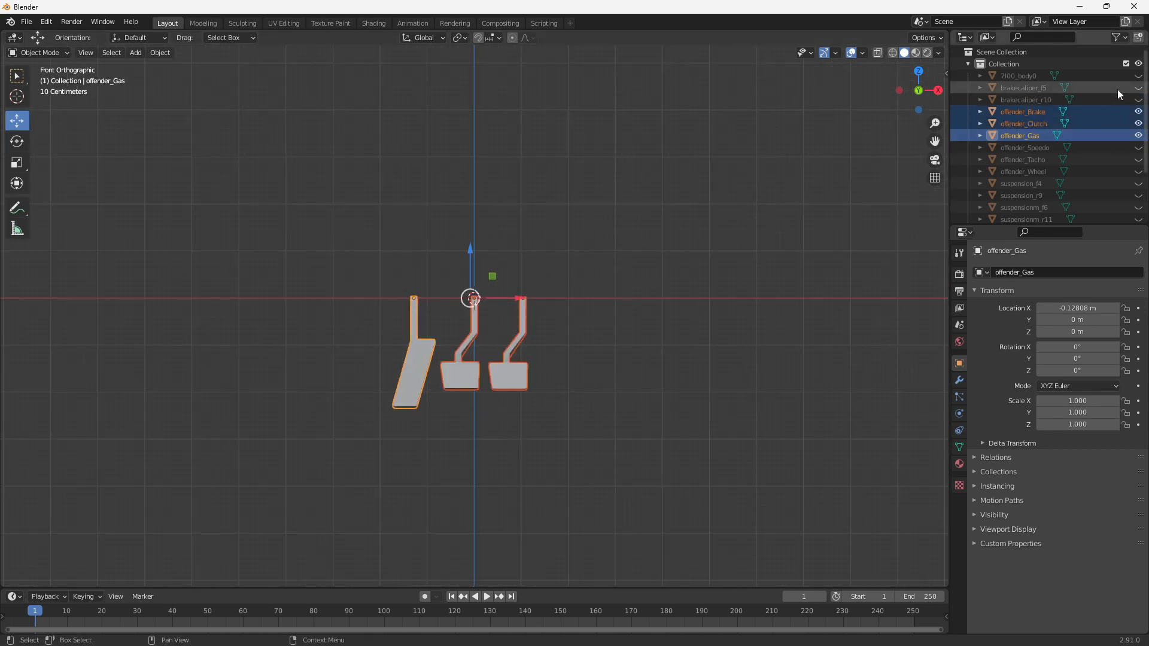
{"action": "left_click", "coordinate": [1138, 75]}
{"action": "scroll", "coordinate": [599, 249], "scroll_direction": "down", "scroll_amount": 5}
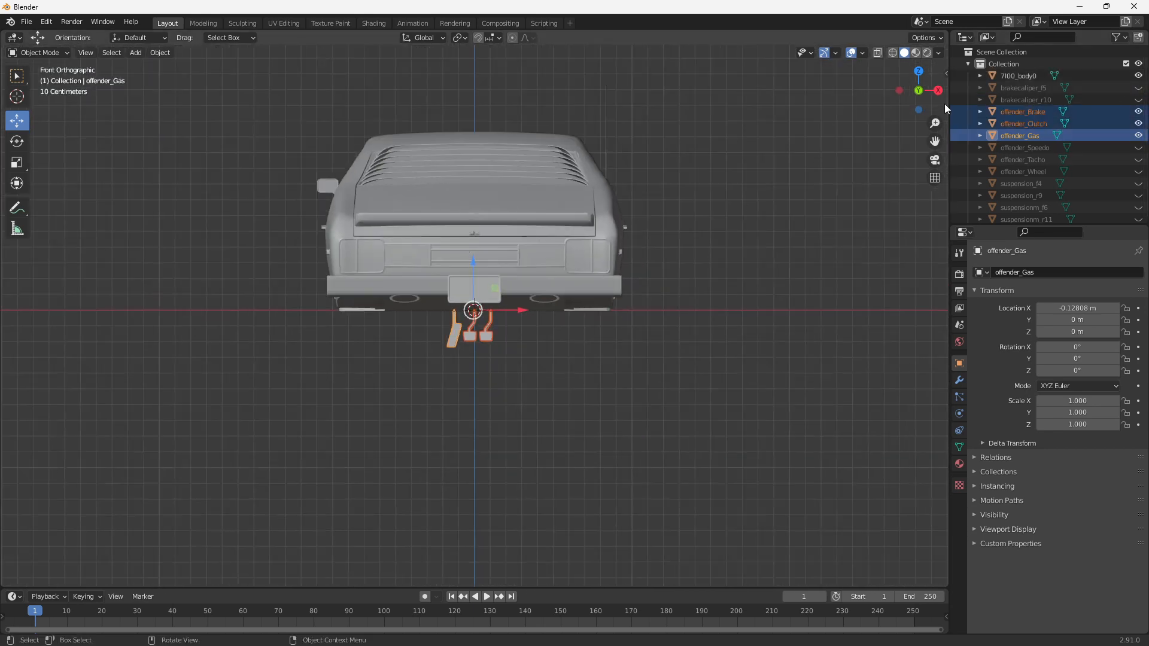
{"action": "left_click", "coordinate": [938, 91]}
{"action": "left_click_drag", "start_coordinate": [494, 290], "coordinate": [334, 126]}
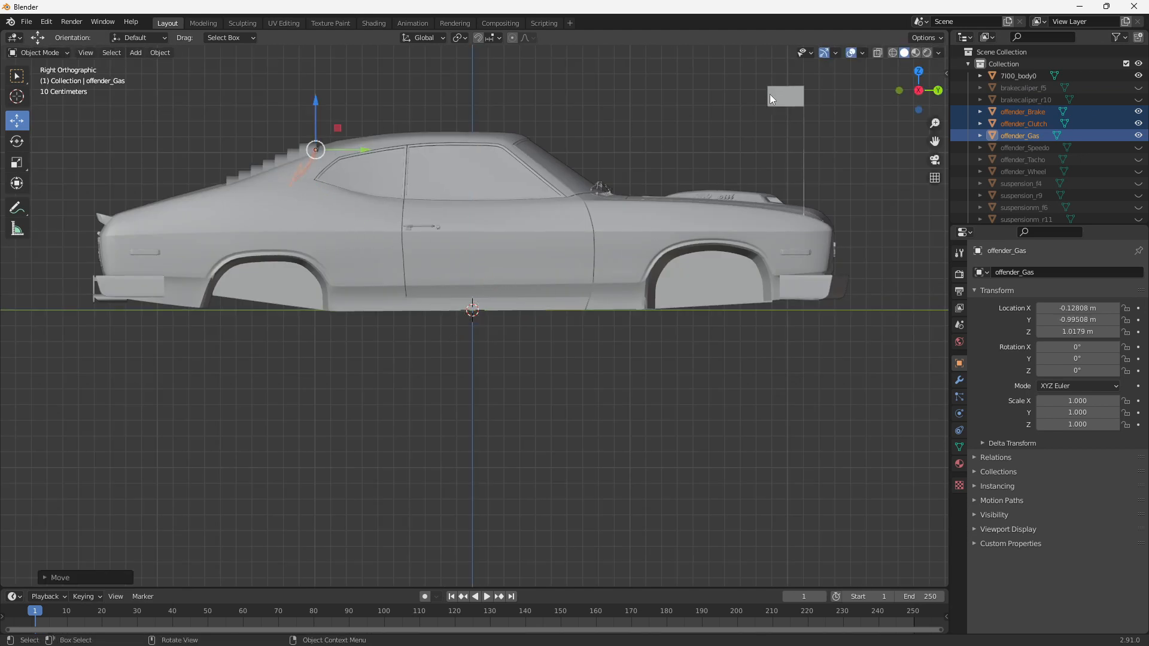
Step: Shift the three selected pedals along X until offender_Gas is at about 0.381 m, and inspect their placement against the car body
{"action": "left_click", "coordinate": [898, 88]}
{"action": "left_click_drag", "start_coordinate": [518, 152], "coordinate": [599, 148]}
{"action": "middle_click_drag", "start_coordinate": [696, 173], "coordinate": [610, 238]}
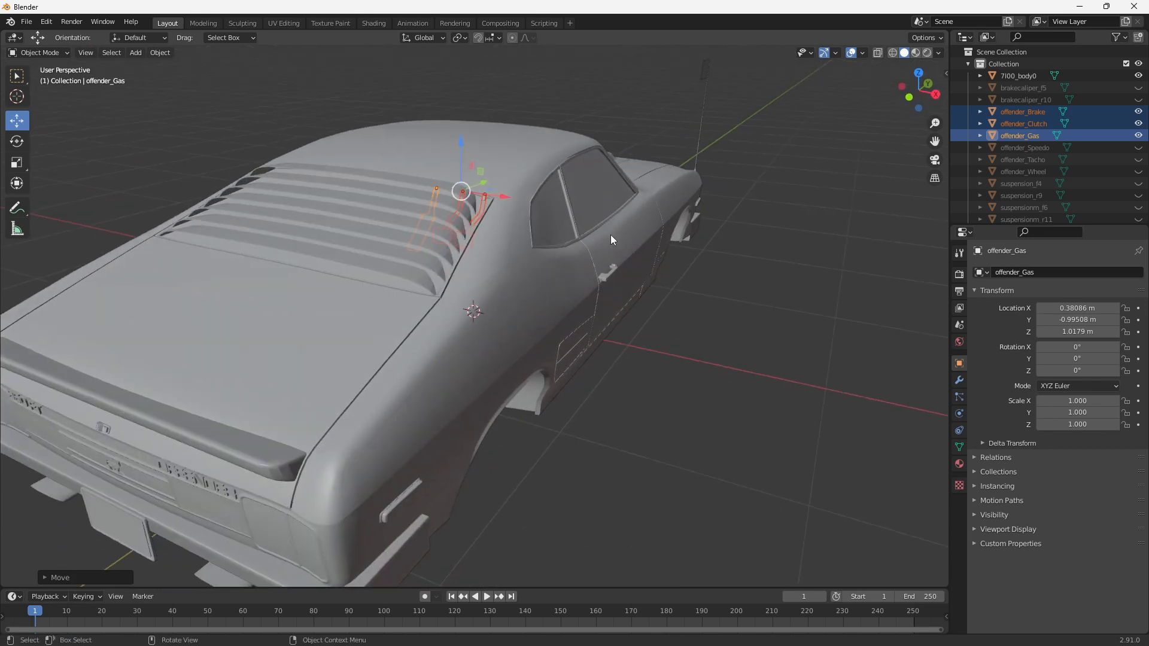
{"action": "scroll", "coordinate": [610, 234], "scroll_direction": "down", "scroll_amount": 5}
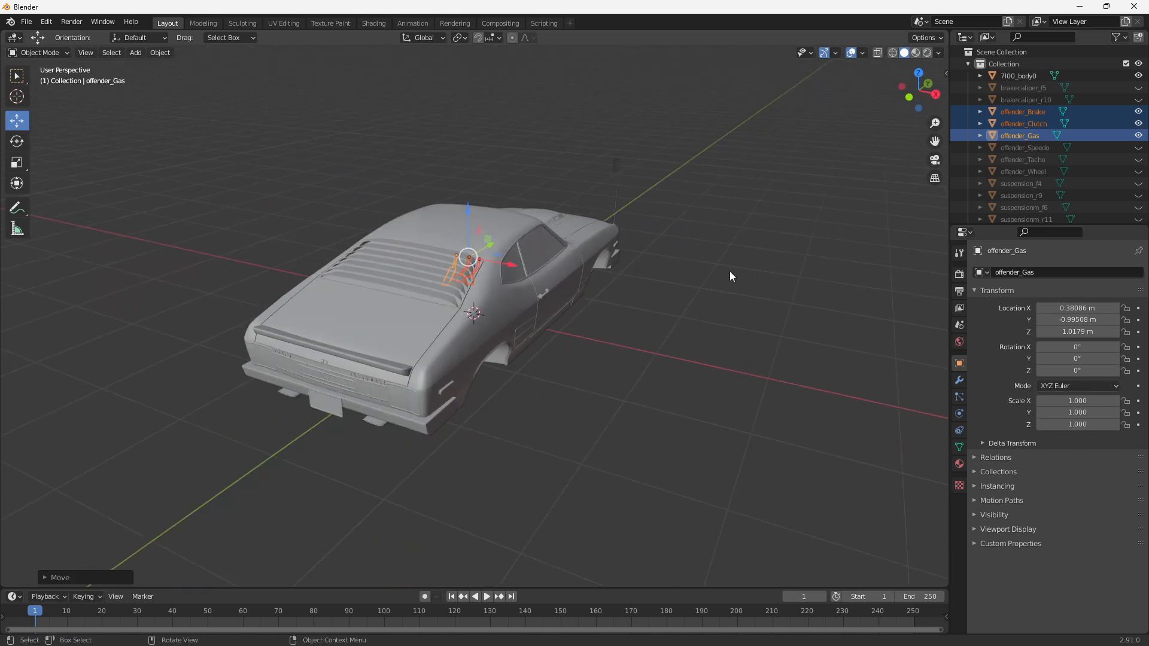
{"action": "key", "text": "ctrl+a"}
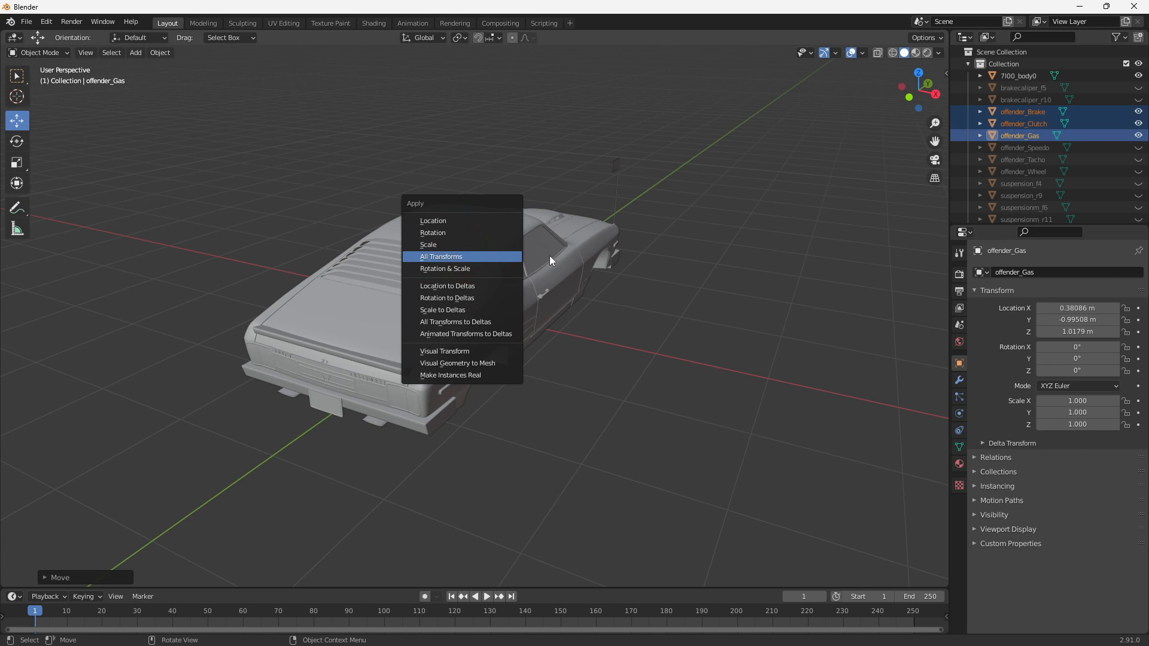
Step: Start a Collada (.dae) export and copy the path of the mod's vehicles\abmfdlights folder from File Explorer
{"action": "left_click", "coordinate": [27, 22]}
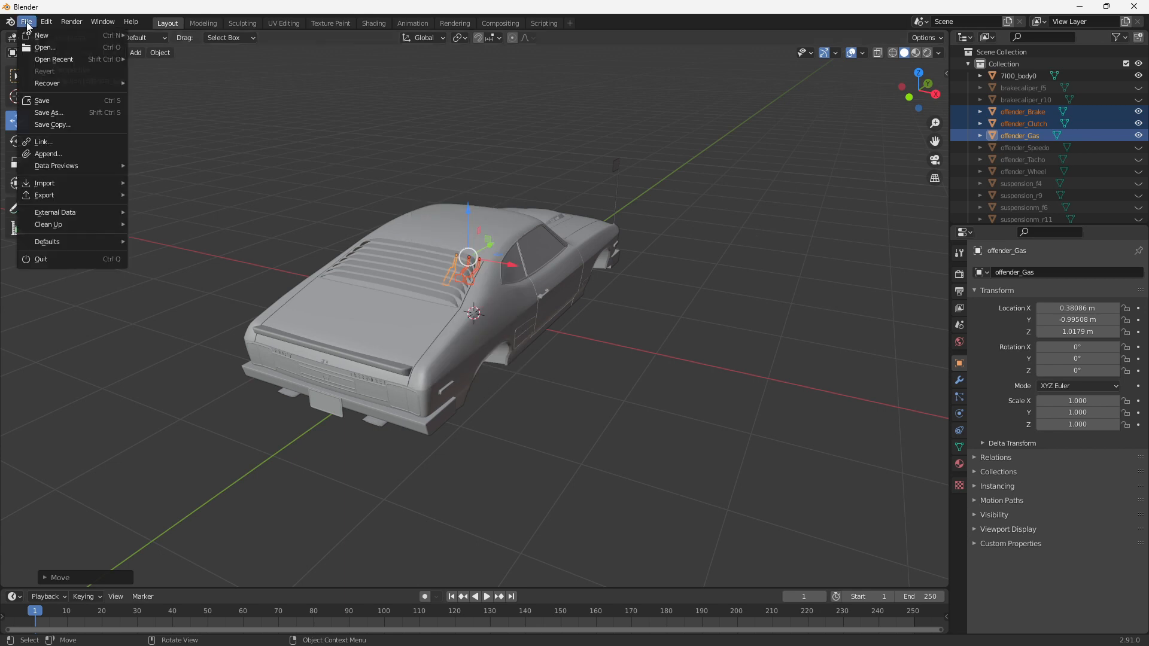
{"action": "mouse_move", "coordinate": [39, 195]}
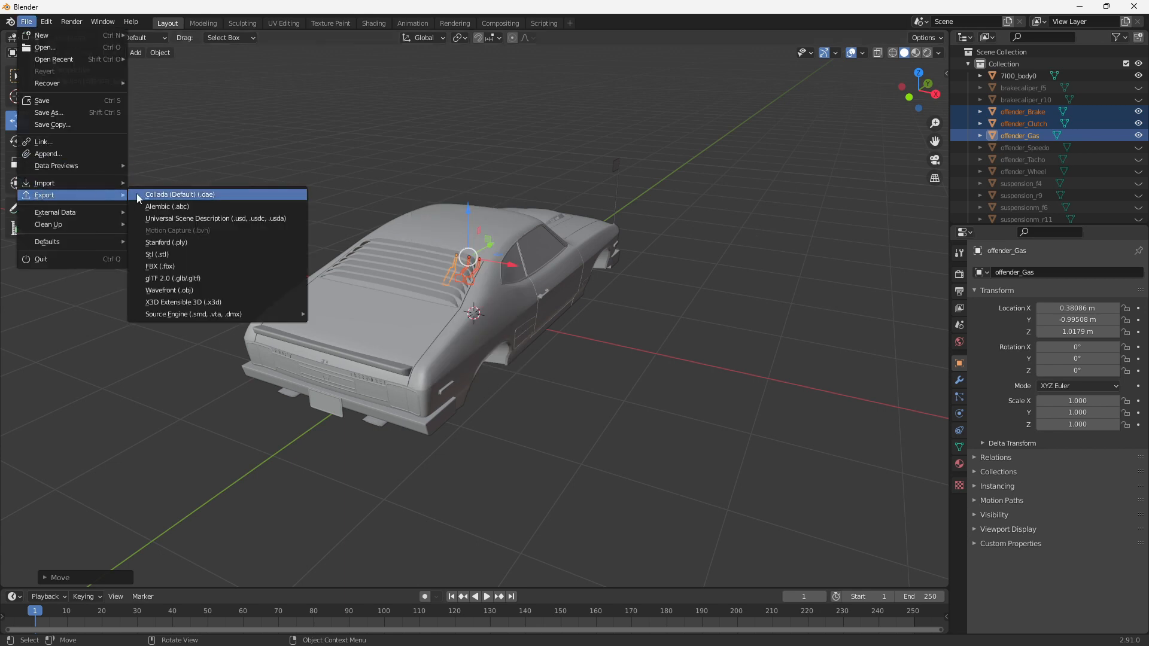
{"action": "left_click", "coordinate": [156, 195]}
{"action": "key", "text": "alt+Tab"}
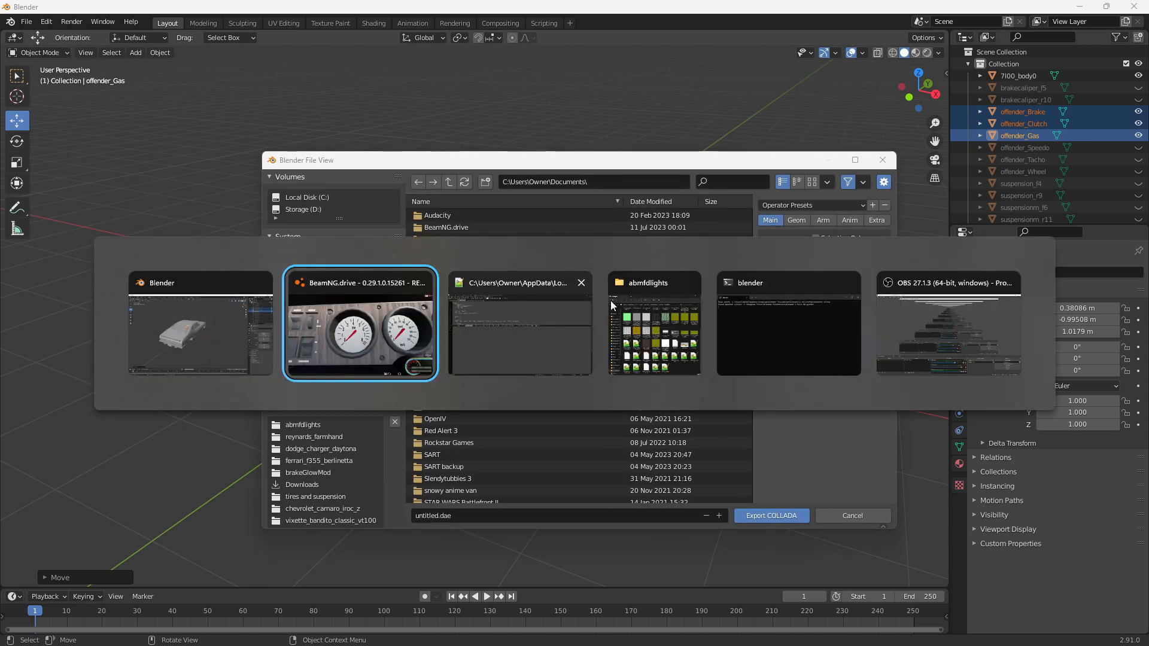
{"action": "left_click", "coordinate": [652, 305]}
{"action": "left_click", "coordinate": [924, 95]}
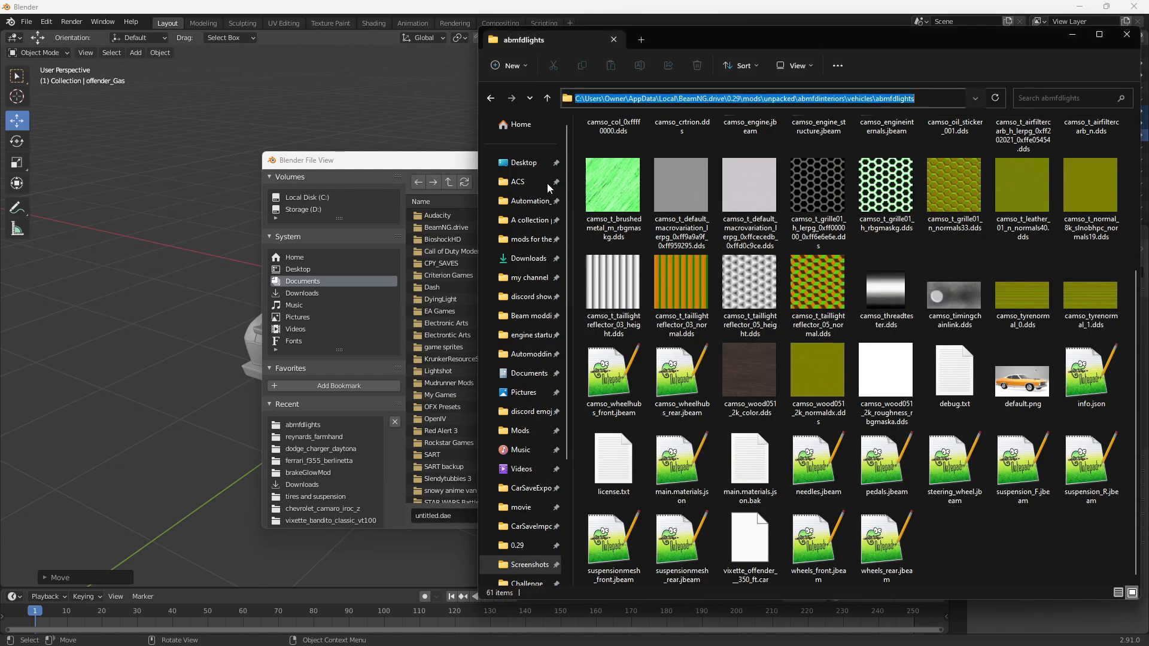
Step: Set the export location to the copied abmfdlights folder path and export the Collada file over abmfdlights.dae
{"action": "left_click", "coordinate": [425, 154]}
{"action": "key", "text": "ctrl+v"}
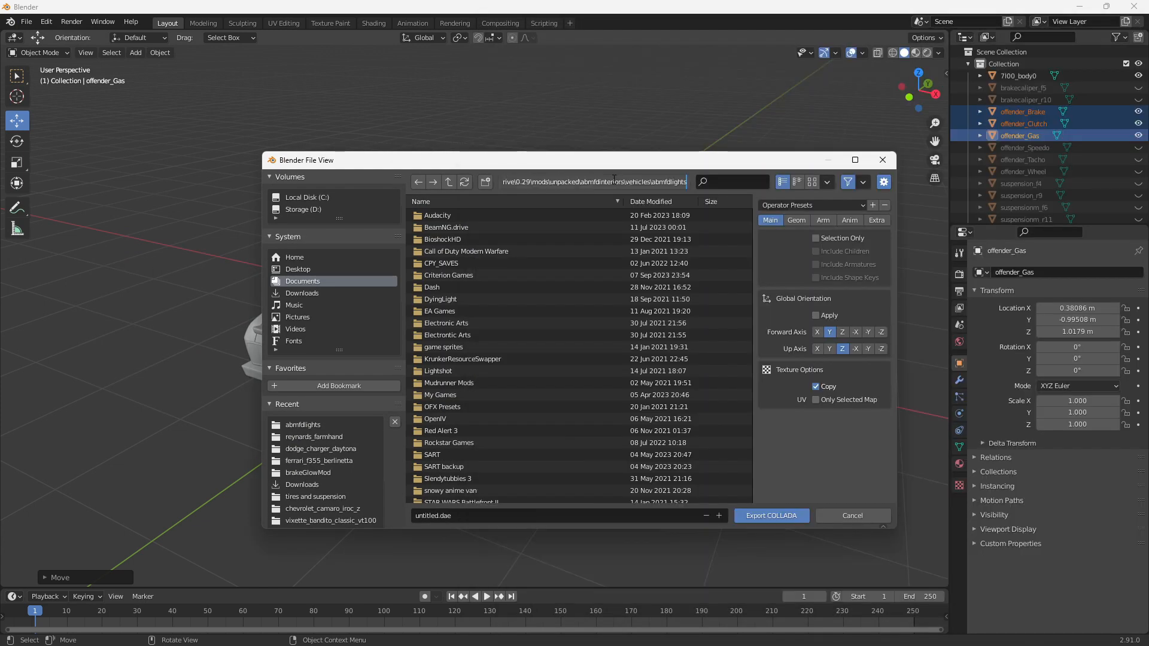
{"action": "key", "text": "Return"}
{"action": "left_click", "coordinate": [490, 215]}
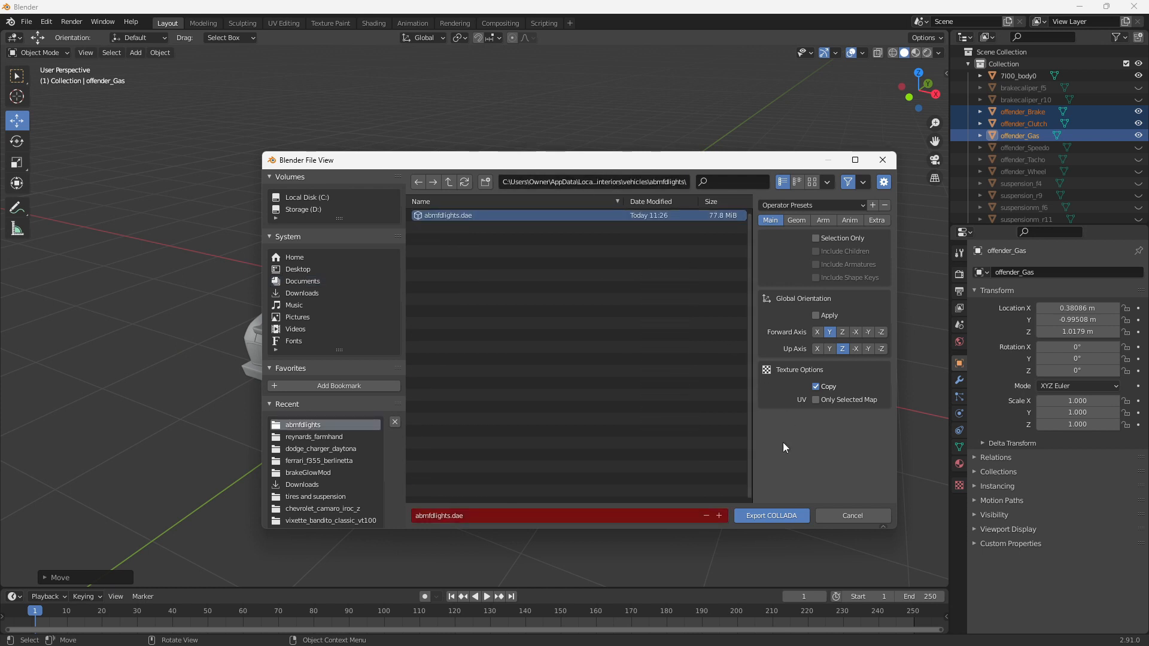
{"action": "left_click", "coordinate": [768, 516]}
Step: Switch to BeamNG.drive and reload the vehicle with the newly exported model
{"action": "key", "text": "alt+Tab"}
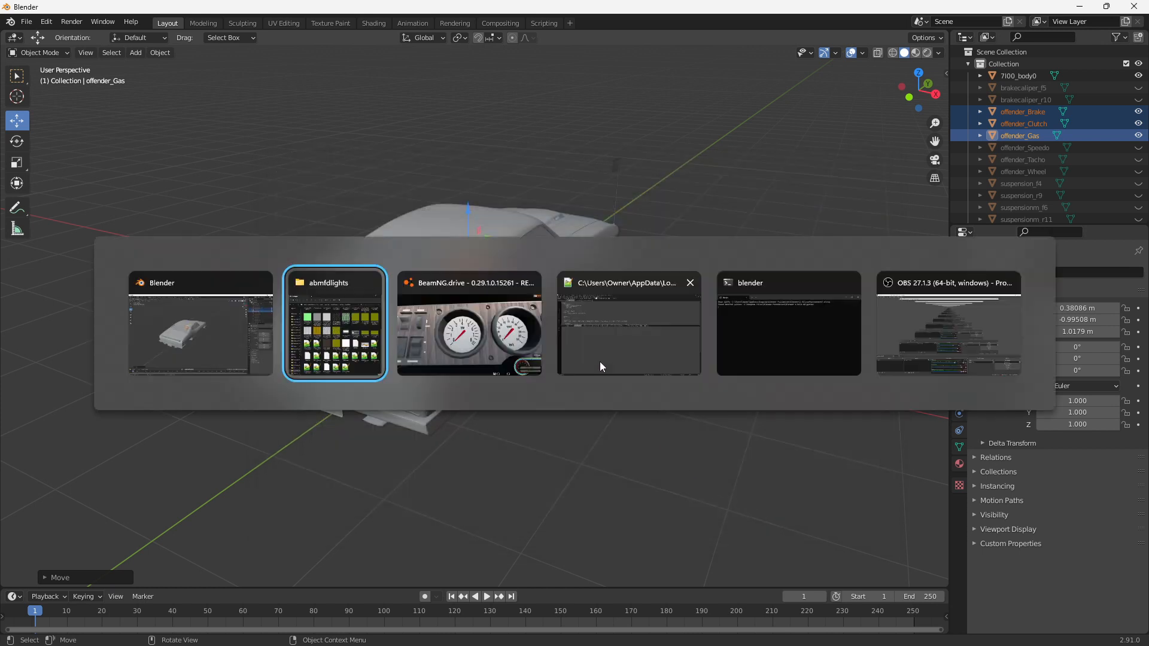
{"action": "left_click", "coordinate": [472, 341]}
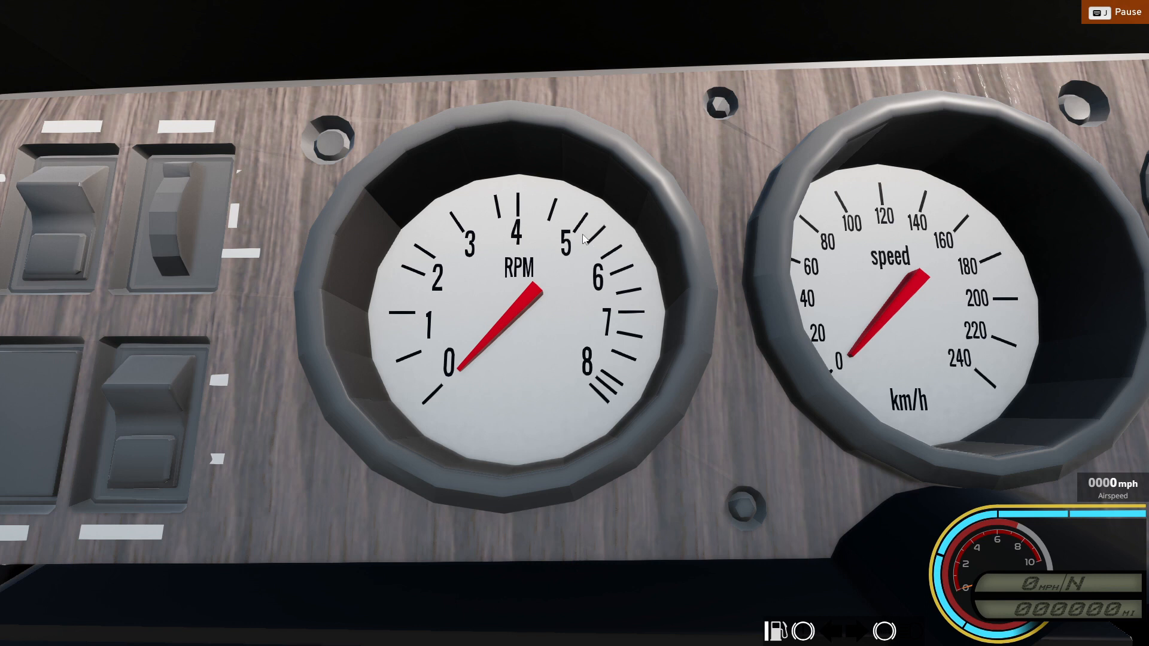
{"action": "key", "text": "ctrl+r"}
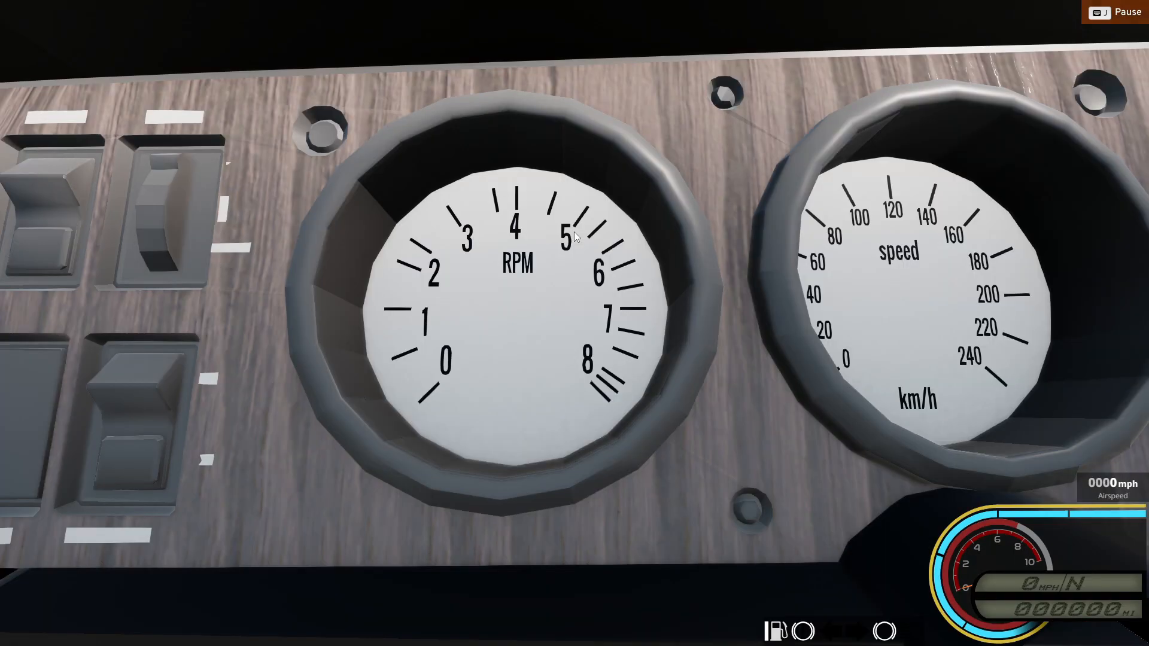
Step: Look around the dashboard, engine bay and cabin, and examine where the pedals sit in the driver's footwell
{"action": "key", "text": "s"}
{"action": "right_click_drag", "start_coordinate": [574, 232], "coordinate": [652, 198]}
{"action": "key", "text": "s"}
{"action": "right_click_drag", "start_coordinate": [575, 323], "coordinate": [542, 287]}
{"action": "key", "text": "d"}
{"action": "right_click_drag", "start_coordinate": [574, 324], "coordinate": [598, 449]}
{"action": "key", "text": "d"}
{"action": "key", "text": "w"}
{"action": "key", "text": "w"}
{"action": "key", "text": "s"}
{"action": "key", "text": "w"}
{"action": "key", "text": "w"}
{"action": "key", "text": "w"}
{"action": "right_click_drag", "start_coordinate": [574, 323], "coordinate": [251, 329]}
{"action": "key", "text": "s"}
{"action": "right_click_drag", "start_coordinate": [957, 299], "coordinate": [733, 278]}
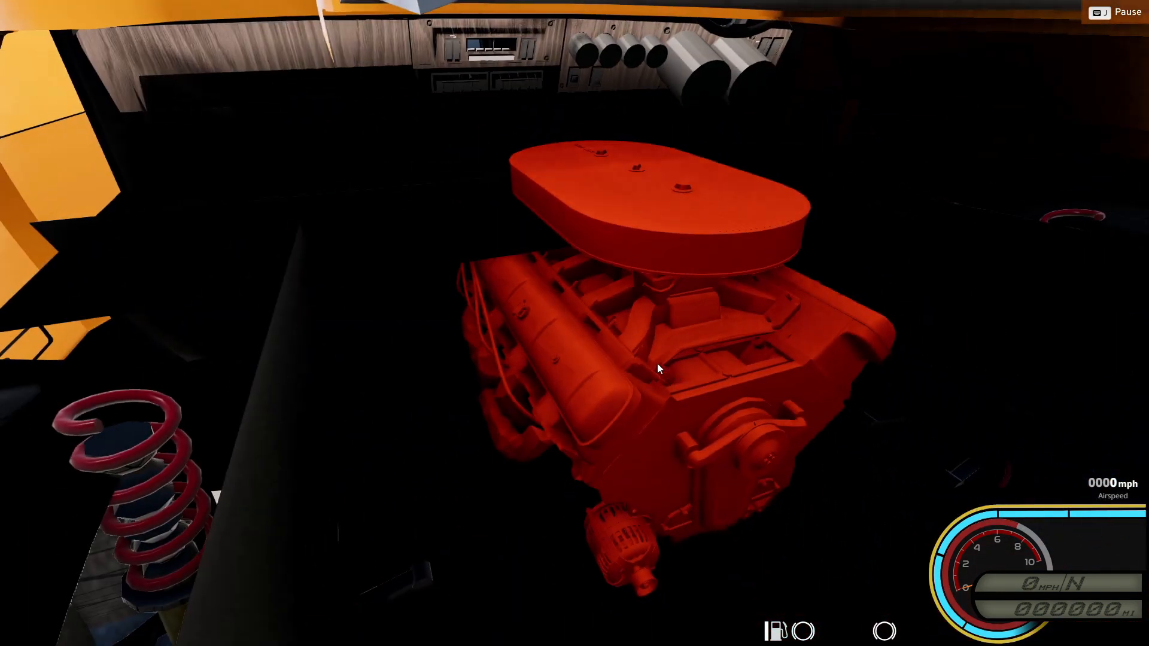
{"action": "key", "text": "a"}
{"action": "right_click_drag", "start_coordinate": [641, 289], "coordinate": [880, 227]}
{"action": "key", "text": "s"}
{"action": "key", "text": "w"}
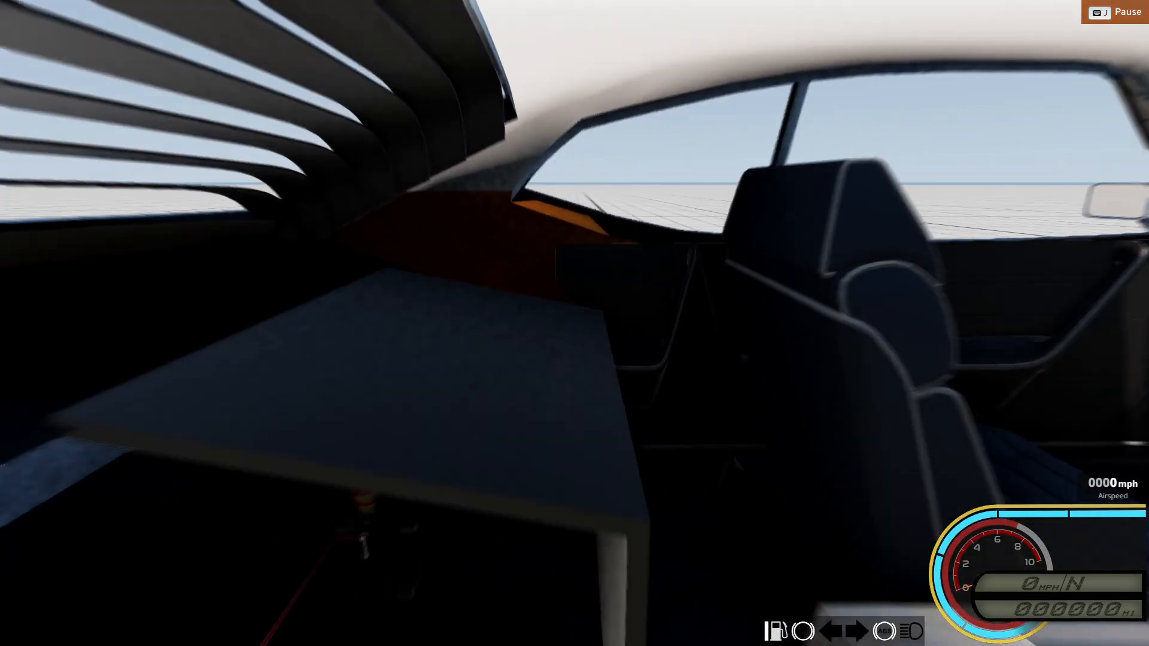
{"action": "key", "text": "w"}
{"action": "right_click_drag", "start_coordinate": [575, 323], "coordinate": [784, 431]}
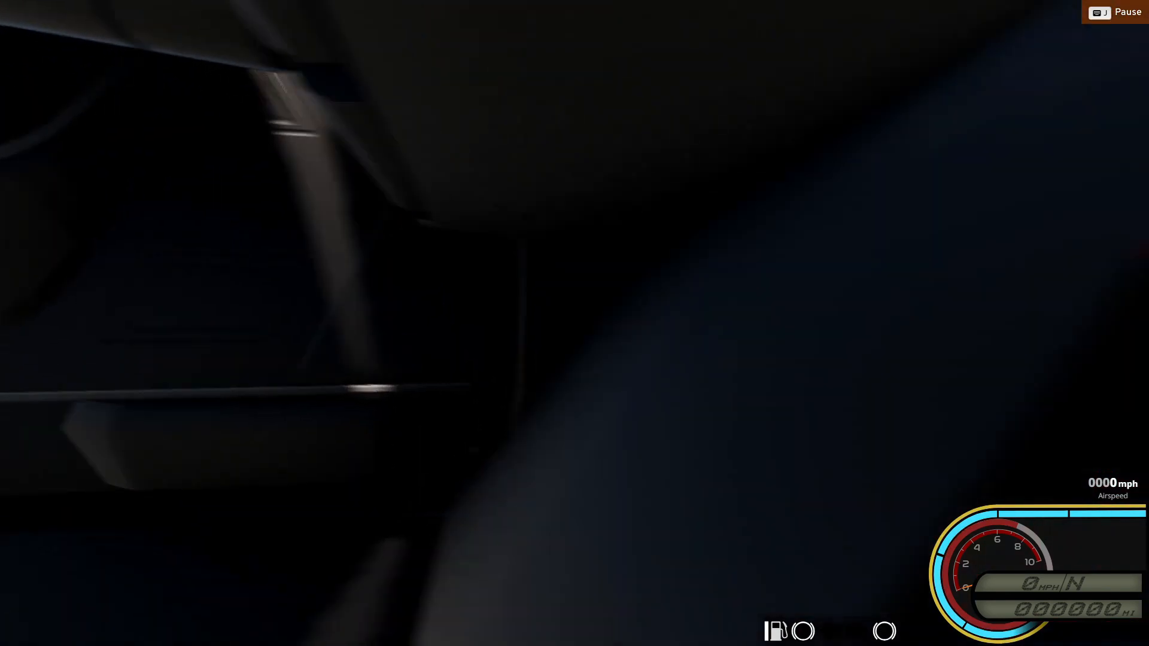
Step: Switch back to Blender and move the three selected pedals along Y until offender_Gas is at about -0.699 m
{"action": "key", "text": "alt+Tab"}
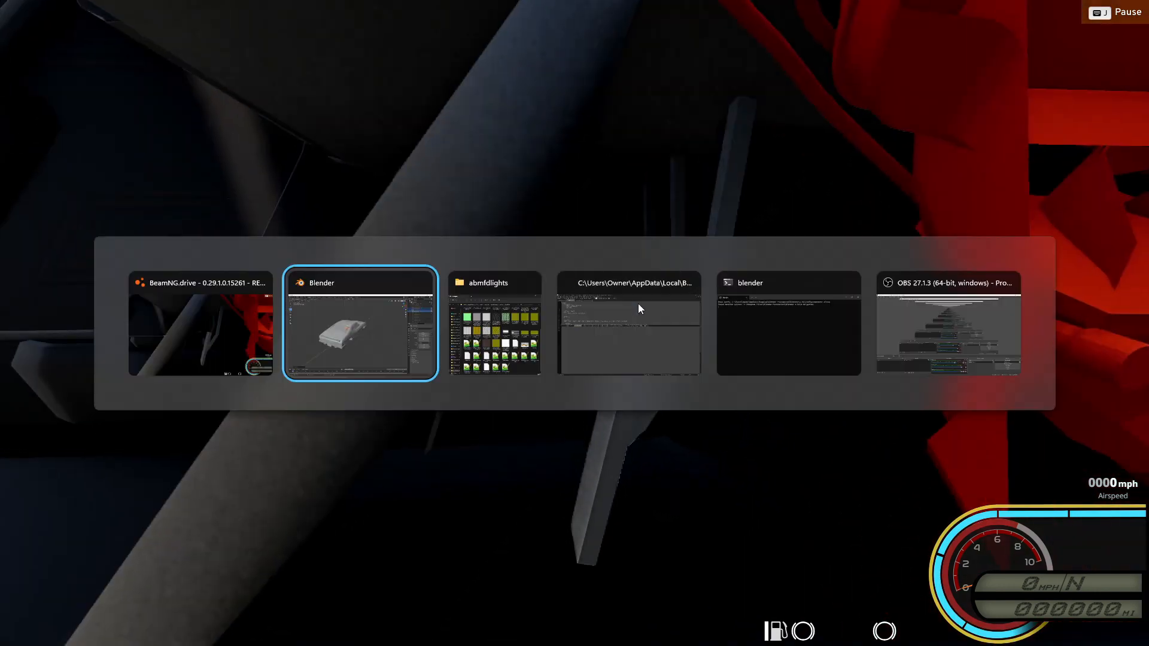
{"action": "left_click", "coordinate": [393, 332]}
{"action": "middle_click_drag", "start_coordinate": [565, 286], "coordinate": [377, 234]}
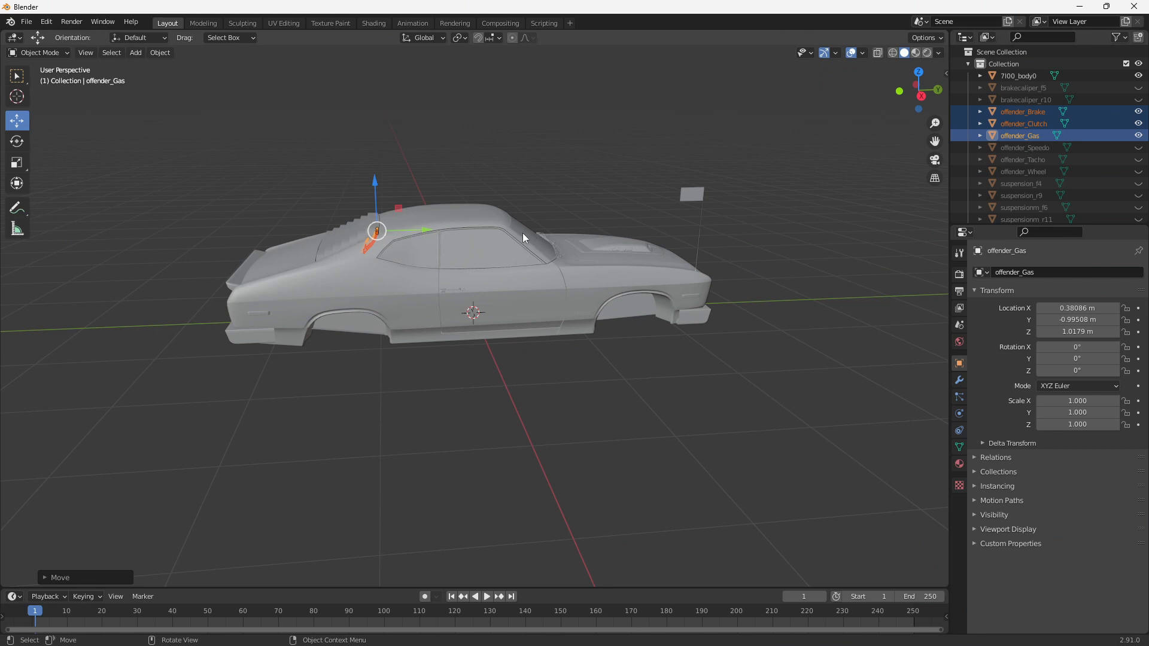
{"action": "left_click_drag", "start_coordinate": [426, 229], "coordinate": [450, 233]}
Step: Export the scene as Collada over abmfdlights.dae in the abmfdlights folder with the pedals' new Y position
{"action": "left_click", "coordinate": [26, 22]}
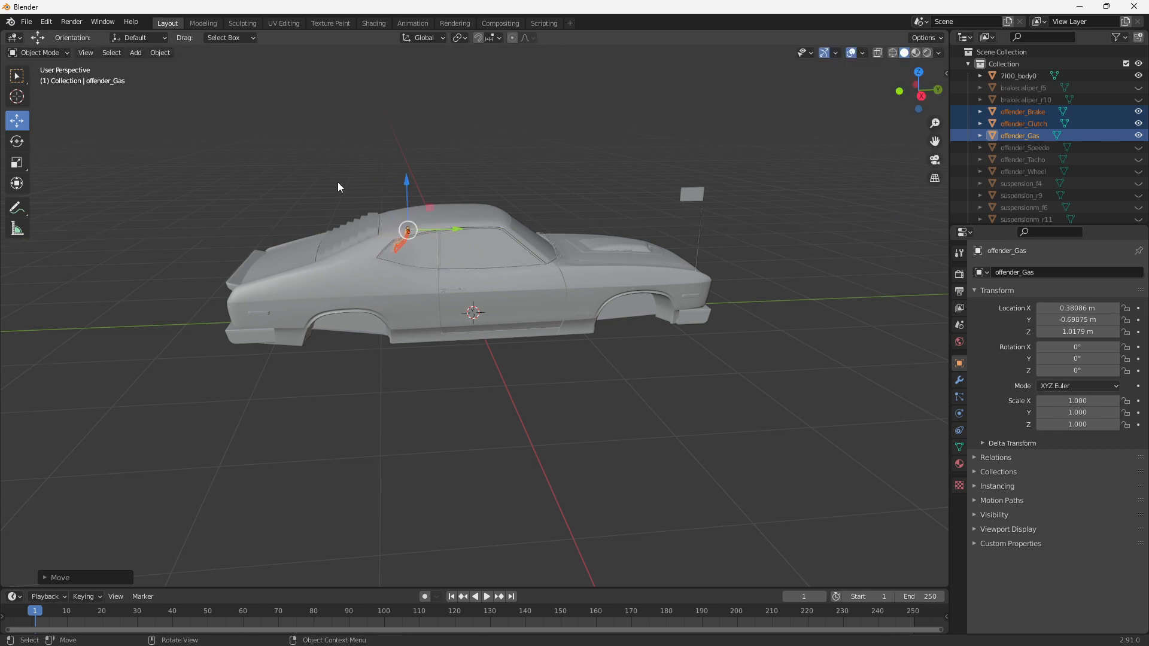
{"action": "left_click", "coordinate": [26, 22]}
{"action": "mouse_move", "coordinate": [55, 194]}
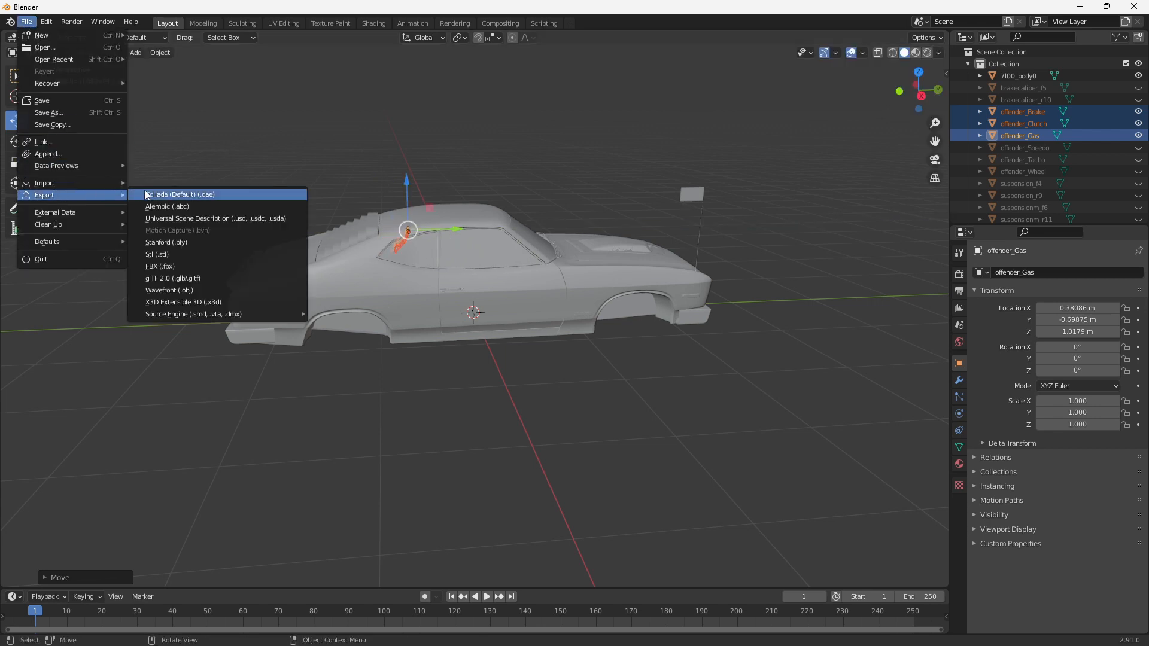
{"action": "left_click", "coordinate": [145, 191]}
{"action": "left_click", "coordinate": [337, 424]}
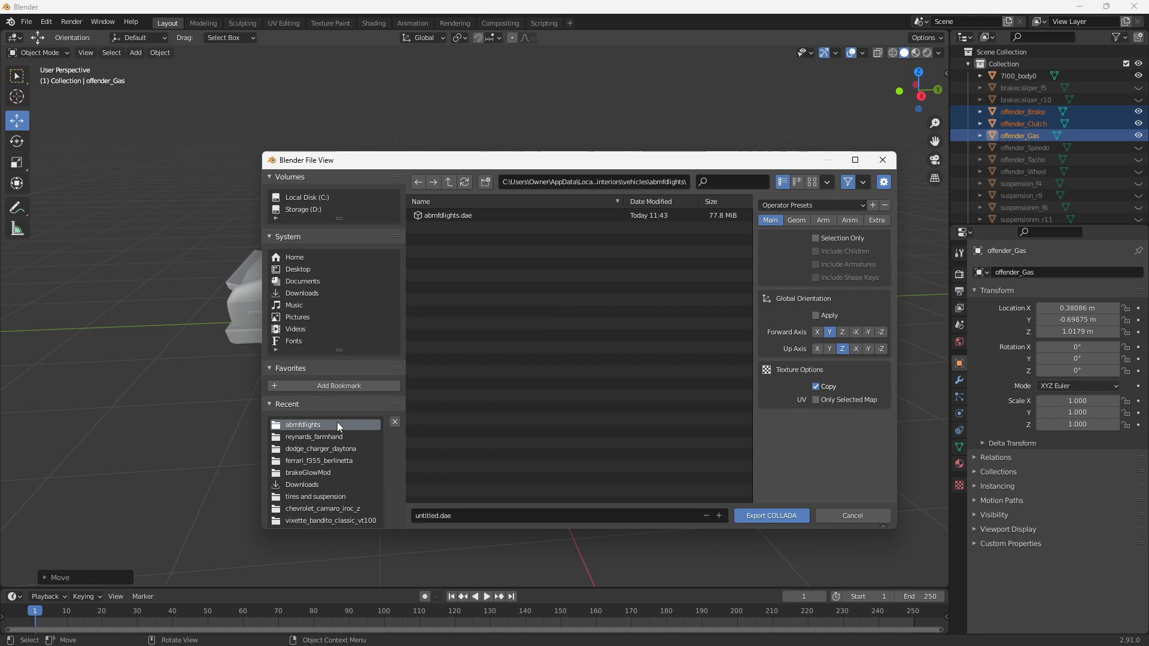
{"action": "left_click", "coordinate": [469, 216]}
{"action": "left_click", "coordinate": [772, 516]}
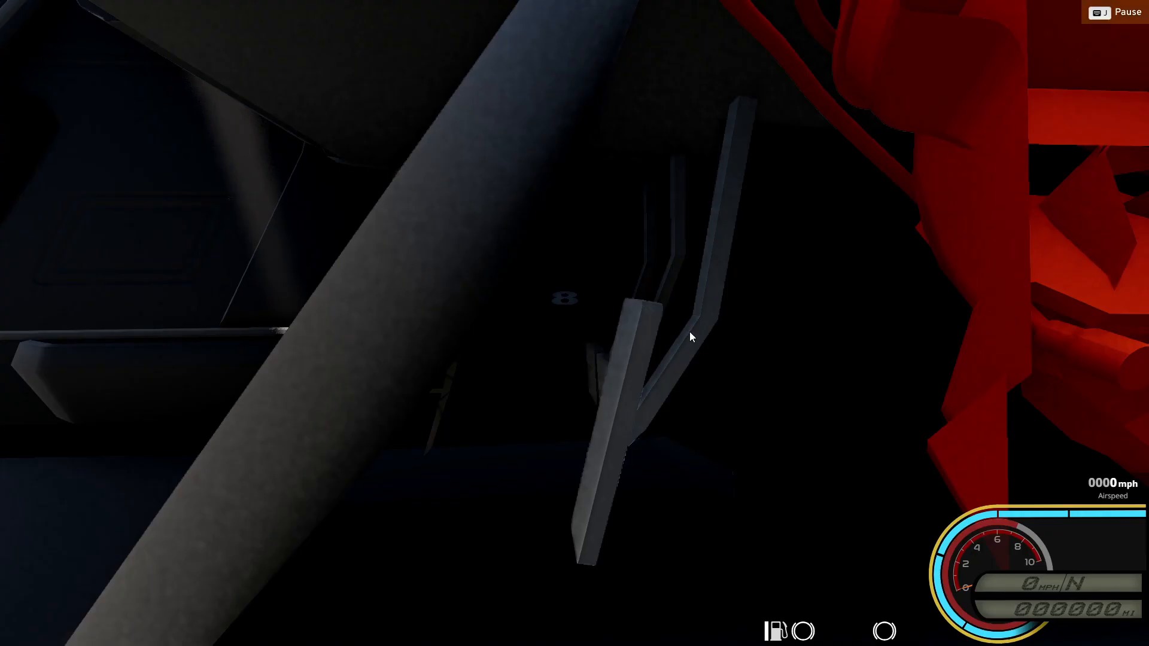
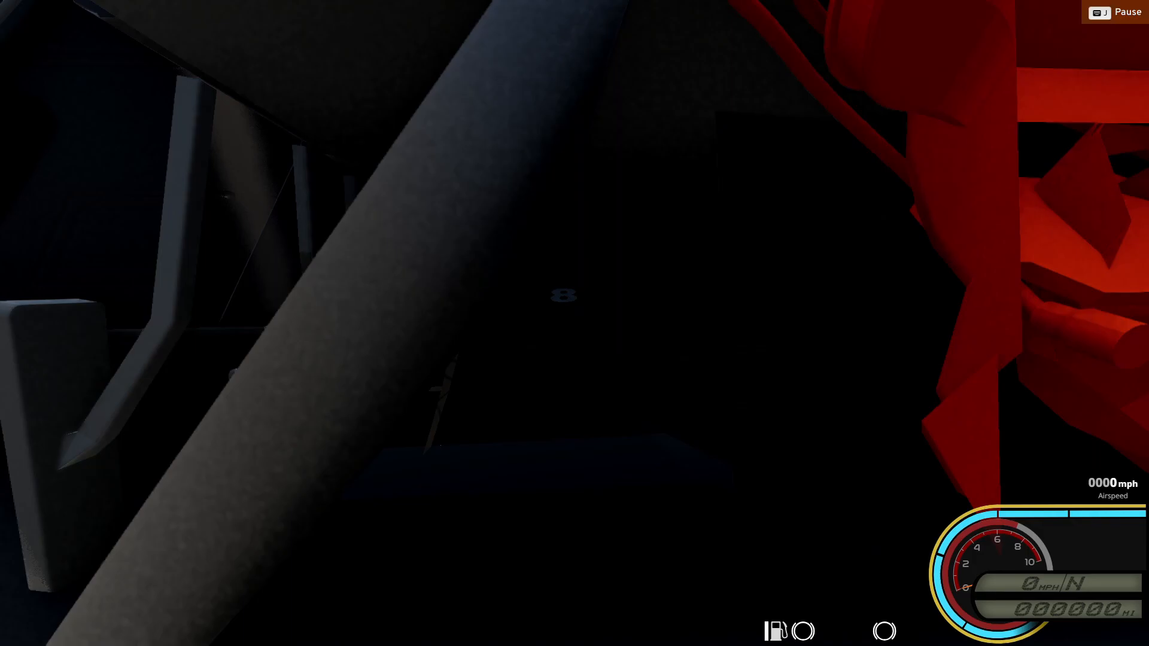
Step: Unpause BeamNG.drive and examine the moved pedals in the footwell from the side and from the driver's viewpoint
{"action": "key", "text": "w"}
{"action": "key", "text": "w"}
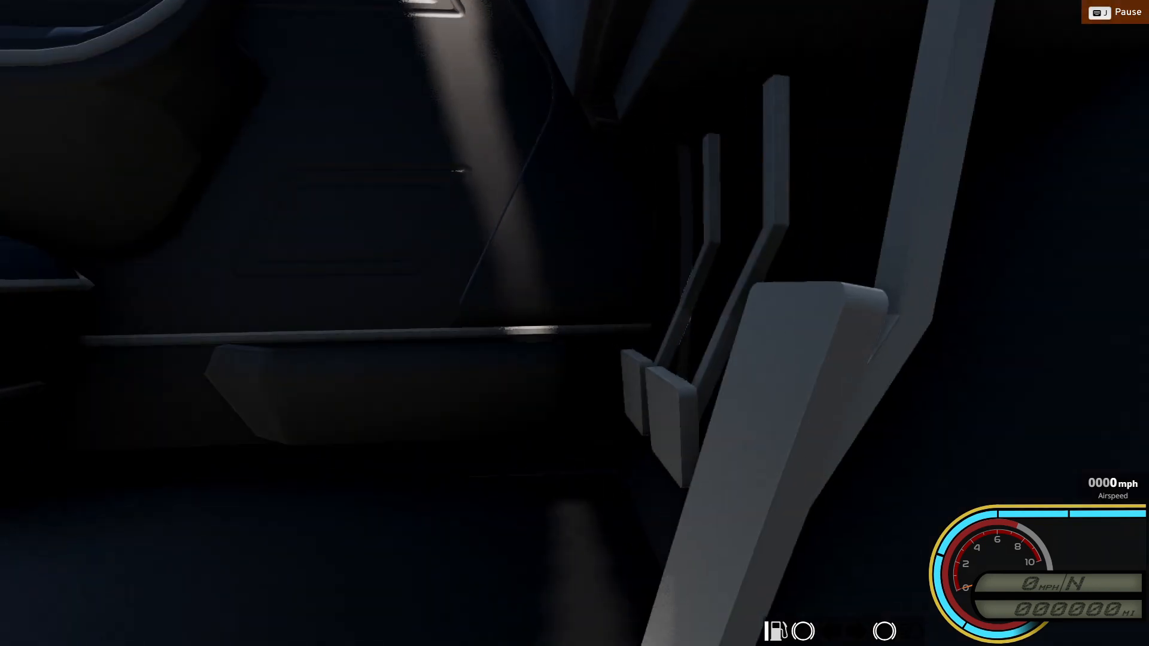
{"action": "key", "text": "j"}
{"action": "key", "text": "d"}
{"action": "key", "text": "a"}
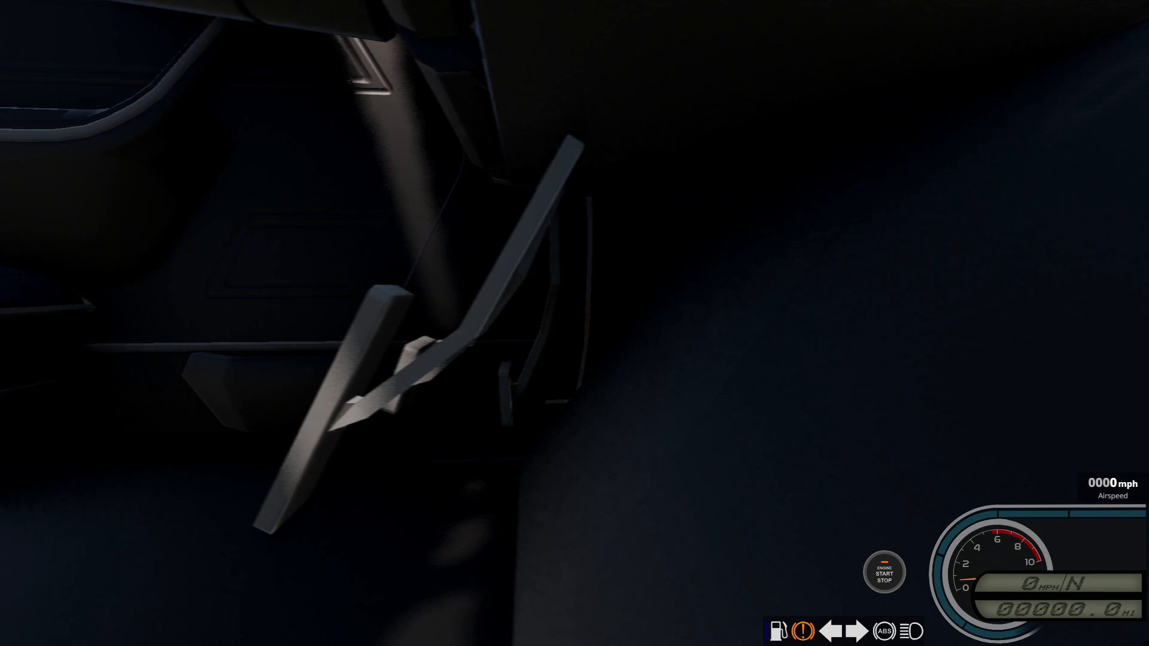
{"action": "key", "text": "a"}
{"action": "key", "text": "a"}
{"action": "right_click_drag", "start_coordinate": [548, 14], "coordinate": [545, 280]}
{"action": "key", "text": "w"}
{"action": "key", "text": "s"}
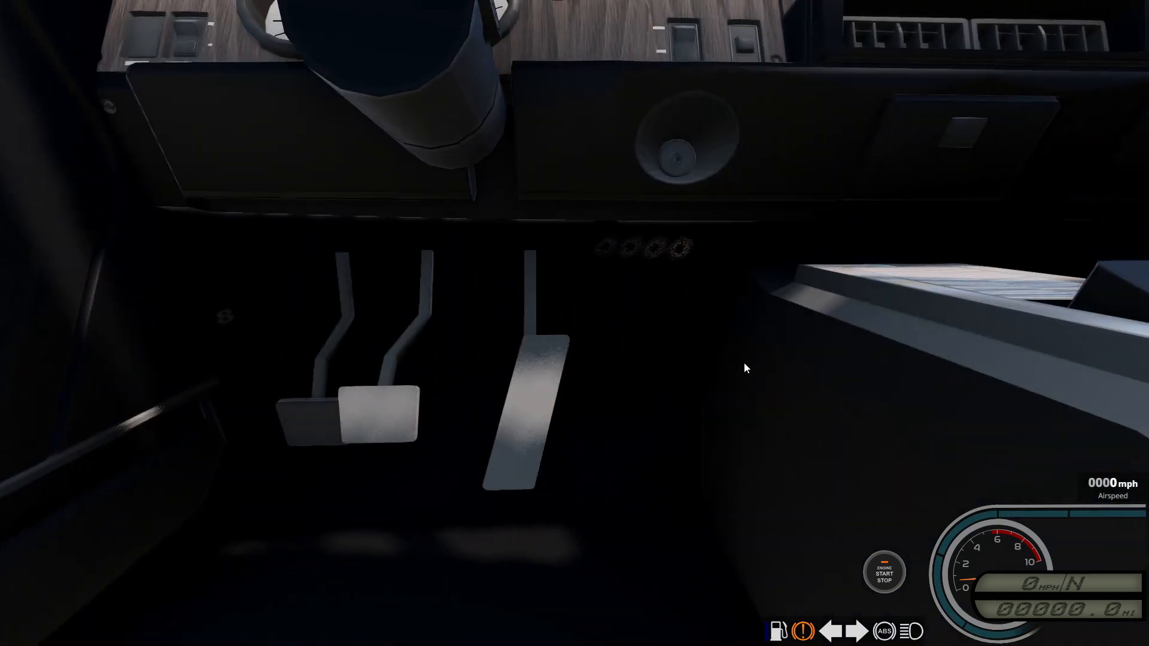
Step: Examine the clutch, brake and gas pedals close up in-game to judge their sideways placement and spacing
{"action": "key", "text": "alt+Tab"}
{"action": "right_click", "coordinate": [511, 346]}
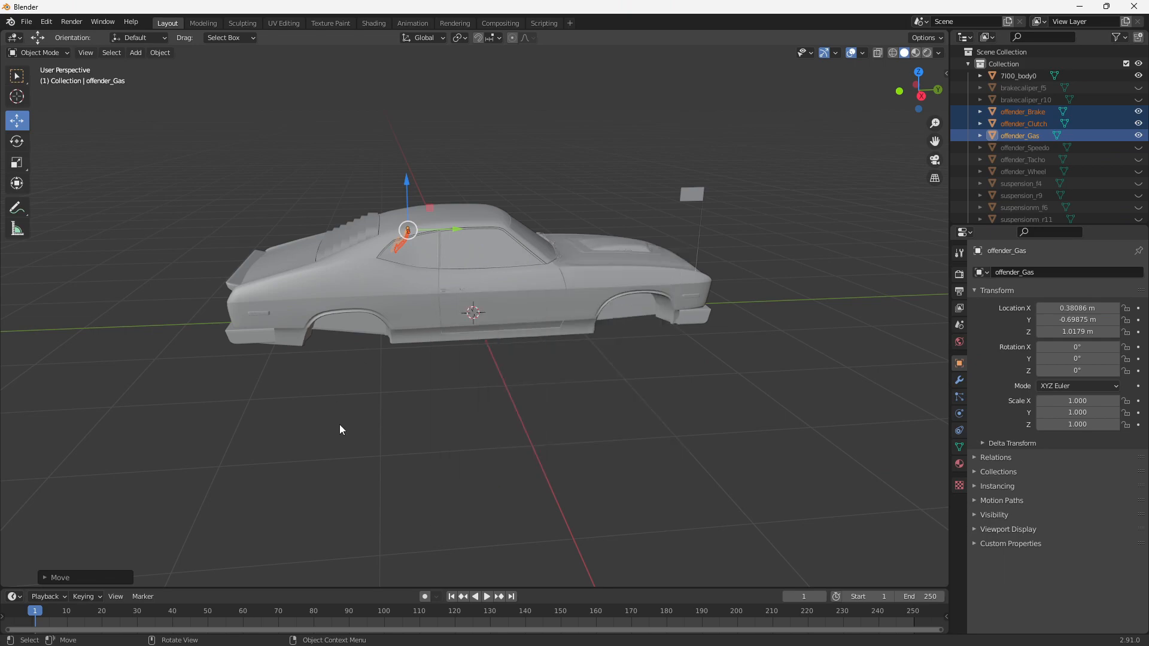
{"action": "key", "text": "alt+Tab"}
{"action": "key", "text": "w"}
{"action": "right_click_drag", "start_coordinate": [514, 335], "coordinate": [514, 365]}
{"action": "key", "text": "Down"}
{"action": "key", "text": "Down"}
{"action": "key", "text": "Down"}
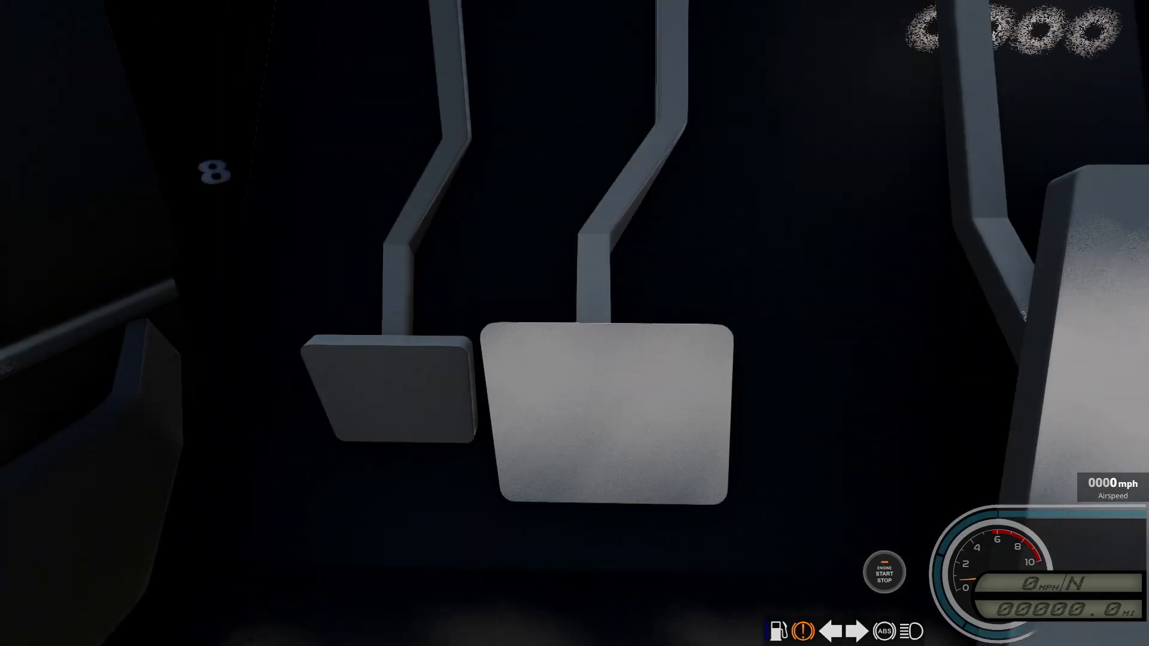
{"action": "key", "text": "s"}
Step: In Blender, move the three selected pedals along X until offender_Gas is at about 0.182 m
{"action": "key", "text": "alt+Tab"}
{"action": "middle_click_drag", "start_coordinate": [653, 184], "coordinate": [688, 308]}
{"action": "scroll", "coordinate": [767, 195], "scroll_direction": "up", "scroll_amount": 4}
{"action": "scroll", "coordinate": [696, 268], "scroll_direction": "up", "scroll_amount": 3}
{"action": "middle_click_drag", "start_coordinate": [697, 269], "coordinate": [709, 252]}
{"action": "key", "text": "alt+Tab"}
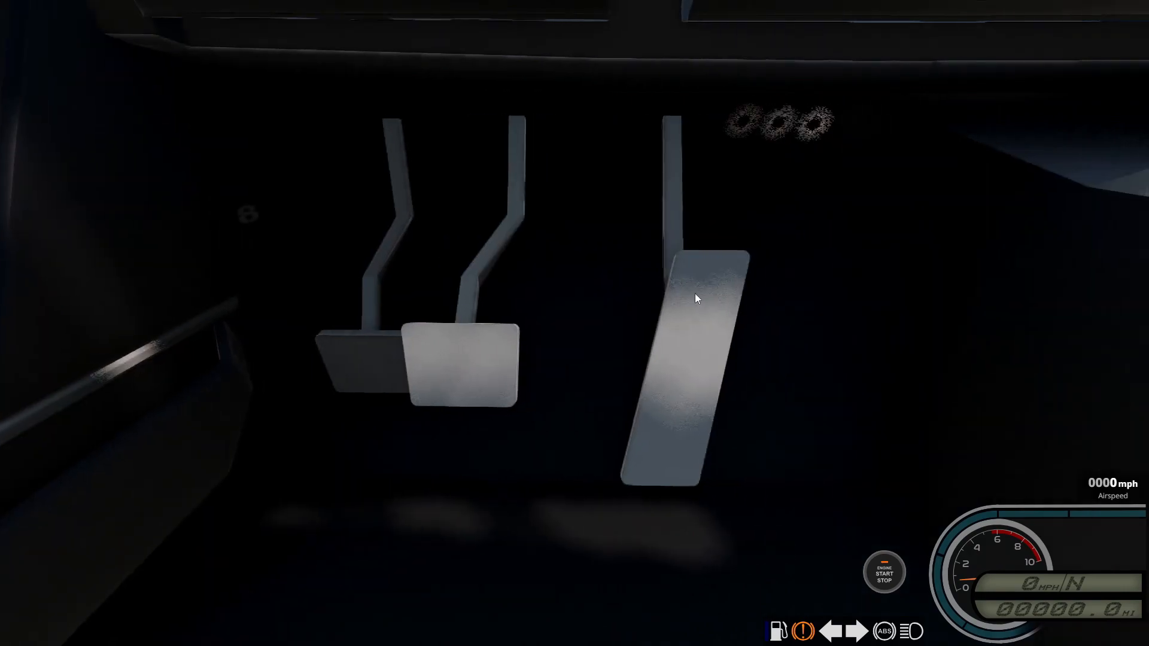
{"action": "key", "text": "alt+Tab"}
{"action": "left_click_drag", "start_coordinate": [533, 294], "coordinate": [374, 327]}
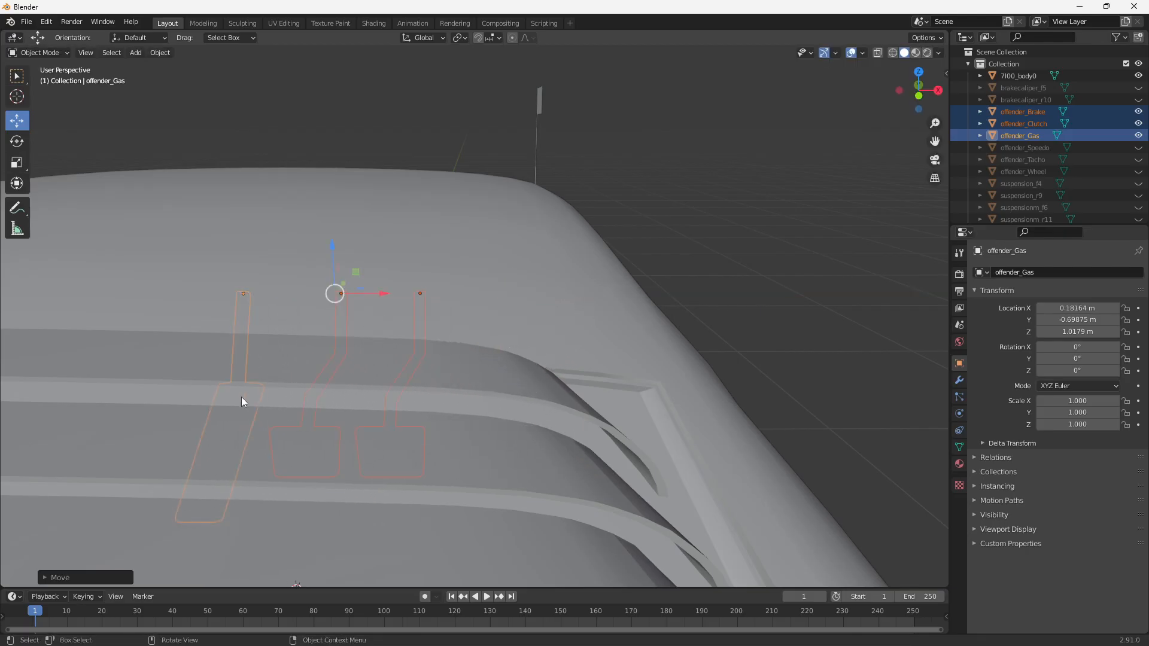
Step: Select only offender_Gas and move it along X to about 0.215 m
{"action": "left_click", "coordinate": [1026, 134]}
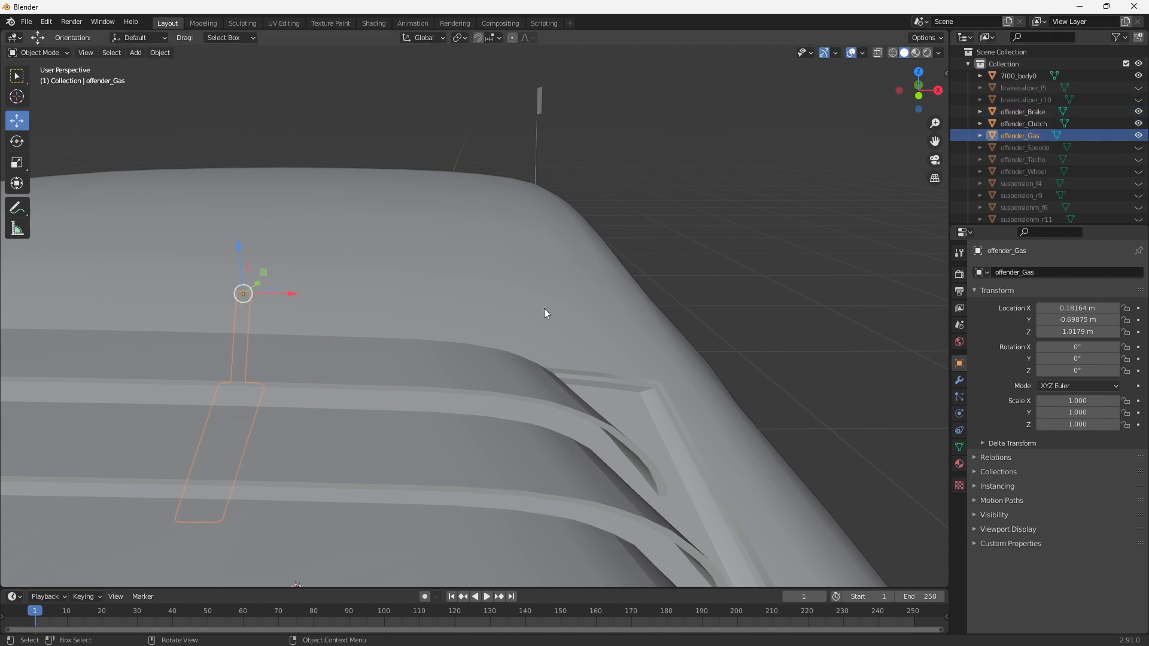
{"action": "left_click_drag", "start_coordinate": [288, 297], "coordinate": [316, 290]}
Step: Export the Collada file over abmfdlights.dae with the adjusted gas pedal and check the pedals in-game
{"action": "left_click", "coordinate": [24, 22]}
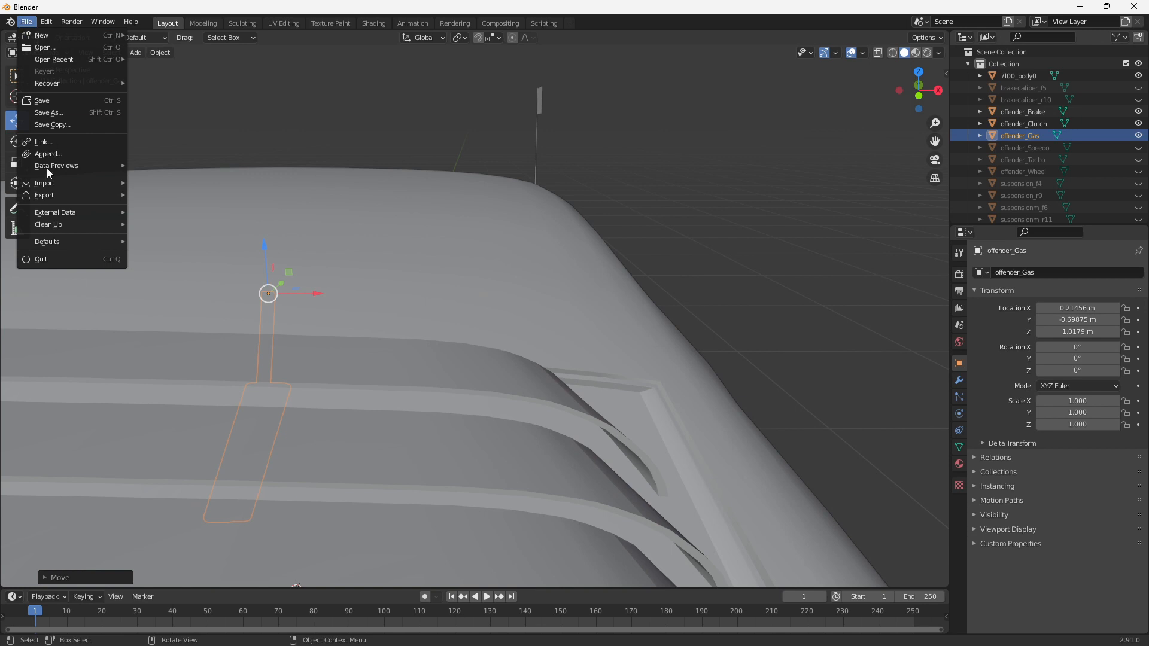
{"action": "mouse_move", "coordinate": [49, 196]}
{"action": "left_click", "coordinate": [217, 194]}
{"action": "left_click", "coordinate": [336, 425]}
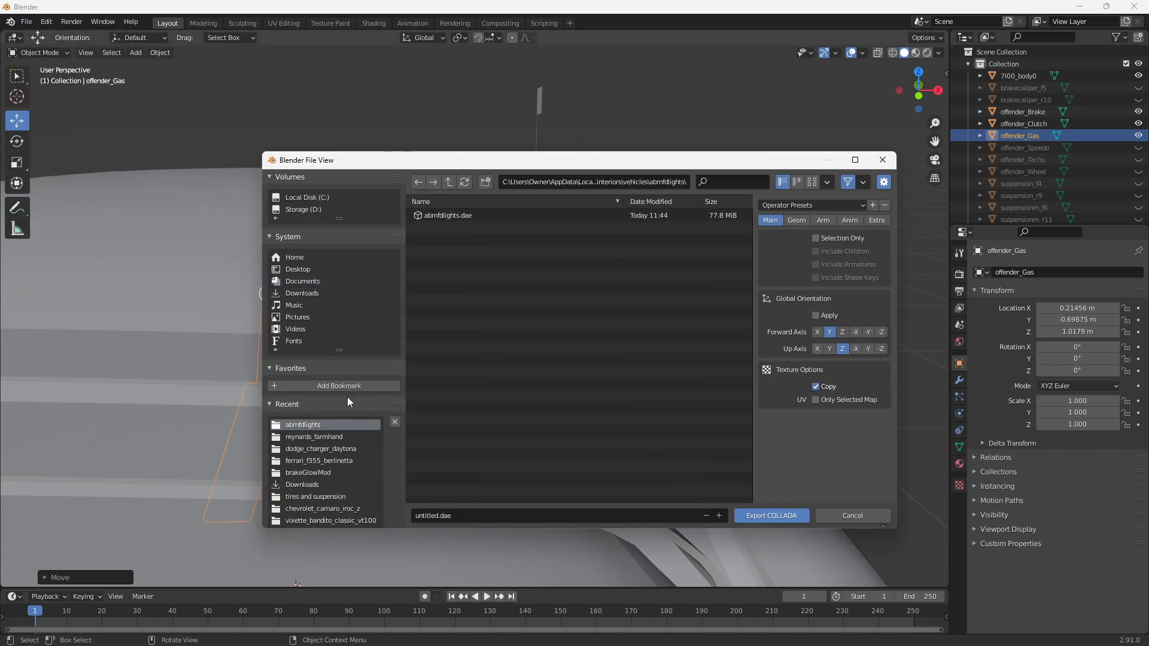
{"action": "left_click", "coordinate": [450, 216]}
{"action": "left_click", "coordinate": [772, 516]}
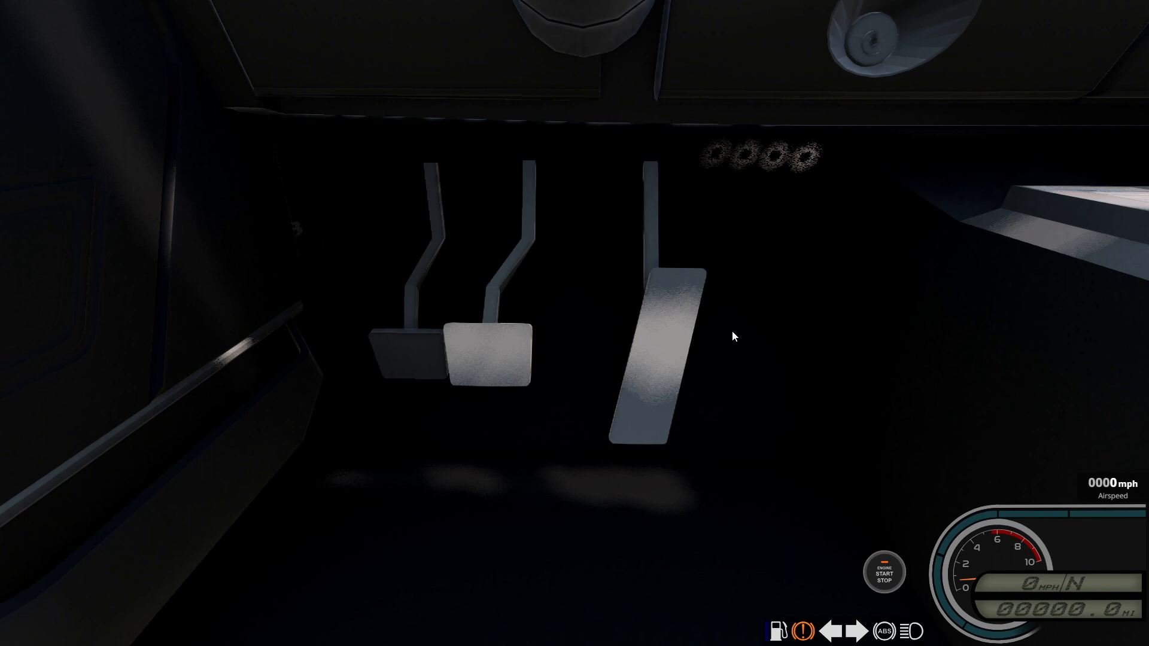
{"action": "right_click_drag", "start_coordinate": [732, 332], "coordinate": [736, 328]}
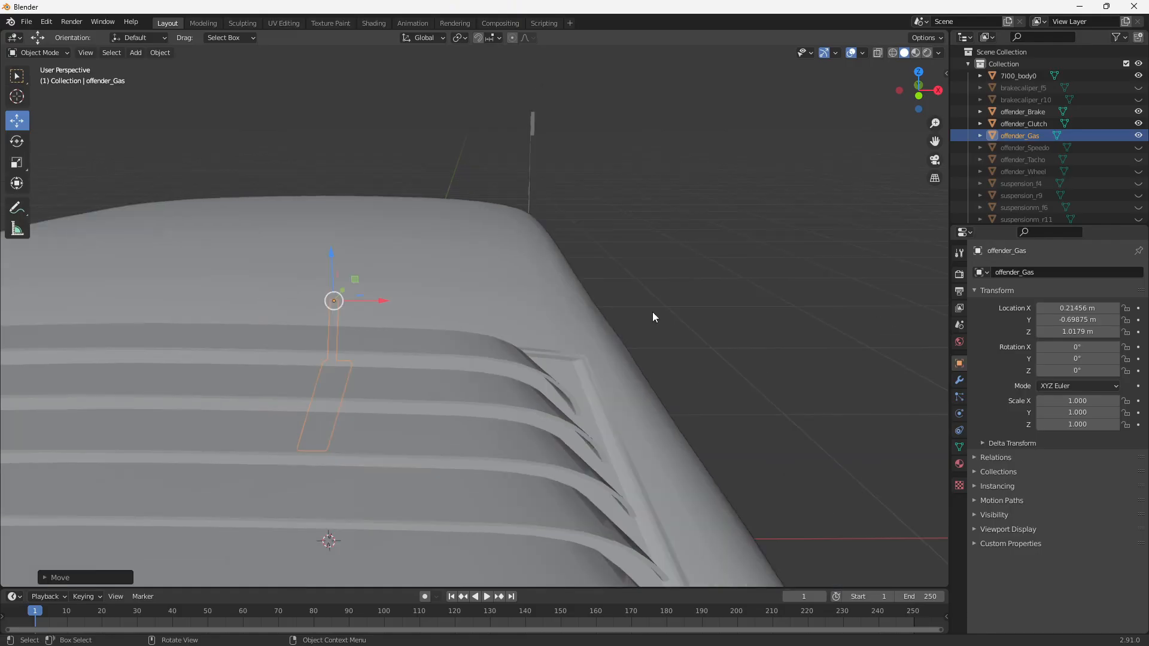
Step: Shift all three pedals along X in Blender, and move offender_Clutch on its own to about X 0.536 m
{"action": "scroll", "coordinate": [652, 311], "scroll_direction": "down", "scroll_amount": 5}
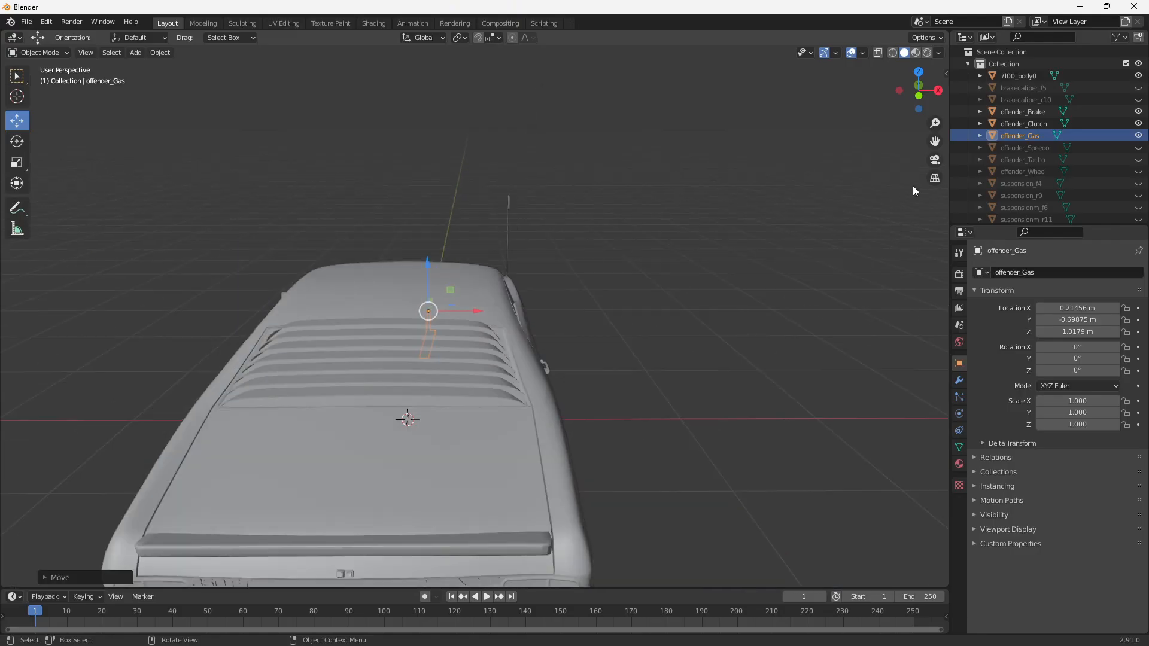
{"action": "left_click", "coordinate": [1031, 121]}
{"action": "left_click", "coordinate": [1029, 114]}
{"action": "left_click", "coordinate": [1034, 135], "text": "shift"}
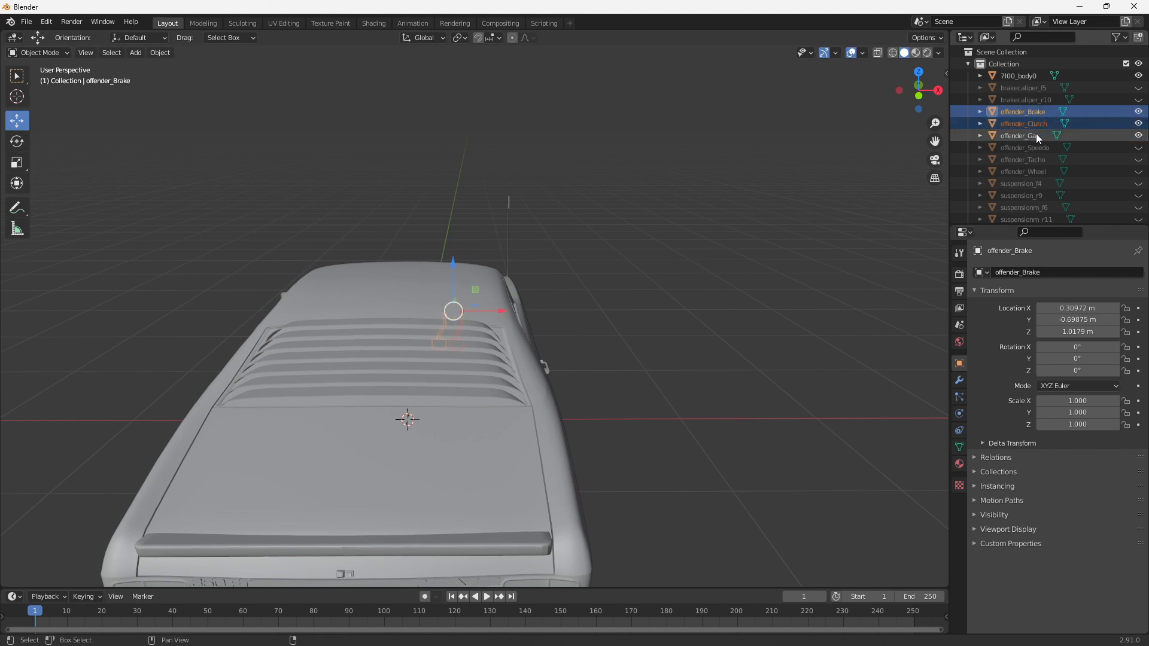
{"action": "scroll", "coordinate": [681, 292], "scroll_direction": "up", "scroll_amount": 3}
{"action": "left_click_drag", "start_coordinate": [456, 304], "coordinate": [544, 307]}
{"action": "left_click", "coordinate": [1030, 123]}
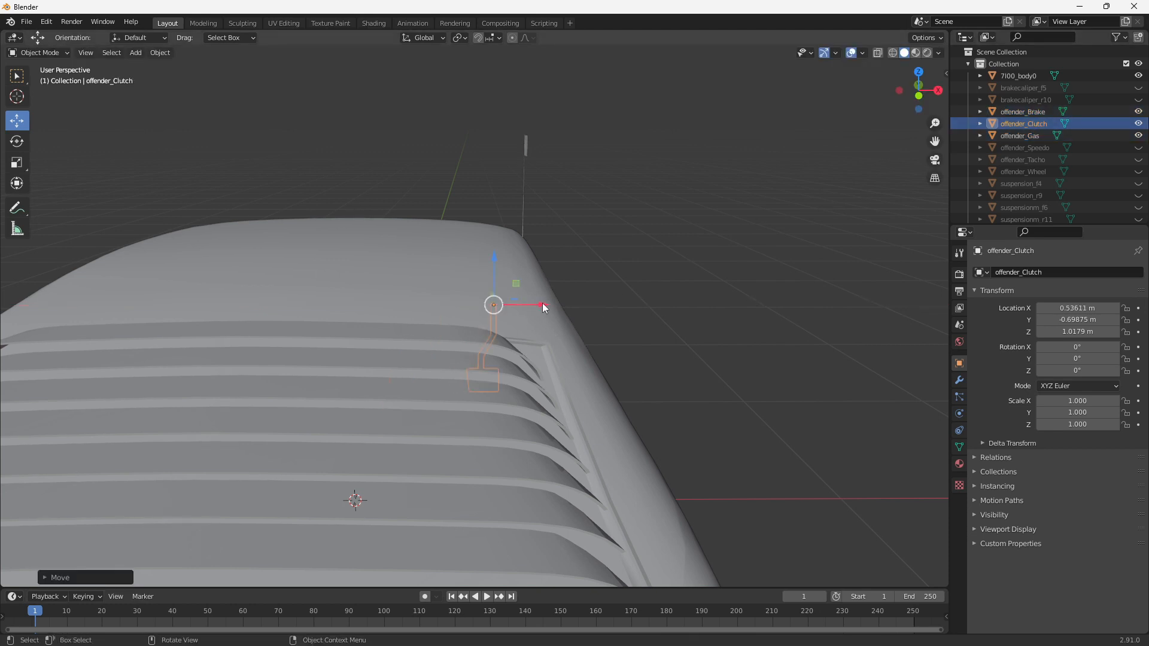
Step: Export the respaced pedals as Collada, overwriting abmfdlights.dae in the abmfdlights folder
{"action": "left_click", "coordinate": [26, 22]}
{"action": "mouse_move", "coordinate": [46, 195]}
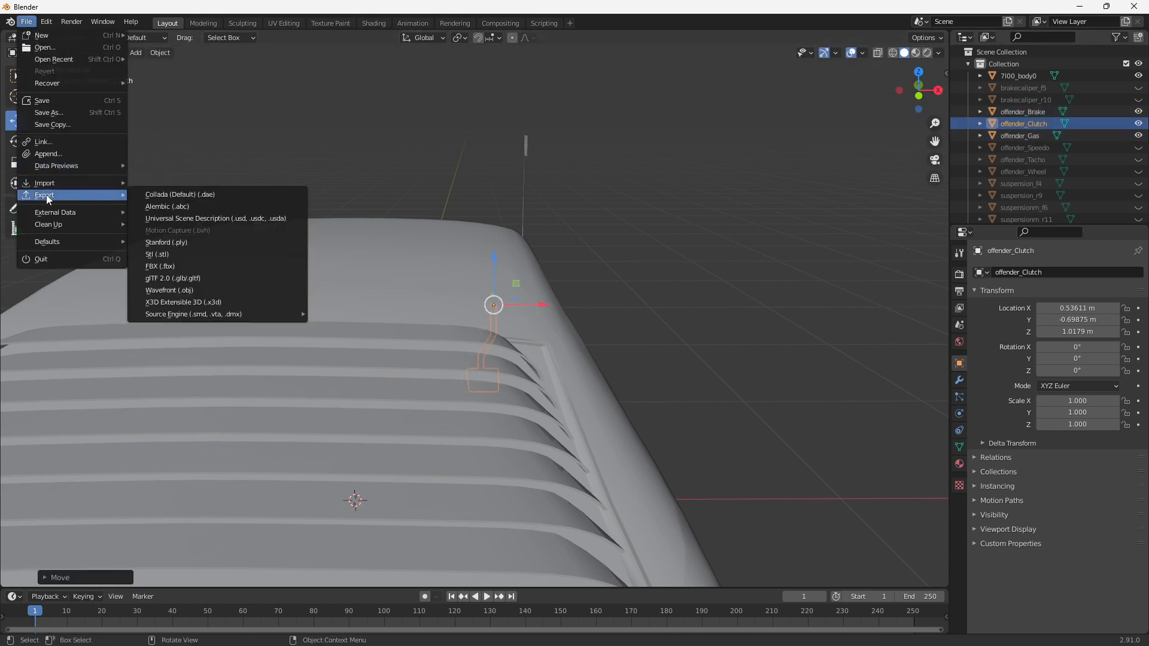
{"action": "left_click", "coordinate": [197, 193]}
{"action": "left_click", "coordinate": [320, 425]}
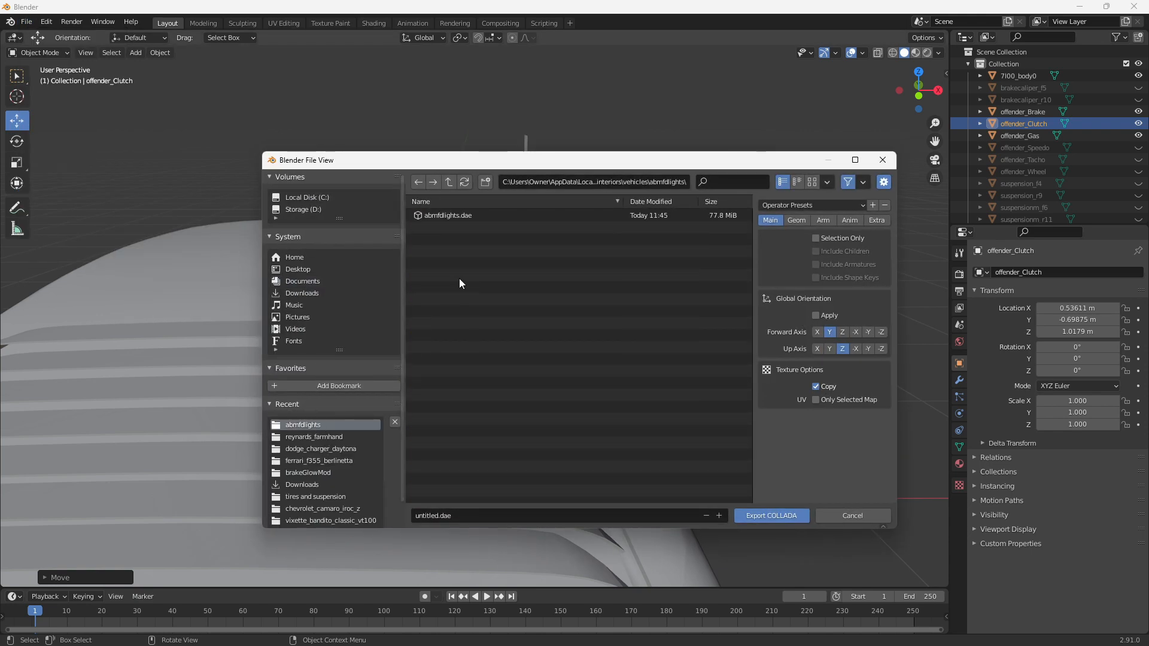
{"action": "left_click", "coordinate": [449, 215]}
{"action": "left_click", "coordinate": [767, 514]}
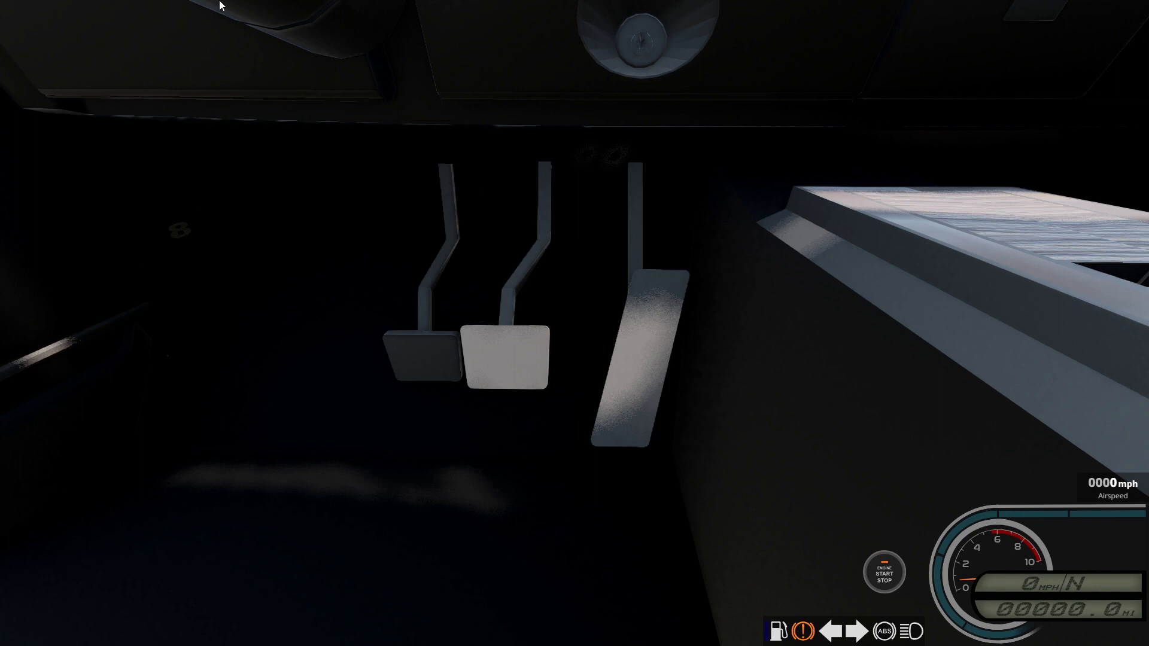
Step: Reload the vehicle in BeamNG.drive and examine the respaced pedals from the driver's side
{"action": "key", "text": "ctrl+r"}
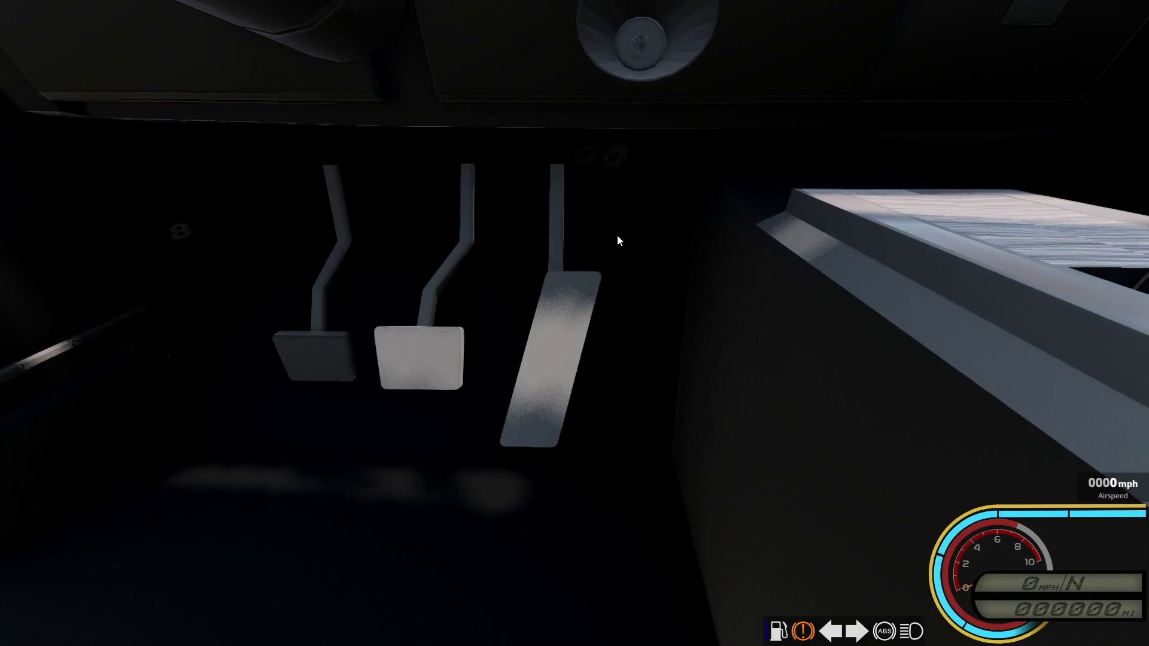
{"action": "key", "text": "s"}
{"action": "right_click_drag", "start_coordinate": [718, 413], "coordinate": [664, 282]}
{"action": "right_click_drag", "start_coordinate": [602, 322], "coordinate": [652, 307]}
{"action": "key", "text": "s"}
{"action": "key", "text": "d"}
{"action": "key", "text": "w"}
Step: Operate the throttle, brake and clutch repeatedly to test the movement of all three pedals in-game
{"action": "key", "text": "Up"}
{"action": "key", "text": "Up"}
{"action": "key", "text": "Up"}
{"action": "key", "text": "Down"}
{"action": "key", "text": "Down"}
{"action": "key", "text": "Down"}
{"action": "key", "text": "Down"}
{"action": "key", "text": "shift"}
{"action": "key", "text": "shift"}
{"action": "key", "text": "Up"}
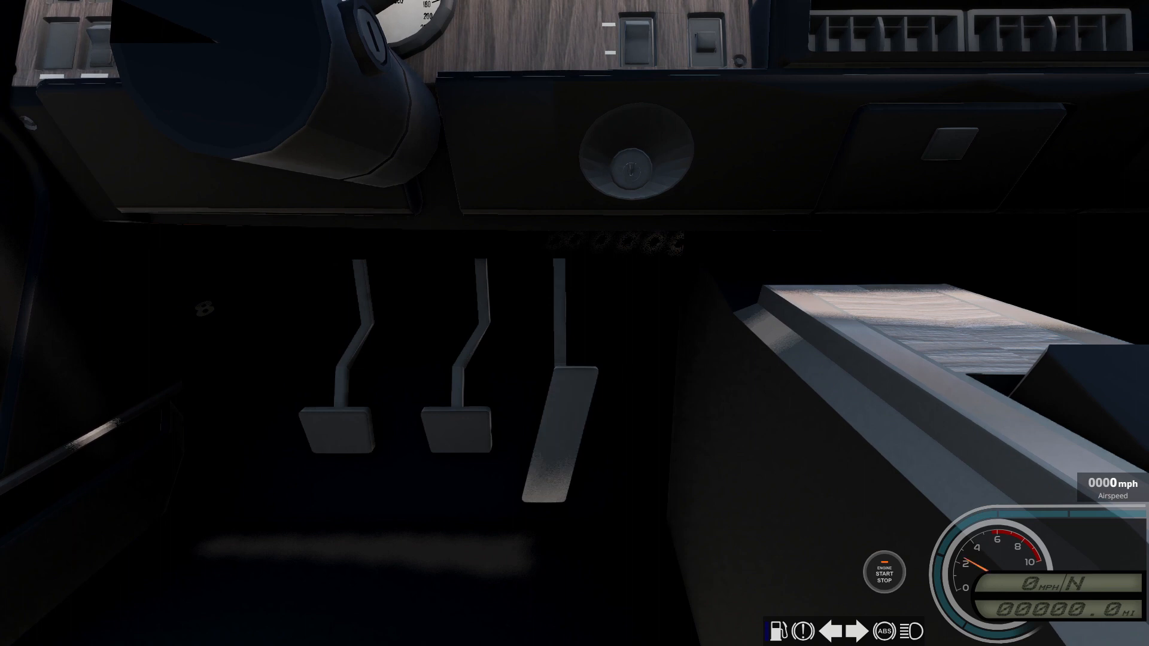
{"action": "key", "text": "shift"}
{"action": "key", "text": "shift"}
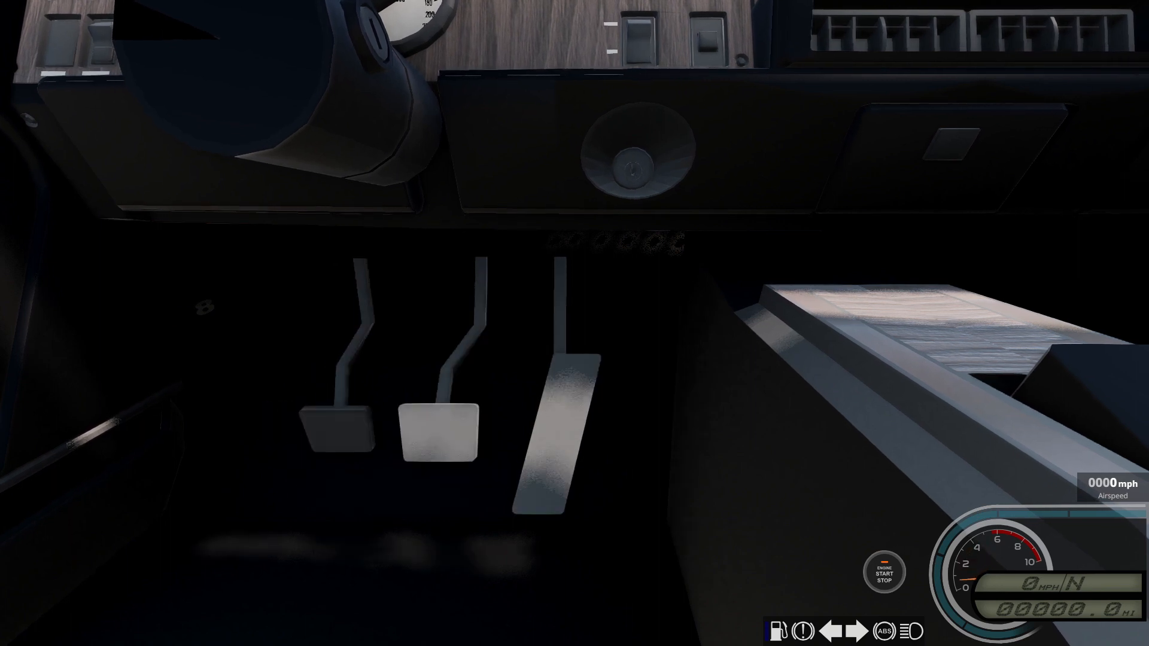
Step: Restore the vehicle to its home position and inspect the steering column and gauges up close
{"action": "mouse_move", "coordinate": [593, 316]}
{"action": "right_mouse_down"}
{"action": "mouse_move", "coordinate": [532, 318]}
{"action": "mouse_move", "coordinate": [576, 284]}
{"action": "mouse_move", "coordinate": [577, 314]}
{"action": "right_mouse_up"}
{"action": "key", "text": "j"}
{"action": "key", "text": "Home"}
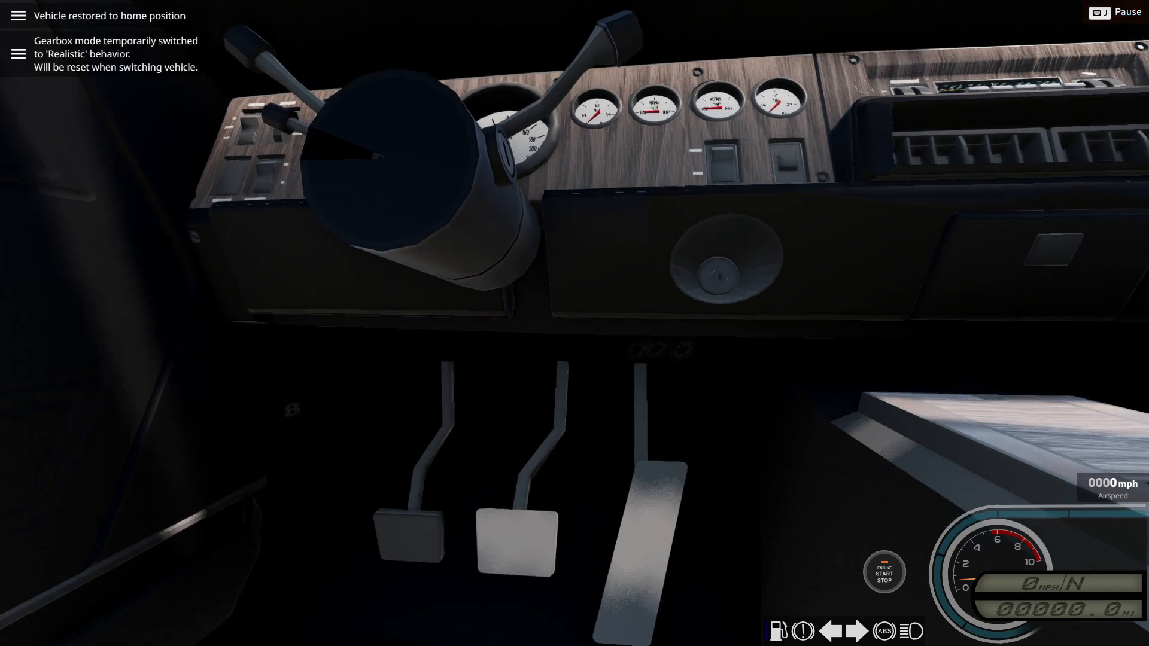
{"action": "key", "text": "c"}
{"action": "key", "text": "s"}
{"action": "right_click_drag", "start_coordinate": [659, 335], "coordinate": [609, 334]}
{"action": "key", "text": "w"}
{"action": "key", "text": "alt+Tab"}
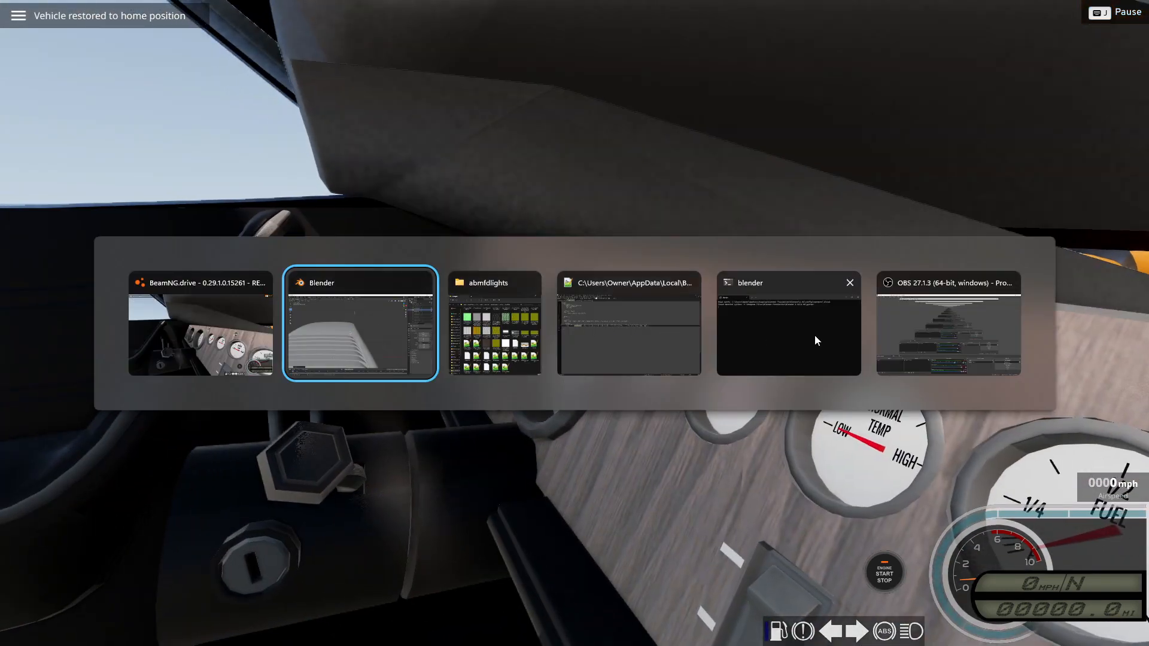
Step: Switch to Blender, hide the 7l00_body0 mesh, and show the offender_Speedo and offender_Tacho needles
{"action": "left_click", "coordinate": [396, 328]}
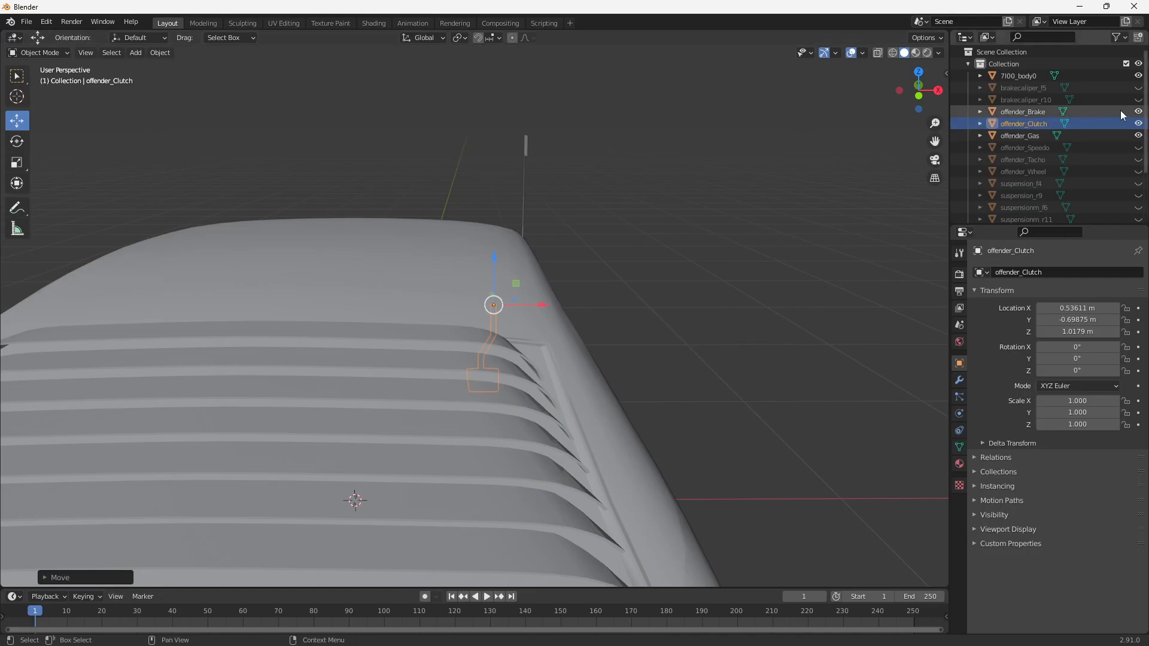
{"action": "left_click", "coordinate": [1138, 76]}
{"action": "middle_click_drag", "start_coordinate": [641, 374], "coordinate": [658, 204], "text": "shift"}
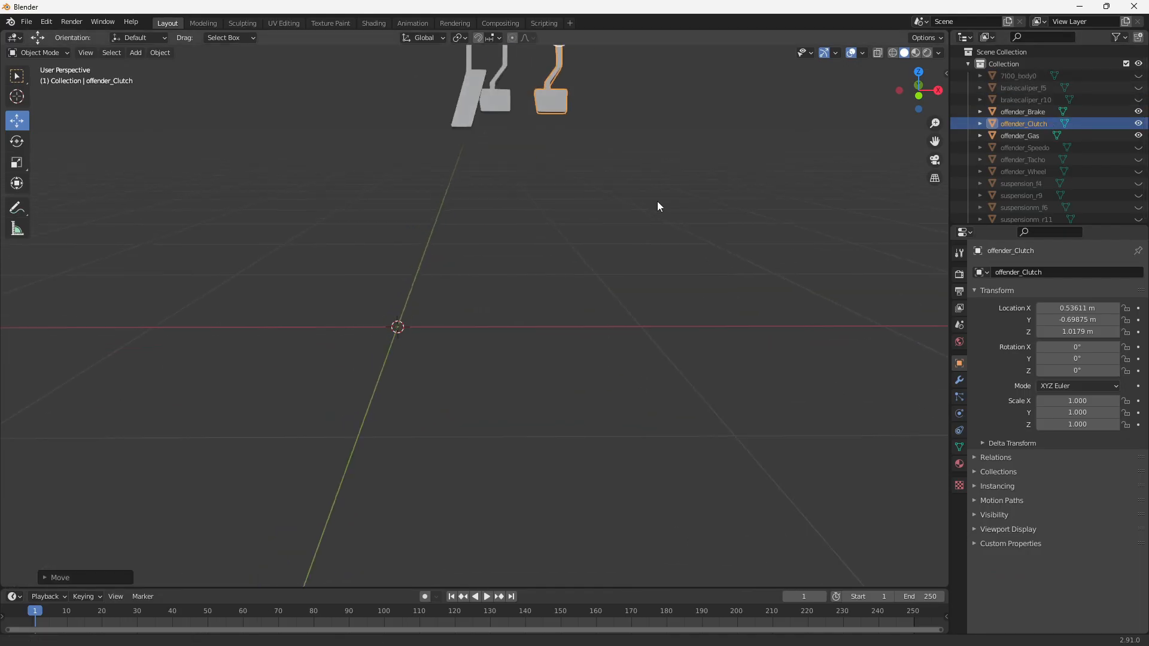
{"action": "left_click", "coordinate": [1139, 159]}
{"action": "left_click", "coordinate": [1138, 147]}
Step: Move the offender_Tacho needle along the X axis to about 0.054 m
{"action": "middle_click_drag", "start_coordinate": [583, 267], "coordinate": [618, 287]}
{"action": "left_click", "coordinate": [1035, 160]}
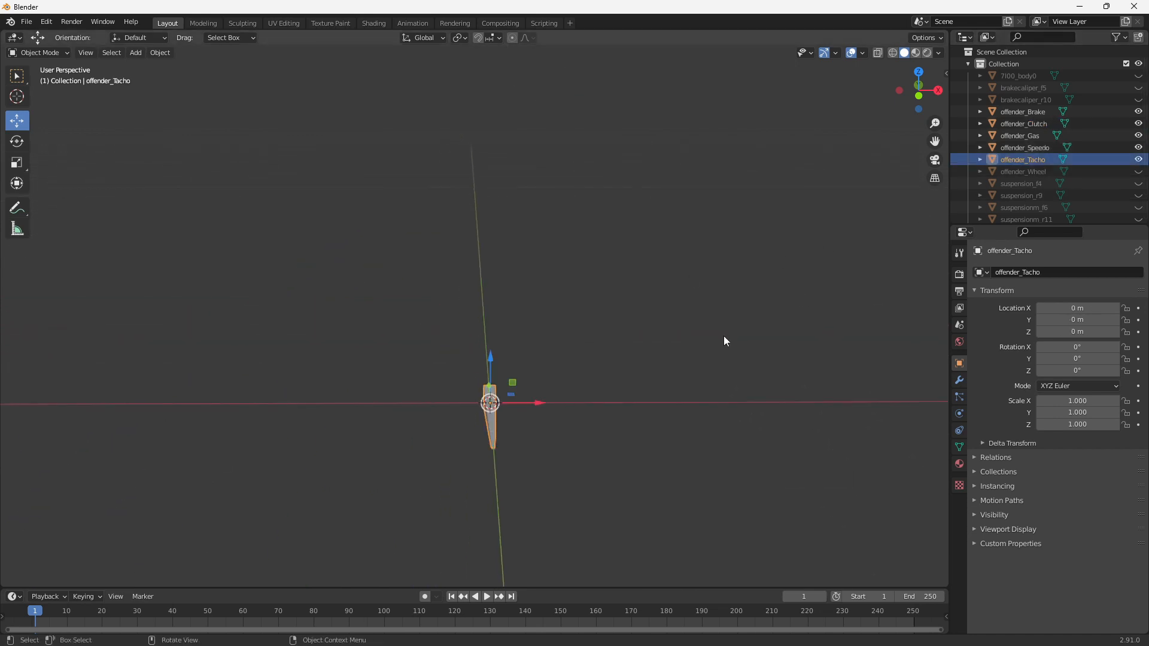
{"action": "left_click_drag", "start_coordinate": [541, 406], "coordinate": [674, 407]}
{"action": "scroll", "coordinate": [662, 377], "scroll_direction": "down", "scroll_amount": 6}
Step: Move both gauge needles together so offender_Tacho sits at about X 0.594 m, Y -0.583 m, Z 1.24 m
{"action": "left_click_drag", "start_coordinate": [653, 269], "coordinate": [454, 376]}
{"action": "left_click", "coordinate": [938, 90]}
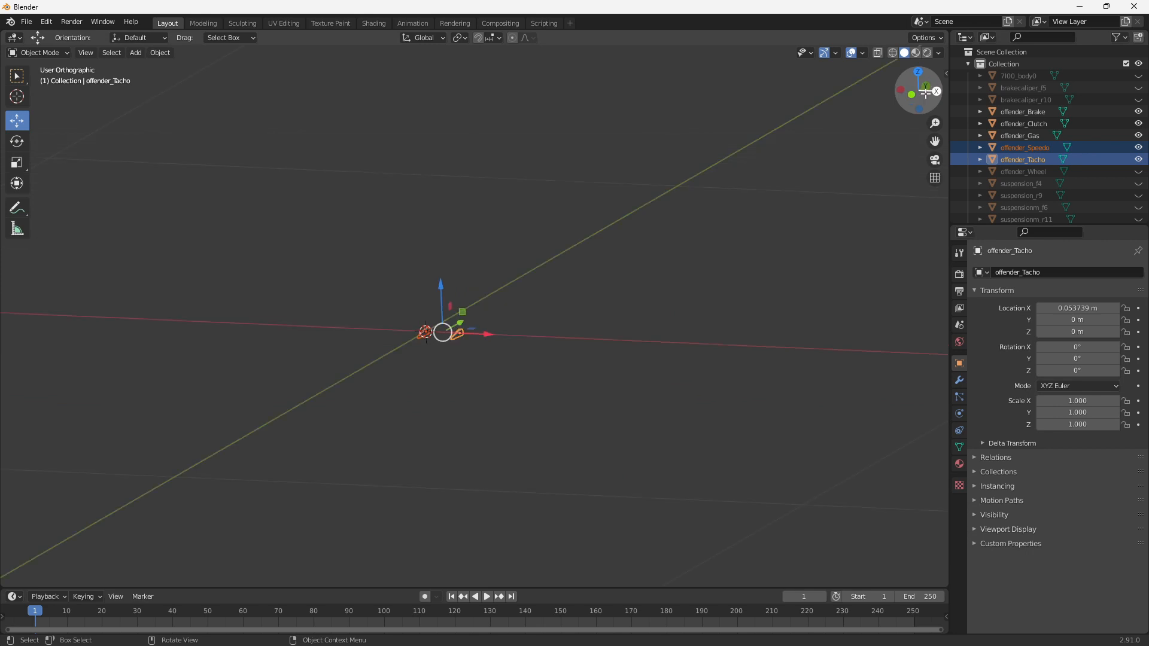
{"action": "scroll", "coordinate": [590, 443], "scroll_direction": "down", "scroll_amount": 2}
{"action": "left_click_drag", "start_coordinate": [573, 427], "coordinate": [439, 140]}
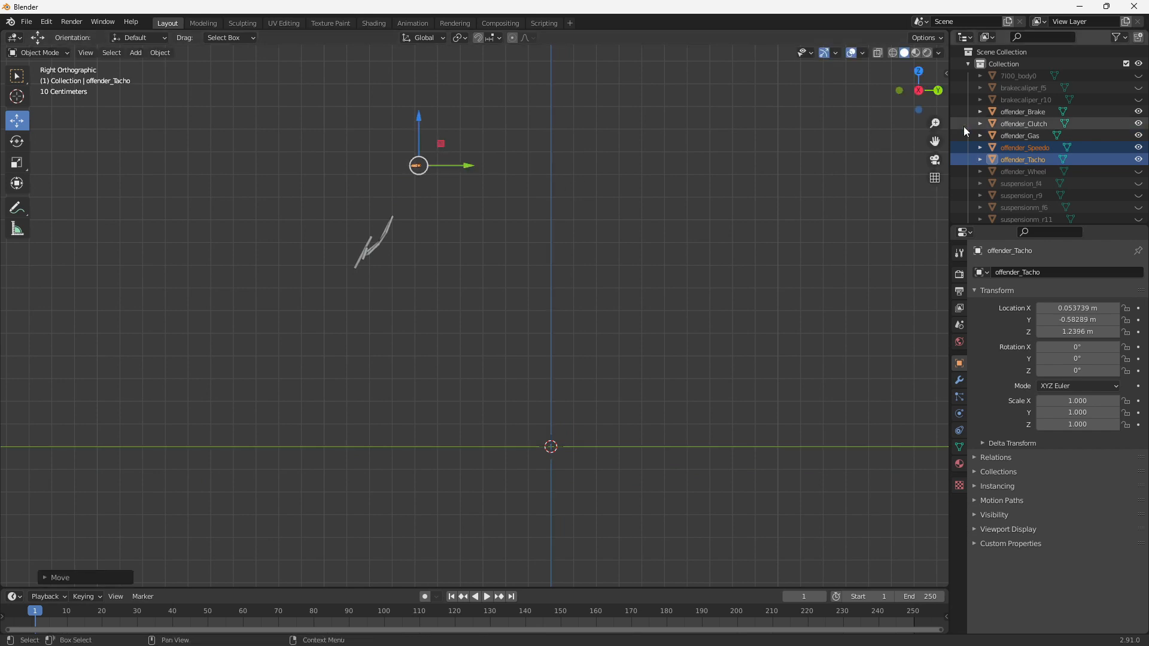
{"action": "left_click", "coordinate": [939, 90]}
{"action": "left_click_drag", "start_coordinate": [418, 167], "coordinate": [347, 162]}
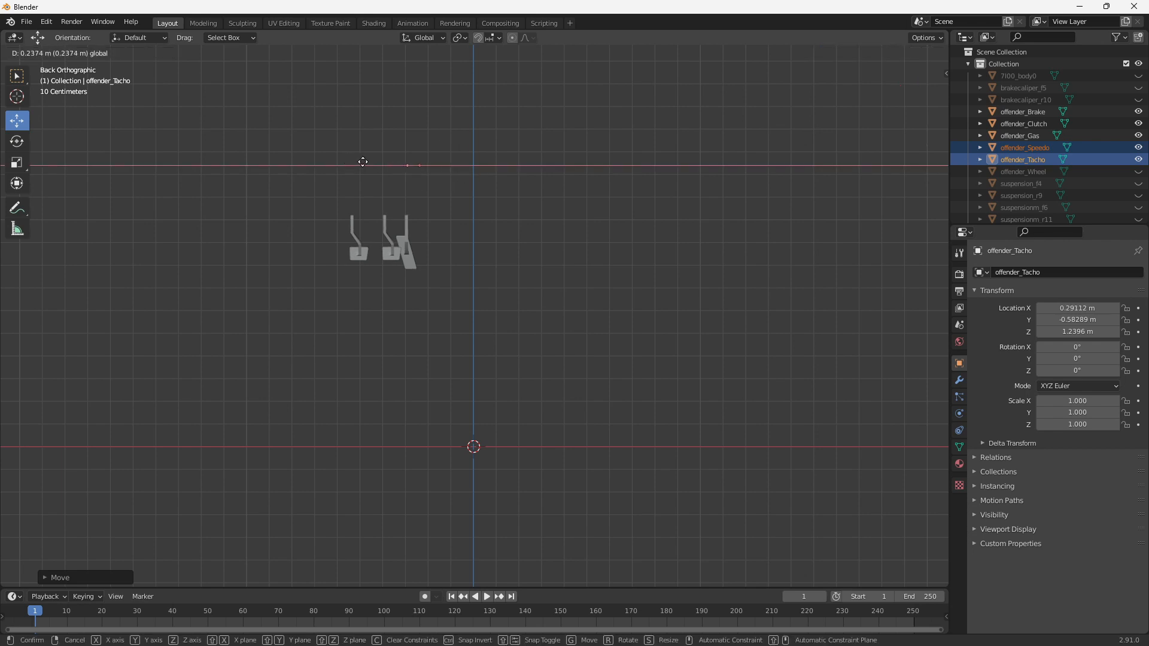
{"action": "left_click_drag", "start_coordinate": [307, 164], "coordinate": [295, 164]}
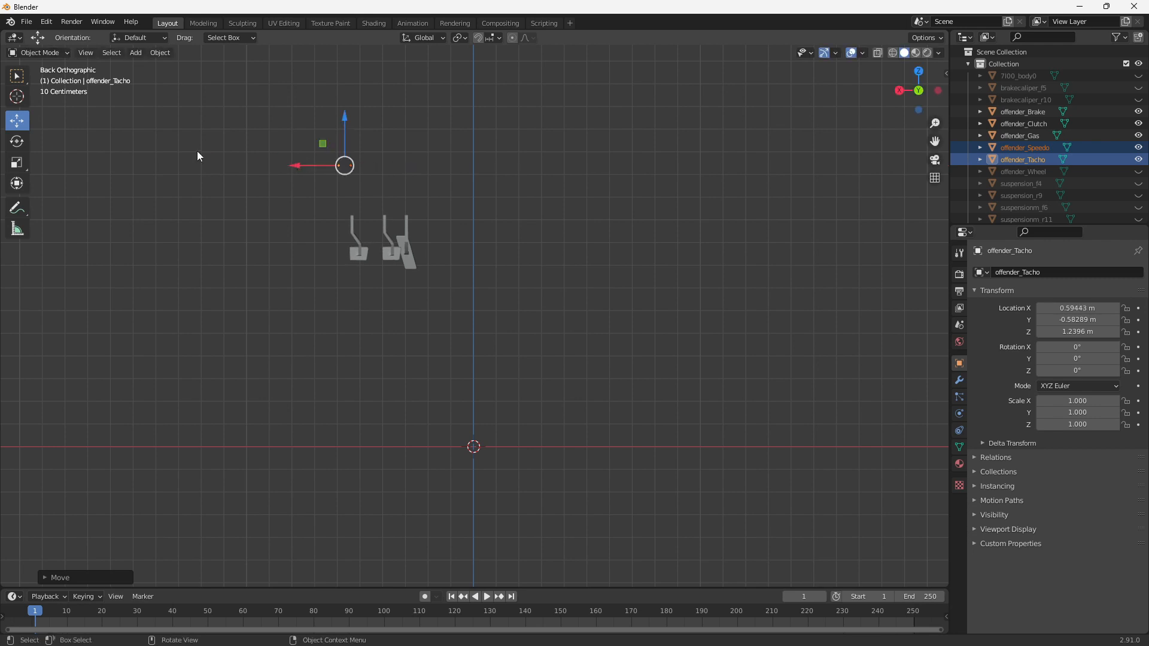
Step: Export the scene as Collada to the abmfdlights folder, overwriting abmfdlights.dae
{"action": "left_click", "coordinate": [27, 23]}
{"action": "mouse_move", "coordinate": [39, 187]}
{"action": "left_click", "coordinate": [203, 195]}
{"action": "left_click", "coordinate": [300, 425]}
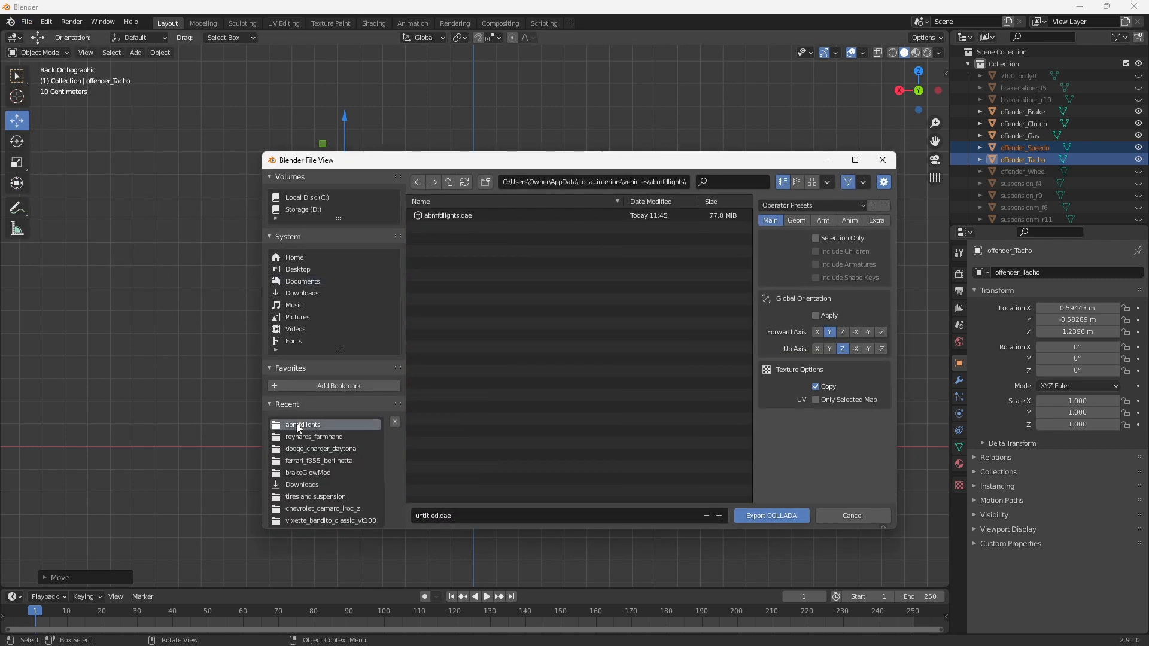
{"action": "left_click", "coordinate": [463, 215]}
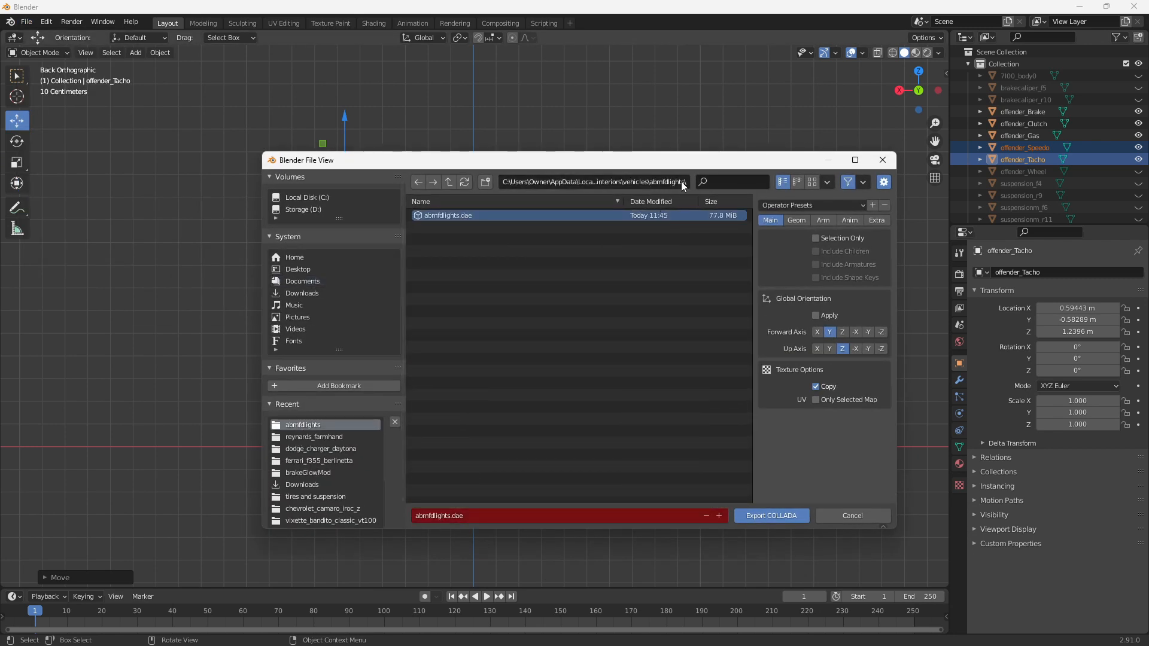
{"action": "left_click", "coordinate": [776, 518]}
Step: Switch to BeamNG.drive, reload the vehicle, and examine the needle positions against the RPM and speed dials
{"action": "key", "text": "alt+Tab"}
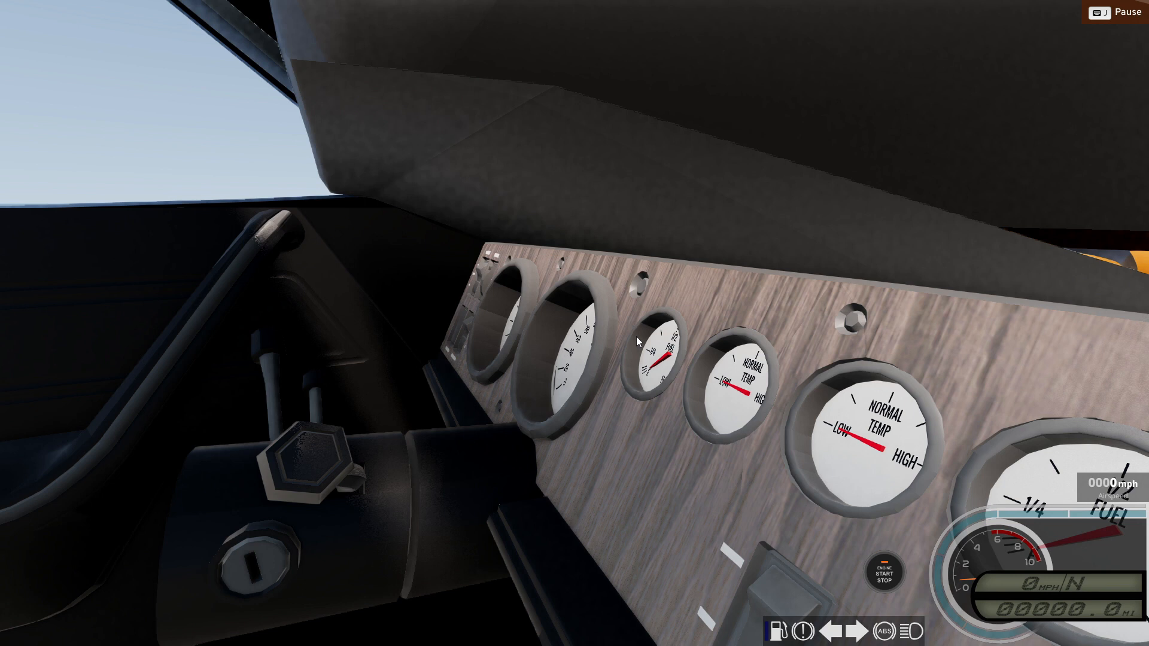
{"action": "key", "text": "ctrl+r"}
{"action": "key", "text": "a"}
{"action": "key", "text": "w"}
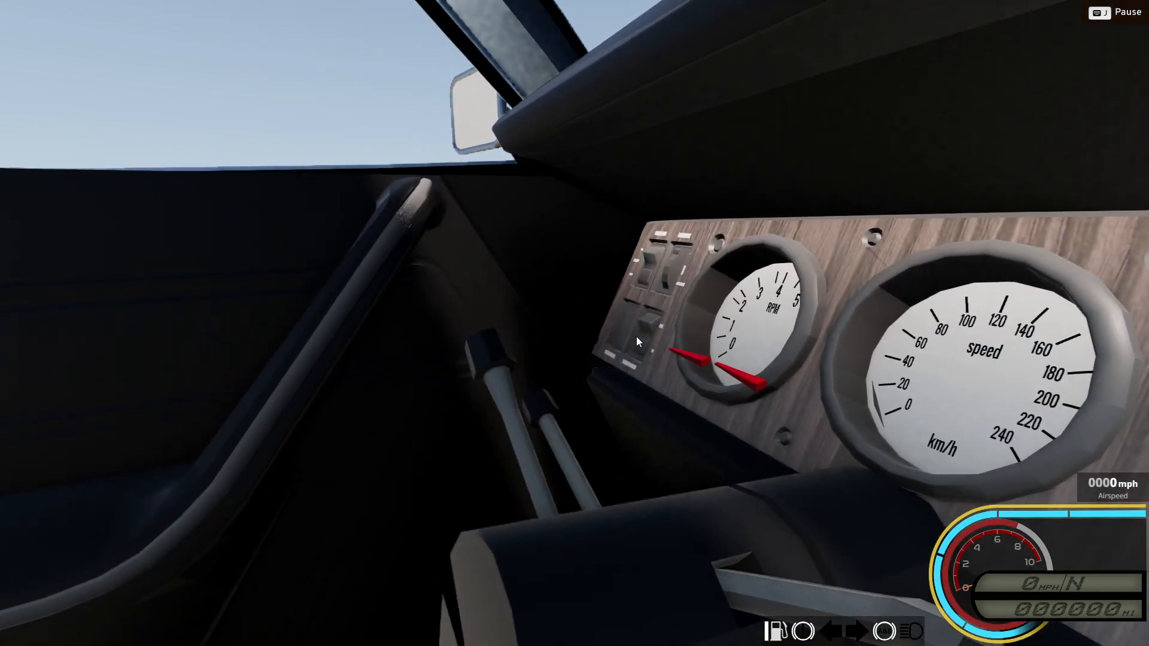
{"action": "right_click_drag", "start_coordinate": [648, 315], "coordinate": [814, 347]}
{"action": "key", "text": "s"}
{"action": "key", "text": "w"}
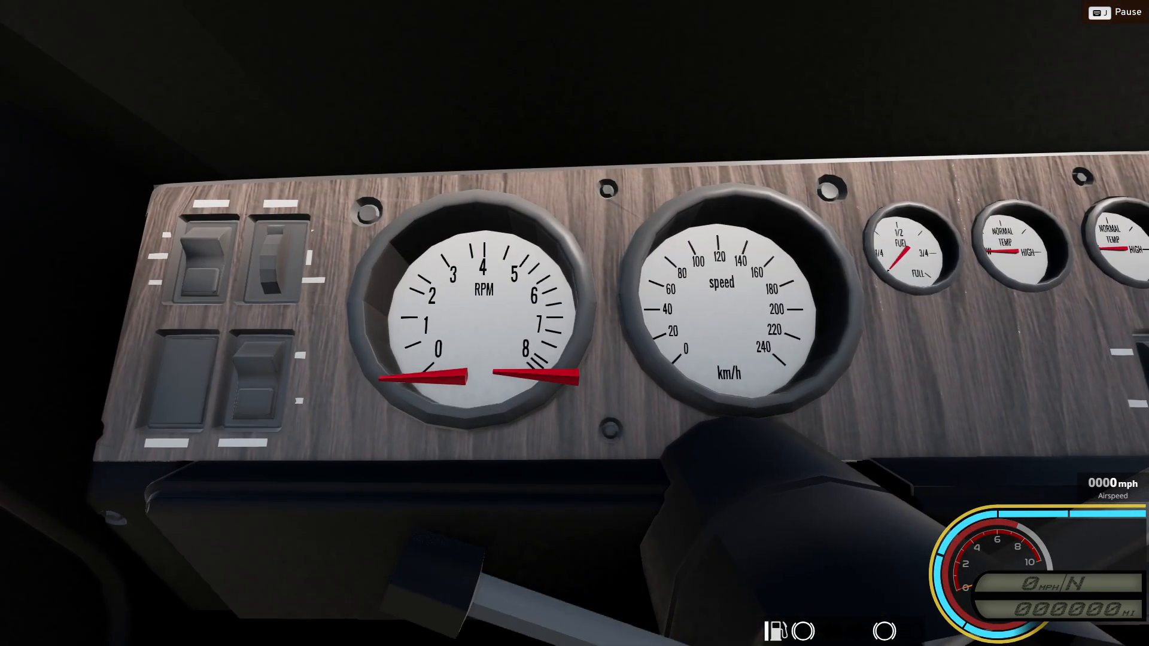
{"action": "key", "text": "w"}
{"action": "key", "text": "ctrl+r"}
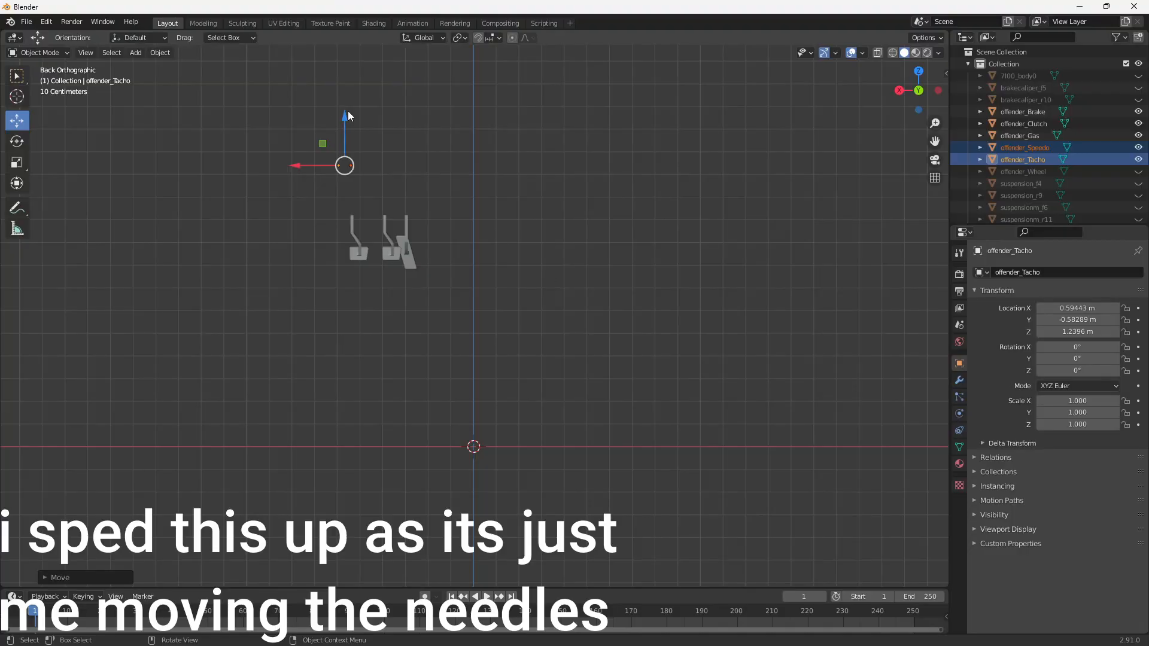
Step: Switch to Blender and reposition both needles at about Y -0.665 m and Z 1.3 m, with offender_Speedo at about X 0.475 m
{"action": "key", "text": "g"}
{"action": "key", "text": "x"}
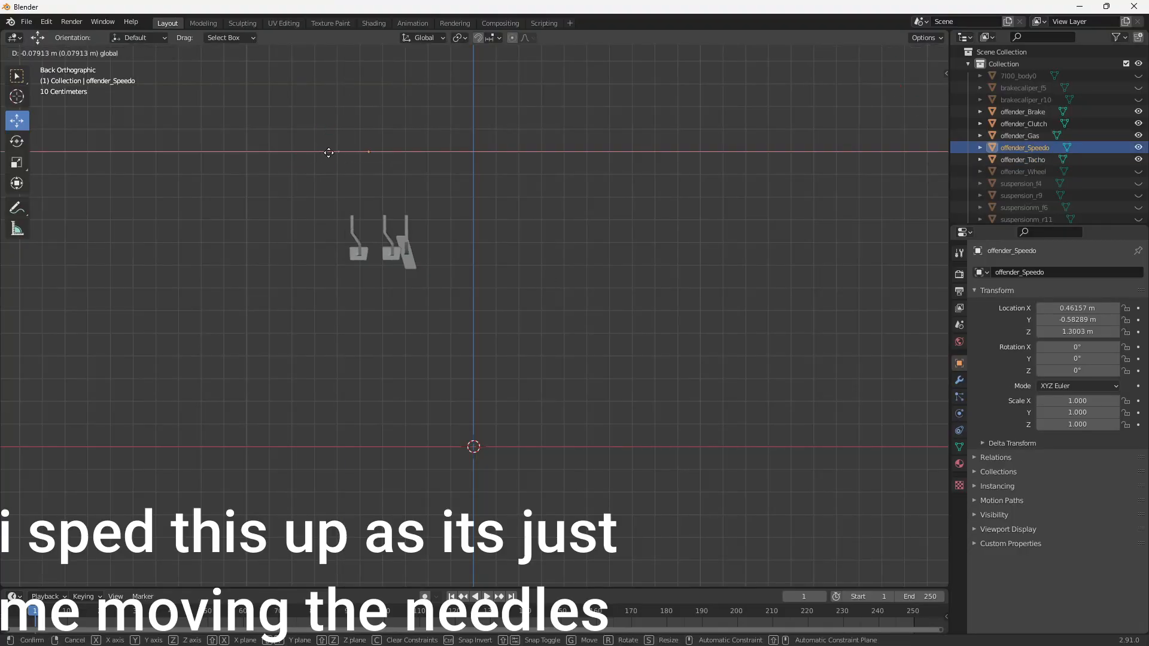
{"action": "left_click_drag", "start_coordinate": [328, 153], "coordinate": [325, 153]}
{"action": "left_click", "coordinate": [938, 90]}
{"action": "left_click_drag", "start_coordinate": [595, 108], "coordinate": [483, 177]}
{"action": "scroll", "coordinate": [626, 138], "scroll_direction": "up", "scroll_amount": 7}
{"action": "left_click_drag", "start_coordinate": [222, 185], "coordinate": [233, 185]}
Step: Export the repositioned needles as a Collada file
{"action": "left_click", "coordinate": [26, 21]}
{"action": "mouse_move", "coordinate": [72, 195]}
{"action": "left_click", "coordinate": [162, 198]}
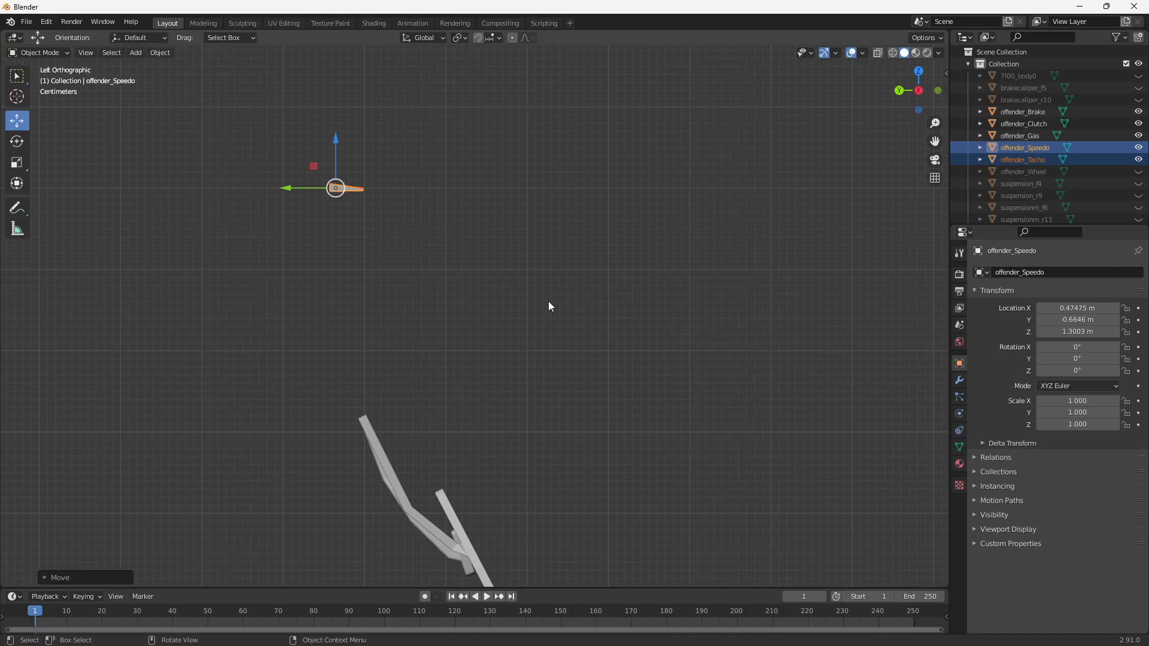
Step: Move both needles to about Y -0.632 m and Z 1.257 m, and shift offender_Speedo to about X 0.451 m
{"action": "key", "text": "g"}
{"action": "key", "text": "z"}
{"action": "key", "text": "y"}
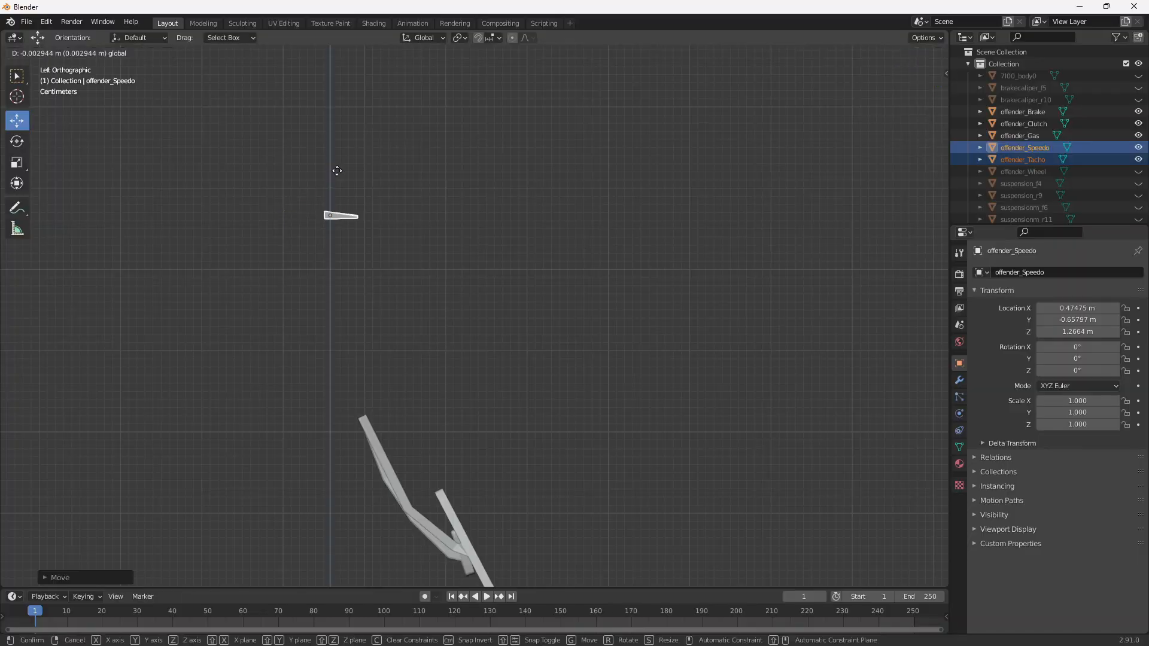
{"action": "left_click", "coordinate": [330, 175]}
{"action": "key", "text": "g"}
{"action": "key", "text": "y"}
{"action": "left_click", "coordinate": [281, 226]}
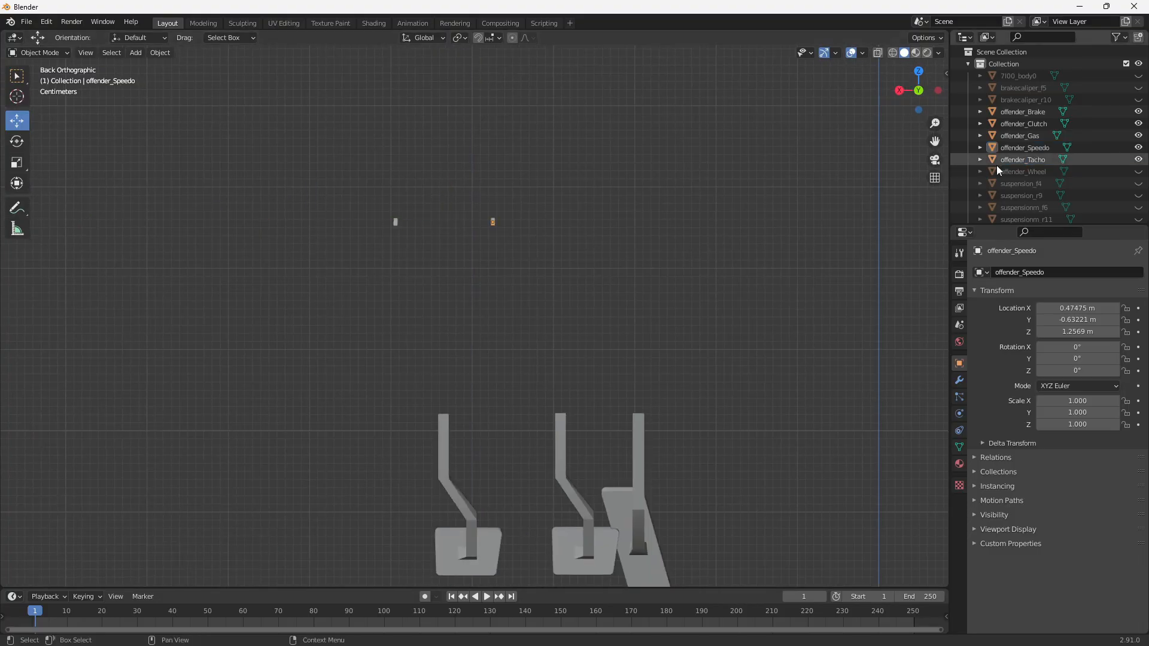
{"action": "left_click_drag", "start_coordinate": [448, 223], "coordinate": [465, 222]}
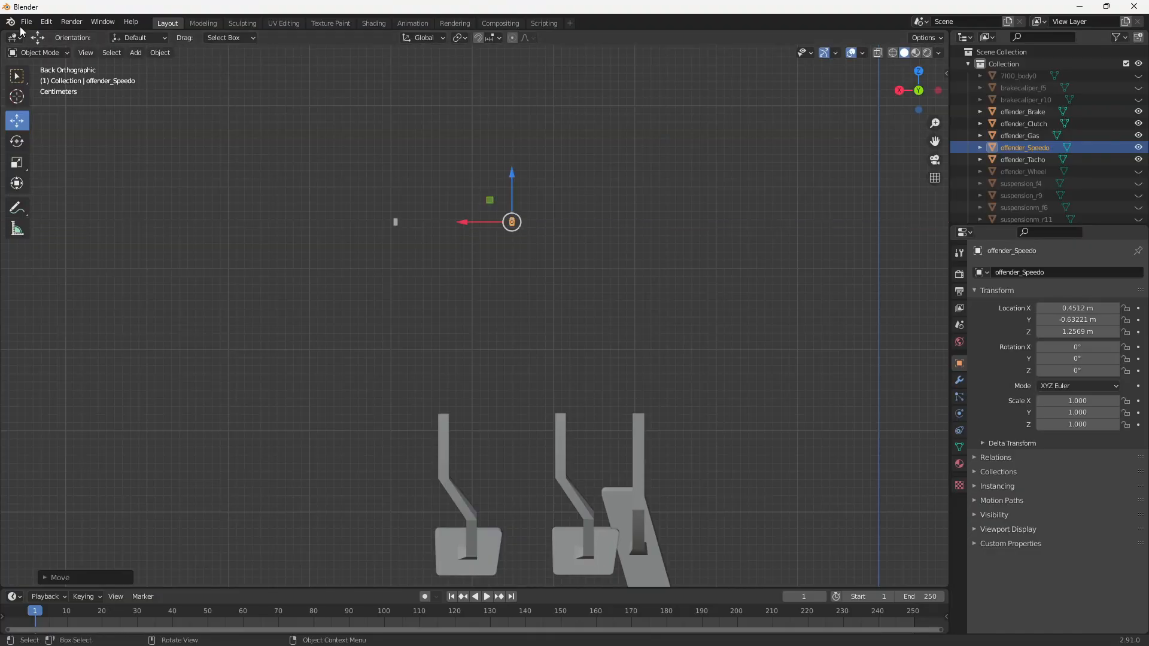
Step: Export the adjusted needles as Collada over the existing abmfdlights.dae
{"action": "left_click", "coordinate": [26, 22]}
{"action": "mouse_move", "coordinate": [59, 195]}
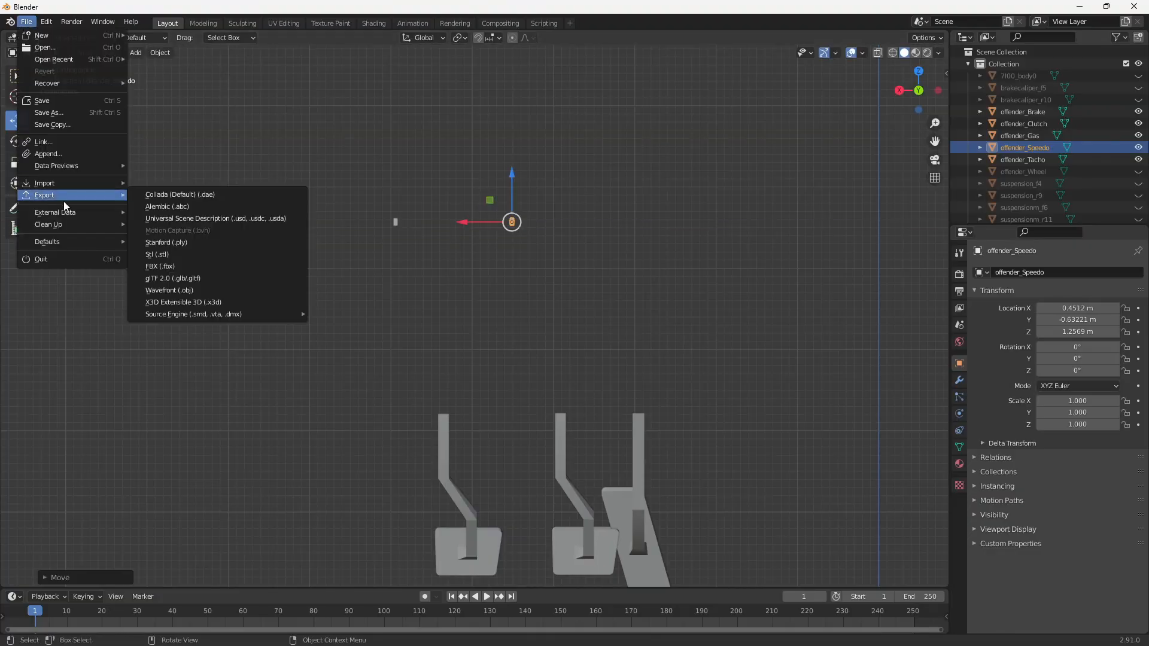
{"action": "left_click", "coordinate": [156, 195]}
{"action": "left_click", "coordinate": [443, 215]}
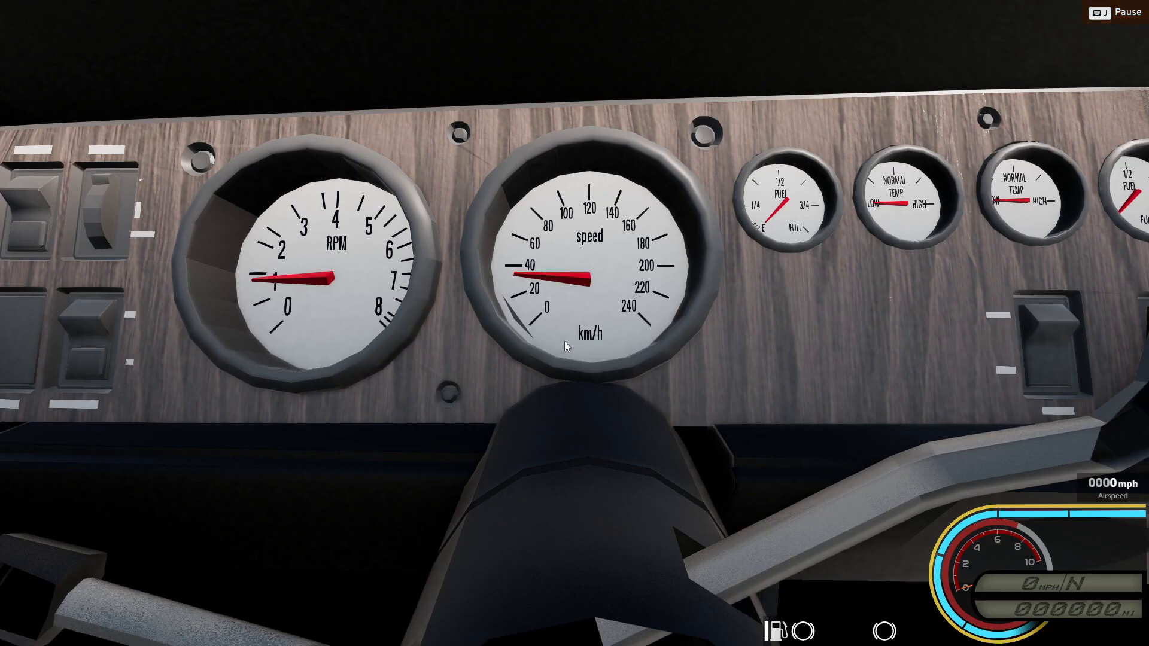
Step: Examine the gauge needles, steering column, pedals and detached steering wheel from several angles inside the car in BeamNG.drive
{"action": "key", "text": "s"}
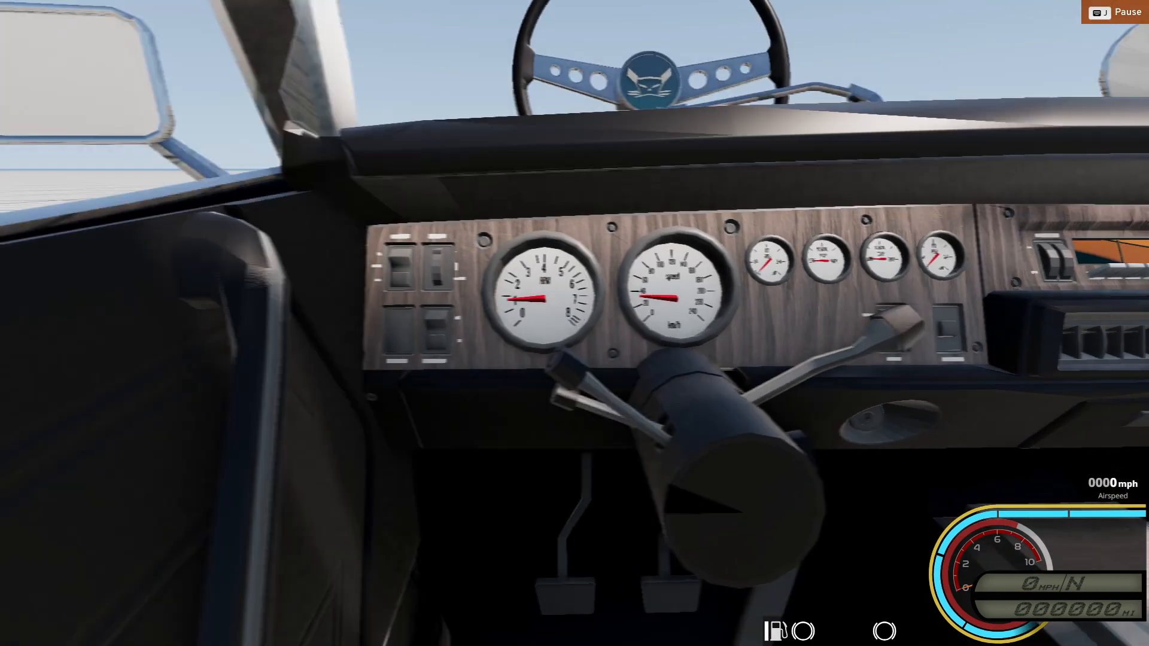
{"action": "key", "text": "d"}
{"action": "key", "text": "s"}
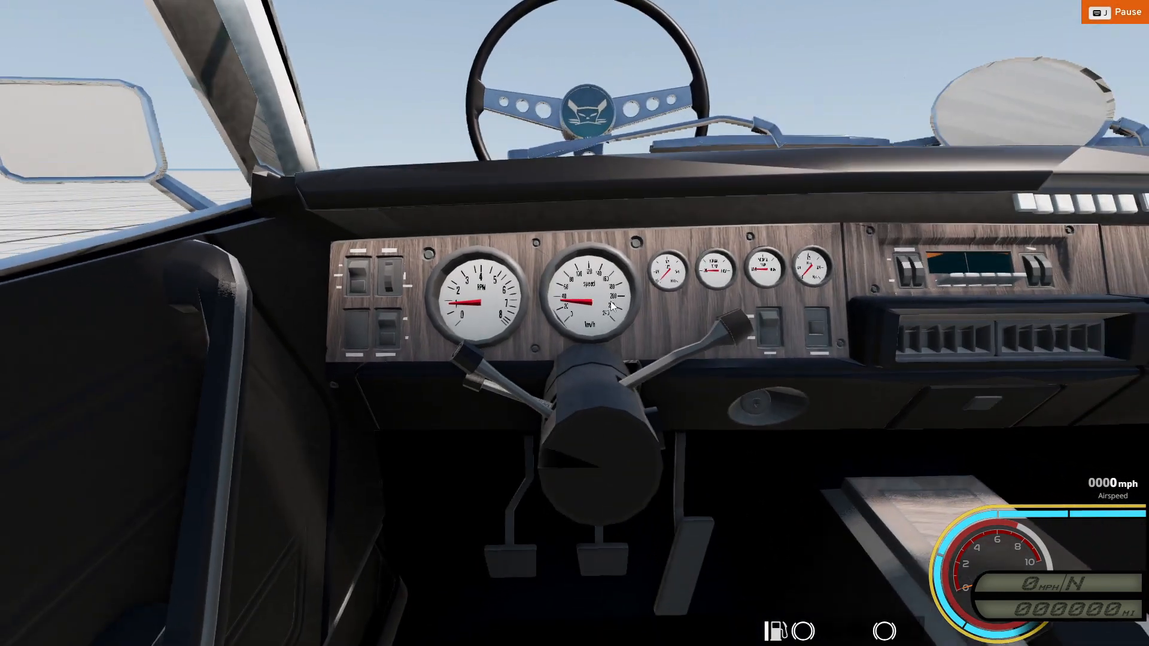
{"action": "key", "text": "w"}
{"action": "key", "text": "d"}
{"action": "key", "text": "w"}
{"action": "right_click_drag", "start_coordinate": [637, 300], "coordinate": [491, 305]}
{"action": "key", "text": "d"}
{"action": "key", "text": "w"}
{"action": "key", "text": "a"}
{"action": "right_click_drag", "start_coordinate": [623, 326], "coordinate": [734, 199]}
{"action": "key", "text": "s"}
{"action": "key", "text": "s"}
{"action": "key", "text": "d"}
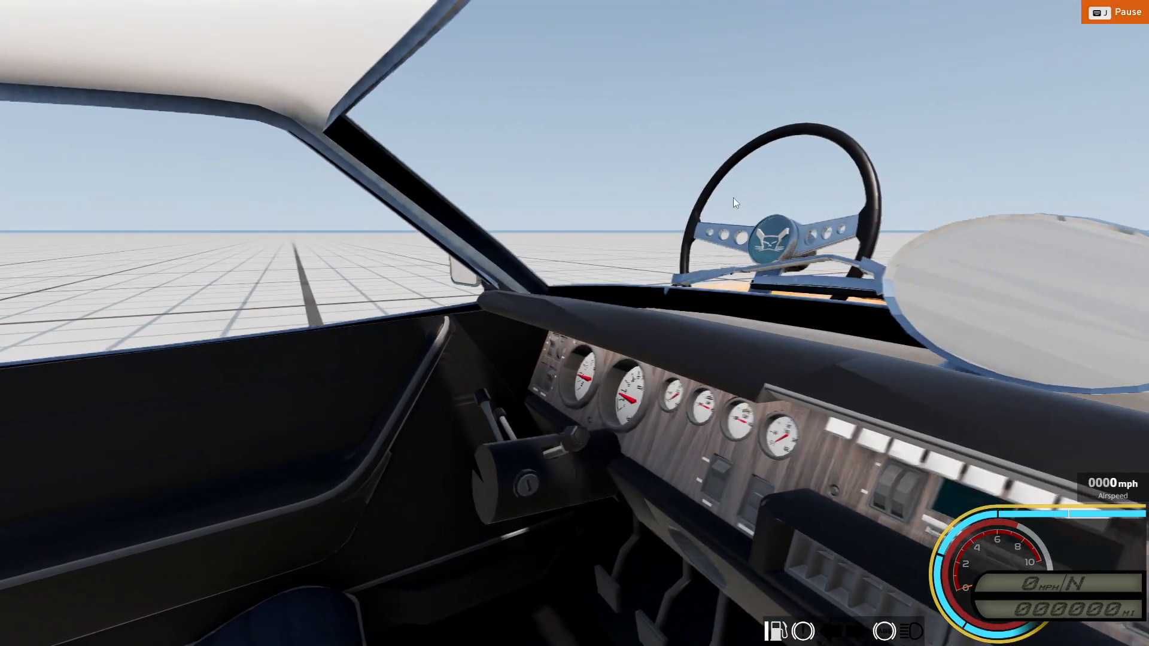
{"action": "right_click_drag", "start_coordinate": [455, 243], "coordinate": [540, 217]}
{"action": "key", "text": "a"}
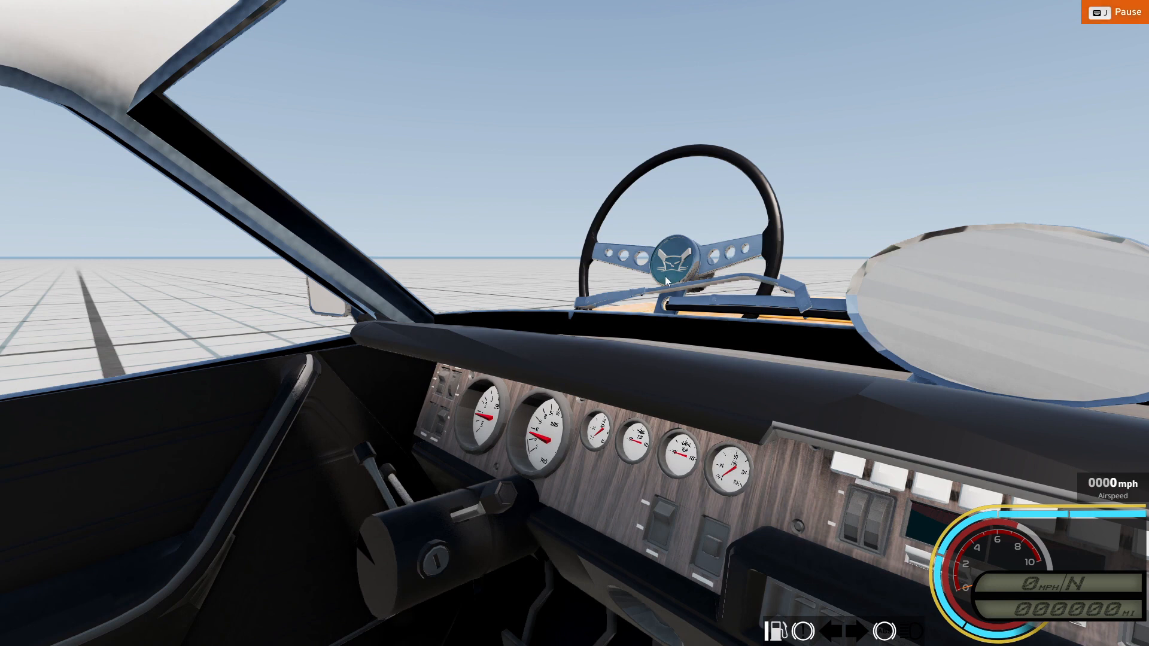
{"action": "key", "text": "a"}
{"action": "right_click_drag", "start_coordinate": [663, 226], "coordinate": [536, 331]}
{"action": "key", "text": "w"}
{"action": "right_click_drag", "start_coordinate": [633, 362], "coordinate": [836, 266]}
{"action": "key", "text": "s"}
{"action": "key", "text": "w"}
{"action": "key", "text": "a"}
{"action": "key", "text": "s"}
{"action": "key", "text": "w"}
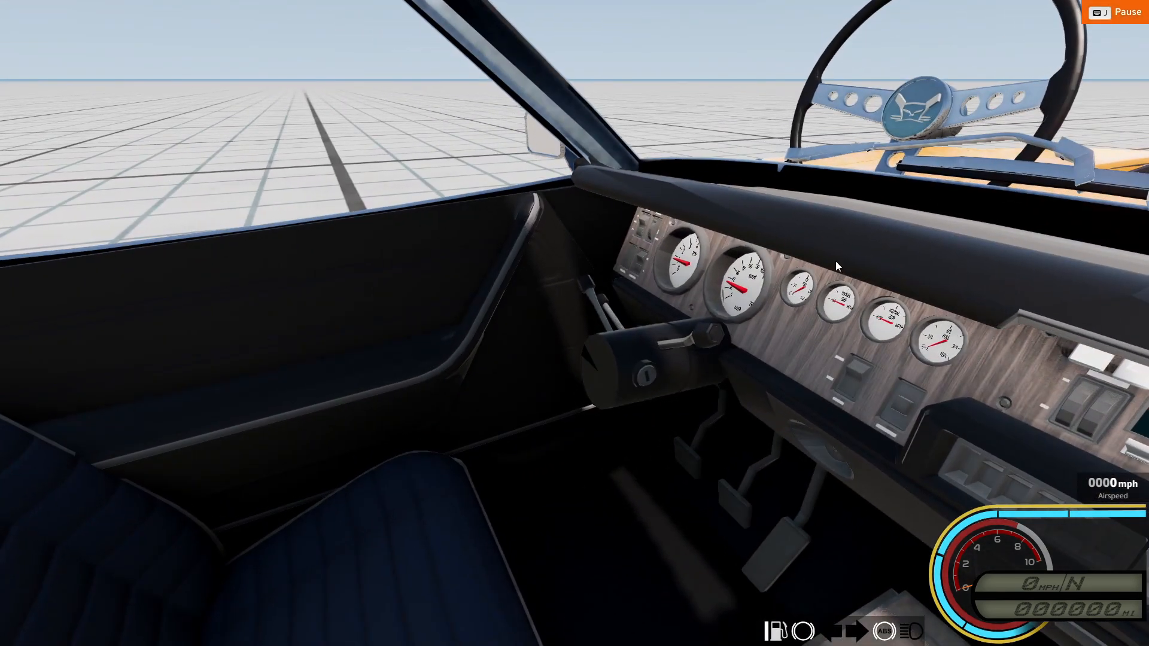
Step: Switch to Notepad++, set offender_Wheel's baseTranslation to x -0.937, y 0.4, z -0.29 in steering_wheel.jbeam, save, and check the wheel in BeamNG.drive
{"action": "key", "text": "alt+Tab"}
{"action": "left_click", "coordinate": [590, 314]}
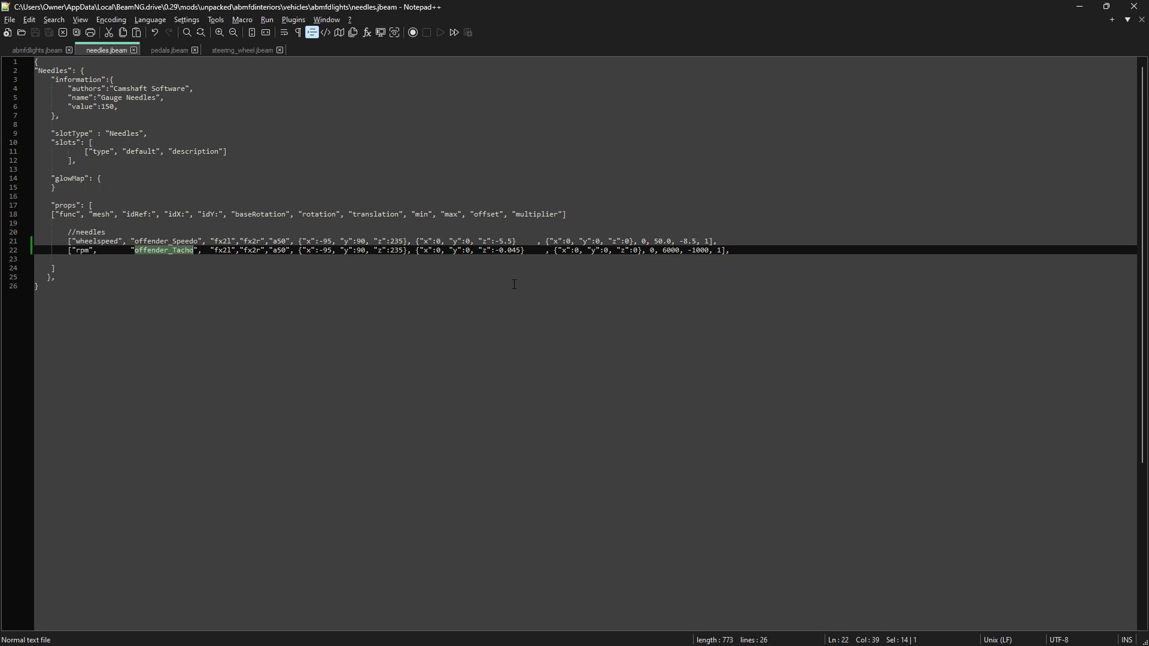
{"action": "left_click", "coordinate": [240, 51]}
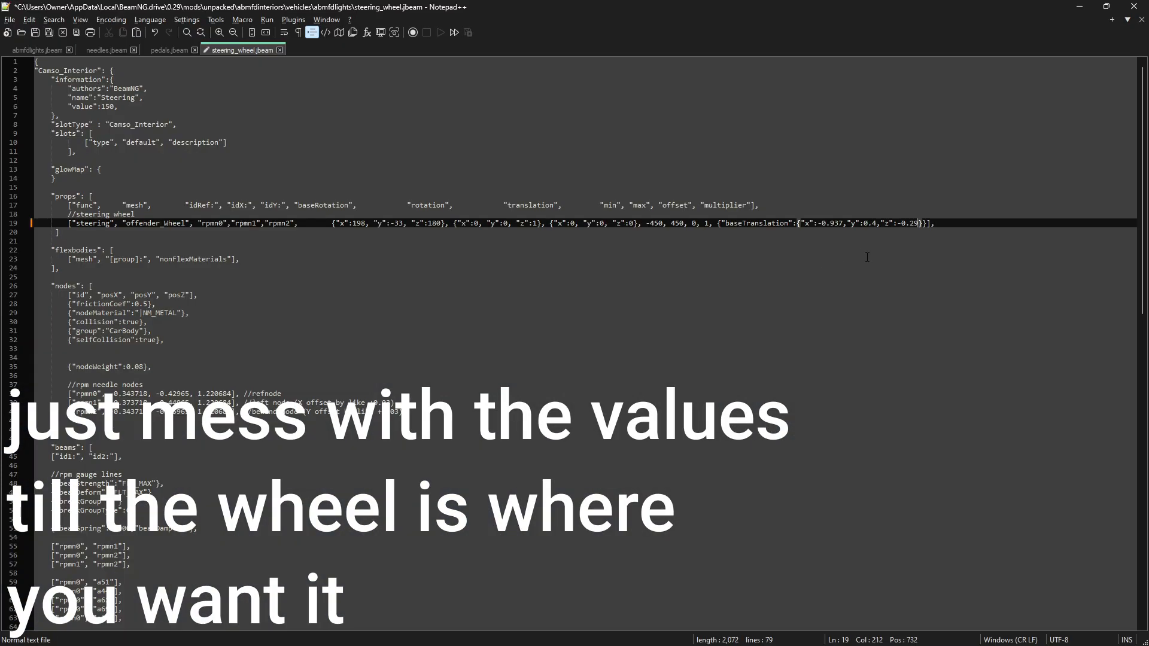
{"action": "key", "text": "ctrl+s"}
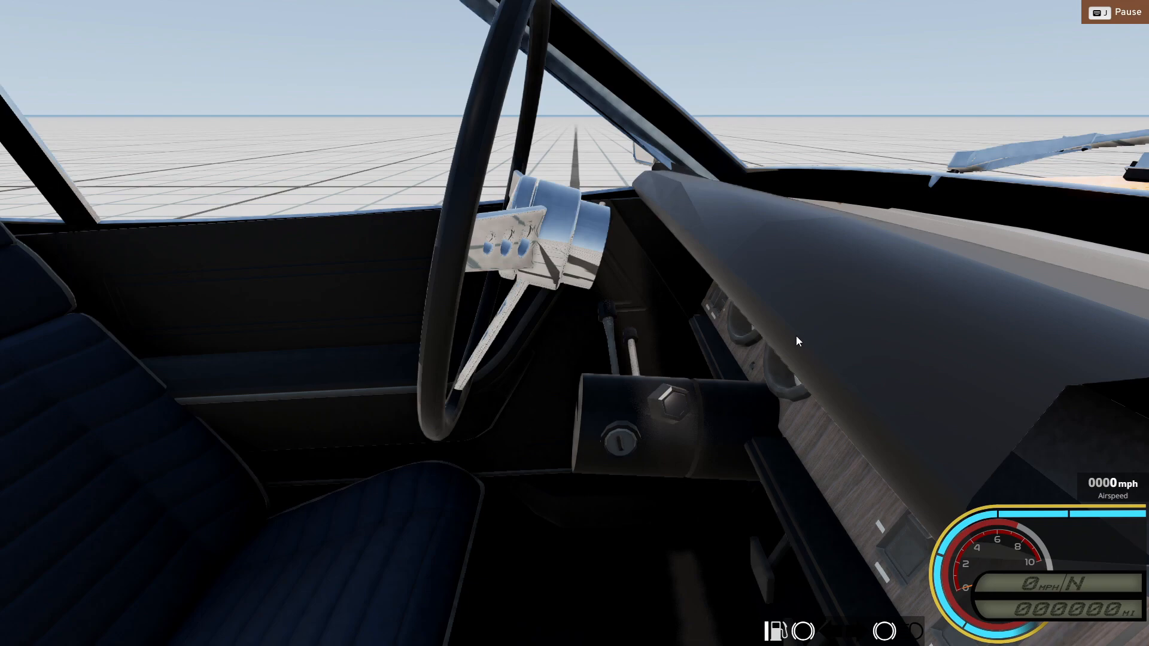
{"action": "right_click_drag", "start_coordinate": [796, 336], "coordinate": [658, 419]}
Step: Set the steering wheel's baseTranslation z to 0.0 in steering_wheel.jbeam, save, and check its position in BeamNG.drive
{"action": "key", "text": "alt+Tab"}
{"action": "key", "text": "BackSpace"}
{"action": "key", "text": "BackSpace"}
{"action": "key", "text": "BackSpace"}
{"action": "type", "text": "0.0"}
{"action": "key", "text": "ctrl+s"}
{"action": "key", "text": "alt+Tab"}
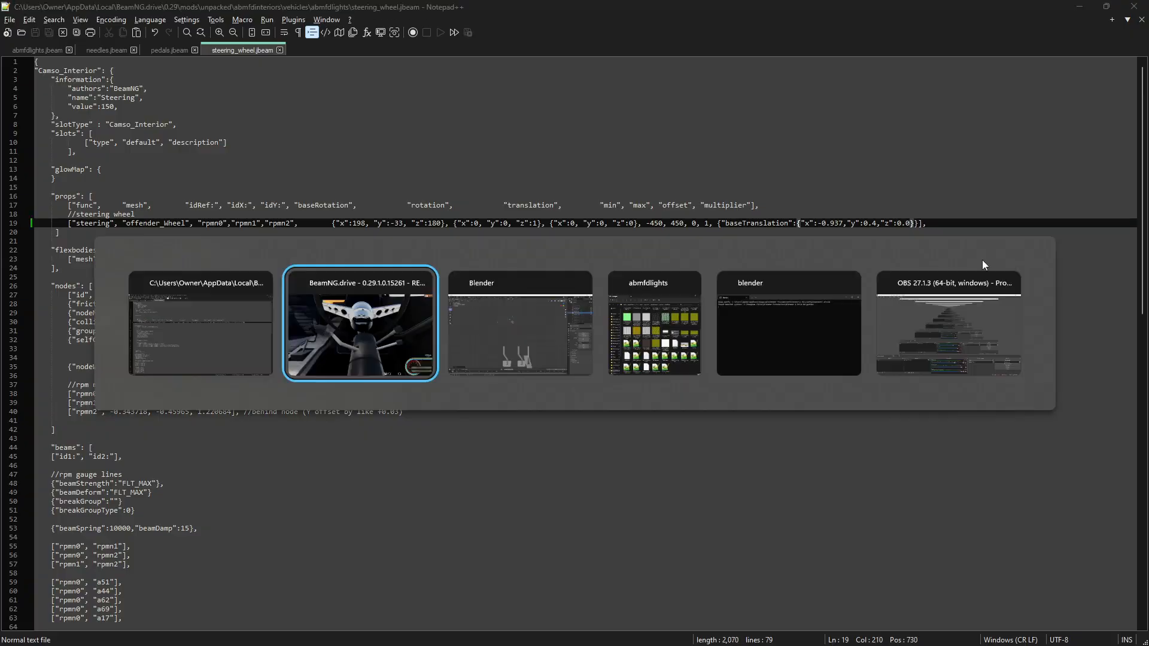
{"action": "right_click_drag", "start_coordinate": [586, 363], "coordinate": [502, 281]}
Step: Adjust the steering wheel's baseTranslation y to 0.37 in steering_wheel.jbeam, reload the vehicle, and check the wheel against the column
{"action": "key", "text": "alt+Tab"}
{"action": "left_click", "coordinate": [876, 223]}
{"action": "key", "text": "BackSpace"}
{"action": "key", "text": "alt+Tab"}
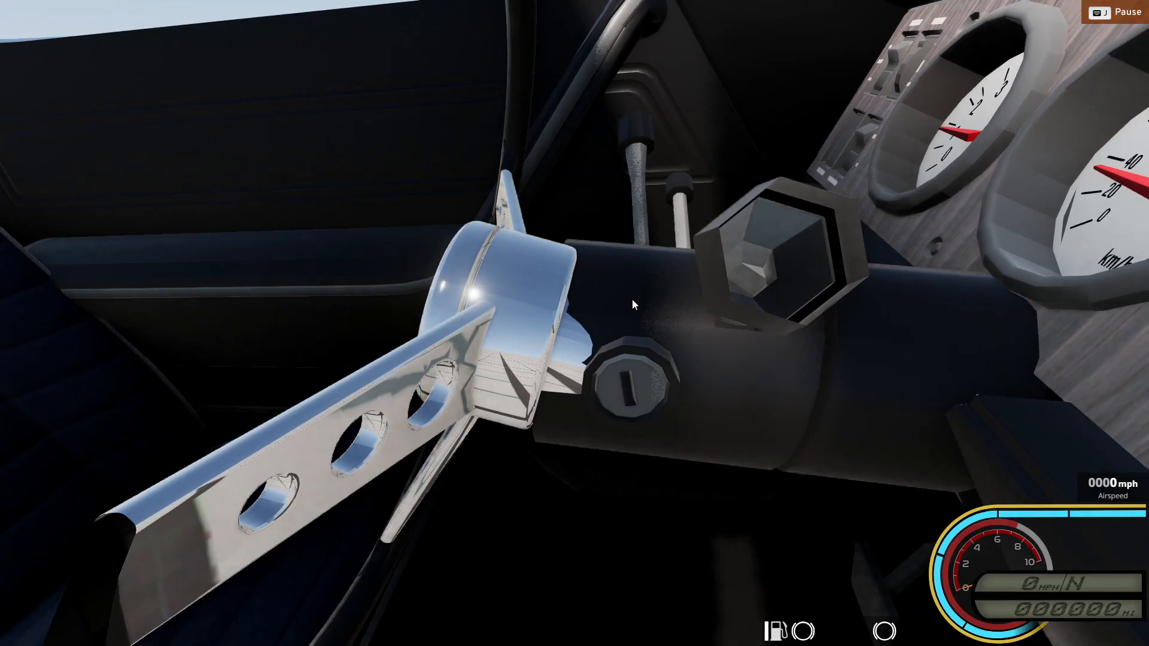
{"action": "key", "text": "ctrl+r"}
{"action": "key", "text": "alt+Tab"}
{"action": "key", "text": "alt+Tab"}
{"action": "right_click_drag", "start_coordinate": [606, 295], "coordinate": [778, 312]}
{"action": "key", "text": "alt+Tab"}
{"action": "key", "text": "alt+Tab"}
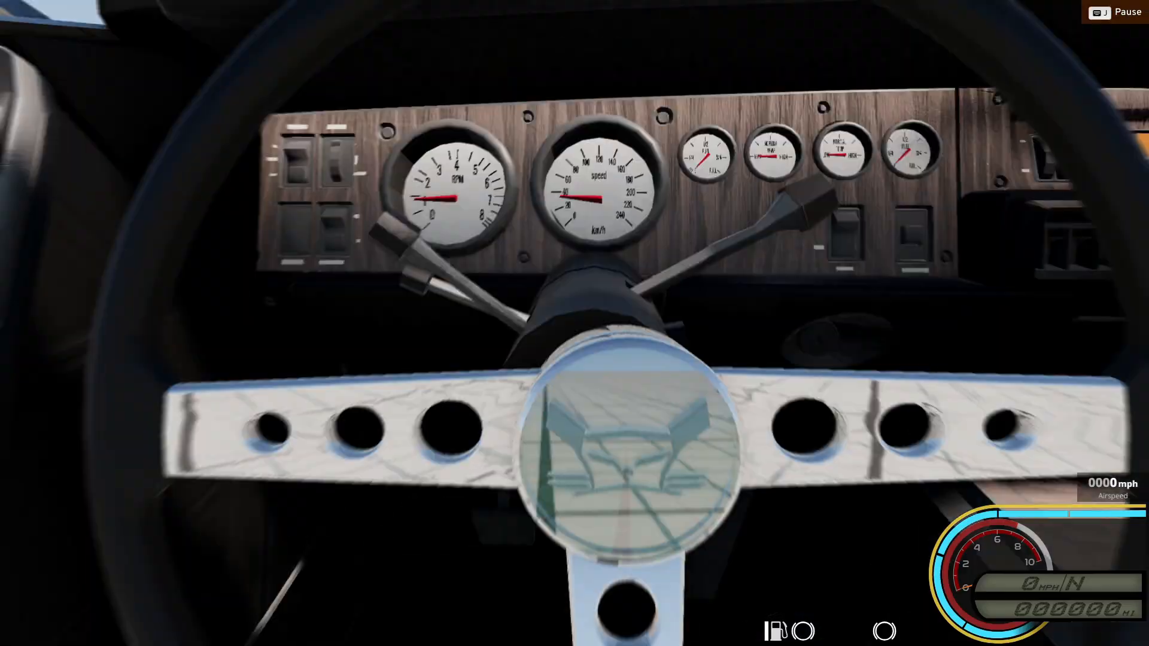
{"action": "key", "text": "alt+Tab"}
{"action": "key", "text": "alt+Tab"}
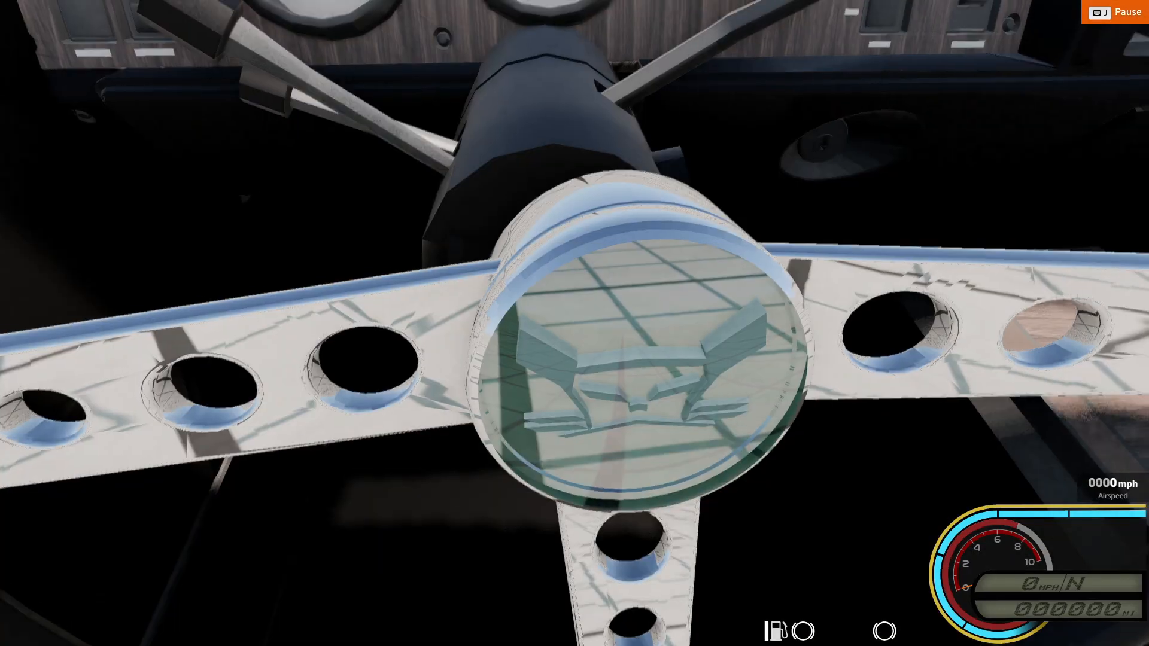
{"action": "scroll", "coordinate": [669, 315], "scroll_direction": "down", "scroll_amount": 5}
Step: Set the steering wheel's baseTranslation x to -0.94, save the file, and reload the vehicle in BeamNG.drive to check the wheel
{"action": "key", "text": "alt+Tab"}
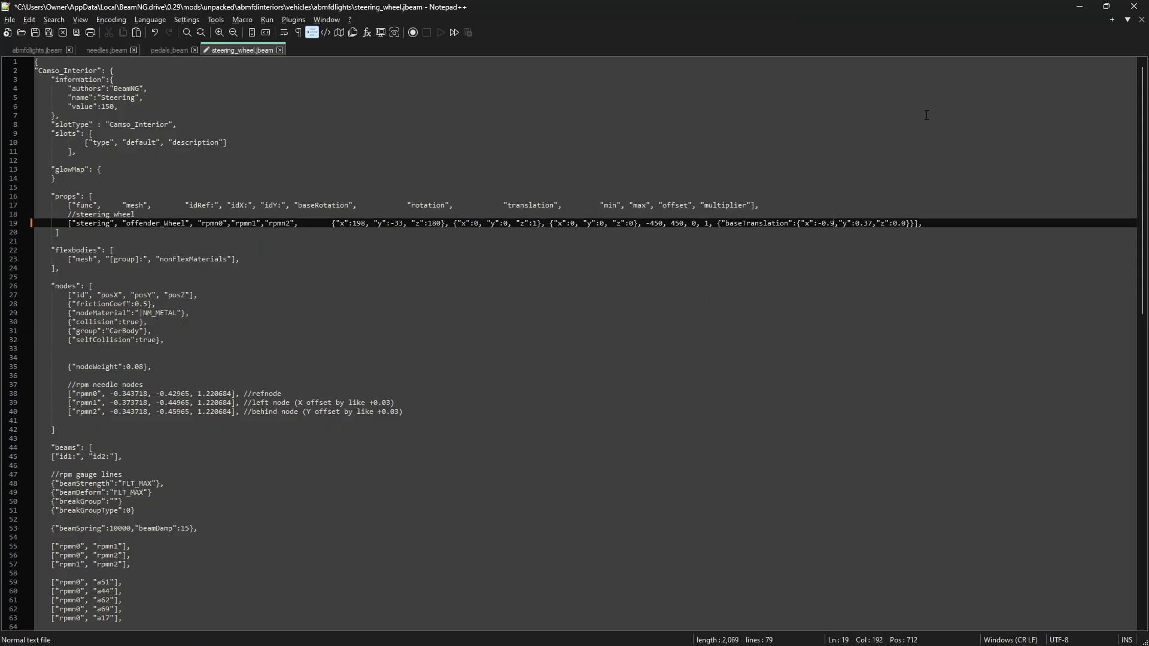
{"action": "type", "text": "4"}
{"action": "key", "text": "ctrl+s"}
{"action": "key", "text": "alt+Tab"}
{"action": "key", "text": "ctrl+r"}
{"action": "key", "text": "alt+Tab"}
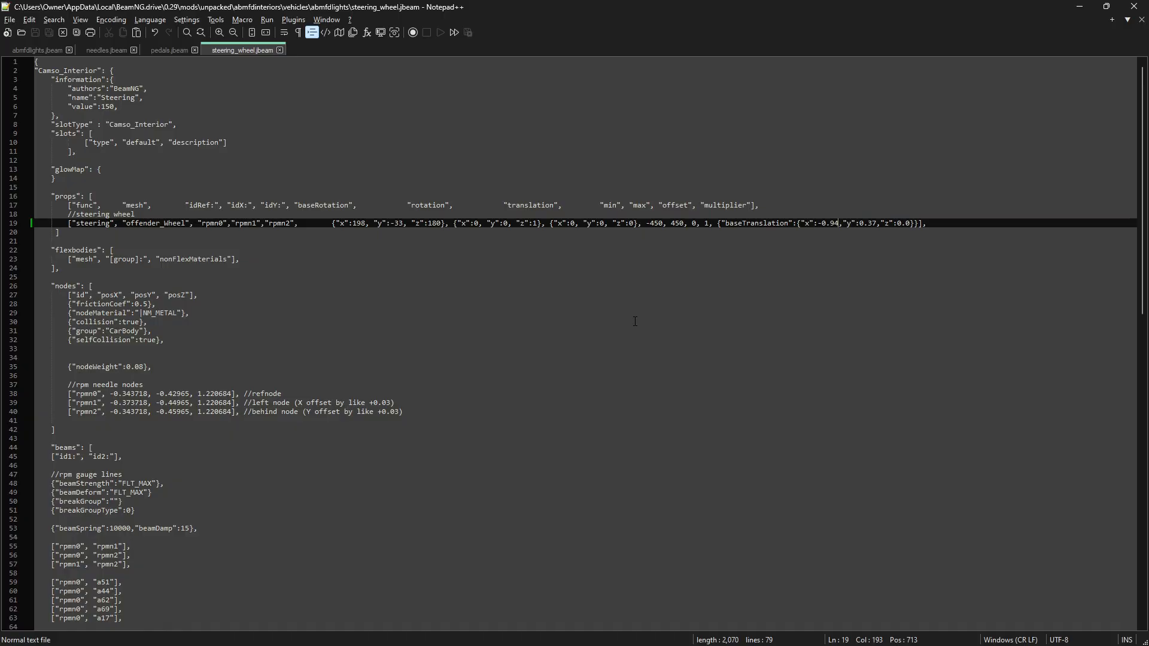
{"action": "key", "text": "alt+Tab"}
{"action": "scroll", "coordinate": [634, 322], "scroll_direction": "up", "scroll_amount": 5}
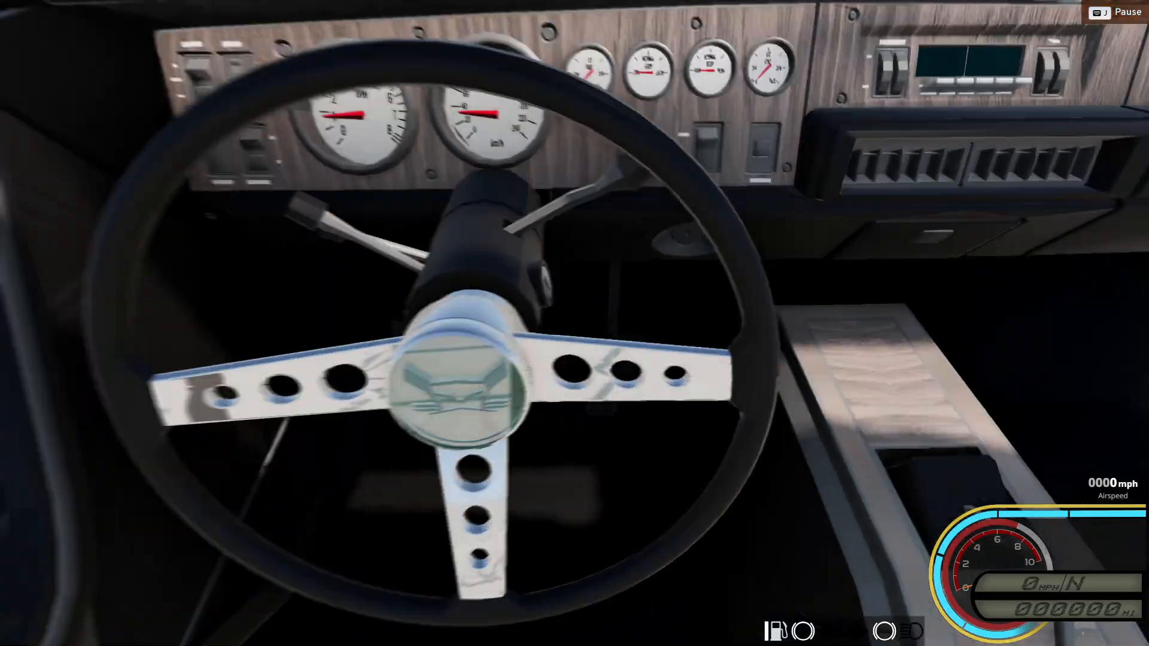
Step: Set the steering wheel's baseTranslation x to -0.96 in steering_wheel.jbeam, reload the vehicle, and check the wheel hub against the column from the side
{"action": "key", "text": "alt+Tab"}
{"action": "key", "text": "alt+Tab"}
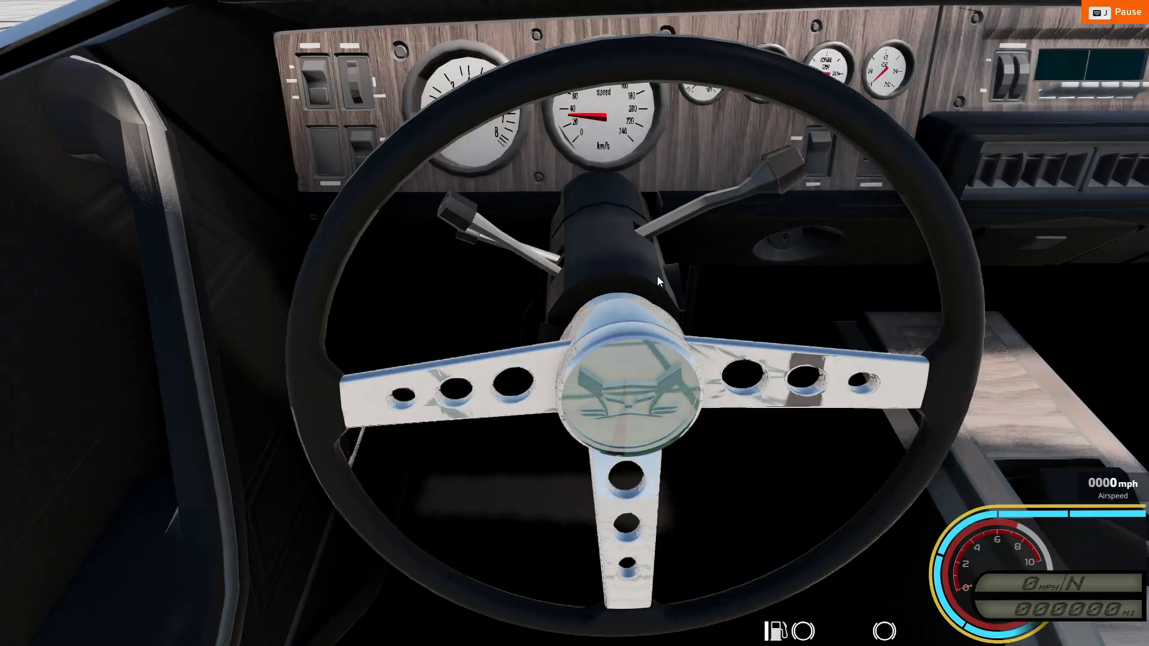
{"action": "key", "text": "ctrl+r"}
{"action": "key", "text": "d"}
{"action": "key", "text": "a"}
{"action": "key", "text": "w"}
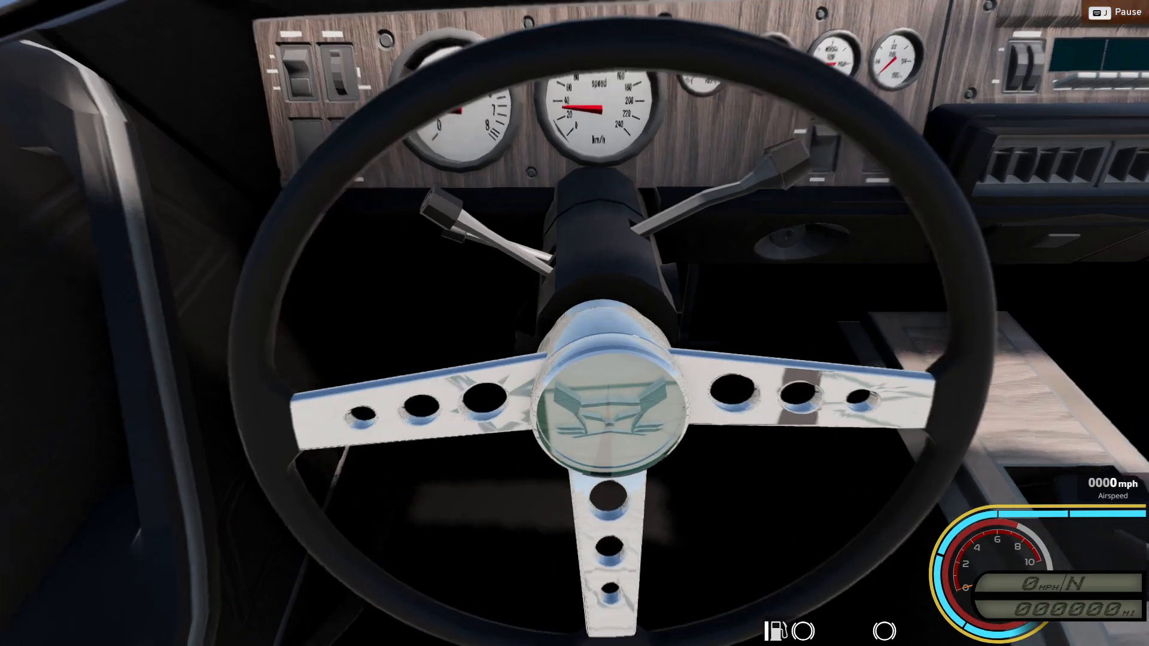
{"action": "key", "text": "d"}
{"action": "key", "text": "w"}
{"action": "right_click_drag", "start_coordinate": [817, 198], "coordinate": [503, 203]}
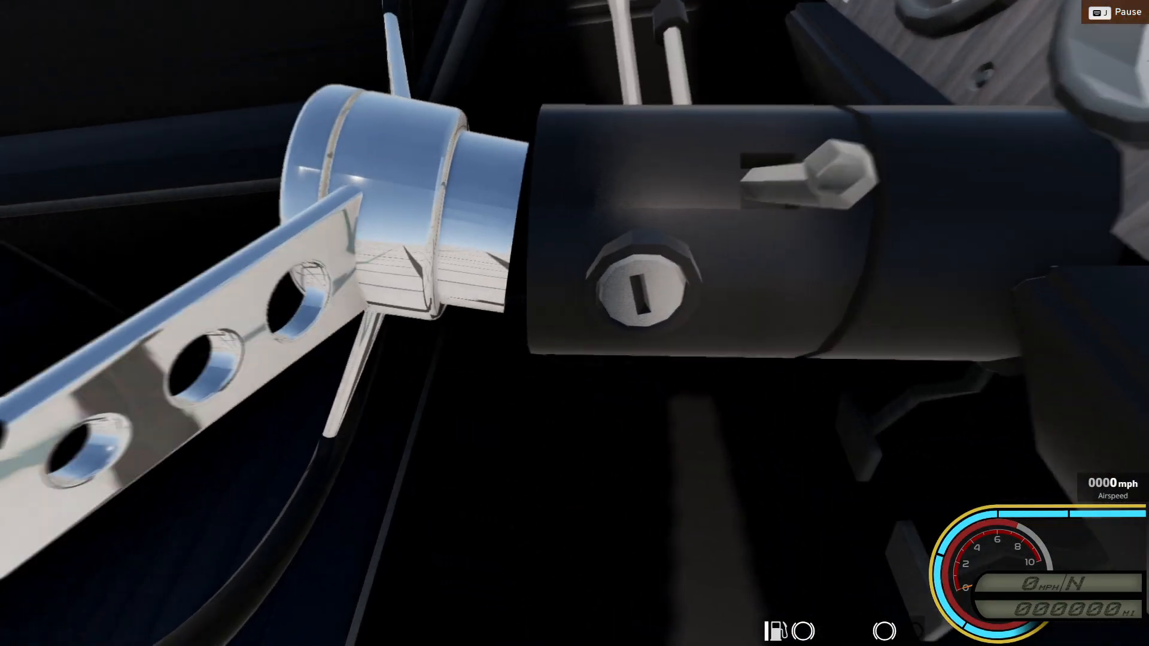
{"action": "key", "text": "s"}
Step: Set the steering wheel's baseTranslation y to 0.38 in steering_wheel.jbeam, save, and reload the vehicle in BeamNG.drive
{"action": "key", "text": "alt+Tab"}
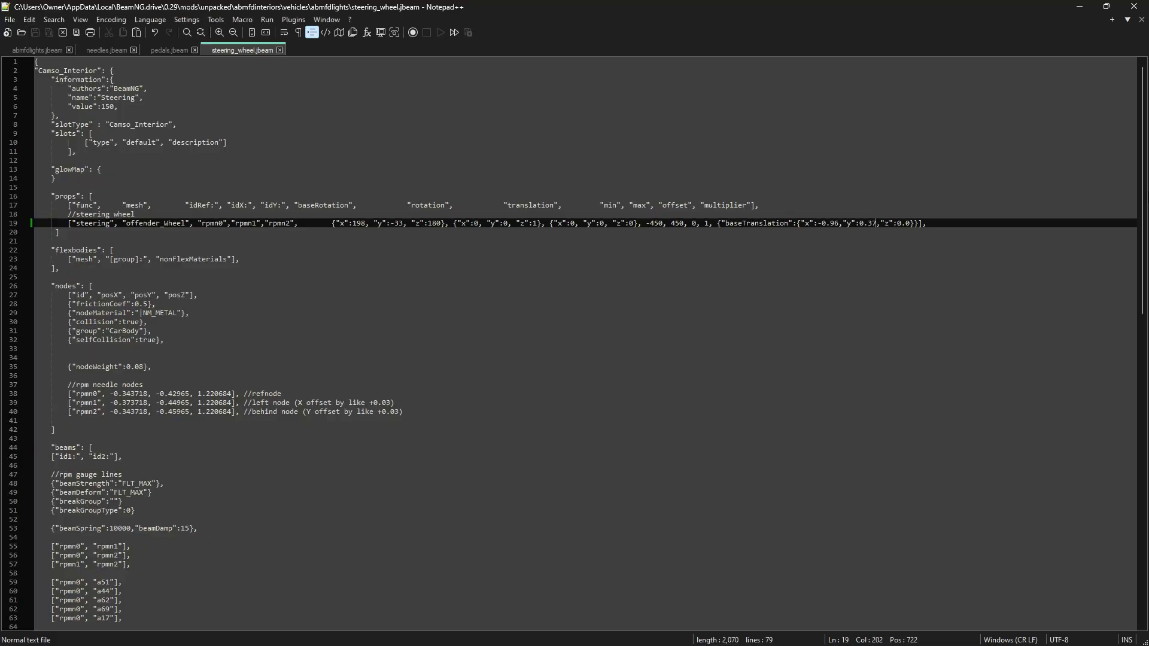
{"action": "key", "text": "BackSpace"}
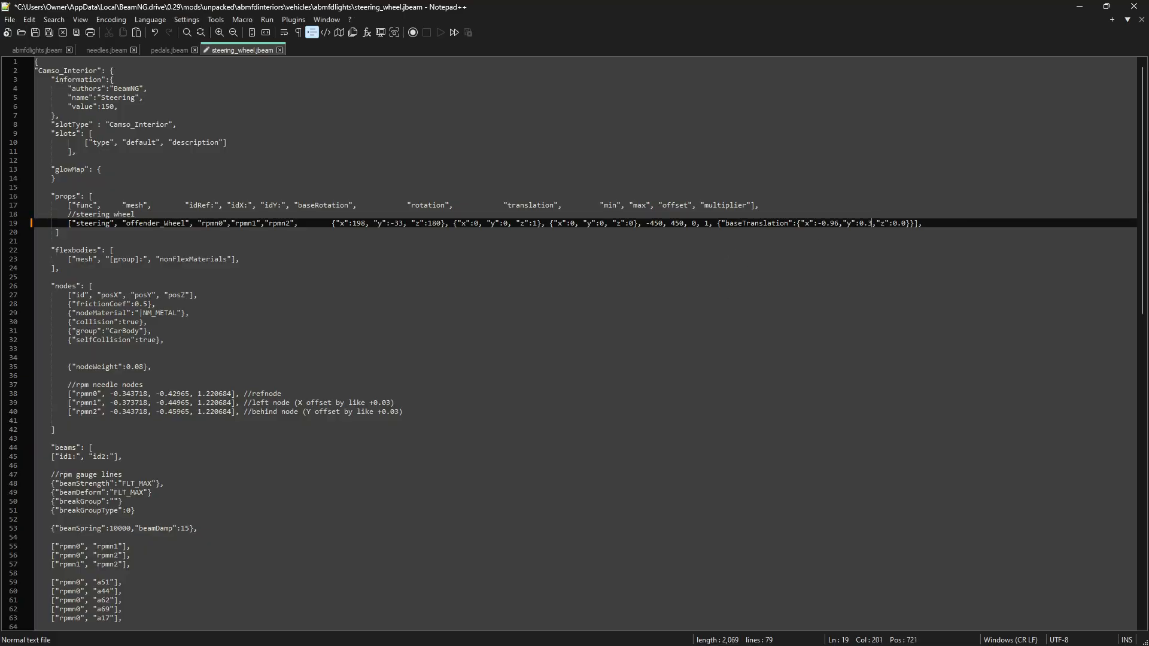
{"action": "type", "text": "8"}
{"action": "key", "text": "ctrl+s"}
{"action": "key", "text": "alt+Tab"}
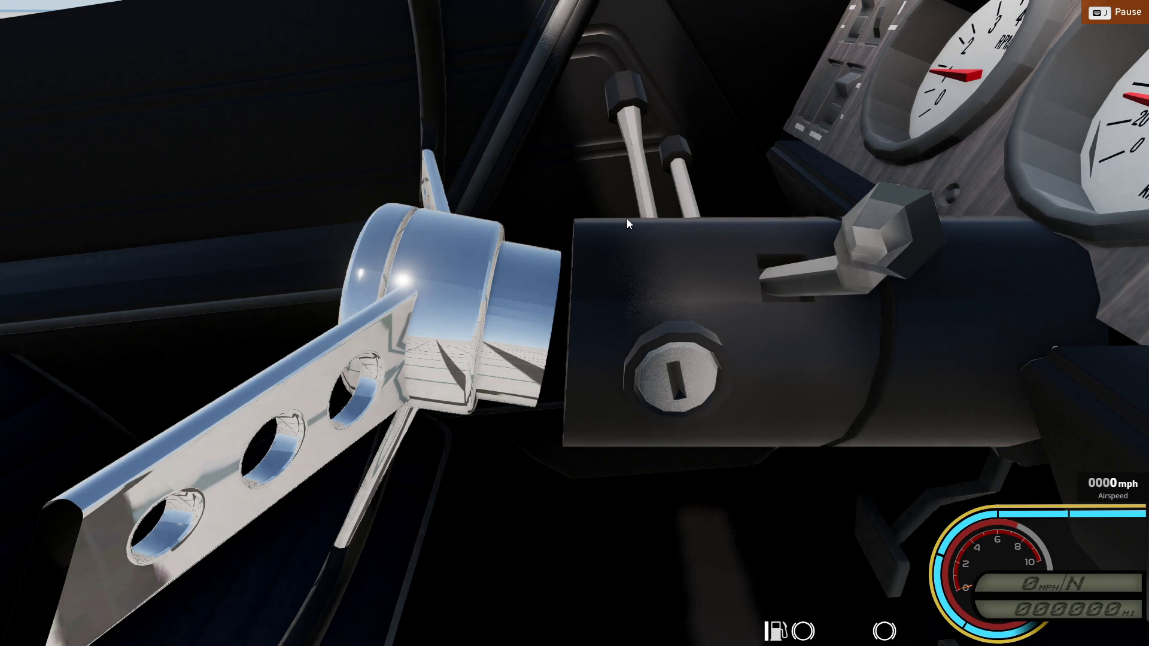
{"action": "key", "text": "ctrl+r"}
Step: Set the steering wheel's baseTranslation y to 0.39 in steering_wheel.jbeam, save, and reload the vehicle in BeamNG.drive
{"action": "key", "text": "alt+Tab"}
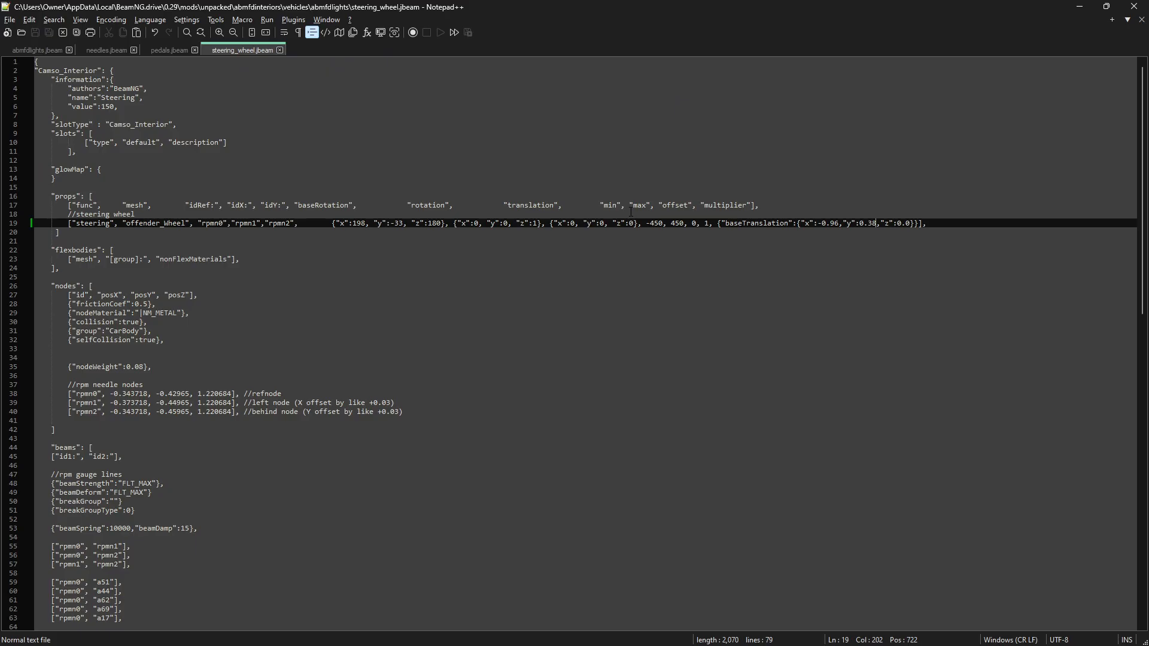
{"action": "key", "text": "BackSpace"}
{"action": "key", "text": "ctrl+s"}
{"action": "key", "text": "alt+Tab"}
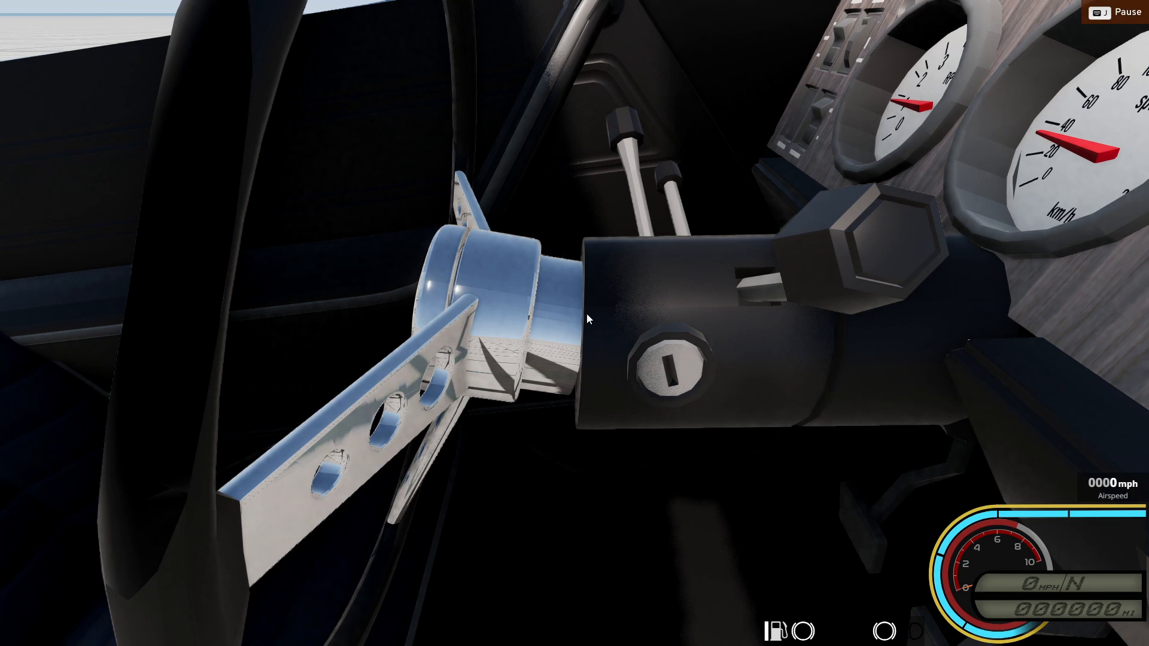
{"action": "key", "text": "ctrl+r"}
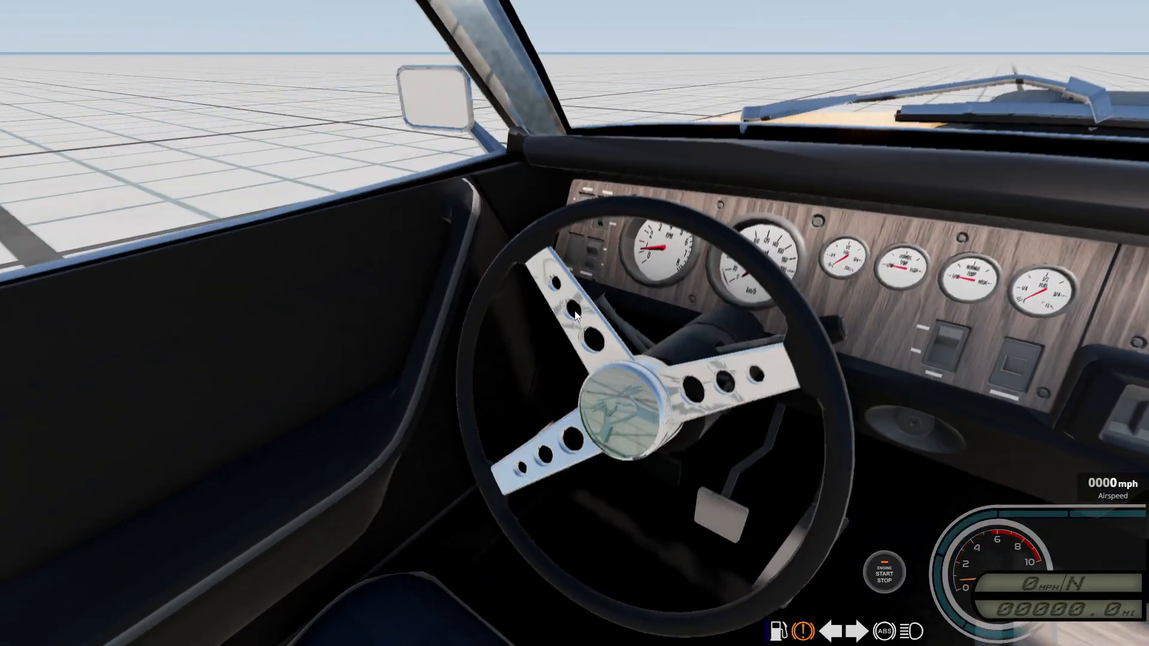
Step: Steer the wheel both ways to check its rotation about the column, and restore the vehicle to its home position
{"action": "right_click_drag", "start_coordinate": [575, 310], "coordinate": [509, 308]}
{"action": "key", "text": "w"}
{"action": "key", "text": "s"}
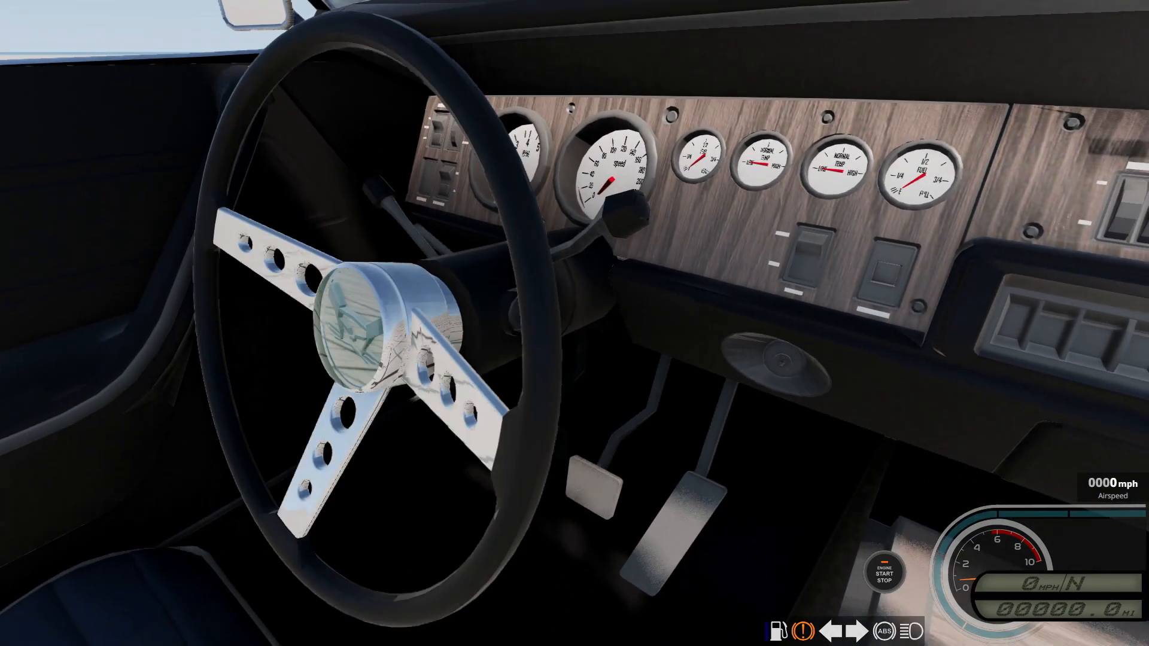
{"action": "key", "text": "Left"}
{"action": "key", "text": "Right"}
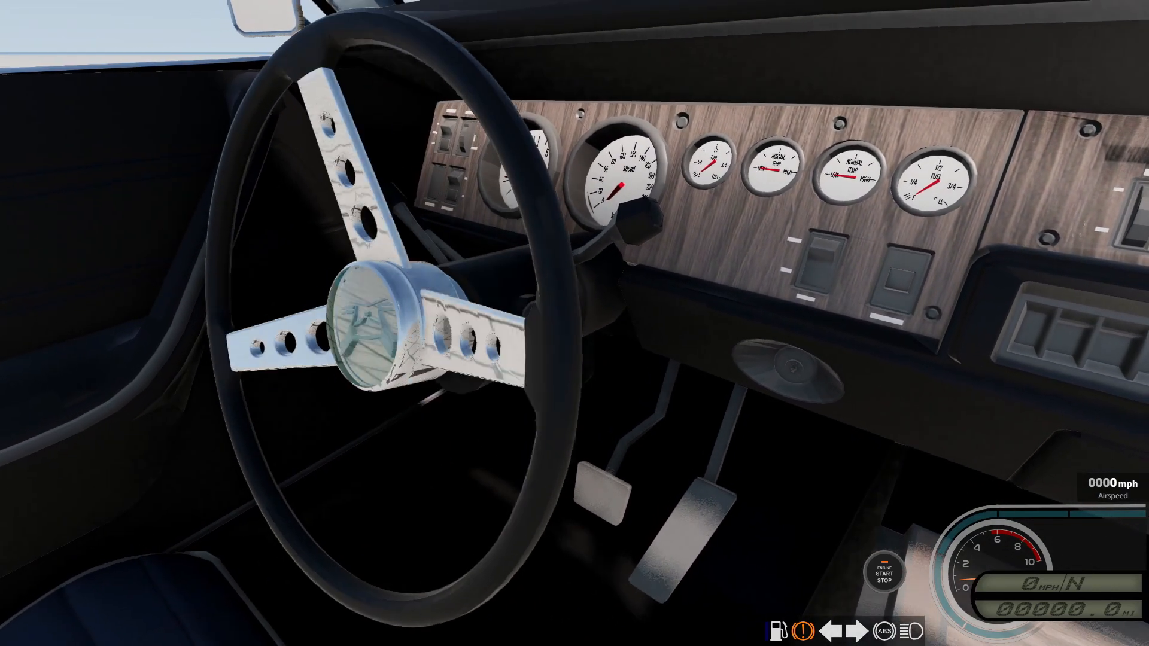
{"action": "key", "text": "q"}
{"action": "key", "text": "Home"}
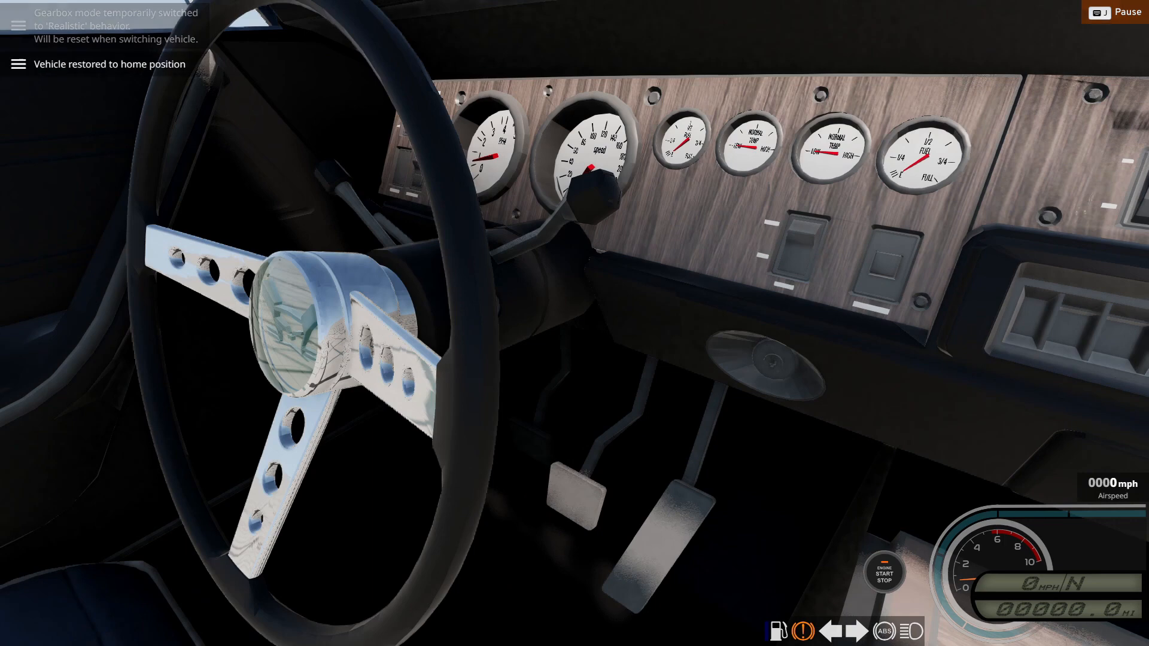
Step: Examine the tachometer and speedometer needles up close against their dial markings
{"action": "right_click_drag", "start_coordinate": [527, 179], "coordinate": [467, 120]}
{"action": "key", "text": "w"}
{"action": "key", "text": "w"}
{"action": "key", "text": "s"}
{"action": "right_click_drag", "start_coordinate": [359, 174], "coordinate": [392, 173]}
{"action": "key", "text": "q"}
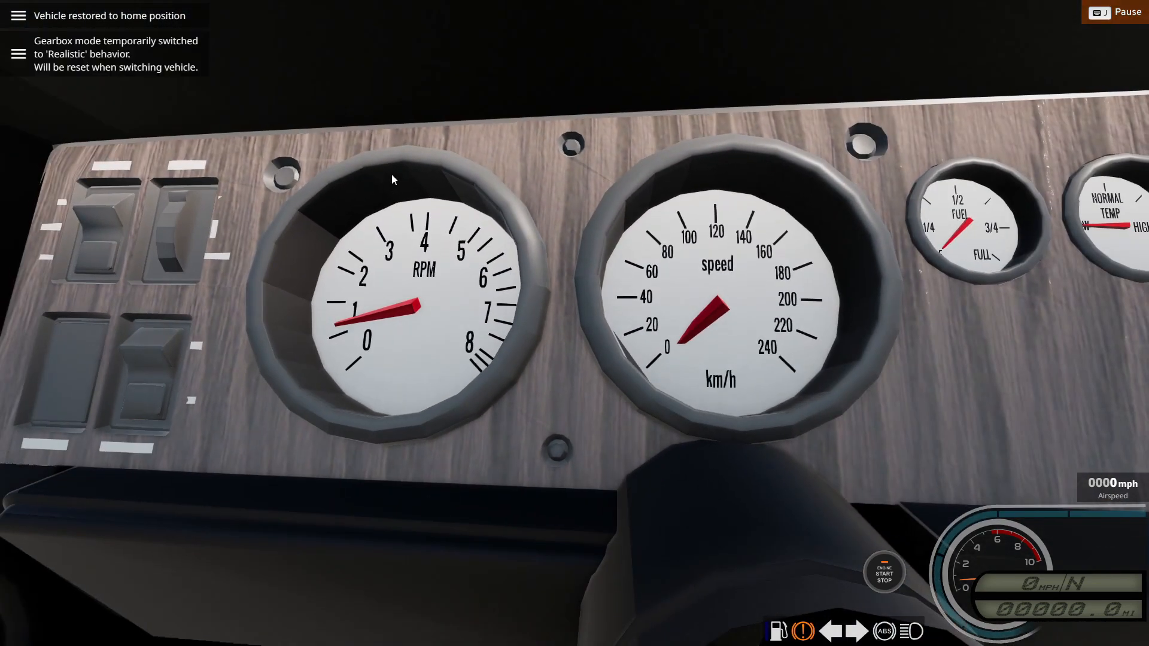
{"action": "key", "text": "a"}
{"action": "key", "text": "d"}
{"action": "key", "text": "d"}
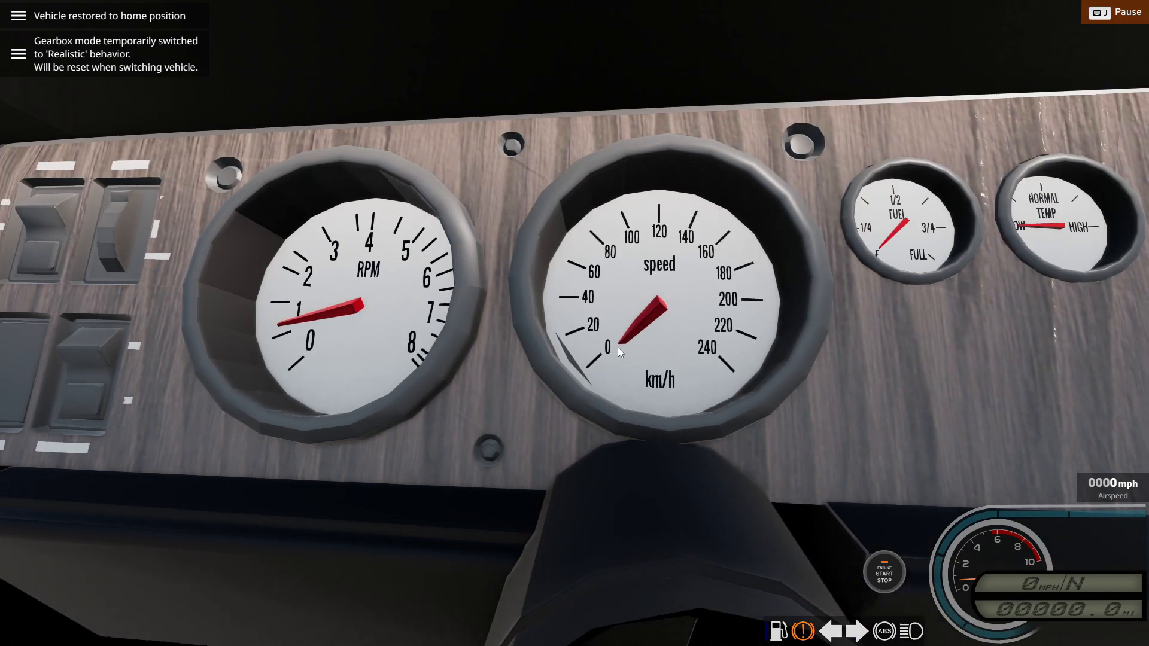
{"action": "key", "text": "a"}
{"action": "right_click_drag", "start_coordinate": [627, 346], "coordinate": [638, 373]}
{"action": "key", "text": "w"}
{"action": "key", "text": "s"}
{"action": "key", "text": "w"}
{"action": "key", "text": "w"}
{"action": "key", "text": "s"}
{"action": "key", "text": "s"}
{"action": "key", "text": "s"}
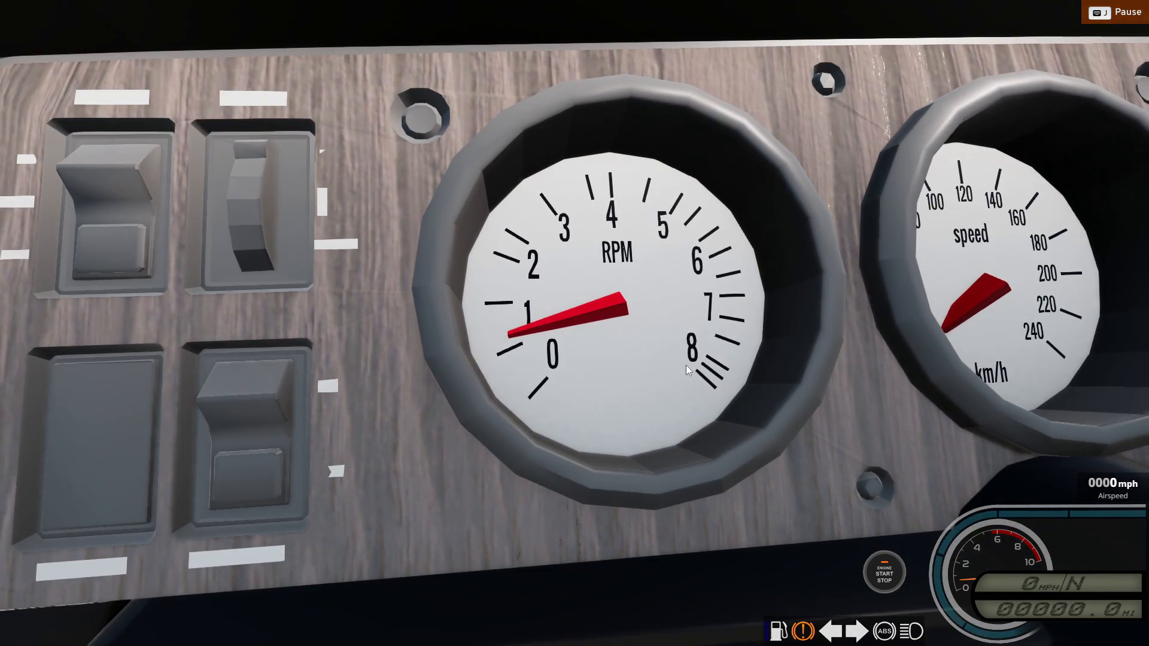
{"action": "key", "text": "d"}
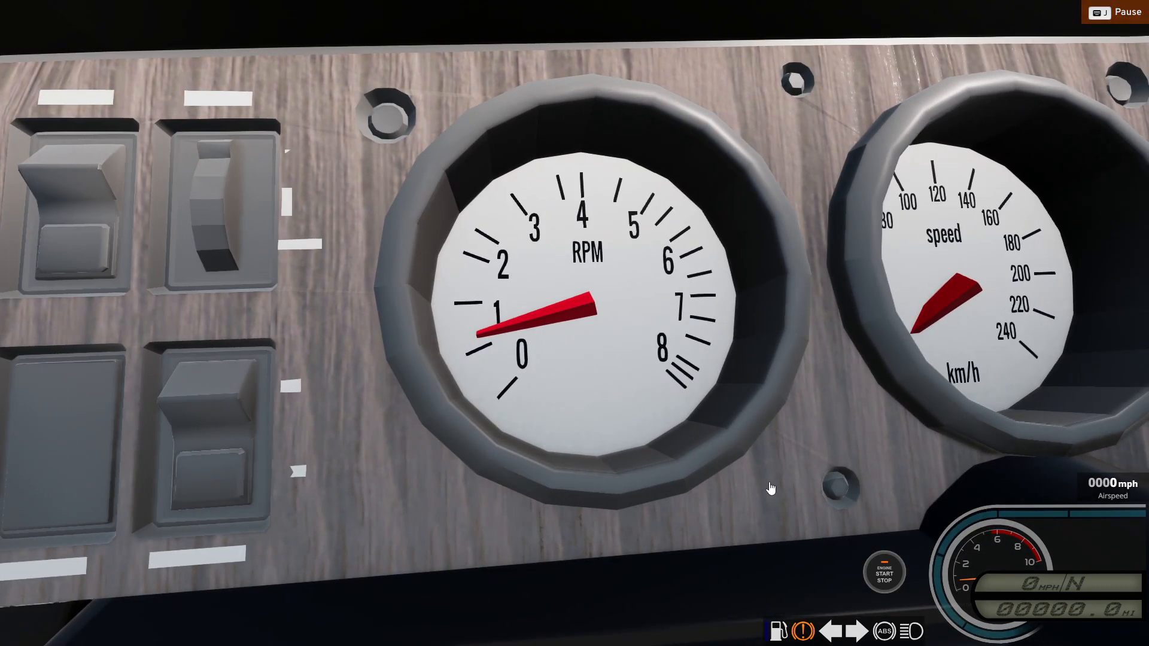
Step: Resume the simulation, rev the engine to watch the tachometer needle's sweep, and pause again to inspect the needle
{"action": "key", "text": "j"}
{"action": "key", "text": "Up"}
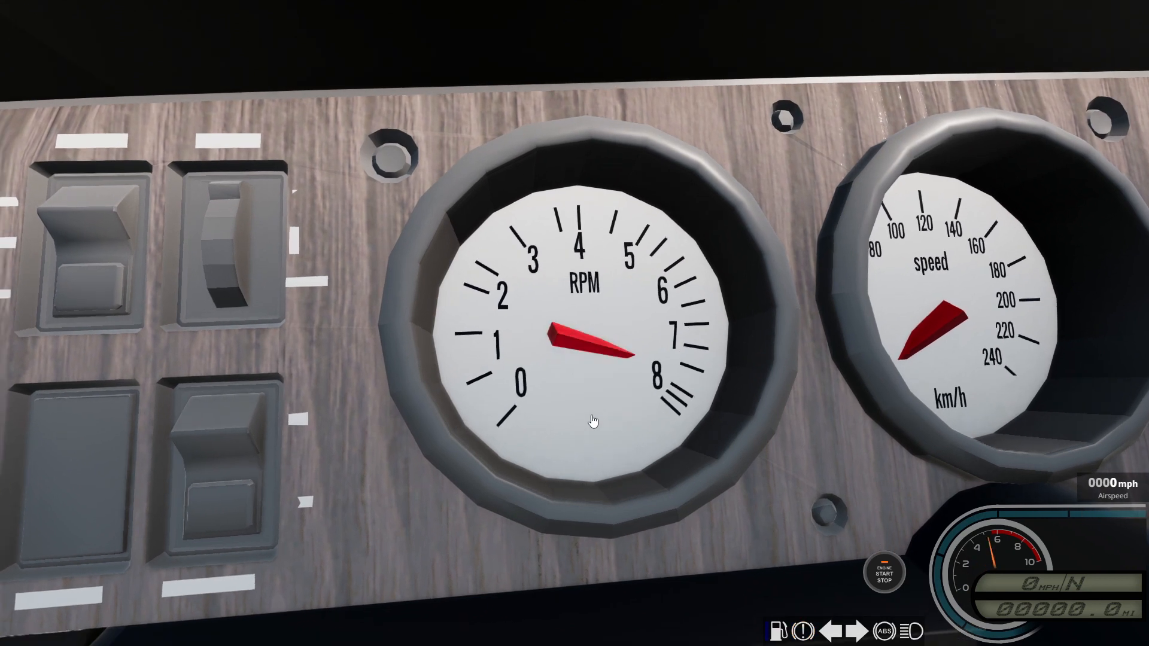
{"action": "key", "text": "Up"}
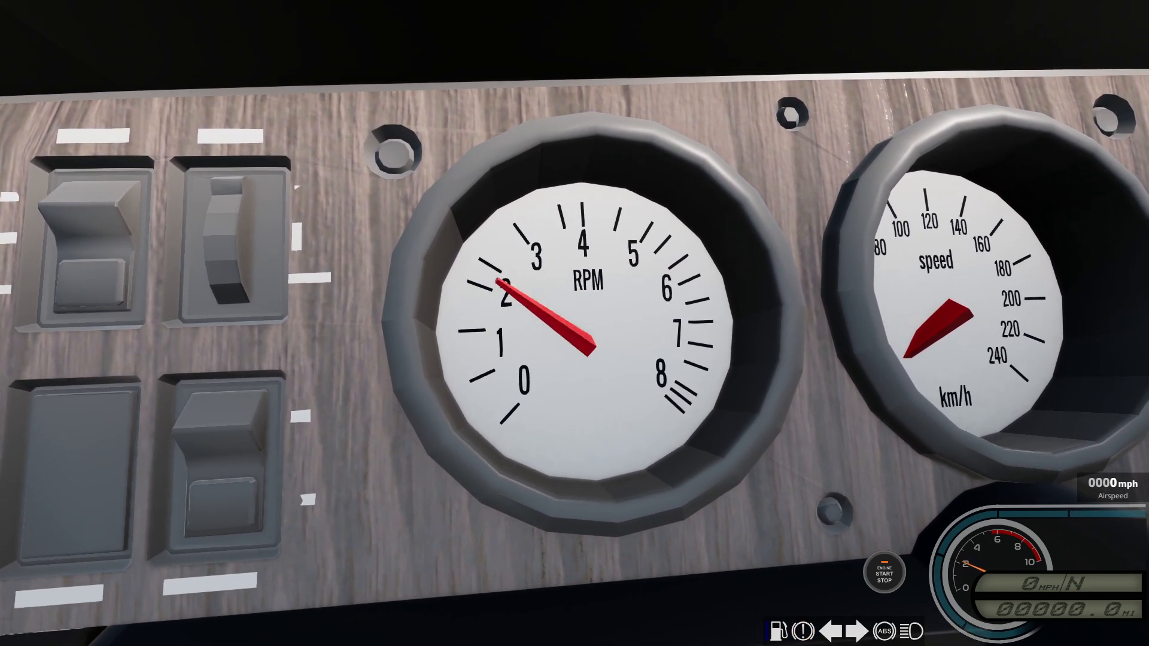
{"action": "key", "text": "j"}
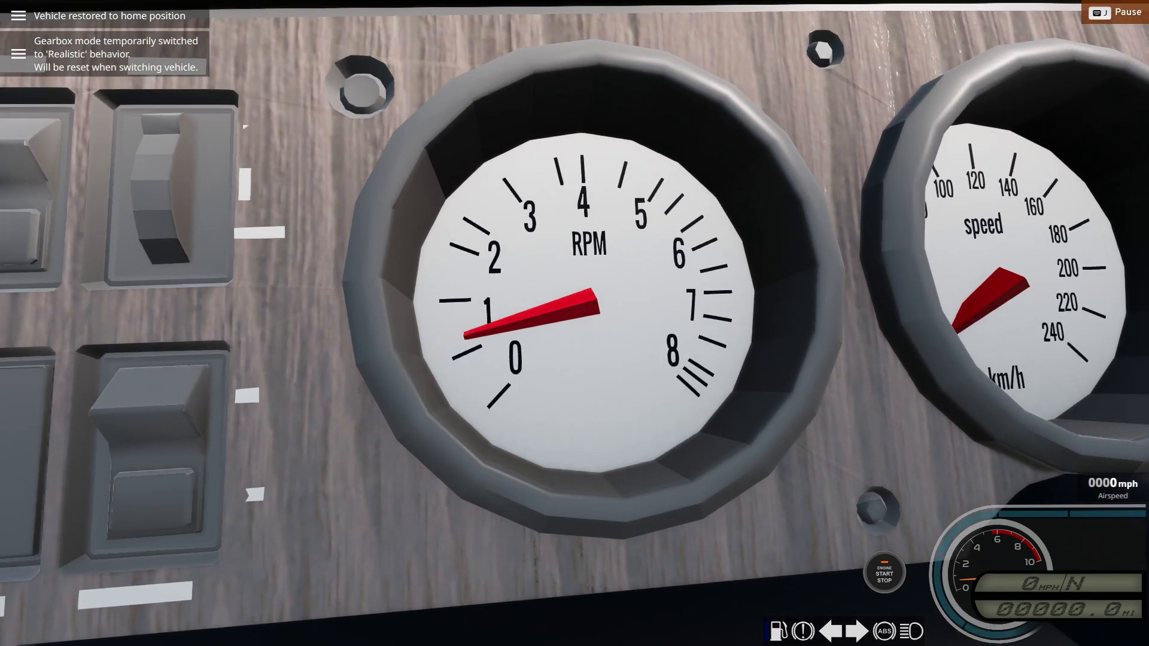
{"action": "key", "text": "a"}
{"action": "key", "text": "d"}
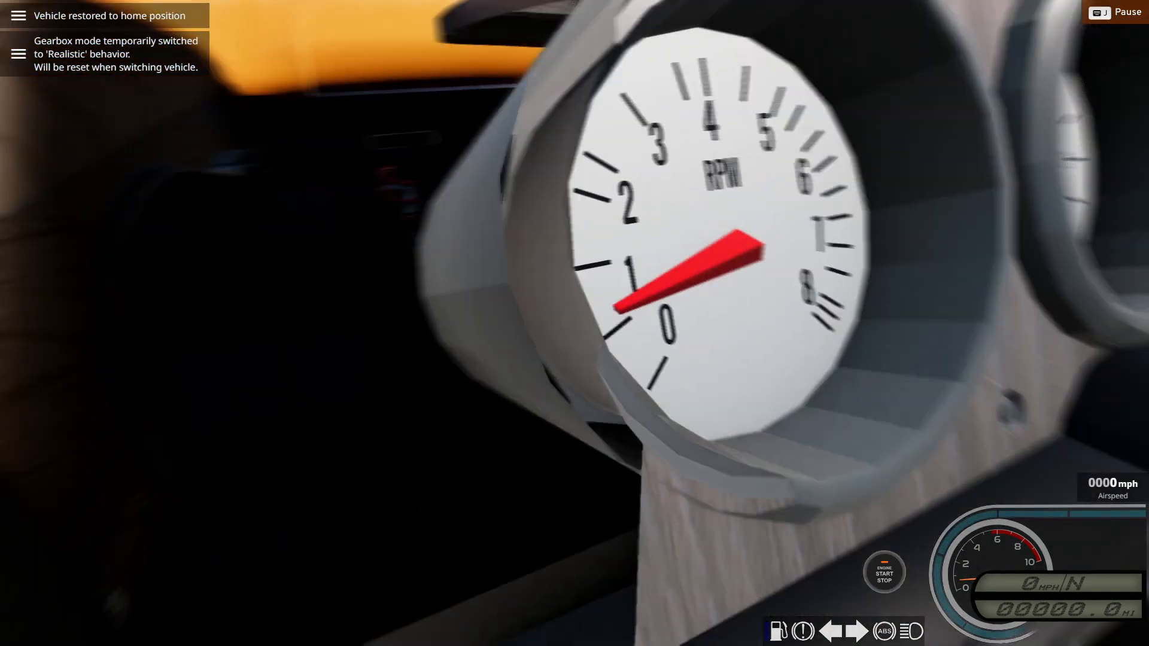
Step: Switch to Notepad++, set offender_Tacho's baseRotation y to 95 in needles.jbeam, save, and reload the vehicle in BeamNG.drive
{"action": "key", "text": "alt+Tab"}
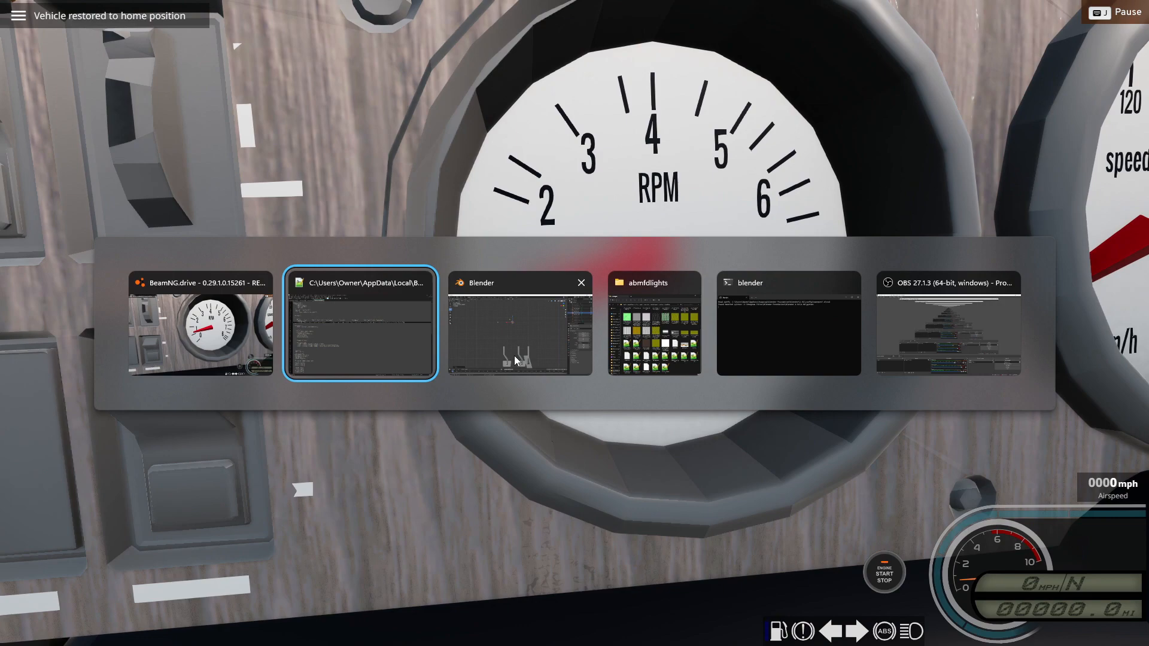
{"action": "left_click", "coordinate": [390, 314]}
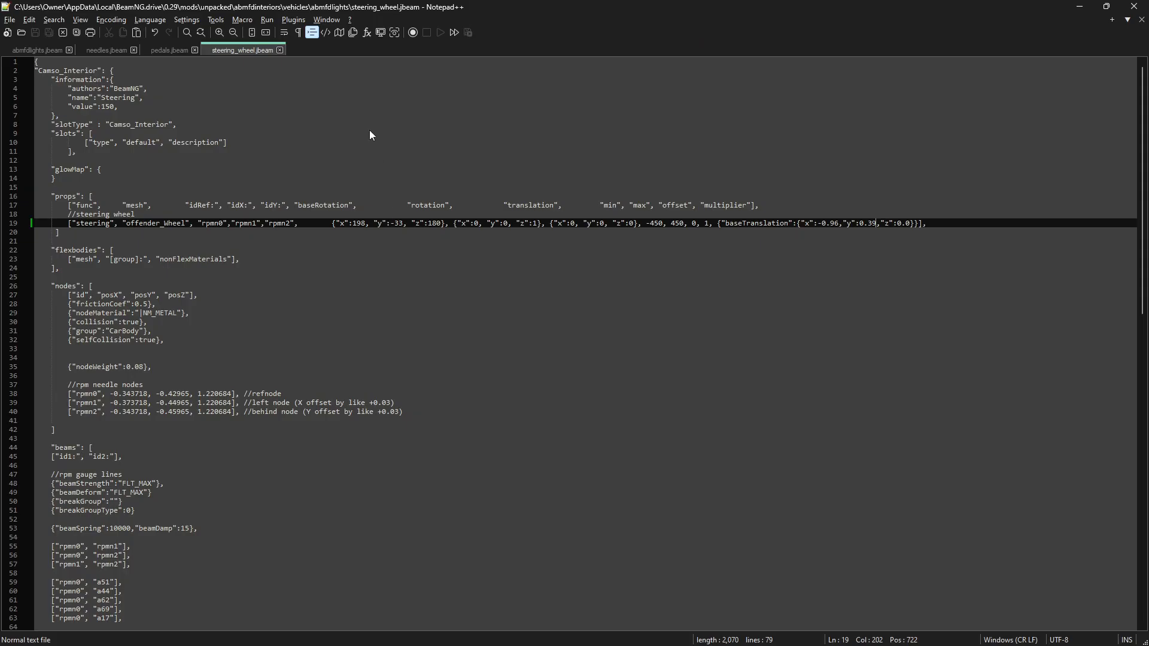
{"action": "left_click", "coordinate": [104, 50]}
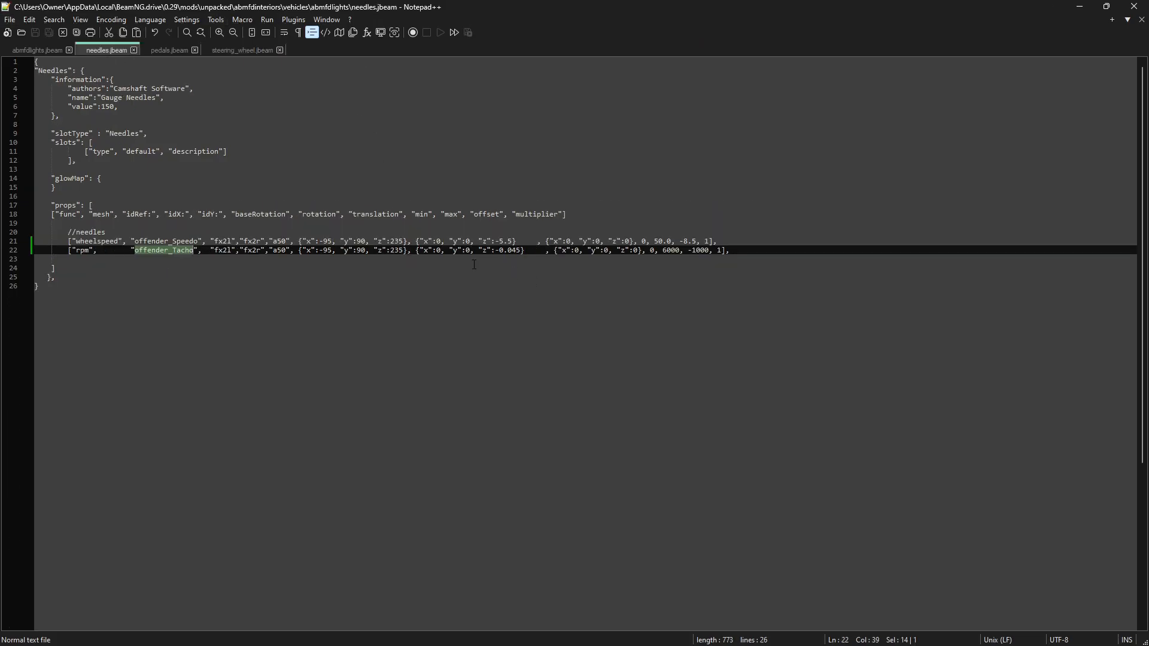
{"action": "left_click_drag", "start_coordinate": [312, 240], "coordinate": [401, 241]}
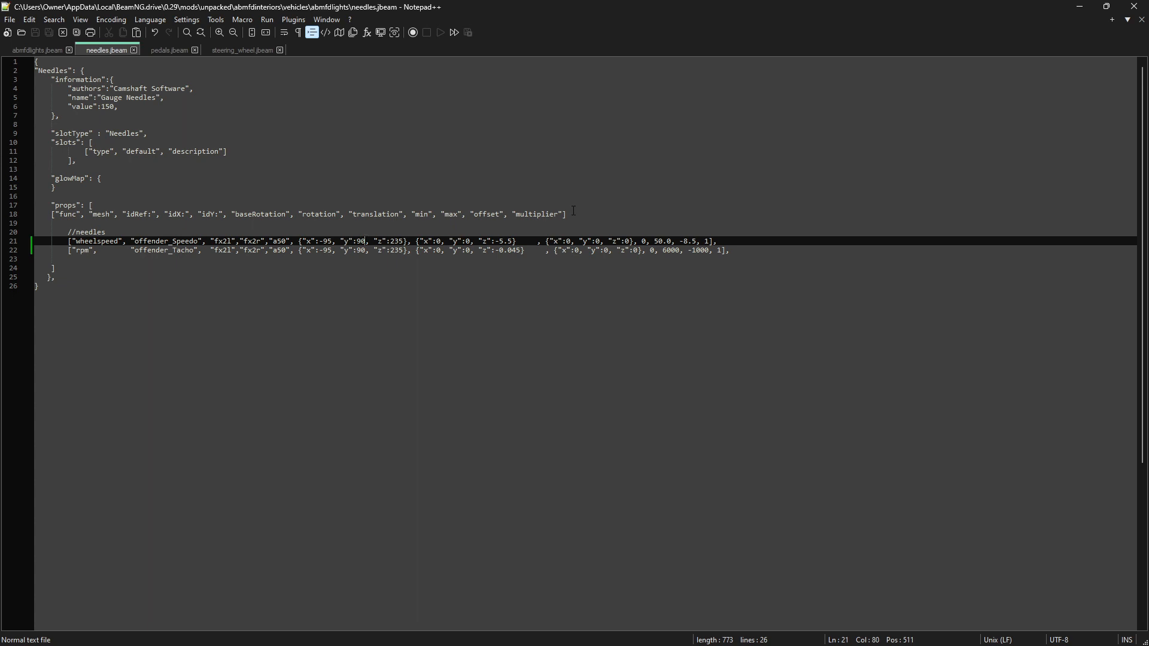
{"action": "key", "text": "BackSpace"}
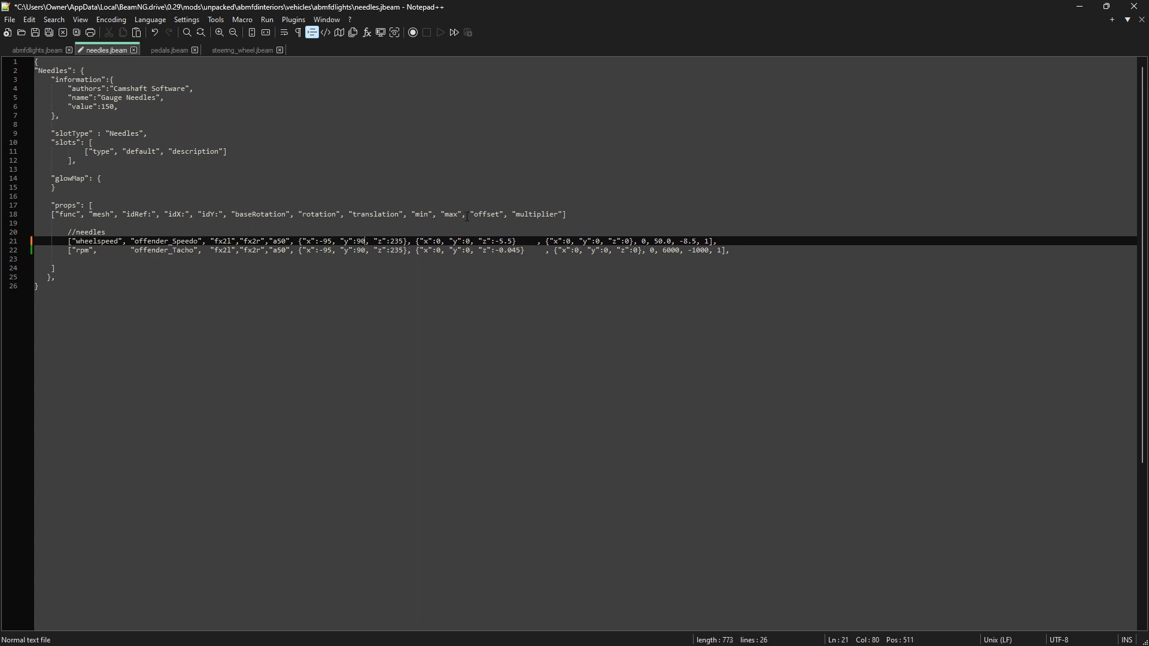
{"action": "key", "text": "Down"}
{"action": "type", "text": "0"}
{"action": "key", "text": "ctrl+s"}
{"action": "key", "text": "alt+Tab"}
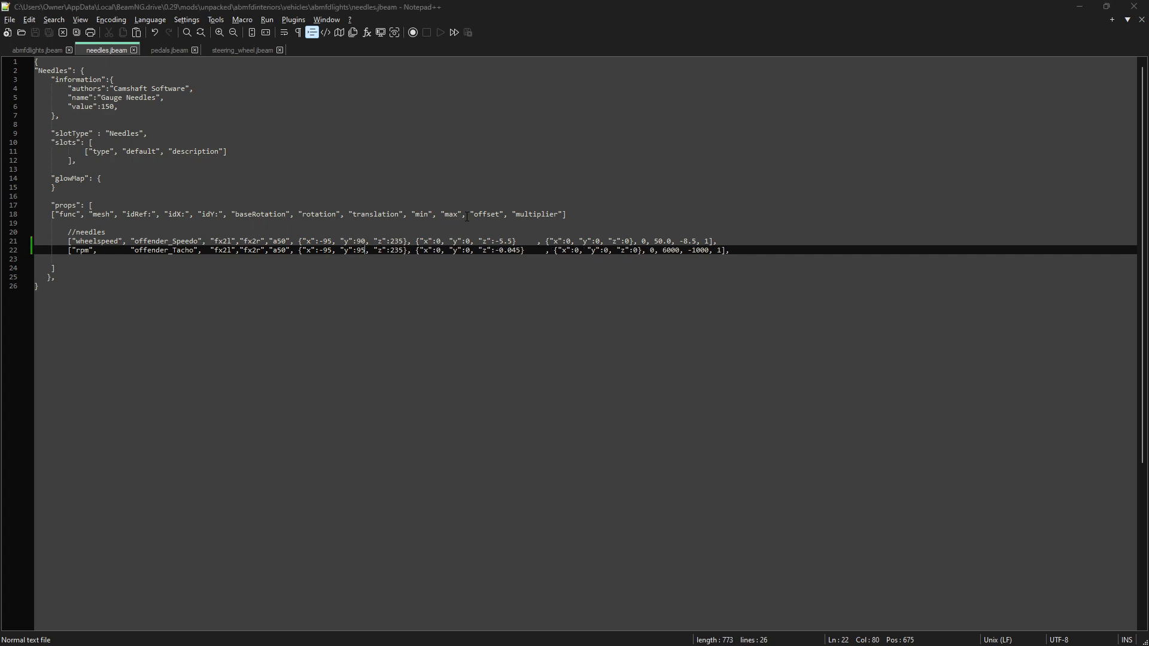
{"action": "scroll", "coordinate": [587, 257], "scroll_direction": "up", "scroll_amount": 3}
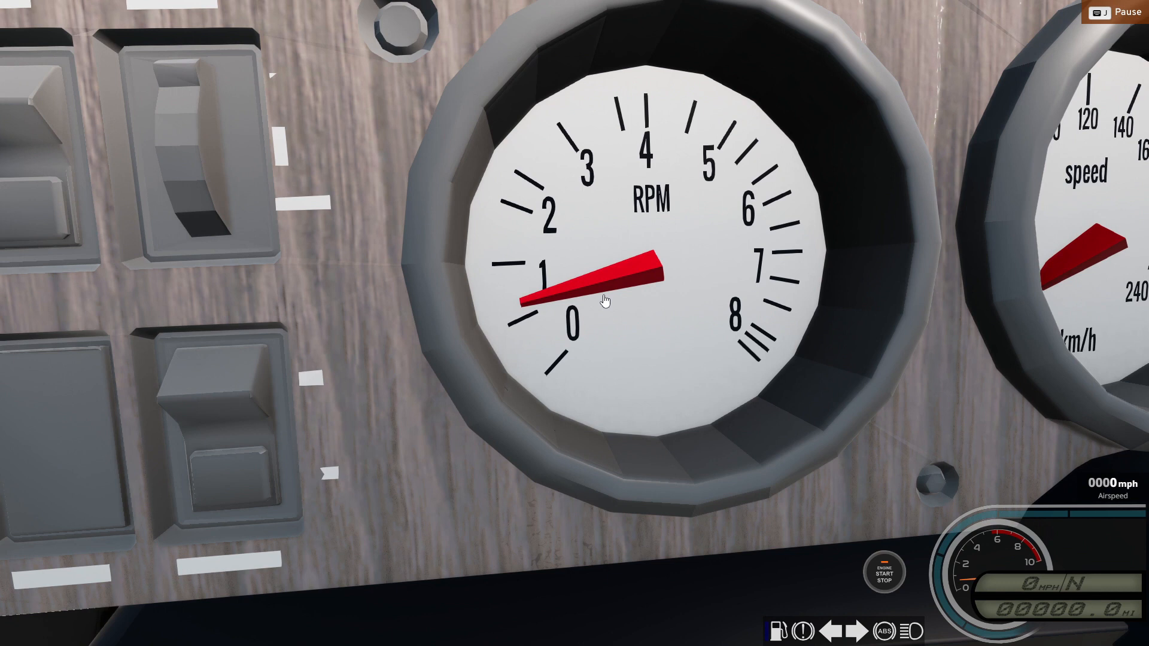
{"action": "key", "text": "ctrl+r"}
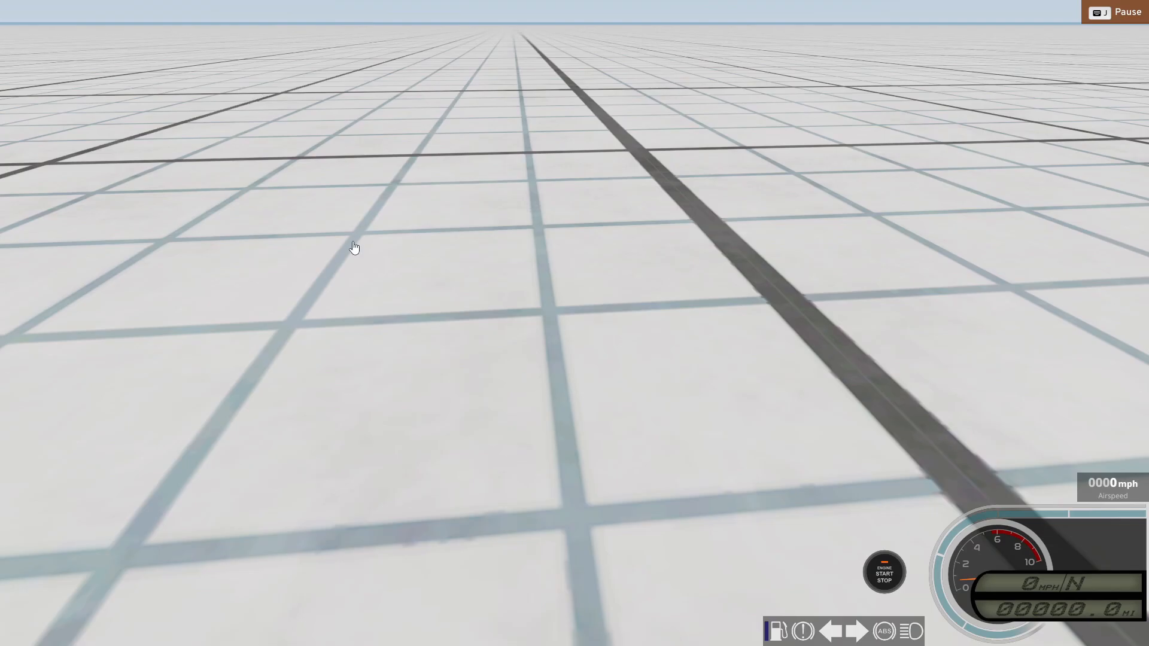
Step: Examine the tachometer needle's tilt relative to the dial face from the side of the gauge
{"action": "right_click_drag", "start_coordinate": [497, 306], "coordinate": [599, 341]}
{"action": "key", "text": "w"}
{"action": "right_click_drag", "start_coordinate": [495, 353], "coordinate": [688, 354]}
{"action": "key", "text": "a"}
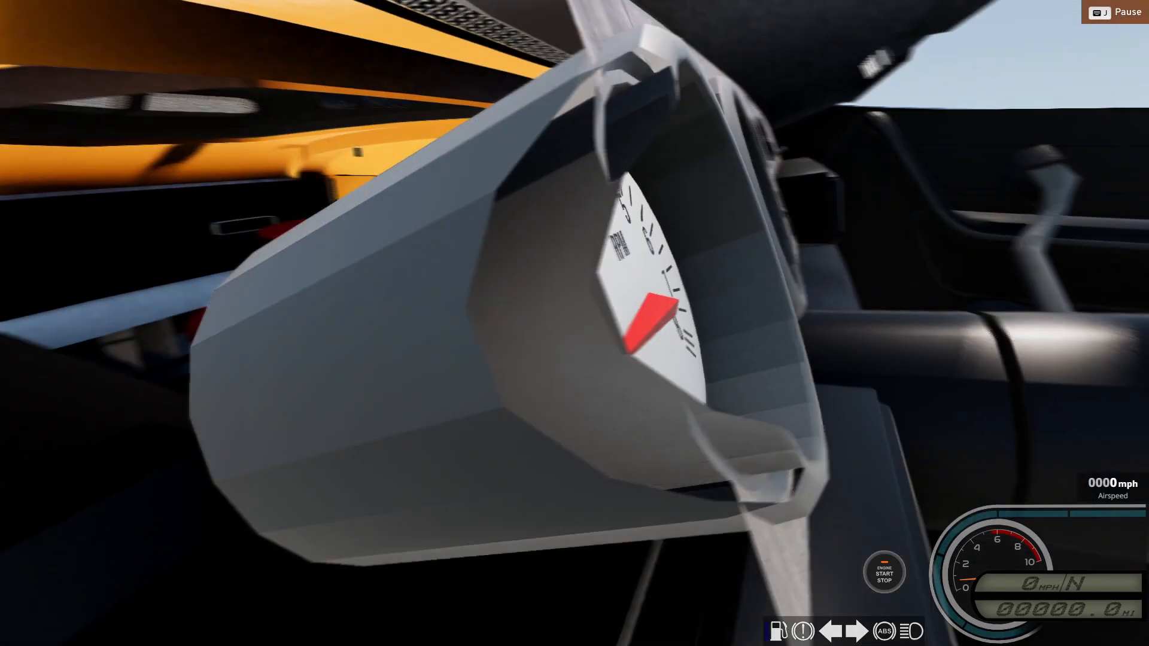
{"action": "key", "text": "w"}
{"action": "right_click_drag", "start_coordinate": [495, 353], "coordinate": [499, 395]}
{"action": "right_click_drag", "start_coordinate": [608, 422], "coordinate": [623, 382]}
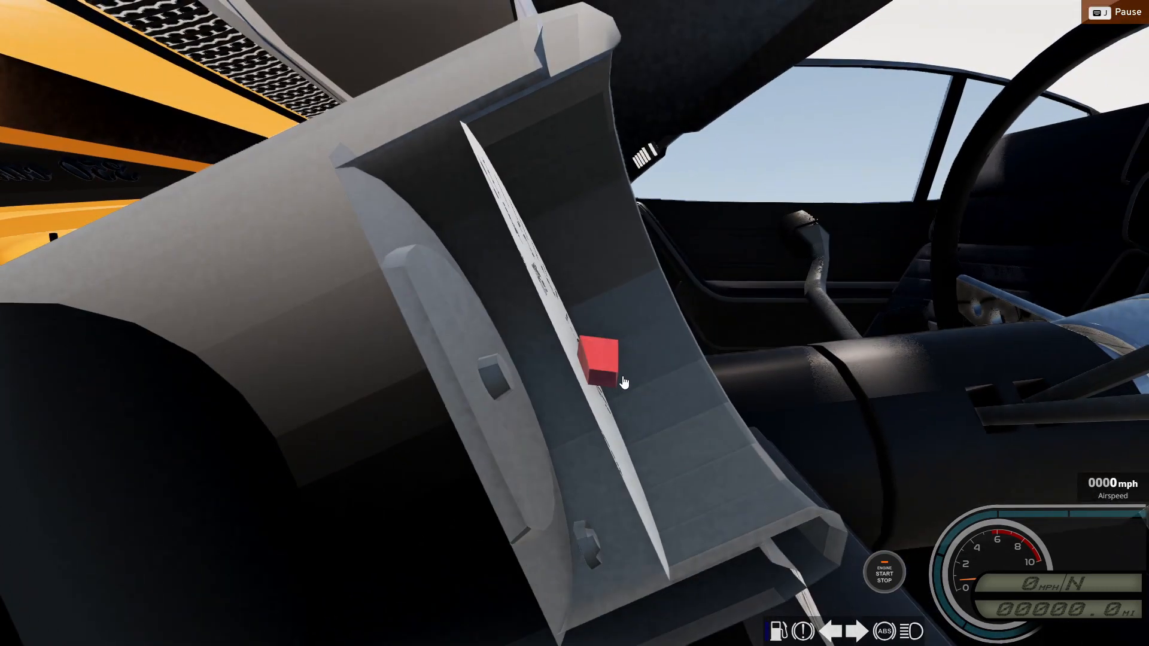
{"action": "mouse_move", "coordinate": [621, 308]}
{"action": "right_mouse_down"}
{"action": "mouse_move", "coordinate": [584, 341]}
{"action": "mouse_move", "coordinate": [599, 355]}
{"action": "mouse_move", "coordinate": [626, 325]}
{"action": "right_mouse_up"}
{"action": "key", "text": "s"}
{"action": "key", "text": "w"}
{"action": "key", "text": "s"}
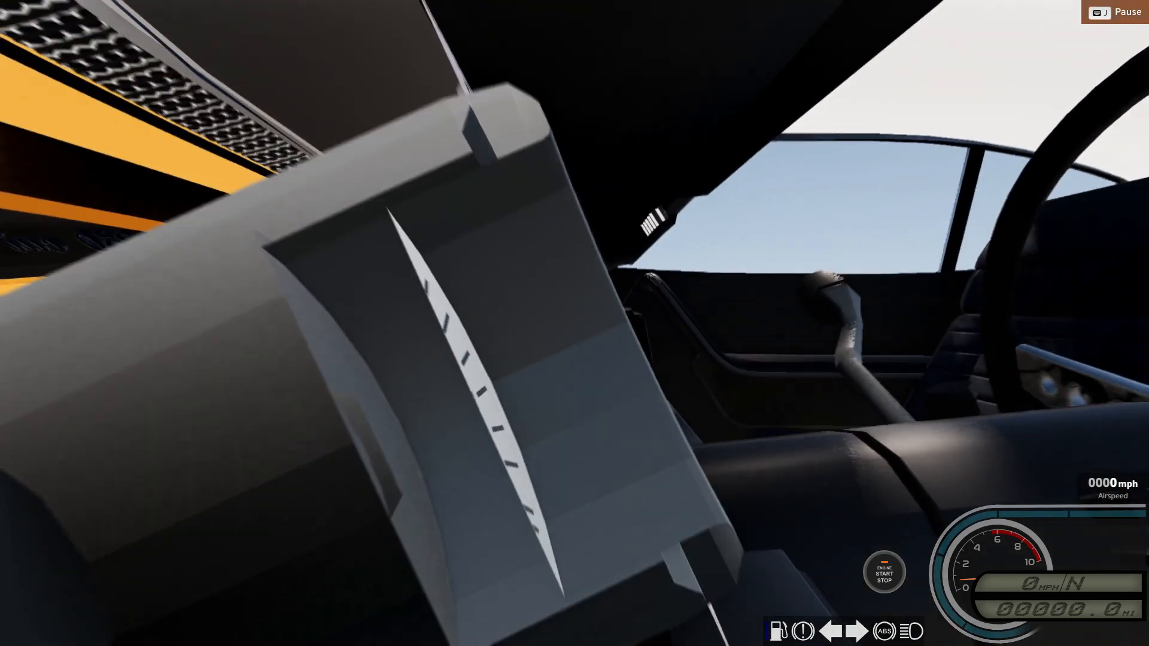
{"action": "key", "text": "w"}
{"action": "key", "text": "d"}
Step: Change offender_Tacho's baseRotation y again in needles.jbeam, save, reload the vehicle, and view the tachometer needle from the side
{"action": "key", "text": "alt+Tab"}
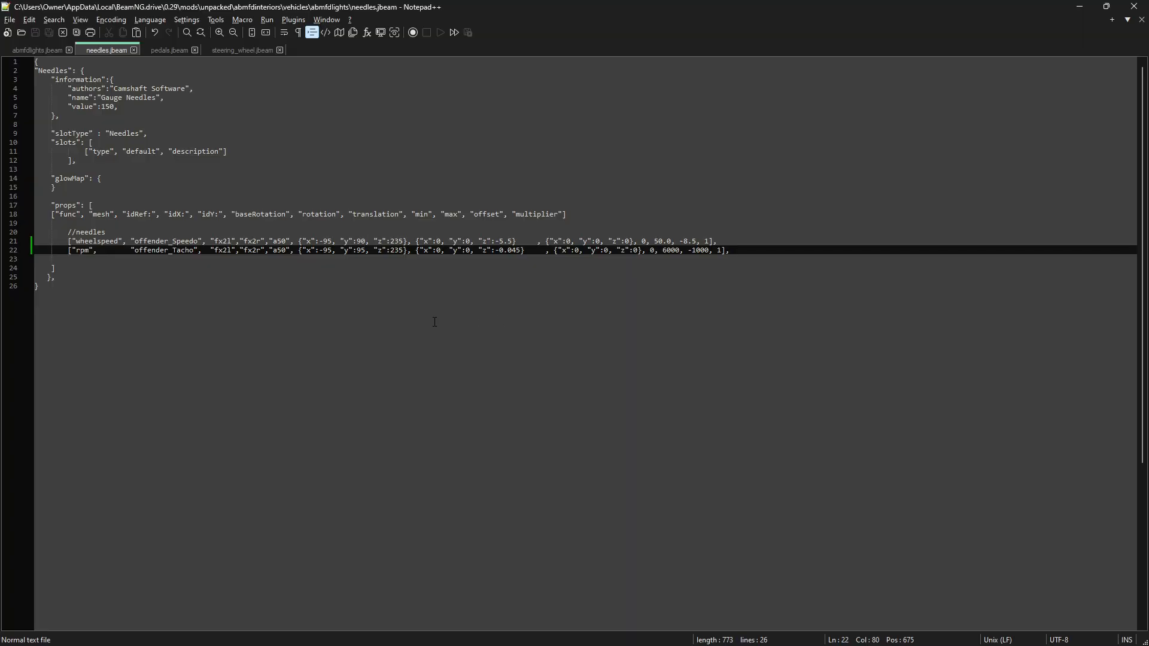
{"action": "key", "text": "BackSpace"}
{"action": "key", "text": "BackSpace"}
{"action": "key", "text": "ctrl+s"}
{"action": "key", "text": "alt+Tab"}
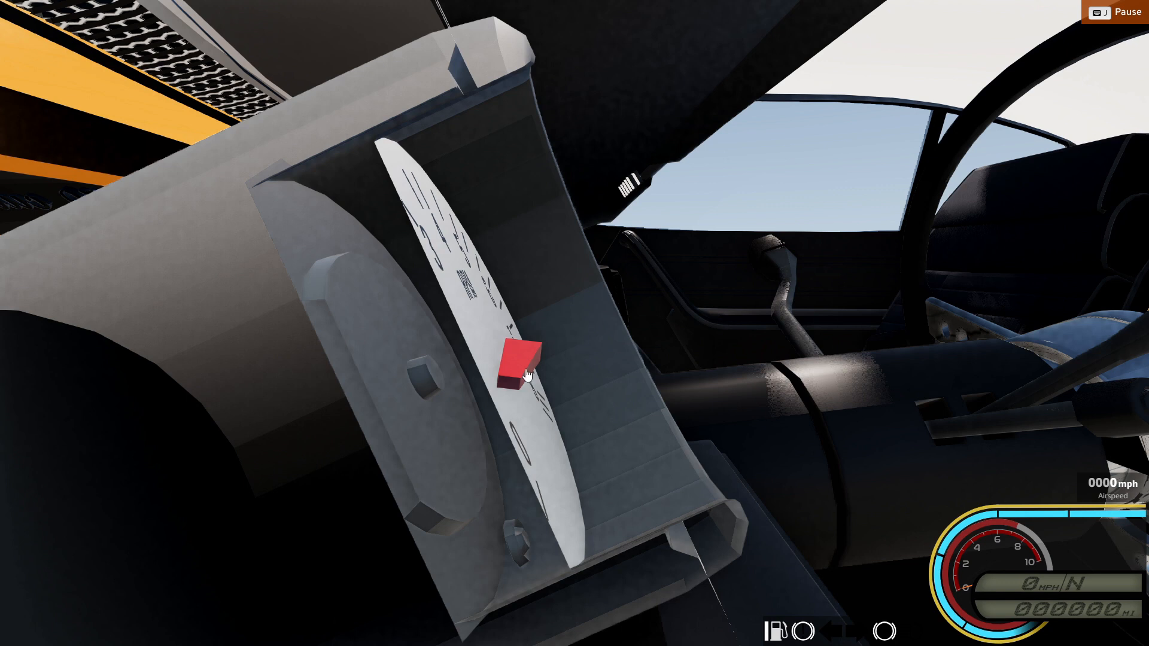
{"action": "key", "text": "ctrl+r"}
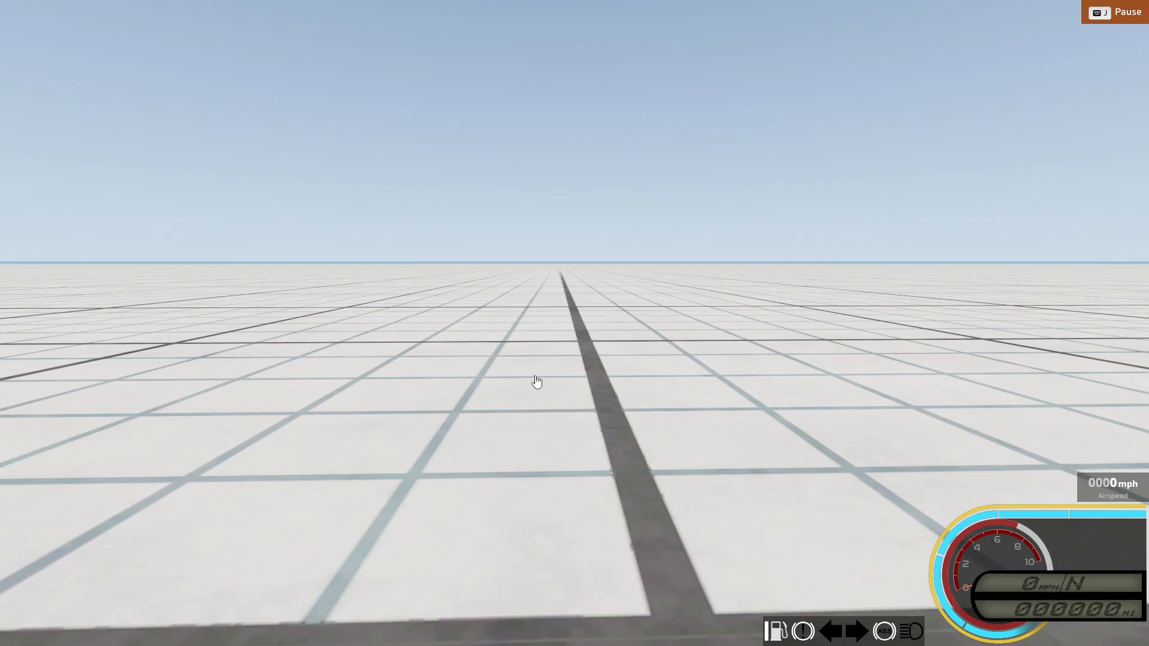
{"action": "right_click_drag", "start_coordinate": [553, 366], "coordinate": [495, 310]}
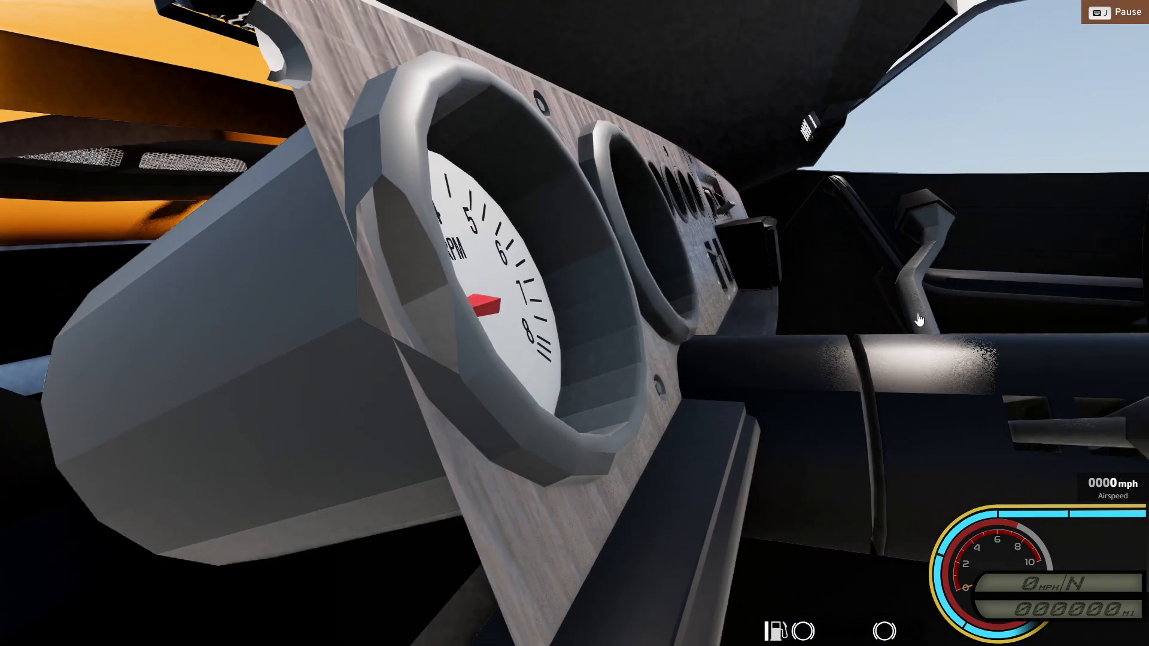
Step: Set offender_Tacho's baseRotation y to 90 in needles.jbeam, save, and reload the vehicle in BeamNG.drive
{"action": "right_click_drag", "start_coordinate": [380, 335], "coordinate": [538, 335]}
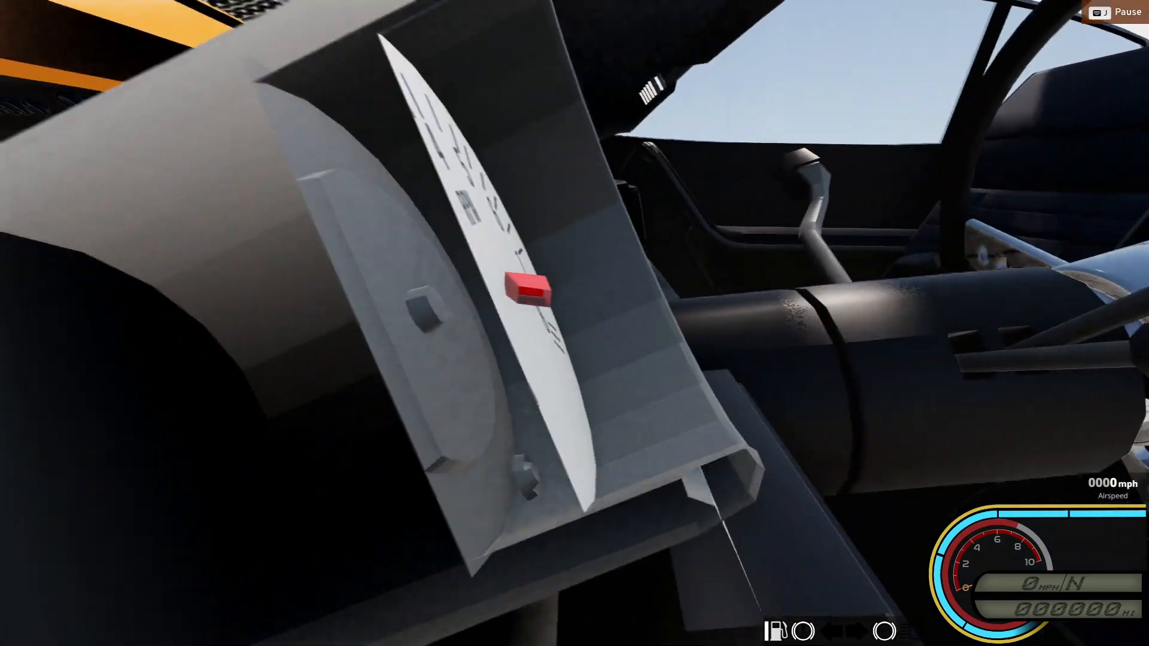
{"action": "key", "text": "alt+Tab"}
{"action": "key", "text": "BackSpace"}
{"action": "key", "text": "BackSpace"}
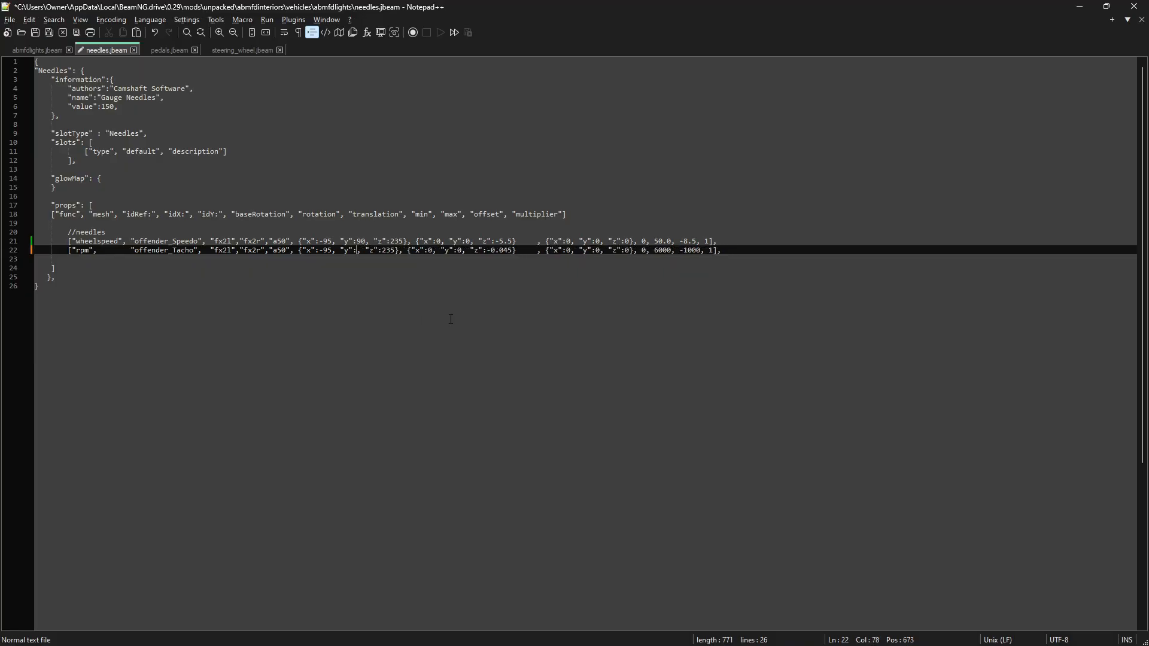
{"action": "type", "text": "90"}
{"action": "key", "text": "Delete"}
{"action": "key", "text": "ctrl+s"}
{"action": "key", "text": "alt+Tab"}
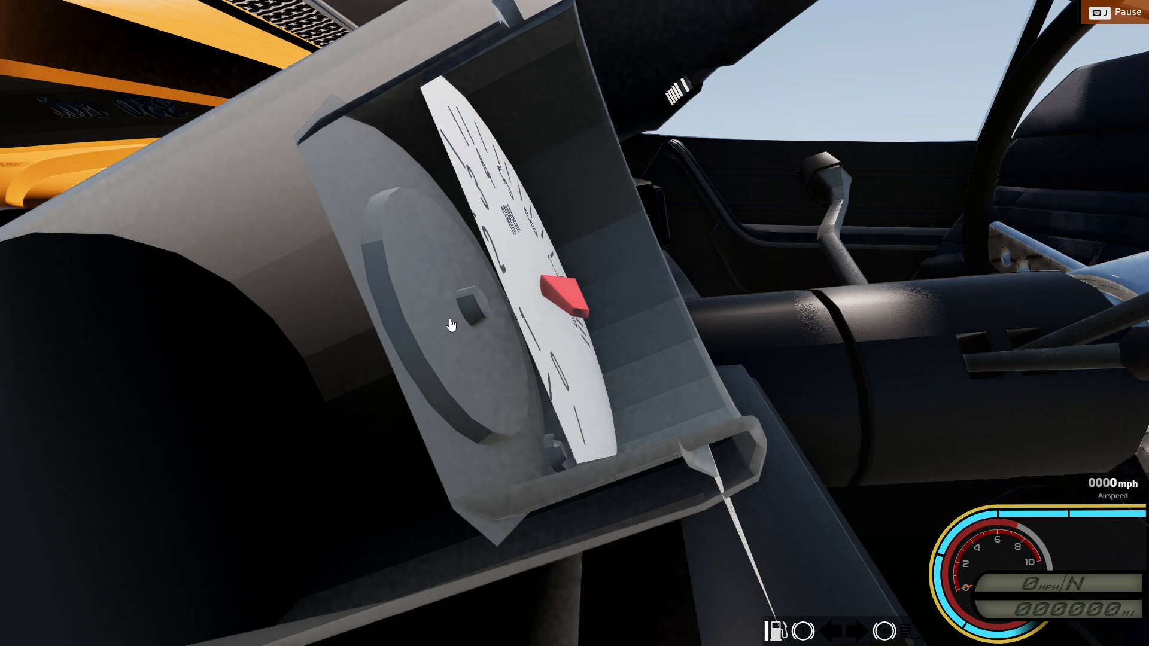
{"action": "key", "text": "ctrl+r"}
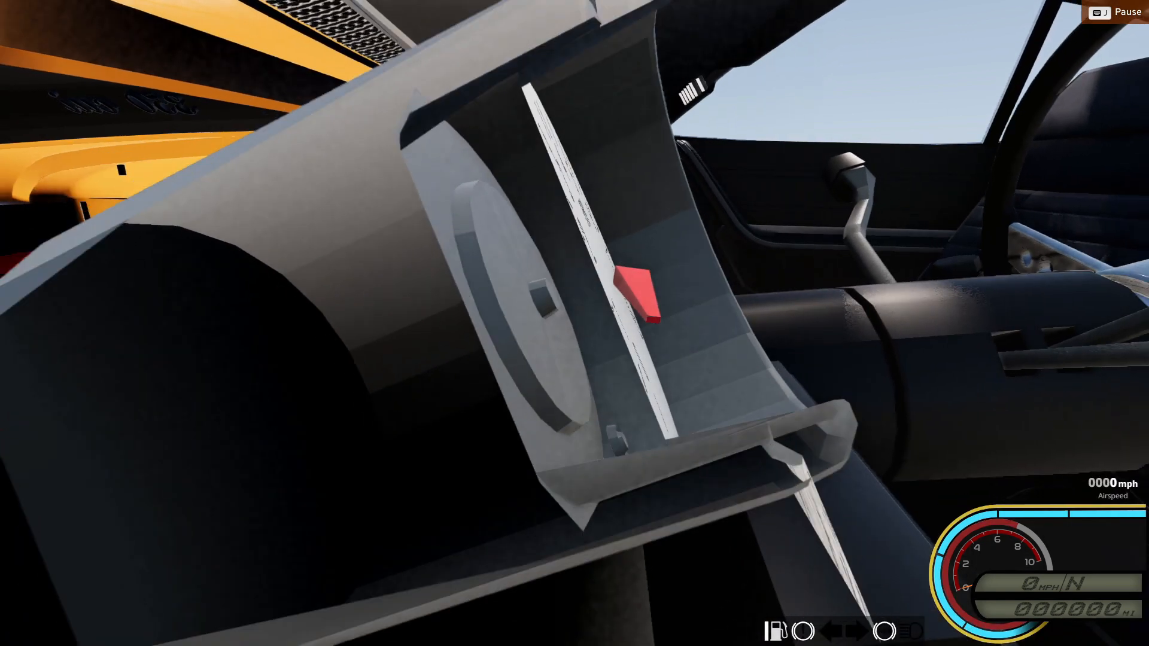
Step: Change offender_Tacho's baseRotation z in needles.jbeam, save, and reload the vehicle in BeamNG.drive
{"action": "key", "text": "alt+Tab"}
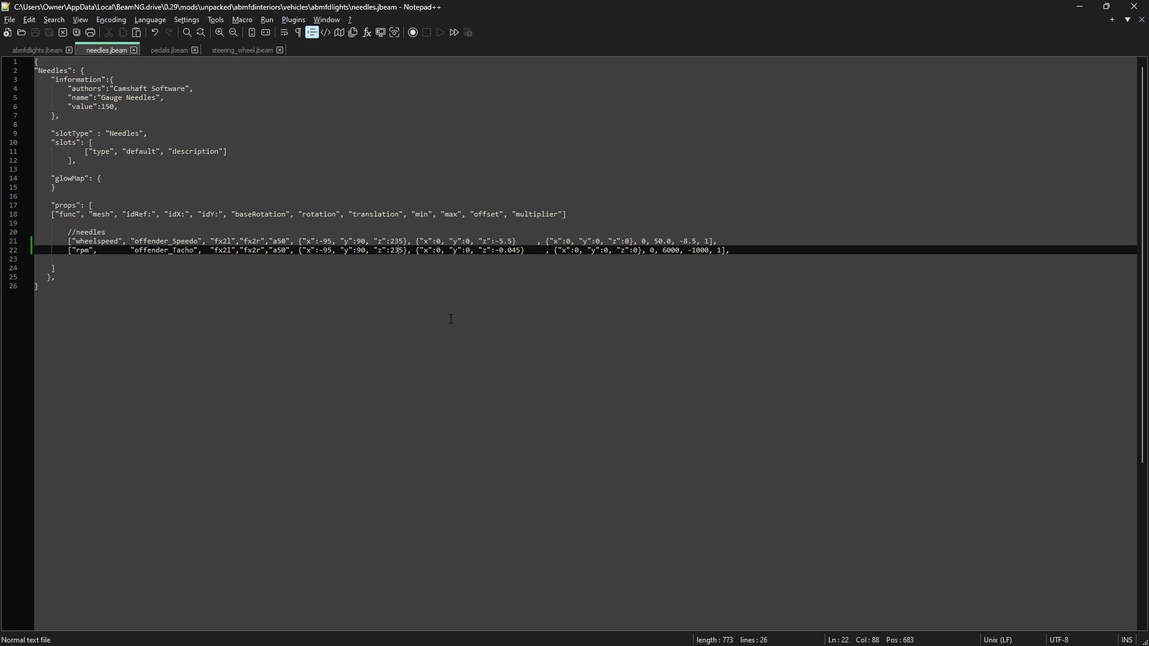
{"action": "key", "text": "BackSpace"}
{"action": "key", "text": "ctrl+s"}
{"action": "key", "text": "alt+Tab"}
{"action": "key", "text": "ctrl+r"}
{"action": "right_click_drag", "start_coordinate": [574, 336], "coordinate": [621, 336]}
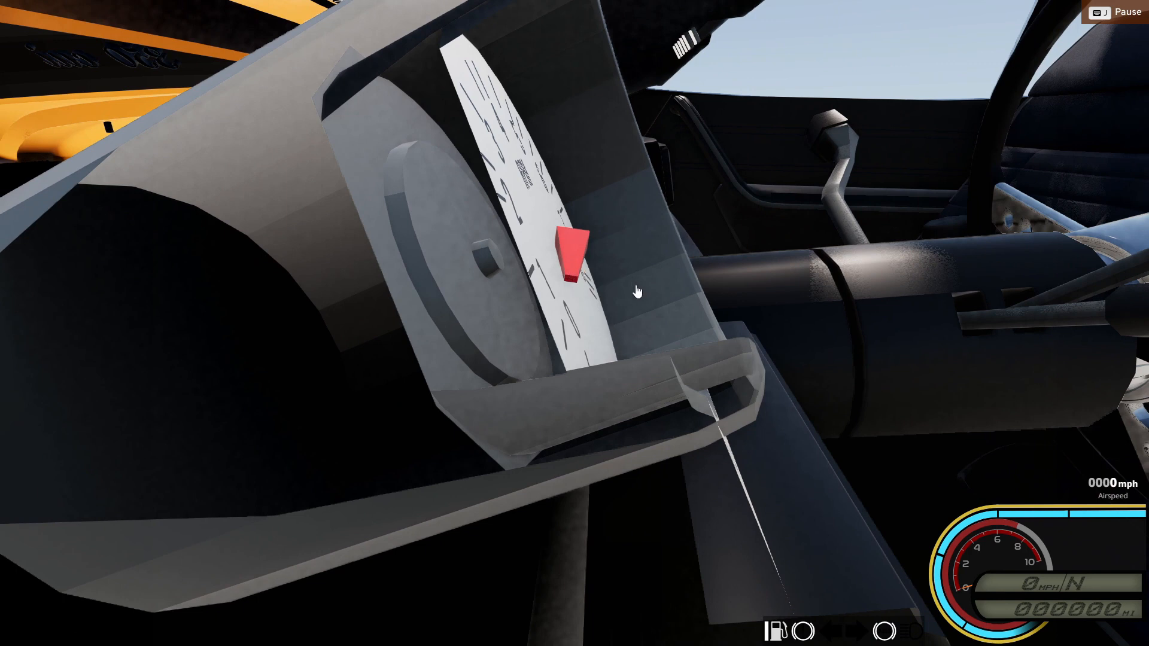
{"action": "key", "text": "ctrl+r"}
Step: Examine the tachometer needle's resting angle from the front and its tilt from the side of the gauge
{"action": "right_click_drag", "start_coordinate": [637, 292], "coordinate": [359, 326]}
{"action": "key", "text": "d"}
{"action": "key", "text": "s"}
{"action": "key", "text": "d"}
{"action": "key", "text": "d"}
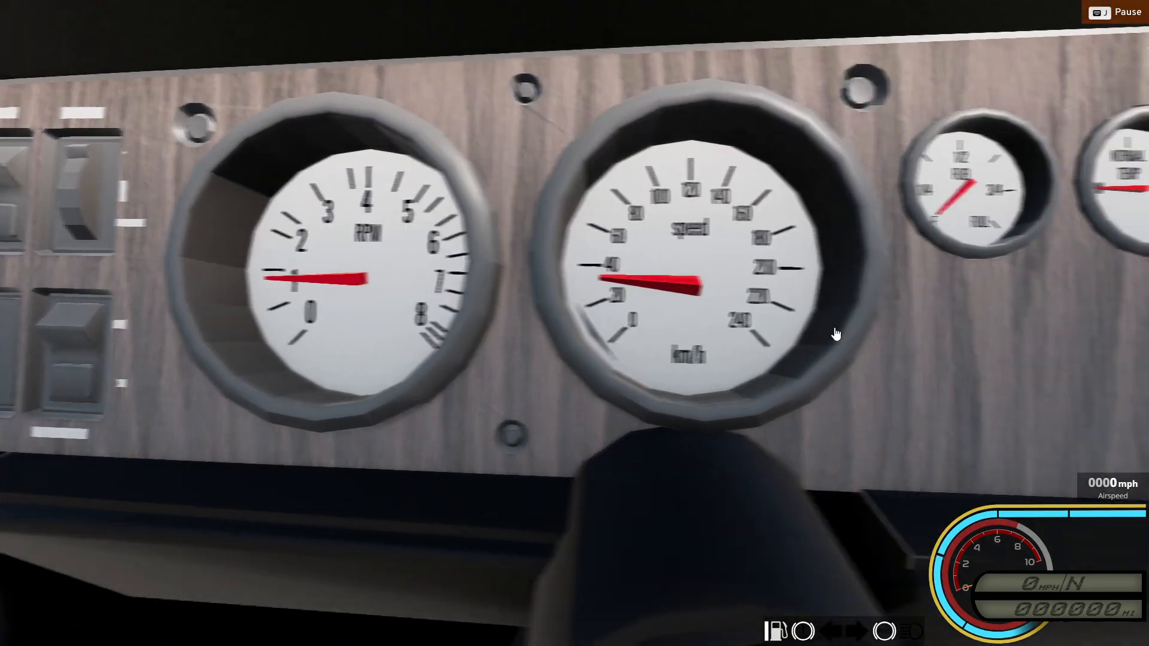
{"action": "key", "text": "a"}
{"action": "key", "text": "a"}
{"action": "right_click_drag", "start_coordinate": [404, 299], "coordinate": [688, 269]}
{"action": "key", "text": "s"}
{"action": "mouse_move", "coordinate": [554, 292]}
{"action": "right_mouse_down"}
{"action": "mouse_move", "coordinate": [592, 198]}
{"action": "mouse_move", "coordinate": [533, 288]}
{"action": "mouse_move", "coordinate": [554, 293]}
{"action": "right_mouse_up"}
{"action": "key", "text": "w"}
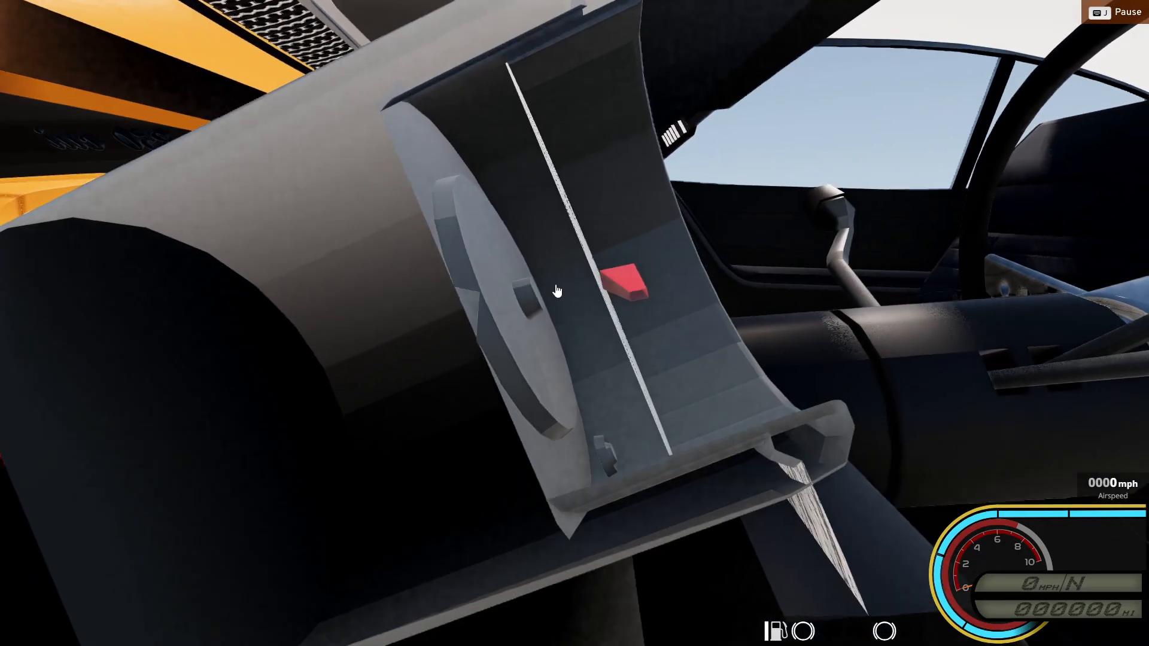
Step: Set offender_Tacho's baseRotation z to 265 in needles.jbeam, save, and reload the vehicle in BeamNG.drive
{"action": "key", "text": "alt+Tab"}
{"action": "key", "text": "BackSpace"}
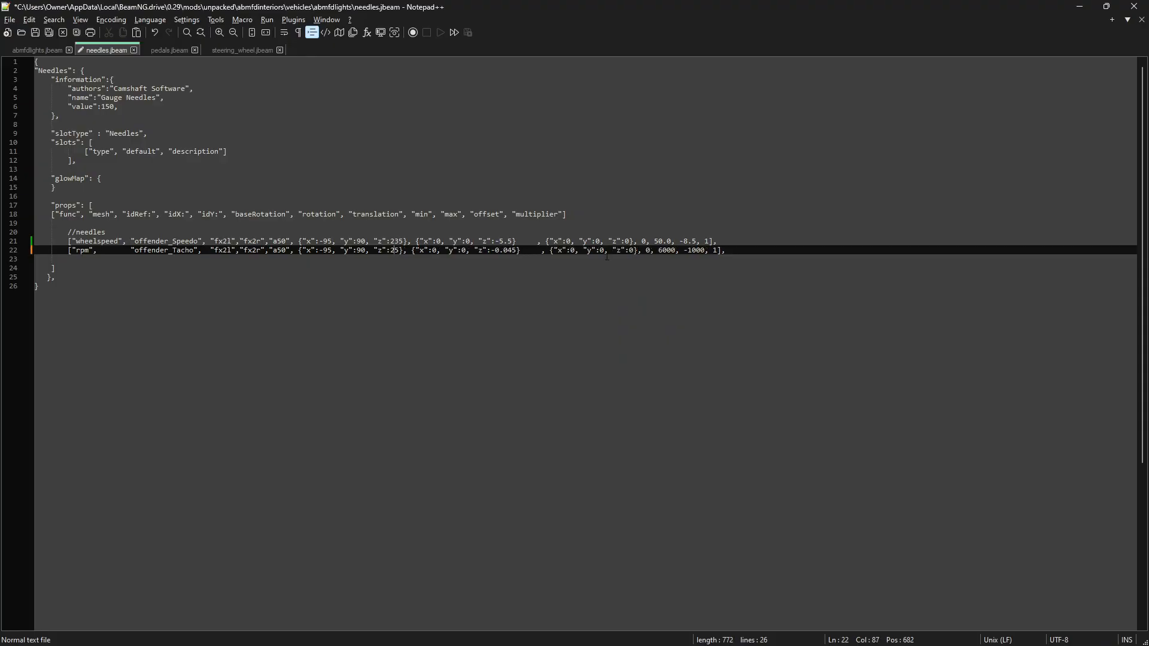
{"action": "key", "text": "ctrl+s"}
{"action": "key", "text": "alt+Tab"}
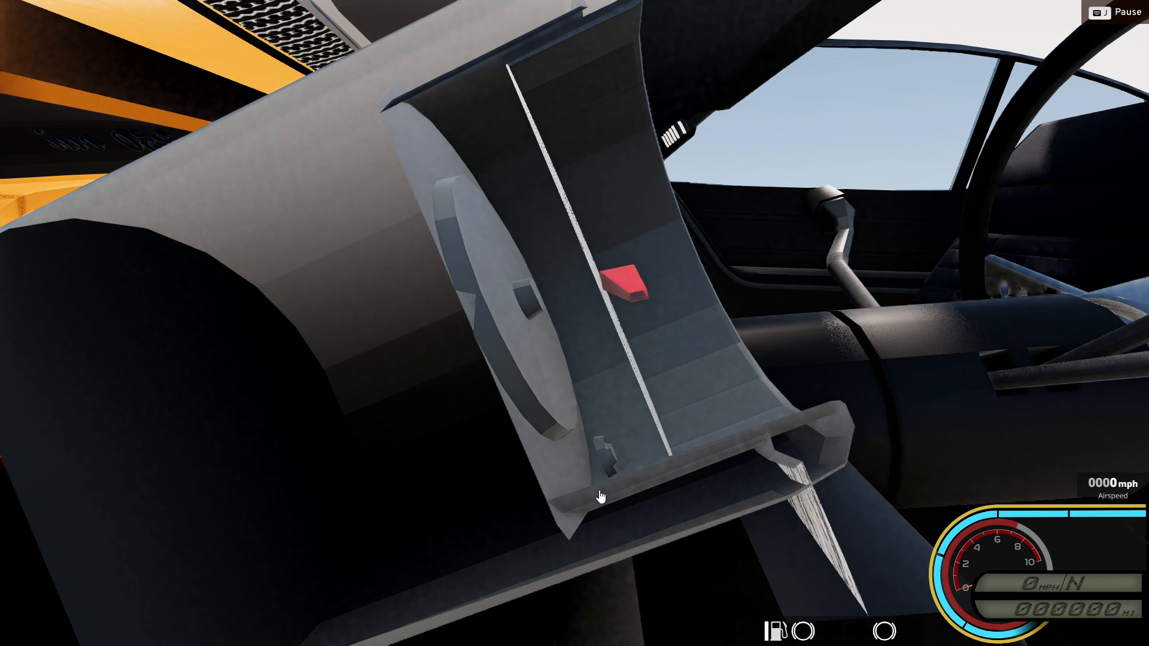
{"action": "key", "text": "ctrl+r"}
Step: View the gauges from the front, resume the simulation, and rev the engine to check the tachometer needle's sweep
{"action": "key", "text": "d"}
{"action": "right_click_drag", "start_coordinate": [601, 496], "coordinate": [419, 495]}
{"action": "key", "text": "s"}
{"action": "key", "text": "d"}
{"action": "right_click_drag", "start_coordinate": [613, 447], "coordinate": [395, 446]}
{"action": "key", "text": "w"}
{"action": "key", "text": "j"}
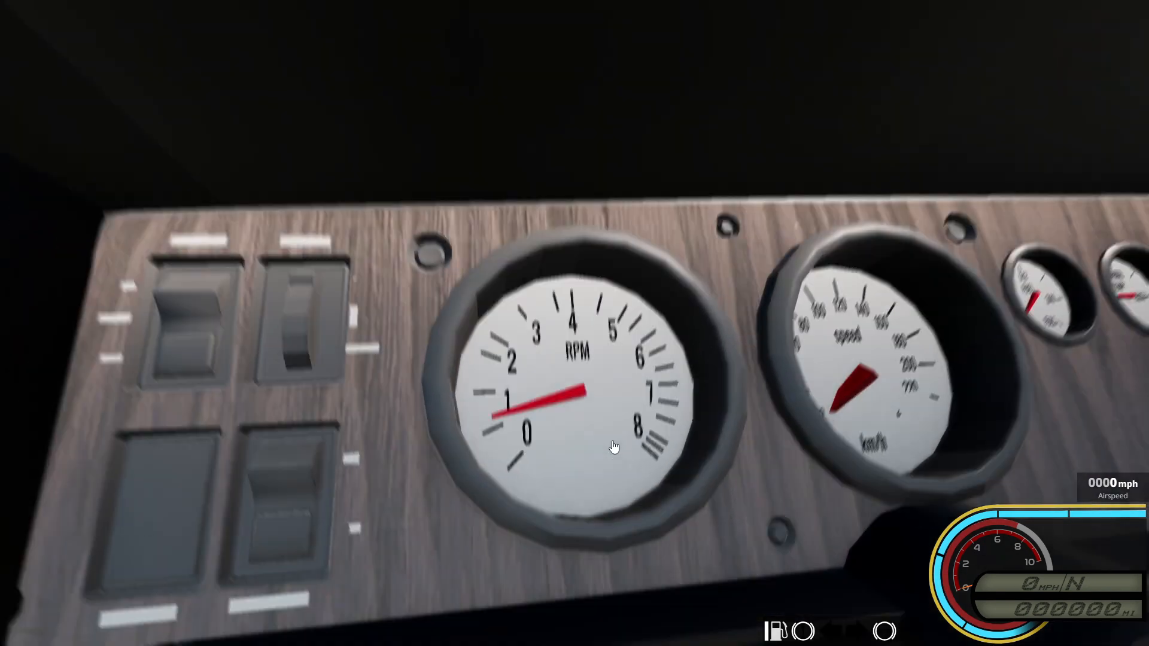
{"action": "key", "text": "Up"}
{"action": "key", "text": "d"}
{"action": "key", "text": "Up"}
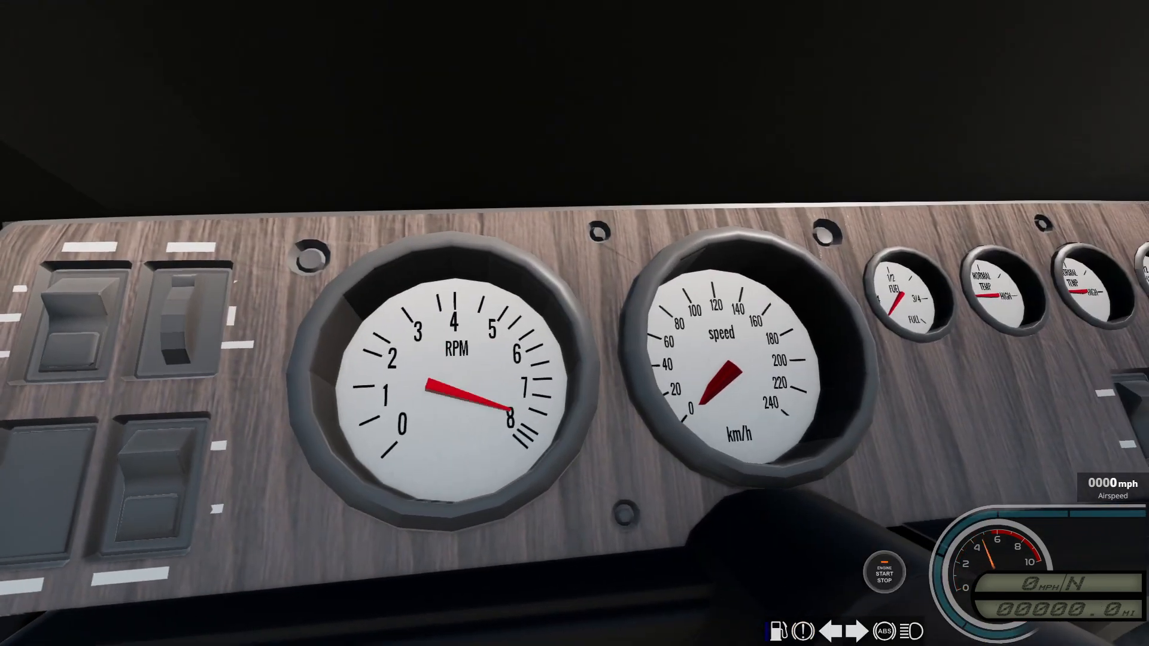
{"action": "key", "text": "Up"}
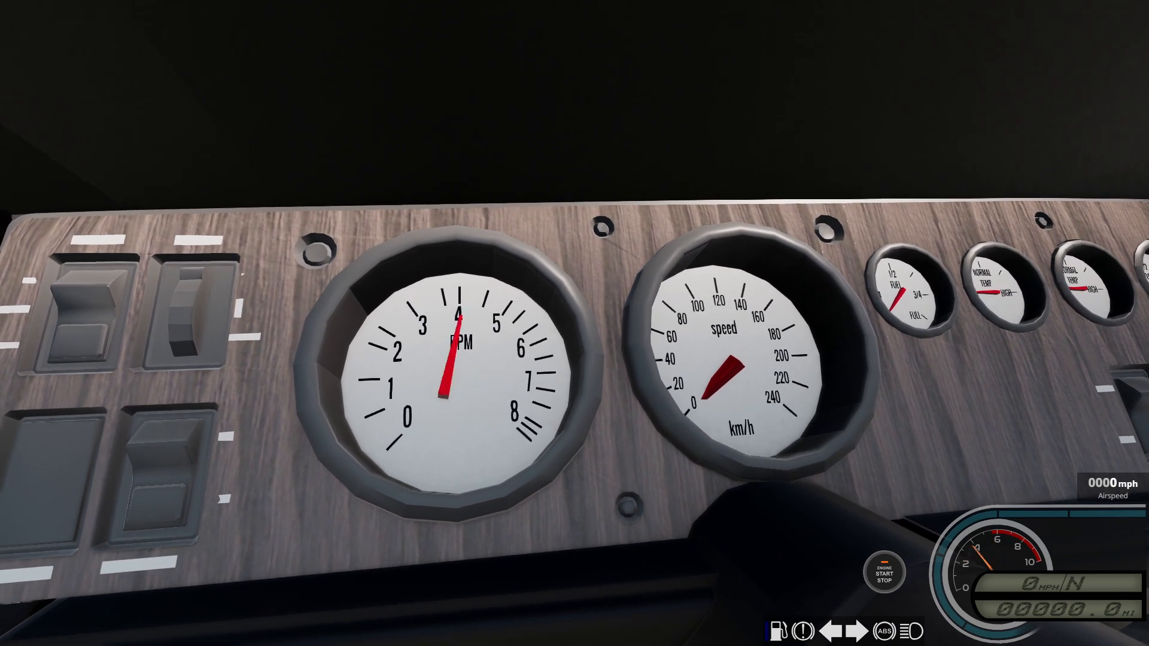
{"action": "key", "text": "Up"}
Step: Rev the engine while viewing the tachometer from the side to check that its needle sweeps parallel to the dial
{"action": "right_click_drag", "start_coordinate": [434, 385], "coordinate": [688, 362]}
{"action": "key", "text": "a"}
{"action": "key", "text": "w"}
{"action": "right_click_drag", "start_coordinate": [539, 335], "coordinate": [583, 328]}
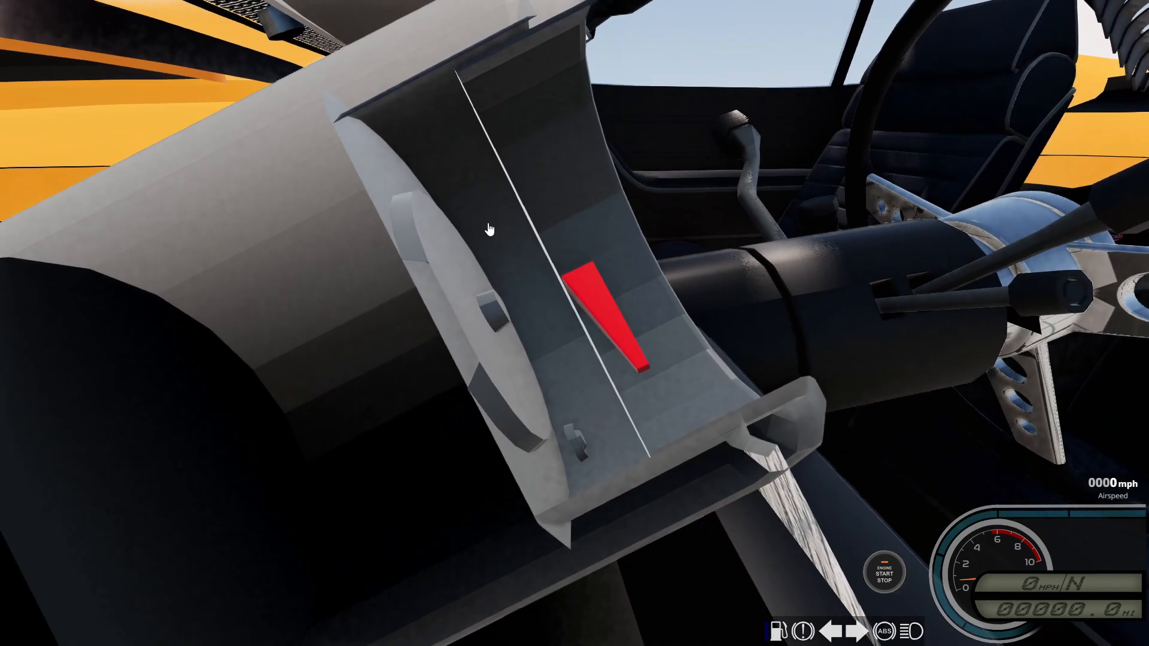
{"action": "key", "text": "Up"}
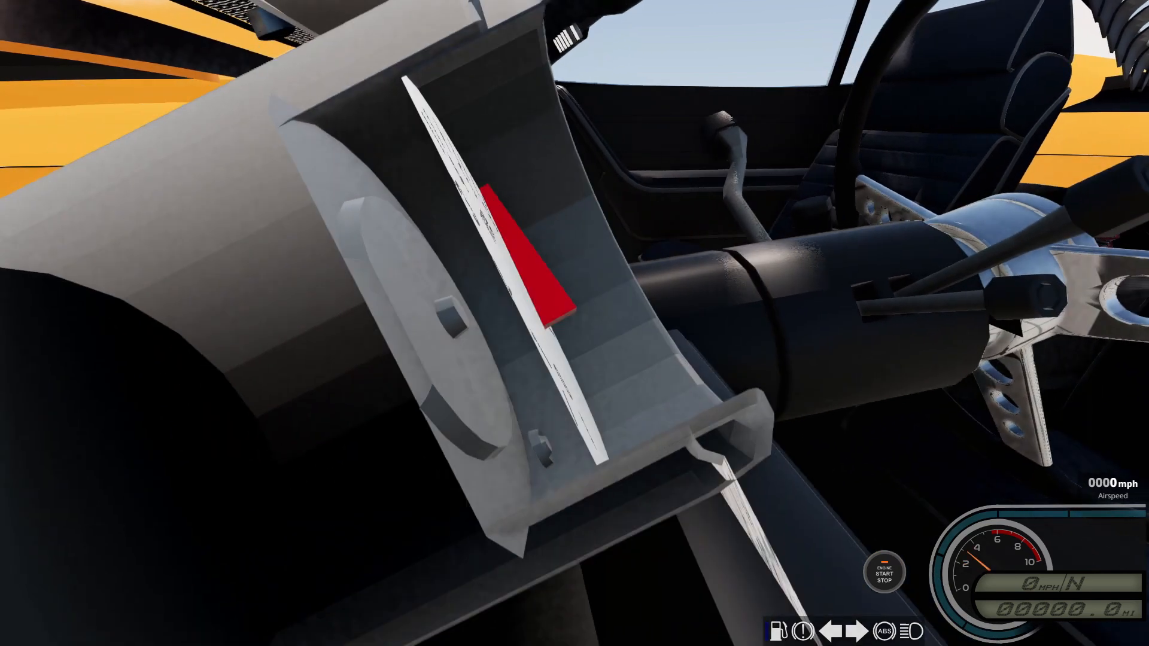
{"action": "key", "text": "Up"}
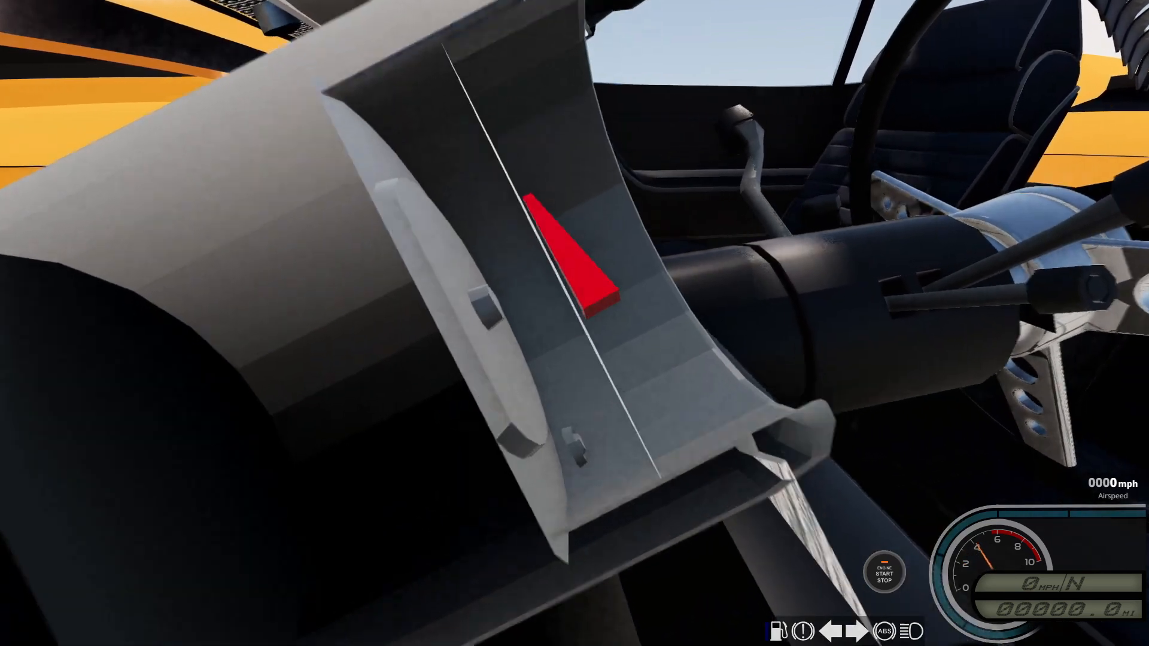
{"action": "key", "text": "Up"}
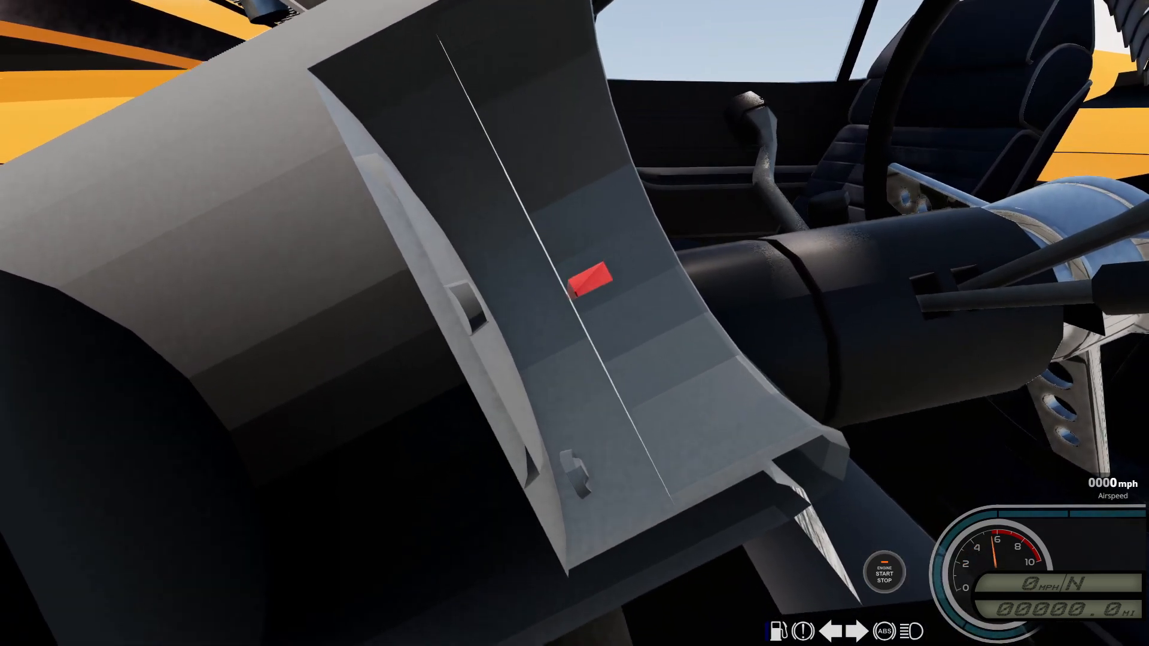
Step: Compare the tachometer and speedometer needles from the front against their baseRotation values in needles.jbeam
{"action": "right_click_drag", "start_coordinate": [576, 308], "coordinate": [436, 234]}
{"action": "key", "text": "d"}
{"action": "right_click_drag", "start_coordinate": [567, 306], "coordinate": [436, 305]}
{"action": "key", "text": "d"}
{"action": "key", "text": "w"}
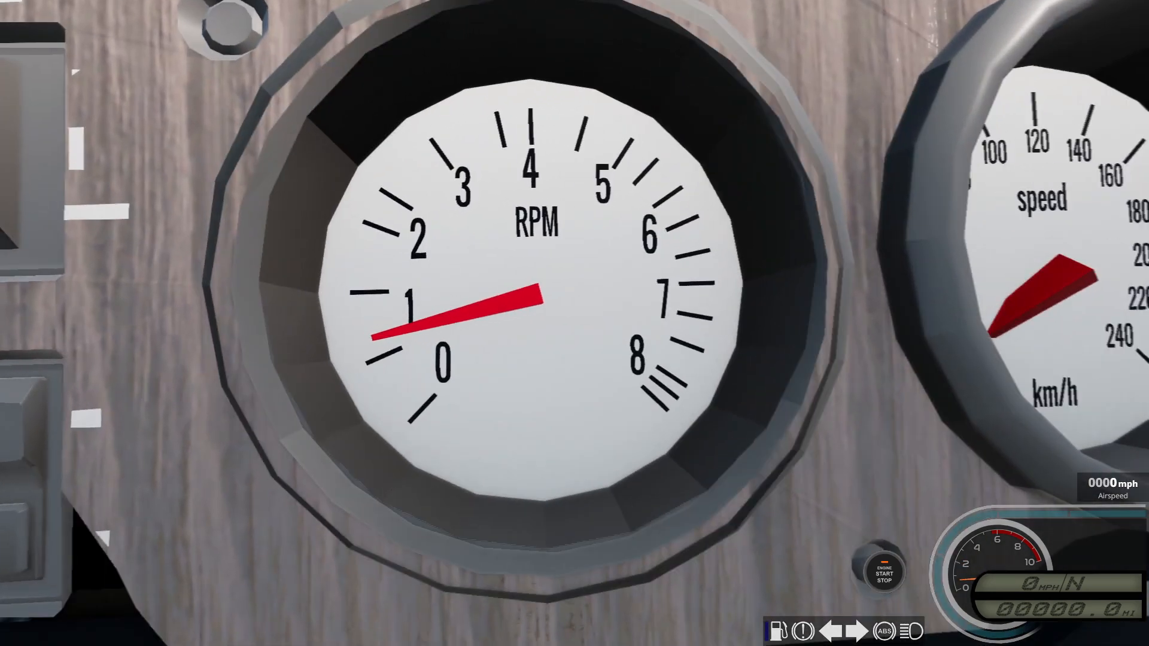
{"action": "key", "text": "w"}
{"action": "key", "text": "s"}
{"action": "key", "text": "alt+Tab"}
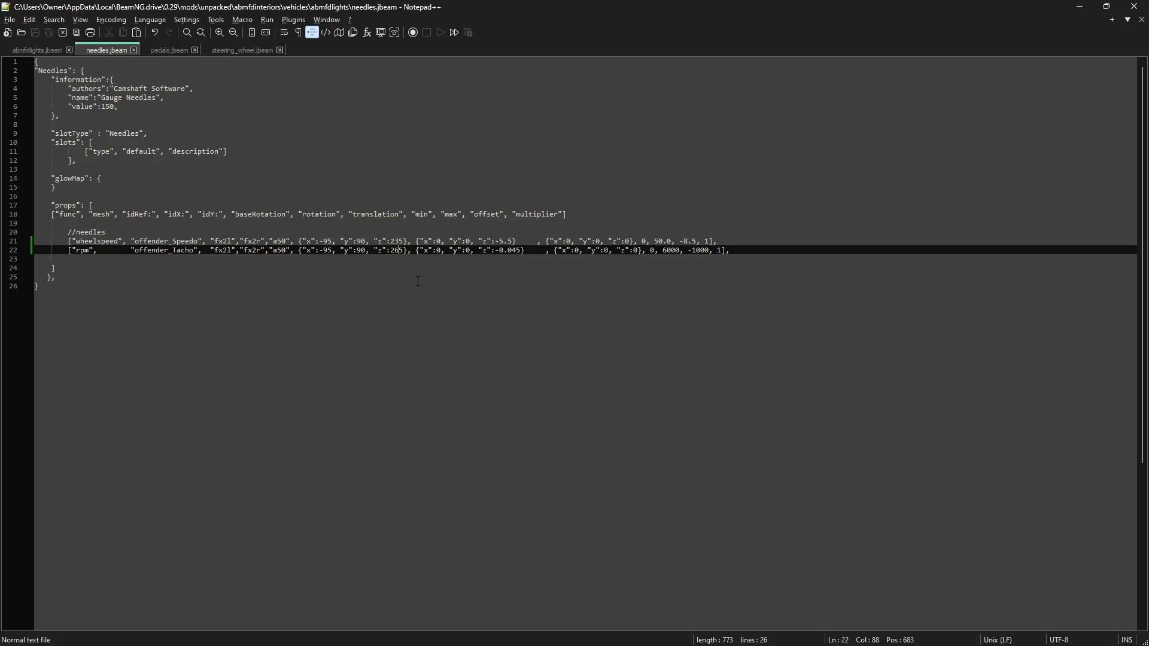
{"action": "left_click_drag", "start_coordinate": [314, 250], "coordinate": [407, 251]}
{"action": "left_click", "coordinate": [371, 250]}
{"action": "key", "text": "alt+Tab"}
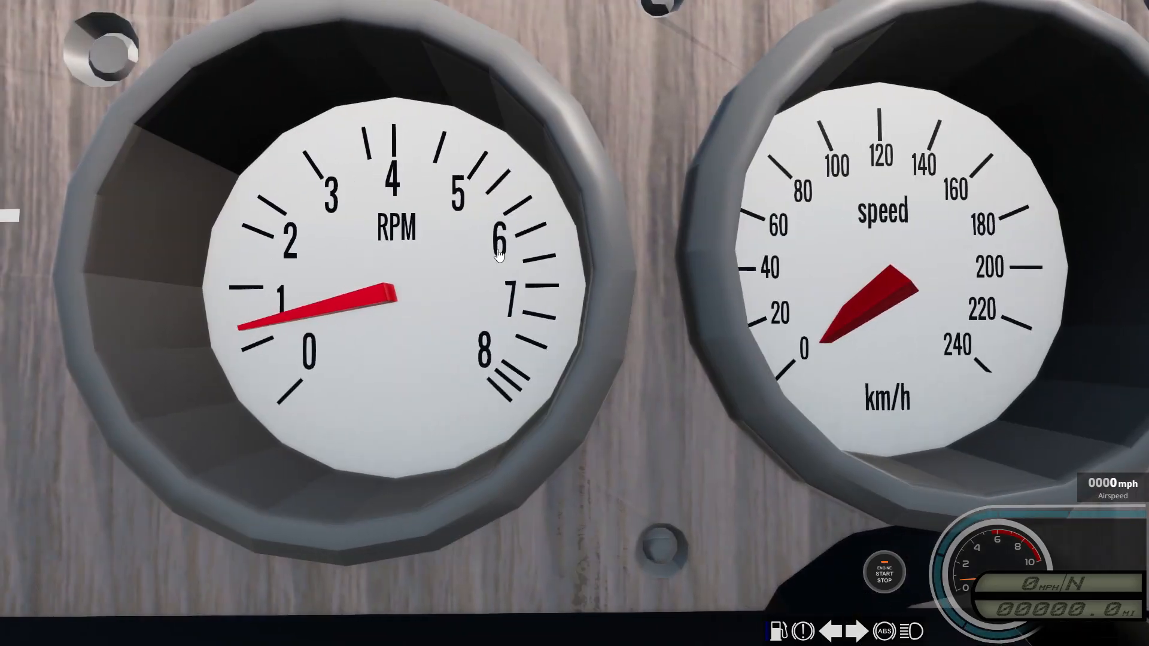
Step: Copy offender_Tacho's baseRotation z of 265 to offender_Speedo in needles.jbeam, save, and reload the vehicle in BeamNG.drive
{"action": "key", "text": "alt+Tab"}
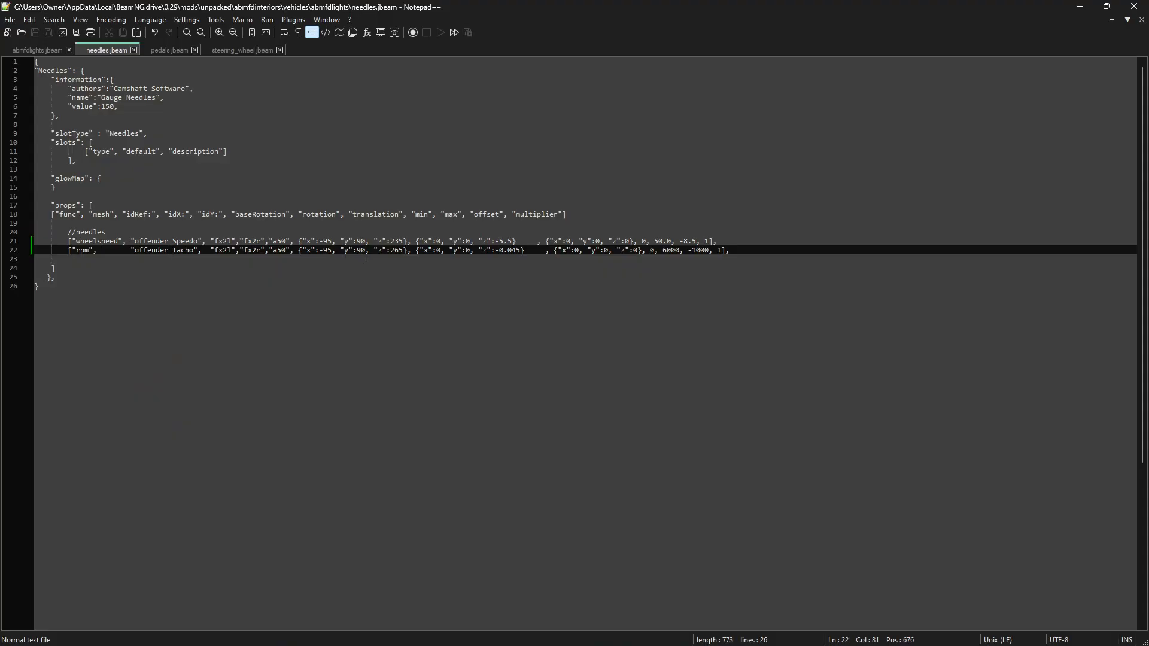
{"action": "double_click", "coordinate": [398, 249]}
{"action": "key", "text": "ctrl+c"}
{"action": "double_click", "coordinate": [396, 240]}
{"action": "key", "text": "ctrl+v"}
{"action": "key", "text": "ctrl+s"}
{"action": "key", "text": "alt+Tab"}
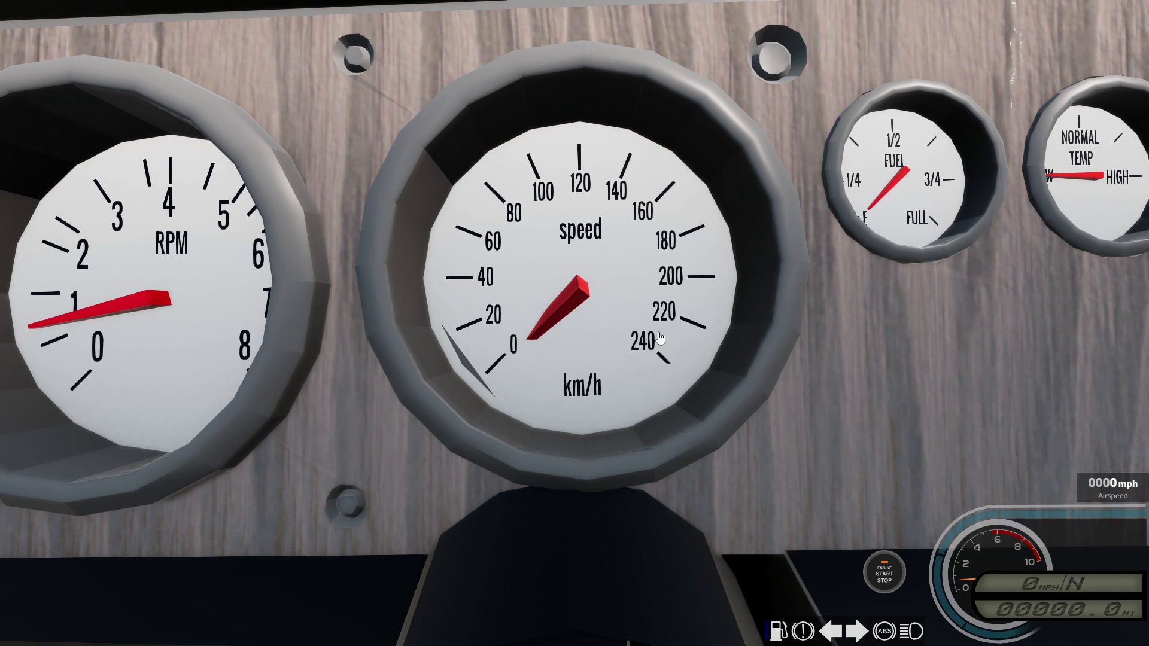
{"action": "key", "text": "ctrl+r"}
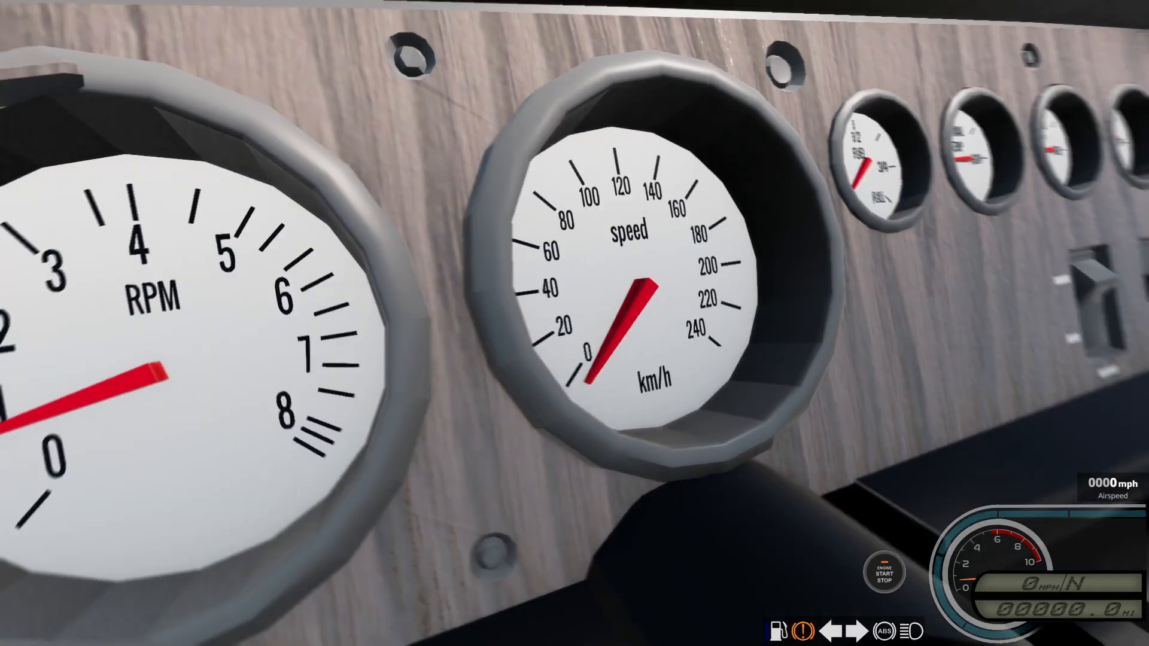
Step: Examine the speedometer and tachometer needles' resting positions from close up and from the driver's viewpoint
{"action": "right_click_drag", "start_coordinate": [575, 323], "coordinate": [605, 325]}
{"action": "key", "text": "s"}
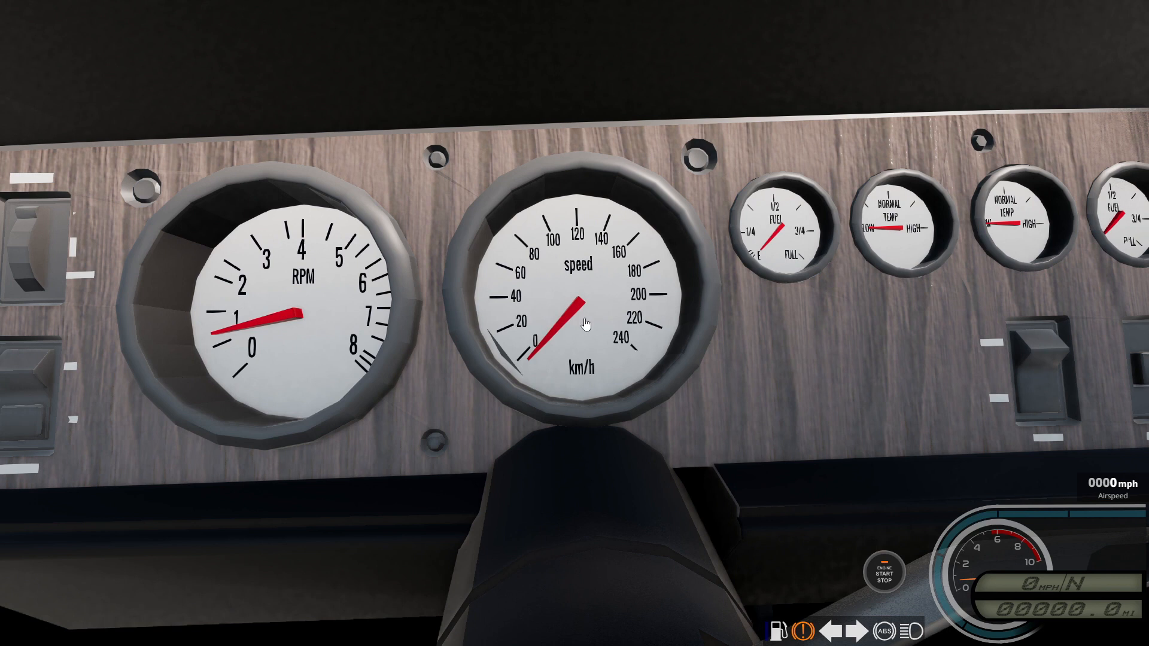
{"action": "key", "text": "a"}
{"action": "key", "text": "d"}
{"action": "key", "text": "a"}
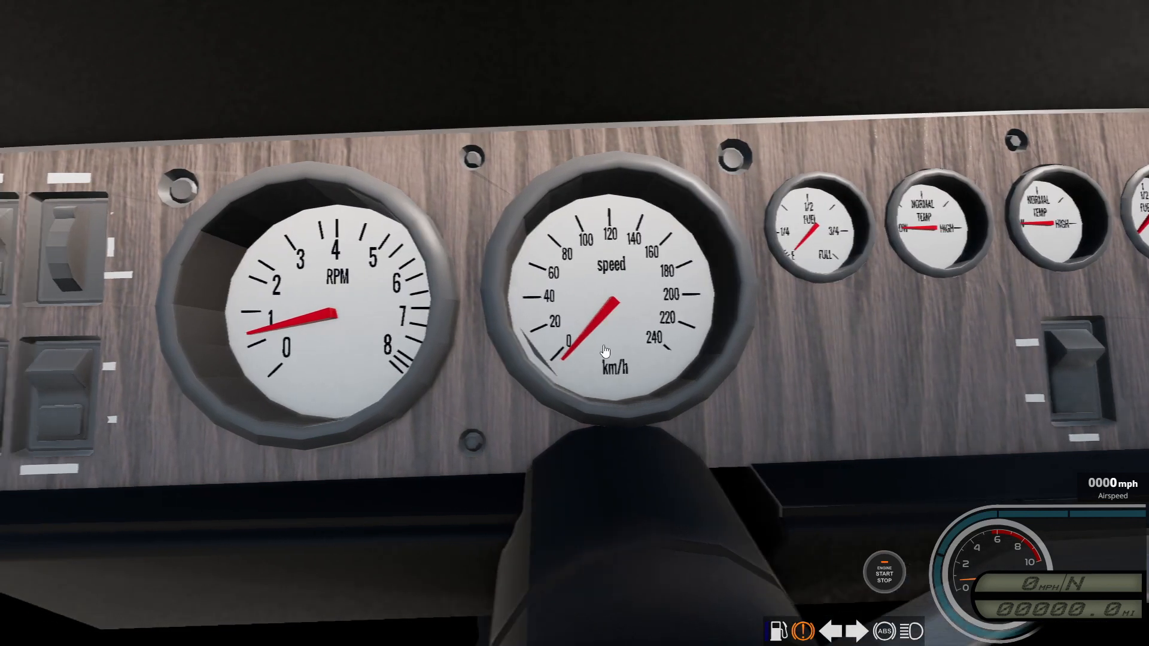
{"action": "key", "text": "alt+Tab"}
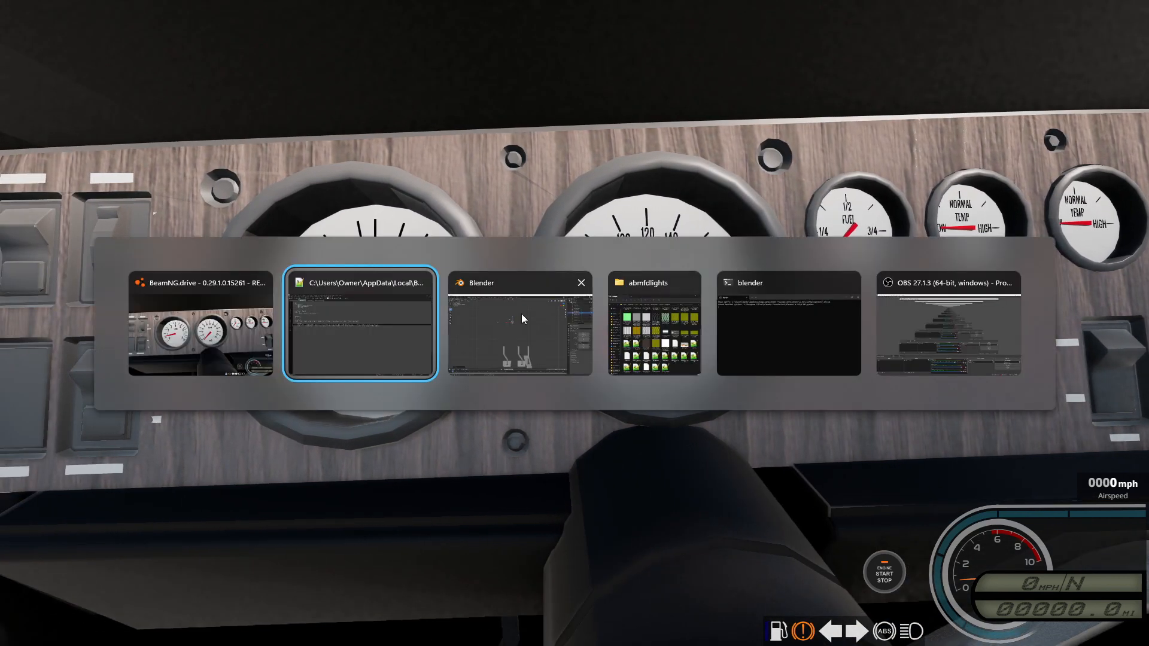
{"action": "left_click", "coordinate": [213, 326]}
{"action": "key", "text": "s"}
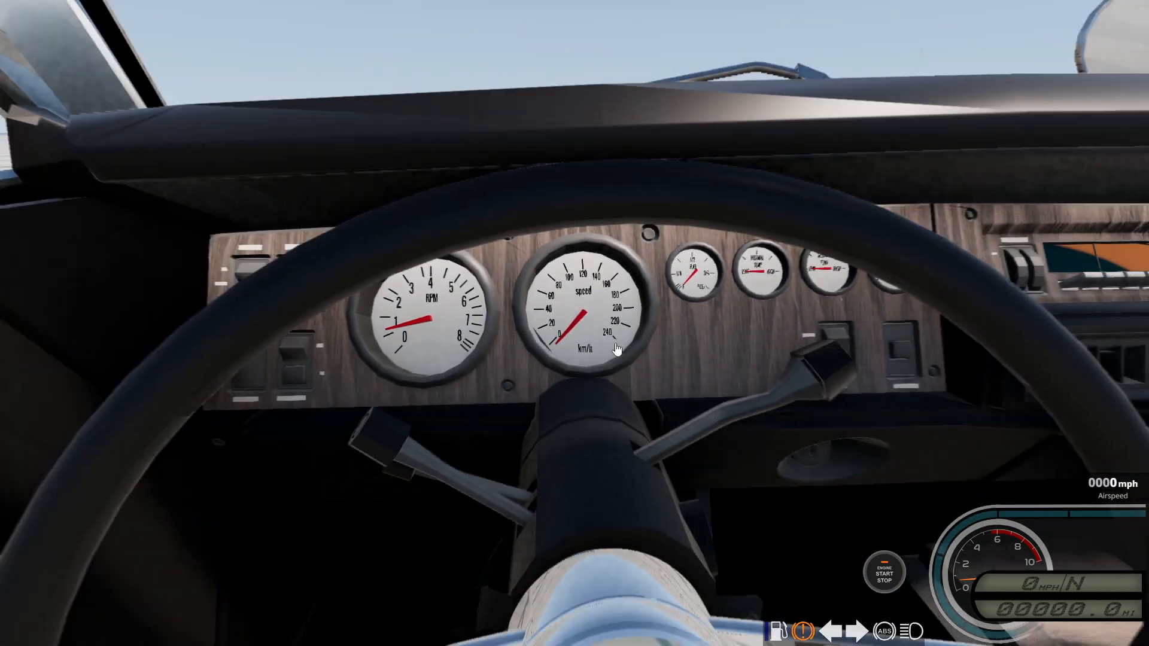
{"action": "key", "text": "a"}
{"action": "key", "text": "w"}
{"action": "key", "text": "a"}
{"action": "key", "text": "w"}
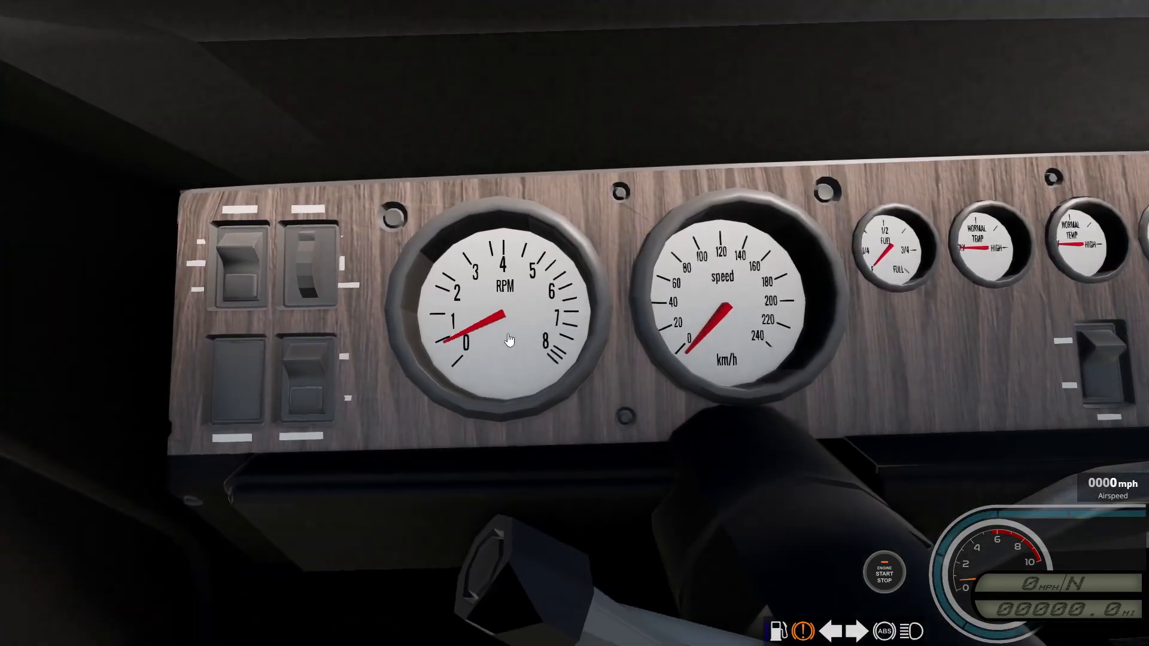
Step: Switch the ignition to accessories only and back on to check the tachometer needle's zero and idle positions
{"action": "key", "text": "v"}
{"action": "key", "text": "w"}
{"action": "key", "text": "a"}
{"action": "key", "text": "d"}
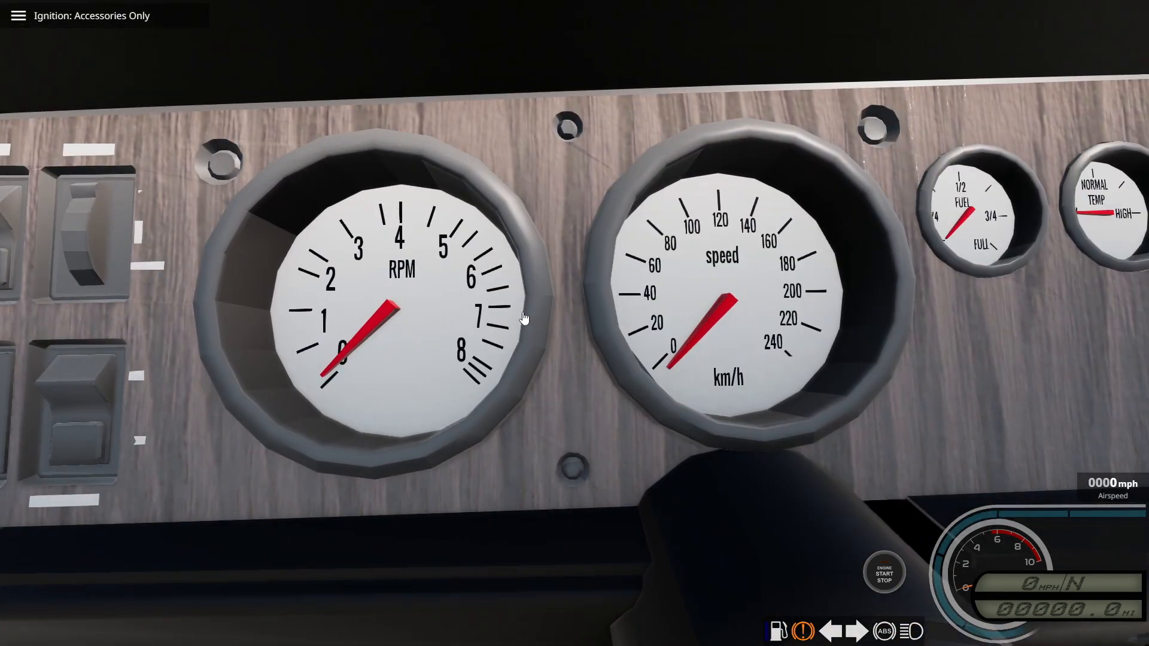
{"action": "key", "text": "v"}
{"action": "key", "text": "w"}
{"action": "key", "text": "a"}
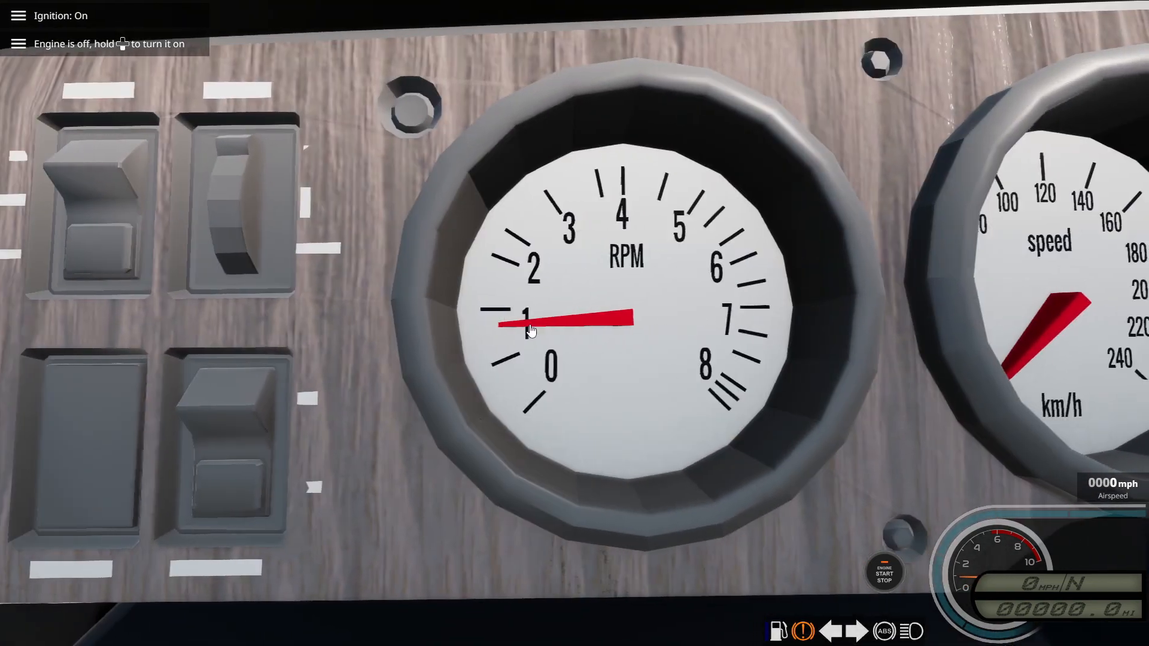
Step: Compare the tachometer needle's resting position in BeamNG.drive with offender_Tacho's offset value in needles.jbeam
{"action": "key", "text": "alt+Tab"}
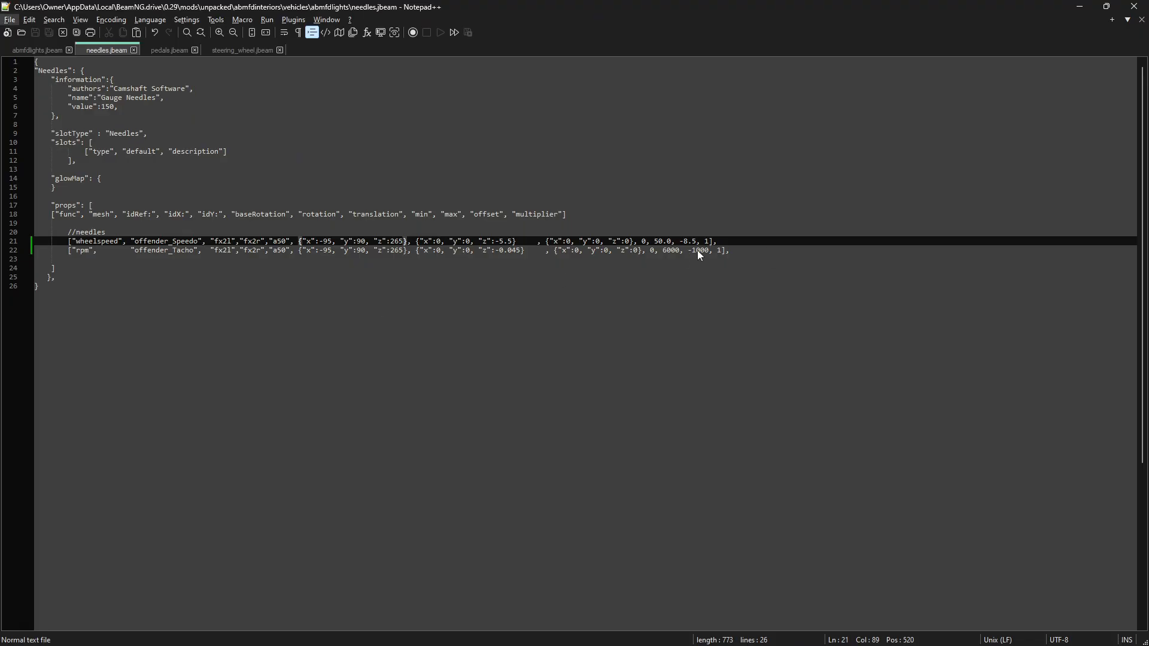
{"action": "left_click", "coordinate": [697, 250]}
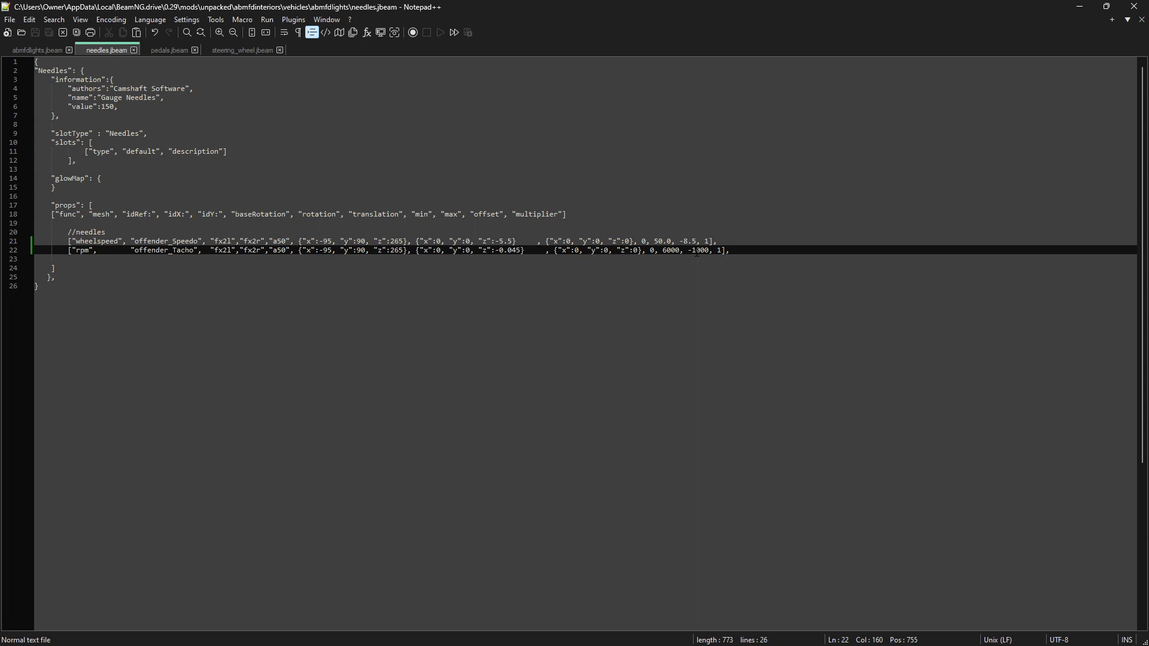
{"action": "left_click_drag", "start_coordinate": [687, 251], "coordinate": [710, 252]}
{"action": "key", "text": "alt+Tab"}
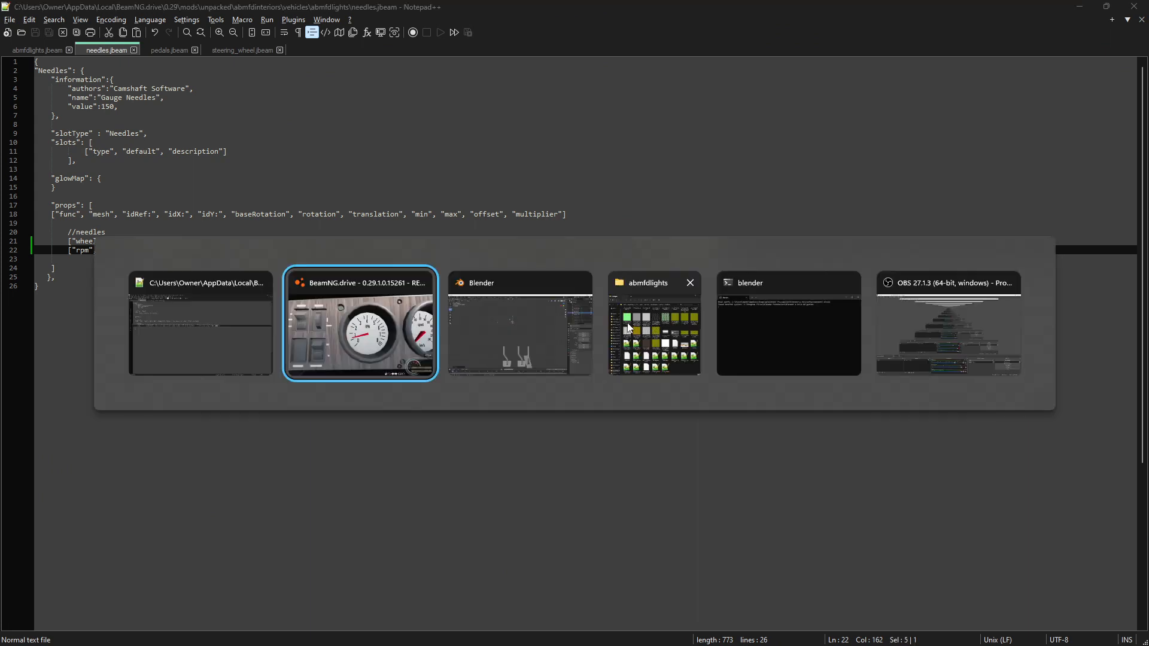
{"action": "key", "text": "alt+Tab"}
{"action": "key", "text": "alt+Tab"}
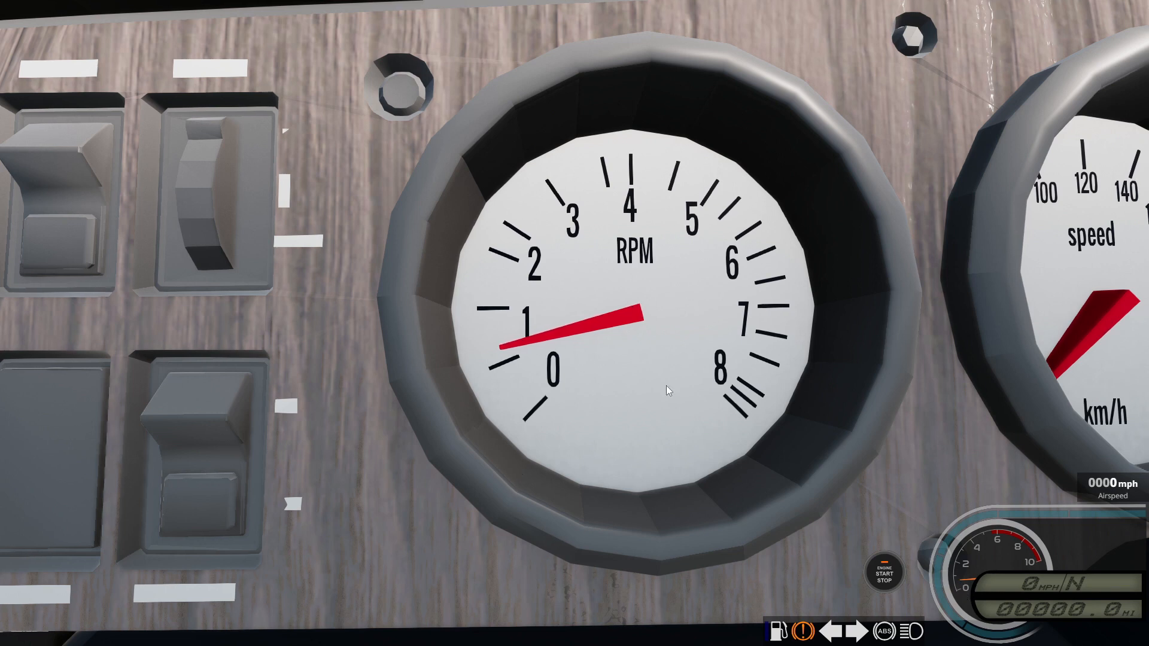
Step: Add the Engine Debug app to the Freeroam UI layout and place it in the lower-left corner of the game screen
{"action": "key", "text": "Escape"}
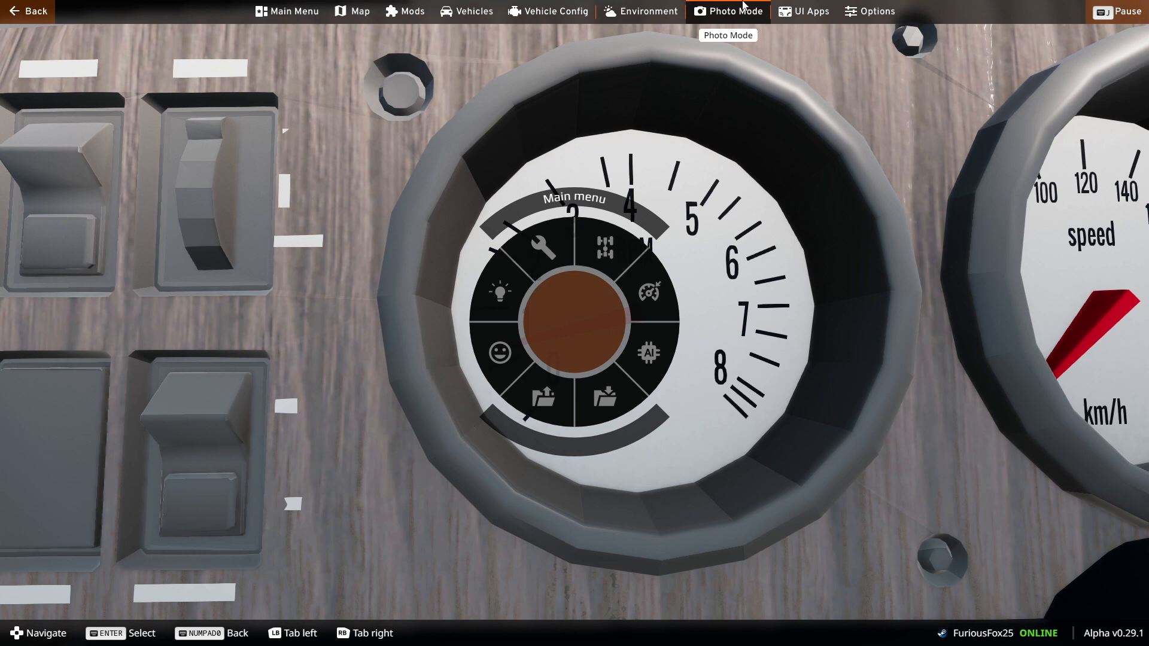
{"action": "left_click", "coordinate": [804, 11]}
{"action": "left_click", "coordinate": [327, 40]}
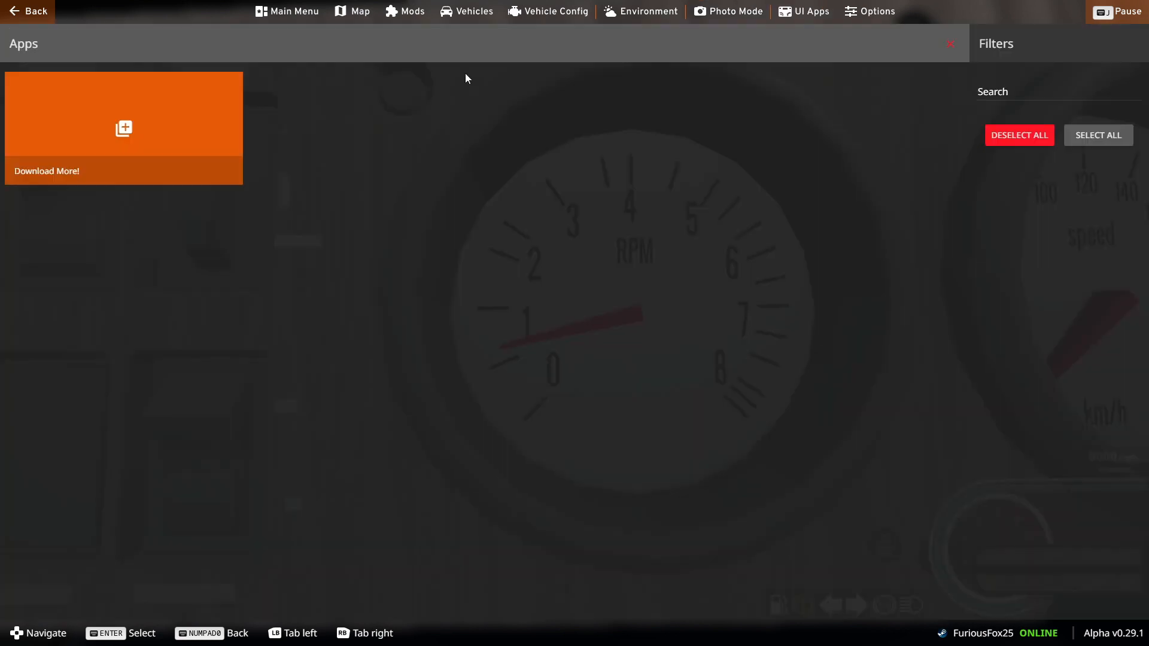
{"action": "left_click", "coordinate": [1006, 87]}
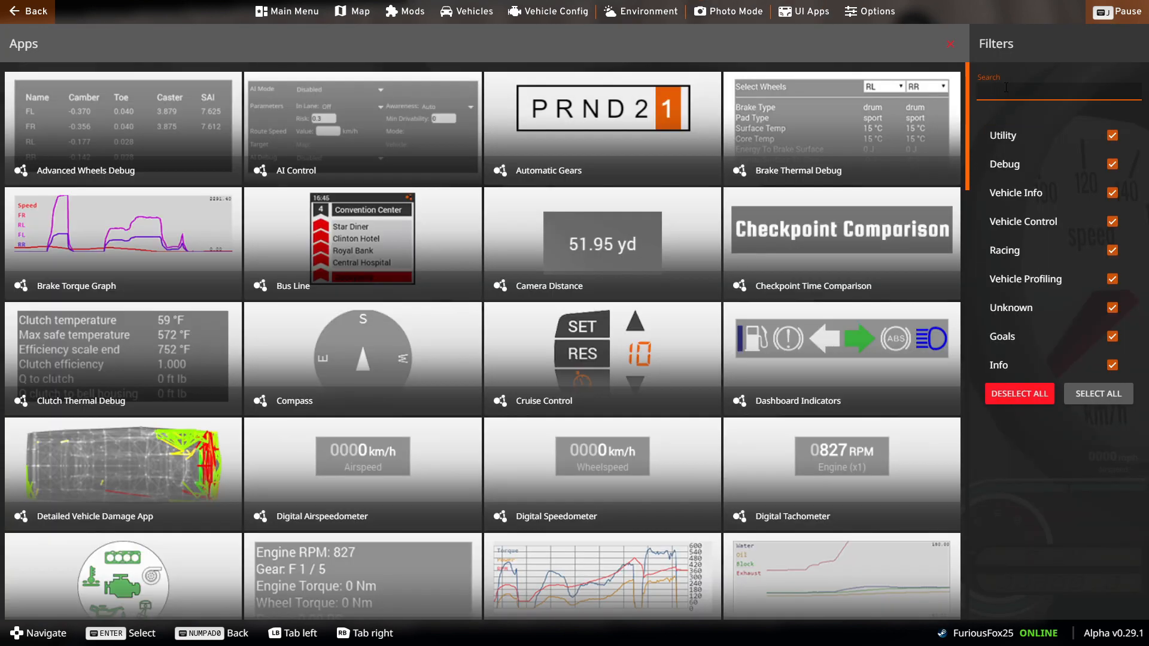
{"action": "type", "text": "engine"}
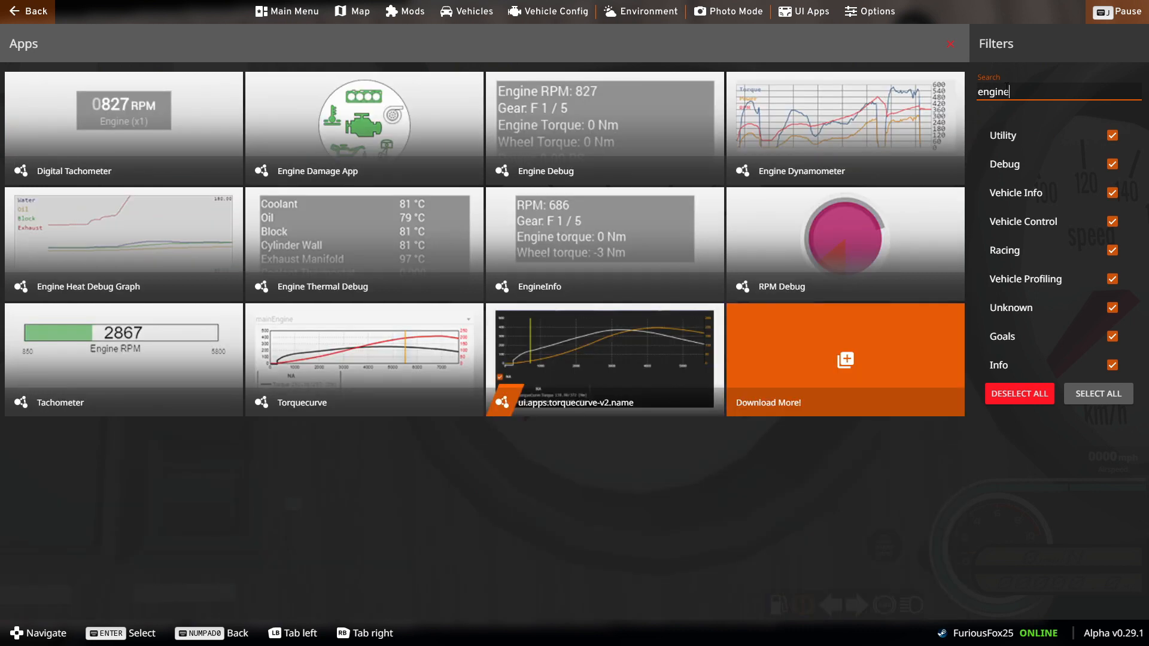
{"action": "left_click", "coordinate": [638, 105]}
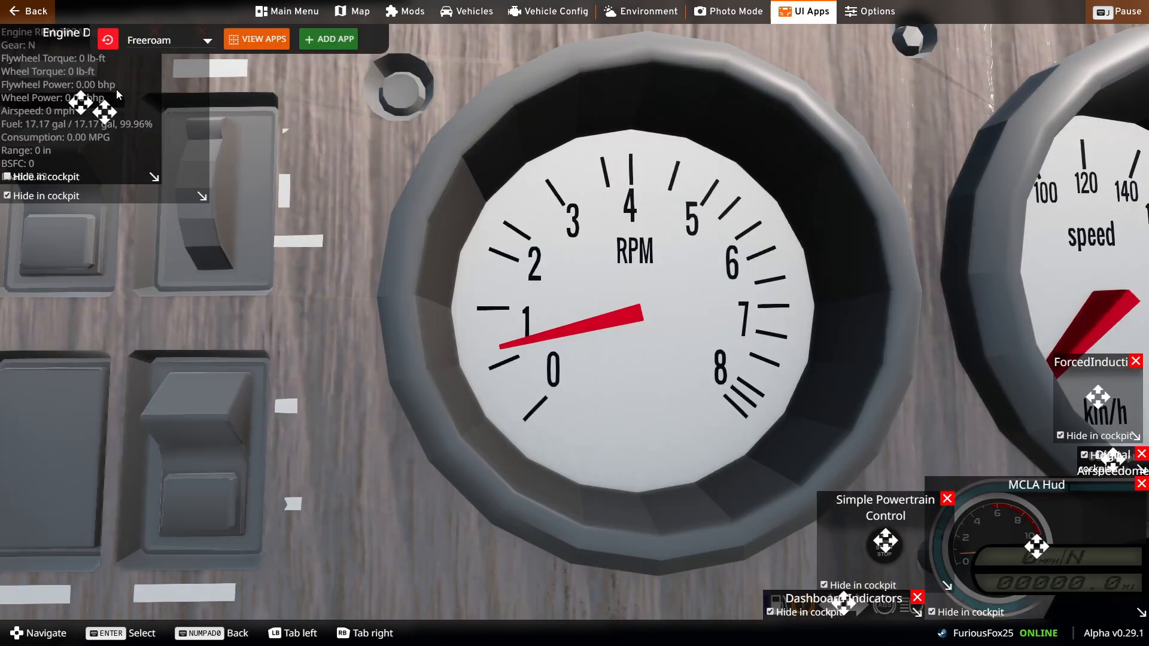
{"action": "left_click_drag", "start_coordinate": [91, 410], "coordinate": [85, 518]}
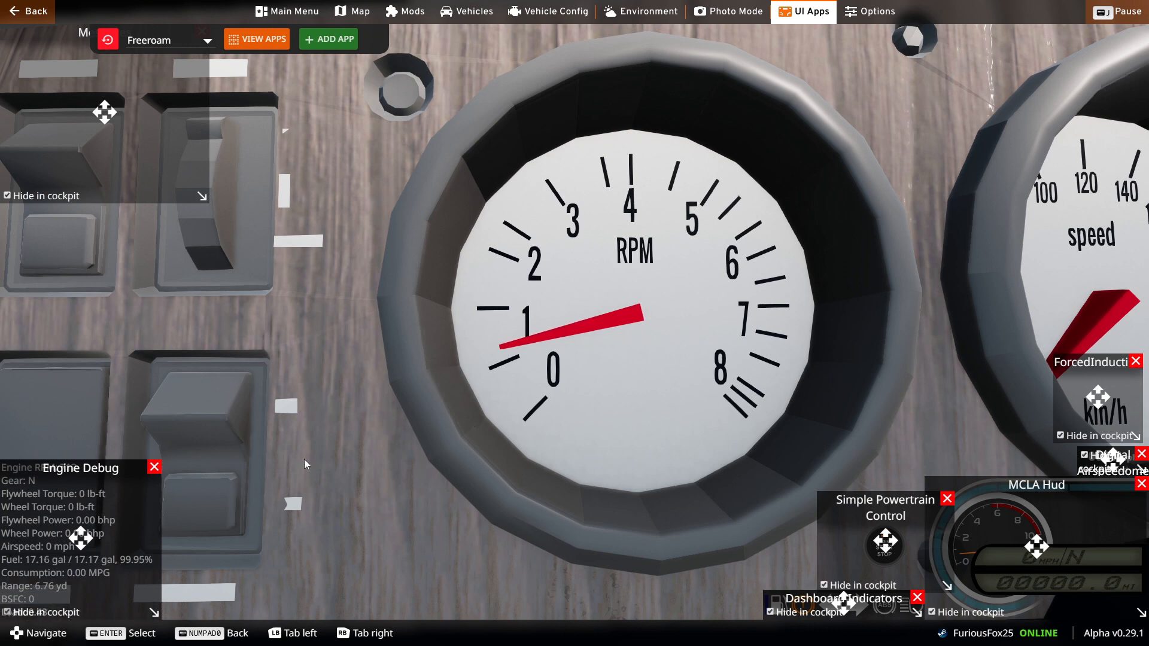
{"action": "key", "text": "Escape"}
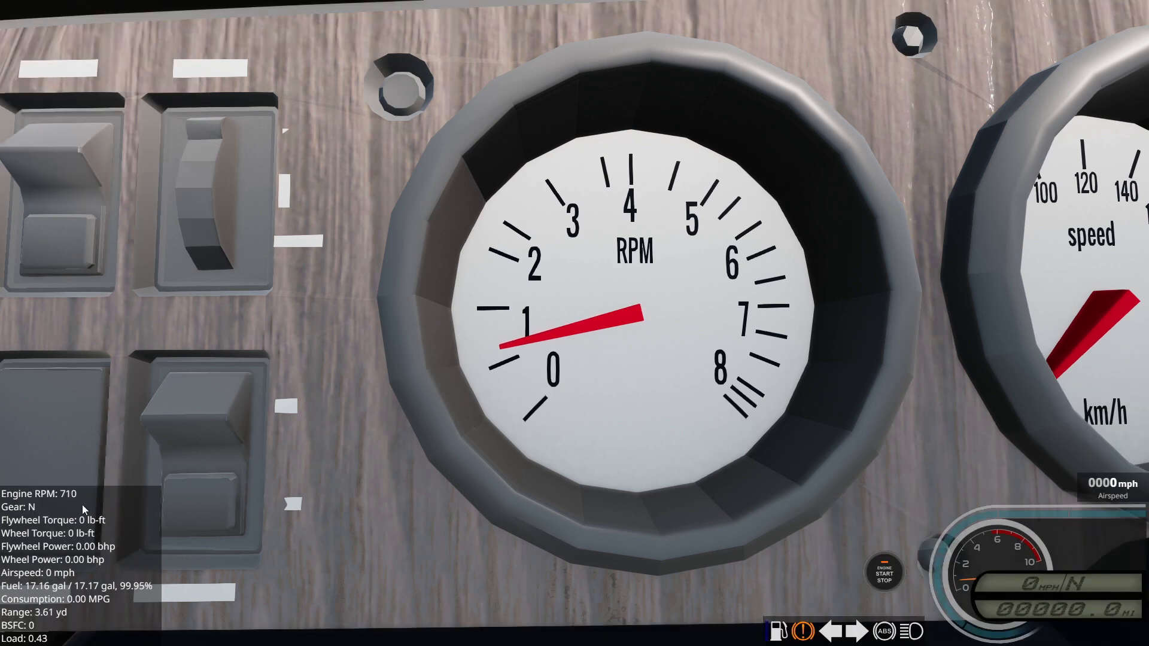
Step: Set offender_Tacho's offset to -900 in needles.jbeam, save the file, and return to BeamNG.drive
{"action": "key", "text": "alt+Tab"}
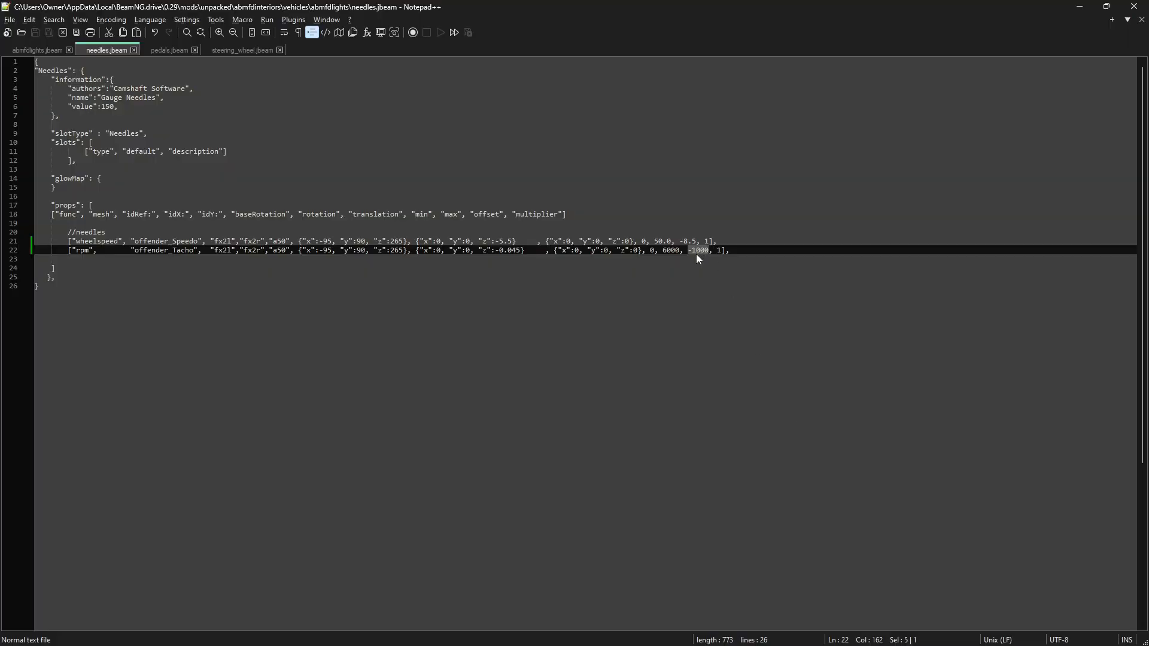
{"action": "key", "text": "BackSpace"}
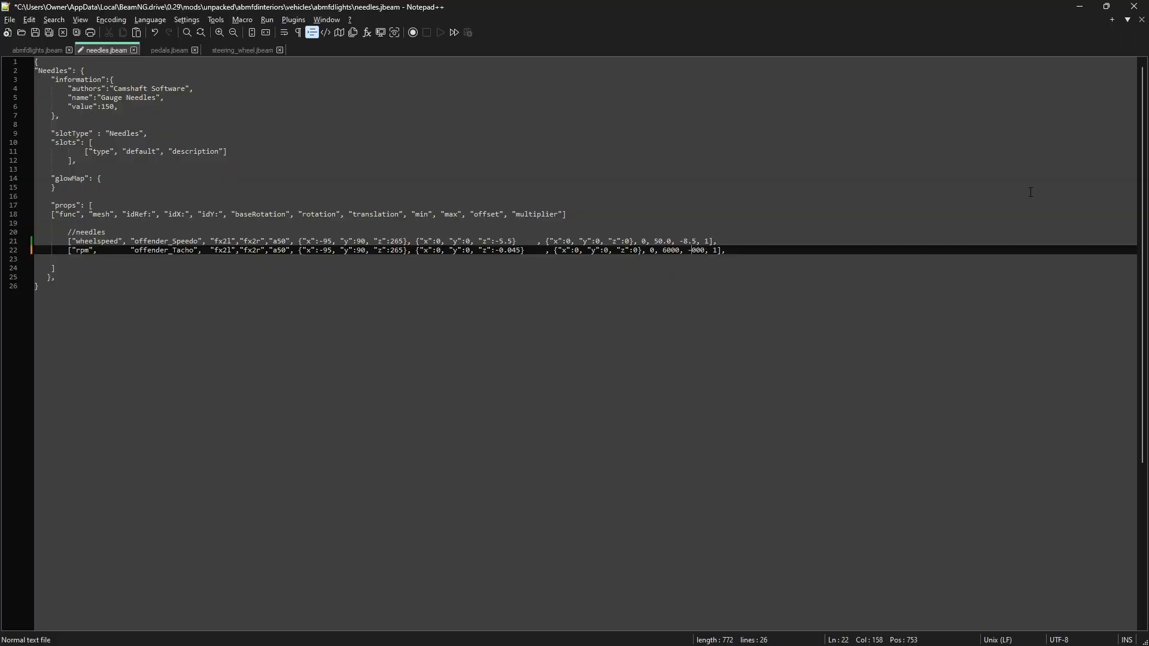
{"action": "key", "text": "BackSpace"}
{"action": "type", "text": "9"}
{"action": "key", "text": "ctrl+s"}
{"action": "key", "text": "alt+Tab"}
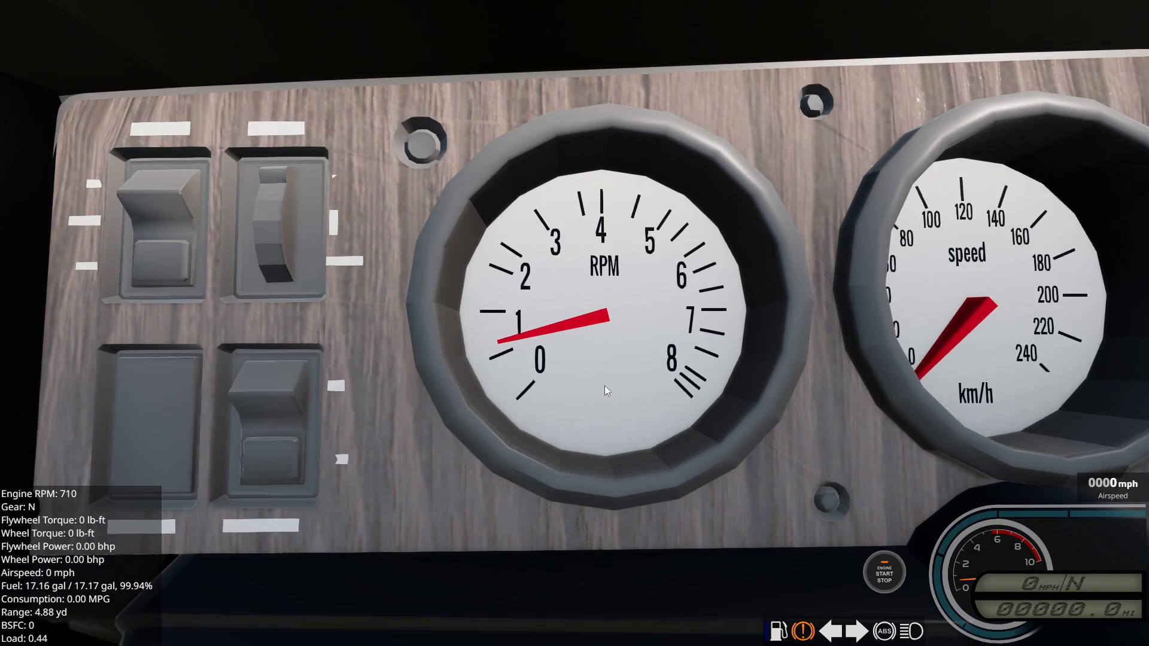
Step: Reset the vehicle to its home position, reload it to apply the saved needle offset, and resume the simulation
{"action": "key", "text": "alt+Tab"}
{"action": "key", "text": "alt+Tab"}
{"action": "key", "text": "j"}
{"action": "key", "text": "r"}
{"action": "right_click_drag", "start_coordinate": [711, 263], "coordinate": [462, 188]}
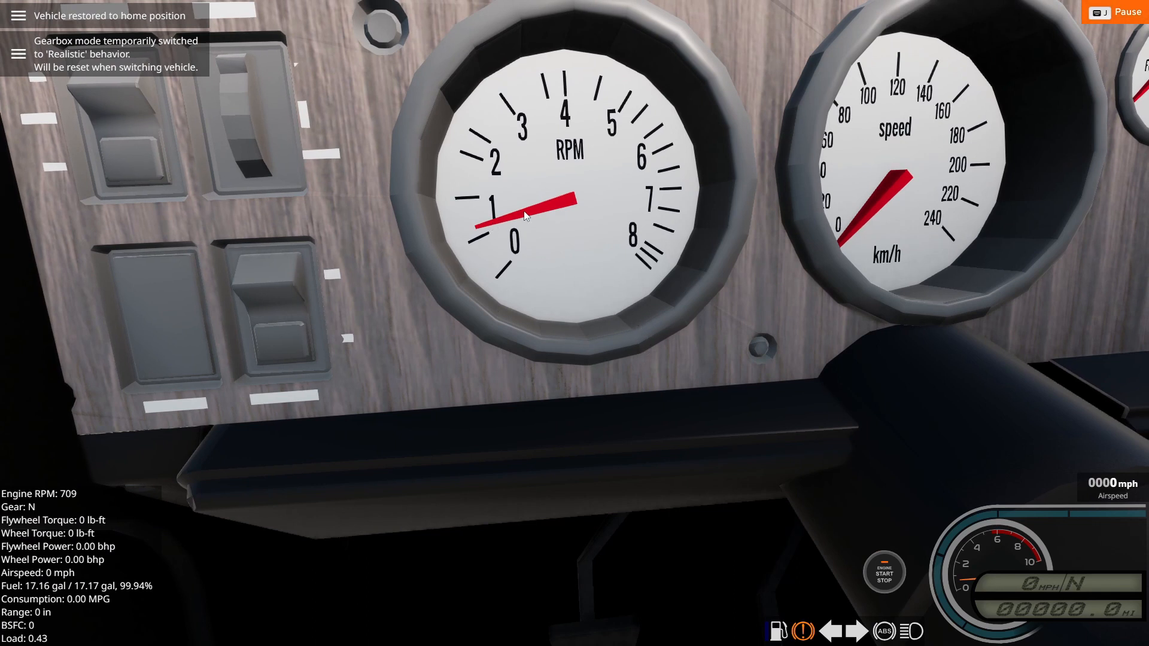
{"action": "key", "text": "ctrl+r"}
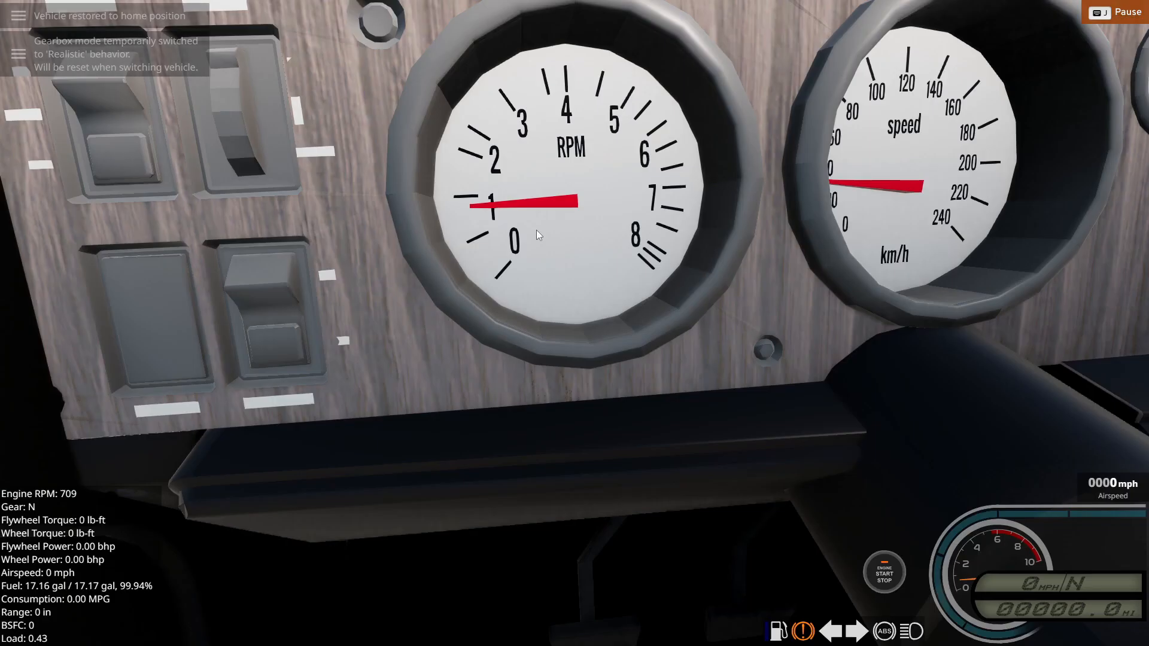
{"action": "right_click_drag", "start_coordinate": [536, 231], "coordinate": [519, 210]}
{"action": "key", "text": "j"}
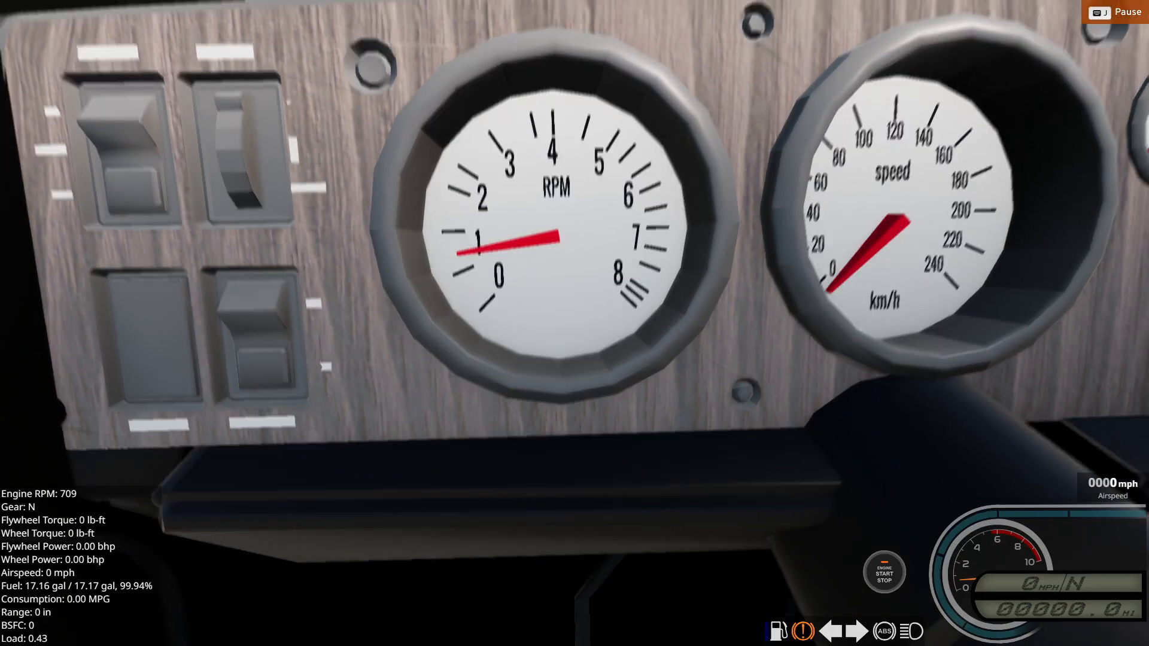
Step: Rev the engine and compare the tachometer needle with the Engine Debug RPM and the values in needles.jbeam
{"action": "key", "text": "w"}
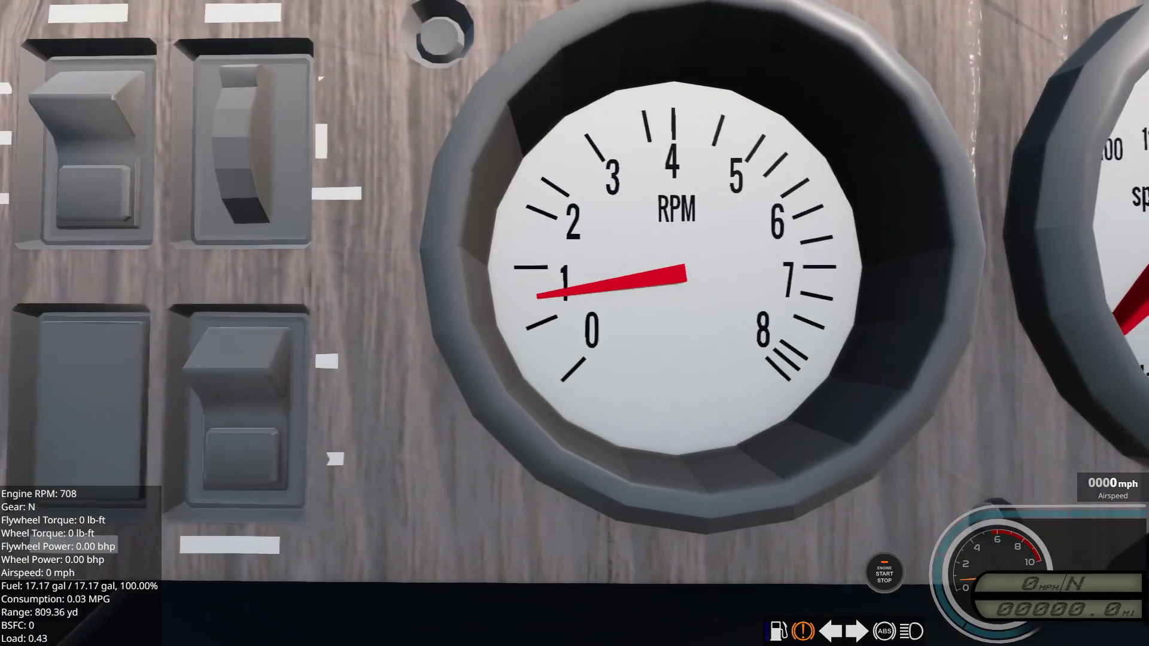
{"action": "key", "text": "s"}
{"action": "key", "text": "s"}
{"action": "key", "text": "d"}
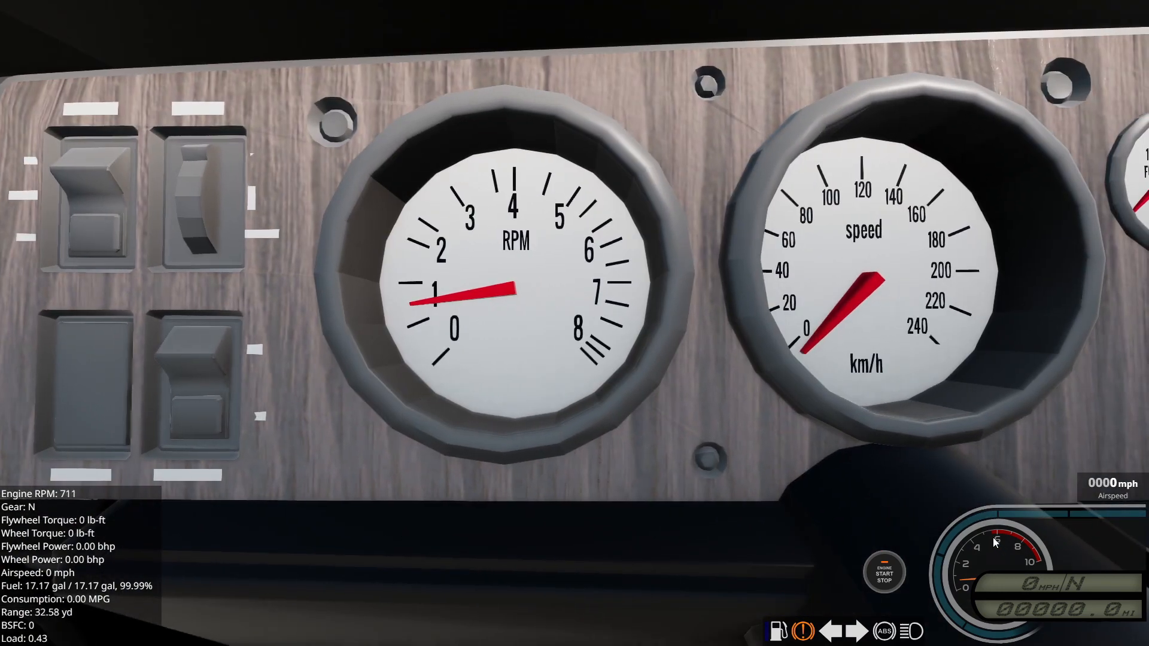
{"action": "key", "text": "alt+Tab"}
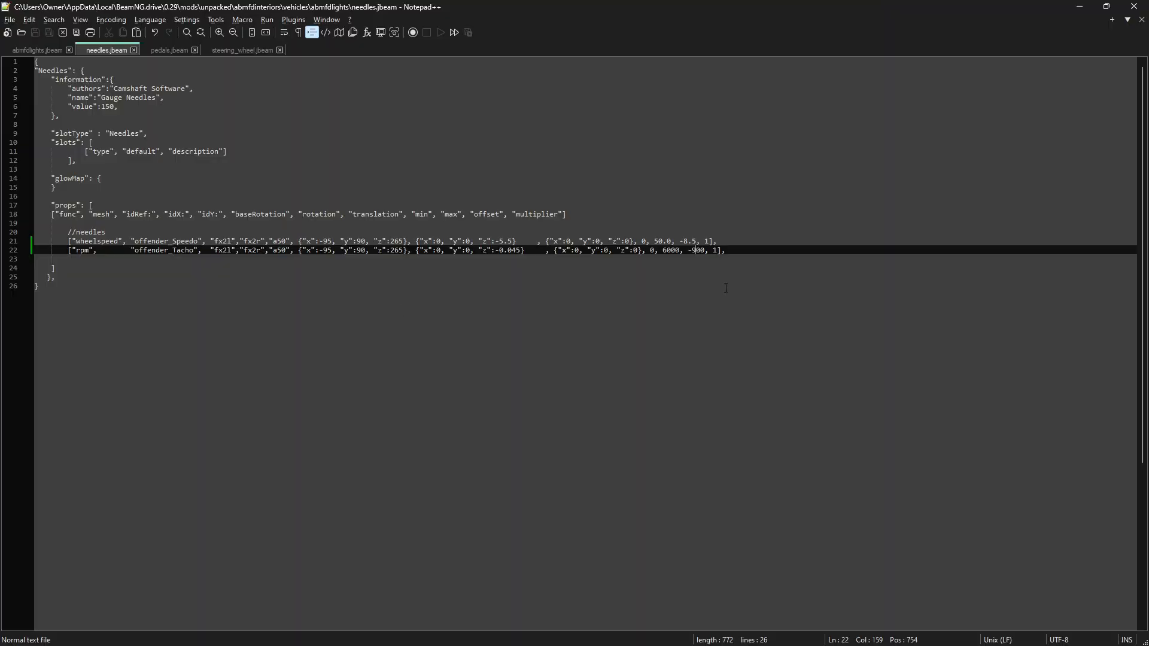
{"action": "key", "text": "alt+Tab"}
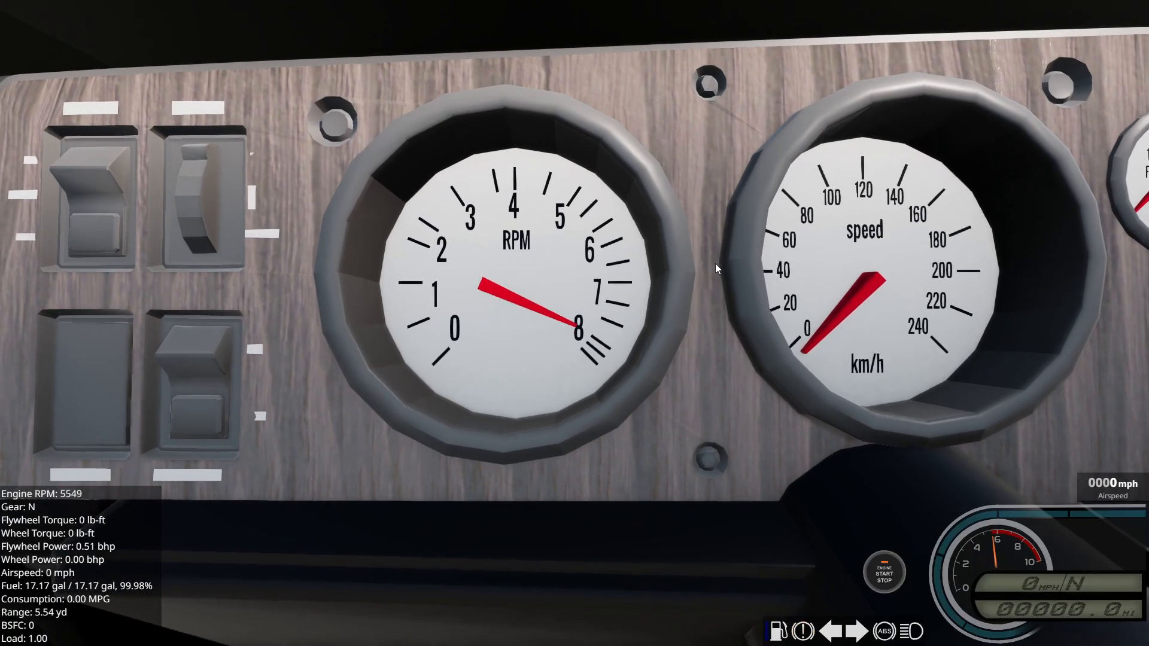
{"action": "key", "text": "alt+Tab"}
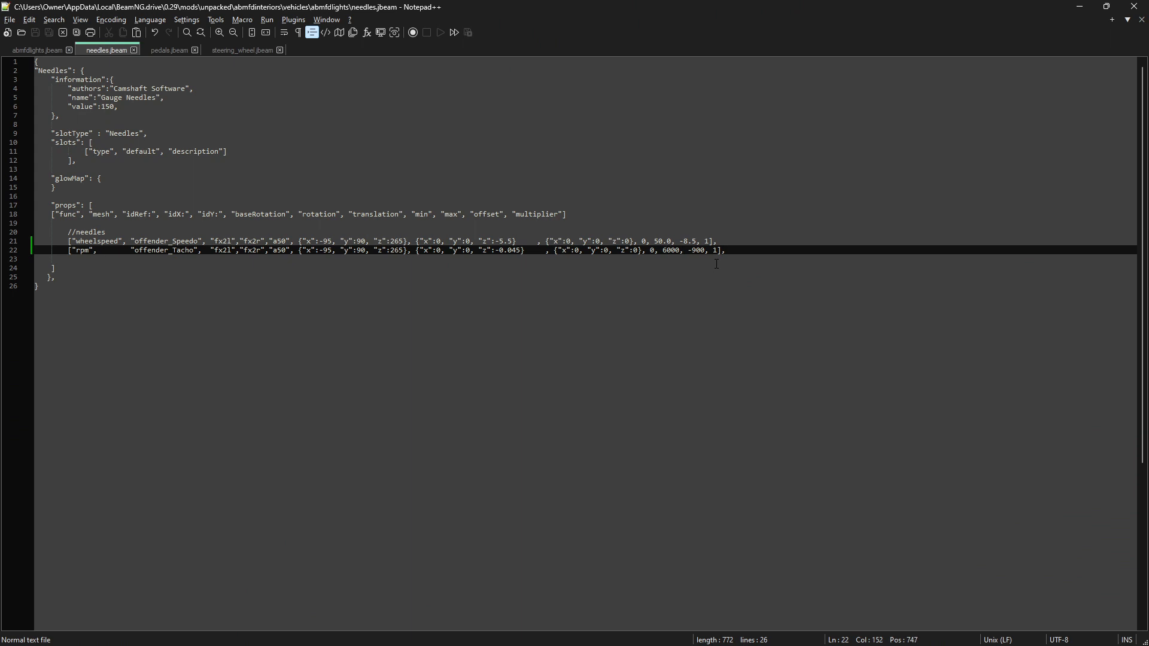
{"action": "key", "text": "alt+Tab"}
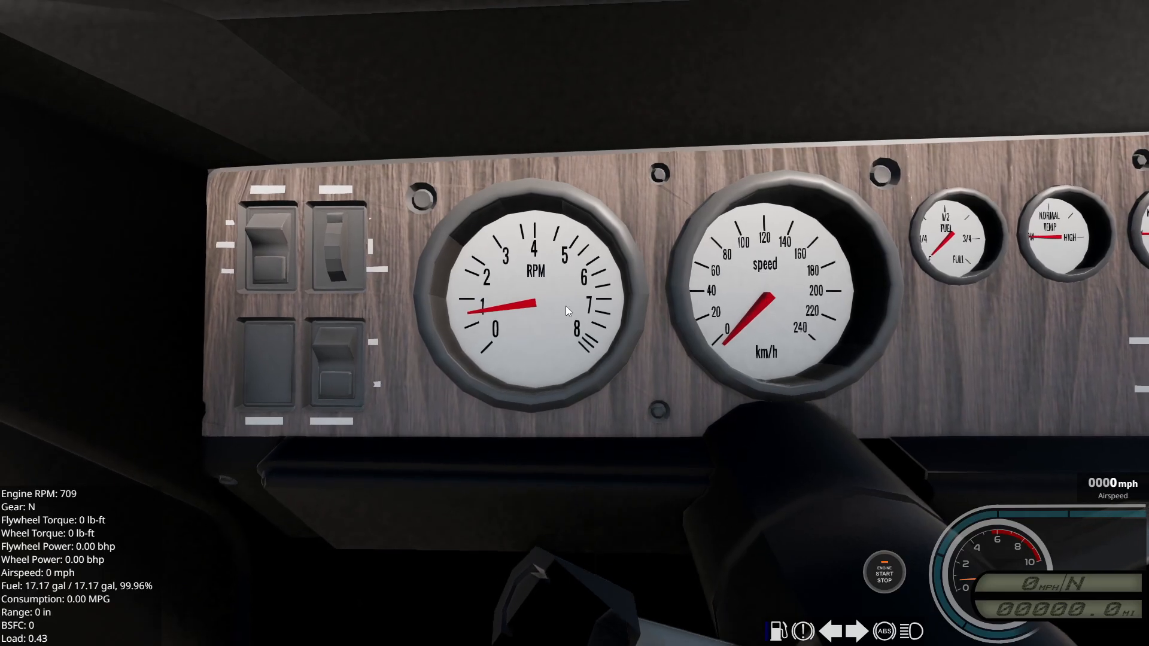
Step: Try a max of 4000 for offender_Tacho in needles.jbeam, reload the vehicle, and rev the engine to test the needle
{"action": "key", "text": "alt+Tab"}
{"action": "key", "text": "alt+Tab"}
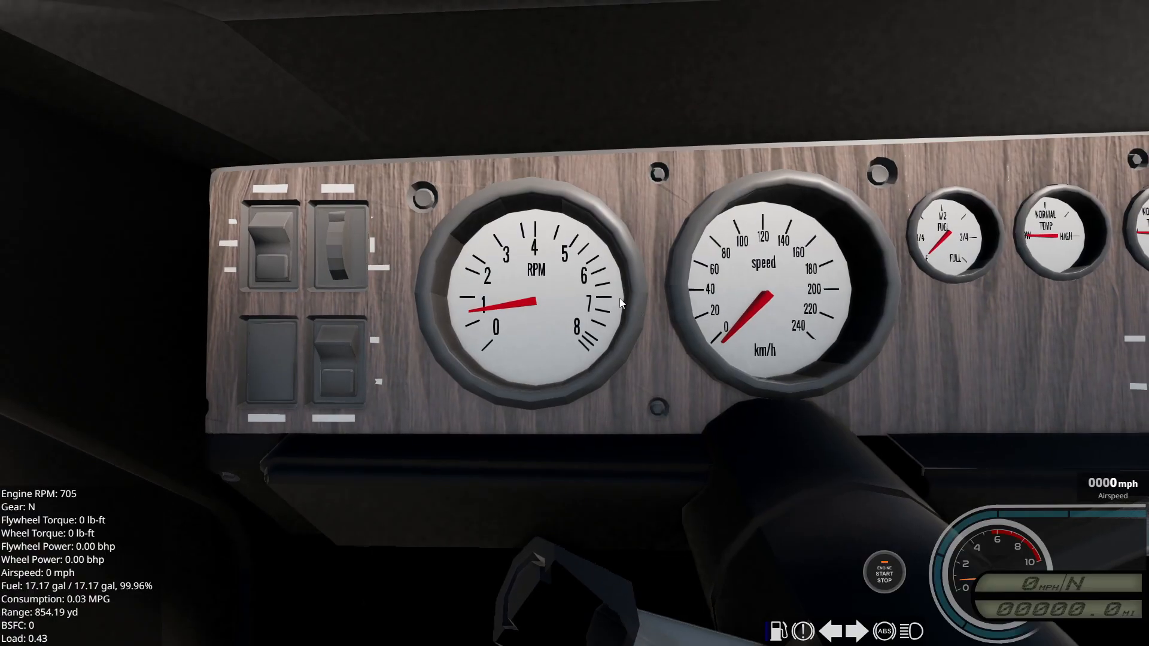
{"action": "key", "text": "ctrl+r"}
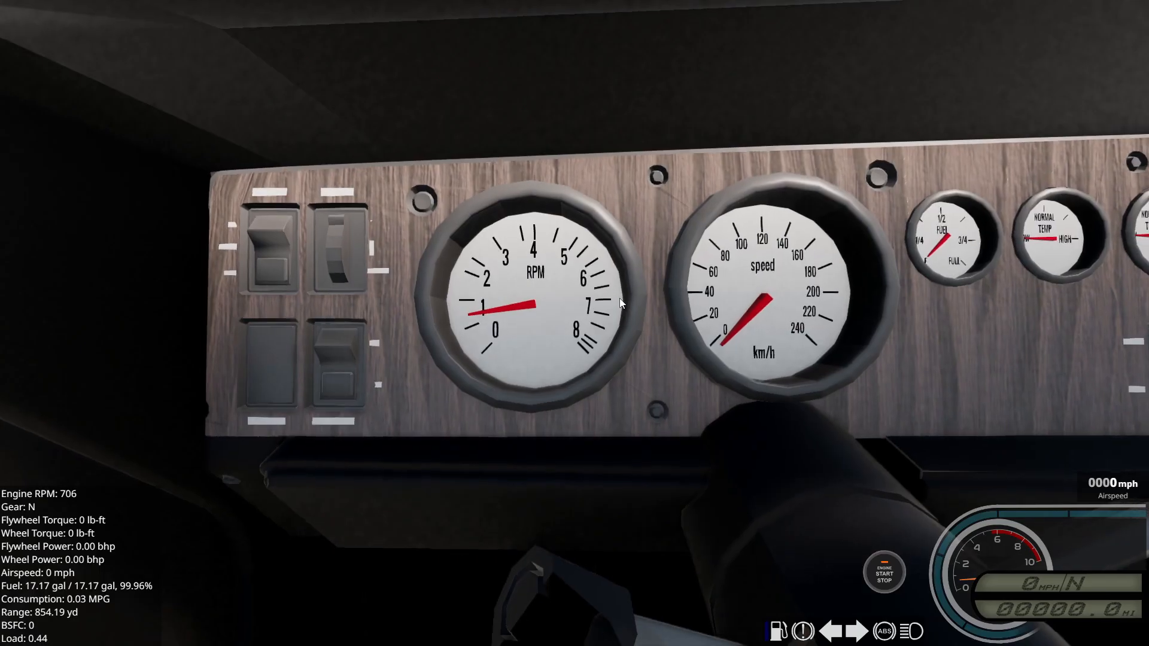
{"action": "key", "text": "Up"}
{"action": "key", "text": "Up"}
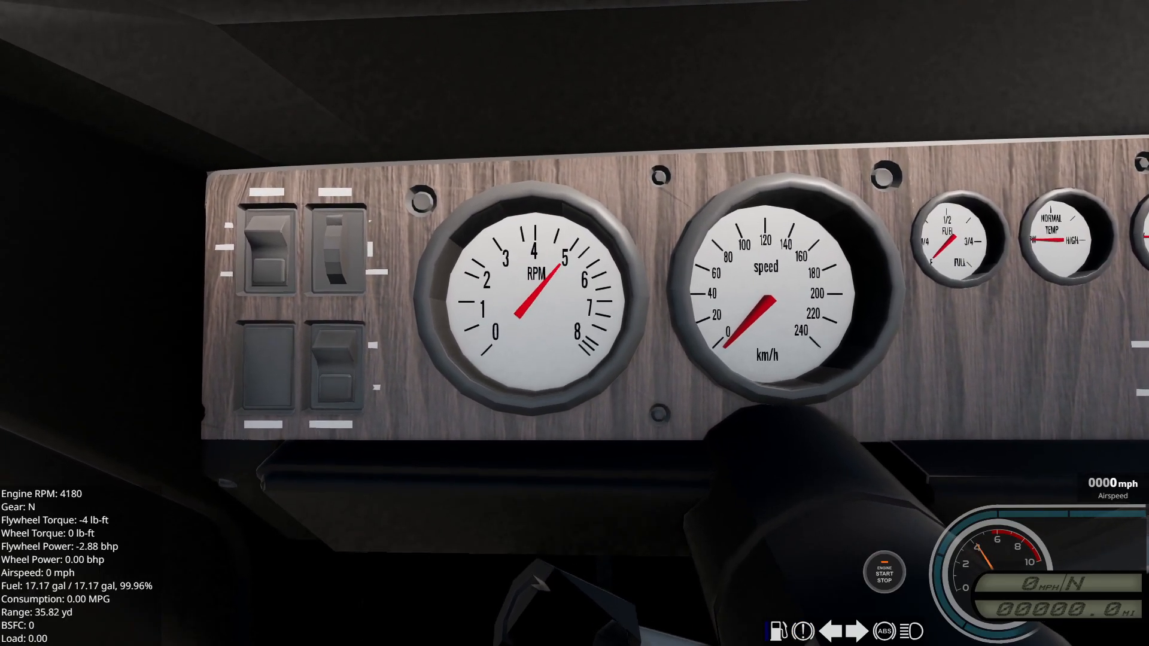
Step: Try a max of 4500 for offender_Tacho in needles.jbeam, save, reload the vehicle, and rev the engine again
{"action": "key", "text": "alt+Tab"}
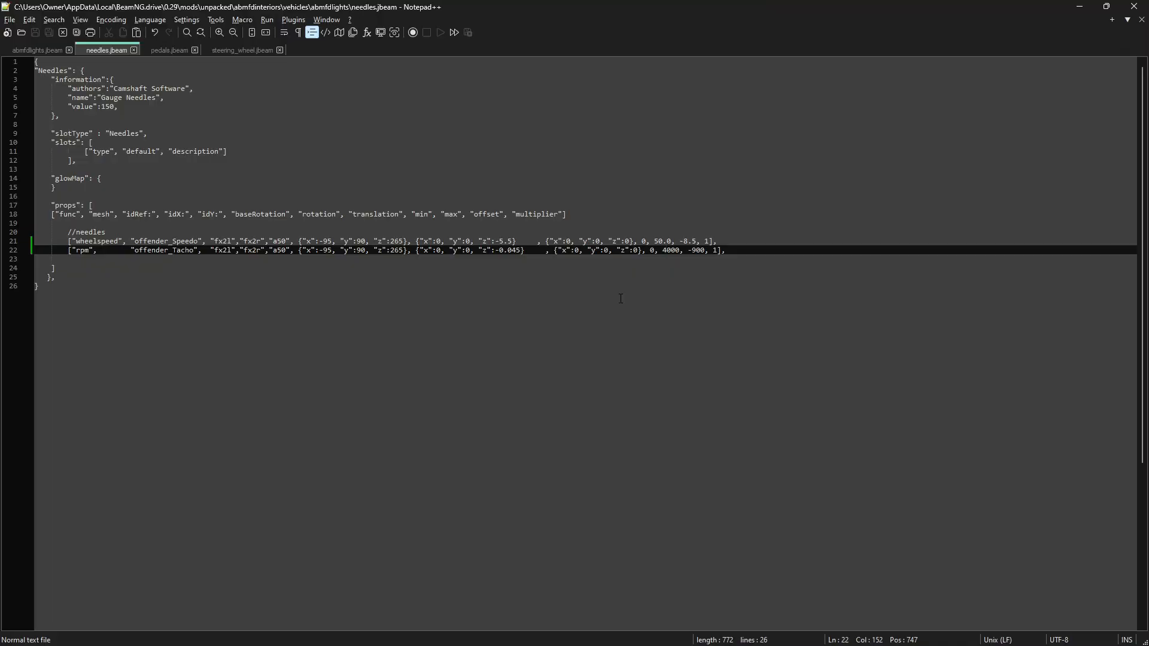
{"action": "key", "text": "Delete"}
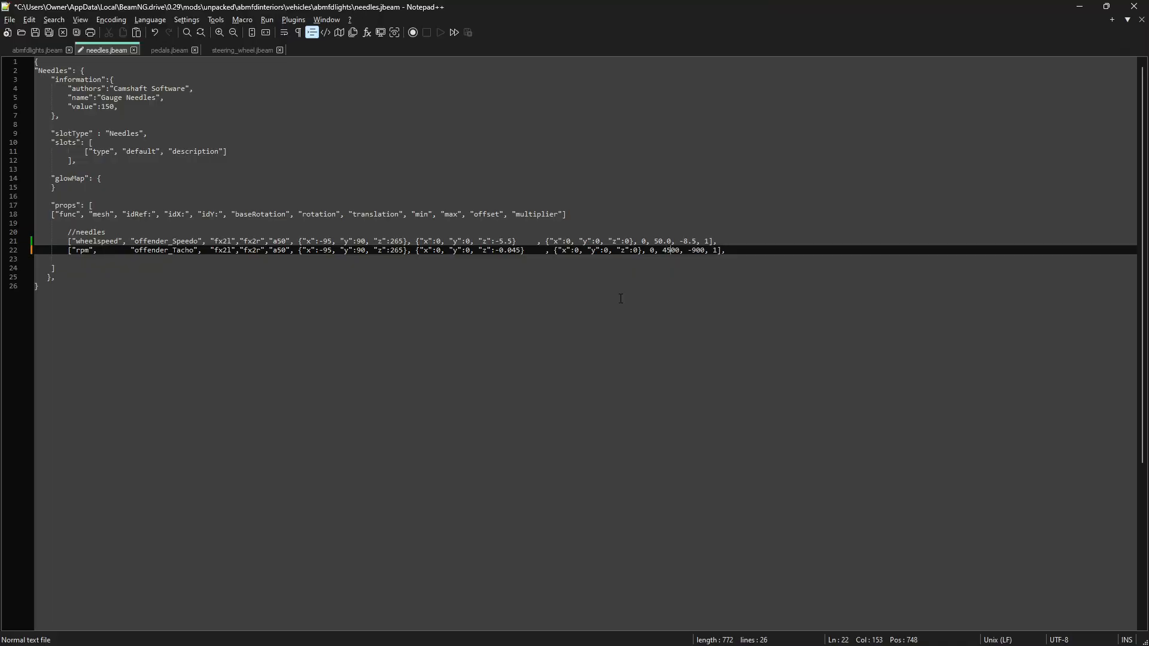
{"action": "key", "text": "ctrl+s"}
{"action": "key", "text": "alt+Tab"}
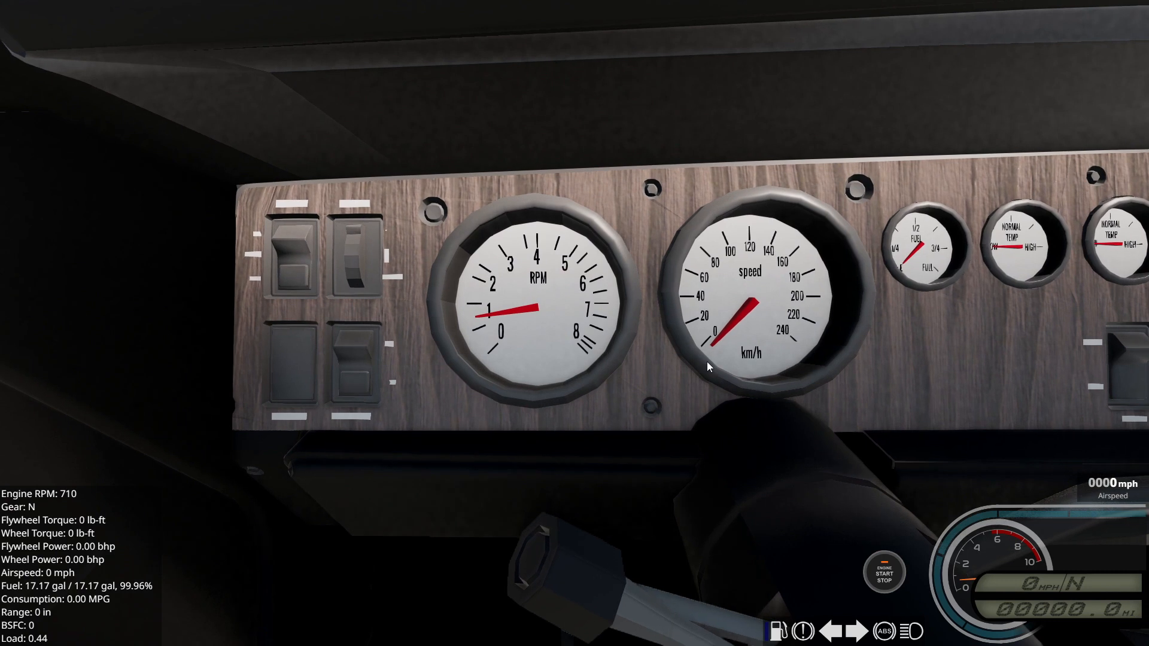
{"action": "key", "text": "ctrl+r"}
{"action": "key", "text": "Up"}
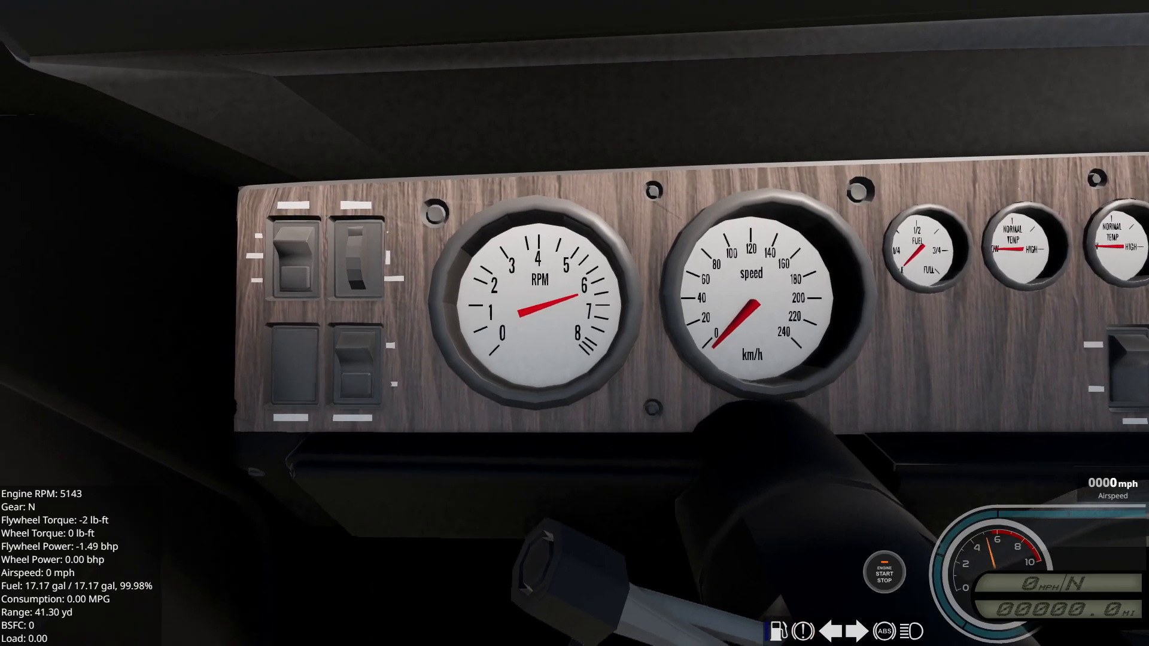
{"action": "key", "text": "Up"}
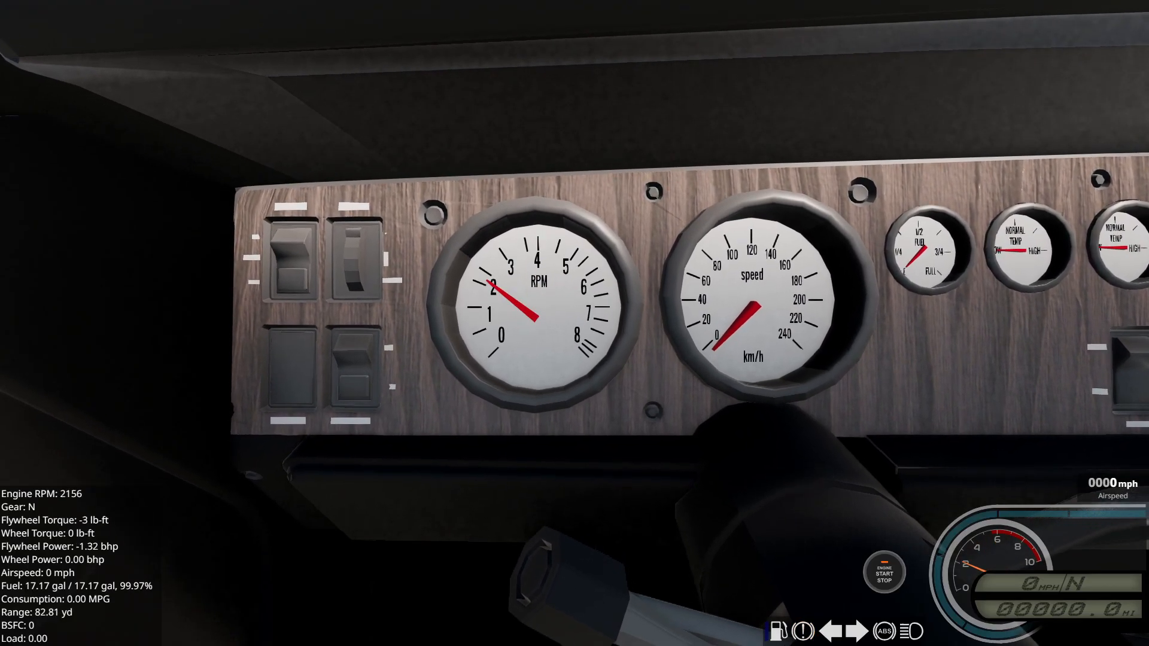
Step: Return offender_Tacho's max to 6000 in needles.jbeam, save the file, and switch back to BeamNG.drive
{"action": "key", "text": "alt+Tab"}
{"action": "key", "text": "BackSpace"}
{"action": "key", "text": "BackSpace"}
{"action": "type", "text": "40"}
{"action": "key", "text": "ctrl+s"}
{"action": "key", "text": "alt+Tab"}
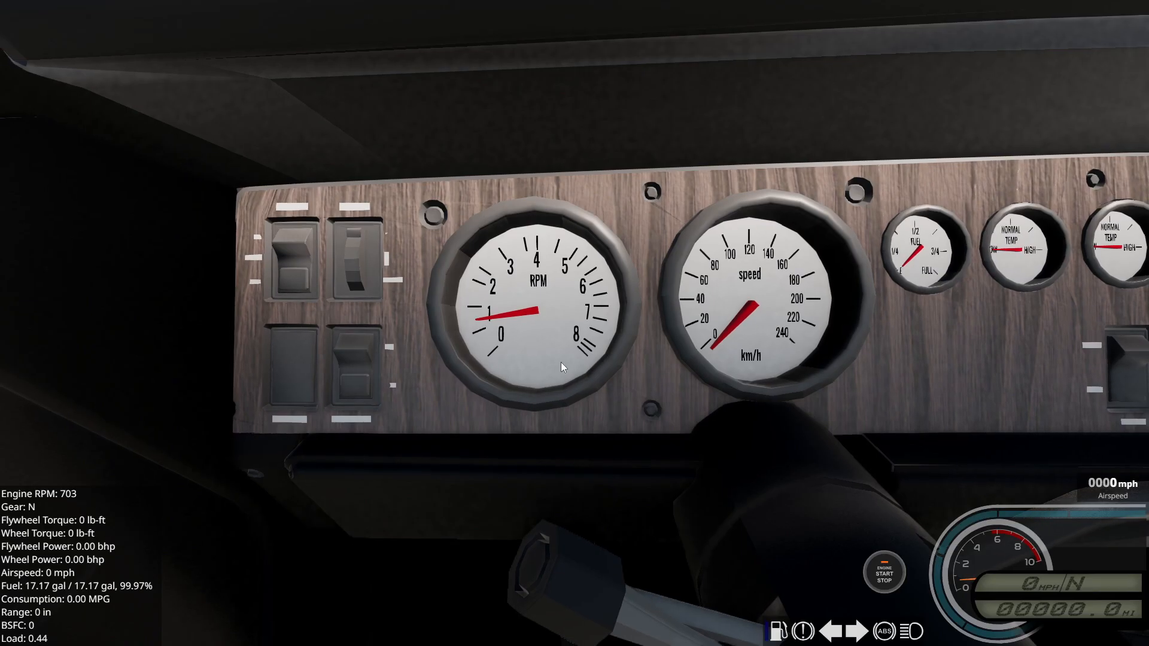
Step: Reduce offender_Tacho's multiplier to a decimal below 1 in needles.jbeam, save, and rev the engine in BeamNG.drive to test it
{"action": "key", "text": "alt+Tab"}
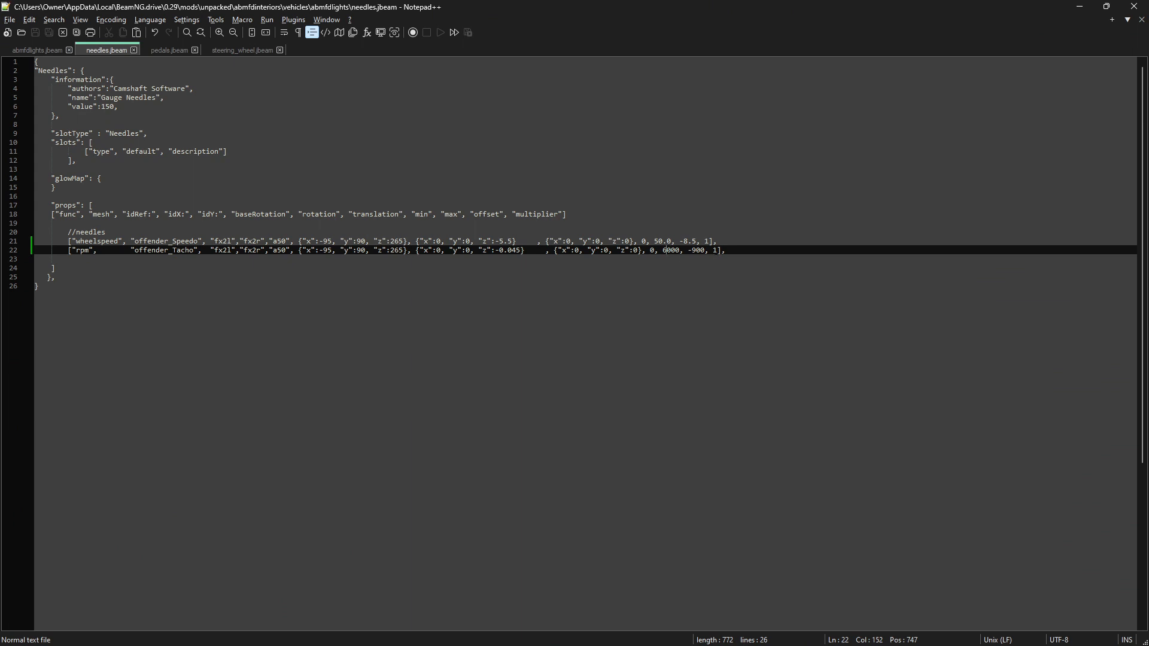
{"action": "left_click", "coordinate": [718, 250]}
{"action": "key", "text": "BackSpace"}
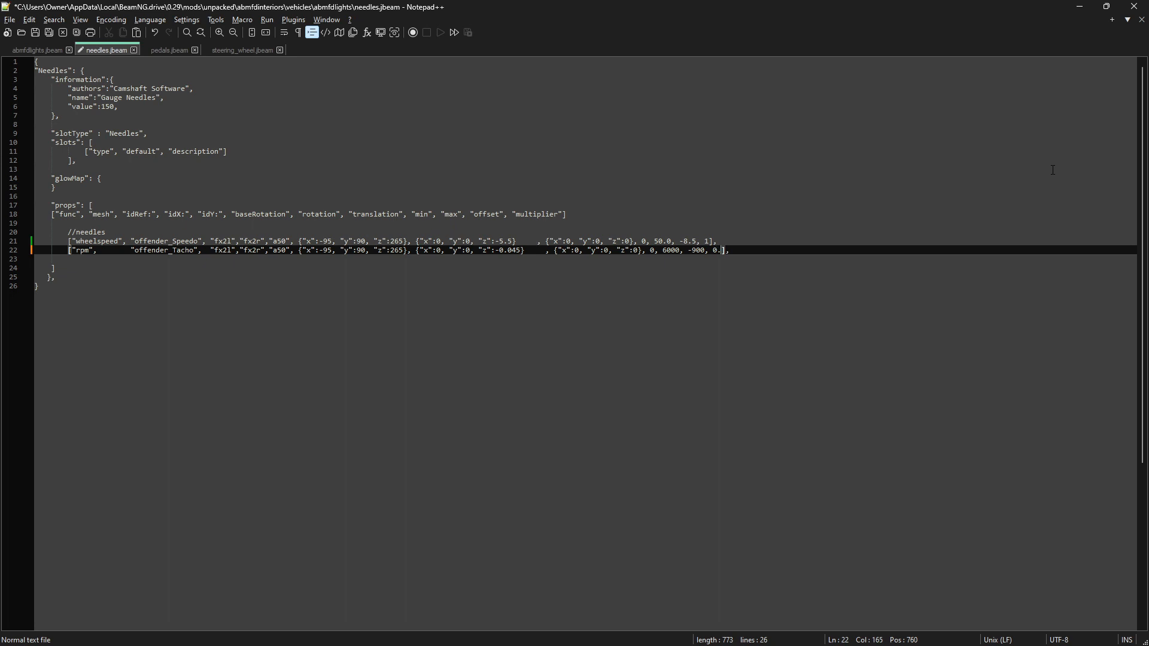
{"action": "key", "text": "ctrl+s"}
{"action": "key", "text": "alt+Tab"}
{"action": "key", "text": "Up"}
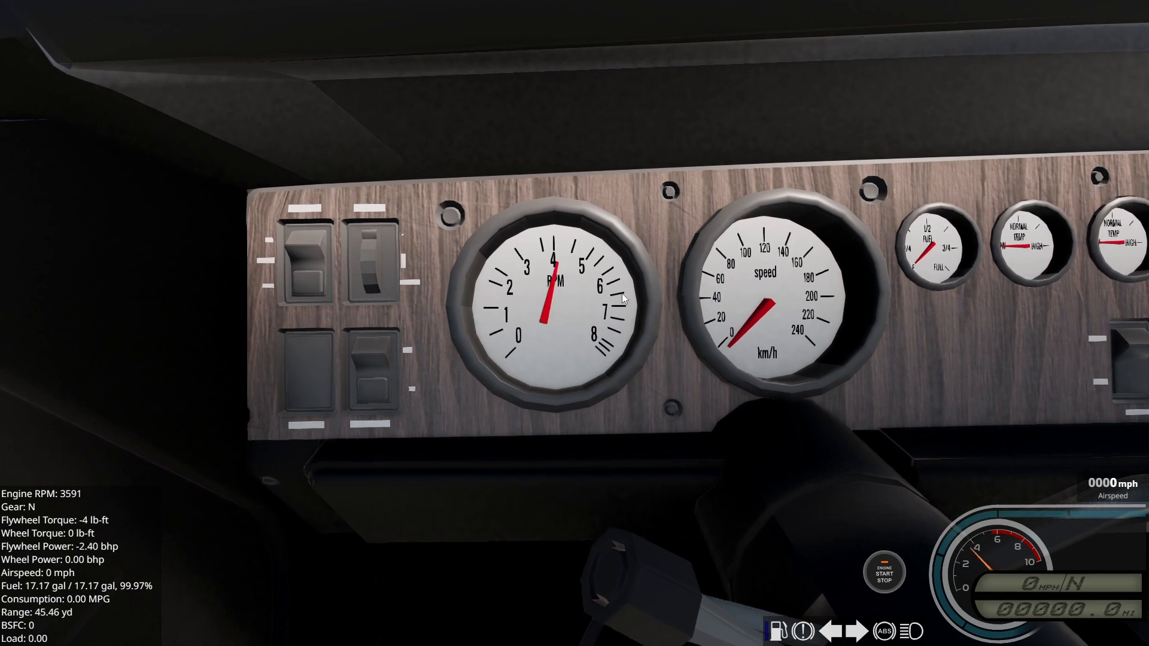
Step: Set offender_Tacho's multiplier to 0.6 in needles.jbeam, reload the vehicle, and rev the engine to test the tachometer needle
{"action": "key", "text": "ctrl+r"}
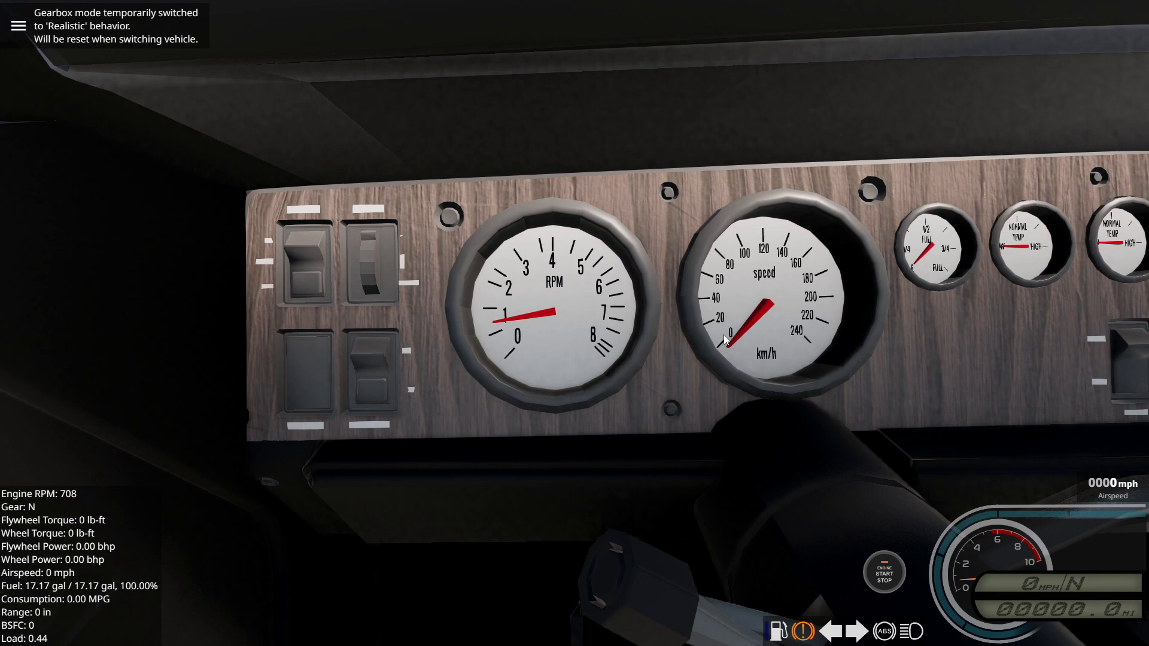
{"action": "key", "text": "alt+Tab"}
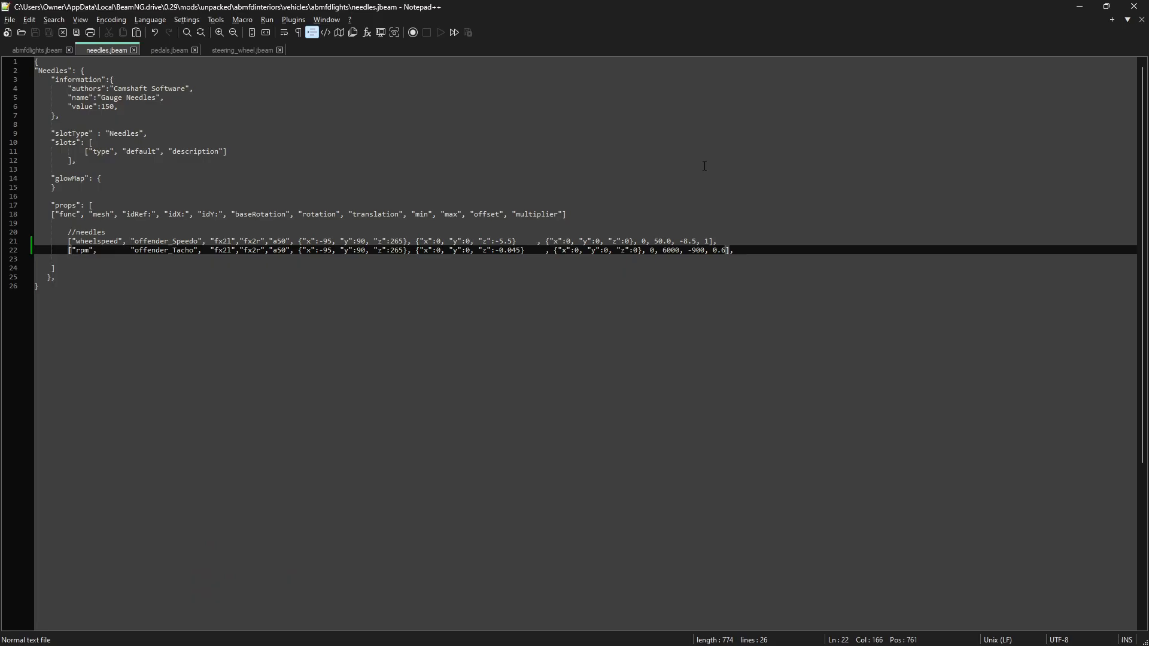
{"action": "key", "text": "alt+Tab"}
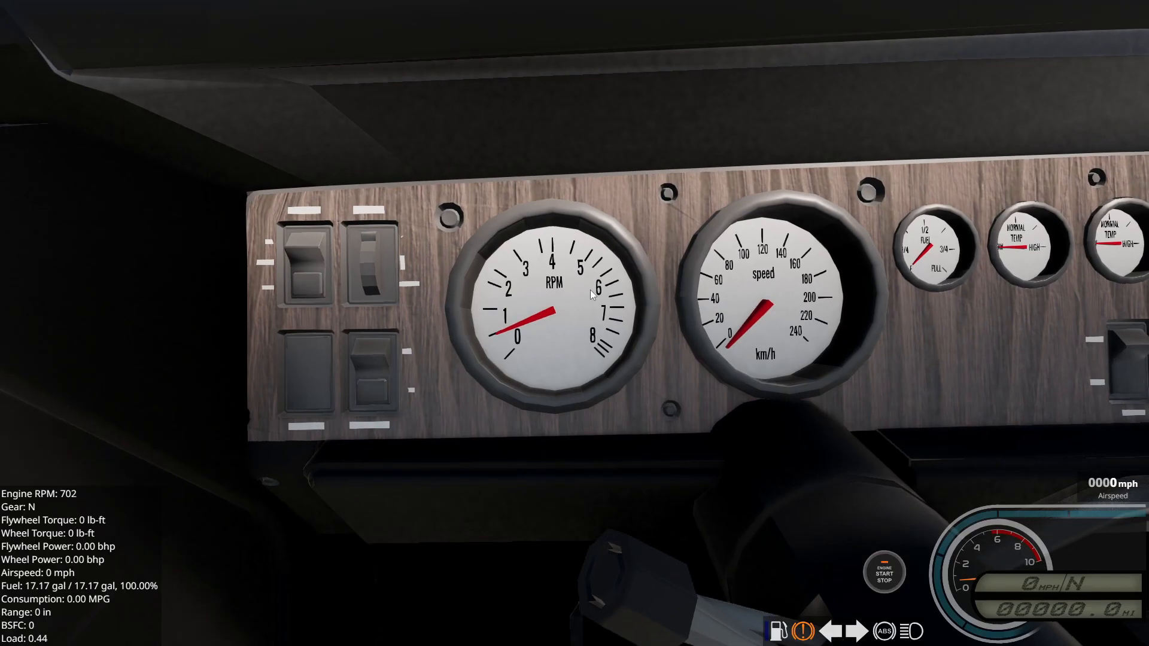
{"action": "key", "text": "Up"}
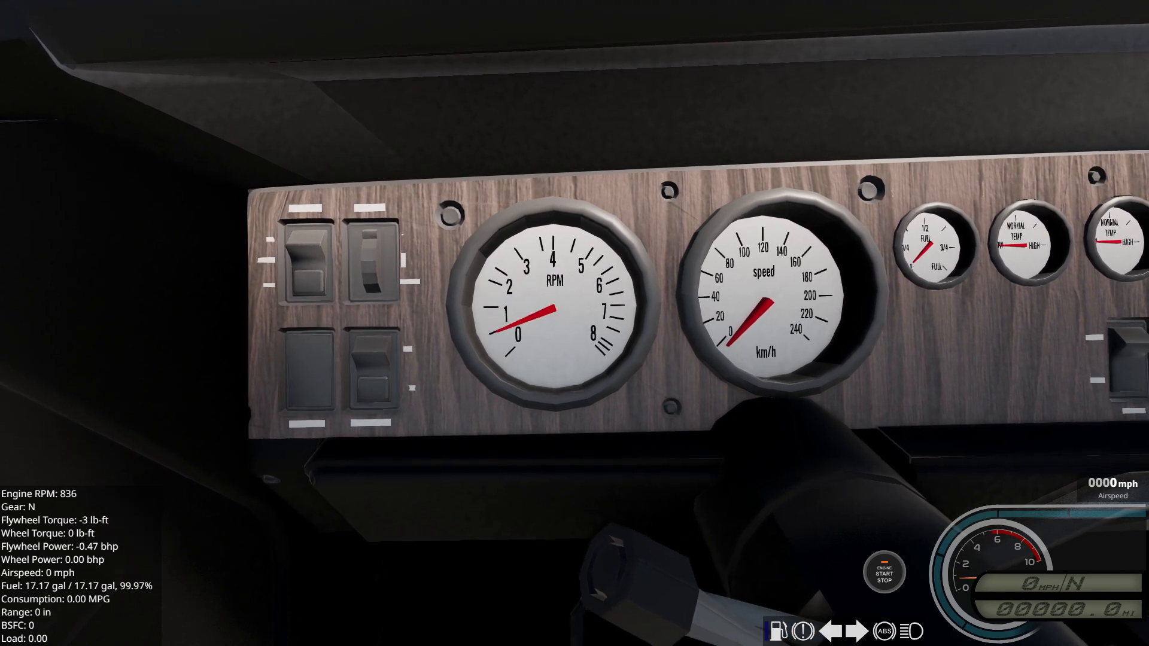
Step: Try a smaller negative offset for offender_Tacho in needles.jbeam, save the file, and reload the vehicle in BeamNG.drive
{"action": "key", "text": "alt+Tab"}
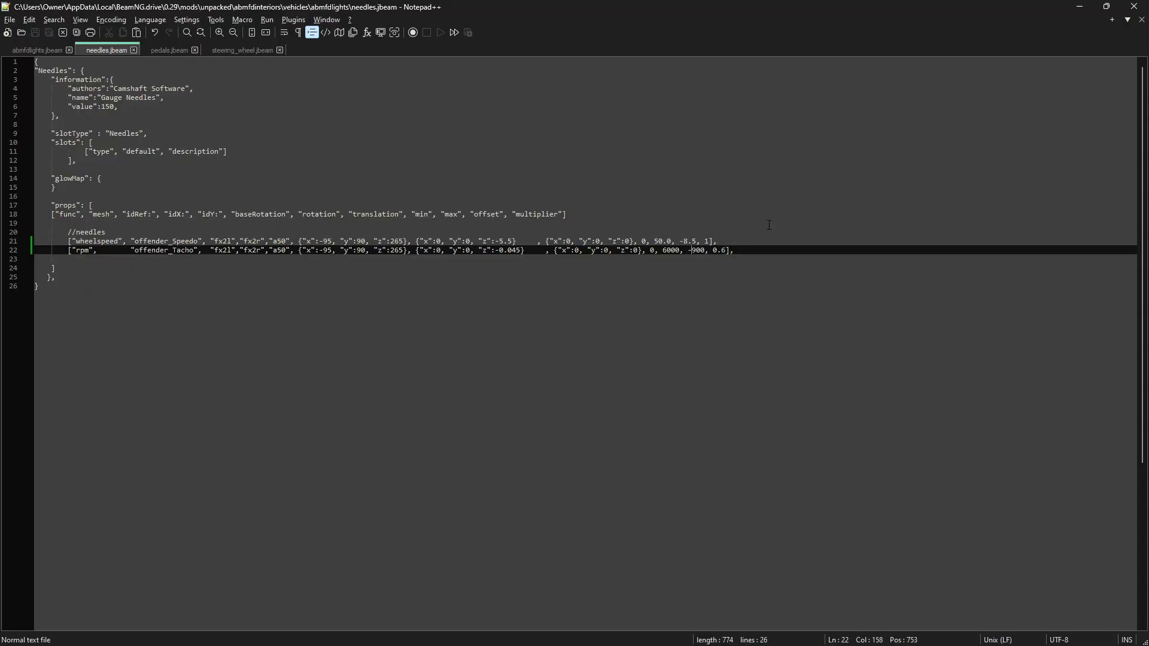
{"action": "key", "text": "Delete"}
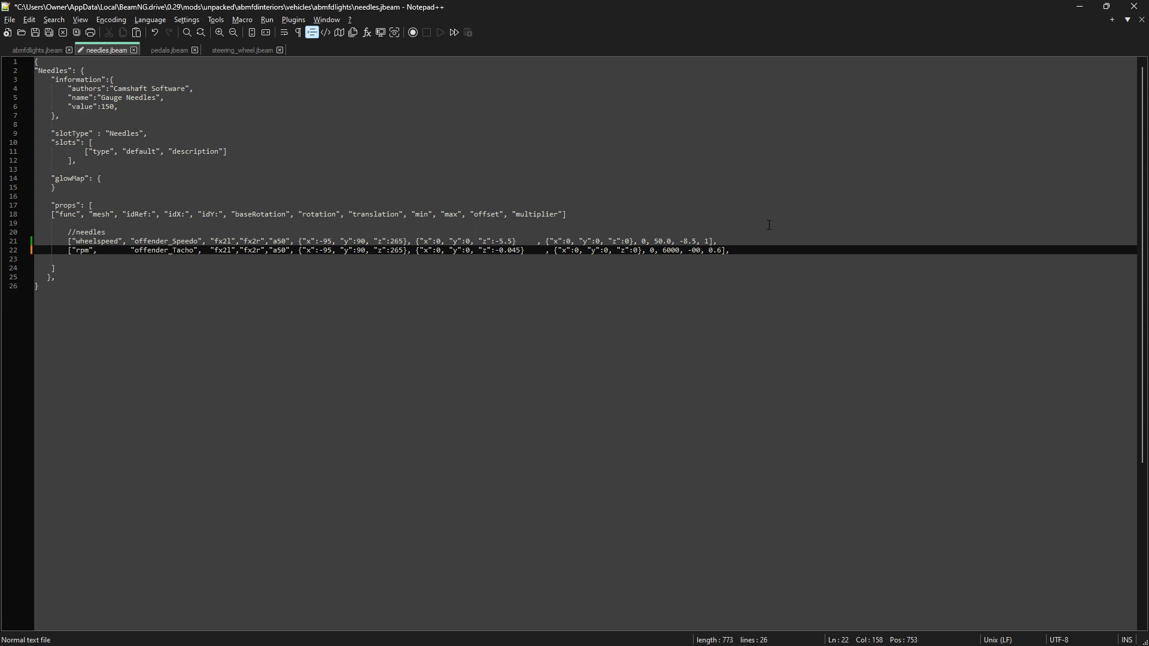
{"action": "key", "text": "ctrl+s"}
{"action": "key", "text": "alt+Tab"}
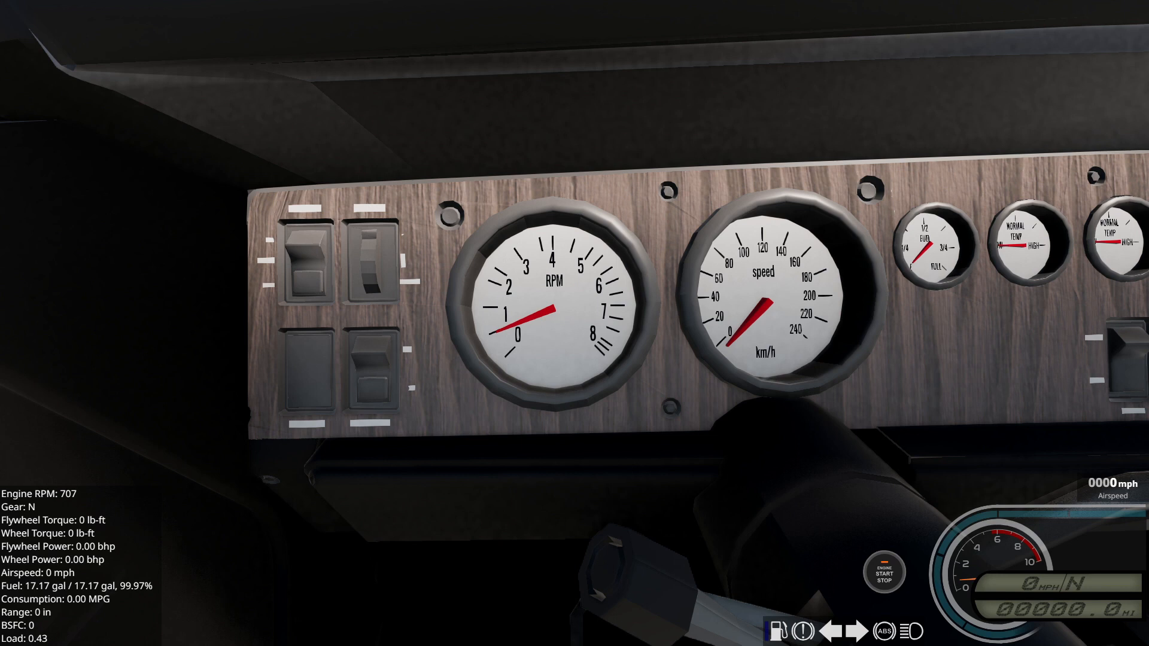
{"action": "key", "text": "ctrl+r"}
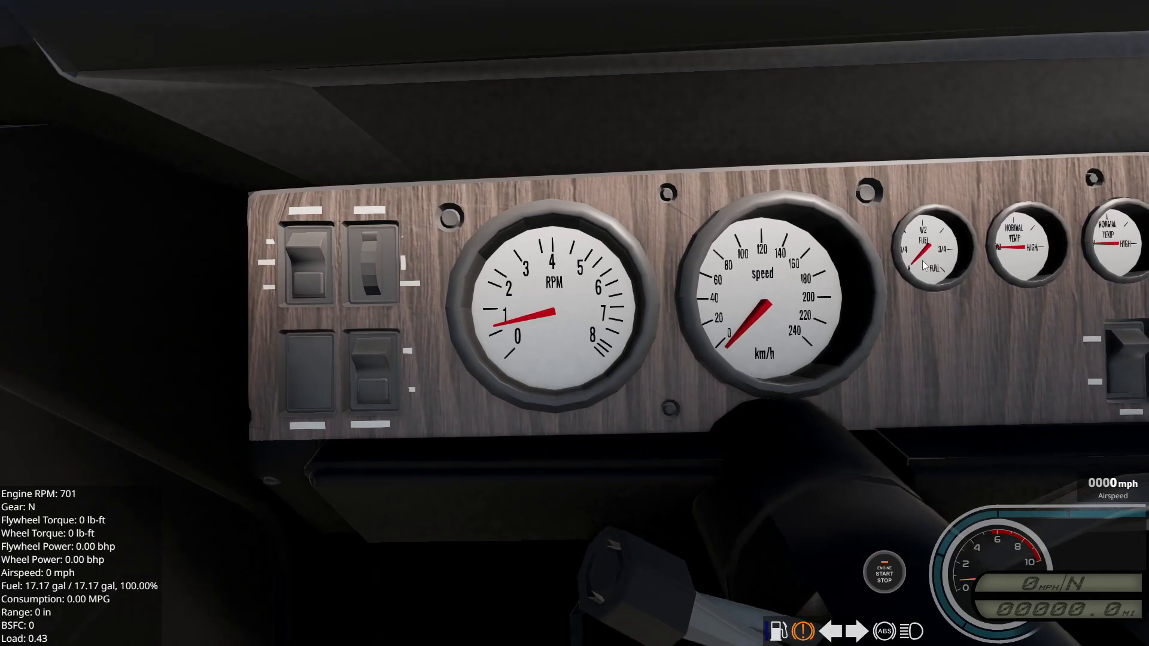
Step: Set offender_Tacho's offset to -500 in needles.jbeam, save, reload the vehicle in BeamNG.drive, and rev the engine
{"action": "key", "text": "alt+Tab"}
{"action": "key", "text": "BackSpace"}
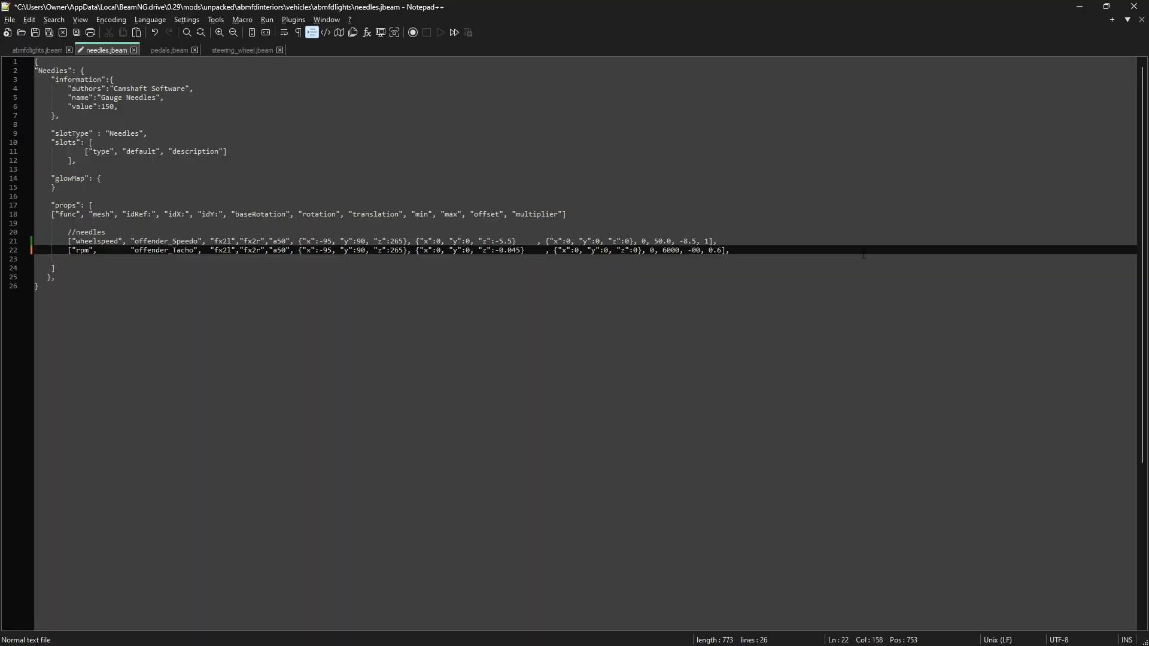
{"action": "type", "text": "8"}
{"action": "key", "text": "ctrl+s"}
{"action": "key", "text": "alt+Tab"}
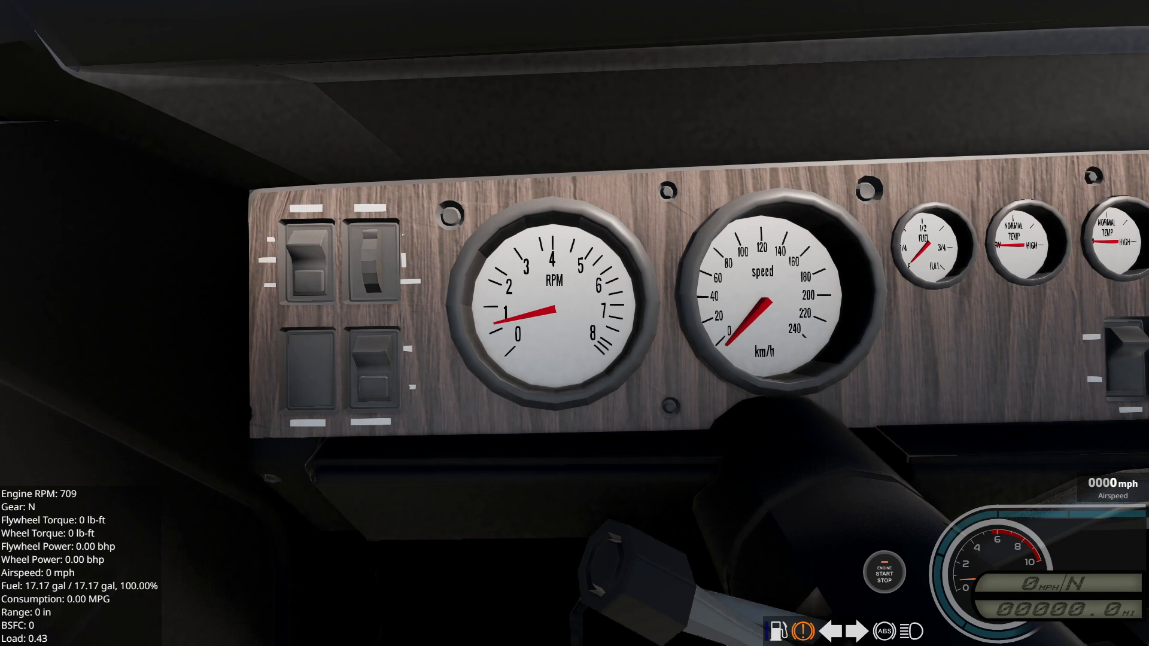
{"action": "key", "text": "ctrl+r"}
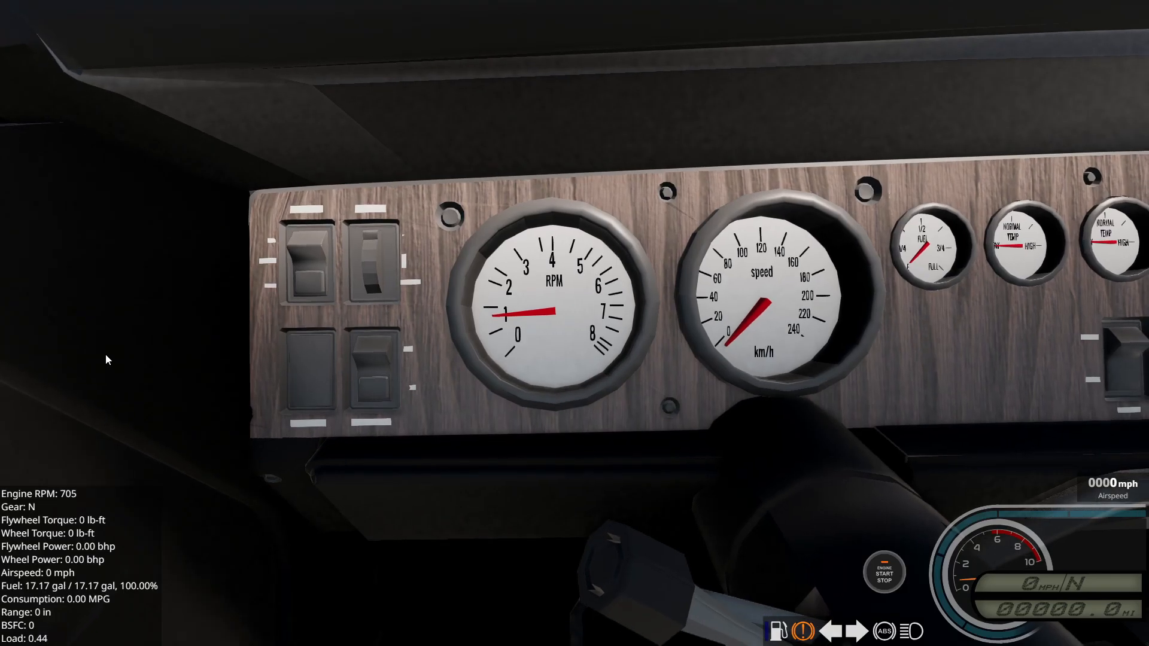
{"action": "key", "text": "Up"}
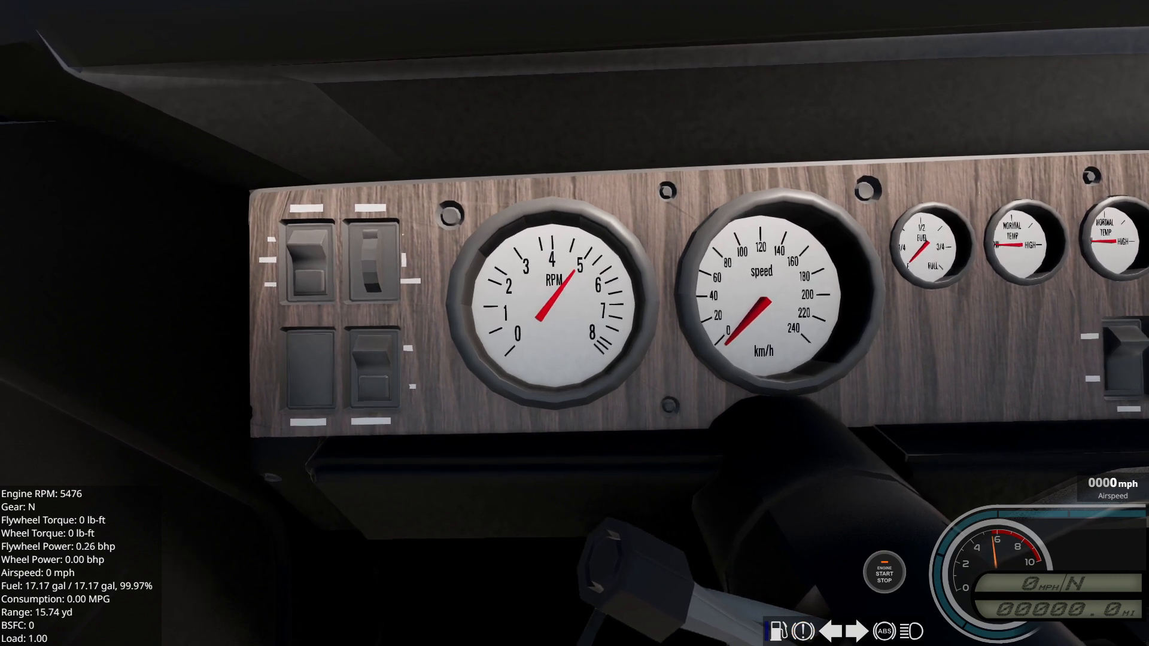
Step: Try a max of 6500 for offender_Tacho in needles.jbeam, save, reload the vehicle, and rev the engine
{"action": "key", "text": "alt+Tab"}
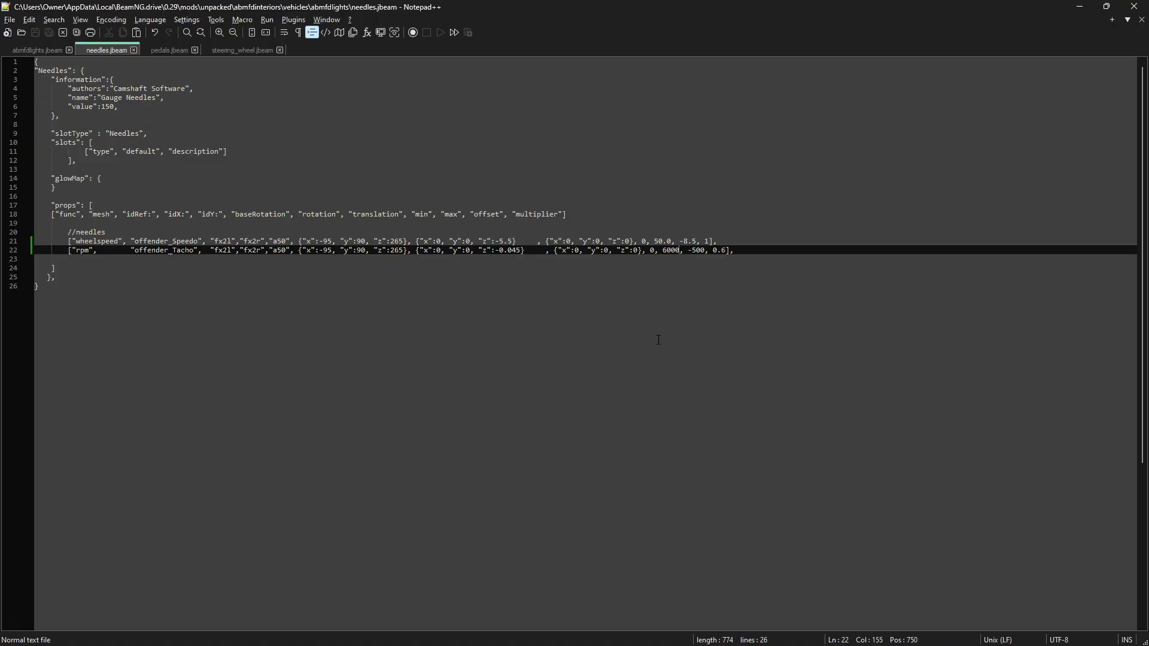
{"action": "key", "text": "BackSpace"}
{"action": "type", "text": "5"}
{"action": "key", "text": "ctrl+s"}
{"action": "key", "text": "alt+Tab"}
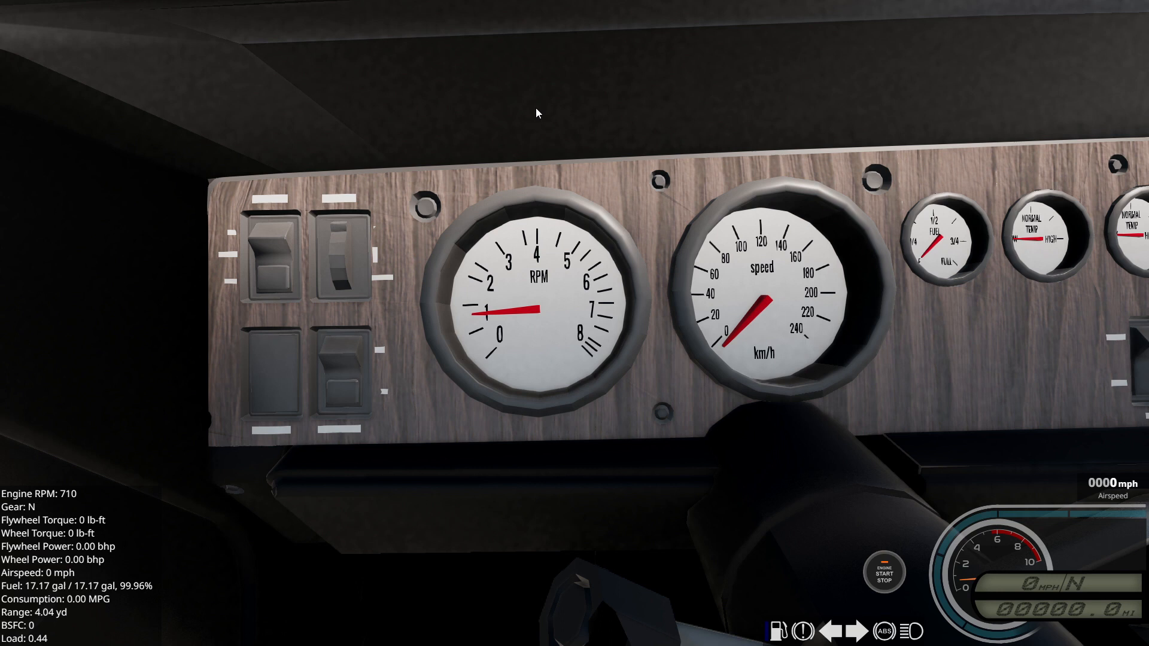
{"action": "key", "text": "ctrl+r"}
{"action": "key", "text": "Up"}
Step: Try a max of 7000 for offender_Tacho in needles.jbeam, save, reload the vehicle, and rev the engine again
{"action": "key", "text": "alt+Tab"}
{"action": "key", "text": "BackSpace"}
{"action": "key", "text": "BackSpace"}
{"action": "type", "text": "70"}
{"action": "key", "text": "ctrl+s"}
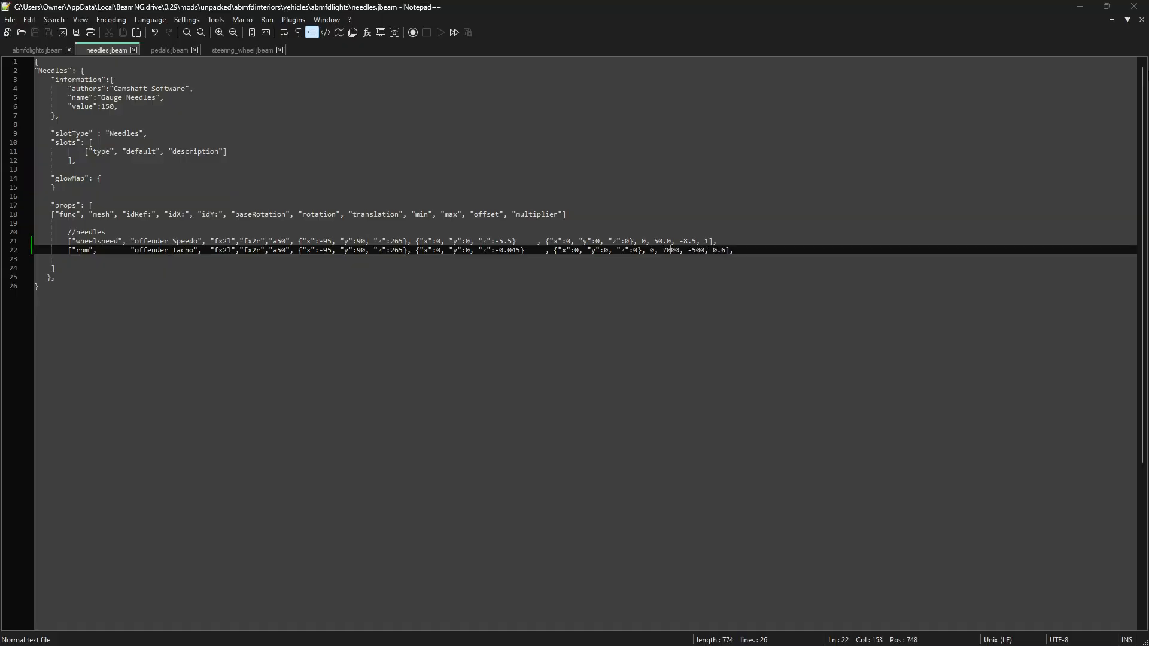
{"action": "key", "text": "alt+Tab"}
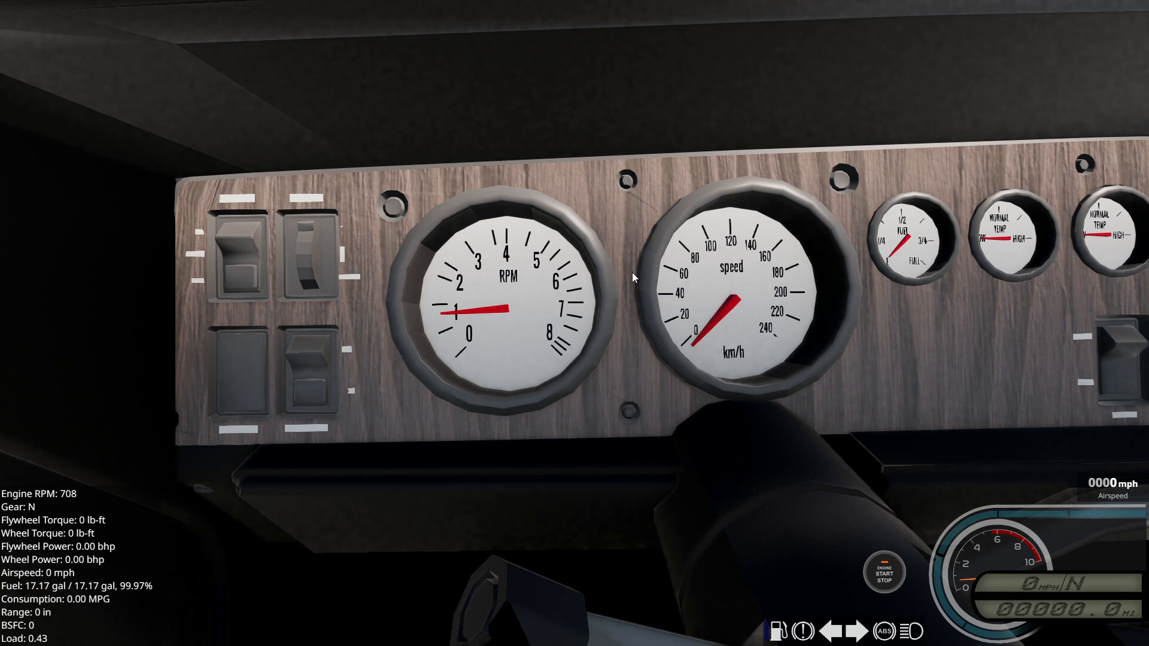
{"action": "key", "text": "ctrl+r"}
{"action": "key", "text": "Up"}
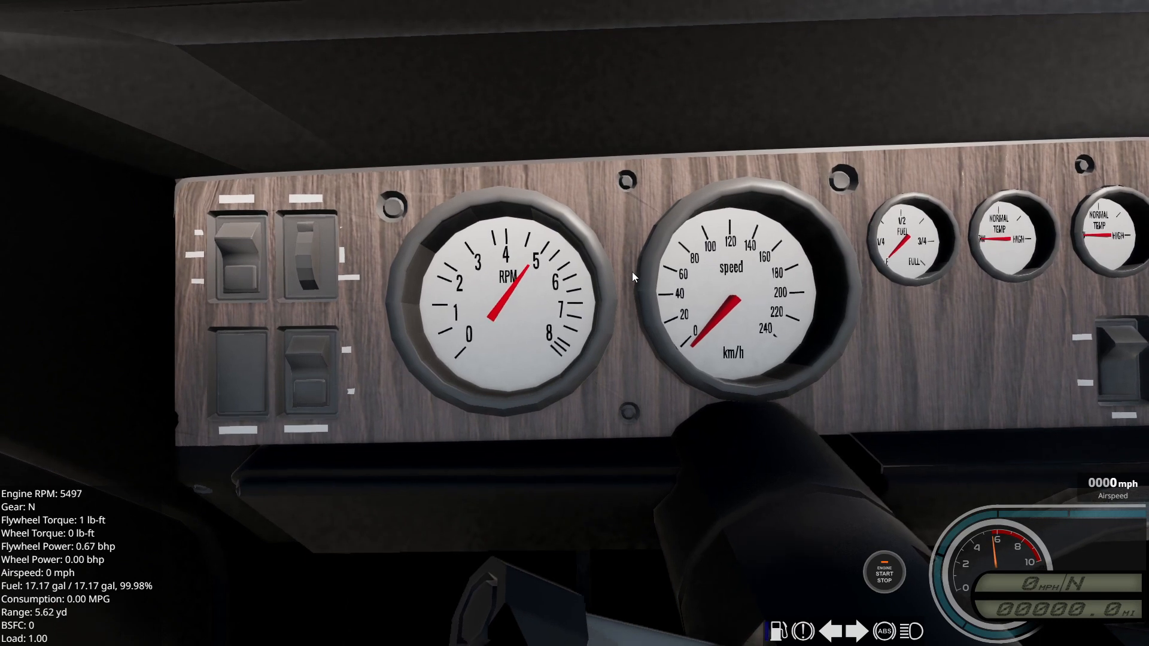
{"action": "key", "text": "q"}
Step: Return offender_Tacho's max to 6000 and raise its multiplier slightly in needles.jbeam, save, then reload and rev the vehicle in BeamNG.drive
{"action": "key", "text": "alt+Tab"}
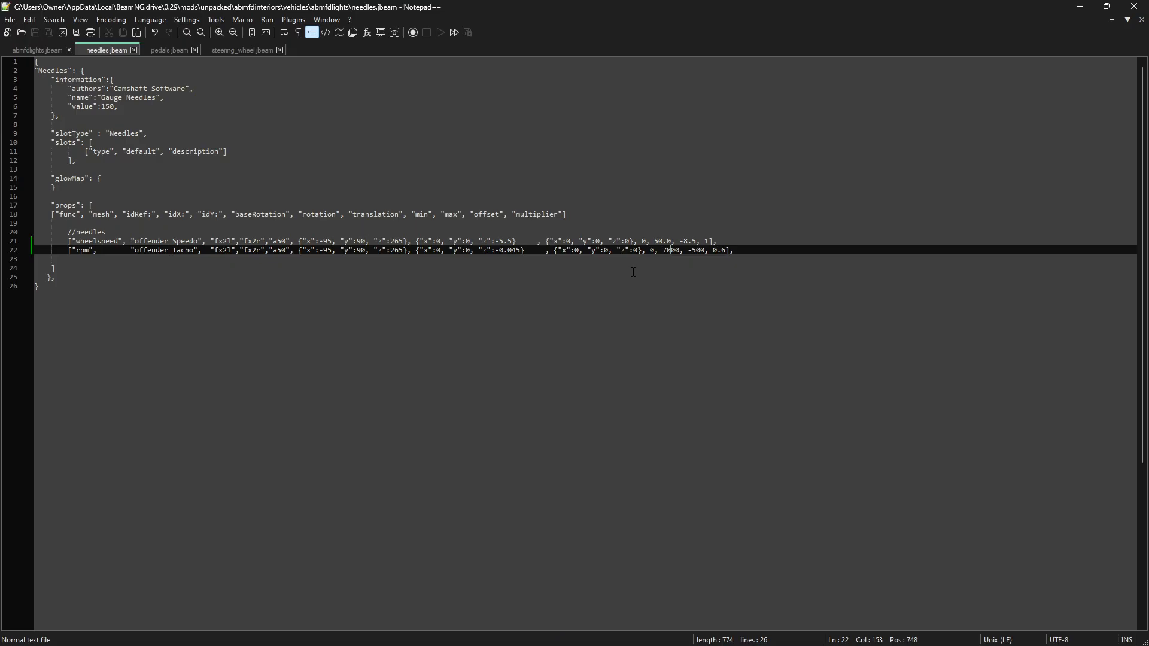
{"action": "key", "text": "Delete"}
{"action": "key", "text": "BackSpace"}
{"action": "key", "text": "BackSpace"}
{"action": "type", "text": "60"}
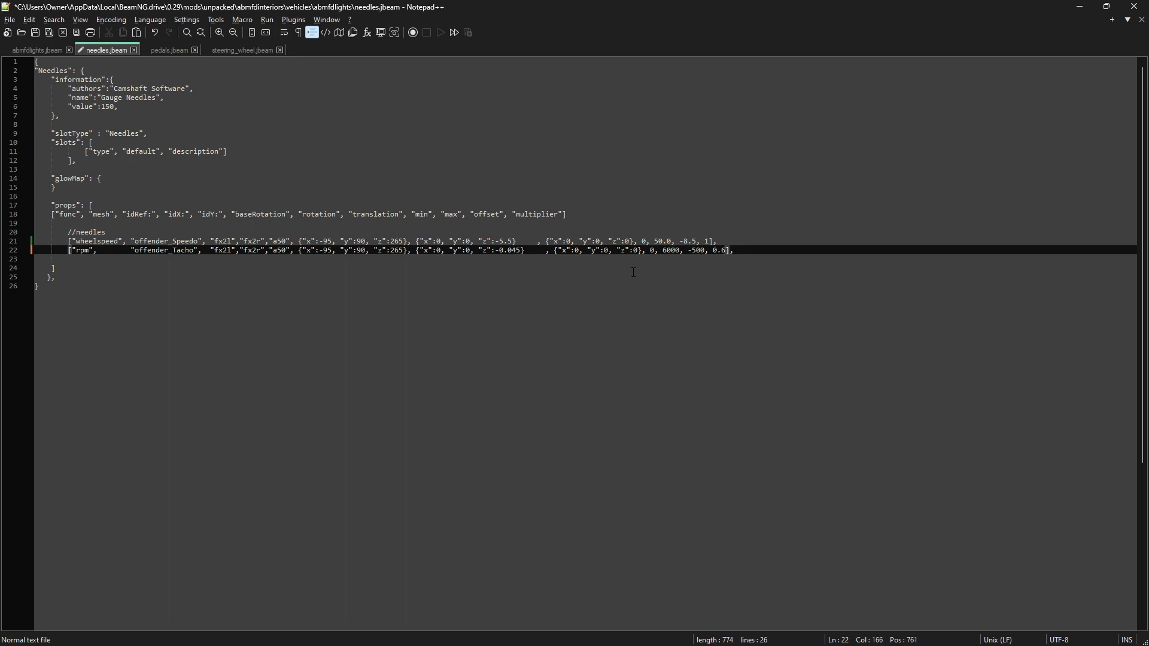
{"action": "key", "text": "ctrl+s"}
{"action": "key", "text": "alt+Tab"}
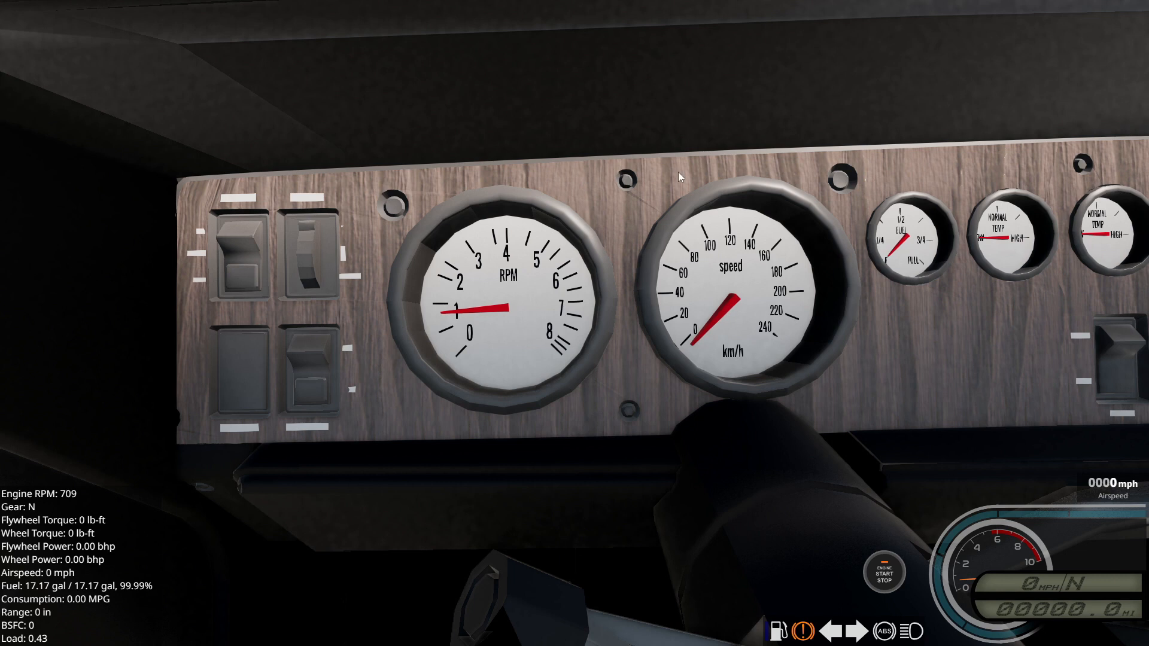
{"action": "key", "text": "ctrl+r"}
{"action": "key", "text": "Up"}
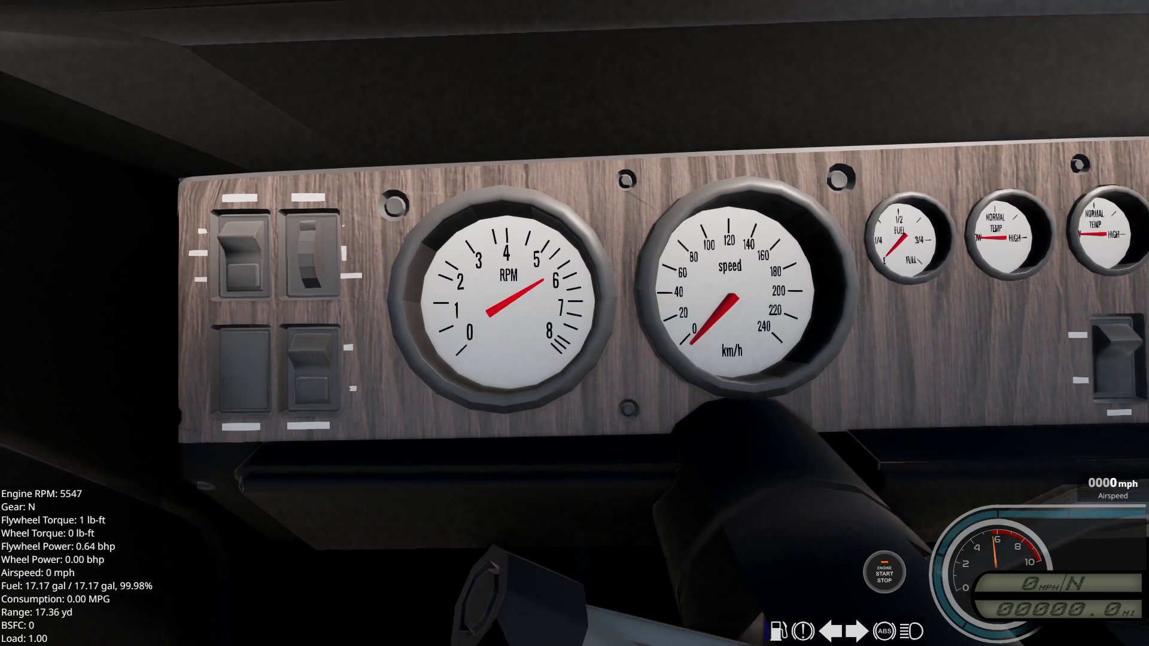
Step: Set offender_Tacho's multiplier to 0.67 in needles.jbeam, save, reload the vehicle in BeamNG.drive, and rev the engine
{"action": "key", "text": "alt+Tab"}
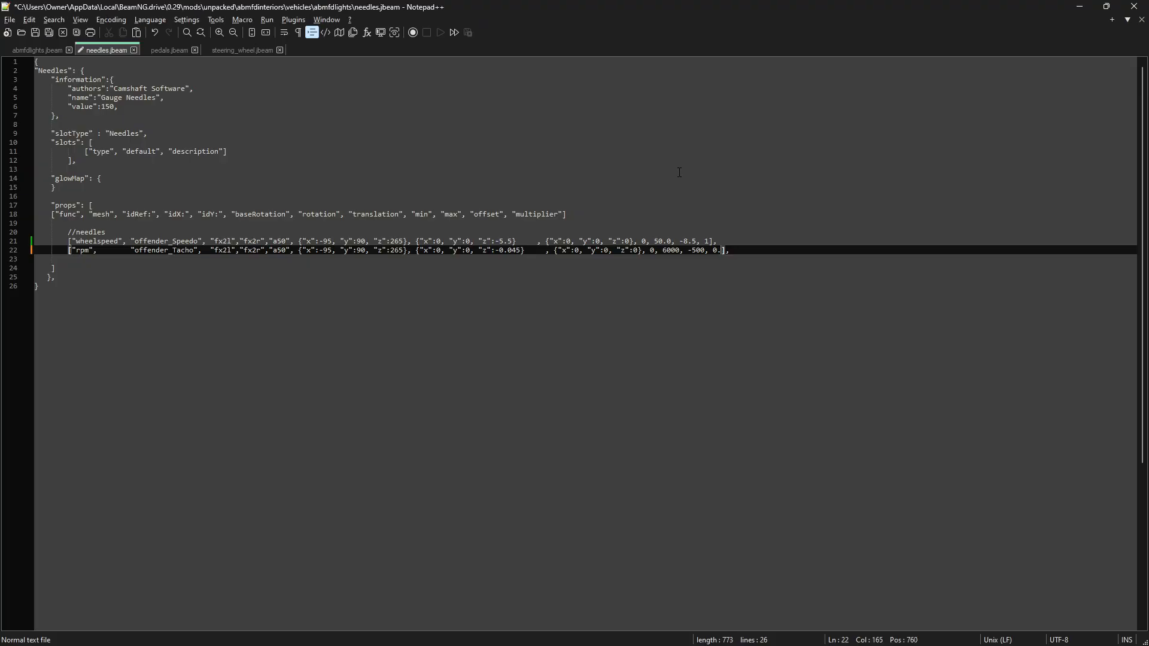
{"action": "key", "text": "ctrl+s"}
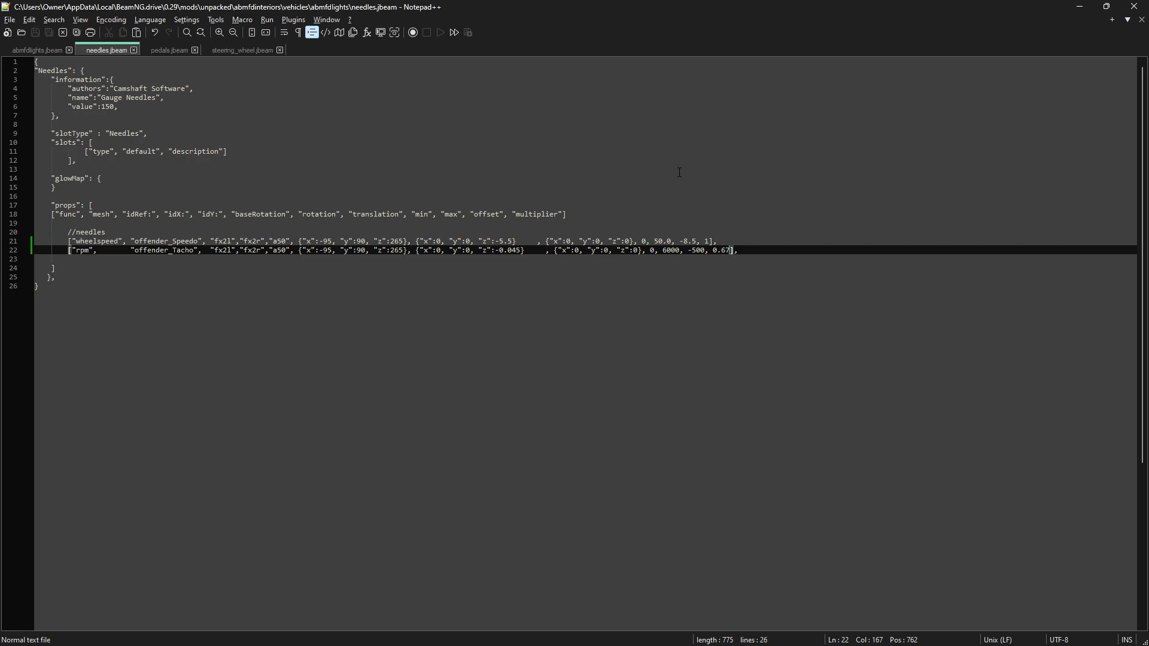
{"action": "key", "text": "alt+Tab"}
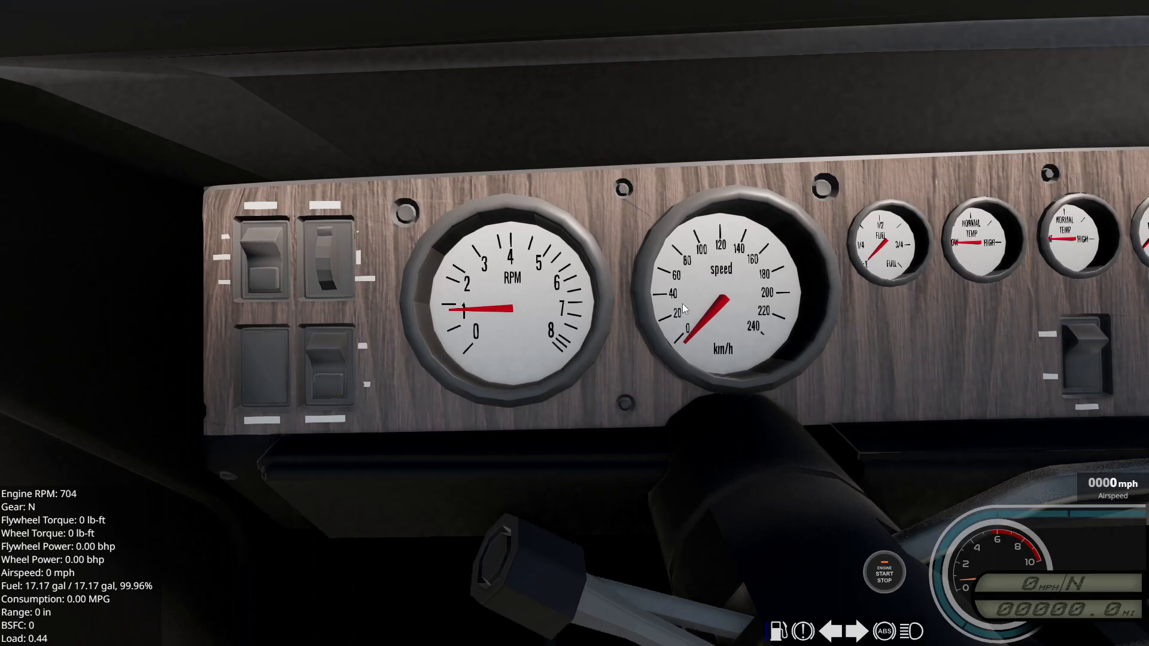
{"action": "key", "text": "ctrl+r"}
{"action": "key", "text": "Up"}
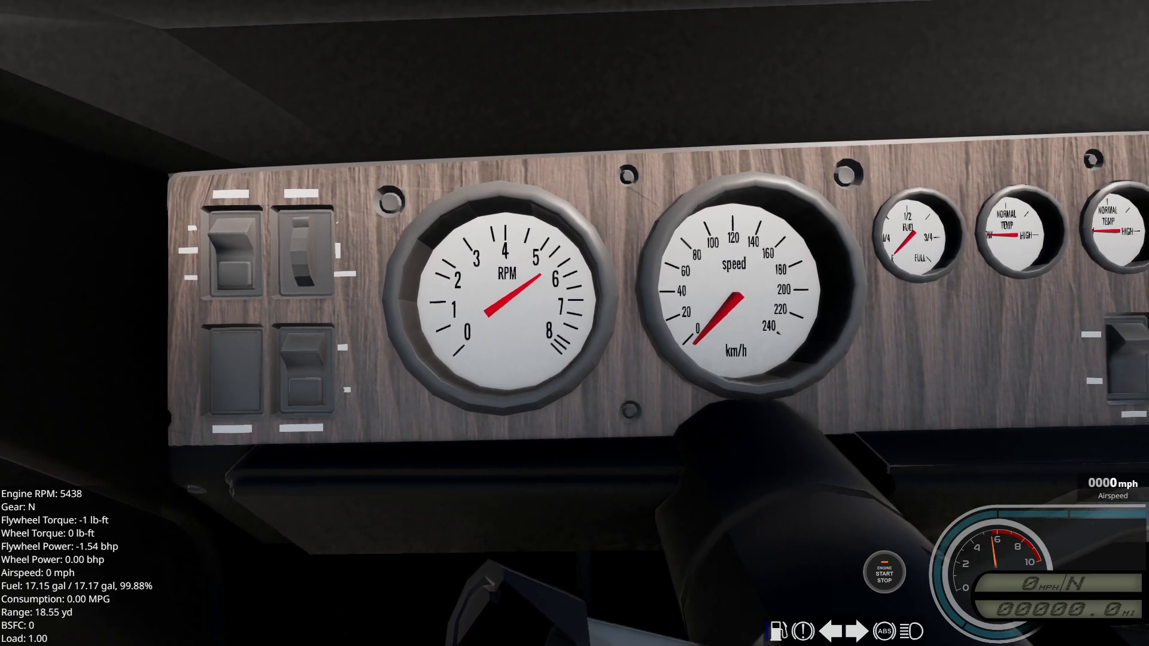
Step: Save needles.jbeam again, reload the vehicle in BeamNG.drive, and rev the engine to recheck the tachometer needle
{"action": "key", "text": "alt+Tab"}
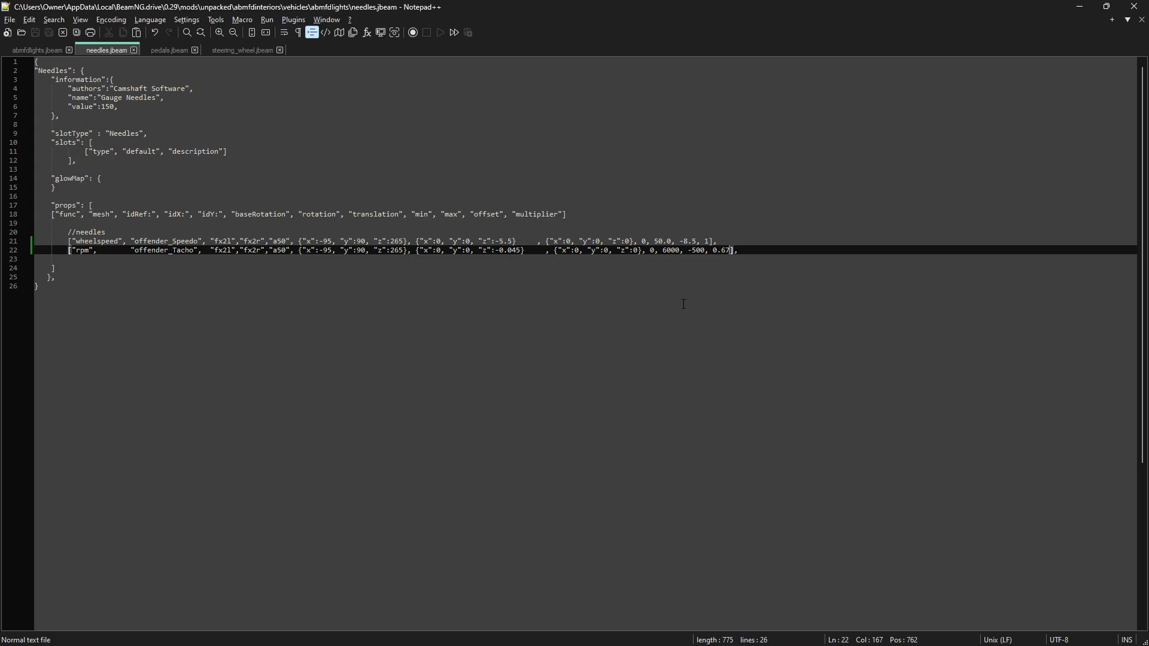
{"action": "key", "text": "ctrl+s"}
{"action": "key", "text": "alt+Tab"}
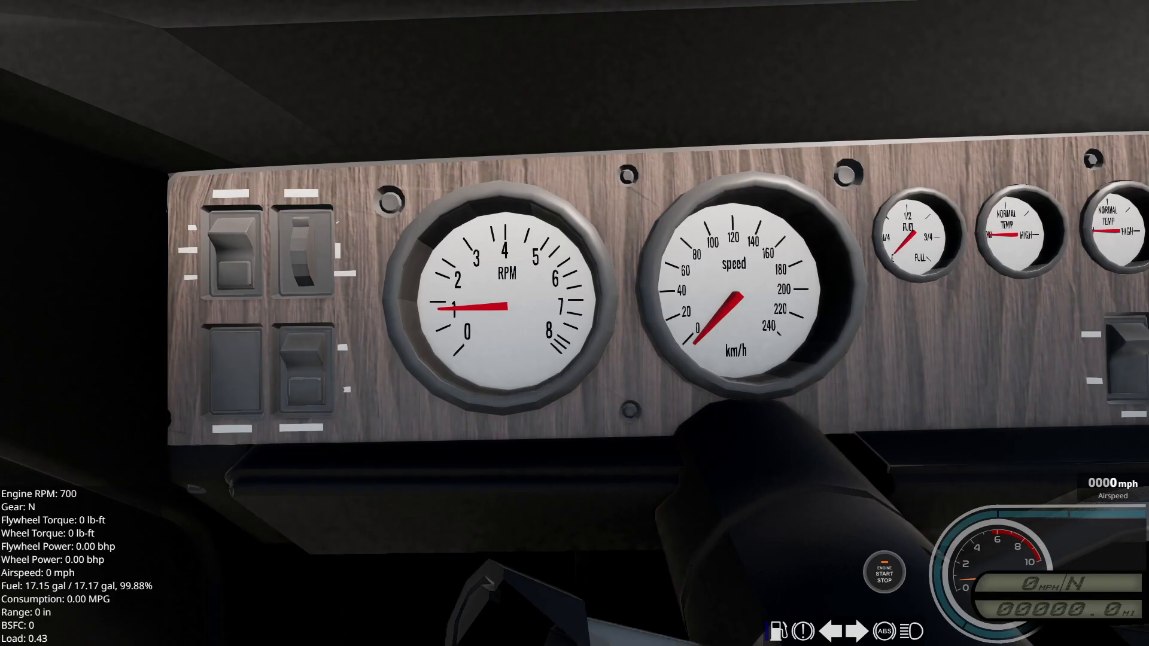
{"action": "key", "text": "alt+Tab"}
{"action": "key", "text": "alt+Tab"}
{"action": "key", "text": "ctrl+r"}
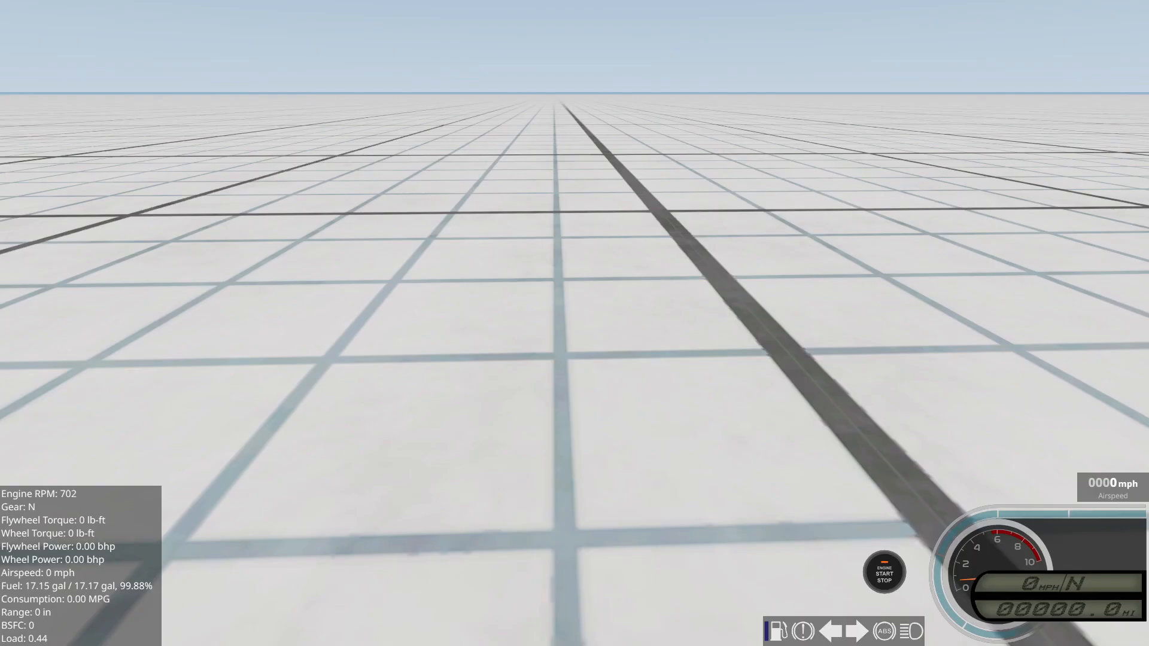
{"action": "key", "text": "Up"}
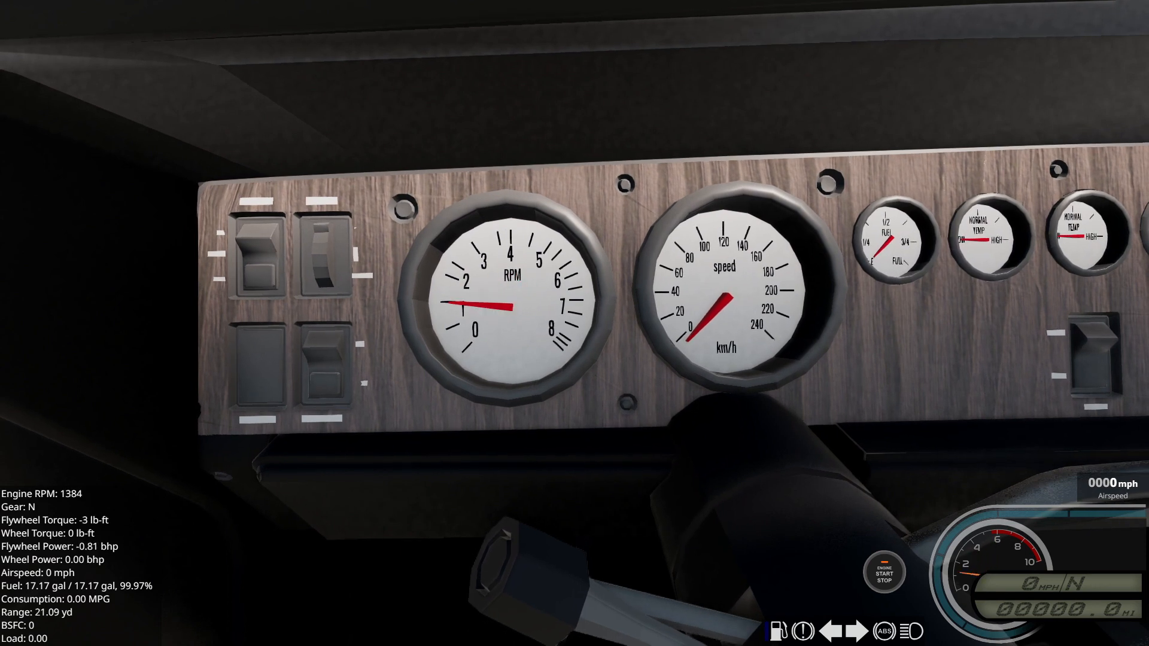
Step: Switch the ignition to accessories only, restart the engine, and rev it to compare the tachometer with the engine RPM readout
{"action": "key", "text": "i"}
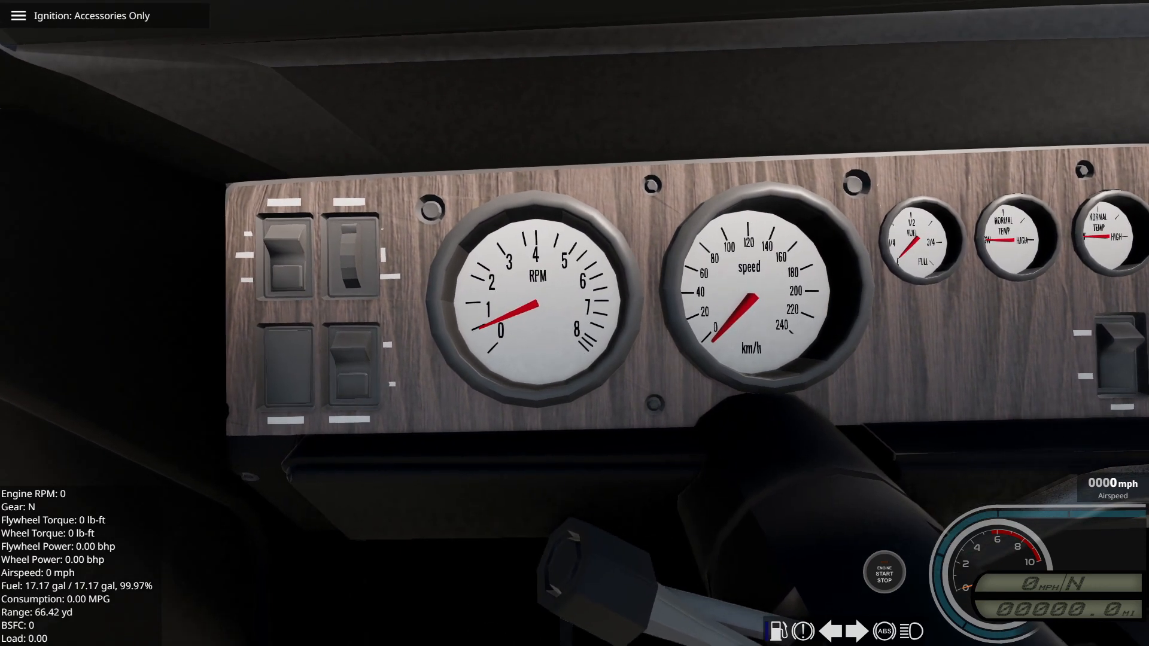
{"action": "key", "text": "i"}
{"action": "key", "text": "Up"}
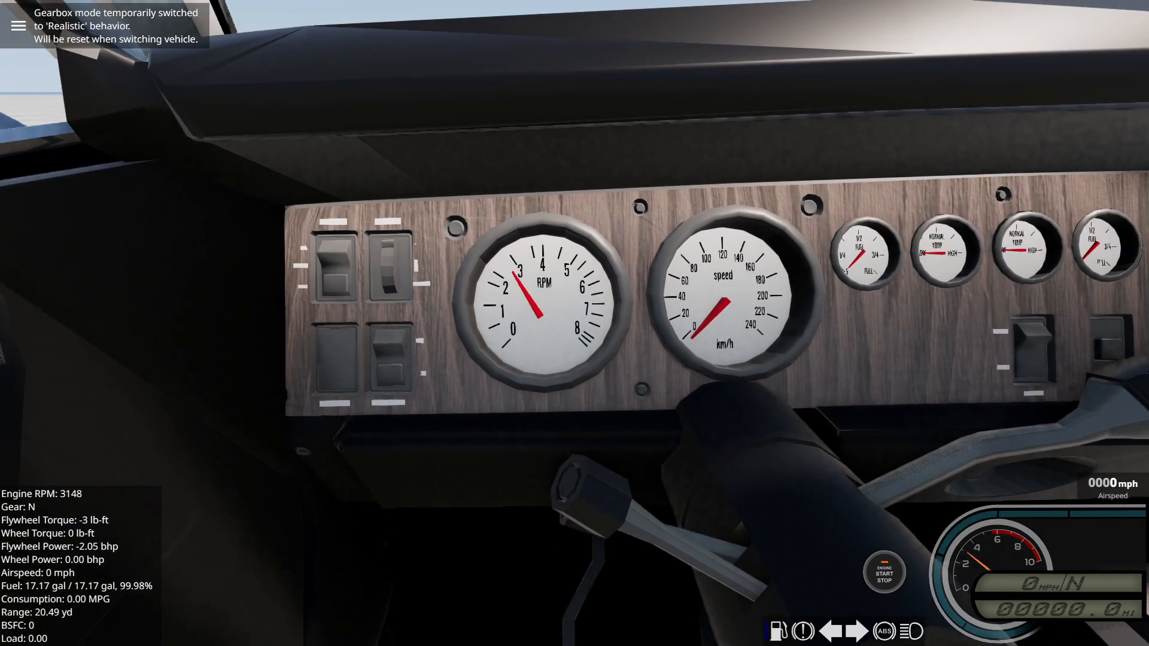
Step: Examine the tachometer needle close up with the engine switched off and after restarting it
{"action": "scroll", "coordinate": [945, 8], "scroll_direction": "up", "scroll_amount": 3}
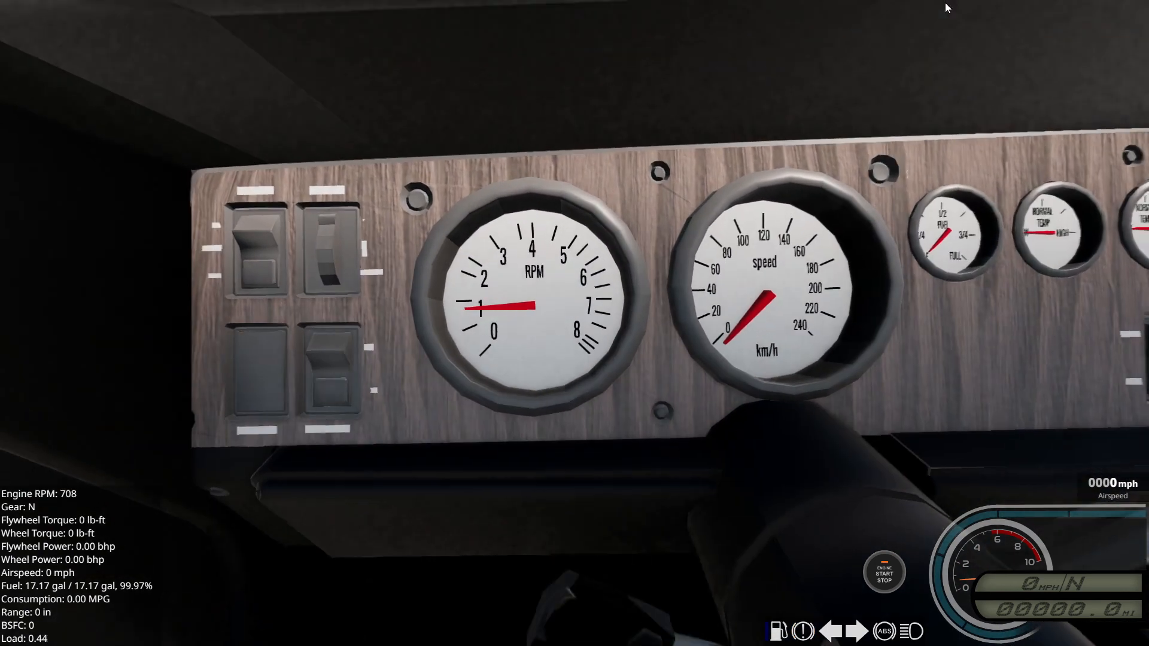
{"action": "scroll", "coordinate": [608, 86], "scroll_direction": "up", "scroll_amount": 2}
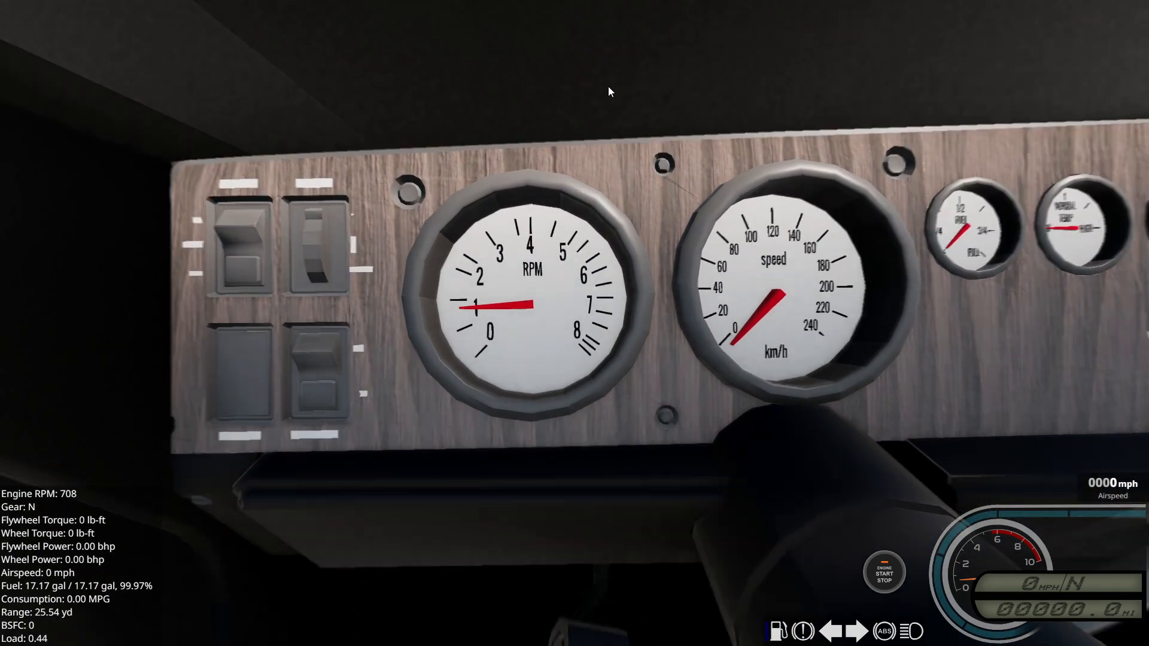
{"action": "right_click_drag", "start_coordinate": [608, 86], "coordinate": [602, 217]}
{"action": "key", "text": "v"}
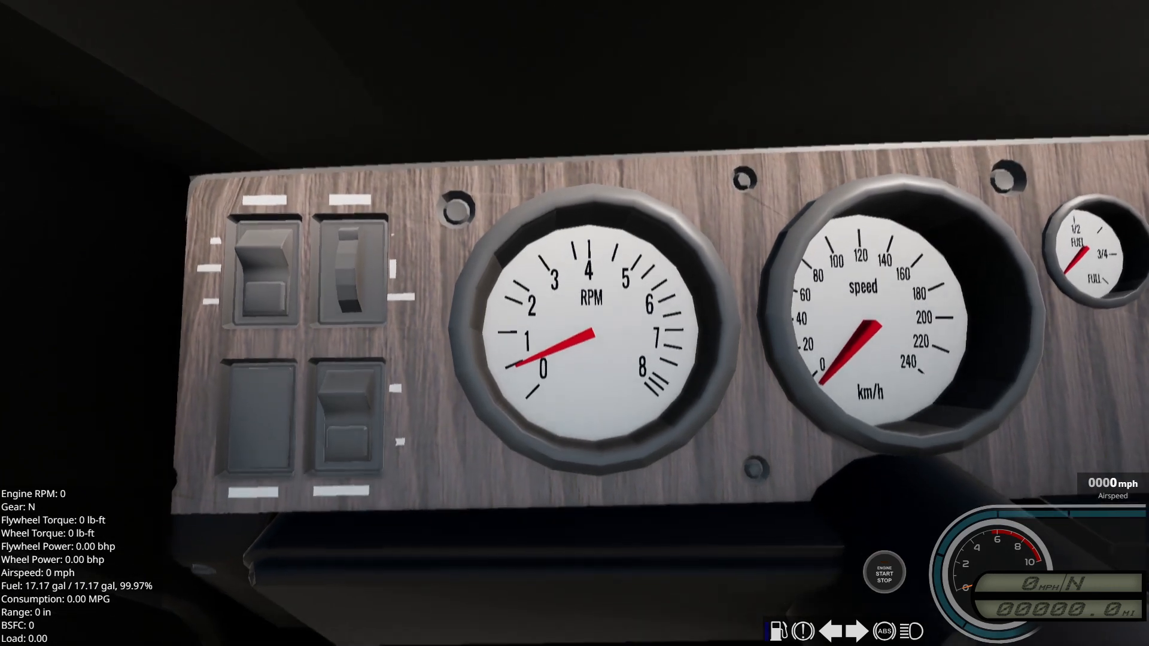
{"action": "key", "text": "v"}
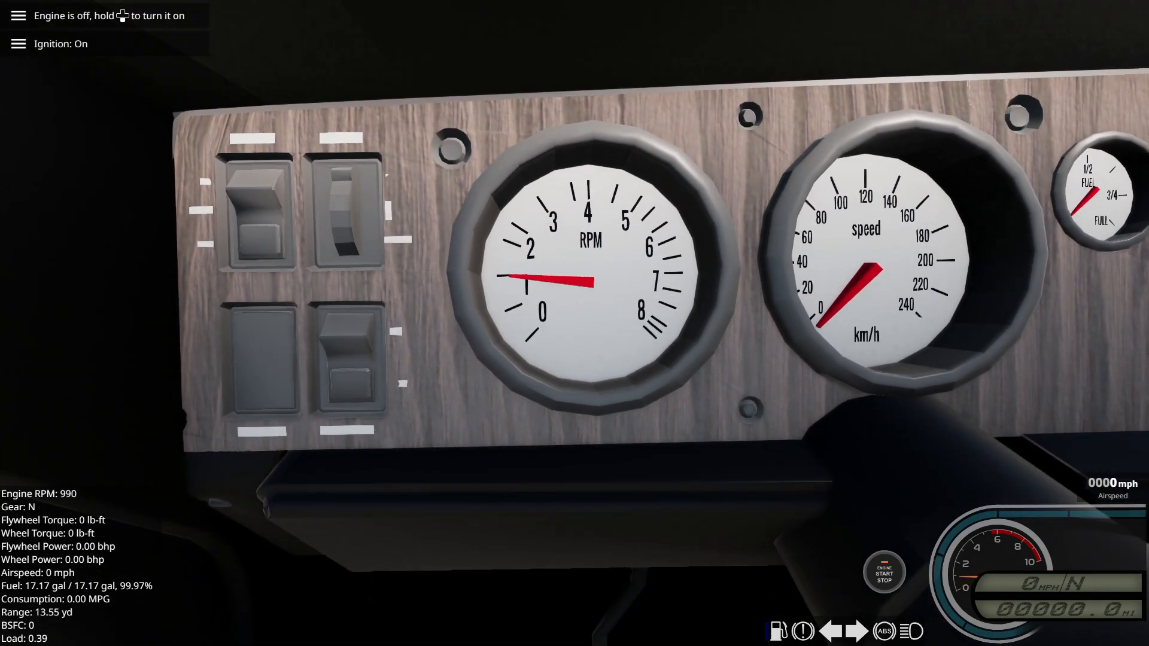
Step: Examine the speedometer needle's resting position against the 0 km/h mark up close in the car interior
{"action": "key", "text": "q"}
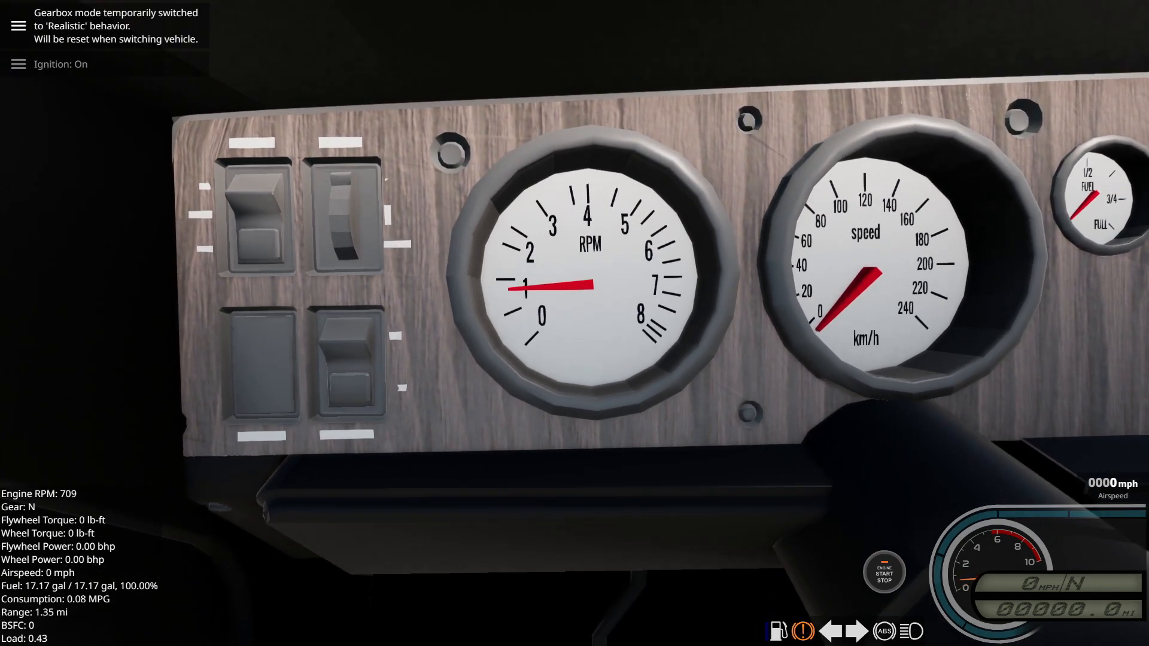
{"action": "key", "text": "s"}
{"action": "key", "text": "d"}
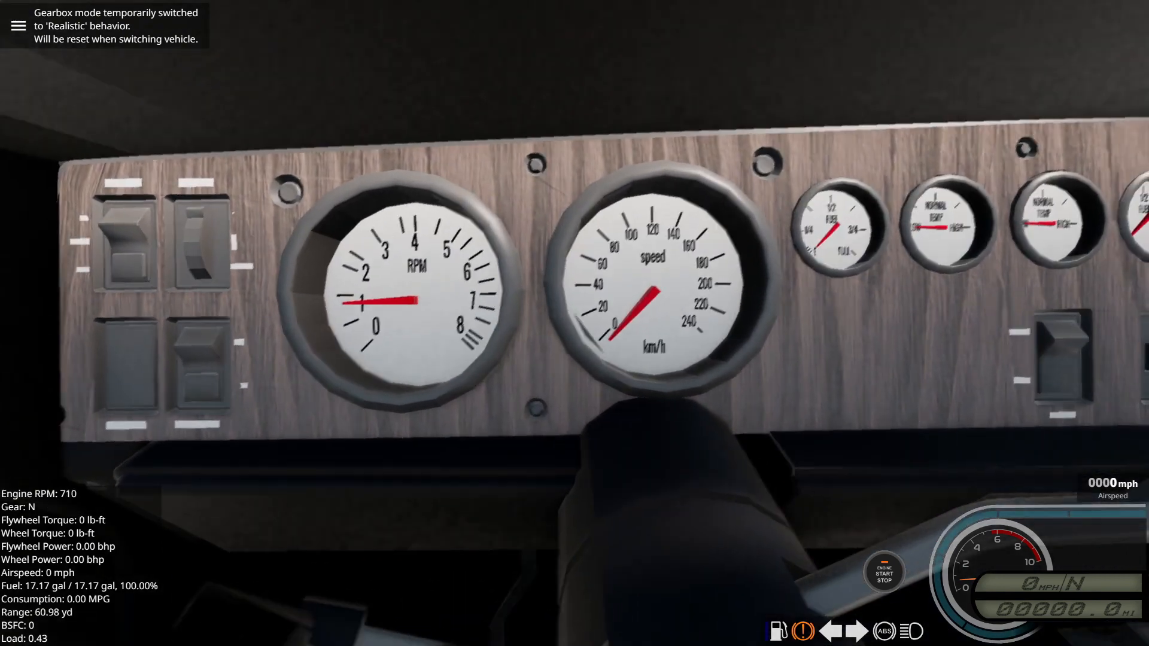
{"action": "key", "text": "w"}
{"action": "key", "text": "w"}
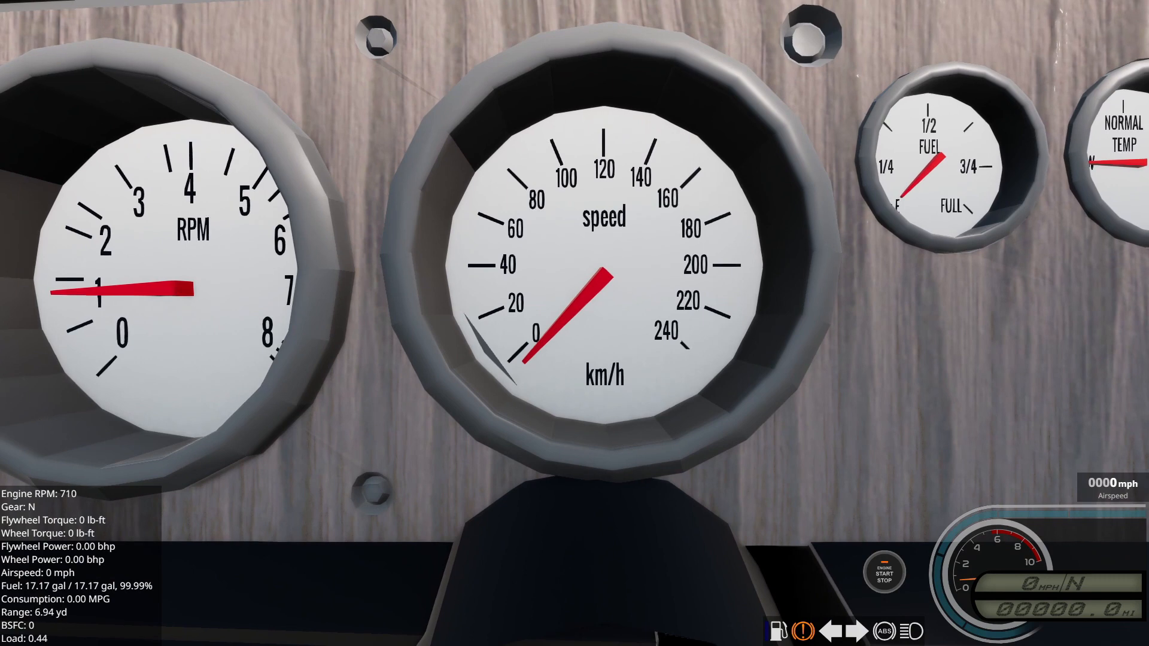
{"action": "key", "text": "a"}
{"action": "right_click_drag", "start_coordinate": [557, 356], "coordinate": [555, 353]}
{"action": "key", "text": "s"}
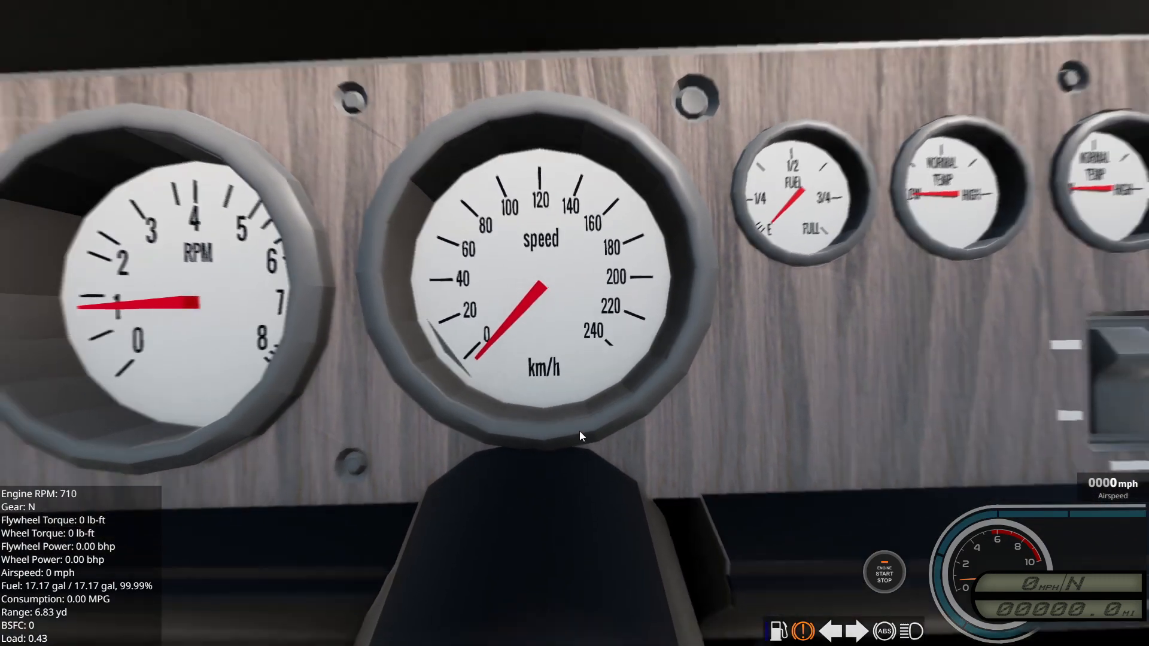
{"action": "key", "text": "s"}
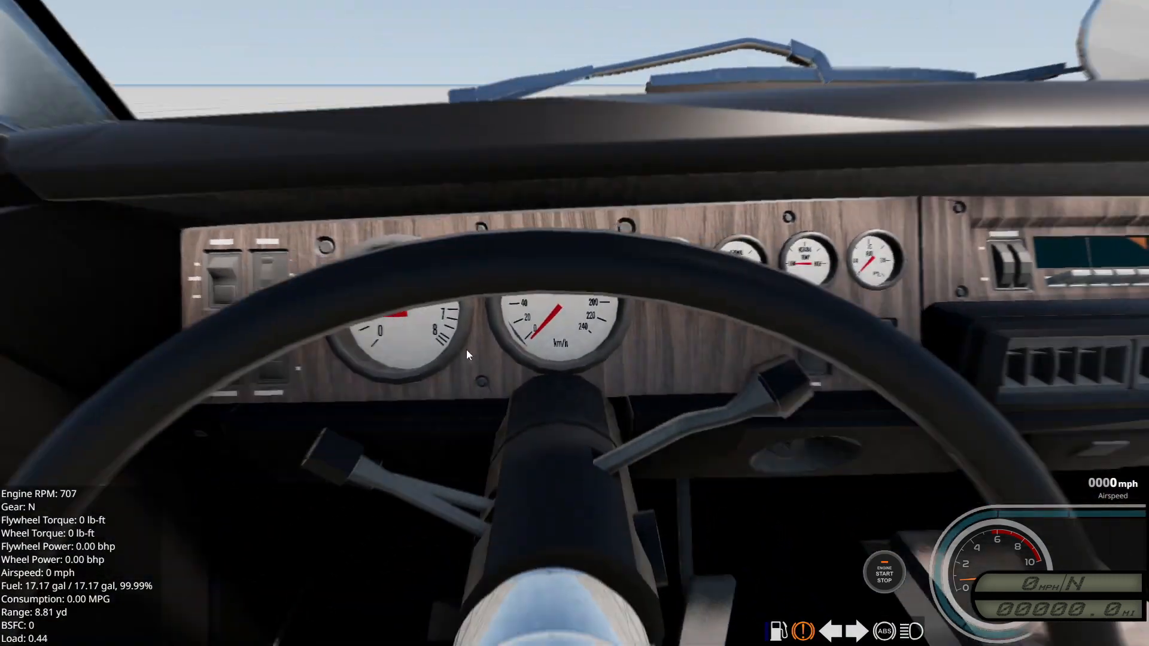
{"action": "key", "text": "e"}
{"action": "key", "text": "w"}
{"action": "key", "text": "w"}
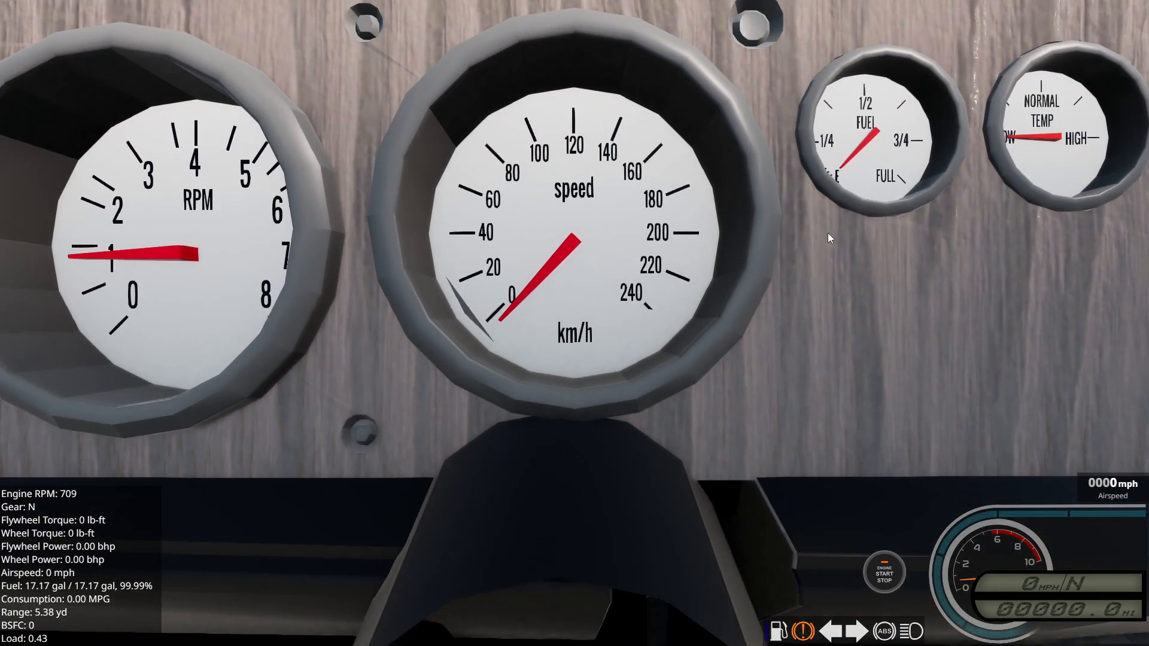
{"action": "key", "text": "w"}
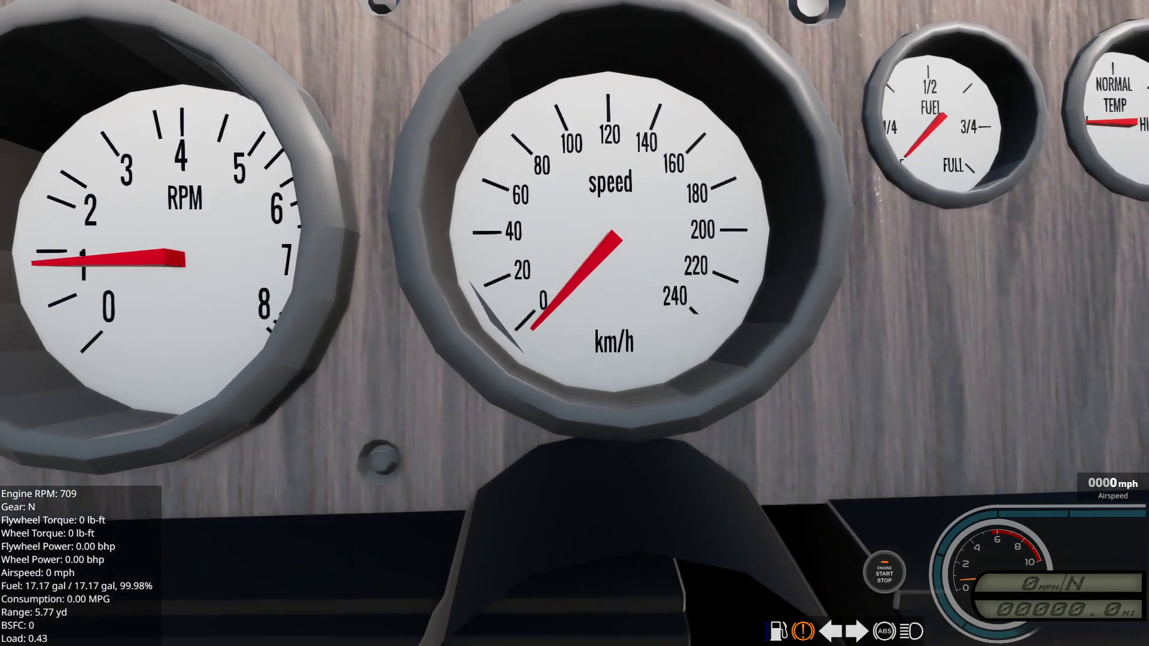
Step: Set offender_Speedo's offset to -8.4 in needles.jbeam in Notepad++, save, and reload the vehicle in BeamNG.drive
{"action": "key", "text": "alt+Tab"}
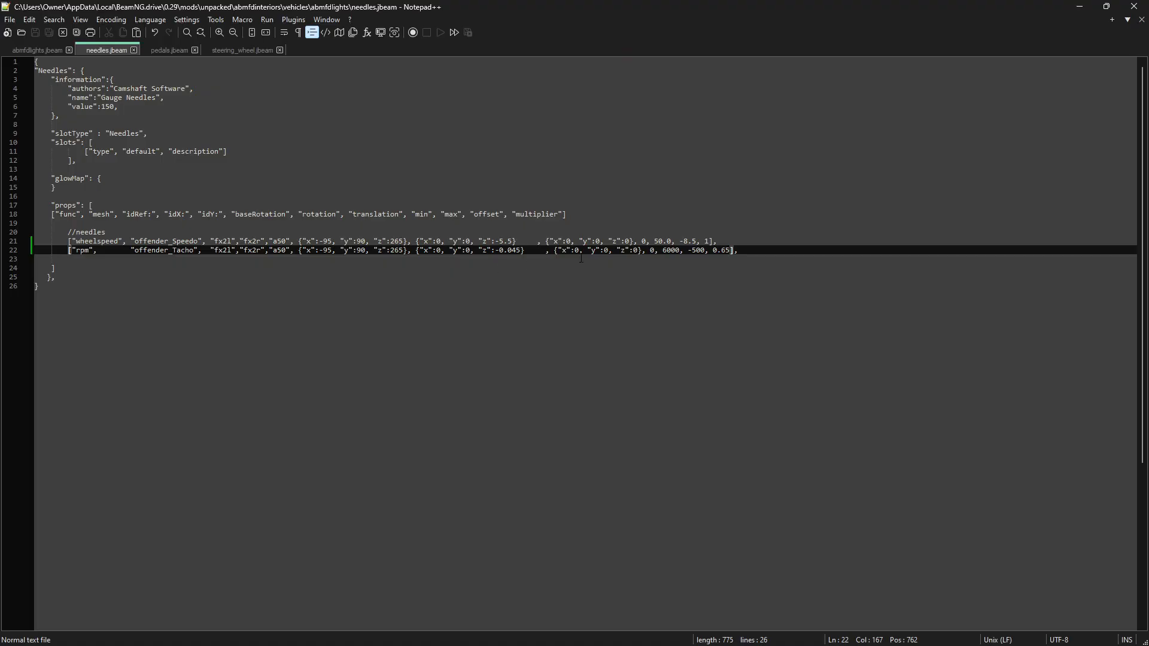
{"action": "left_click", "coordinate": [697, 241]}
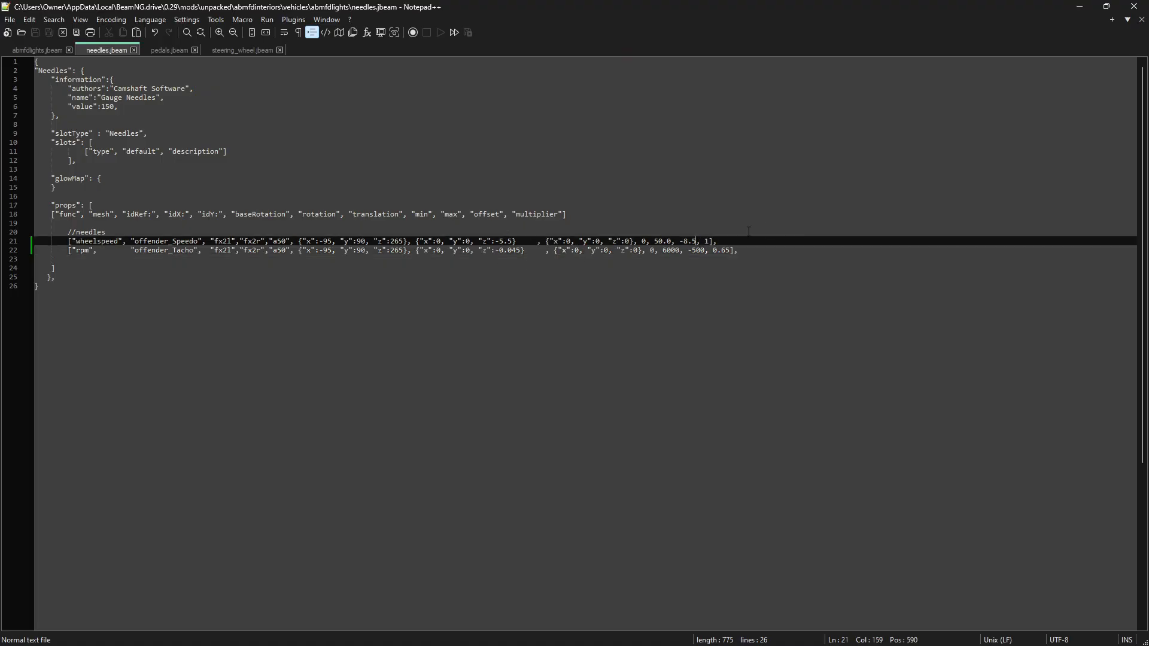
{"action": "key", "text": "BackSpace"}
{"action": "type", "text": "8"}
{"action": "key", "text": "ctrl+s"}
{"action": "key", "text": "alt+Tab"}
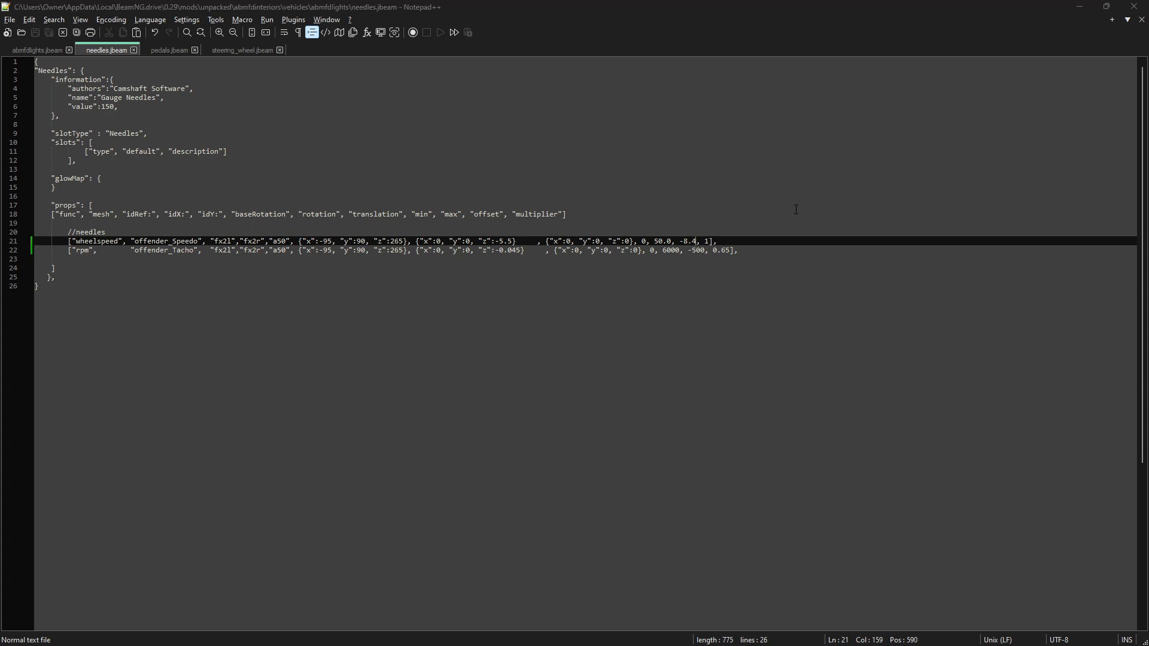
{"action": "key", "text": "w"}
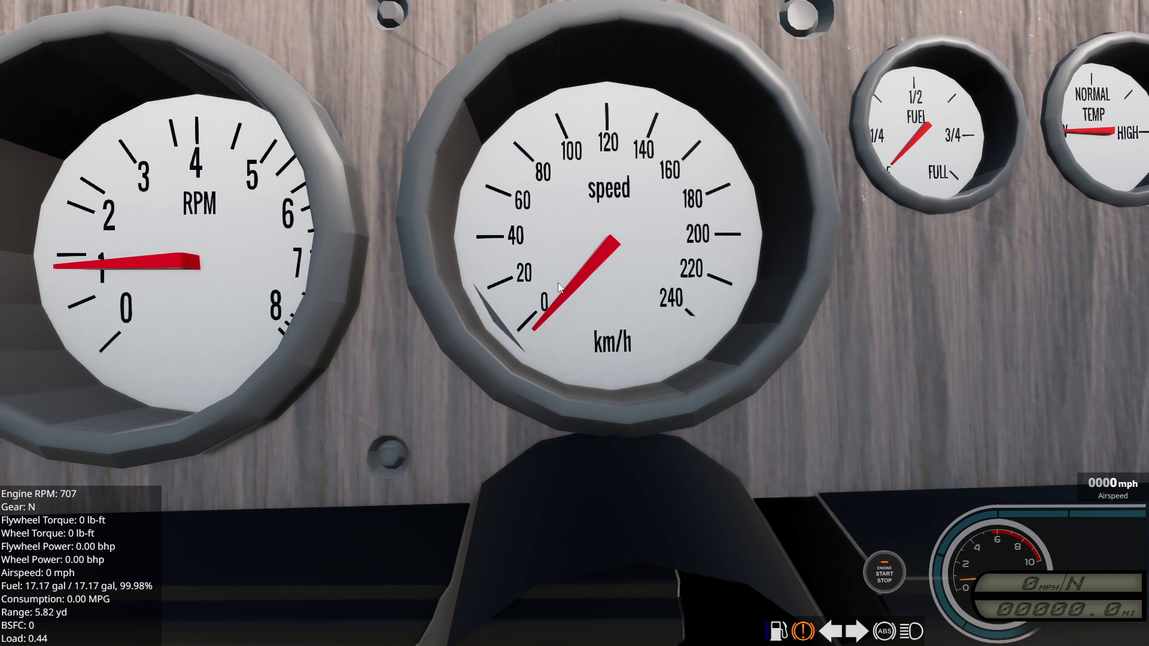
{"action": "key", "text": "ctrl+r"}
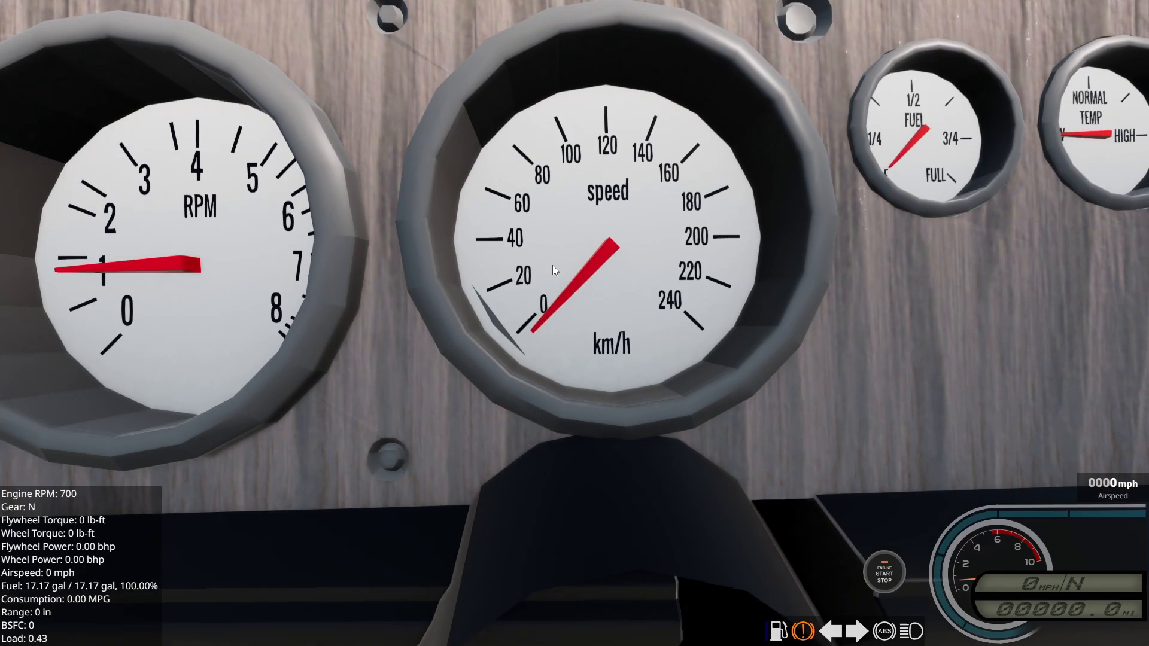
Step: Set offender_Speedo's offset to -8.0 in needles.jbeam, save, and reload the vehicle in BeamNG.drive
{"action": "key", "text": "alt+Tab"}
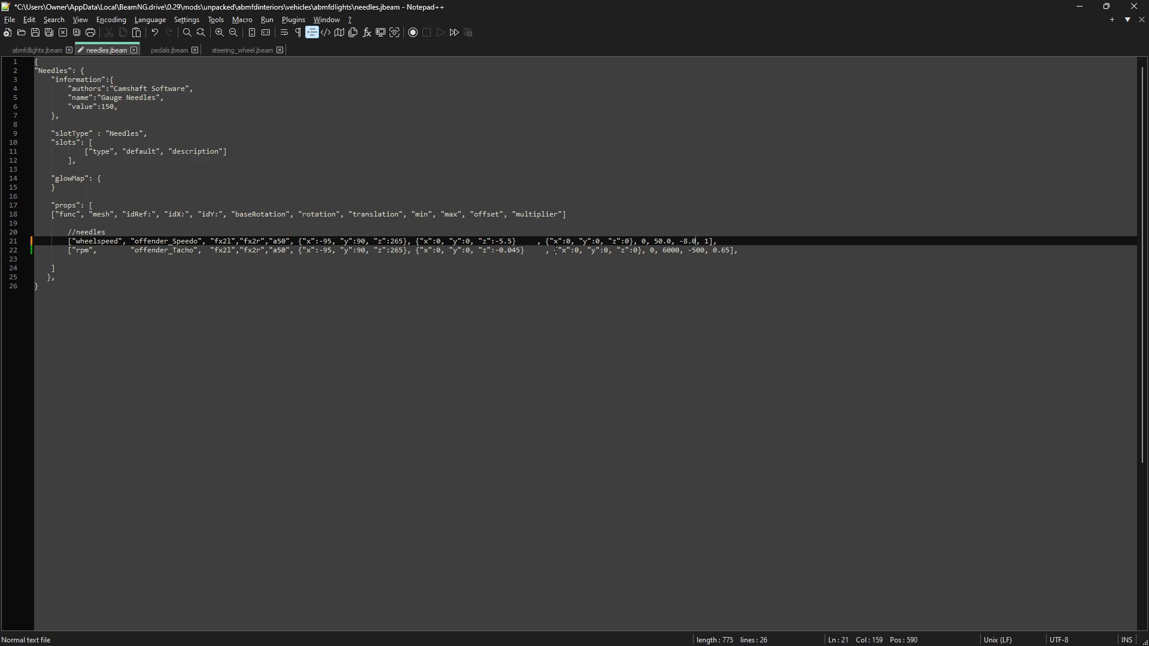
{"action": "key", "text": "ctrl+s"}
{"action": "key", "text": "alt+Tab"}
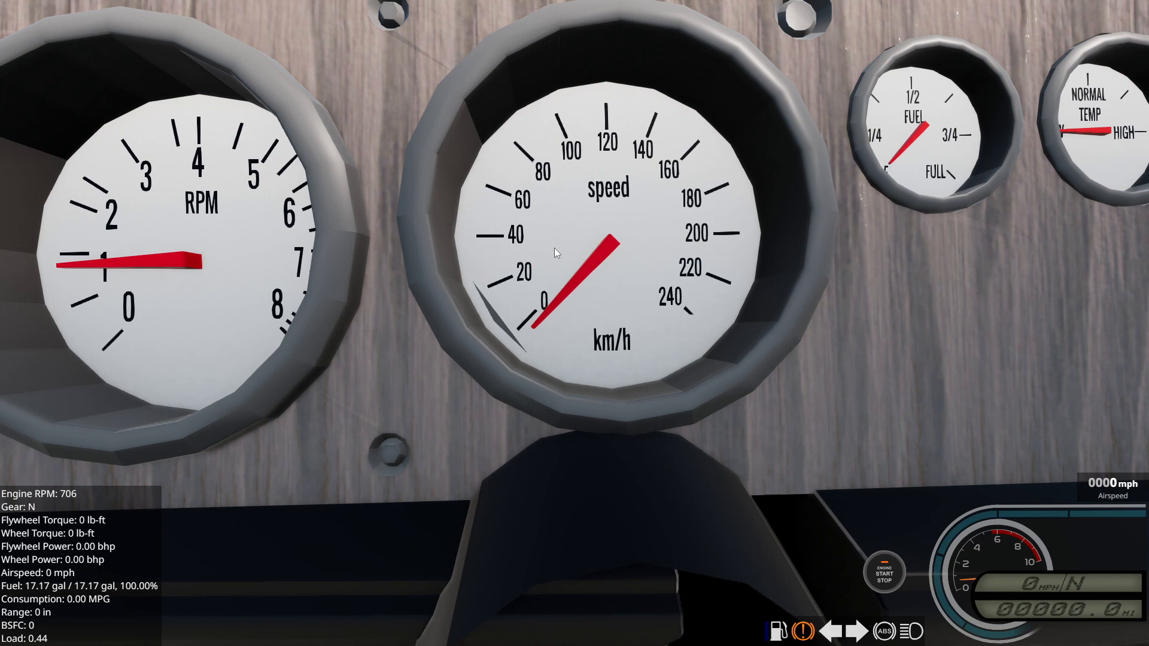
{"action": "key", "text": "ctrl+r"}
Step: Set offender_Speedo's offset to -7.5 in needles.jbeam, save, and reload the vehicle in BeamNG.drive to check the needle
{"action": "key", "text": "alt+Tab"}
{"action": "key", "text": "BackSpace"}
{"action": "key", "text": "BackSpace"}
{"action": "key", "text": "BackSpace"}
{"action": "type", "text": "7.5"}
{"action": "key", "text": "ctrl+s"}
{"action": "key", "text": "alt+Tab"}
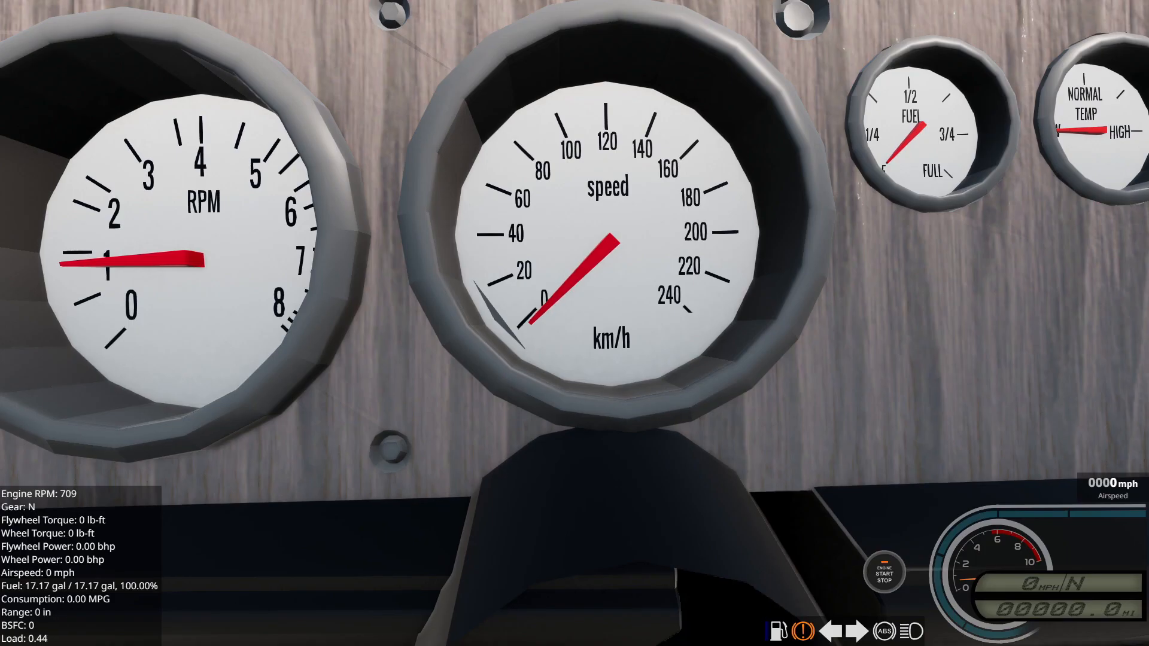
{"action": "key", "text": "ctrl+r"}
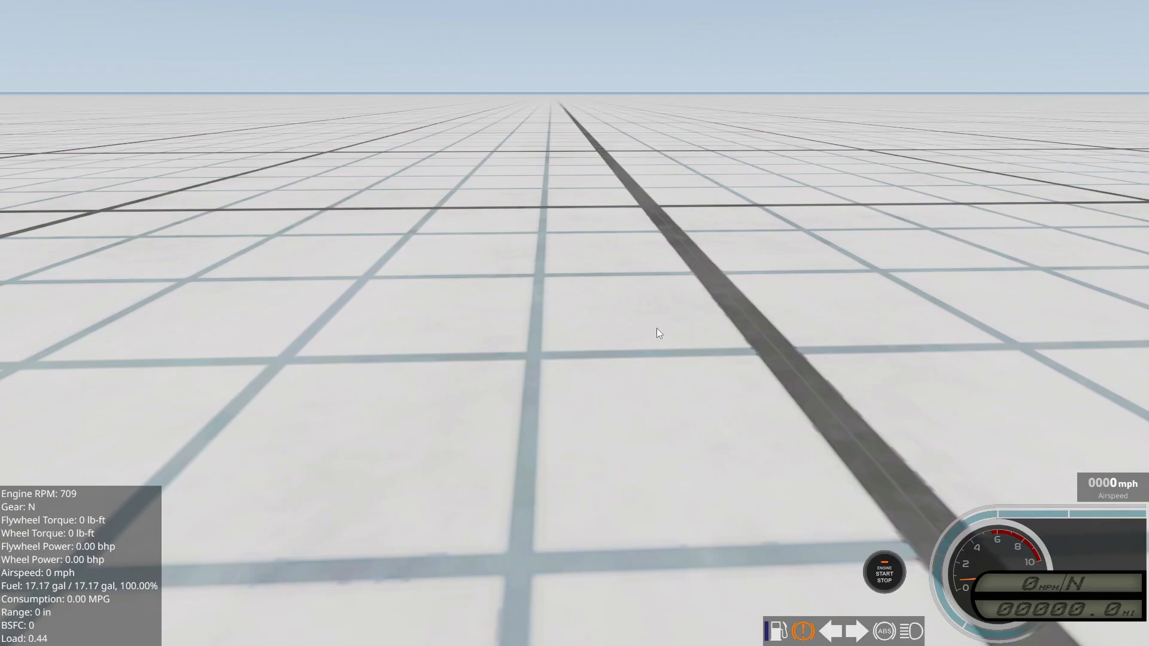
{"action": "scroll", "coordinate": [656, 328], "scroll_direction": "down", "scroll_amount": 3}
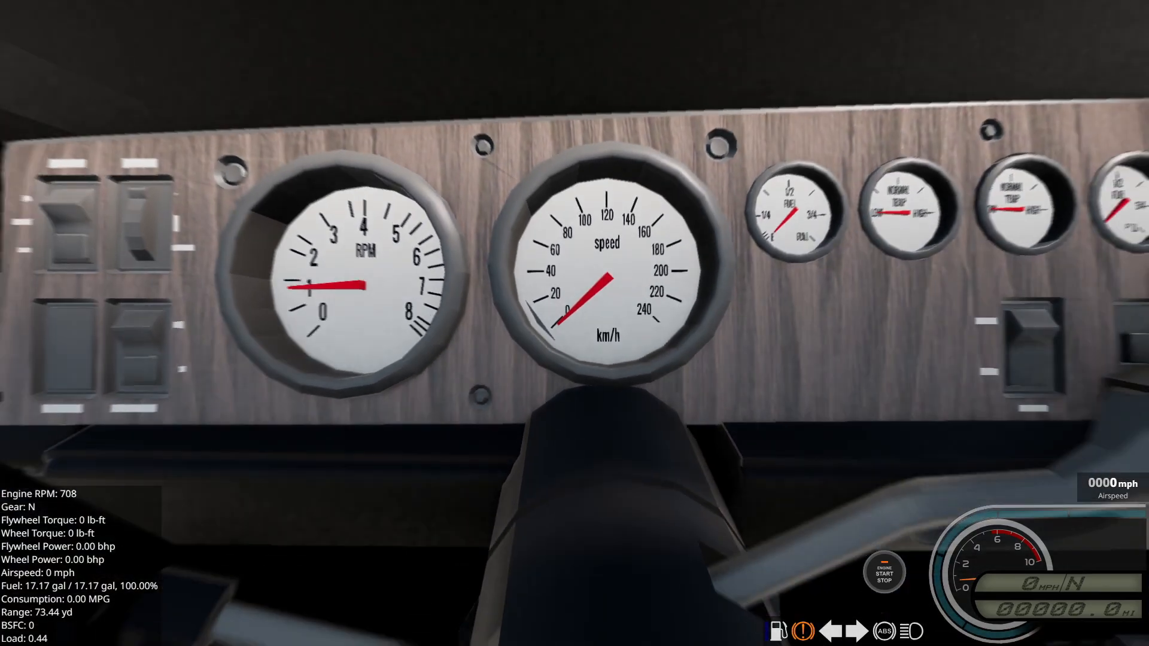
{"action": "scroll", "coordinate": [655, 328], "scroll_direction": "up", "scroll_amount": 3}
Step: Re-enter the last digit of offender_Speedo's offset as 5 in needles.jbeam, save, and reload the vehicle in BeamNG.drive
{"action": "key", "text": "alt+Tab"}
{"action": "key", "text": "BackSpace"}
{"action": "type", "text": "5"}
{"action": "key", "text": "ctrl+s"}
{"action": "key", "text": "alt+Tab"}
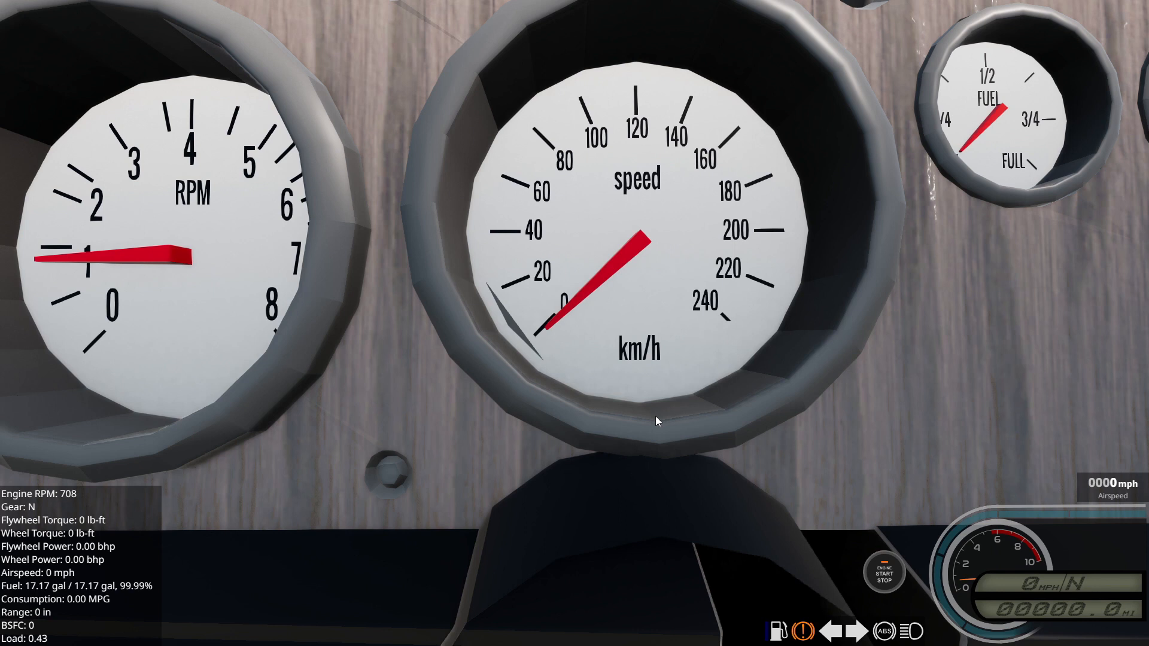
{"action": "key", "text": "ctrl+r"}
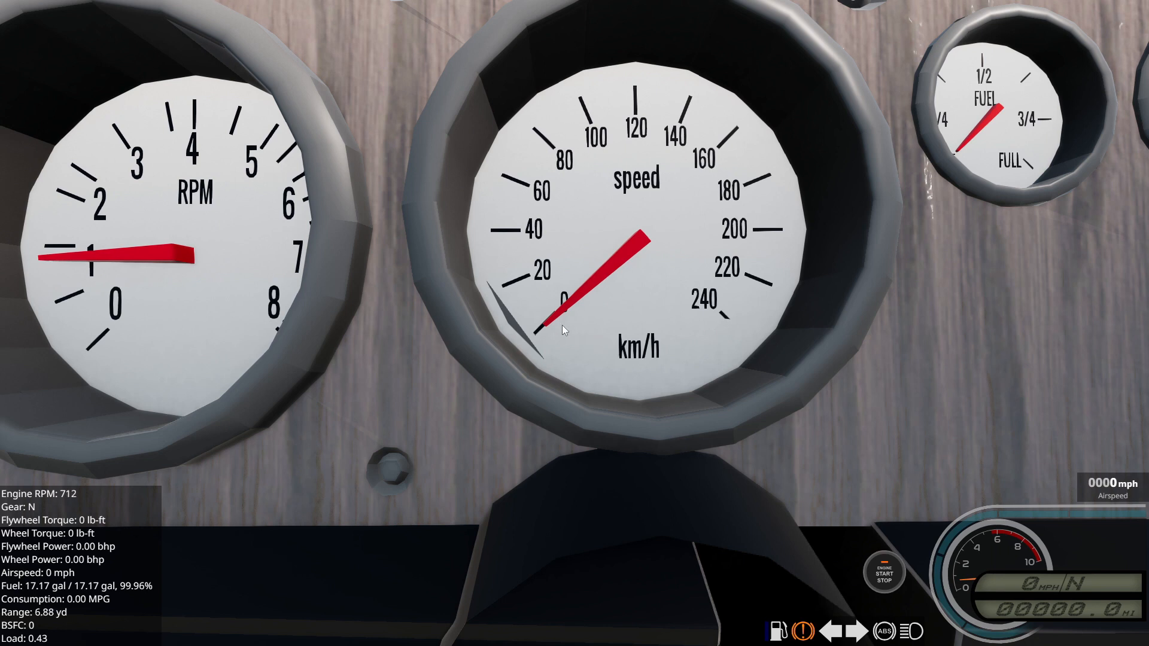
Step: Cycle the vehicle cameras to the Relative view and inspect the speedometer needle's alignment with the zero mark
{"action": "scroll", "coordinate": [590, 201], "scroll_direction": "down", "scroll_amount": 2}
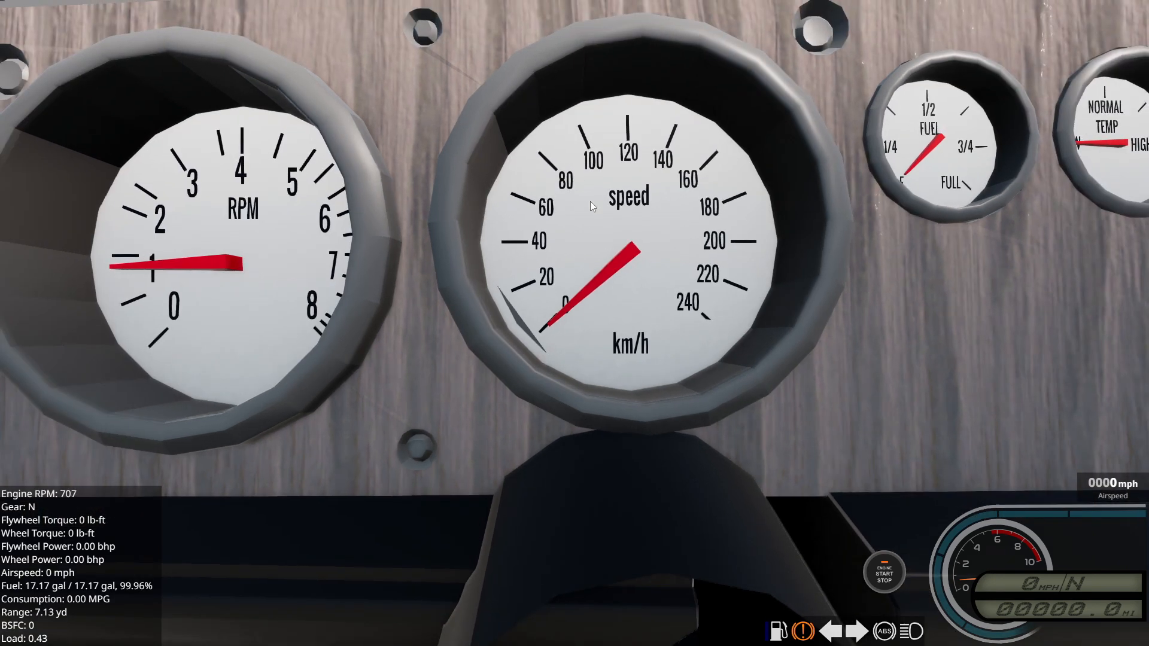
{"action": "right_click_drag", "start_coordinate": [590, 201], "coordinate": [540, 200]}
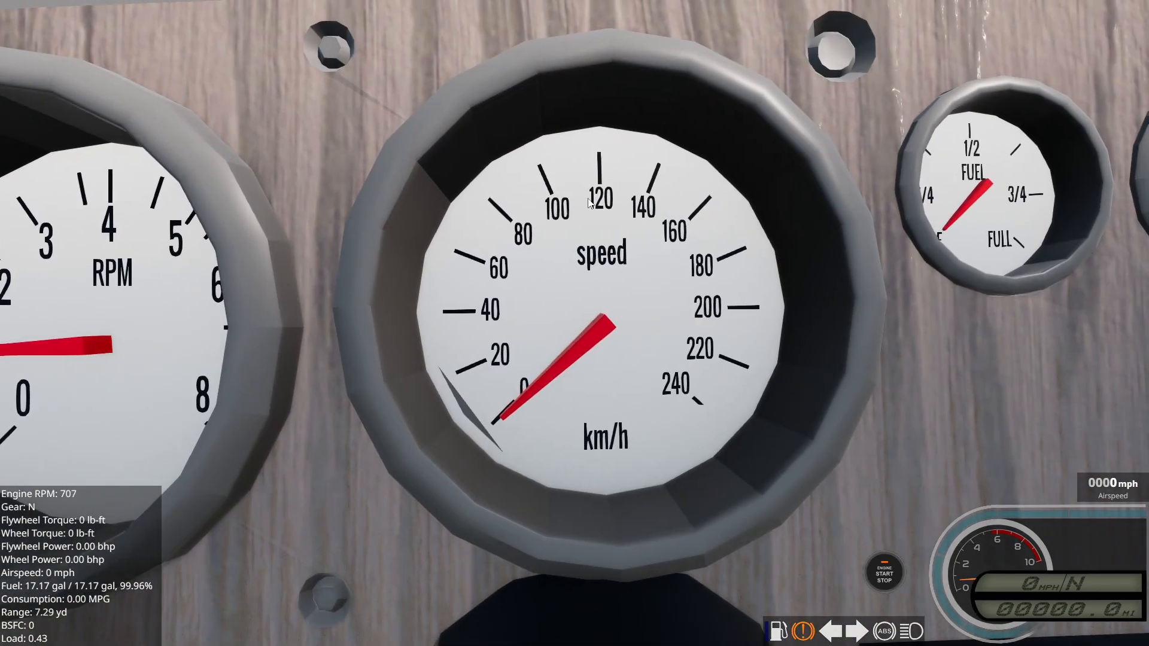
{"action": "key", "text": "c"}
{"action": "key", "text": "c"}
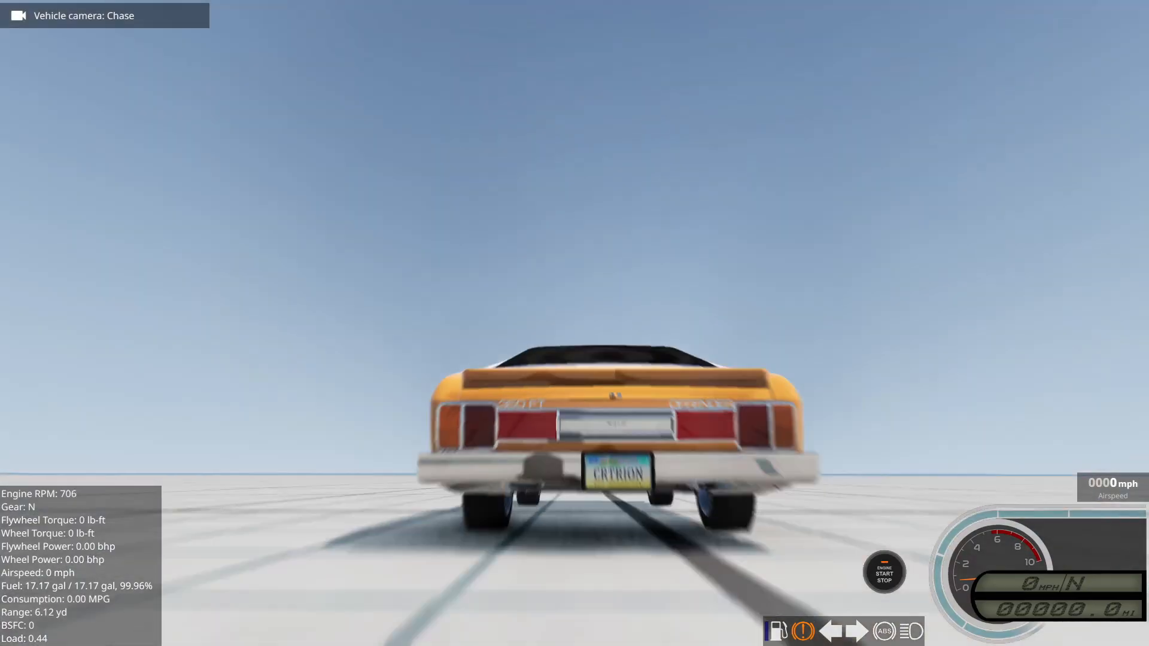
{"action": "key", "text": "c"}
{"action": "right_click_drag", "start_coordinate": [589, 208], "coordinate": [588, 189]}
{"action": "scroll", "coordinate": [589, 211], "scroll_direction": "up", "scroll_amount": 2}
{"action": "key", "text": "w"}
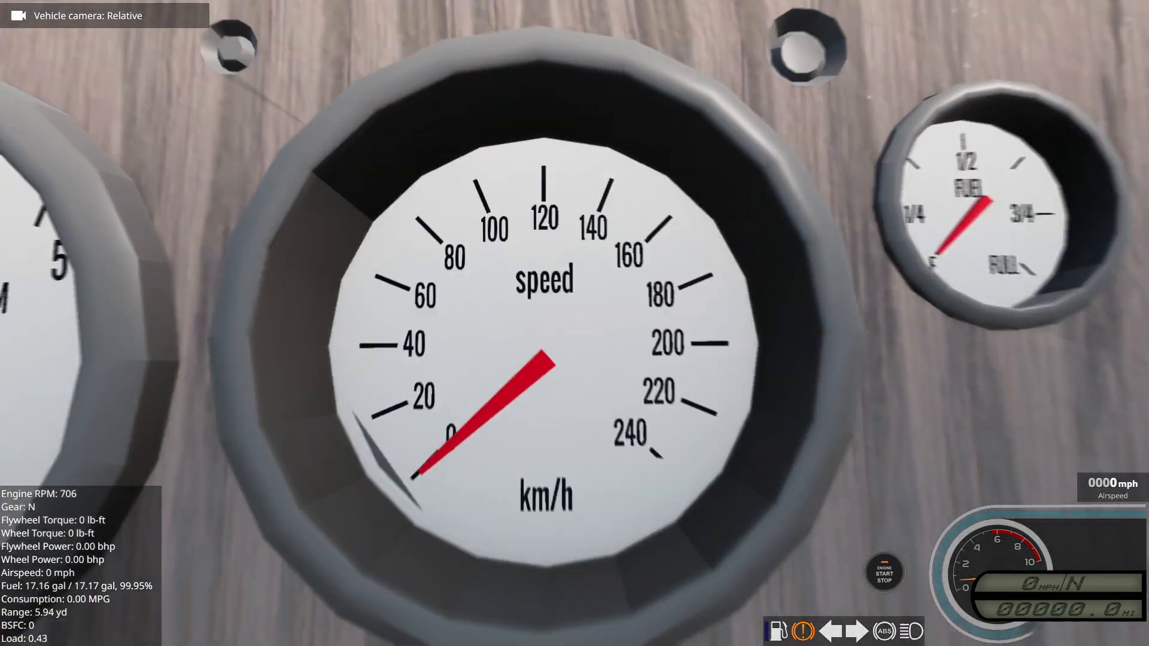
{"action": "key", "text": "w"}
{"action": "key", "text": "s"}
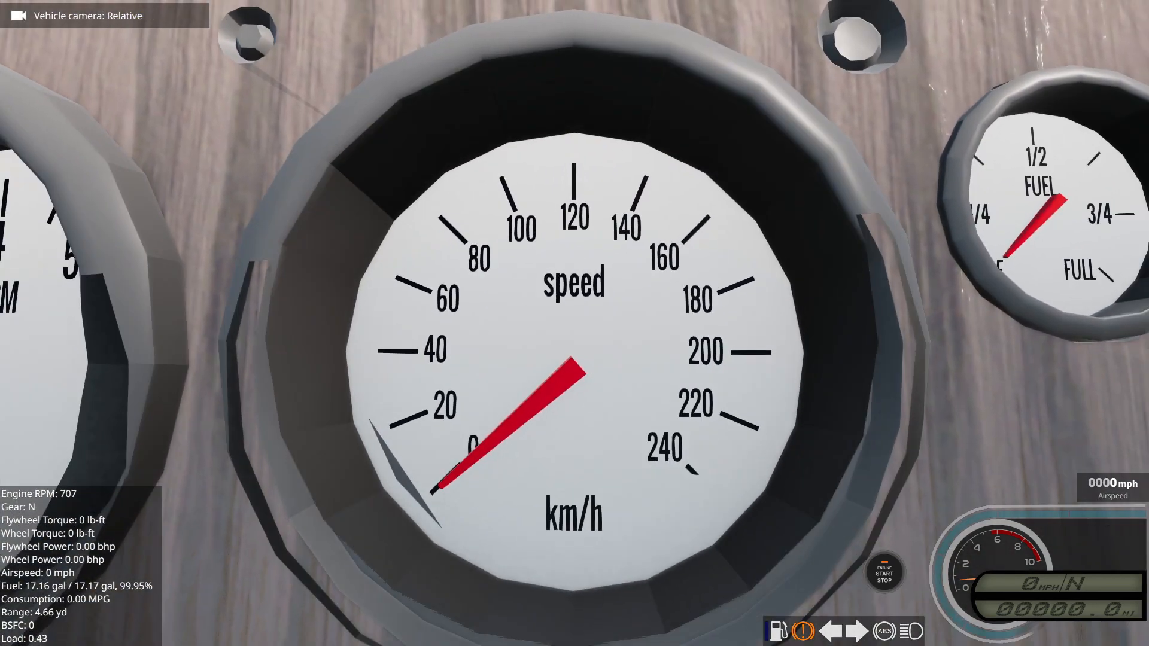
Step: Drive the car to about 60 mph to compare the km/h speedometer with the airspeed readout, and reset the vehicle
{"action": "key", "text": "s"}
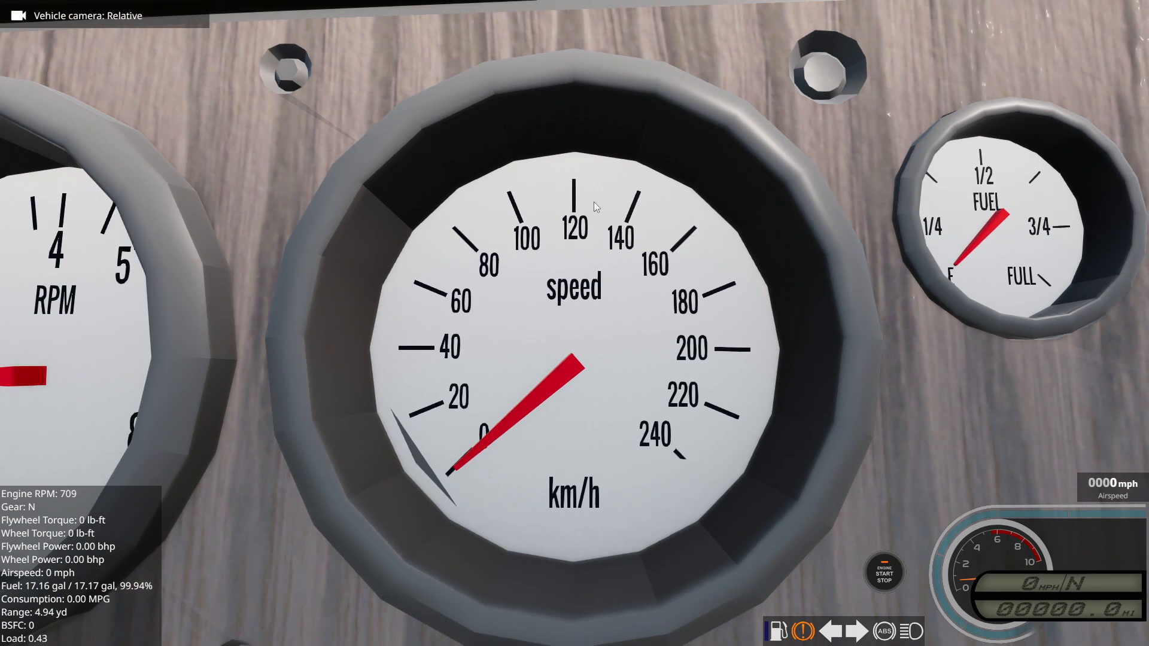
{"action": "key", "text": "a"}
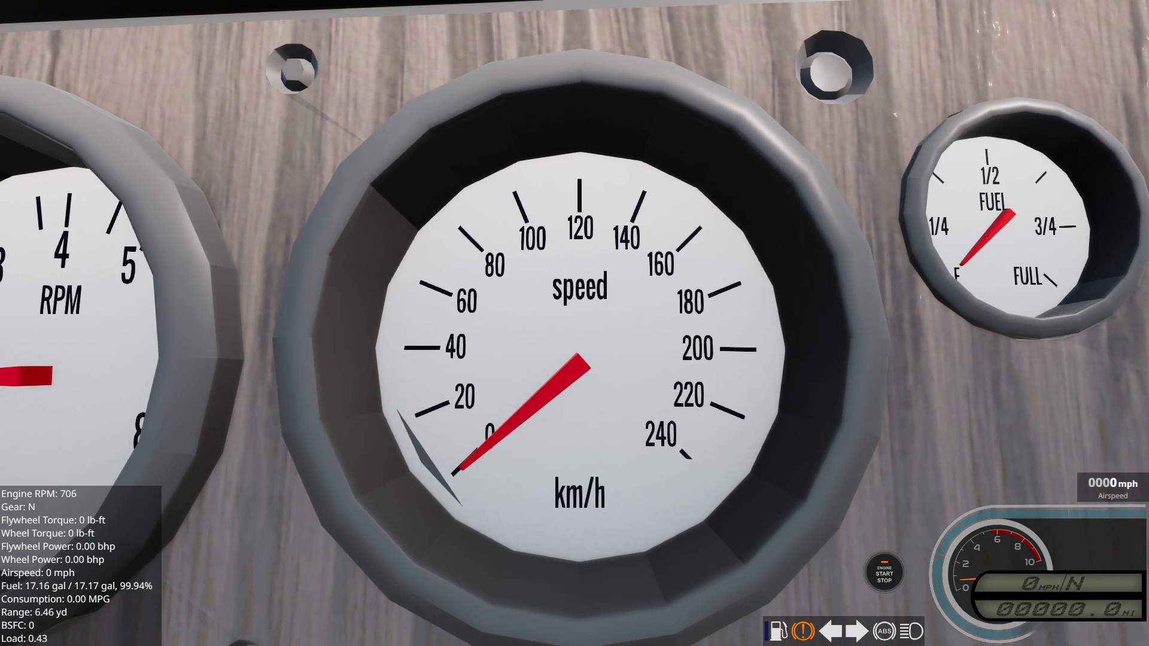
{"action": "key", "text": "s"}
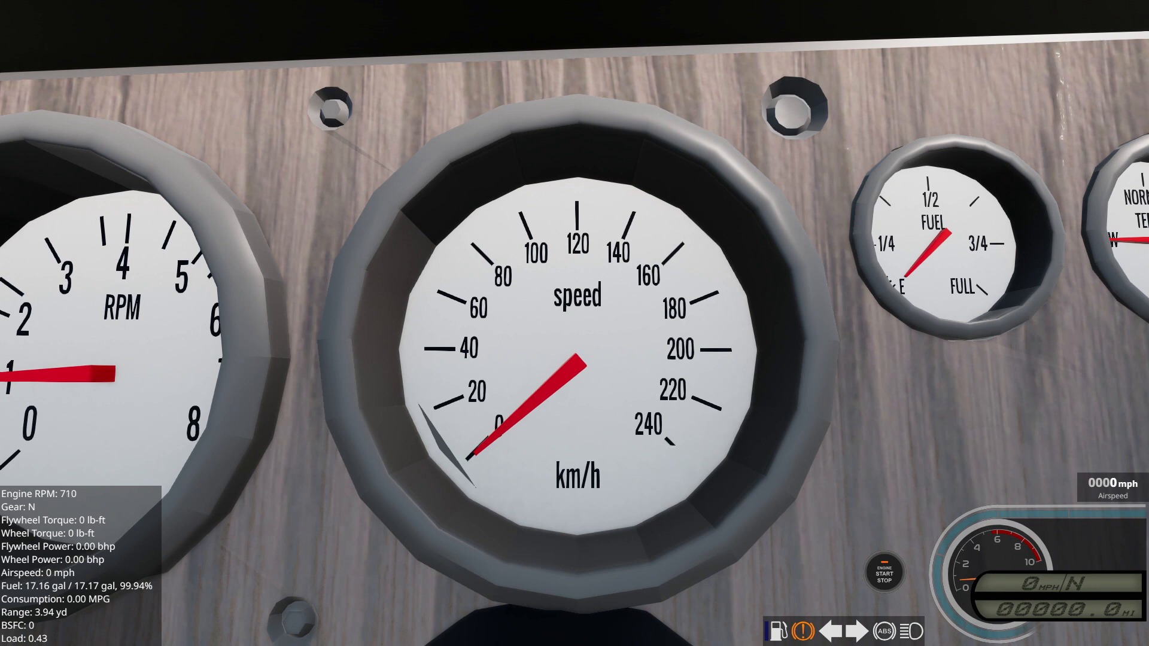
{"action": "key", "text": "w"}
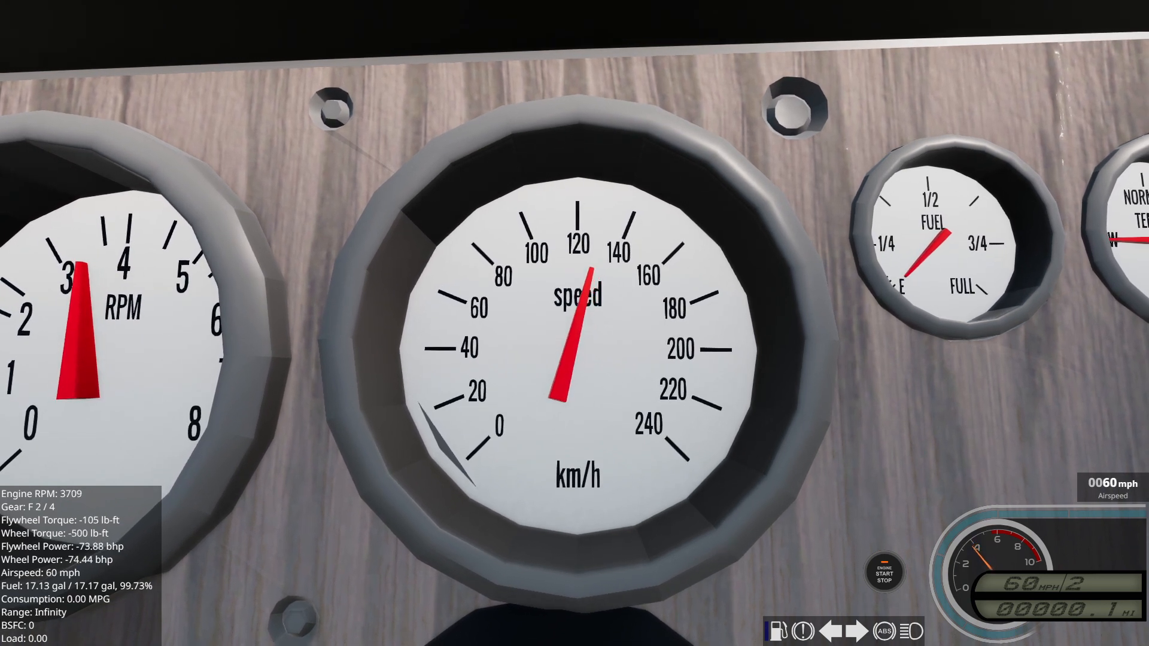
{"action": "key", "text": "r"}
Step: Lower offender_Speedo's multiplier in needles.jbeam in Notepad++ and save the file
{"action": "key", "text": "alt+Tab"}
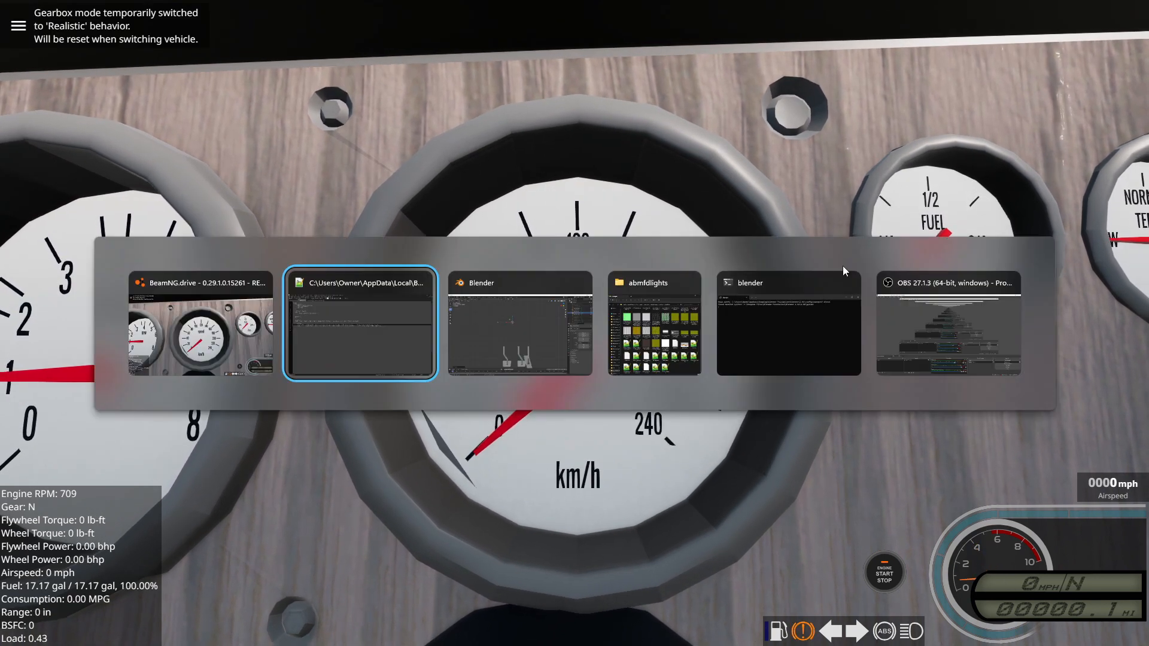
{"action": "left_click", "coordinate": [376, 325]}
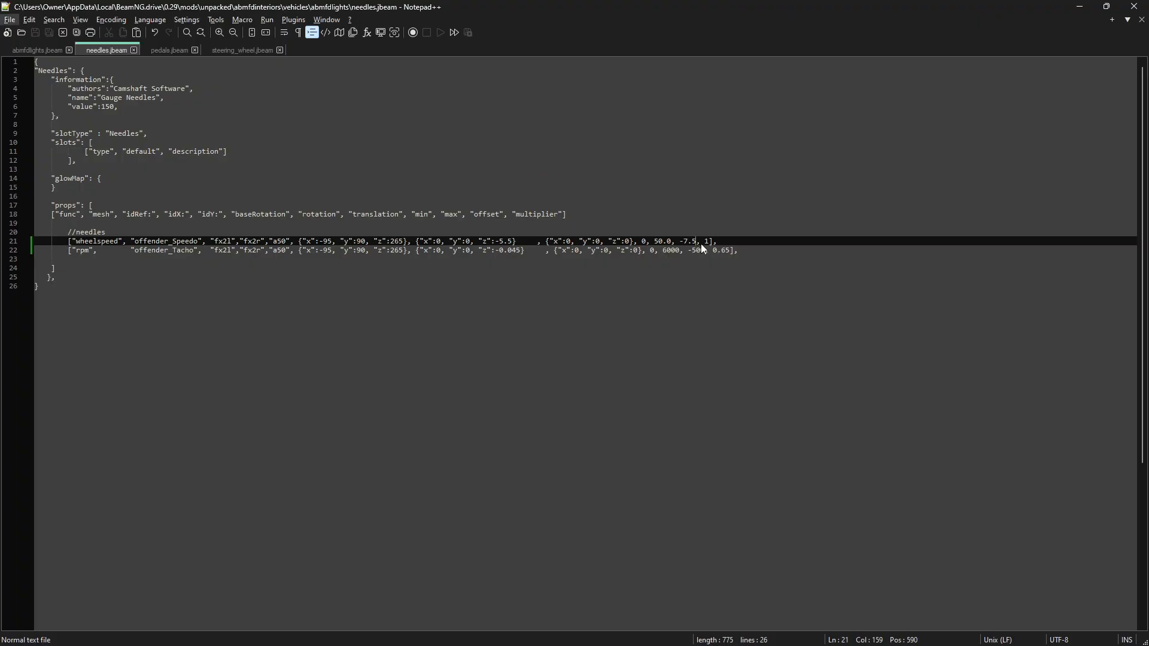
{"action": "key", "text": "Right"}
{"action": "key", "text": "Right"}
{"action": "key", "text": "Right"}
{"action": "key", "text": "BackSpace"}
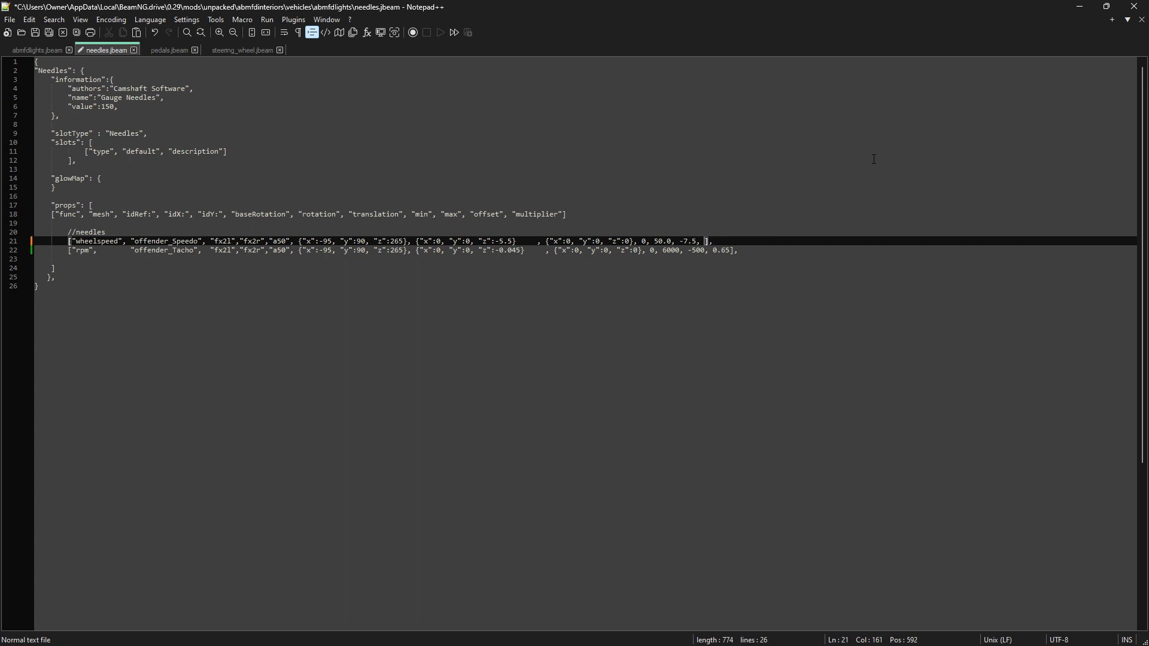
{"action": "type", "text": "7"}
{"action": "key", "text": "ctrl+s"}
{"action": "key", "text": "alt+Tab"}
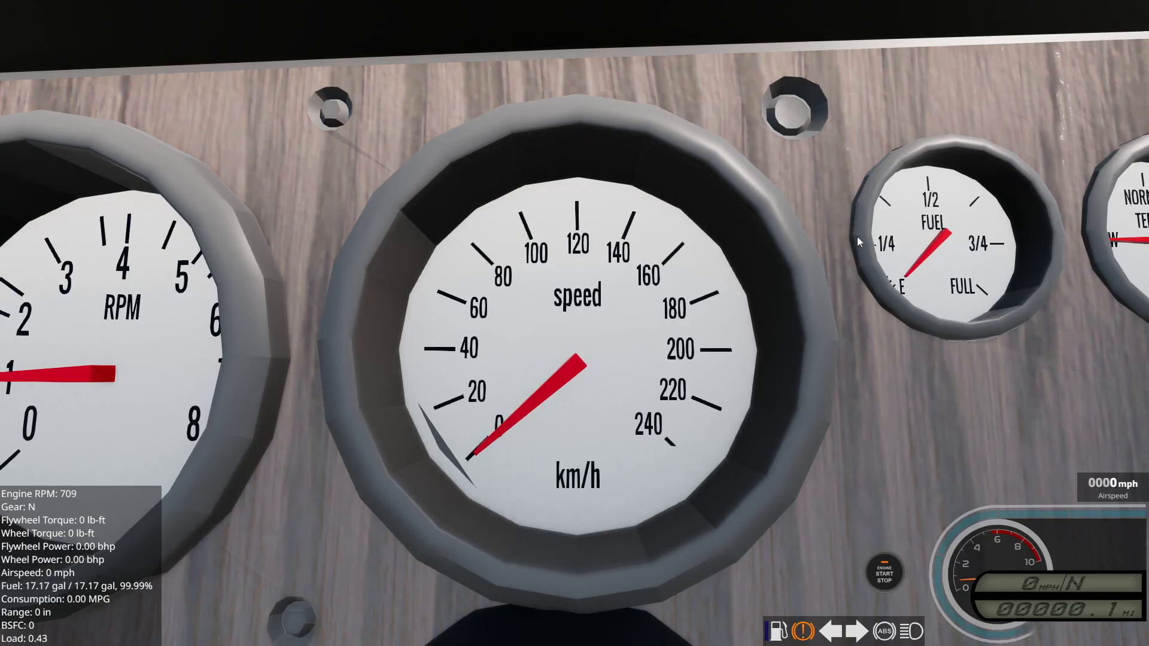
Step: Reload the vehicle in BeamNG.drive and drive to about 58 mph to recheck the speedometer against the airspeed readout
{"action": "key", "text": "ctrl+r"}
{"action": "key", "text": "Up"}
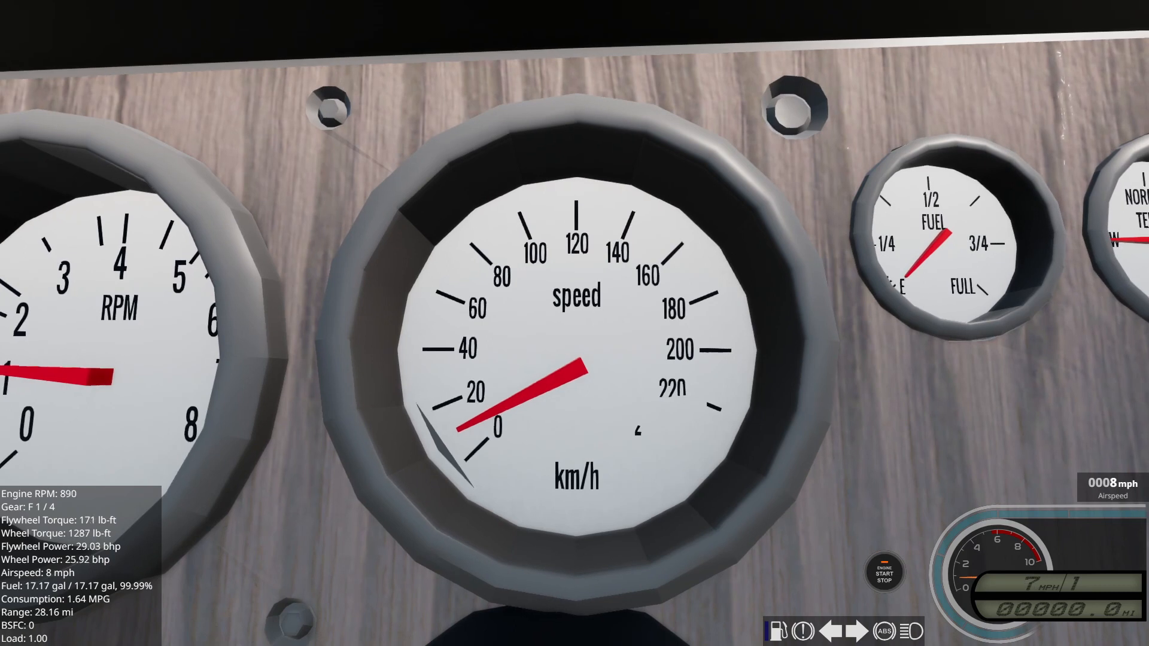
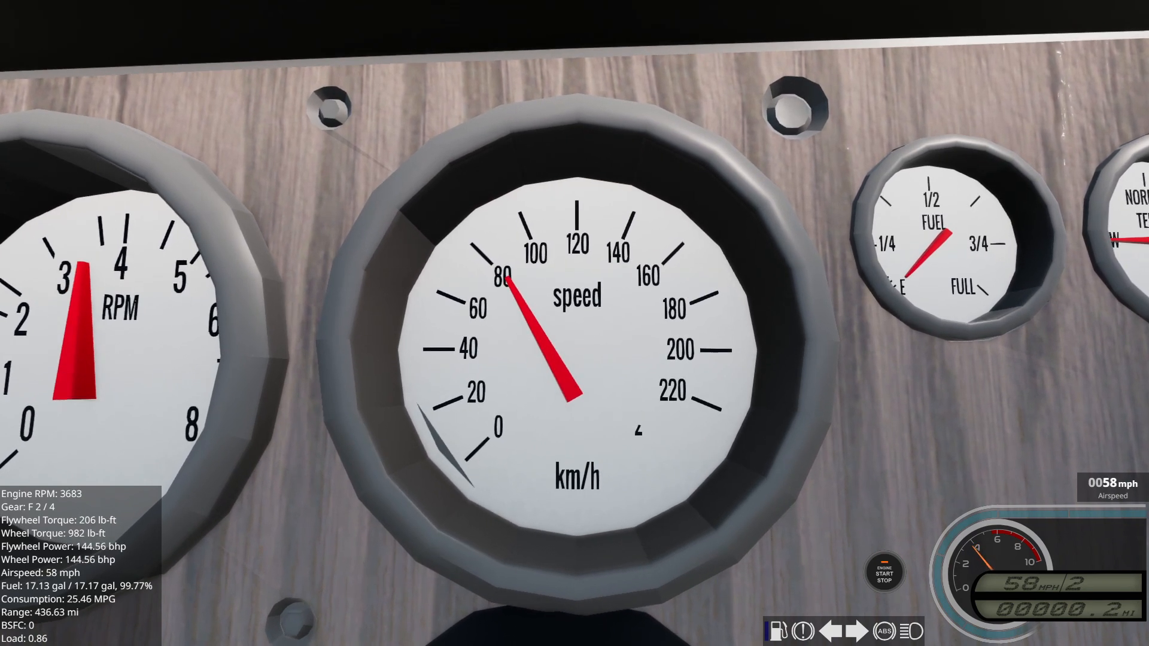
{"action": "key", "text": "alt+Tab"}
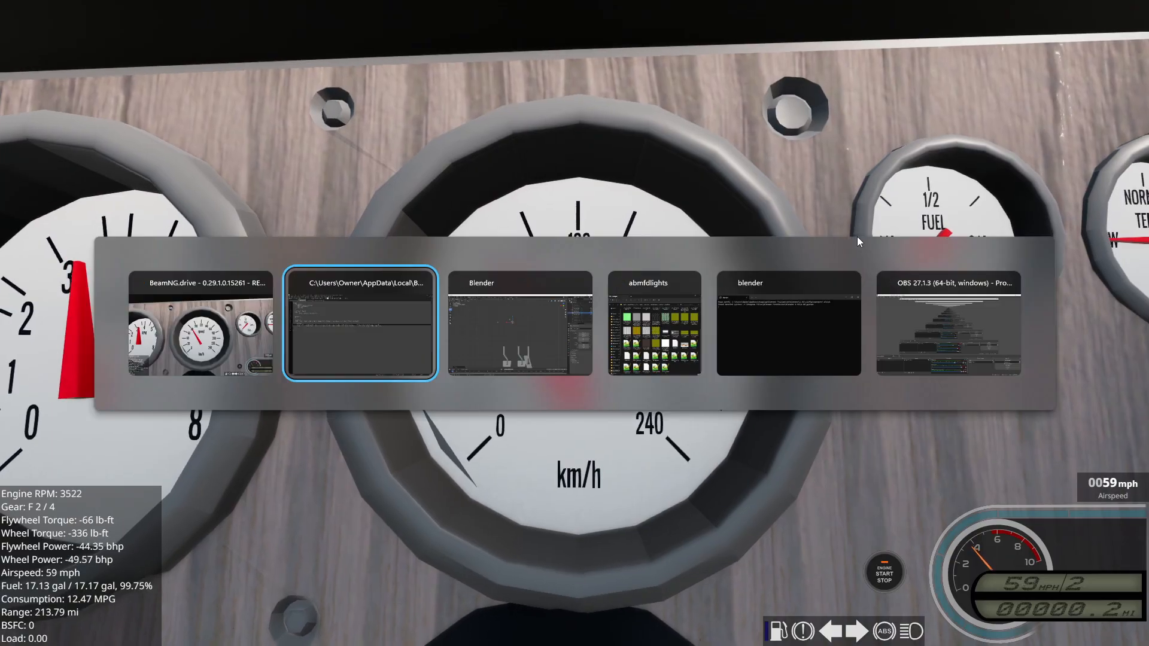
Step: Set offender_Speedo's multiplier to 0.65 in needles.jbeam in Notepad++, save the file, and switch to BeamNG.drive
{"action": "key", "text": "BackSpace"}
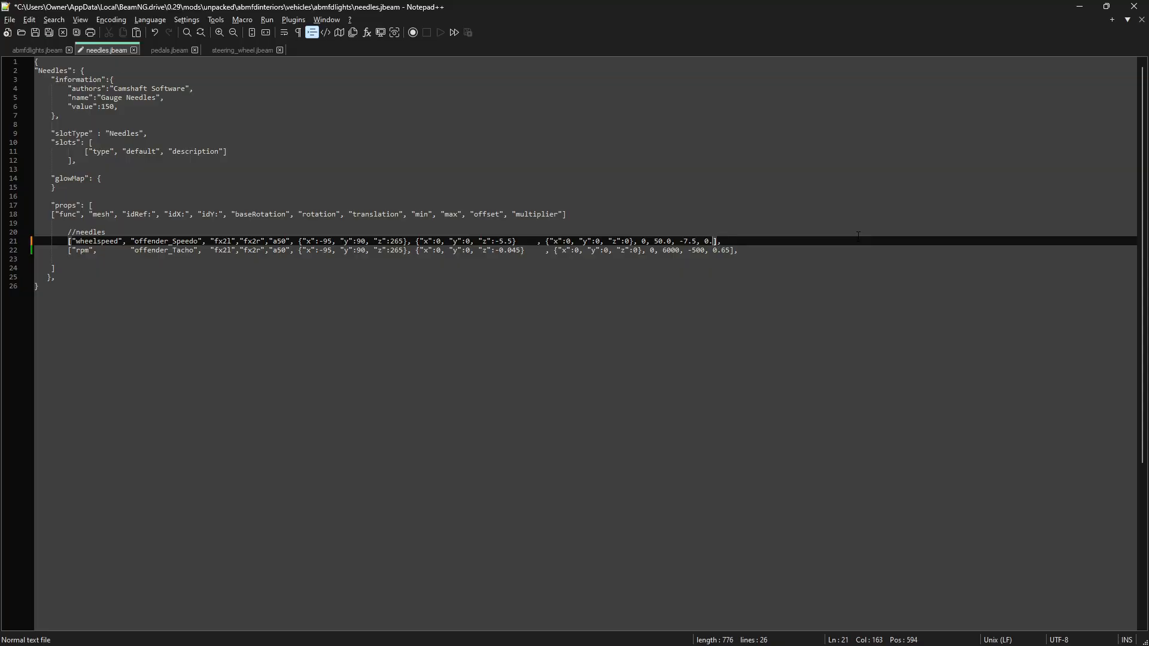
{"action": "key", "text": "ctrl+s"}
{"action": "key", "text": "alt+Tab"}
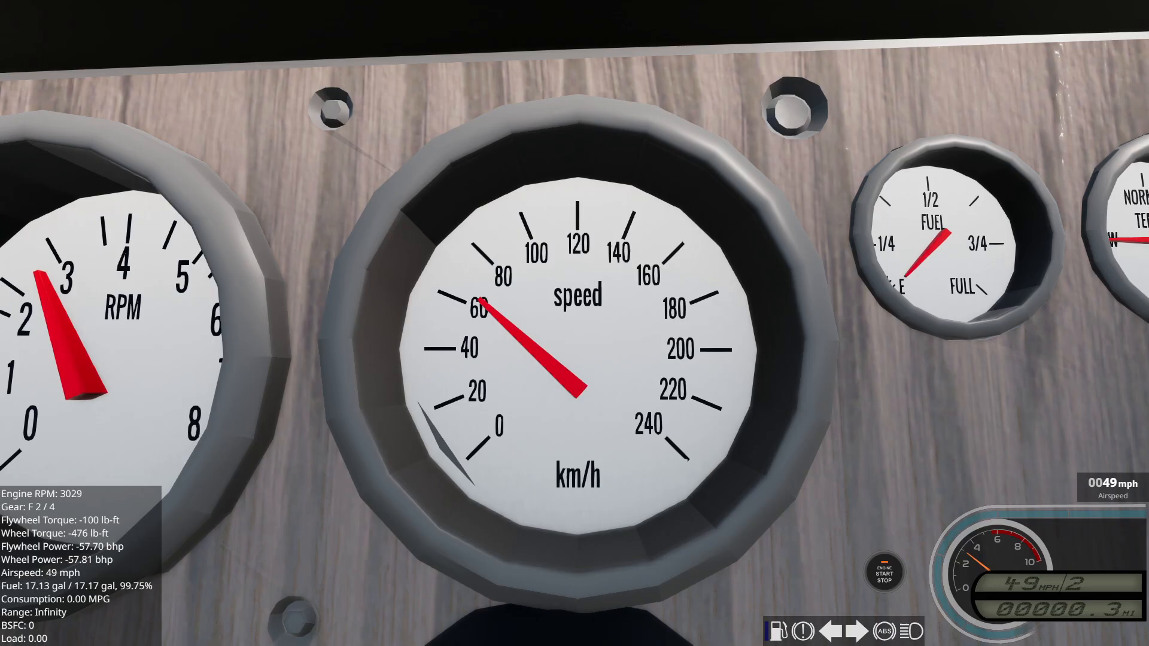
Step: Reload the vehicle and drive to about 63 mph to compare the km/h speedometer with the airspeed readout
{"action": "key", "text": "ctrl+r"}
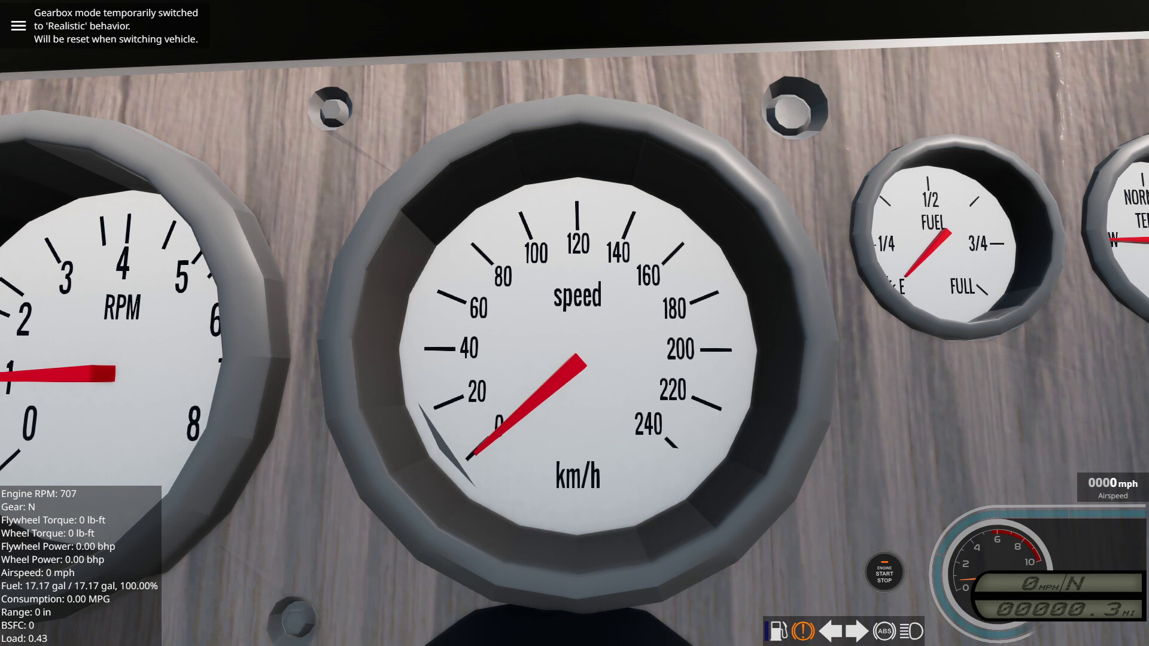
{"action": "key", "text": "ctrl+r"}
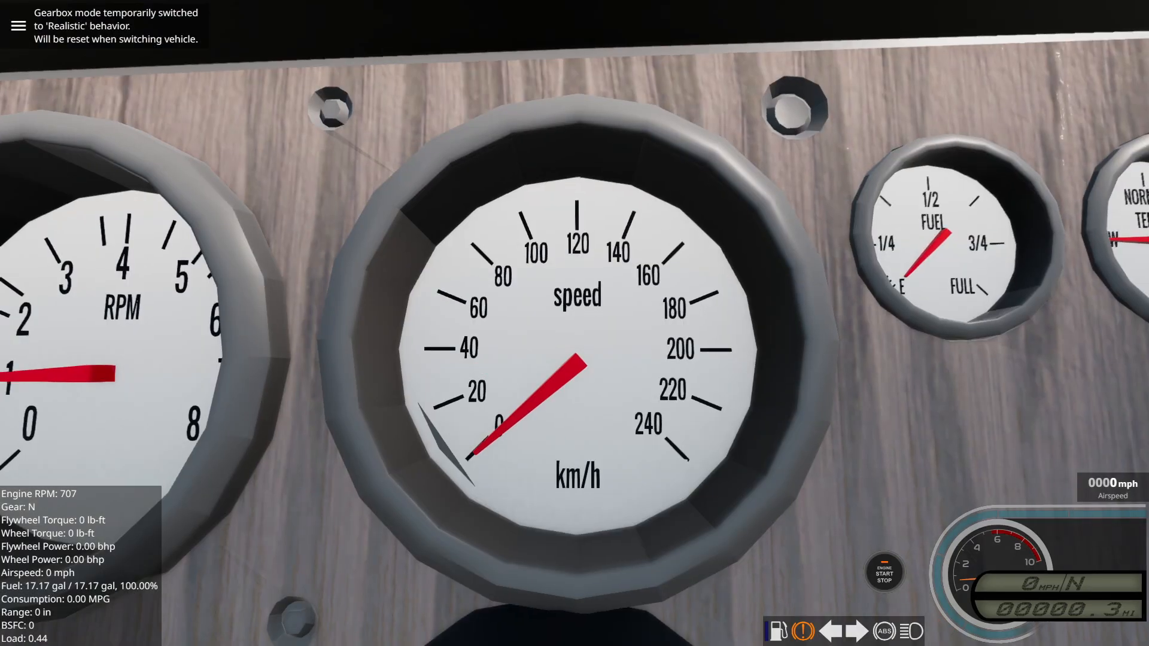
{"action": "key", "text": "Up"}
{"action": "key", "text": "Up"}
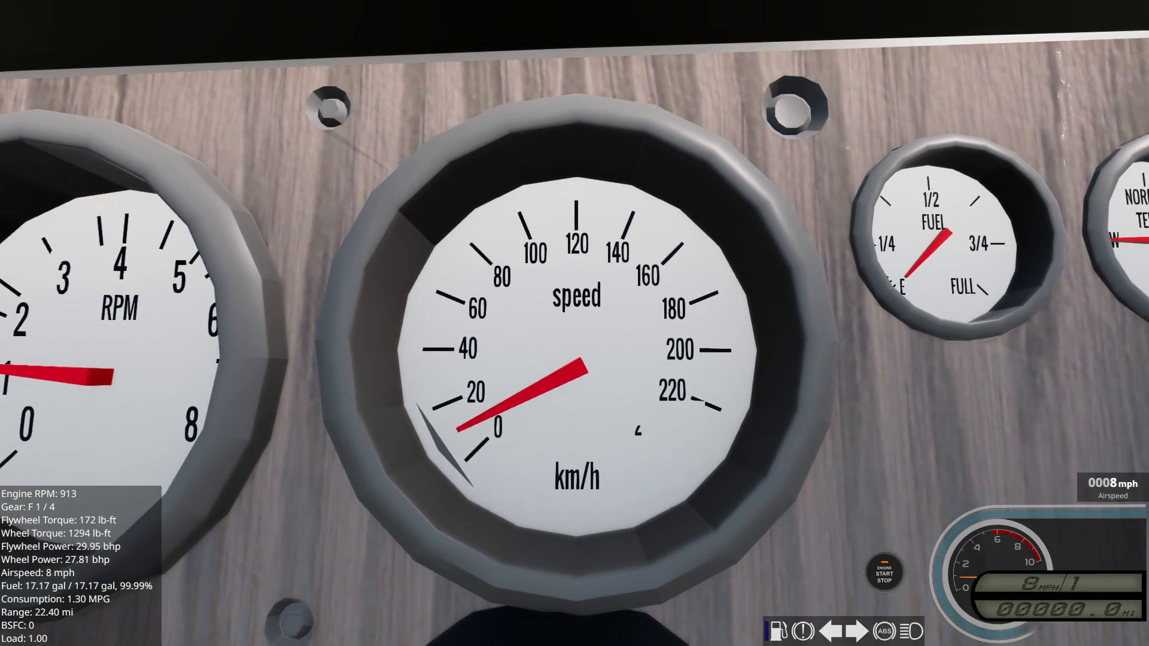
{"action": "key", "text": "Up"}
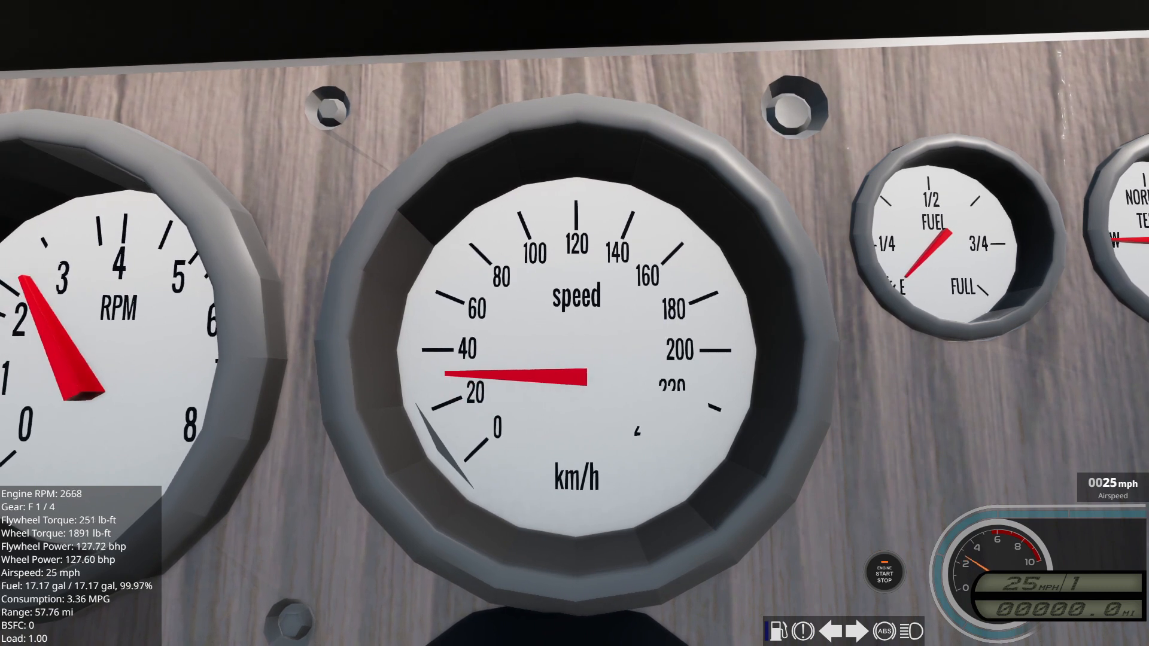
{"action": "key", "text": "Up"}
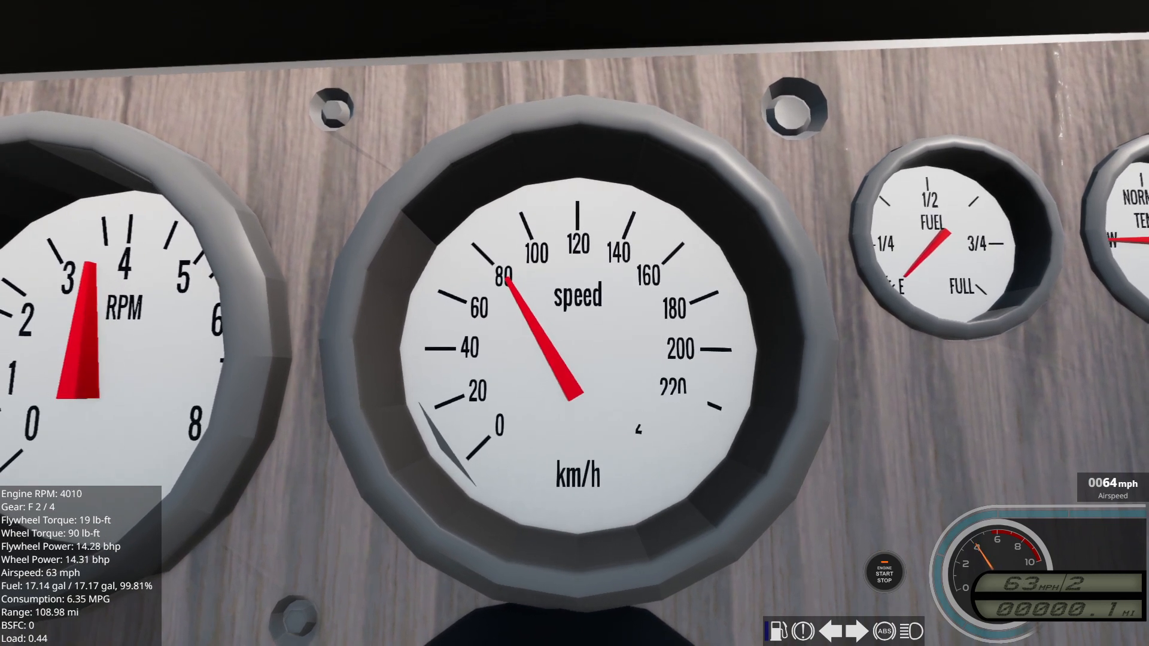
Step: Set offender_Speedo's multiplier to 0.68 in needles.jbeam in Notepad++, save the file, and return to BeamNG.drive
{"action": "key", "text": "alt+Tab"}
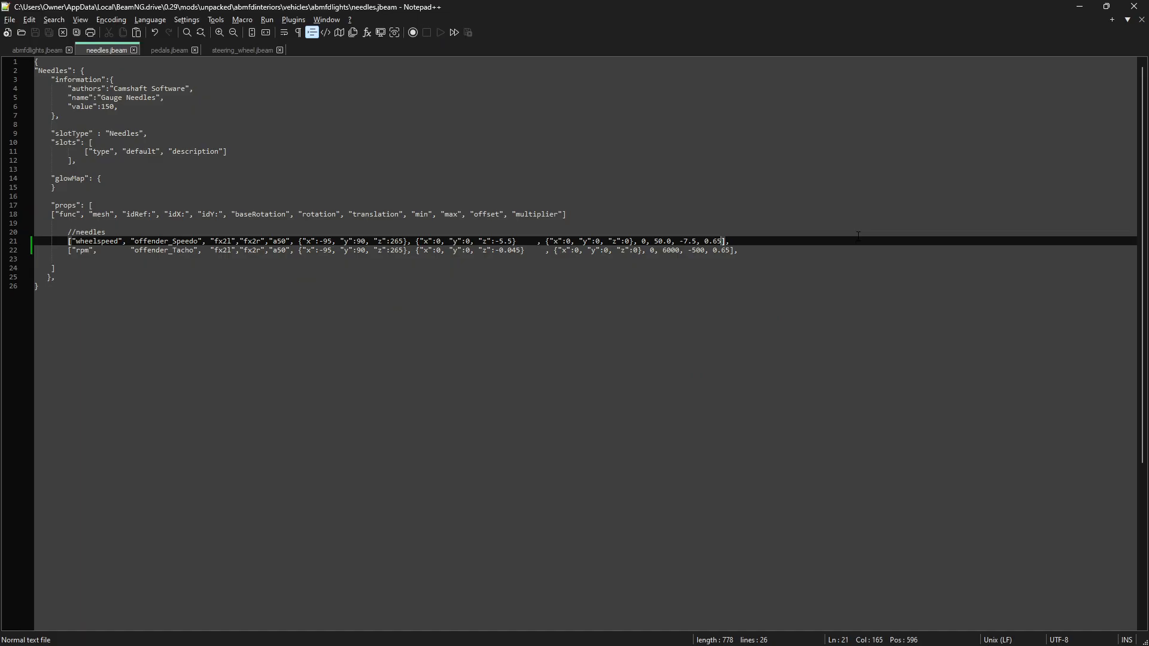
{"action": "key", "text": "BackSpace"}
{"action": "key", "text": "ctrl+s"}
{"action": "key", "text": "alt+Tab"}
Step: Reload the vehicle and drive to about 60 mph, framing the gauges to compare the speedometer with the airspeed
{"action": "key", "text": "ctrl+r"}
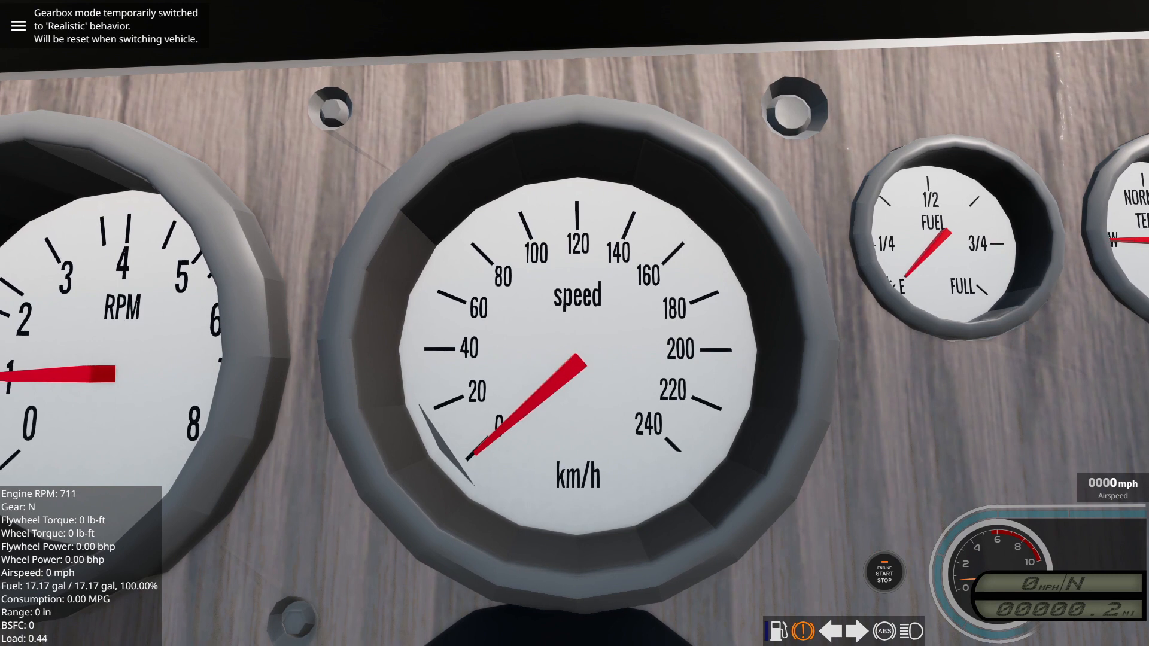
{"action": "key", "text": "ctrl+r"}
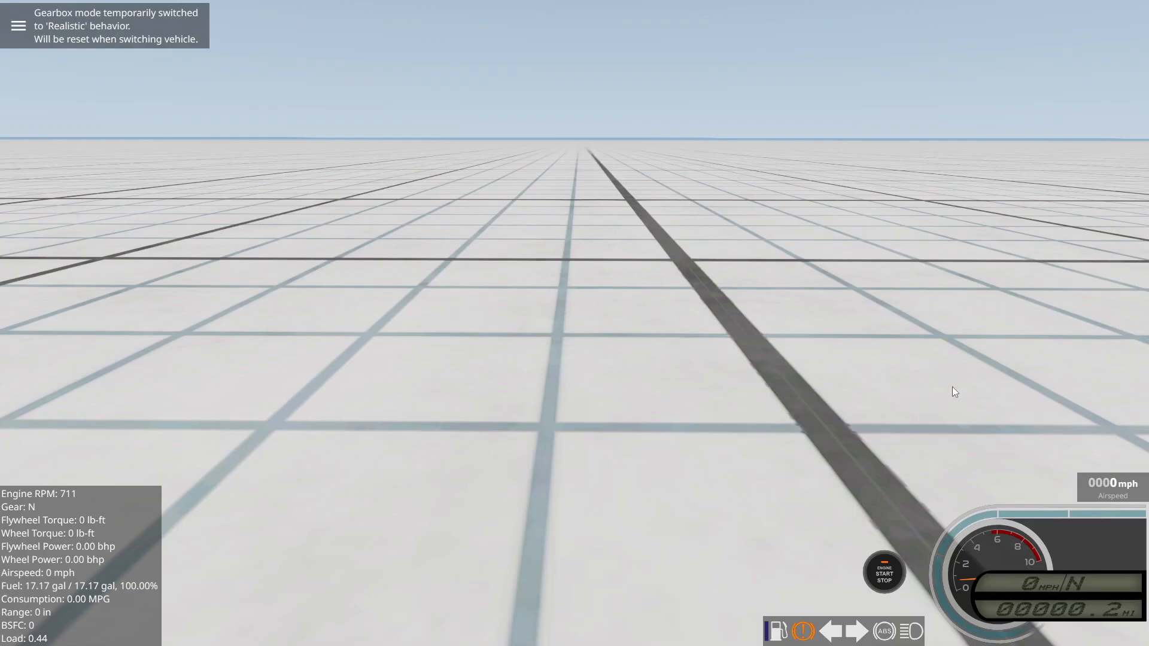
{"action": "key", "text": "Up"}
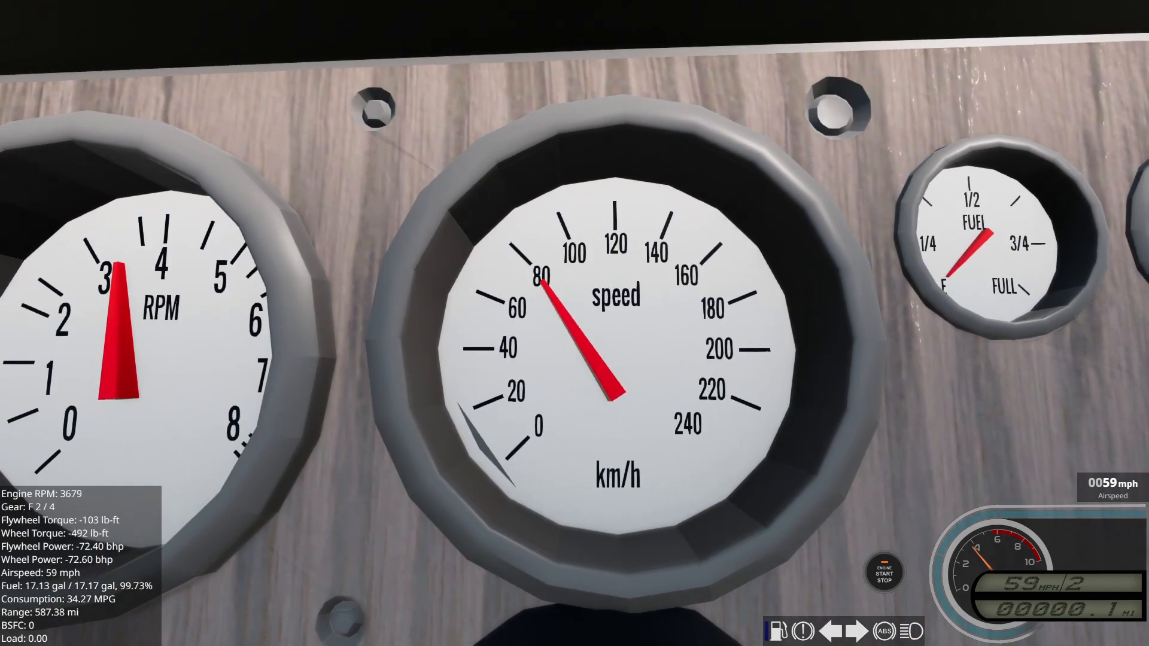
{"action": "right_click_drag", "start_coordinate": [801, 390], "coordinate": [814, 361]}
{"action": "scroll", "coordinate": [575, 323], "scroll_direction": "down", "scroll_amount": 2}
{"action": "key", "text": "Up"}
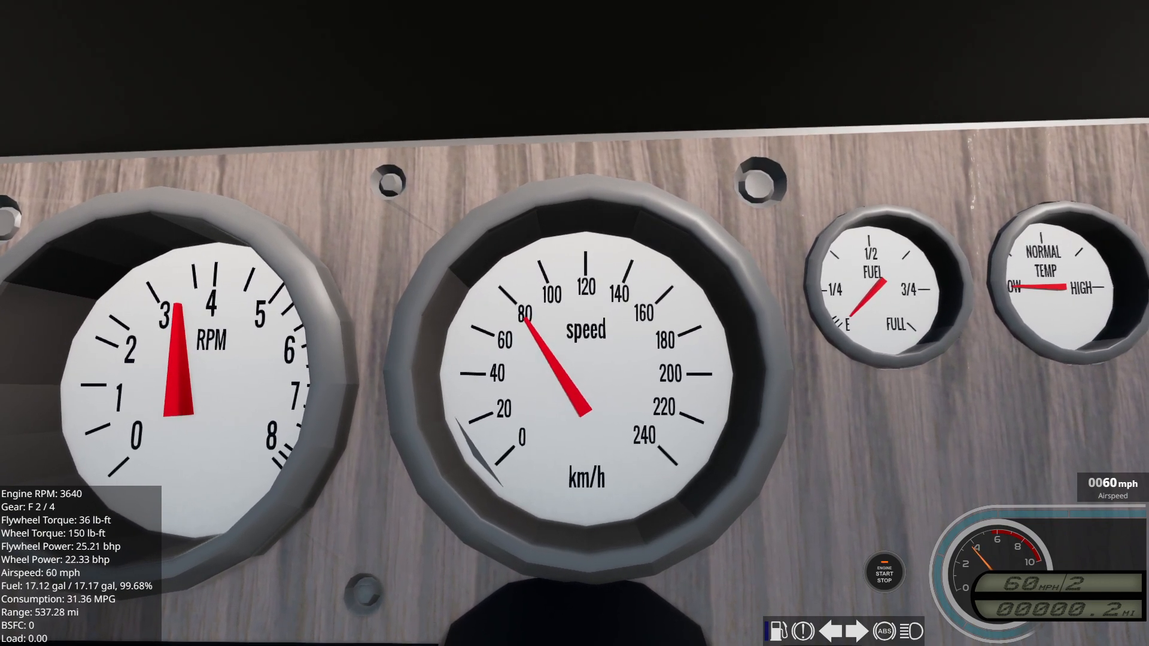
Step: Change offender_Speedo's multiplier from 0.68 to a higher value in needles.jbeam in Notepad++, save it, and return to BeamNG.drive
{"action": "key", "text": "alt+Tab"}
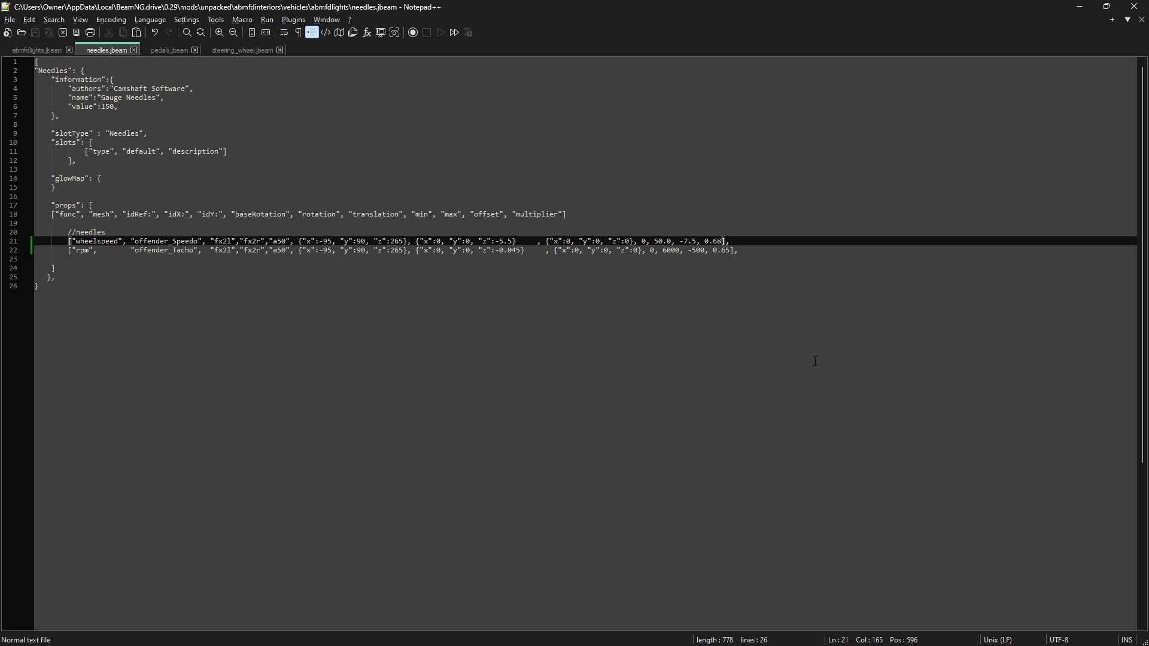
{"action": "key", "text": "BackSpace"}
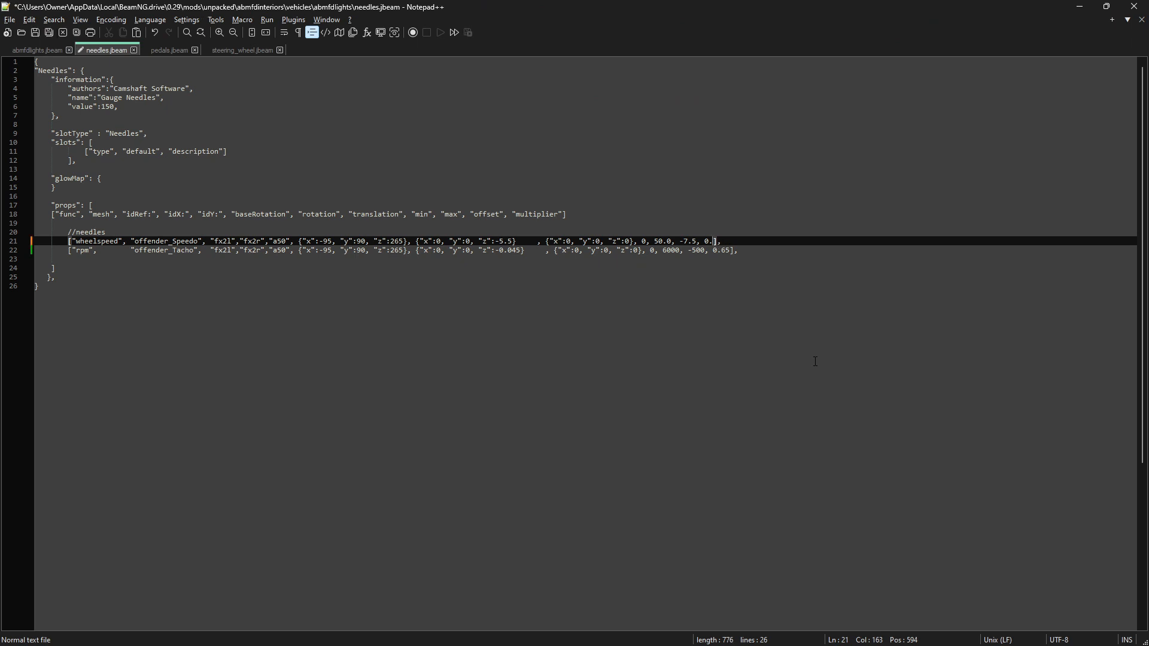
{"action": "key", "text": "ctrl+s"}
{"action": "key", "text": "alt+Tab"}
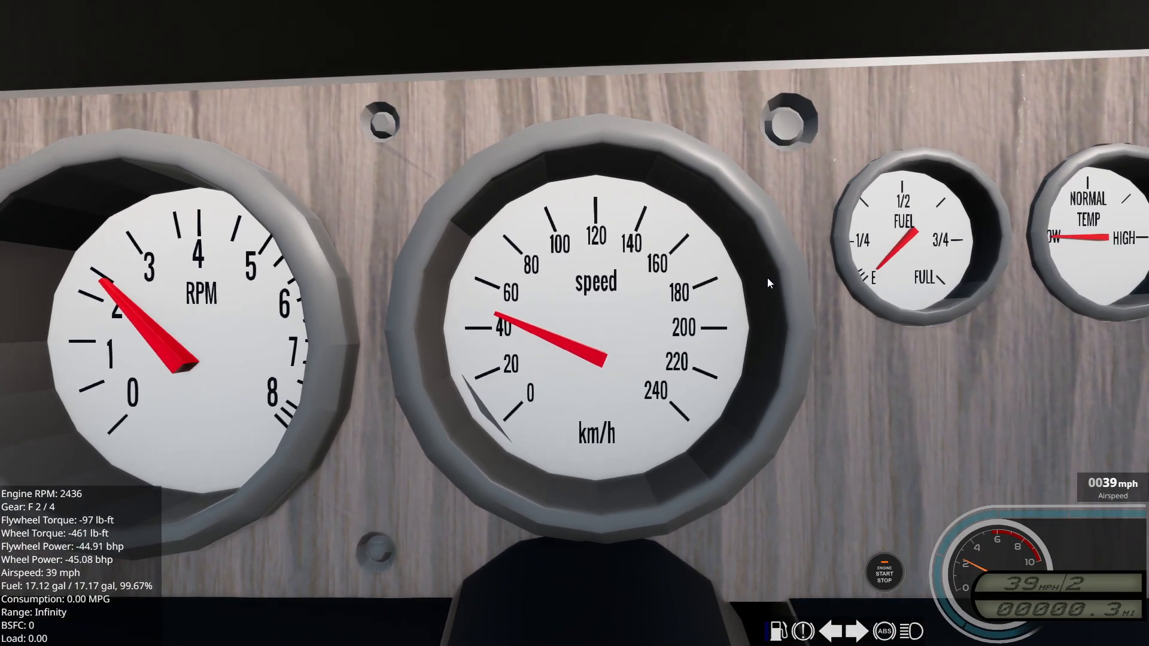
Step: Reload the vehicle in BeamNG.drive and drive to about 60 mph to check the adjusted speedometer needle
{"action": "key", "text": "ctrl+r"}
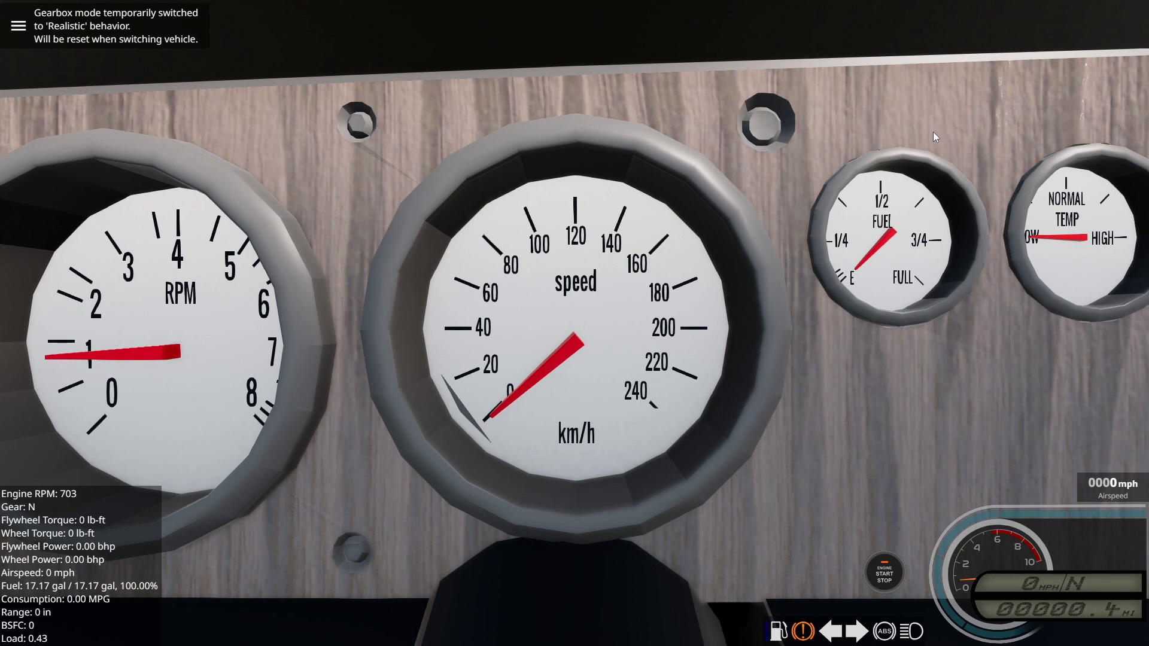
{"action": "key", "text": "ctrl+r"}
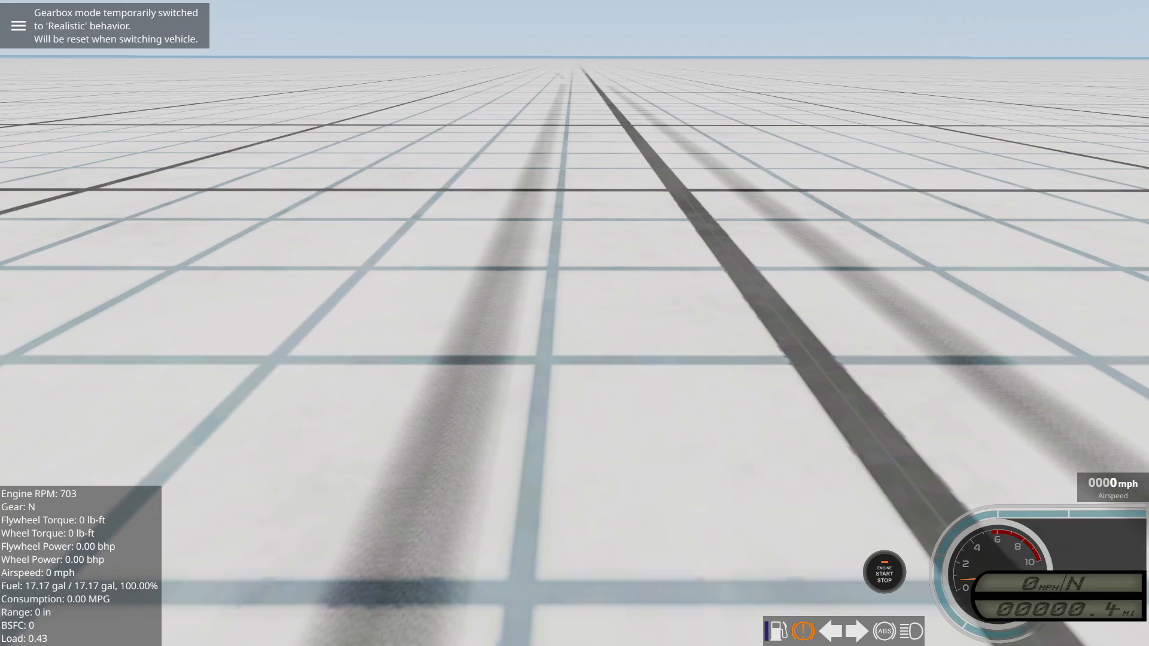
{"action": "key", "text": "Up"}
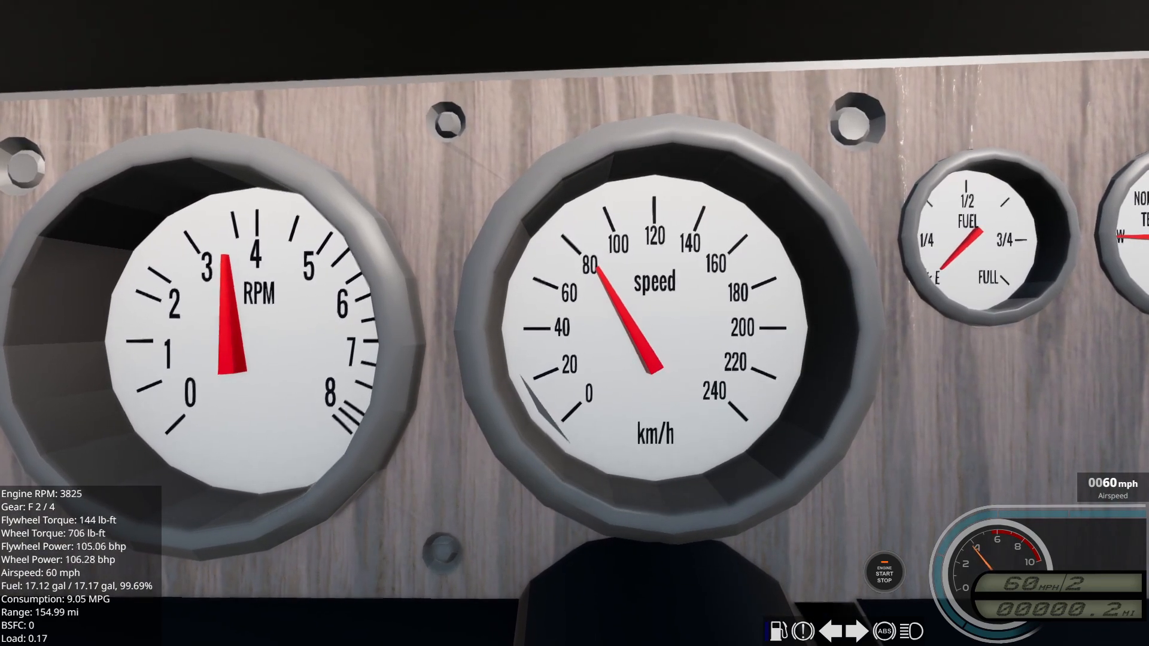
Step: Increase offender_Speedo's multiplier further in needles.jbeam in Notepad++, save the file, and switch to BeamNG.drive
{"action": "key", "text": "alt+Tab"}
{"action": "key", "text": "BackSpace"}
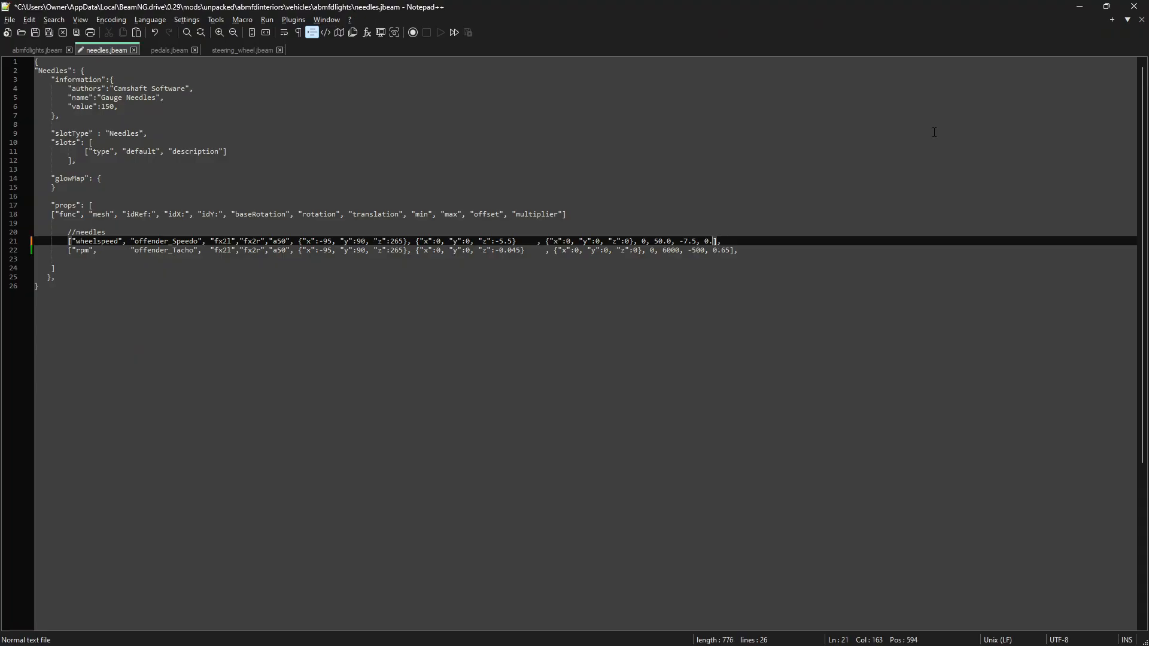
{"action": "key", "text": "ctrl+s"}
{"action": "key", "text": "alt+Tab"}
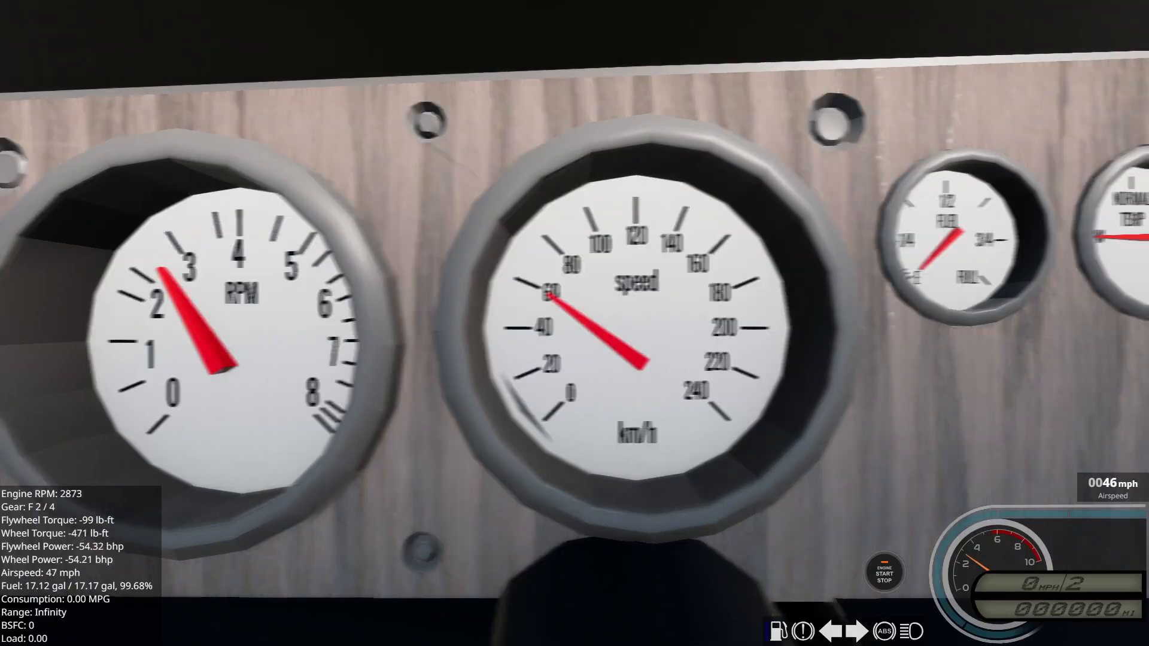
Step: Reload the vehicle and drive it again to recheck the speedometer needle against the actual speed
{"action": "key", "text": "ctrl+r"}
{"action": "key", "text": "q"}
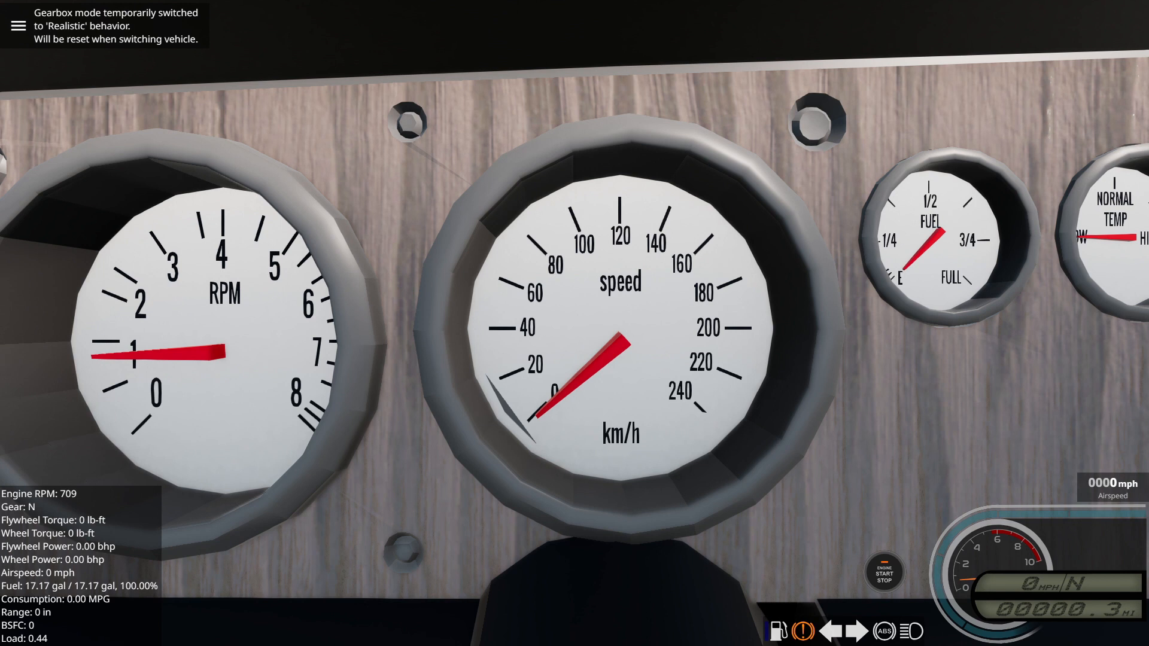
{"action": "key", "text": "ctrl+r"}
{"action": "key", "text": "Up"}
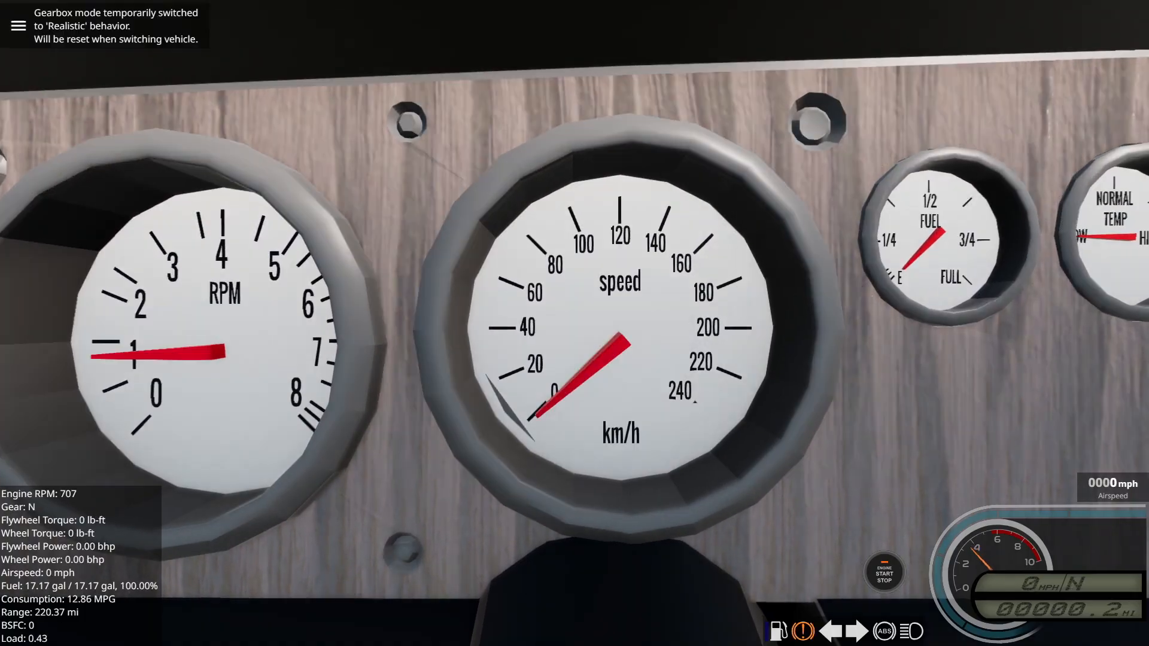
Step: Fine-tune offender_Speedo's multiplier in needles.jbeam in Notepad++, then reload the vehicle in BeamNG.drive and drive to about 62 mph
{"action": "key", "text": "alt+Tab"}
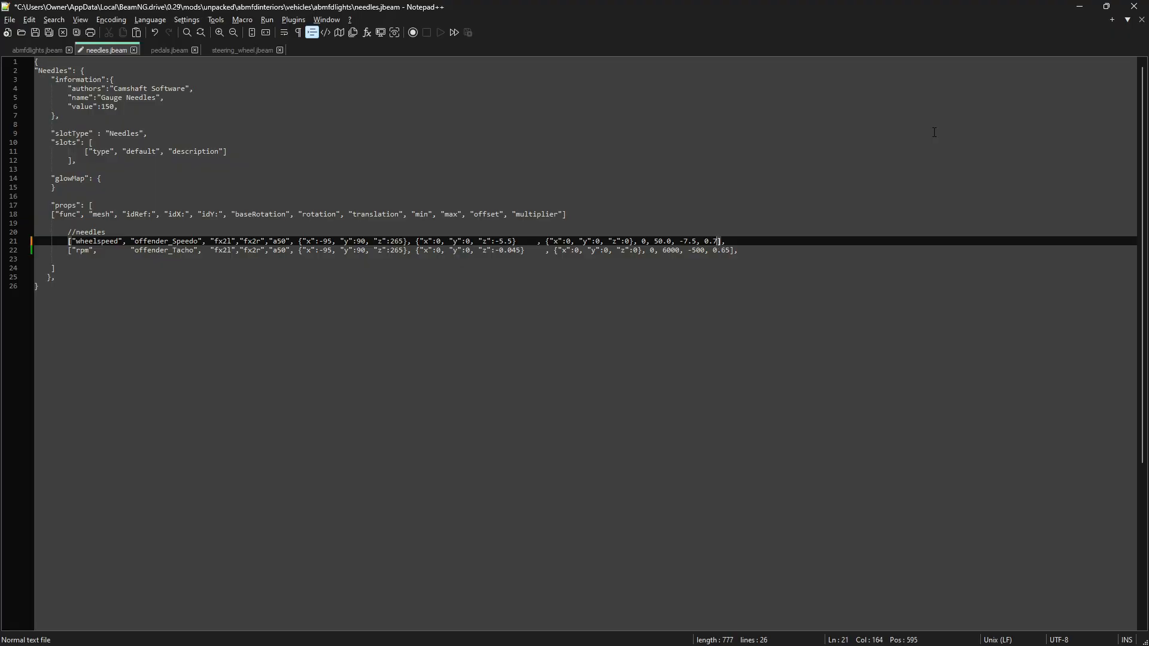
{"action": "key", "text": "alt+Tab"}
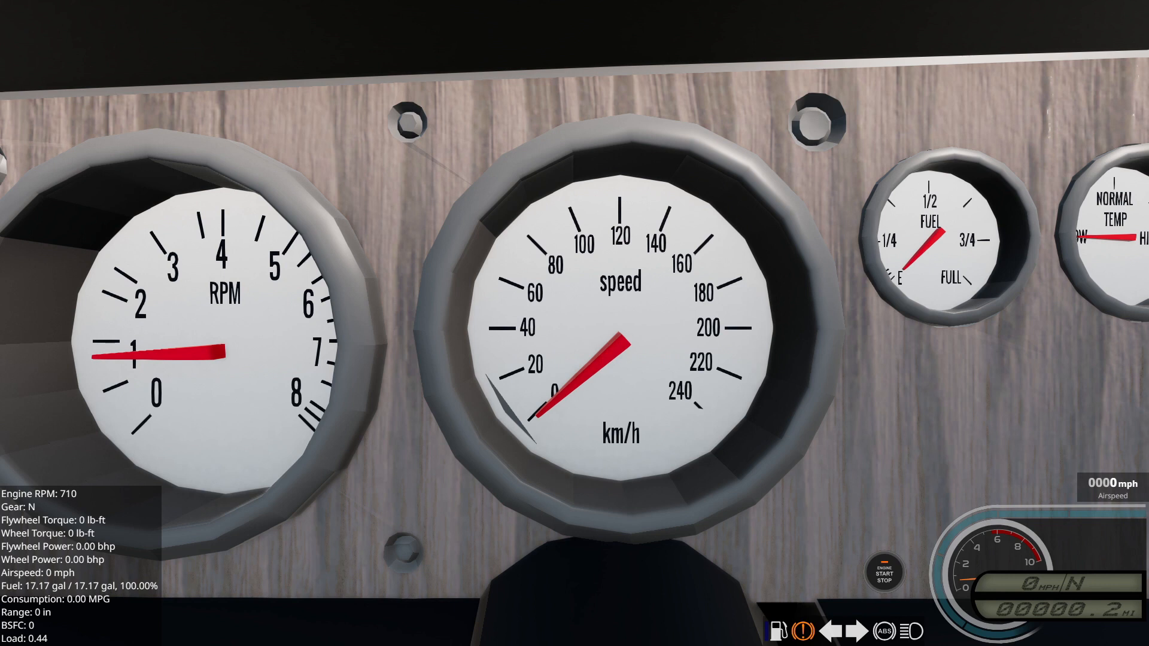
{"action": "key", "text": "ctrl+r"}
{"action": "key", "text": "Up"}
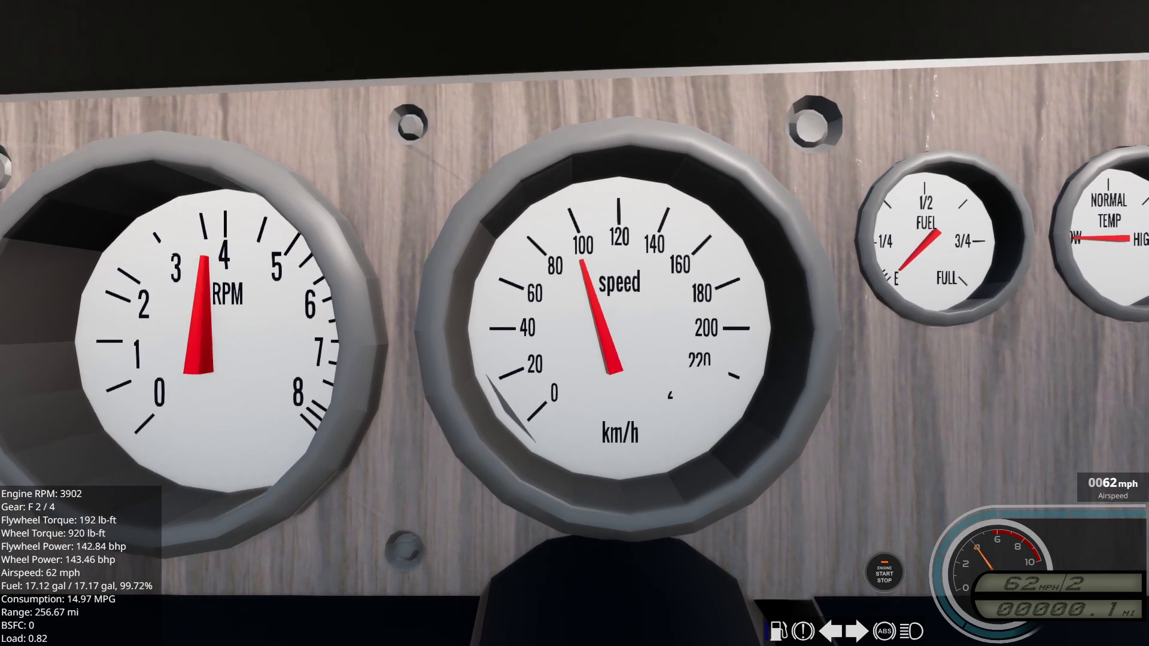
Step: Reset the vehicle and cycle the cameras to the Orbit view to look at the car from its side
{"action": "key", "text": "c"}
{"action": "key", "text": "c"}
{"action": "key", "text": "r"}
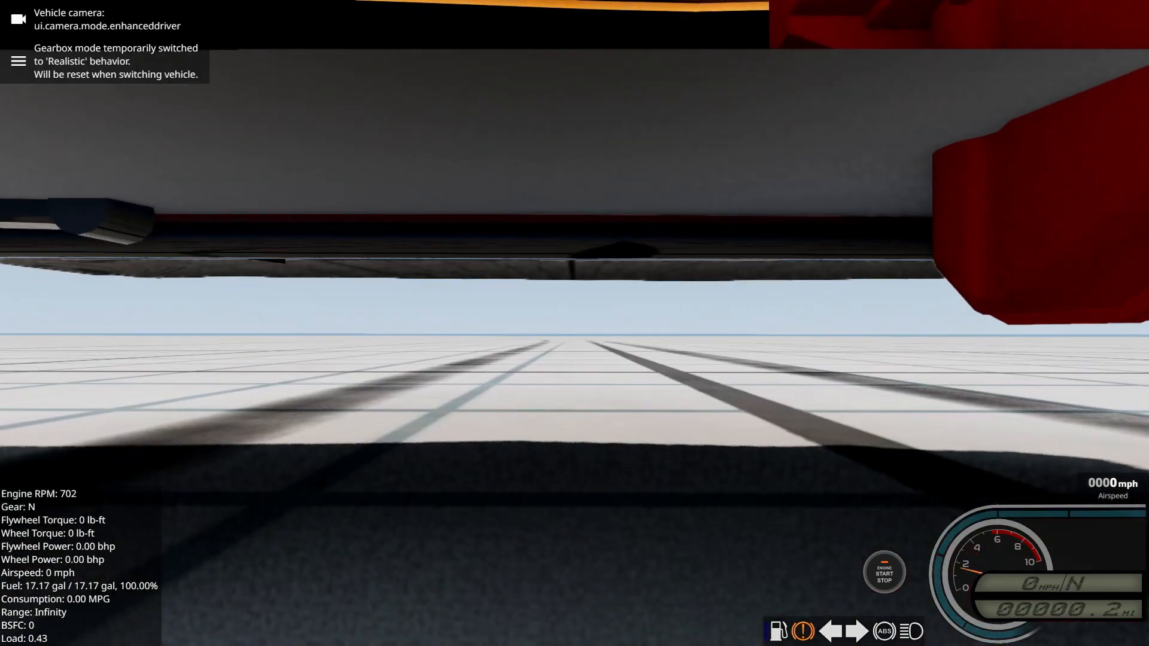
{"action": "key", "text": "c"}
{"action": "key", "text": "c"}
{"action": "key", "text": "c"}
{"action": "key", "text": "c"}
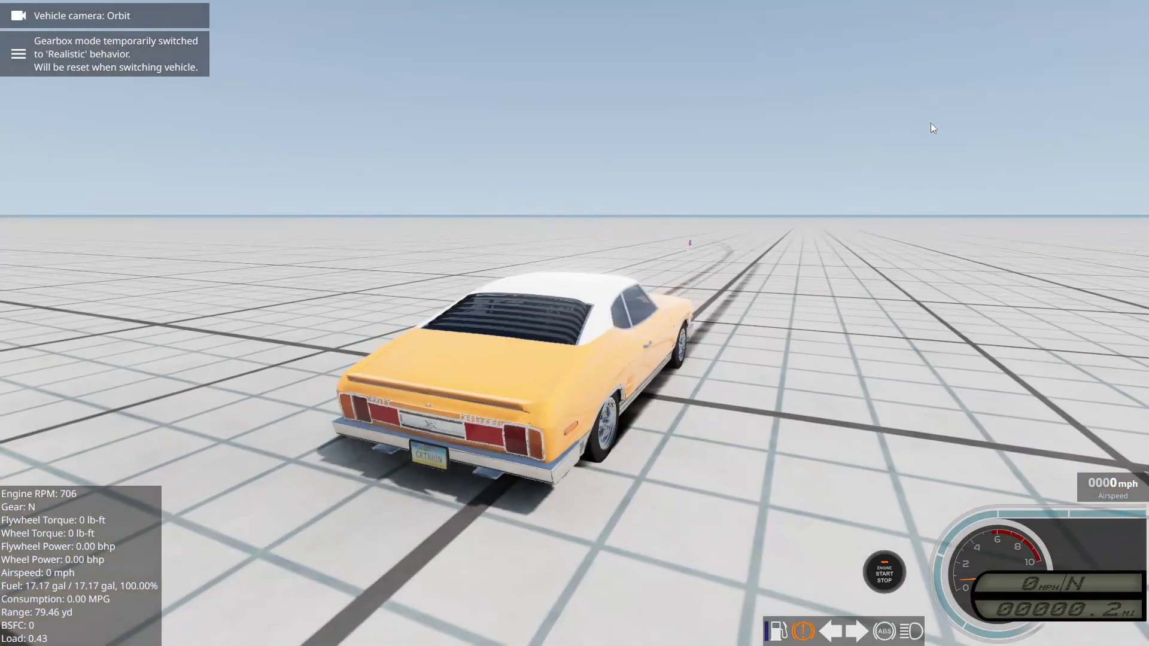
{"action": "right_click_drag", "start_coordinate": [619, 432], "coordinate": [644, 424]}
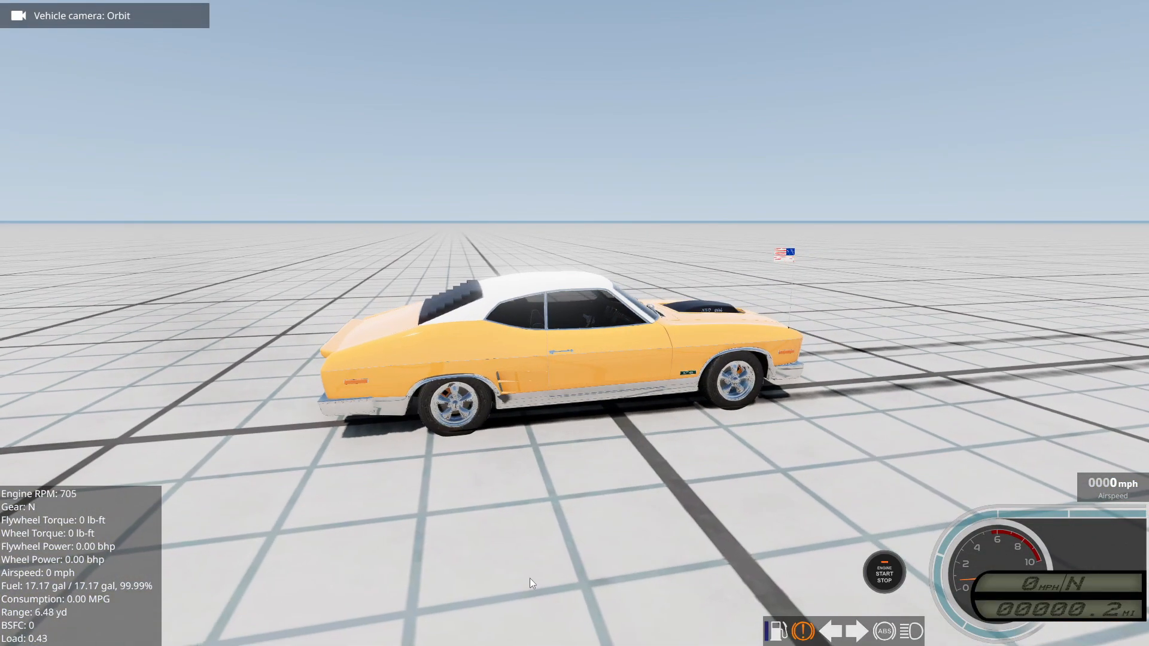
Step: Open a new File Explorer window and go to BeamNG.drive's 0.29 user folder
{"action": "key", "text": "super"}
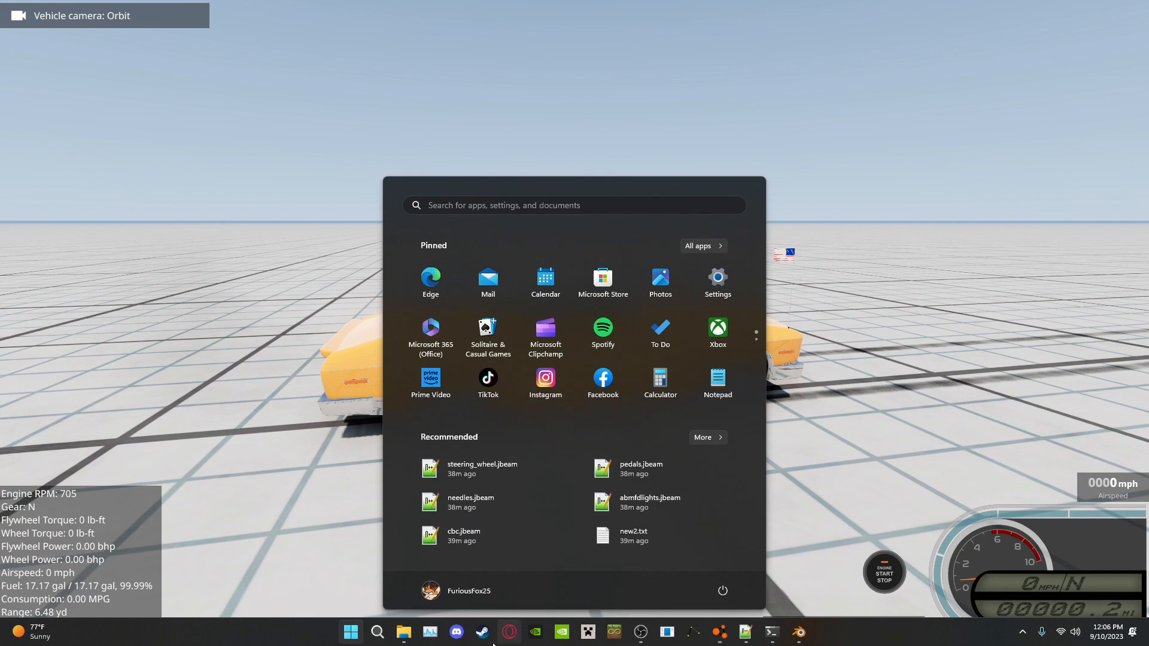
{"action": "left_click", "coordinate": [405, 639]}
{"action": "right_click", "coordinate": [404, 633]}
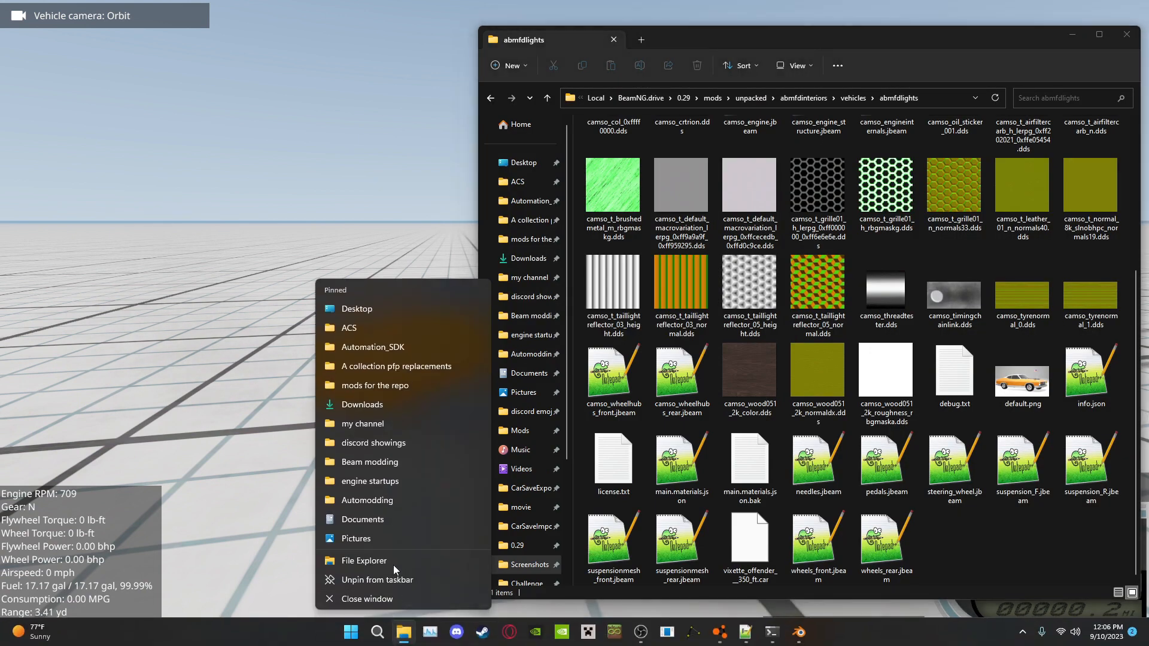
{"action": "left_click", "coordinate": [391, 563]}
{"action": "left_click", "coordinate": [72, 535]}
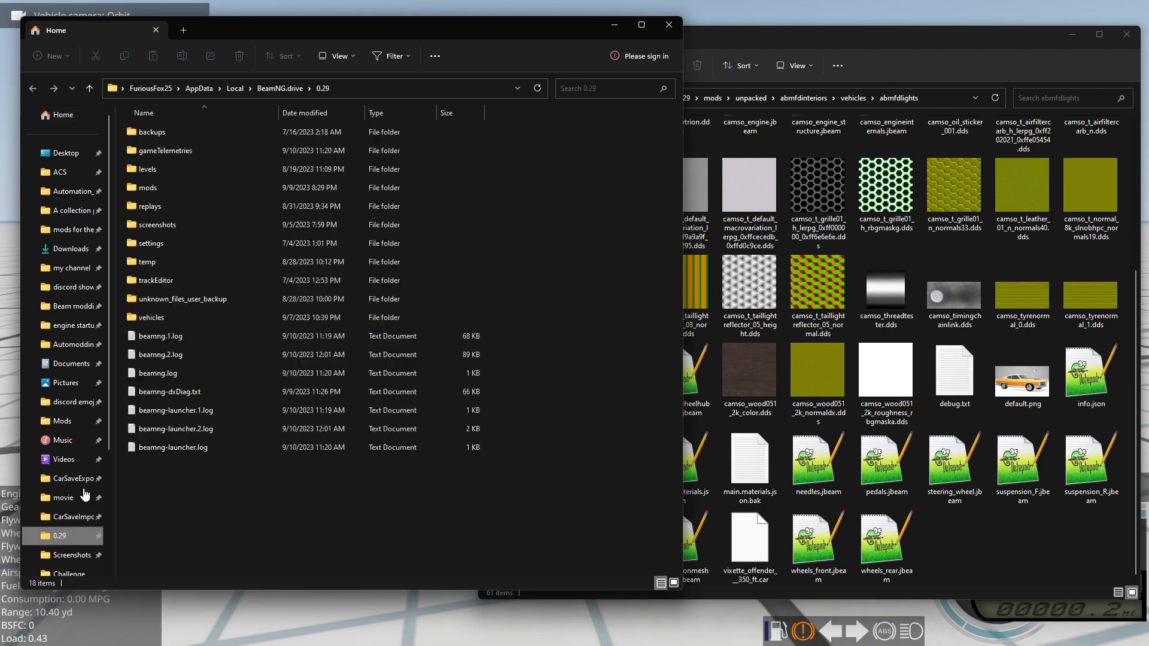
Step: Browse to the ferrari_f355_berlinetta folder through mods, unpacked, ff25fcp and vehicles
{"action": "double_click", "coordinate": [149, 188]}
{"action": "double_click", "coordinate": [155, 169]}
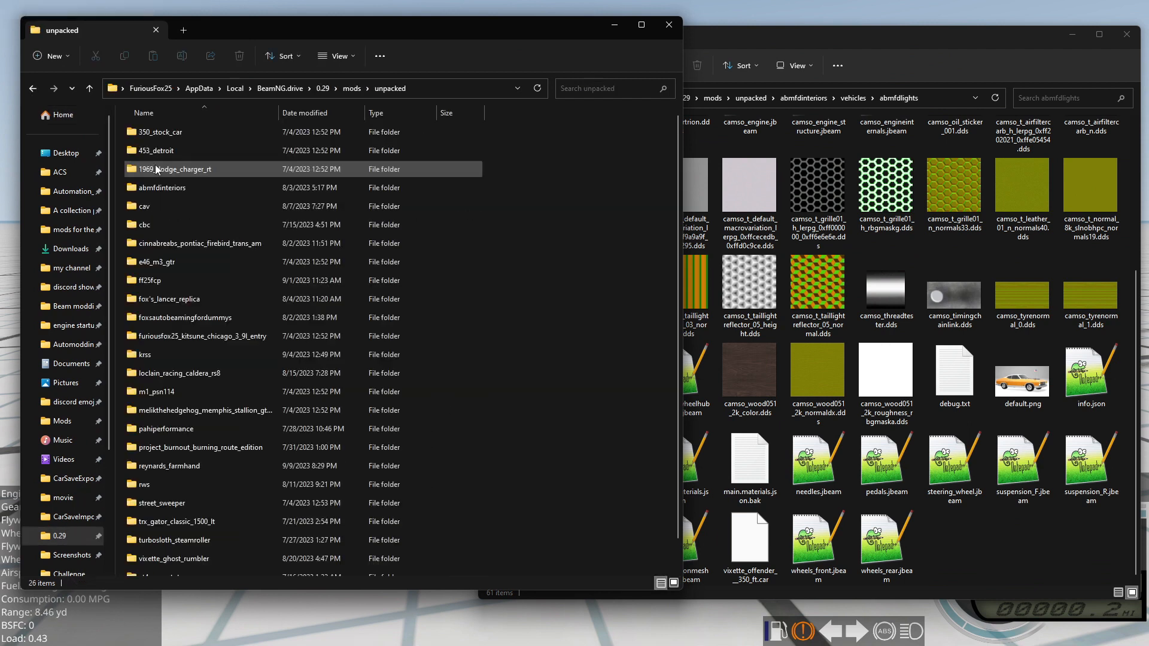
{"action": "double_click", "coordinate": [174, 283]}
{"action": "double_click", "coordinate": [151, 151]}
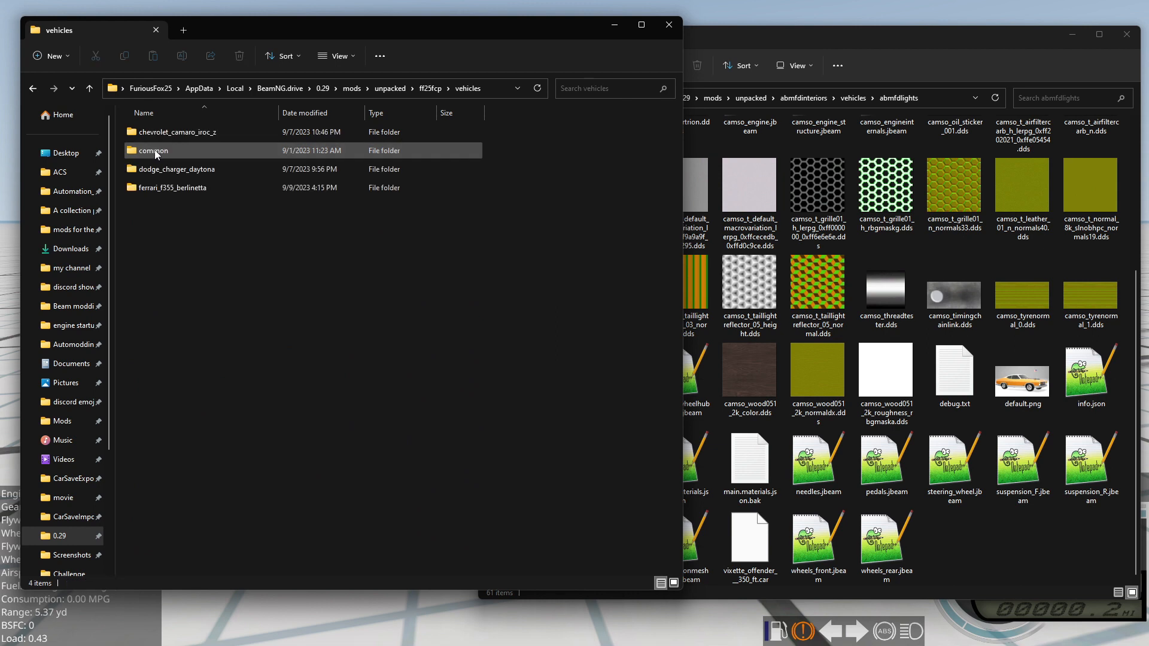
{"action": "double_click", "coordinate": [200, 187]}
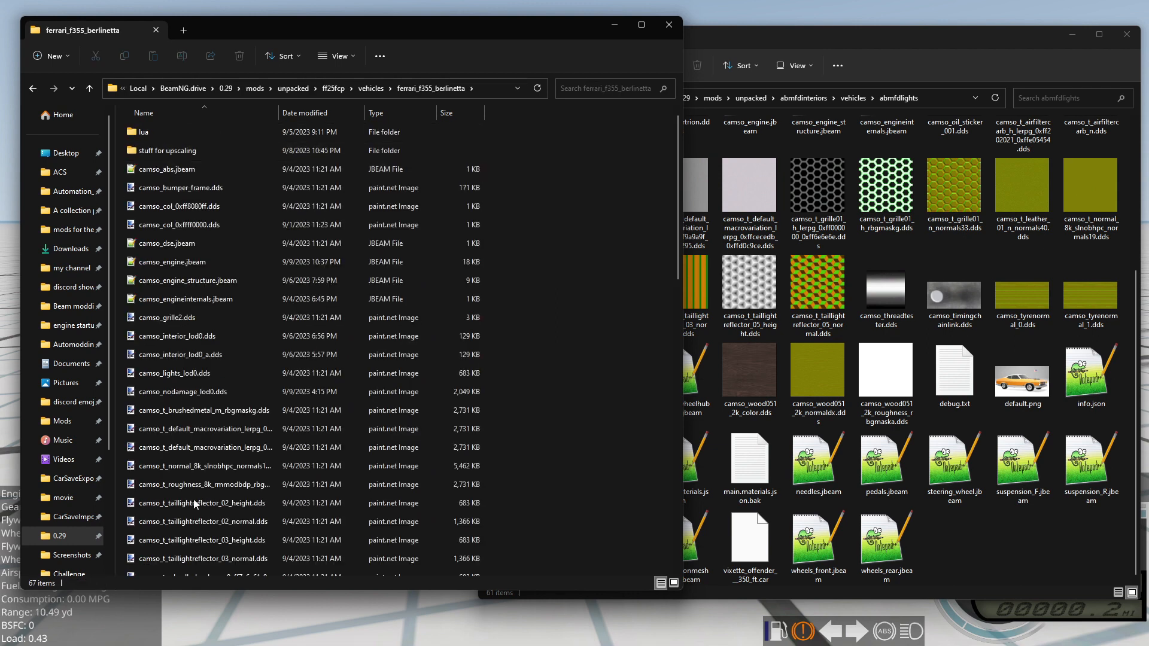
{"action": "scroll", "coordinate": [204, 497], "scroll_direction": "down", "scroll_amount": 5}
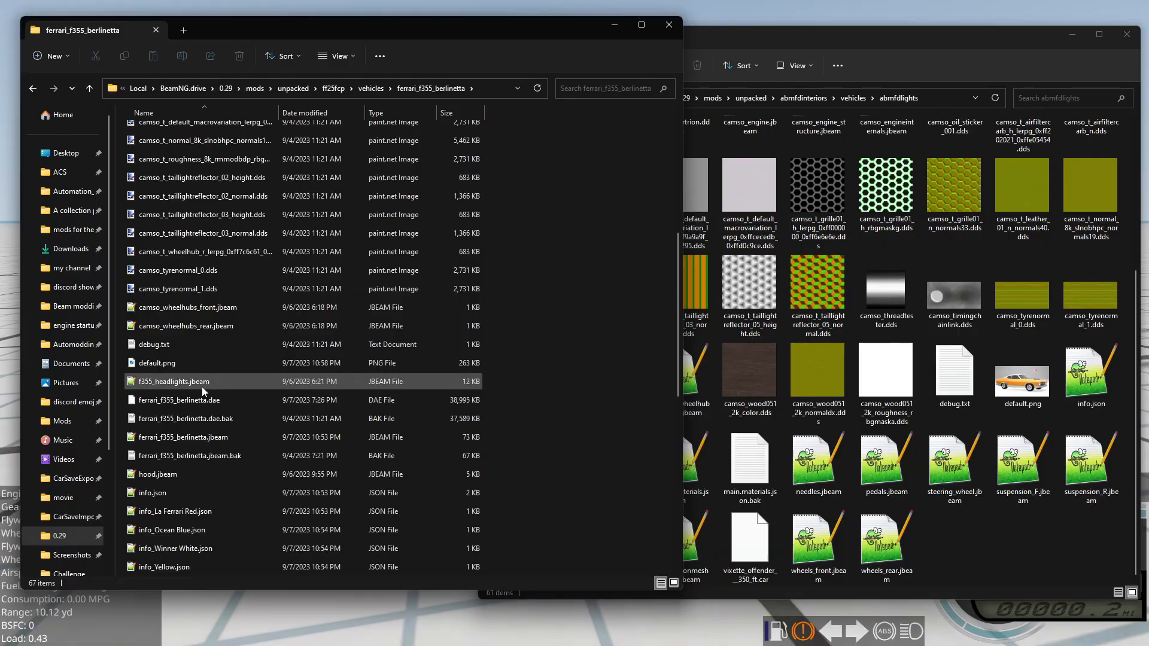
{"action": "double_click", "coordinate": [201, 383]}
{"action": "scroll", "coordinate": [203, 461], "scroll_direction": "down", "scroll_amount": 2}
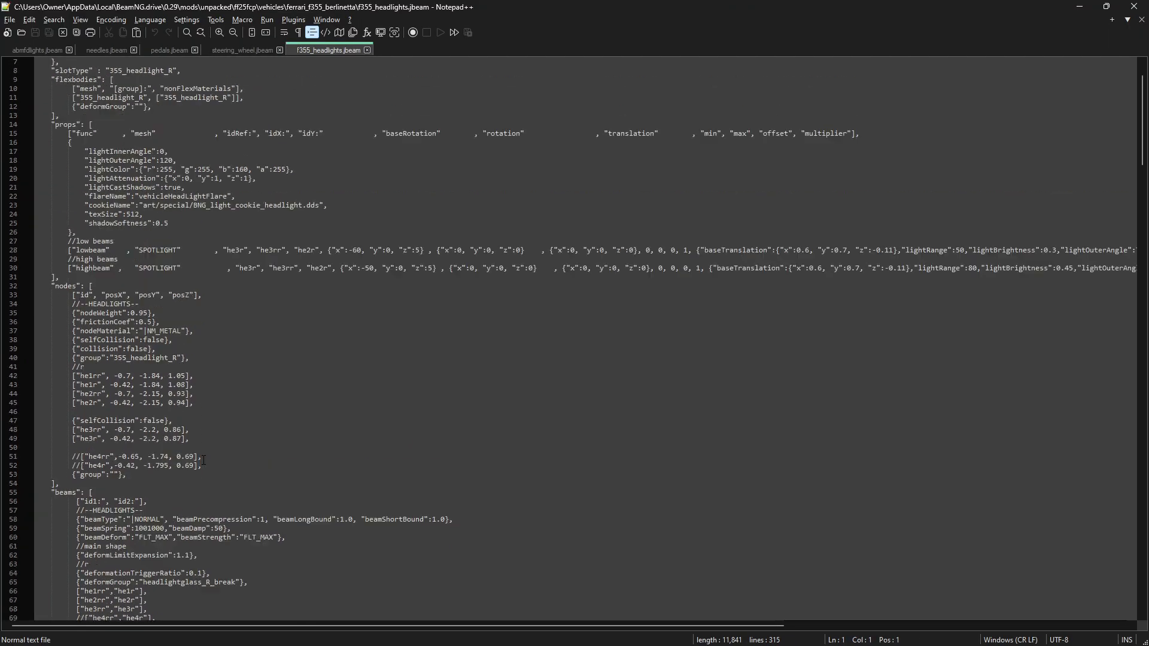
{"action": "scroll", "coordinate": [204, 460], "scroll_direction": "up", "scroll_amount": 1}
{"action": "key", "text": "alt+Tab"}
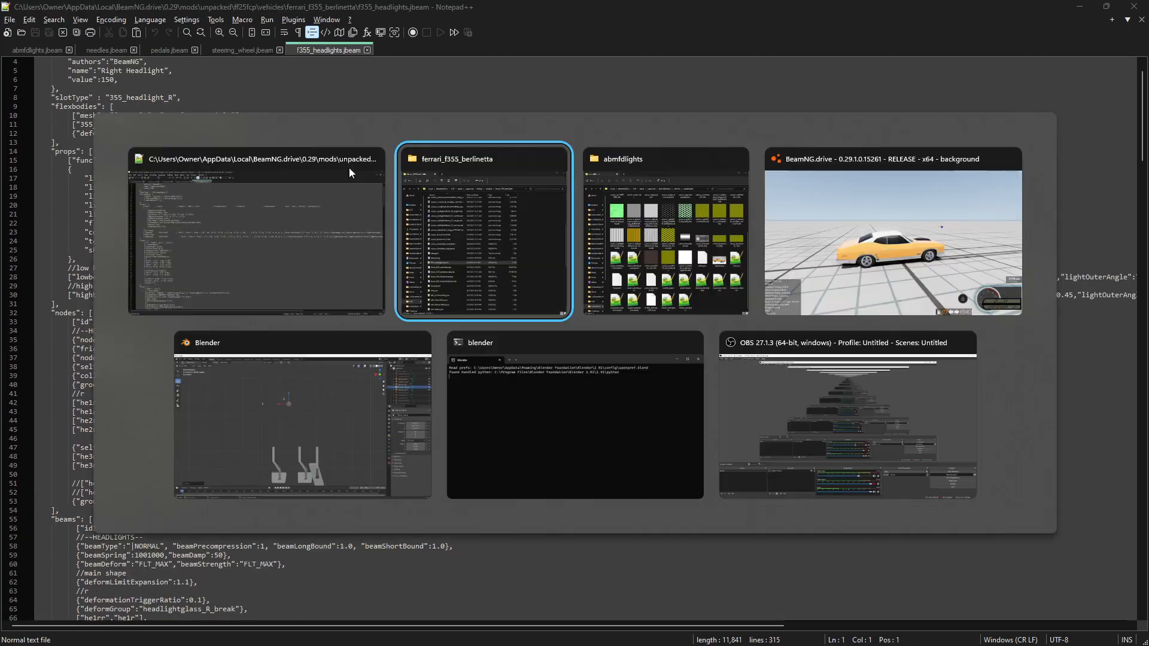
{"action": "key", "text": "alt+Tab"}
{"action": "left_click", "coordinate": [367, 50]}
{"action": "key", "text": "alt+Tab"}
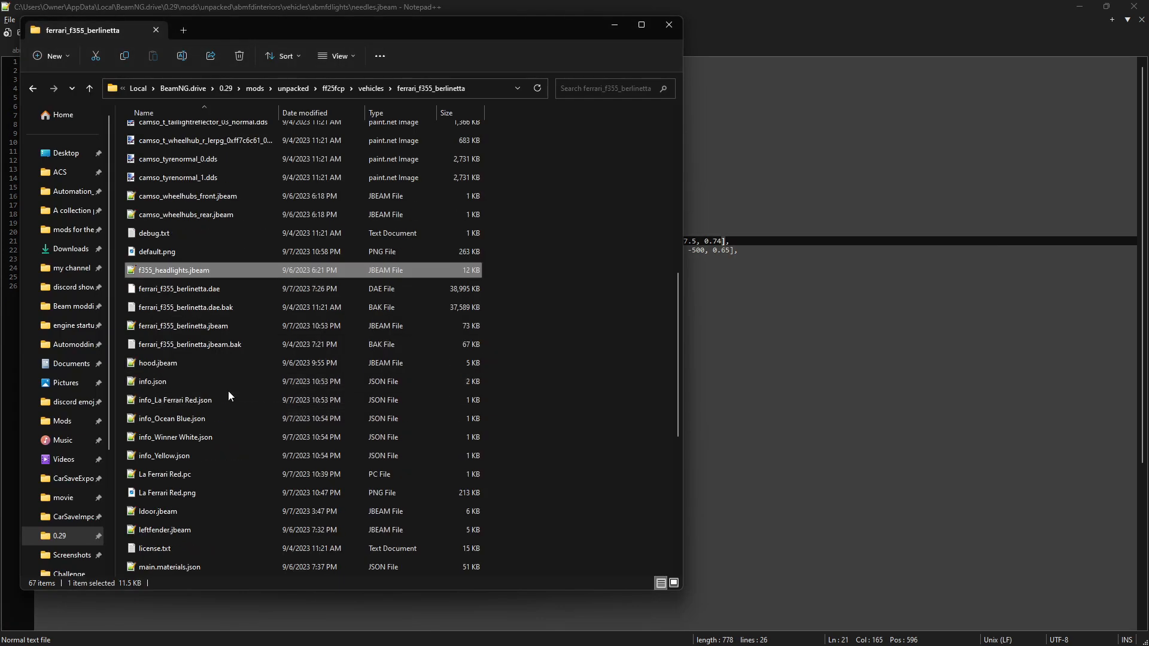
Step: Open ferrari_f355_berlinetta.jbeam, copy its camerasInternal section from the header through the driver camera line, and close the file
{"action": "double_click", "coordinate": [199, 328]}
{"action": "scroll", "coordinate": [51, 304], "scroll_direction": "down", "scroll_amount": 12}
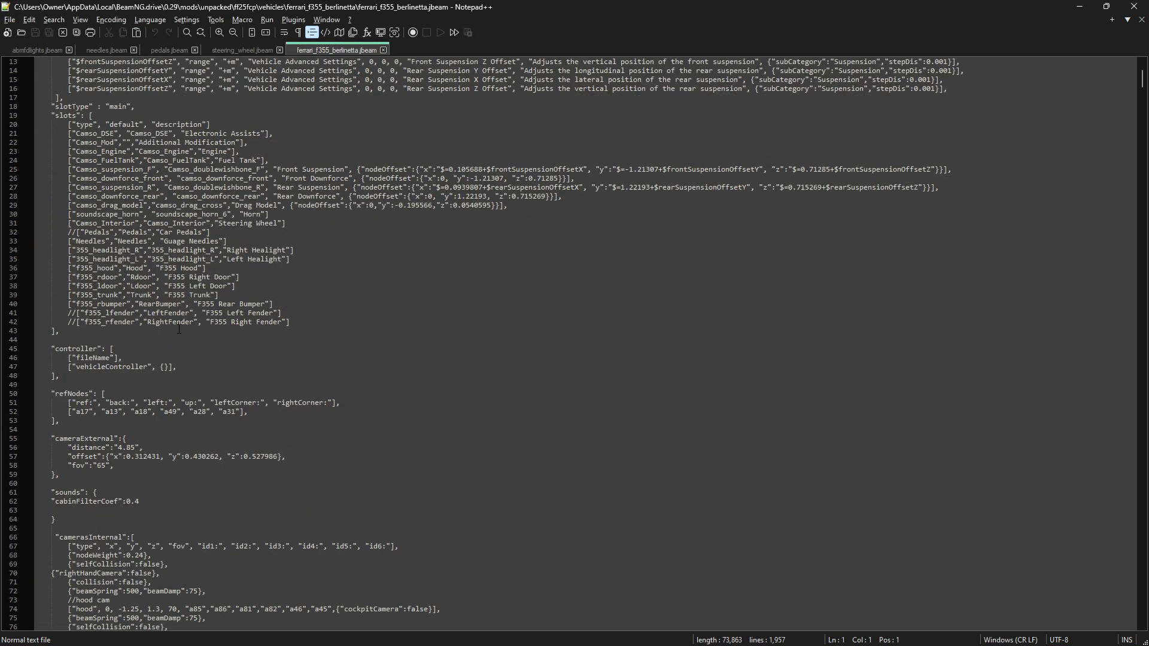
{"action": "left_click_drag", "start_coordinate": [55, 323], "coordinate": [628, 439]}
{"action": "key", "text": "ctrl+c"}
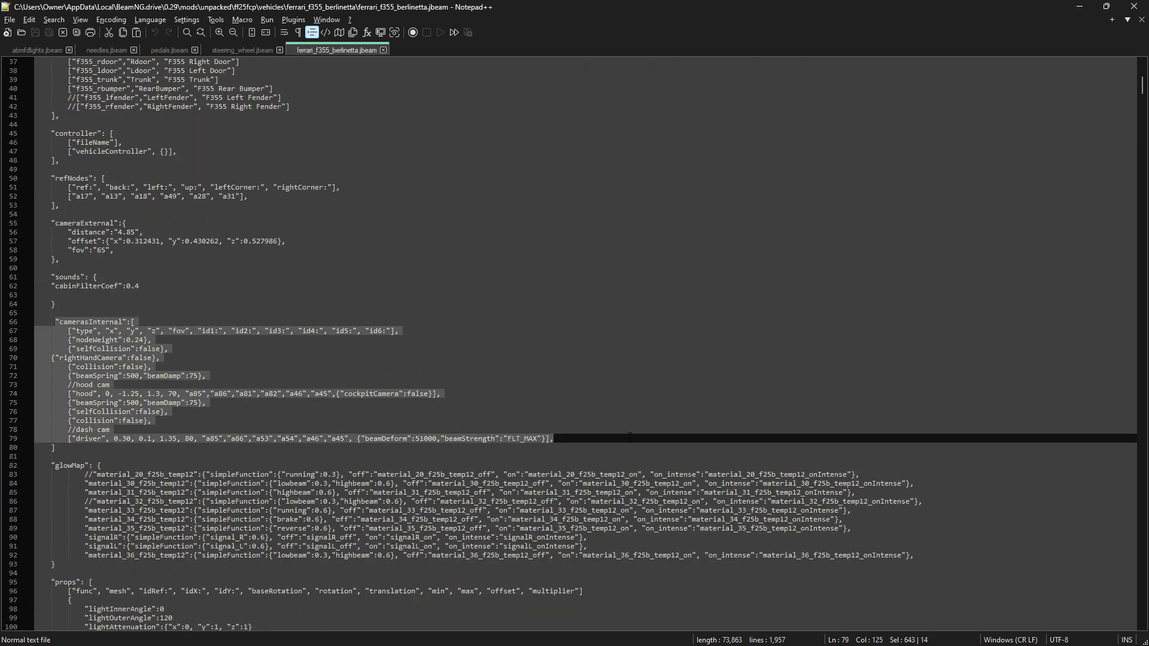
{"action": "left_click", "coordinate": [383, 51]}
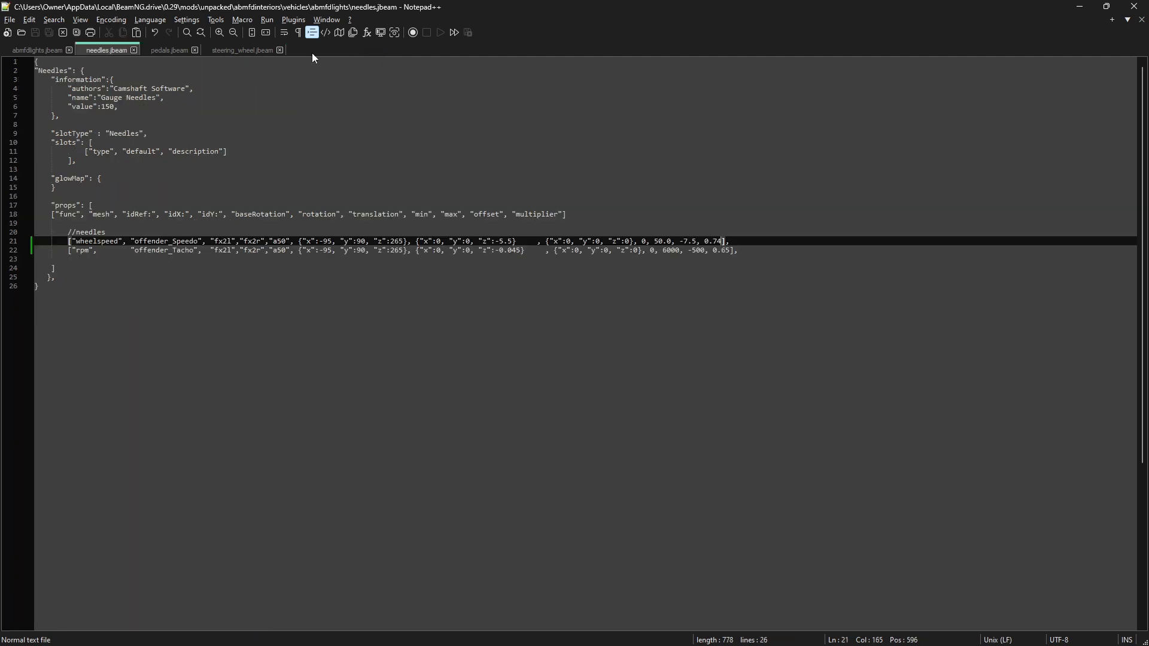
Step: Replace the camerasInternal section in abmfdlights.jbeam, up to its last camera line, with the copied camera definitions and save the file
{"action": "left_click", "coordinate": [35, 51]}
{"action": "scroll", "coordinate": [553, 393], "scroll_direction": "down", "scroll_amount": 10}
{"action": "key", "text": "super+Tab"}
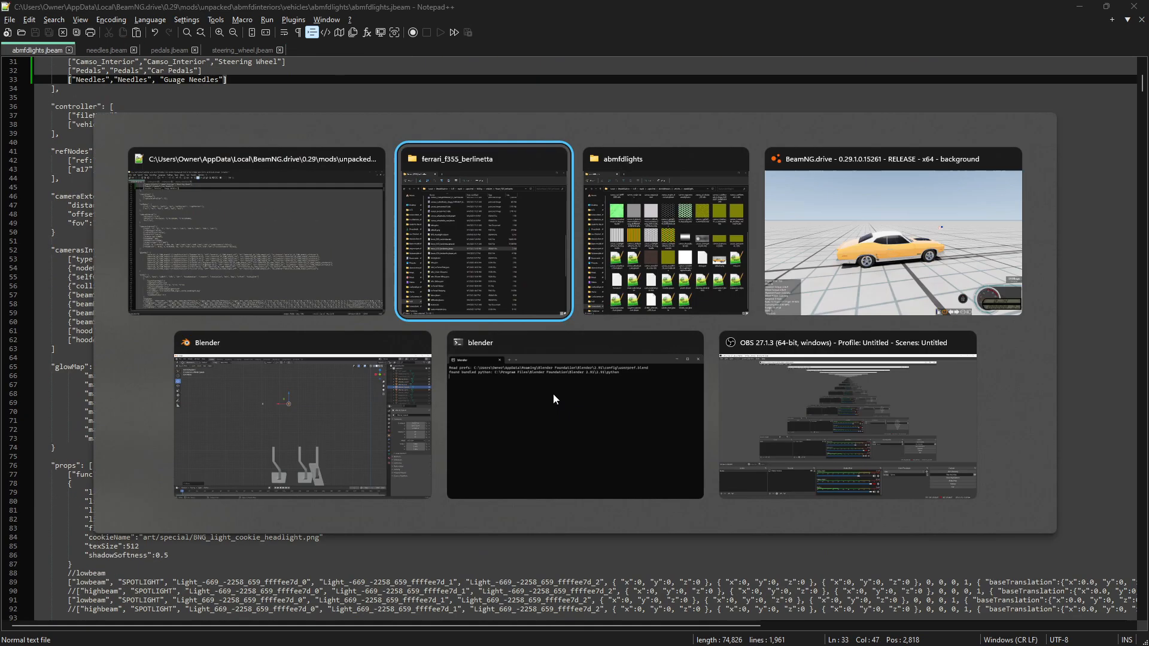
{"action": "left_click", "coordinate": [809, 284]}
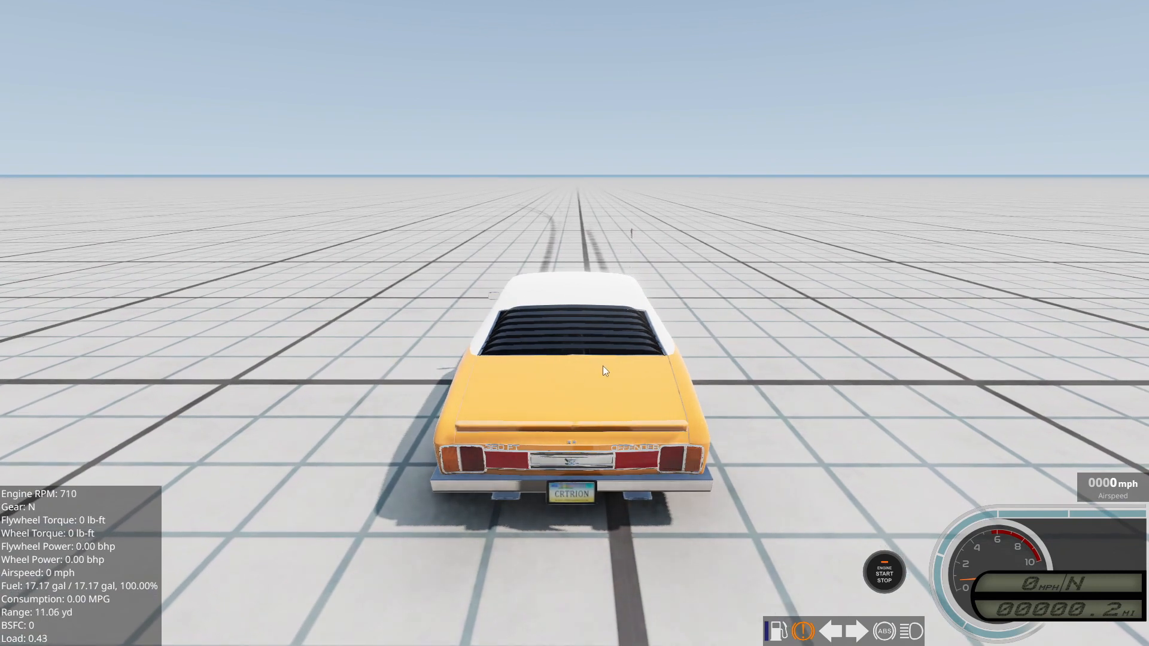
{"action": "key", "text": "alt+Tab"}
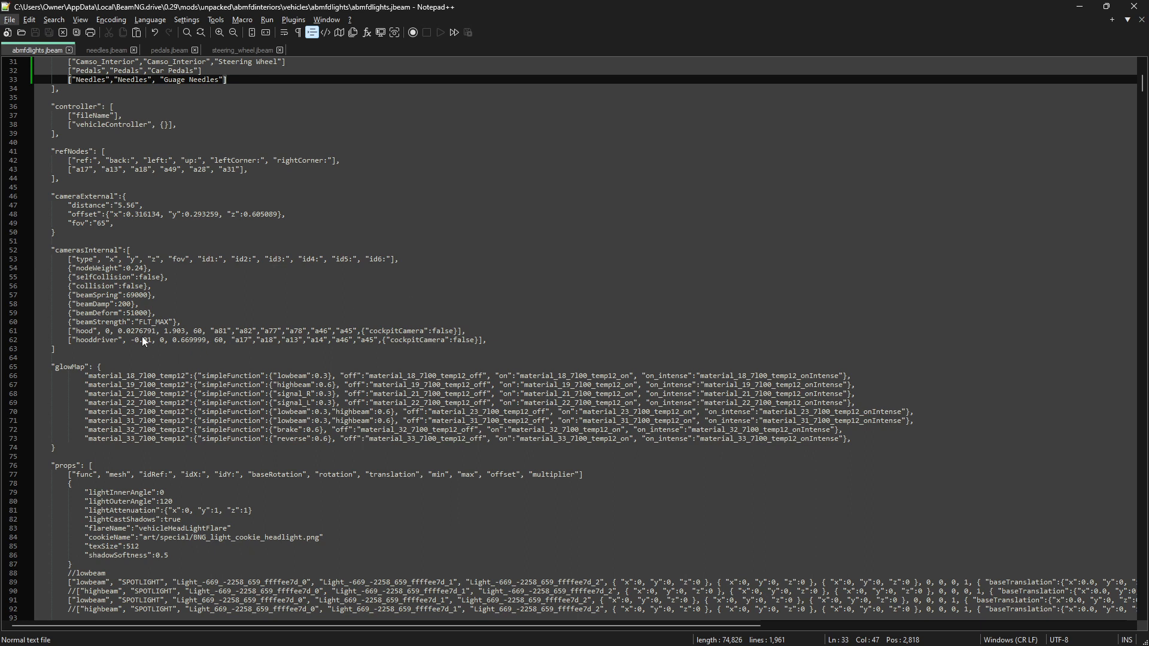
{"action": "left_click_drag", "start_coordinate": [52, 247], "coordinate": [605, 340]}
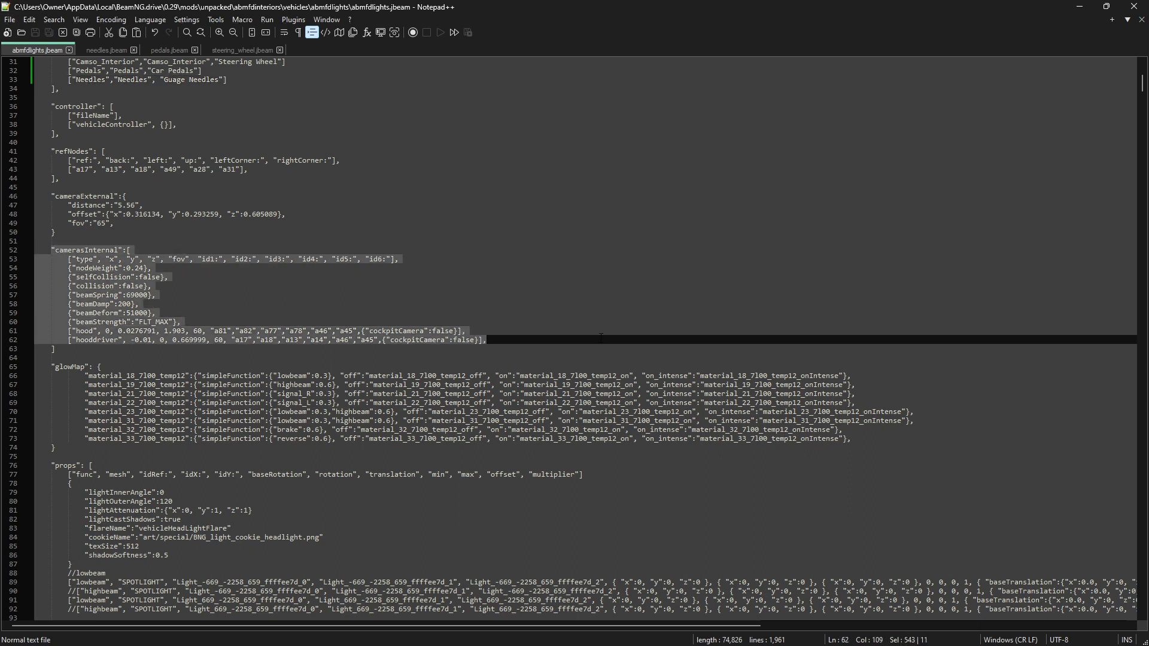
{"action": "key", "text": "ctrl+v"}
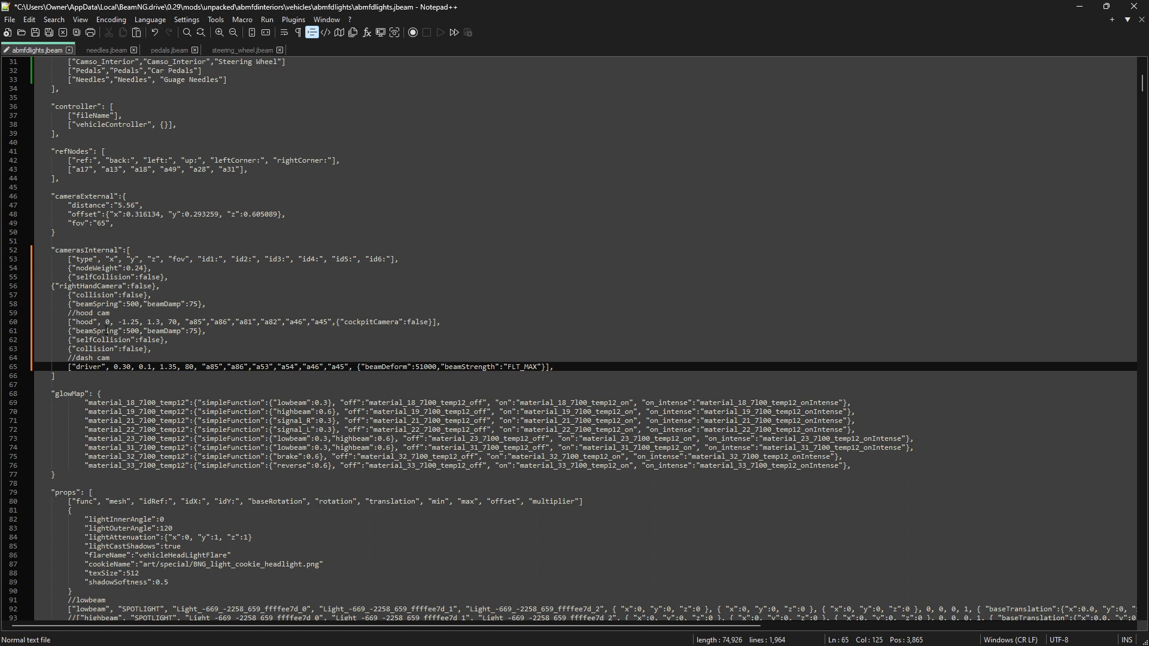
{"action": "scroll", "coordinate": [83, 249], "scroll_direction": "up", "scroll_amount": 6}
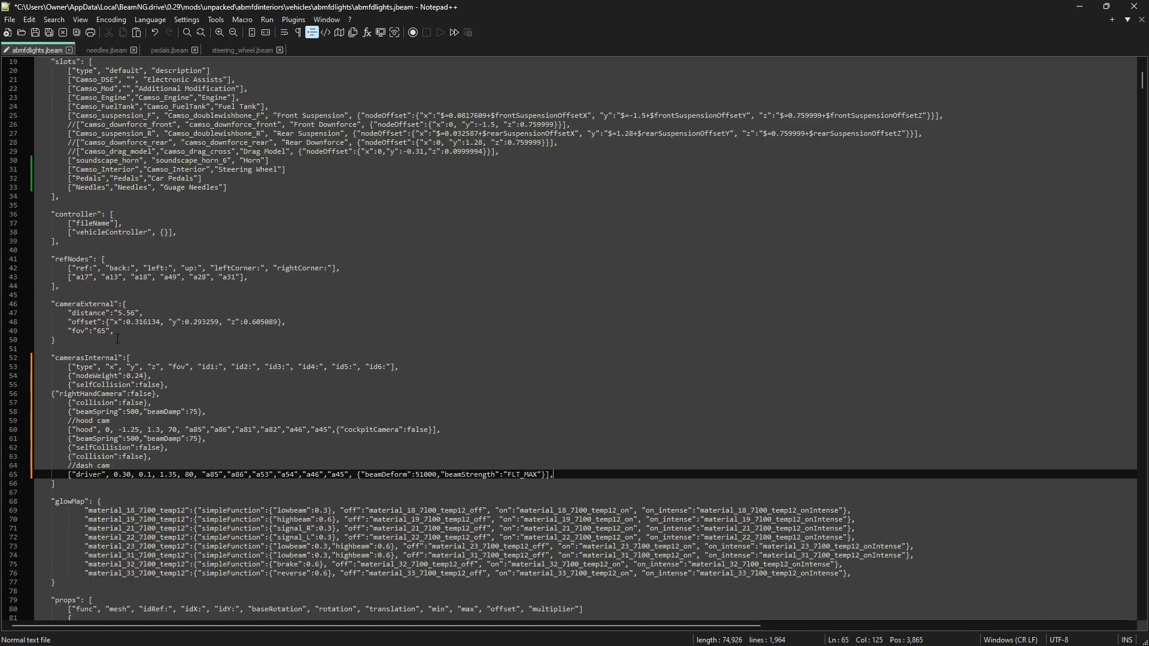
{"action": "left_click_drag", "start_coordinate": [66, 223], "coordinate": [229, 242]}
{"action": "left_click", "coordinate": [185, 241]}
{"action": "scroll", "coordinate": [61, 374], "scroll_direction": "down", "scroll_amount": 6}
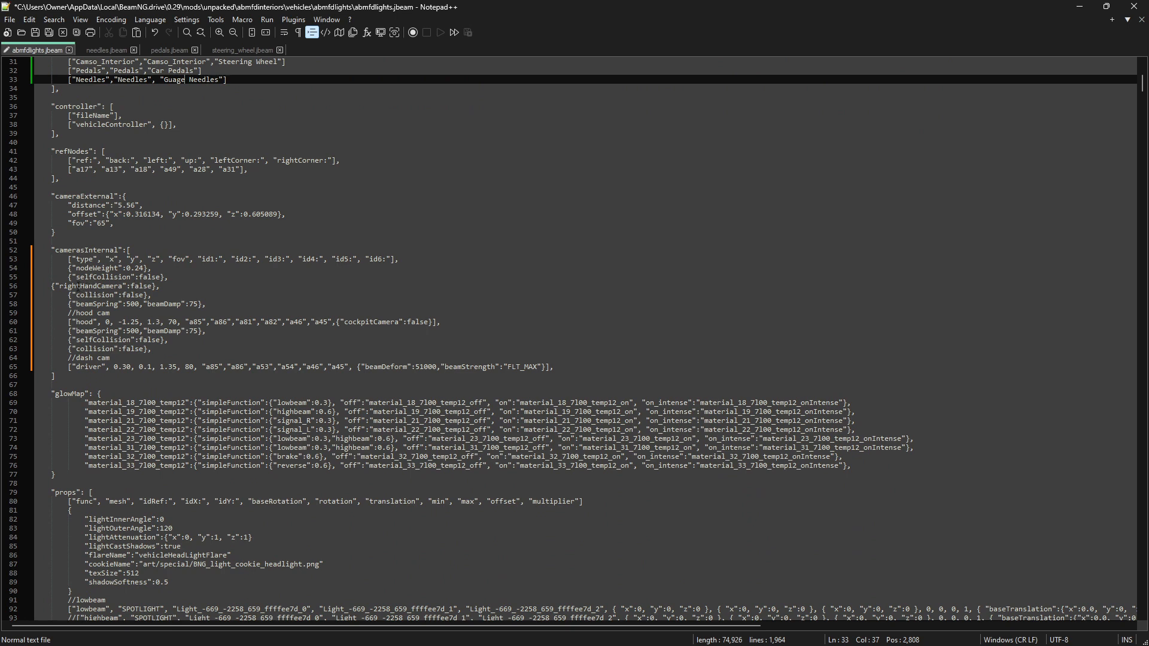
{"action": "key", "text": "ctrl+s"}
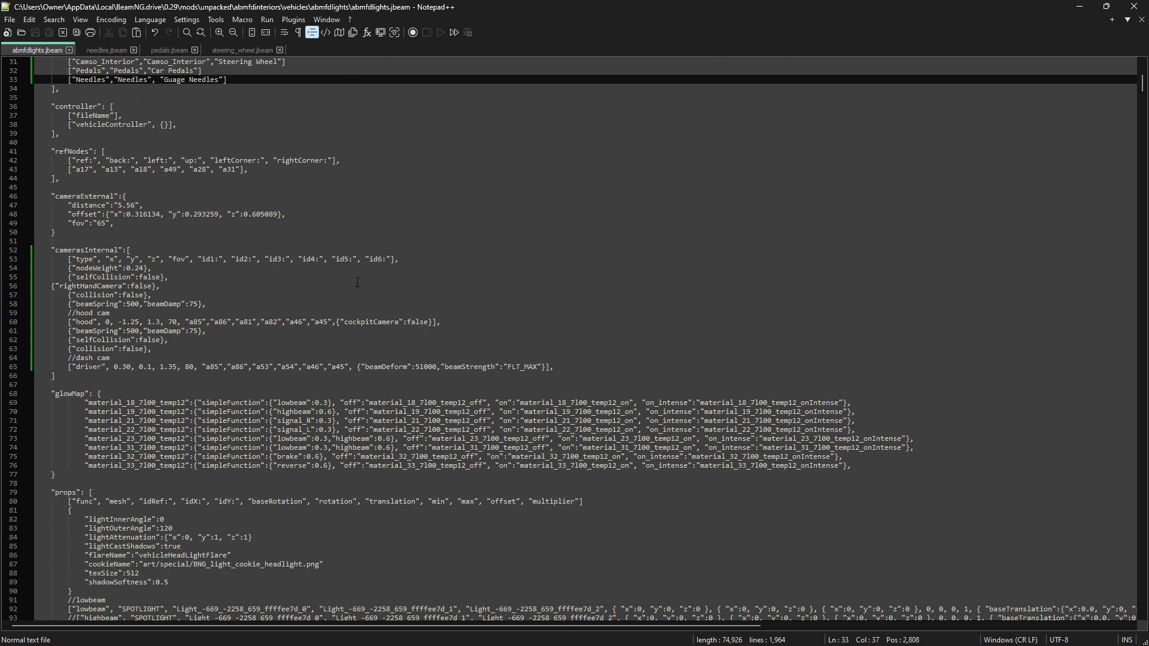
Step: Reload the vehicle in BeamNG.drive and cycle through the cameras to check the hood and driver views
{"action": "key", "text": "alt+Tab"}
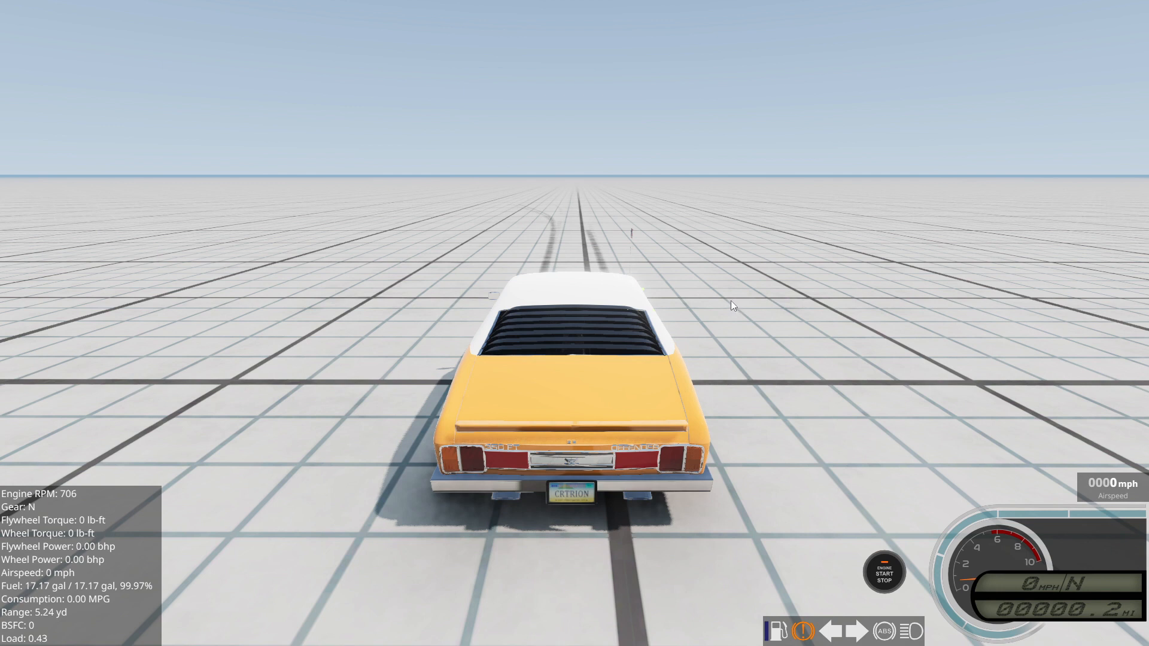
{"action": "key", "text": "ctrl+r"}
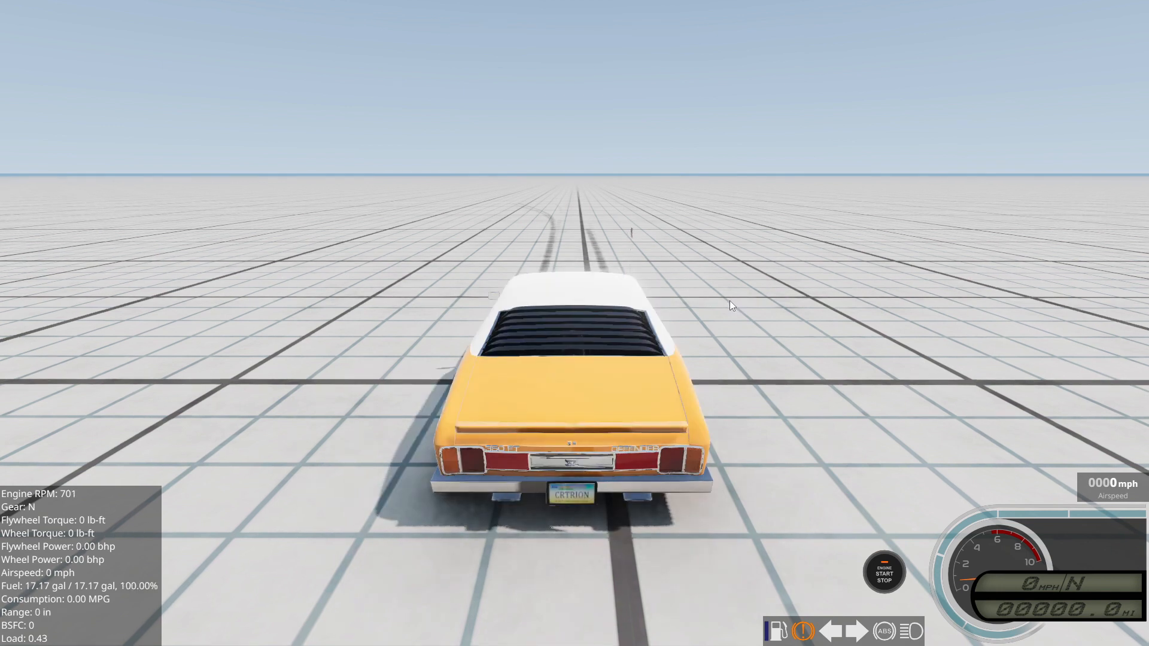
{"action": "key", "text": "c"}
{"action": "right_click_drag", "start_coordinate": [423, 185], "coordinate": [251, 215]}
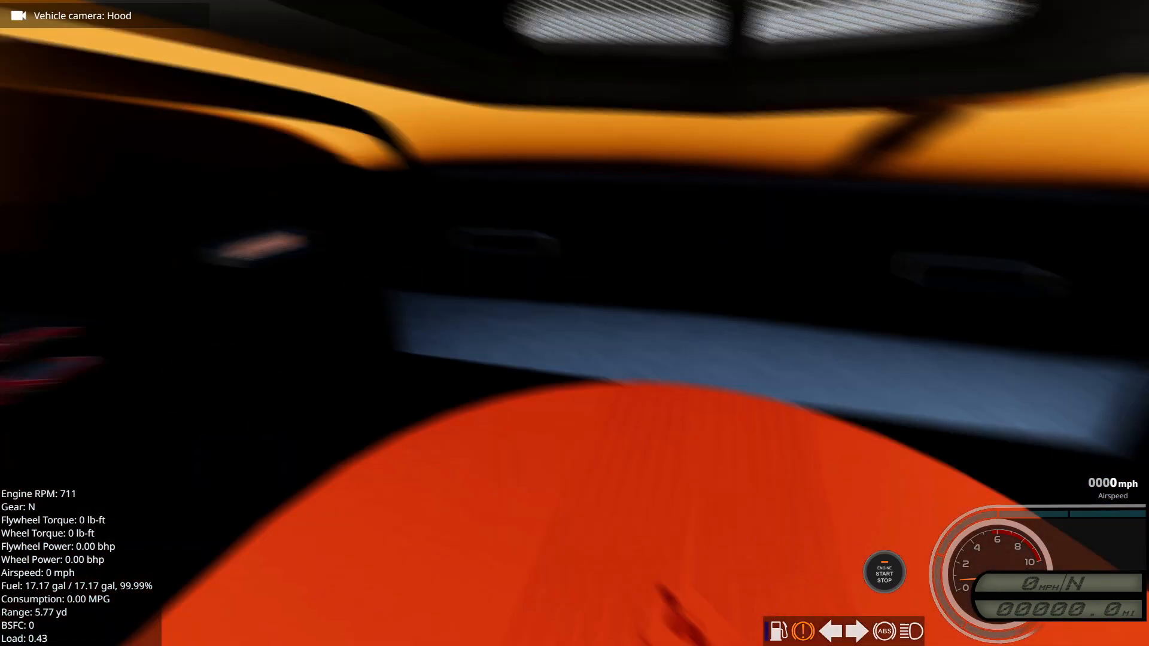
{"action": "key", "text": "c"}
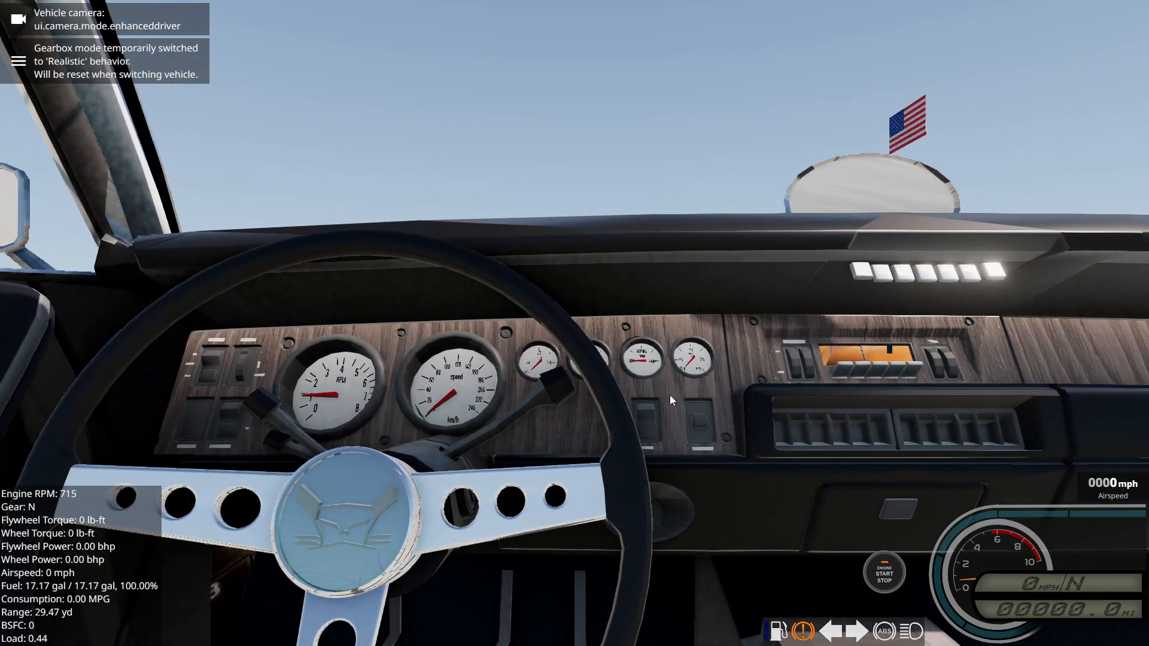
{"action": "key", "text": "c"}
{"action": "key", "text": "c"}
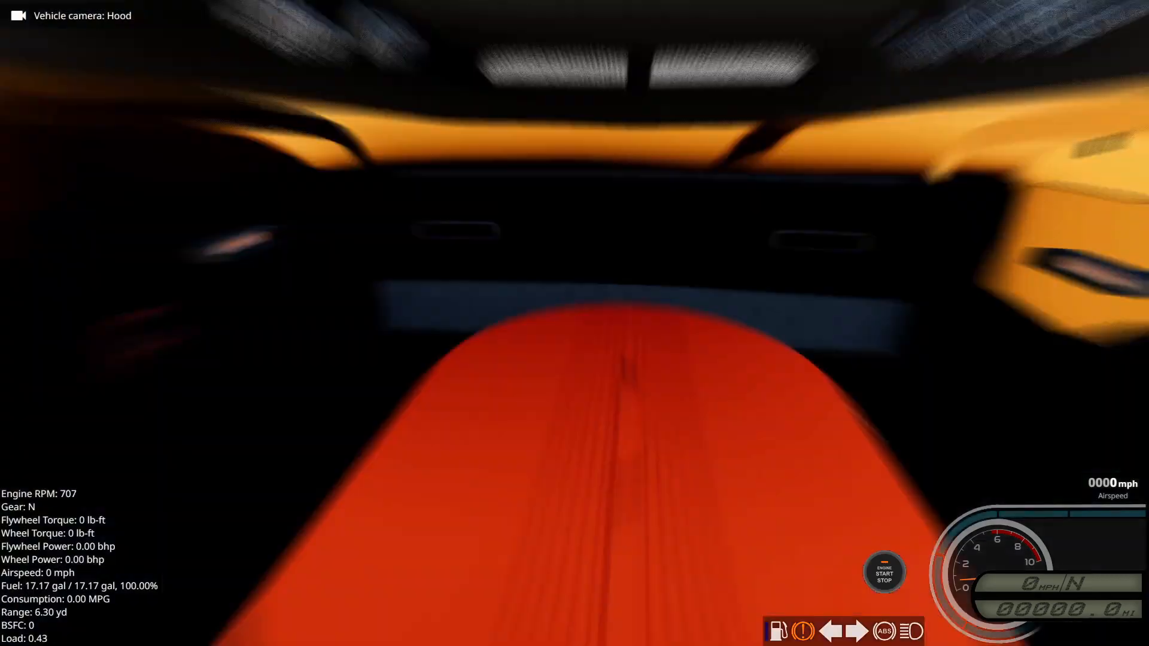
Step: In Notepad++, set the hood camera's y to -1.1 and z to 1.5 in abmfdlights.jbeam and save the file
{"action": "key", "text": "alt+Tab"}
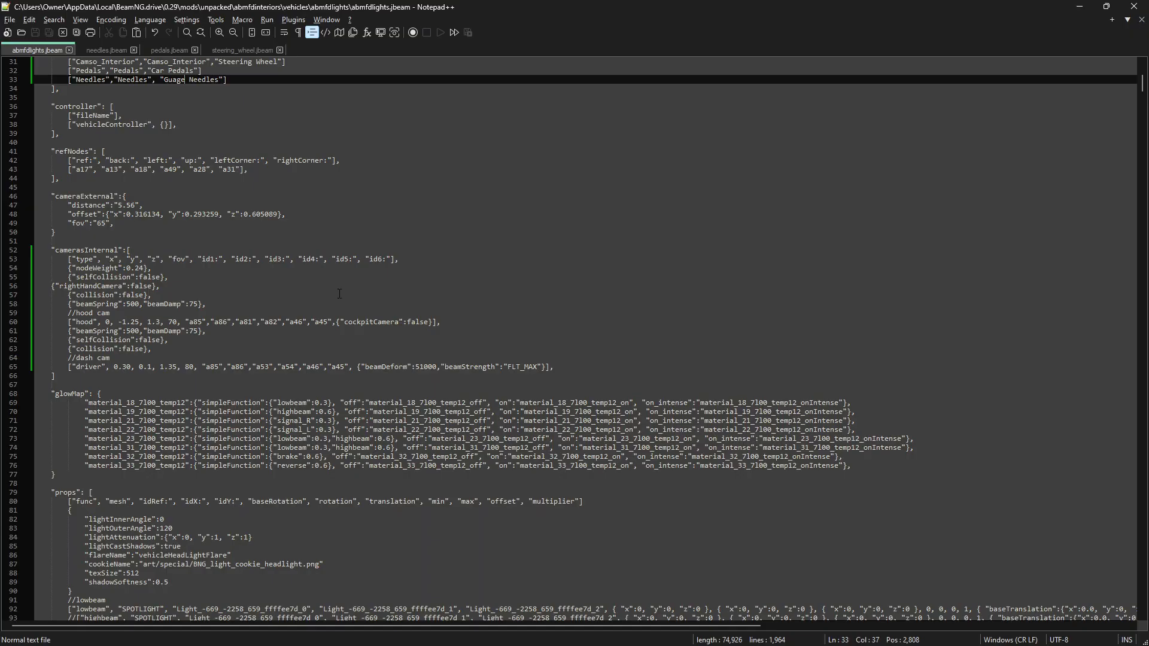
{"action": "left_click", "coordinate": [162, 368]}
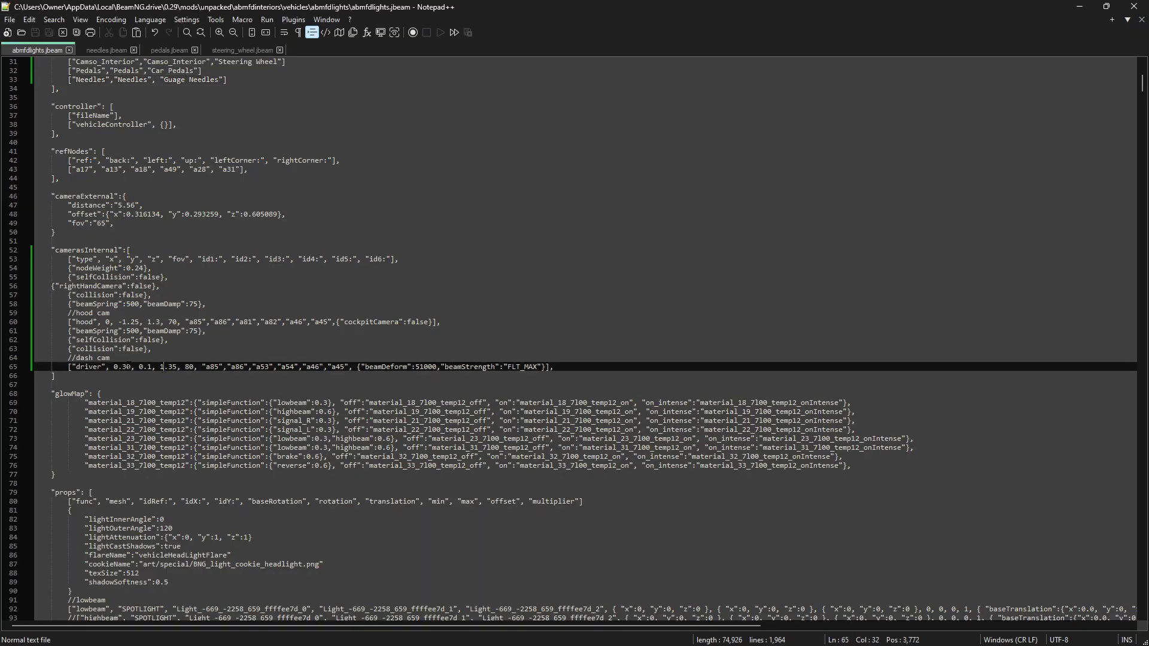
{"action": "left_click", "coordinate": [192, 322]}
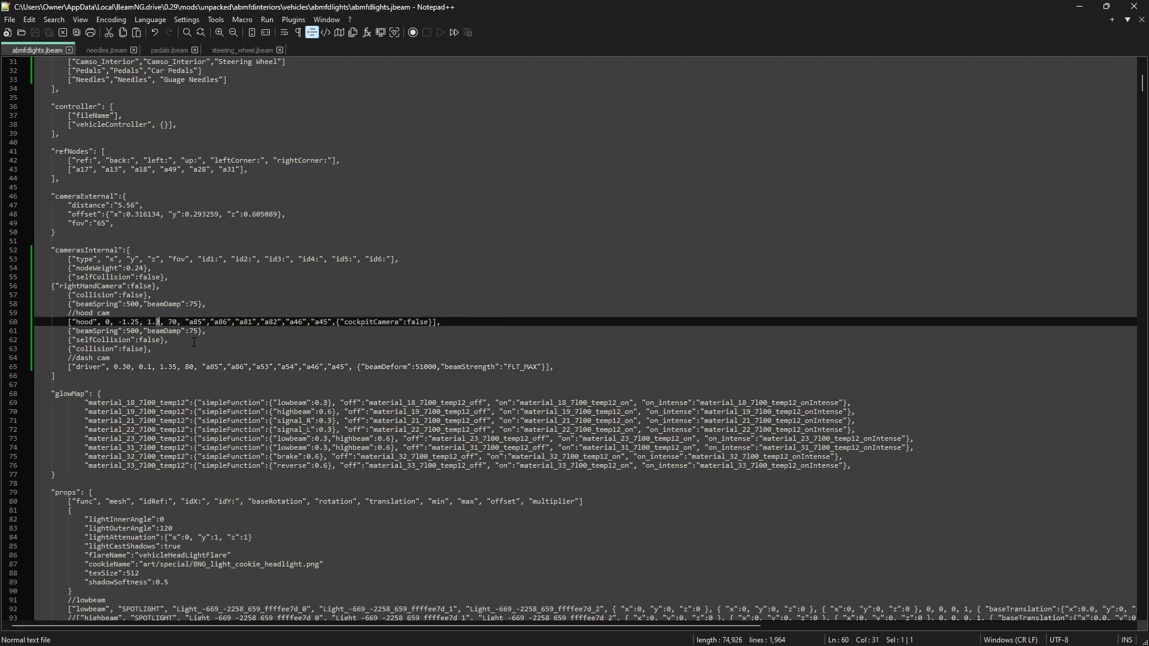
{"action": "type", "text": "1"}
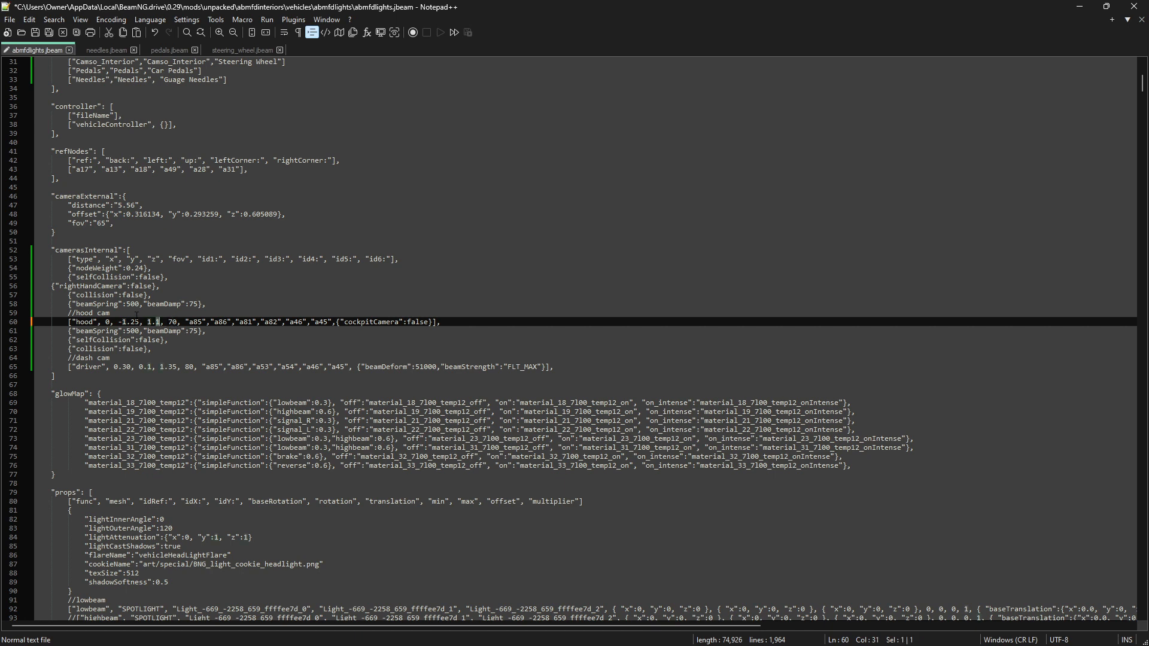
{"action": "left_click", "coordinate": [172, 322]}
{"action": "double_click", "coordinate": [134, 322]}
{"action": "type", "text": "1"}
{"action": "key", "text": "ctrl+s"}
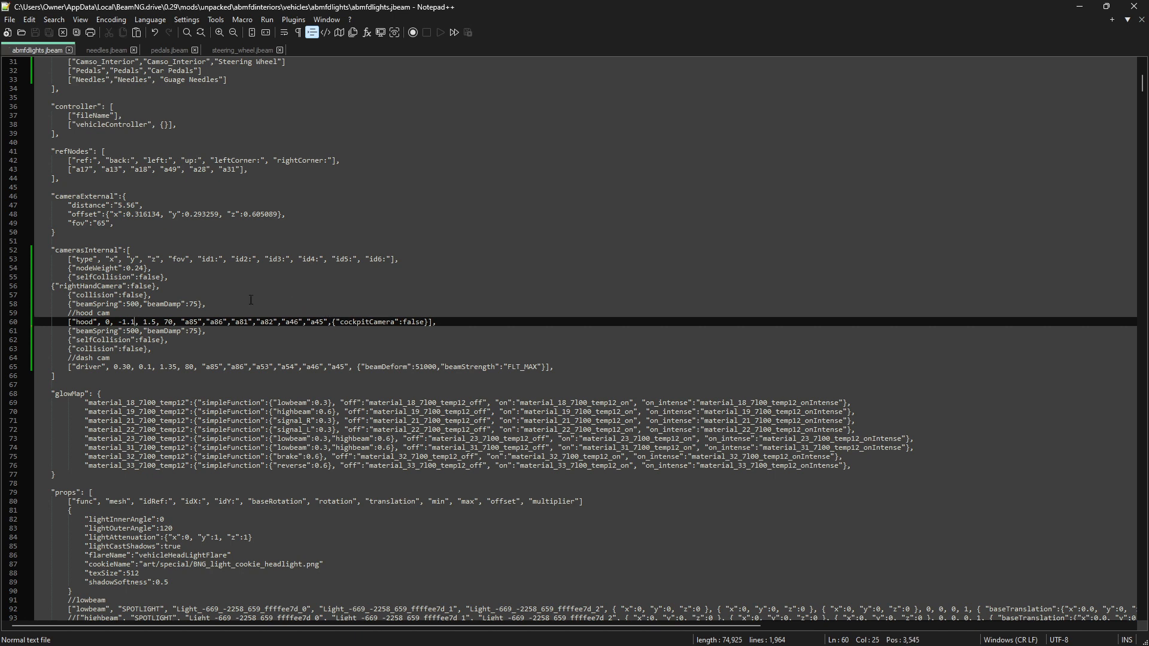
{"action": "left_click_drag", "start_coordinate": [106, 322], "coordinate": [114, 322]}
{"action": "left_click", "coordinate": [109, 322]}
Step: Switch to BeamNG.drive and cycle the vehicle cameras to check the adjusted hood camera position
{"action": "key", "text": "alt+Tab"}
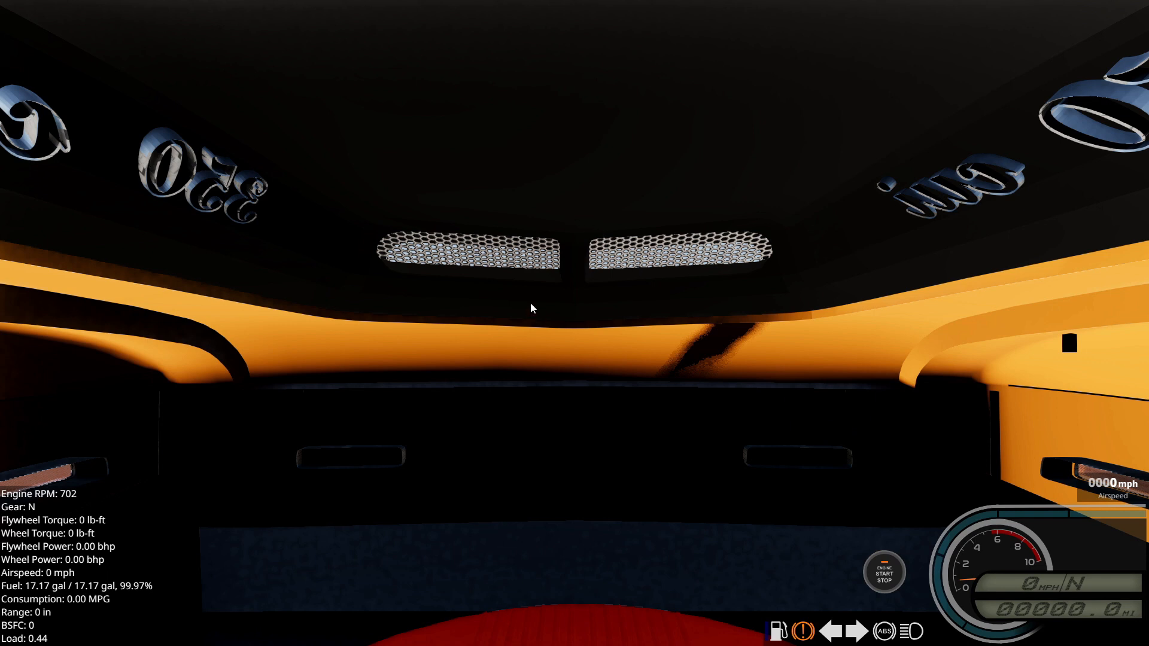
{"action": "key", "text": "c"}
{"action": "key", "text": "c"}
{"action": "key", "text": "c"}
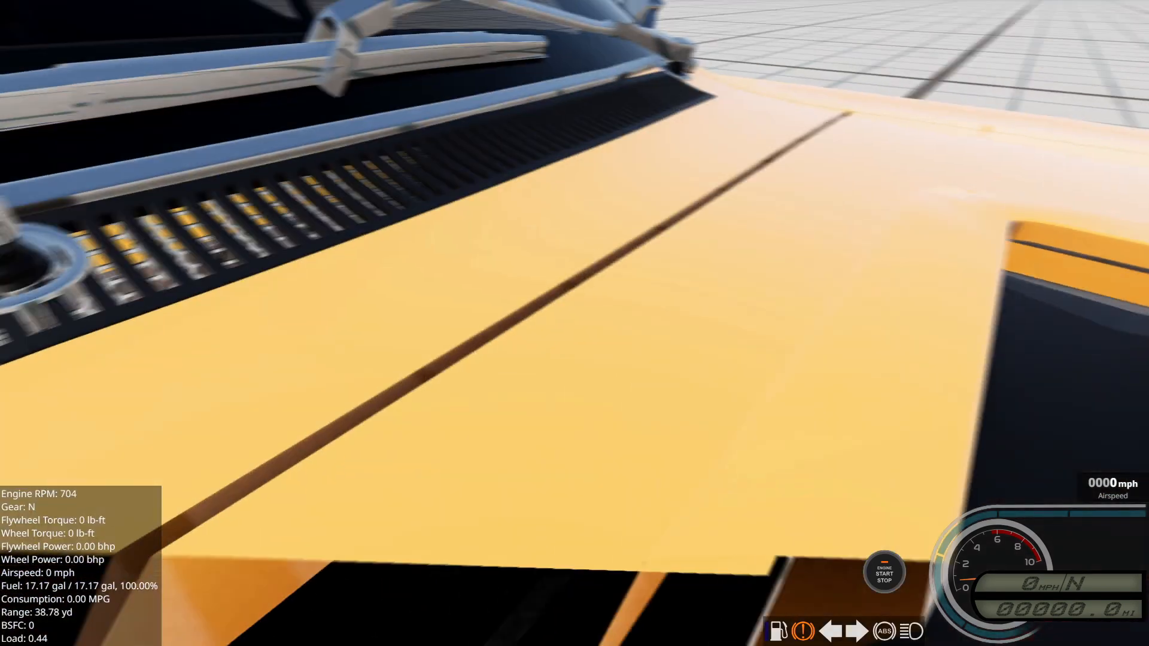
{"action": "key", "text": "c"}
{"action": "key", "text": "c"}
{"action": "key", "text": "c"}
{"action": "key", "text": "c"}
{"action": "key", "text": "c"}
{"action": "key", "text": "c"}
{"action": "key", "text": "c"}
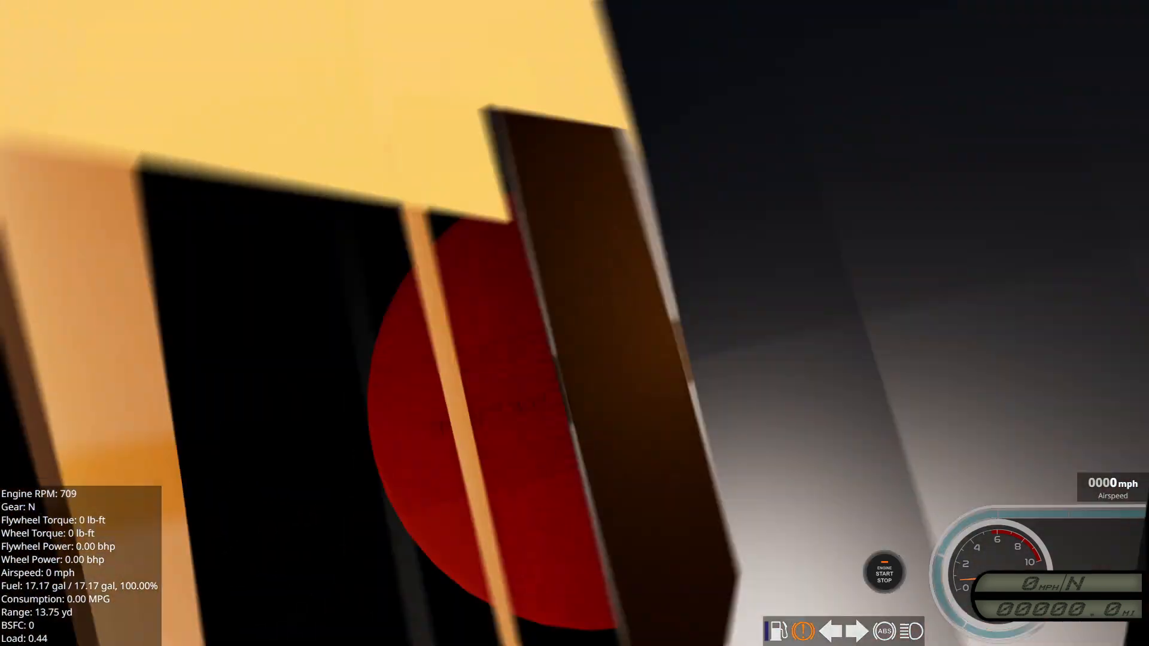
Step: Set the hood camera's z to 1.55 in abmfdlights.jbeam, then check the hood and driver views in BeamNG.drive
{"action": "key", "text": "alt+Tab"}
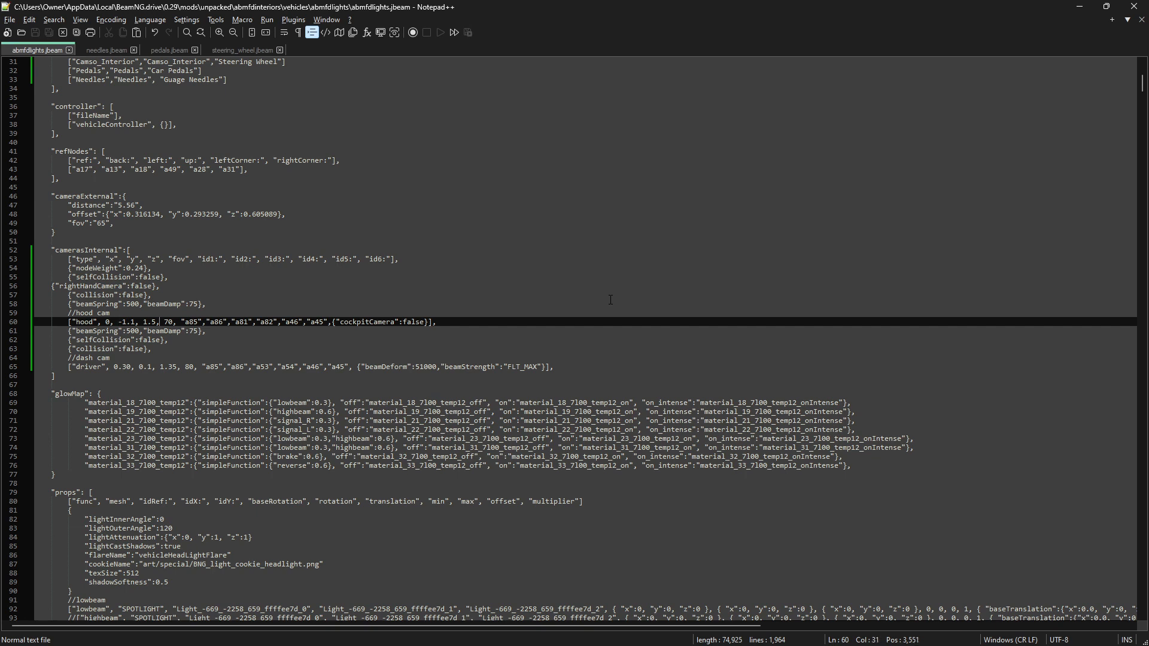
{"action": "key", "text": "alt+Tab"}
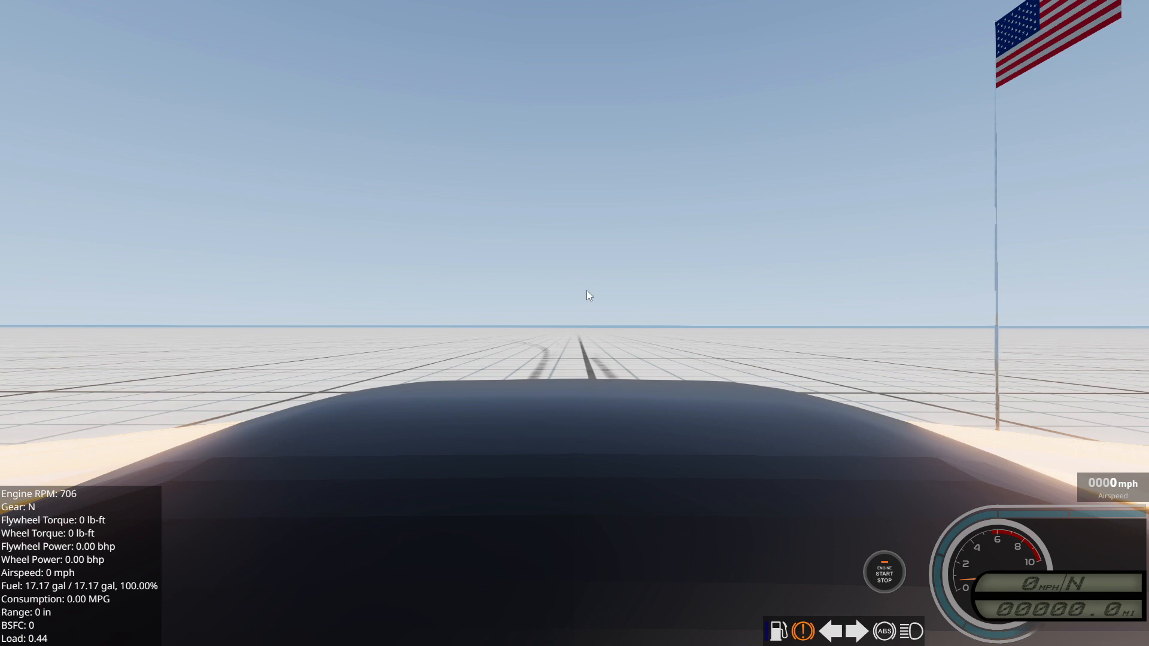
{"action": "key", "text": "c"}
{"action": "key", "text": "c"}
{"action": "key", "text": "q"}
{"action": "key", "text": "c"}
{"action": "right_click_drag", "start_coordinate": [587, 289], "coordinate": [587, 289]}
{"action": "key", "text": "c"}
{"action": "key", "text": "c"}
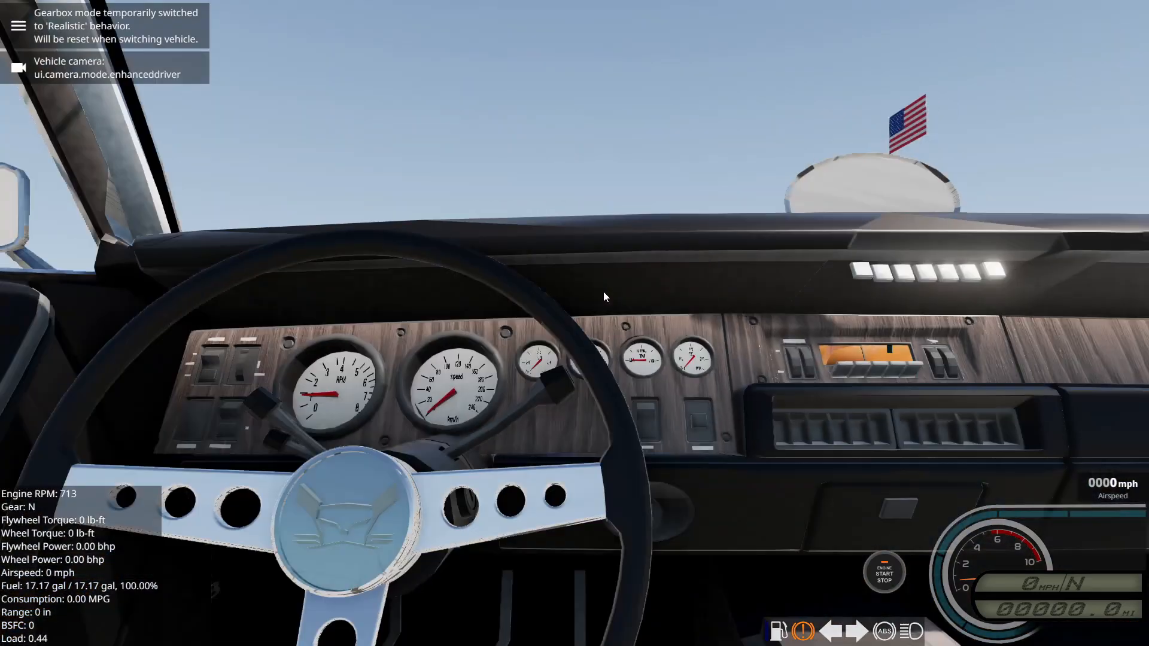
{"action": "key", "text": "alt+Tab"}
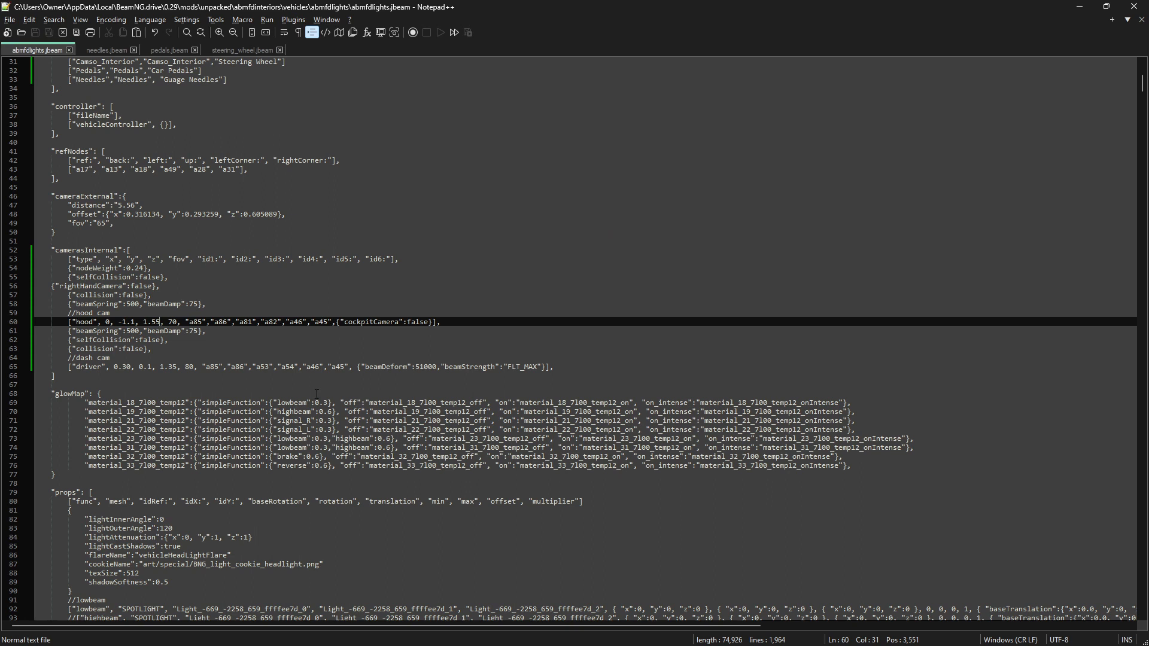
Step: Set the driver camera's x to 0.40 and z to 1.55 in abmfdlights.jbeam
{"action": "left_click", "coordinate": [126, 368]}
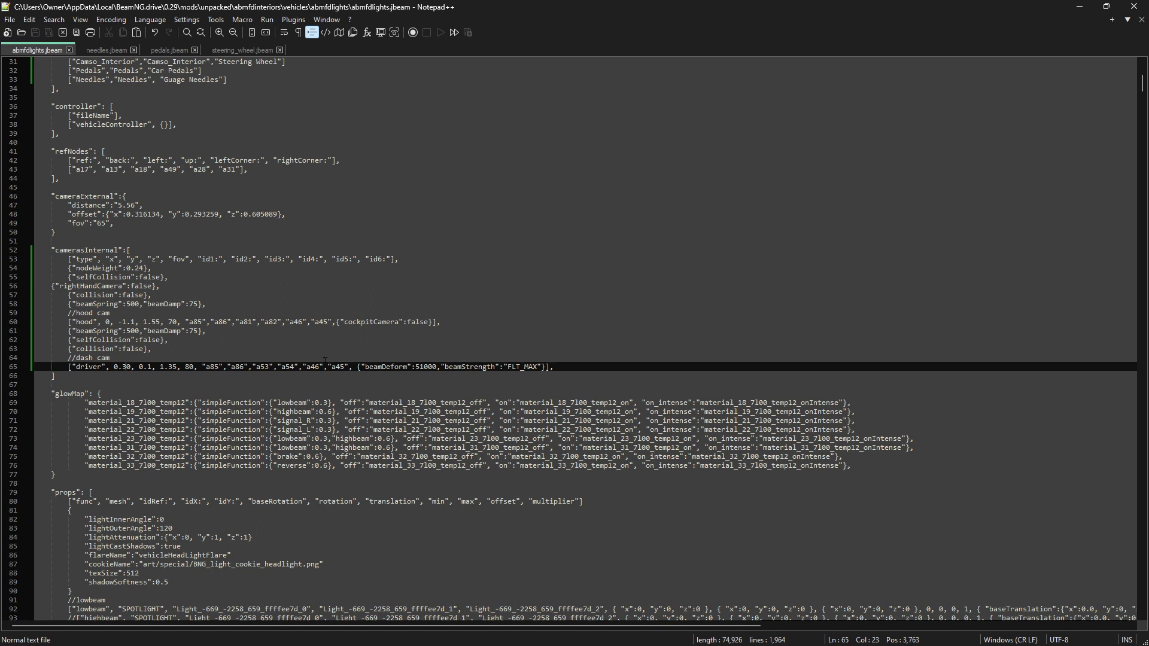
{"action": "key", "text": "BackSpace"}
{"action": "type", "text": "4"}
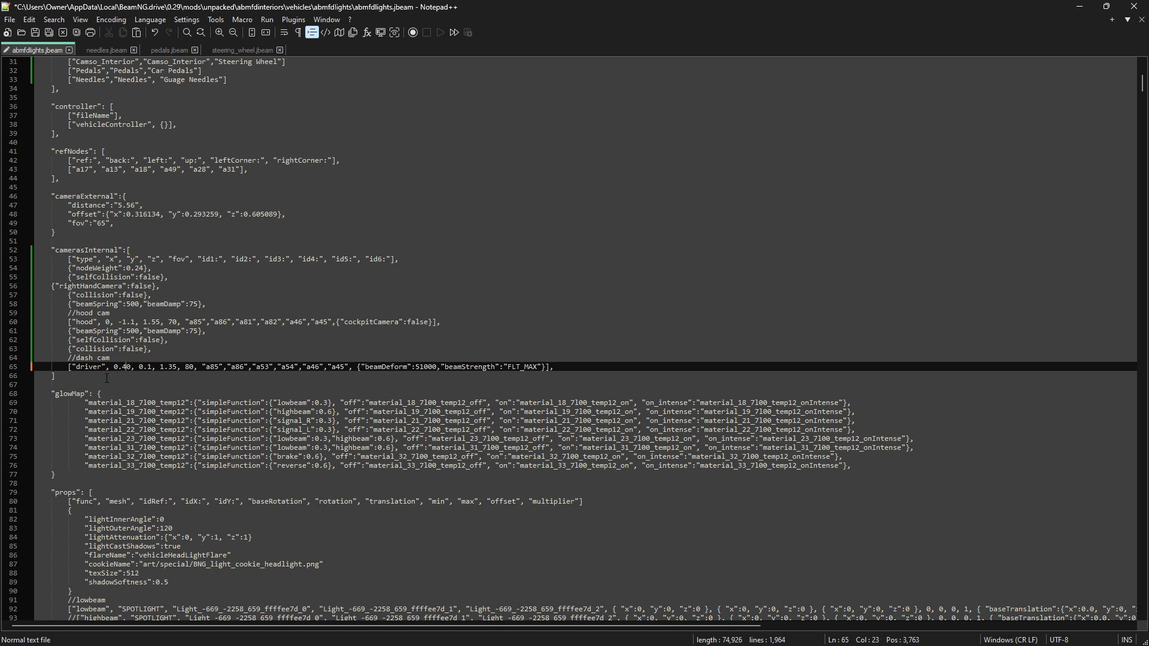
{"action": "double_click", "coordinate": [171, 367]}
{"action": "type", "text": "55"}
Step: Duplicate the hood cam comment and camera line below the driver camera, renaming hood to wheel in both copied lines
{"action": "left_click_drag", "start_coordinate": [69, 312], "coordinate": [486, 321]}
{"action": "key", "text": "ctrl+c"}
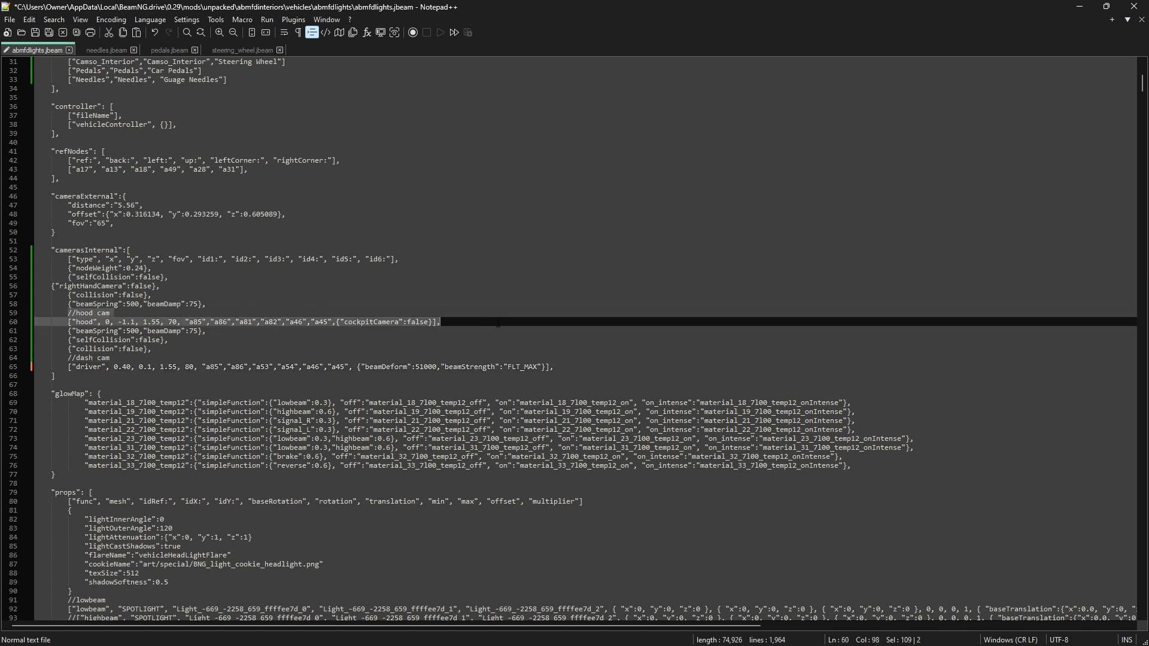
{"action": "left_click", "coordinate": [566, 367]}
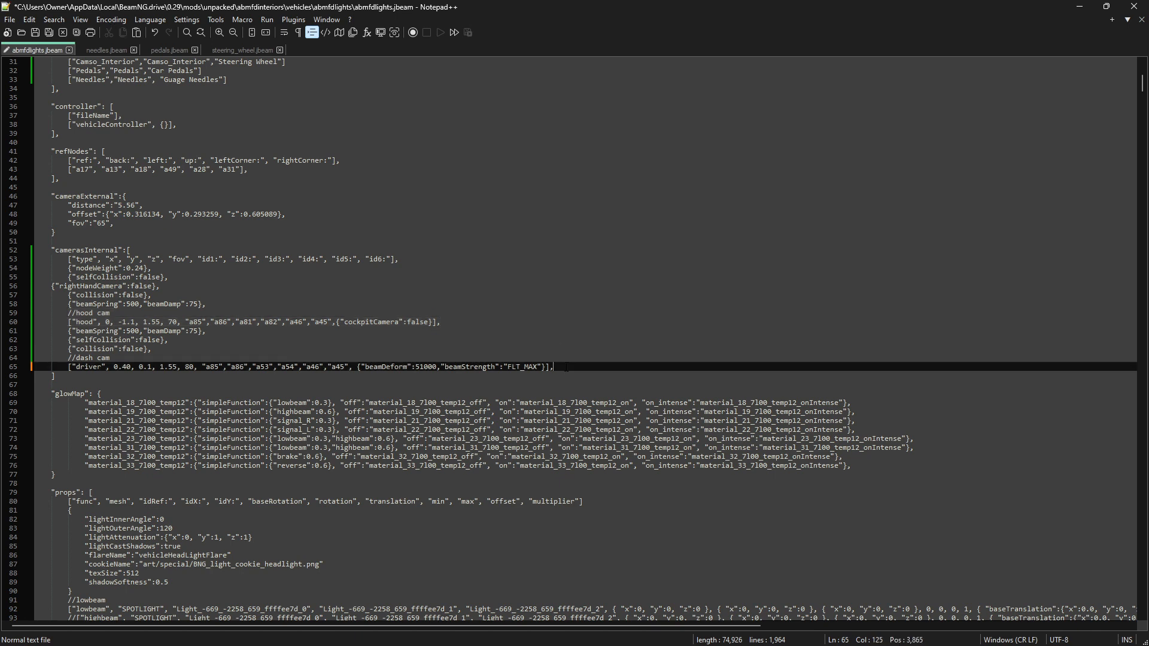
{"action": "key", "text": "Return"}
{"action": "key", "text": "ctrl+v"}
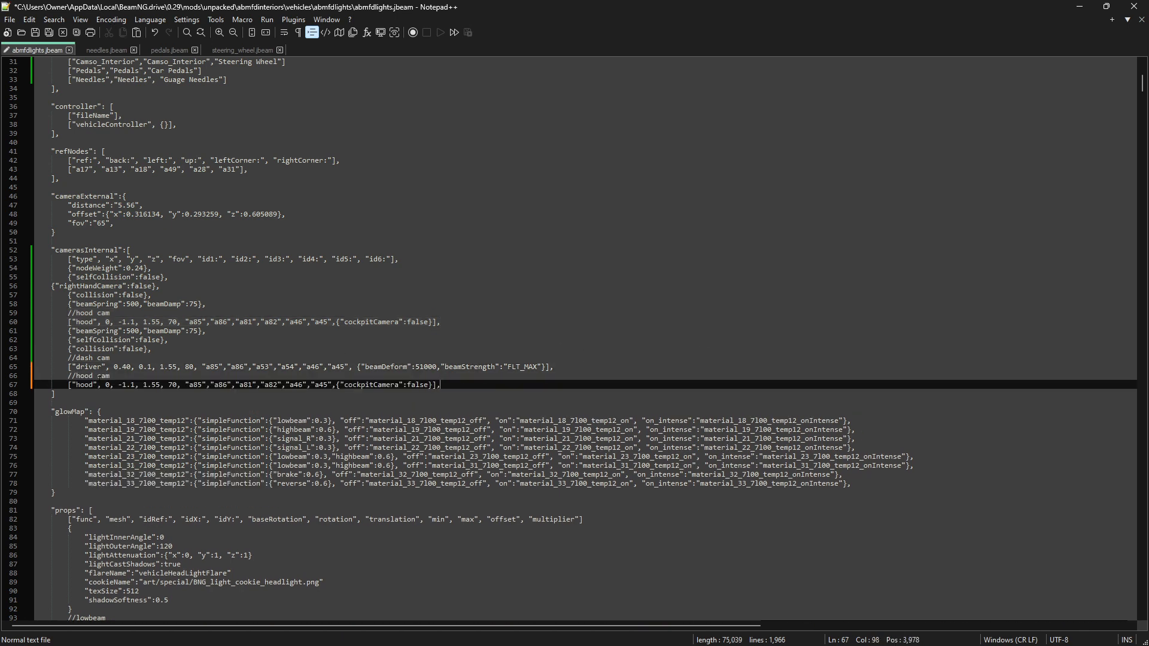
{"action": "double_click", "coordinate": [85, 376]}
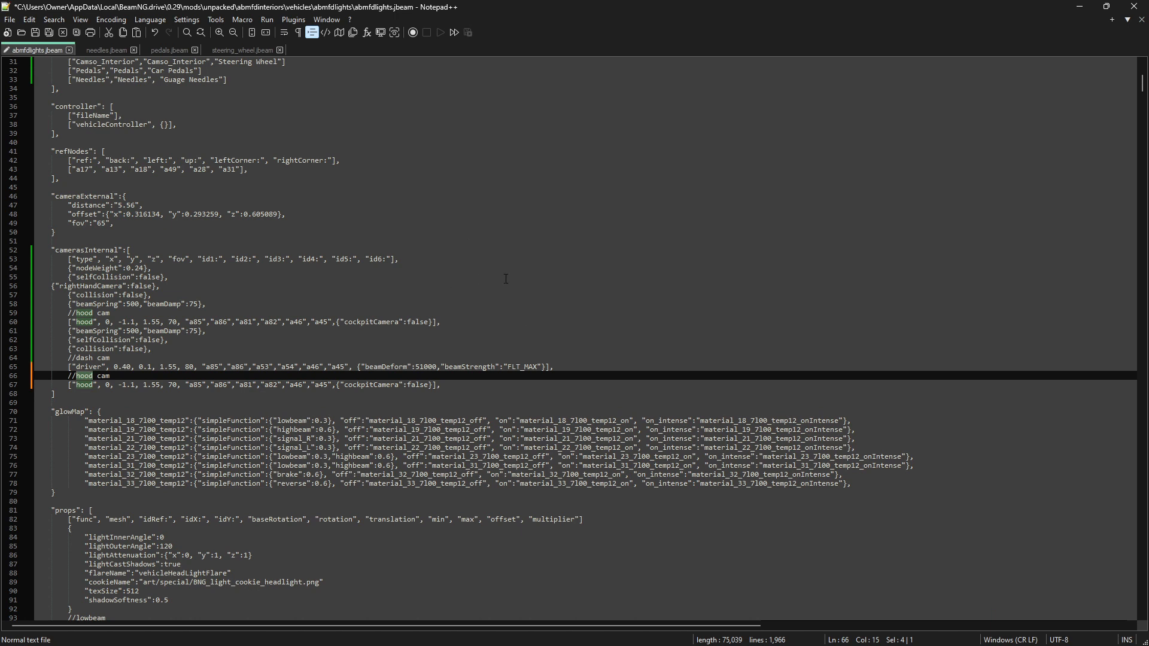
{"action": "type", "text": "wheel"}
{"action": "double_click", "coordinate": [85, 385]}
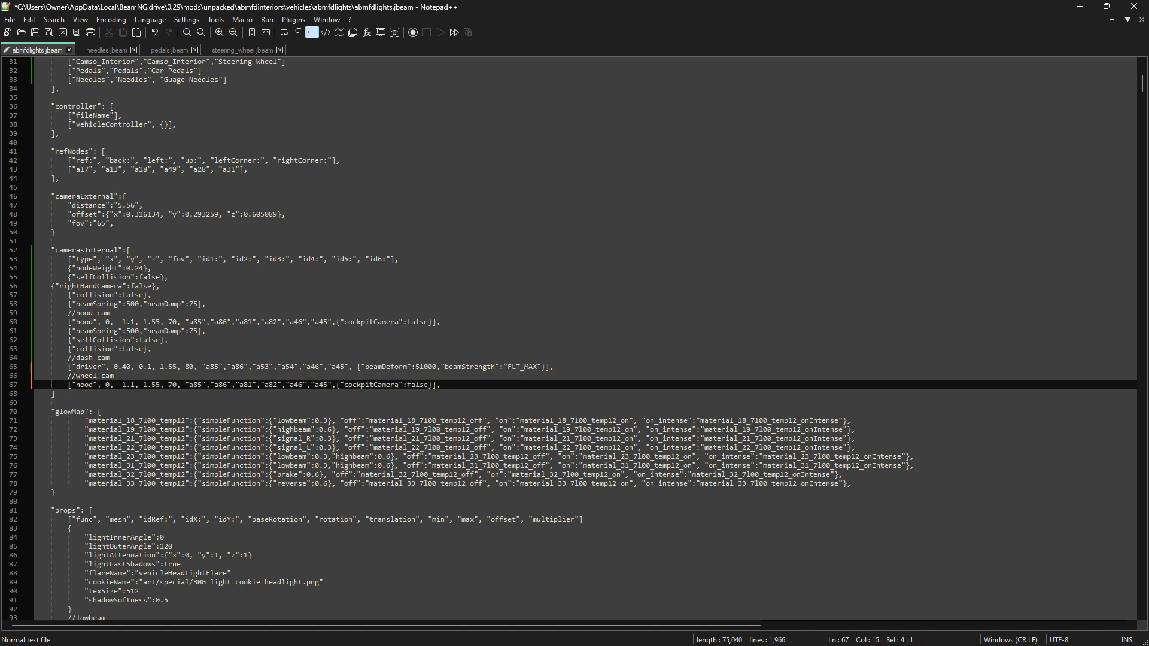
{"action": "type", "text": "wheel"}
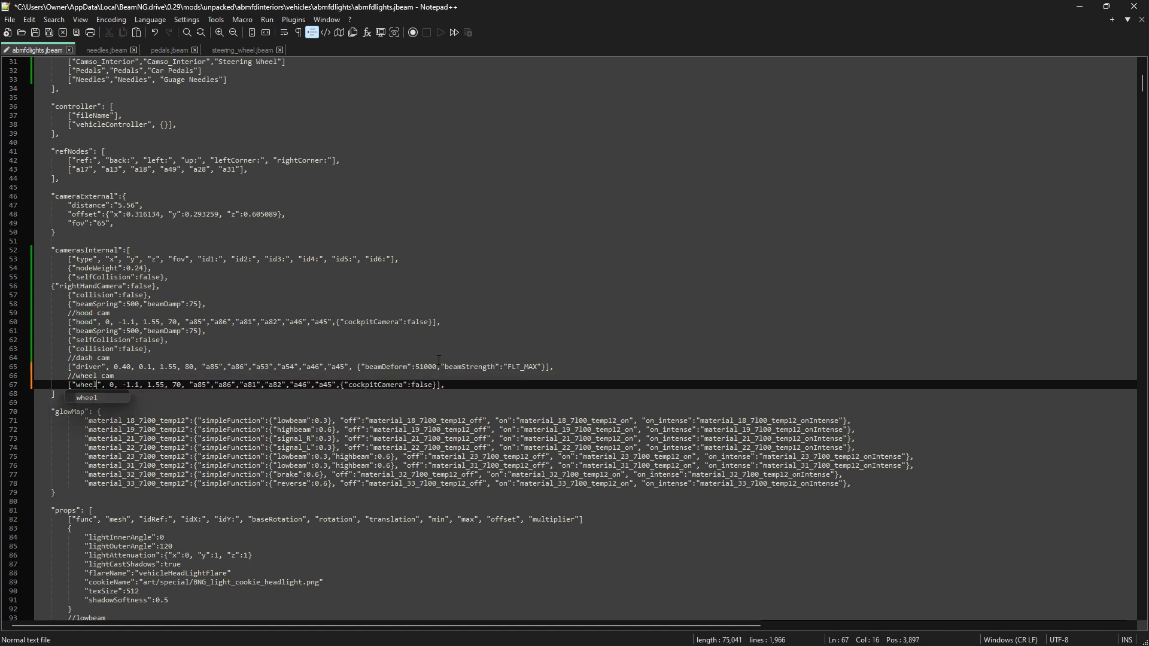
Step: Set the wheel camera's x to 6 and z to 1.0, then save abmfdlights.jbeam
{"action": "left_click", "coordinate": [147, 383]}
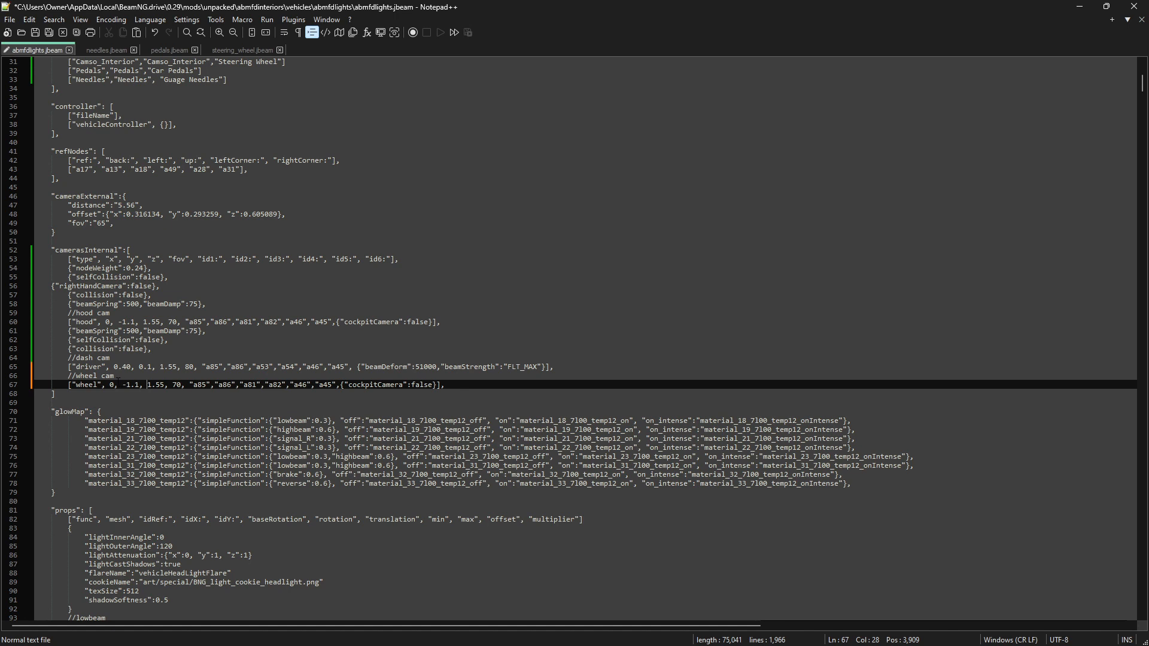
{"action": "double_click", "coordinate": [111, 386]}
{"action": "type", "text": "6"}
{"action": "double_click", "coordinate": [160, 385]}
{"action": "type", "text": "0"}
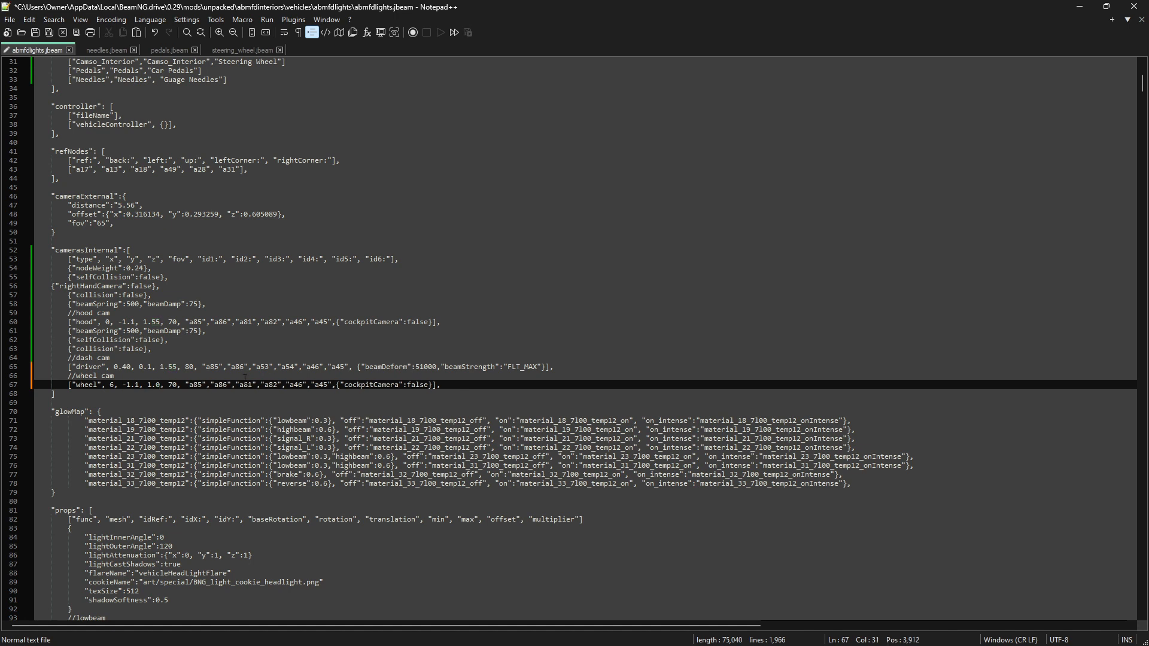
{"action": "key", "text": "ctrl+s"}
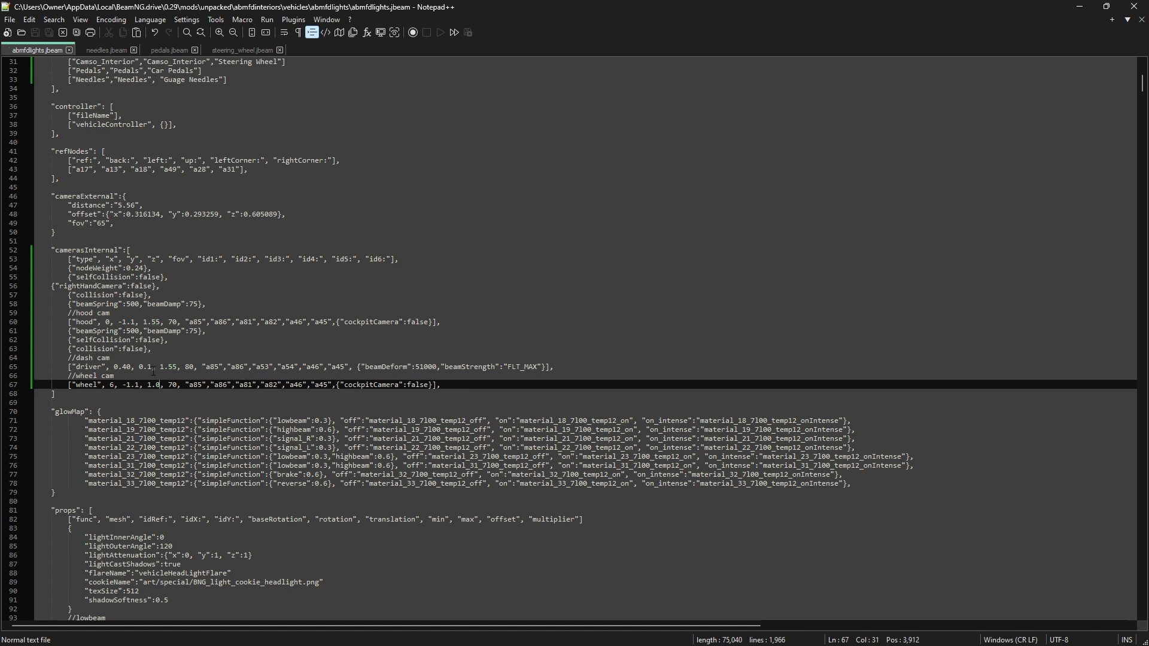
Step: Switch to BeamNG.drive and check the adjusted driver camera view
{"action": "key", "text": "alt+Tab"}
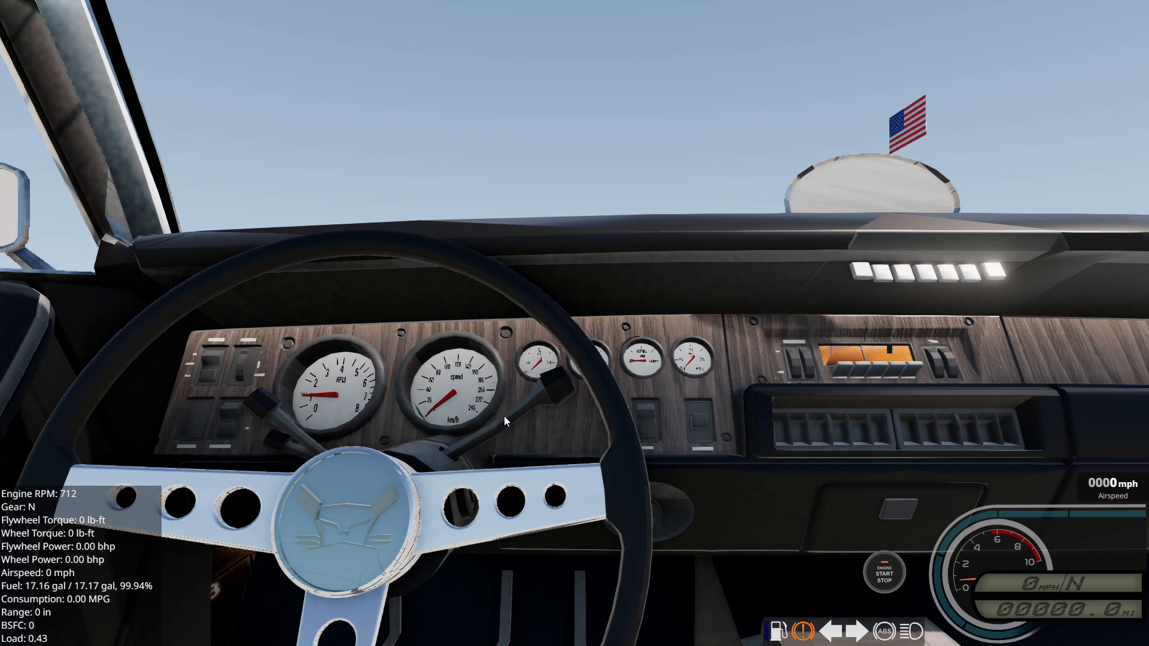
{"action": "key", "text": "alt+Tab"}
{"action": "key", "text": "alt+Tab"}
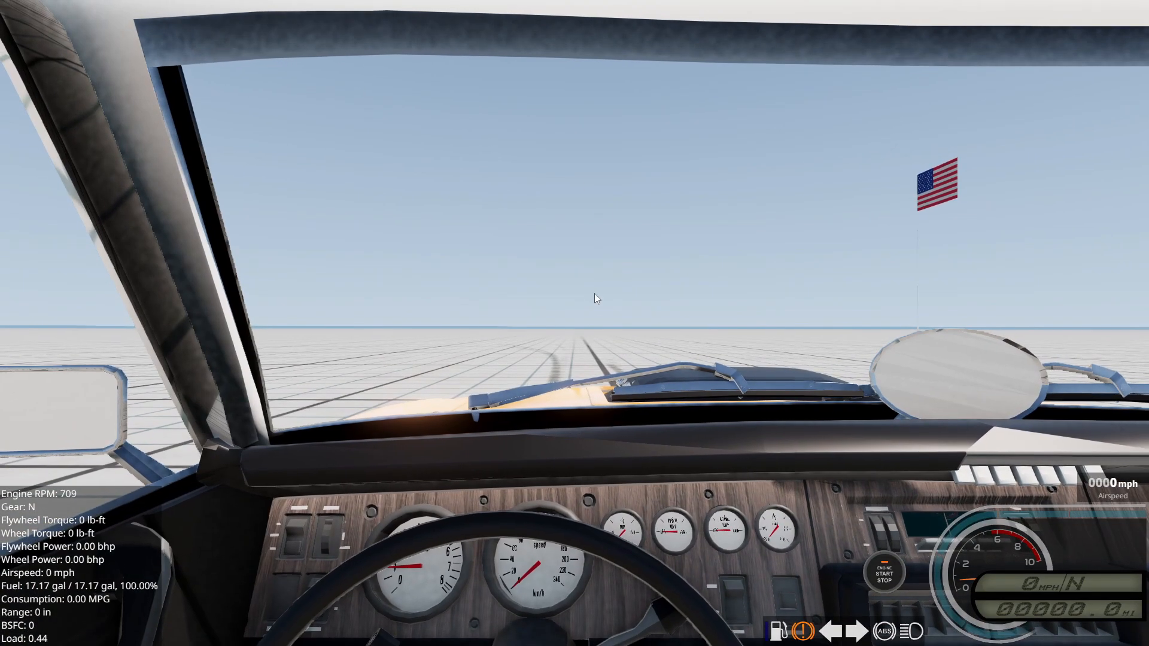
{"action": "right_click_drag", "start_coordinate": [594, 293], "coordinate": [665, 361]}
{"action": "key", "text": "q"}
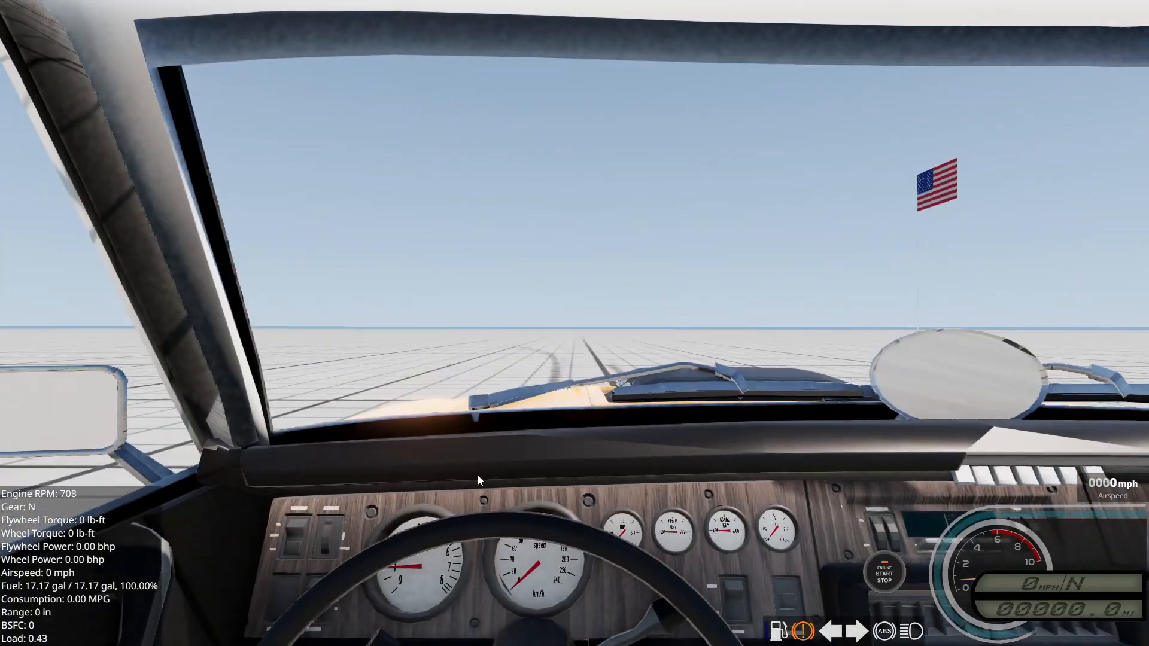
Step: In Notepad++, set the driver camera's x to 0.45 and y to 0.2 in abmfdlights.jbeam and save the file
{"action": "key", "text": "alt+Tab"}
{"action": "left_click", "coordinate": [126, 367]}
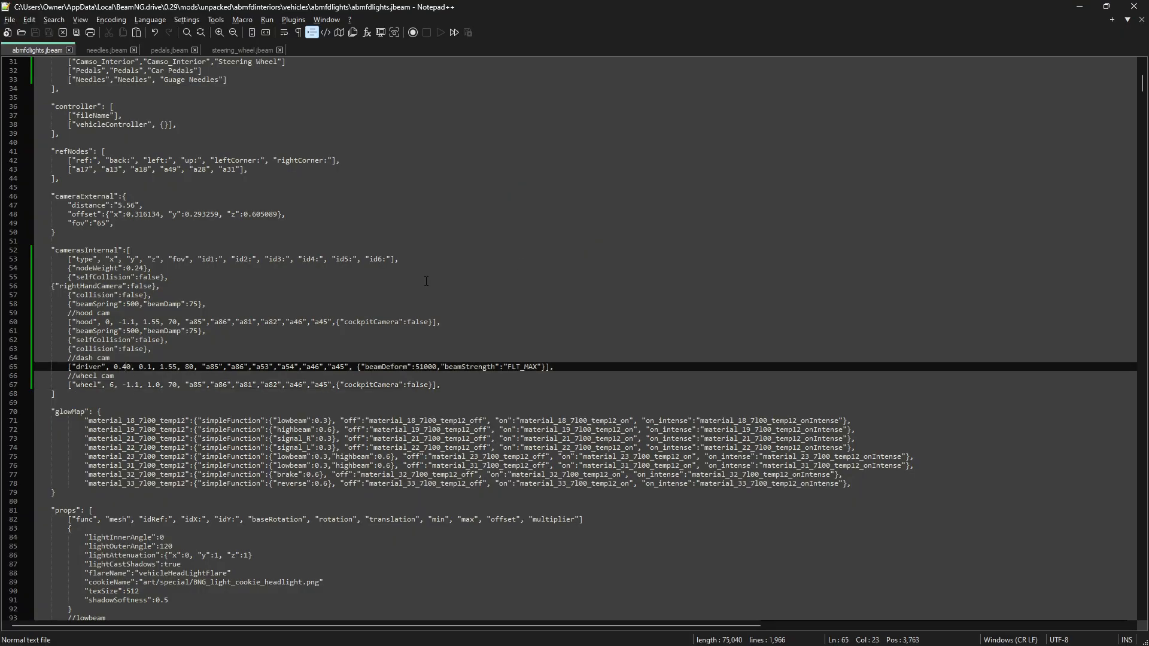
{"action": "key", "text": "Delete"}
{"action": "type", "text": "51"}
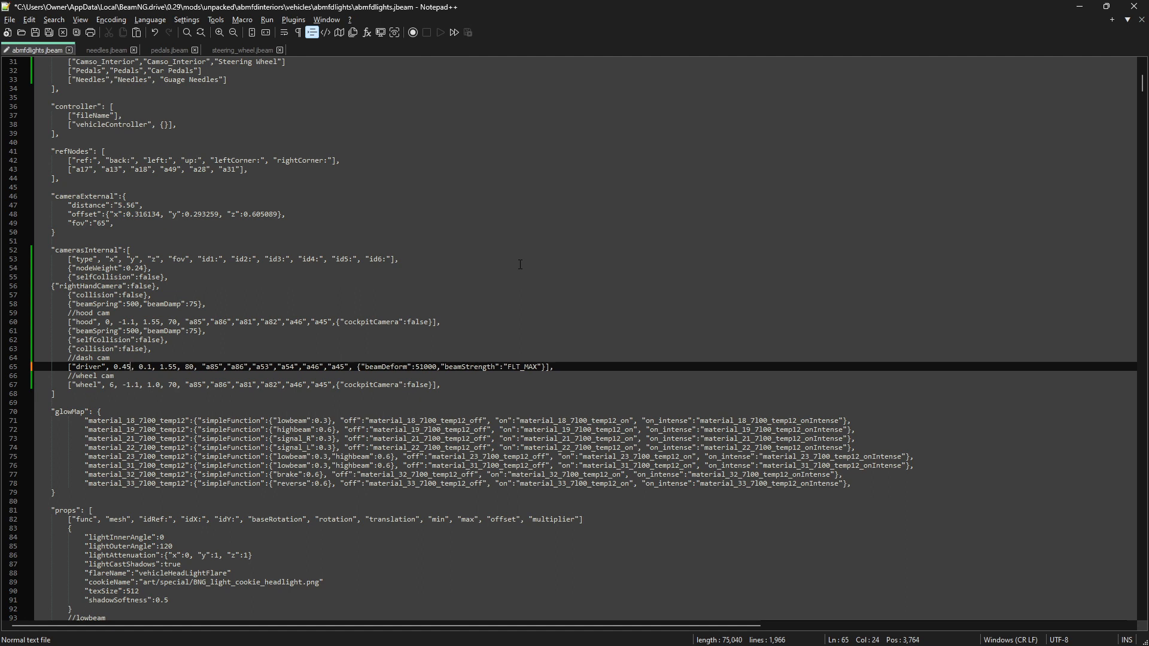
{"action": "type", "text": "0"}
{"action": "key", "text": "BackSpace"}
{"action": "type", "text": "2"}
{"action": "key", "text": "ctrl+s"}
Step: Reload the vehicle in BeamNG.drive and look around from the driver camera and the wheel camera
{"action": "key", "text": "alt+Tab"}
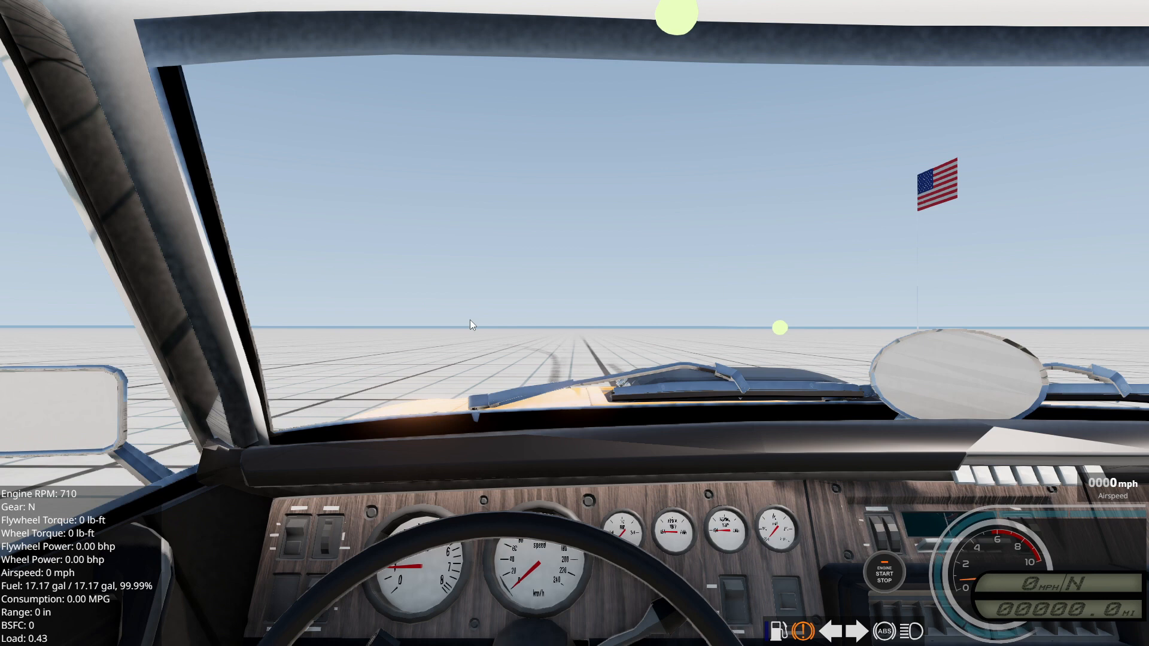
{"action": "key", "text": "ctrl+r"}
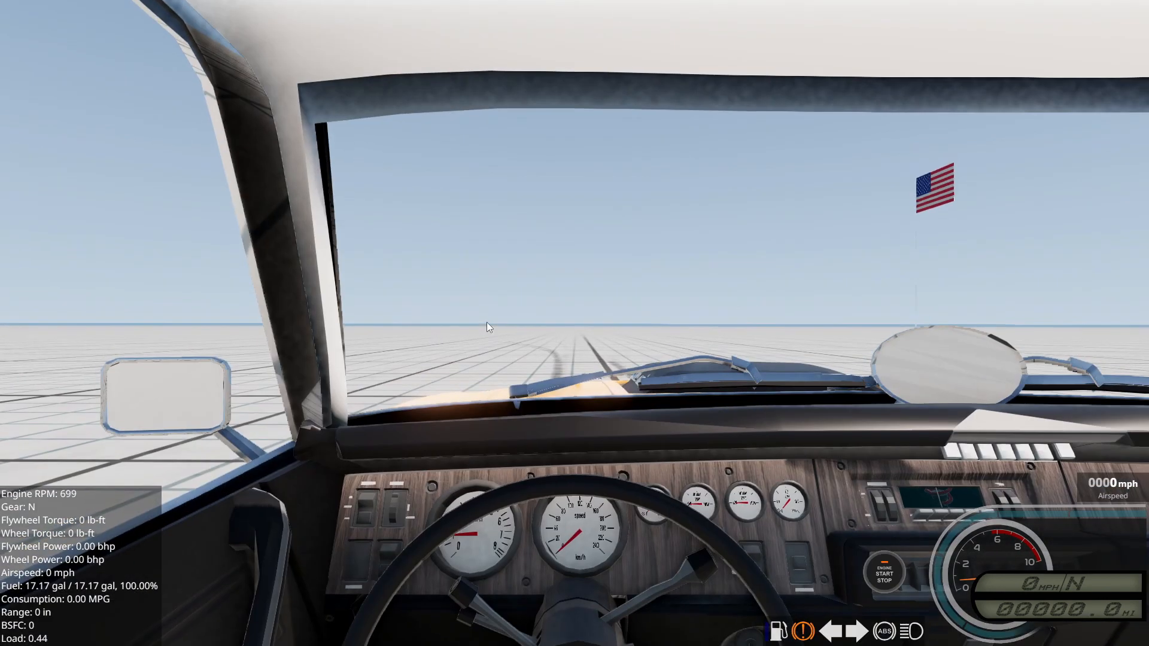
{"action": "right_click_drag", "start_coordinate": [495, 326], "coordinate": [730, 419]}
{"action": "right_click_drag", "start_coordinate": [240, 323], "coordinate": [925, 329]}
{"action": "key", "text": "q"}
{"action": "key", "text": "c"}
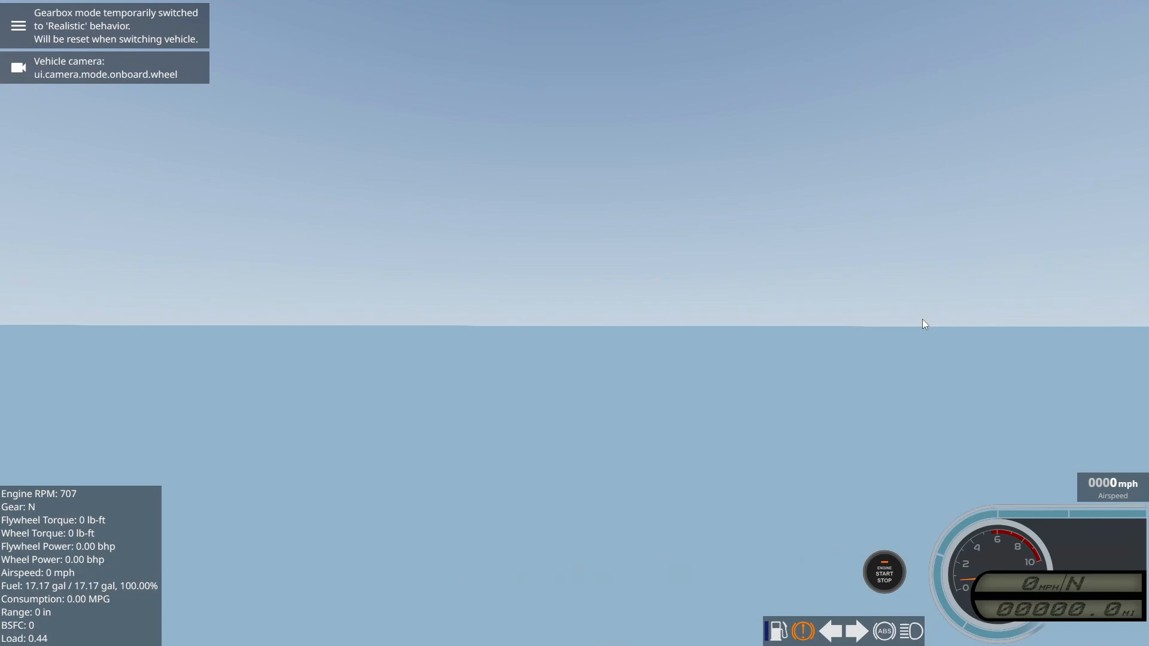
{"action": "right_click_drag", "start_coordinate": [842, 296], "coordinate": [734, 278]}
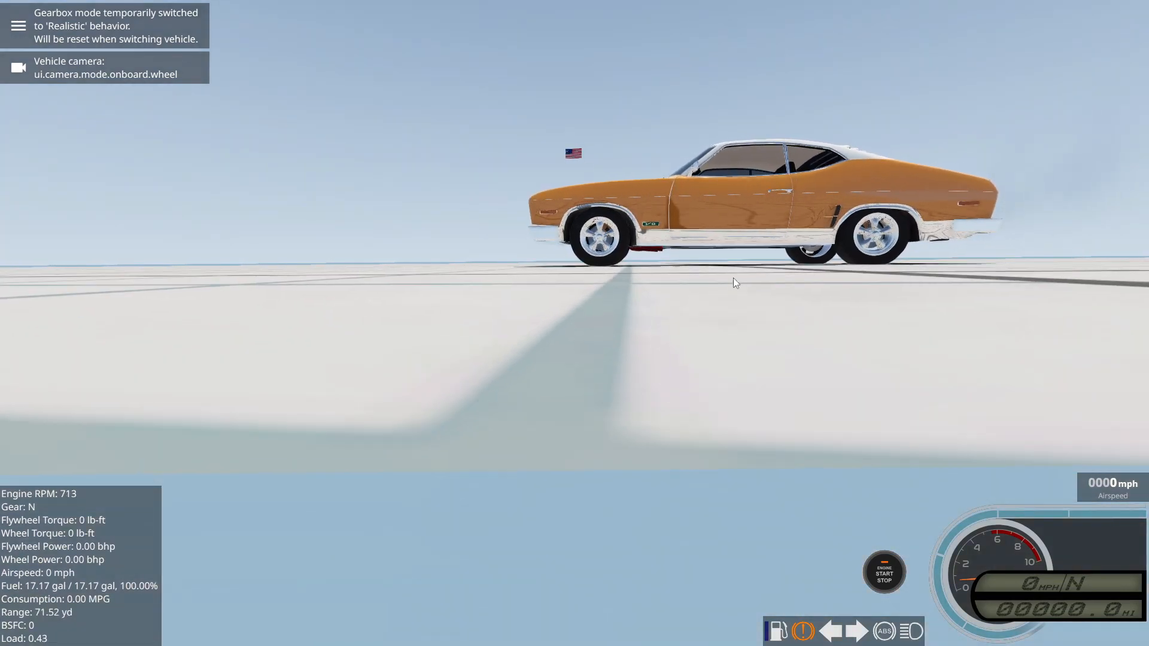
{"action": "key", "text": "r"}
Step: In Notepad++, delete the wheel cam comment and the wheel camera line below the driver camera in abmfdlights.jbeam
{"action": "key", "text": "alt+Tab"}
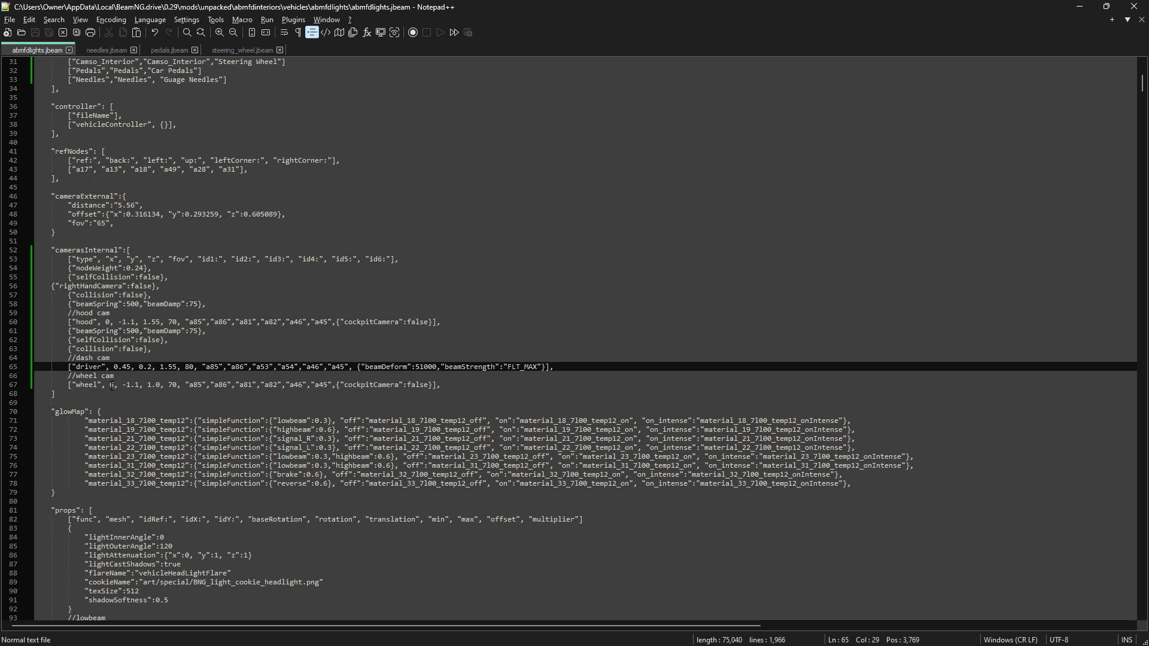
{"action": "double_click", "coordinate": [111, 386]}
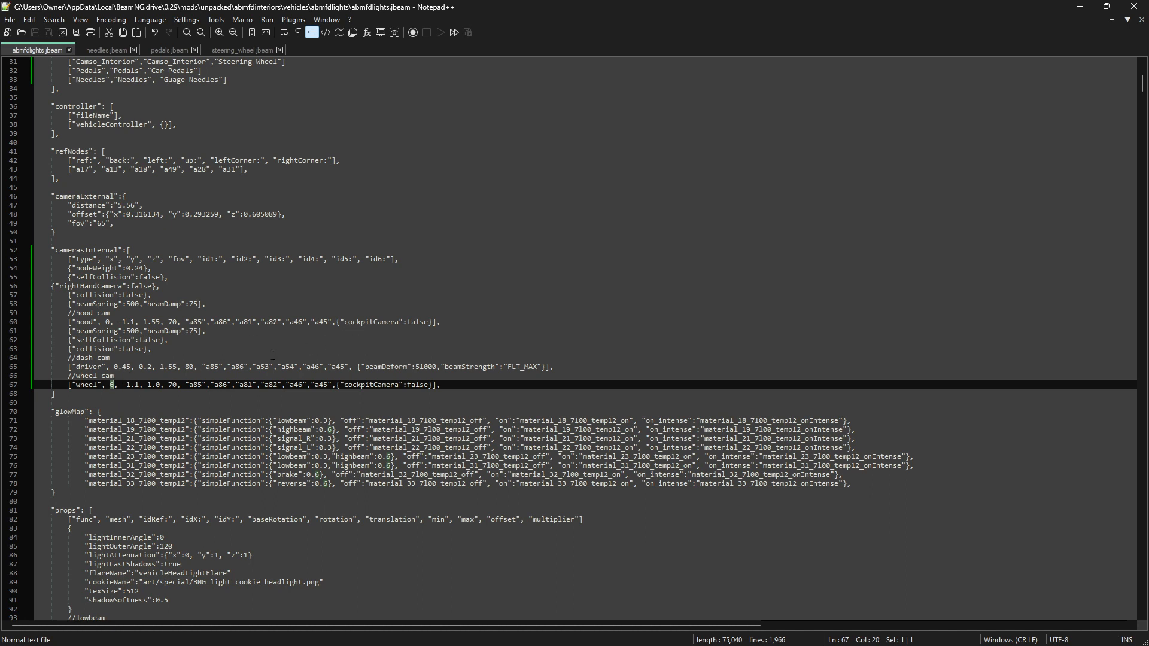
{"action": "left_click", "coordinate": [89, 386]}
{"action": "left_click_drag", "start_coordinate": [68, 375], "coordinate": [171, 378]}
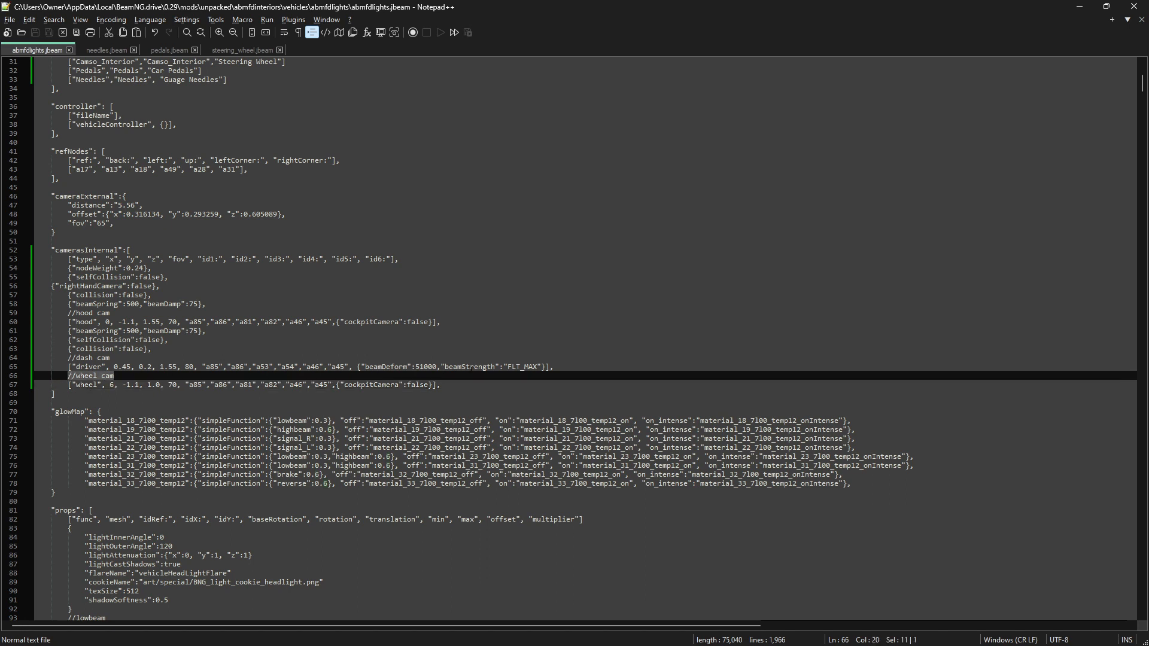
{"action": "left_click", "coordinate": [499, 383], "text": "shift"}
{"action": "key", "text": "BackSpace"}
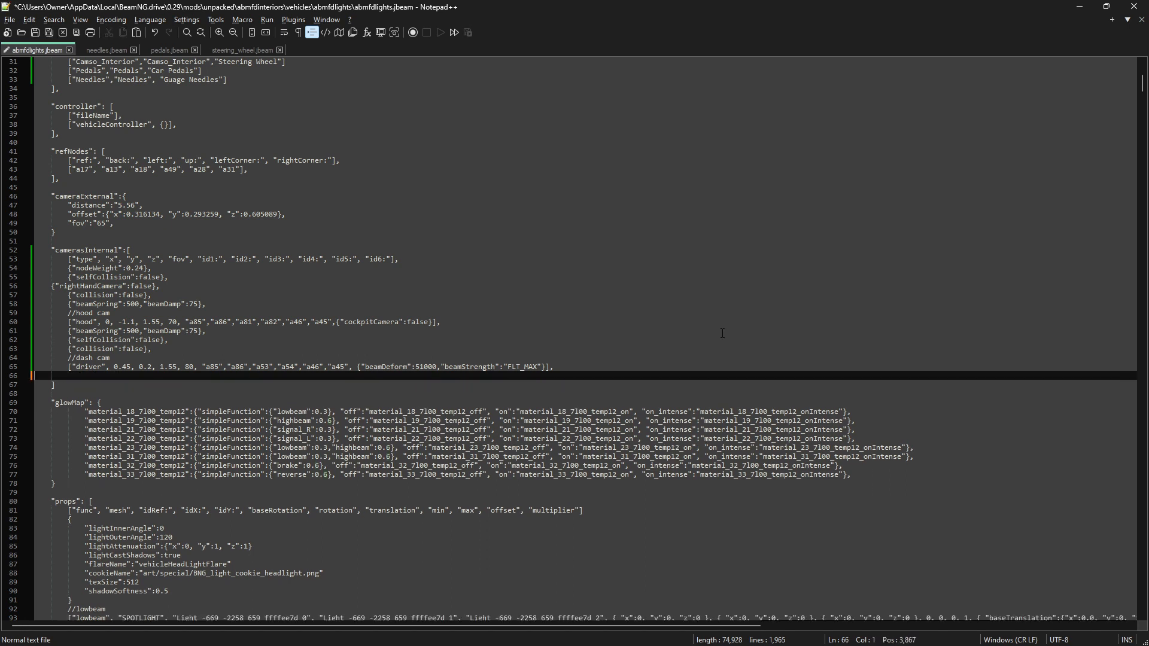
{"action": "key", "text": "BackSpace"}
{"action": "key", "text": "BackSpace"}
{"action": "key", "text": "BackSpace"}
Step: Switch to BeamNG.drive and cycle the vehicle cameras around to the enhanced driver view
{"action": "key", "text": "alt+Tab"}
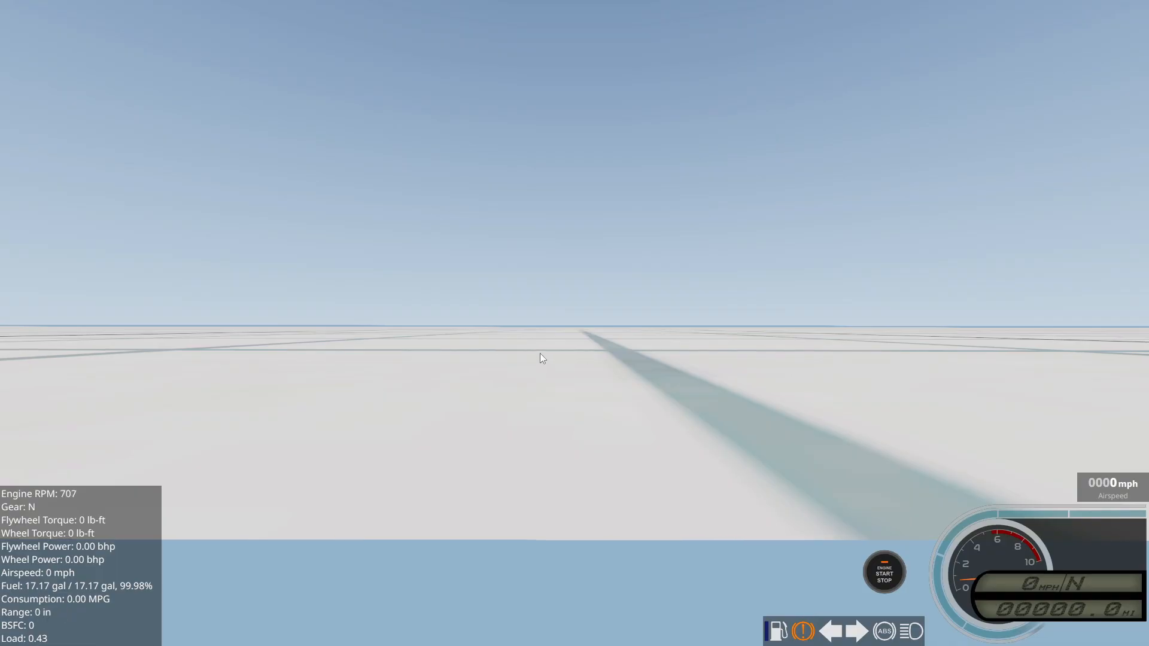
{"action": "key", "text": "c"}
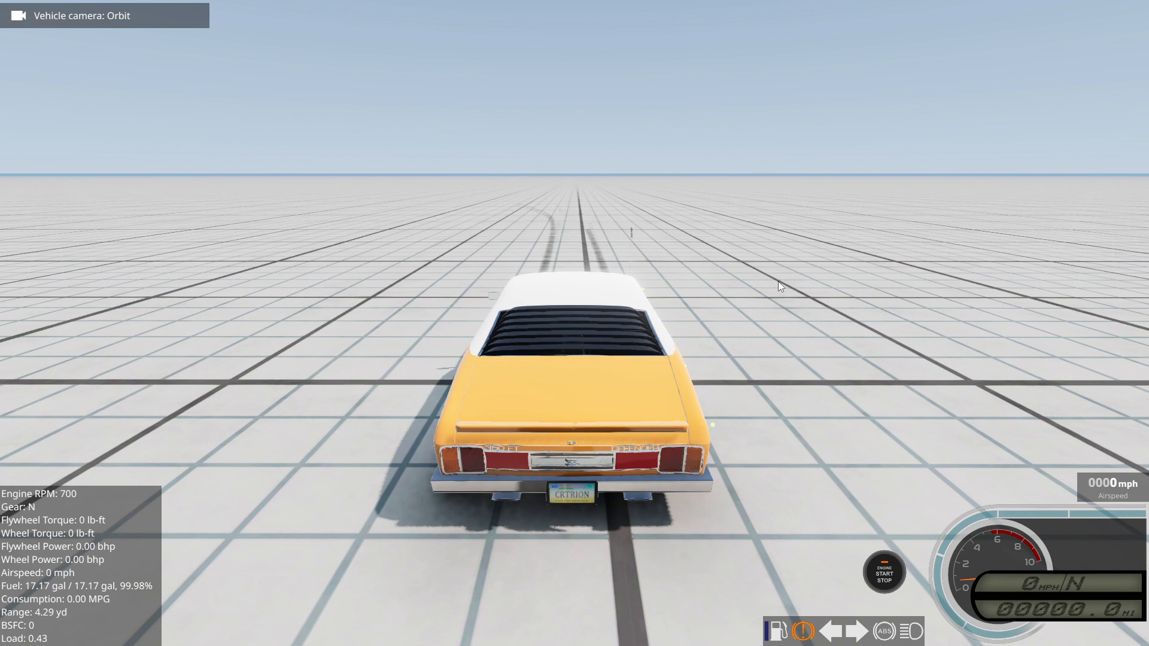
{"action": "key", "text": "c"}
{"action": "key", "text": "c"}
{"action": "key", "text": "c"}
{"action": "key", "text": "c"}
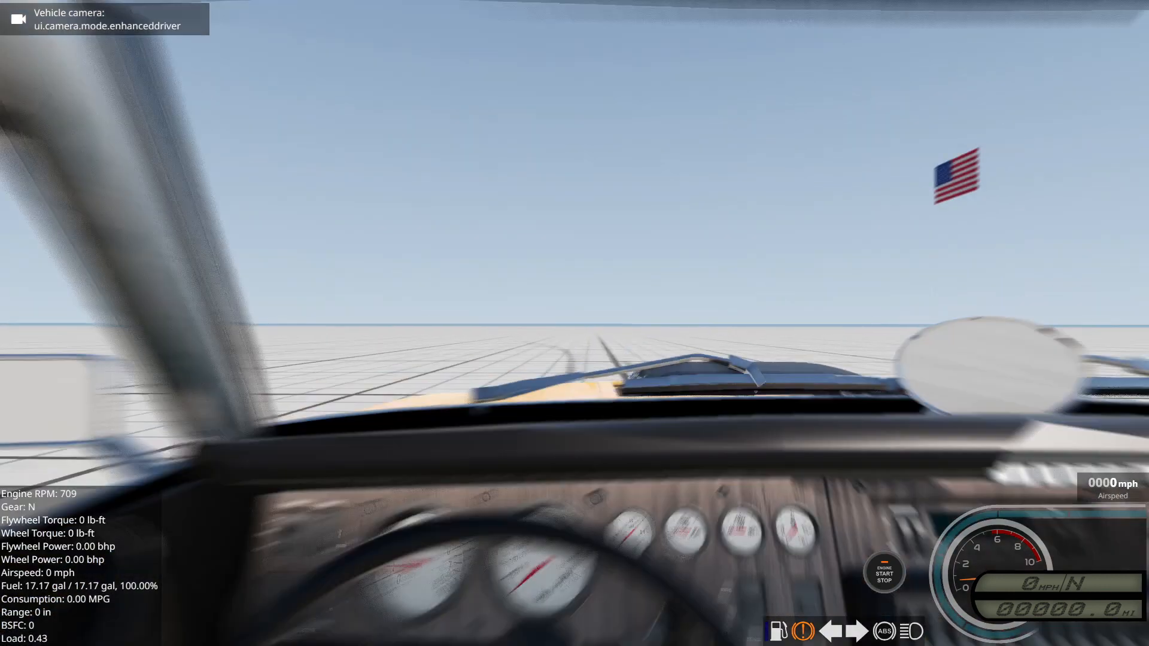
Step: Look down at the dashboard and pedals while revving the engine and steering both ways to check the moving parts
{"action": "right_click_drag", "start_coordinate": [767, 274], "coordinate": [987, 573]}
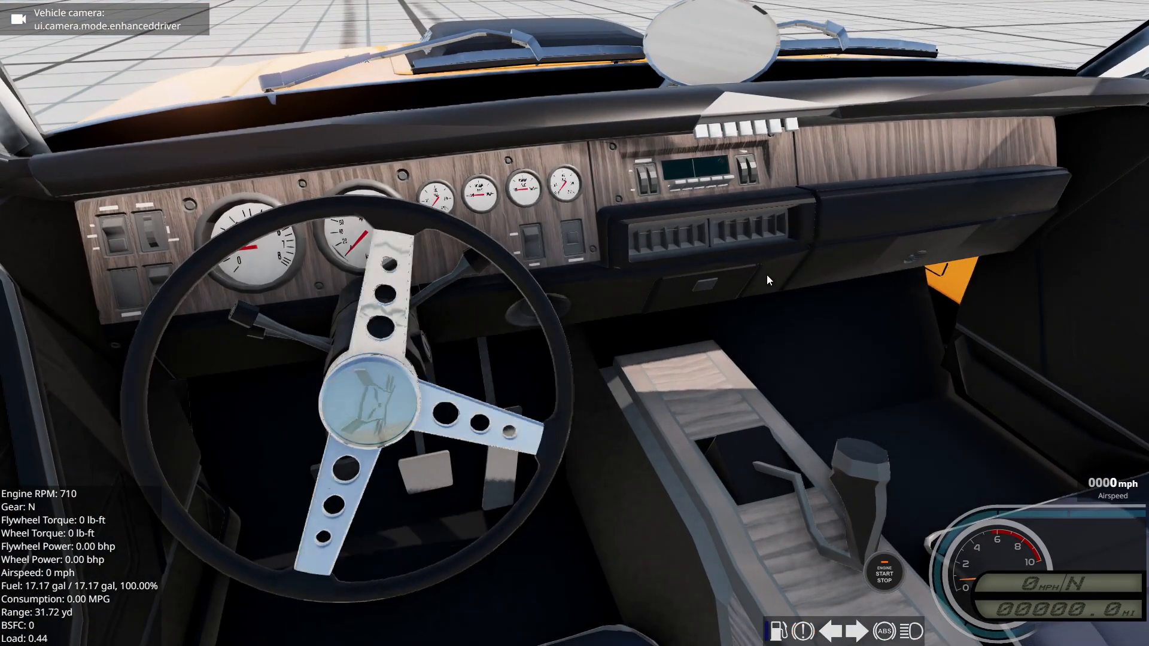
{"action": "key", "text": "Up"}
{"action": "key", "text": "Left"}
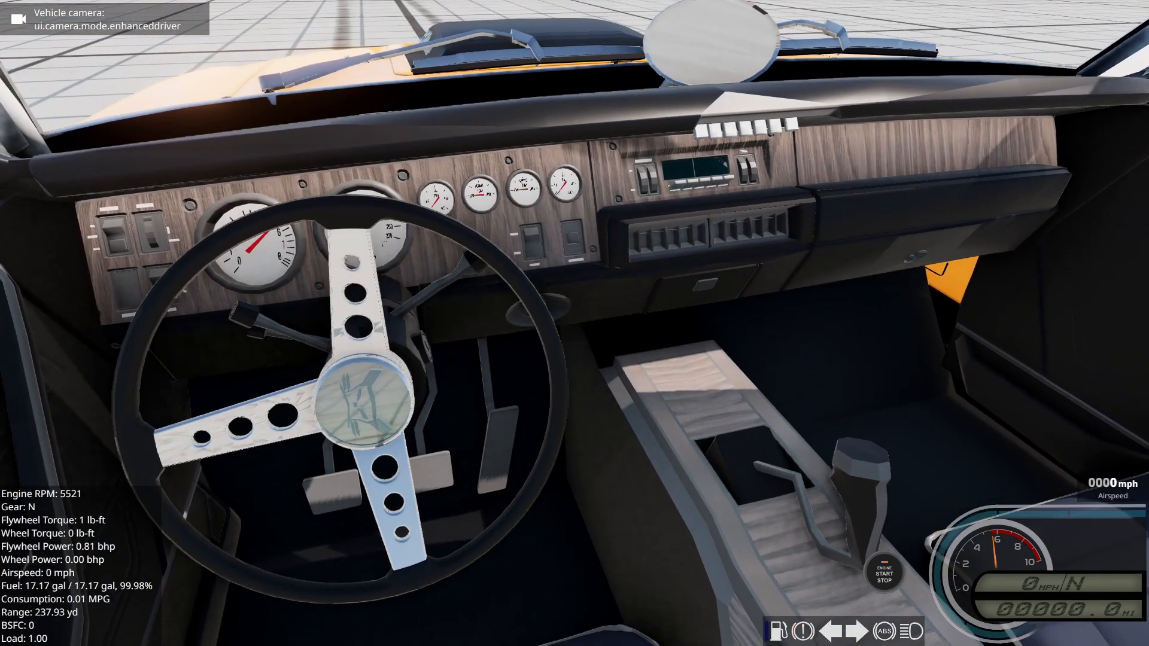
{"action": "key", "text": "Right"}
{"action": "key", "text": "Up"}
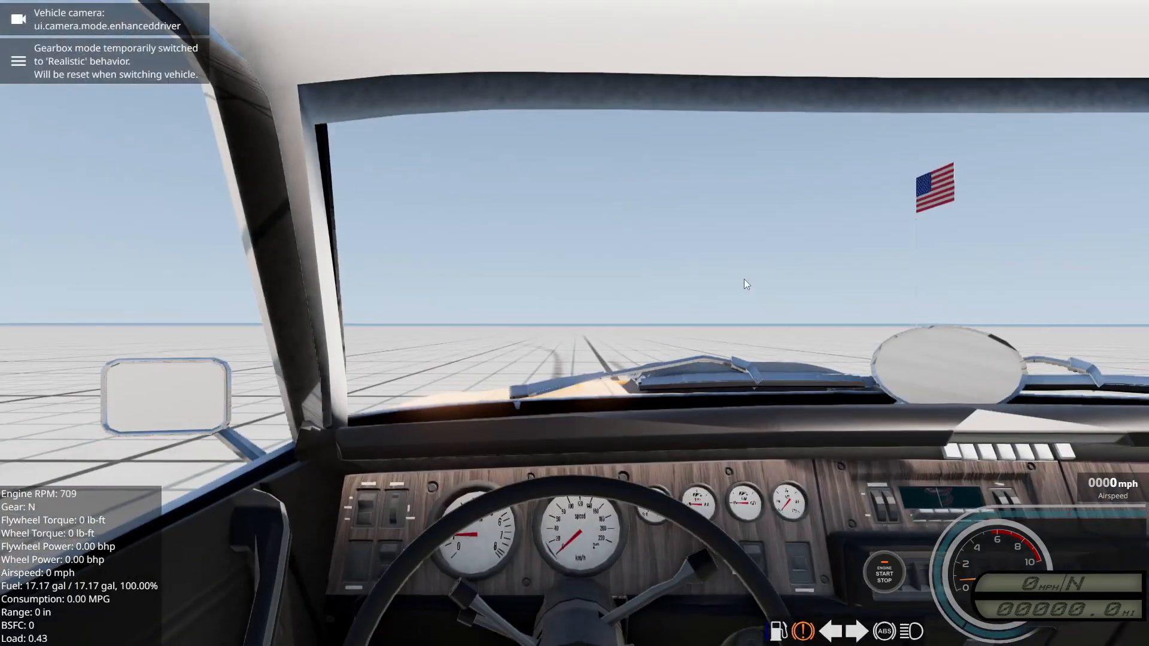
Step: Look around the cabin from the driver view, from the dashboard to the rear window
{"action": "right_click_drag", "start_coordinate": [744, 279], "coordinate": [808, 443]}
{"action": "right_click_drag", "start_coordinate": [664, 252], "coordinate": [727, 288]}
{"action": "right_click_drag", "start_coordinate": [618, 267], "coordinate": [446, 37]}
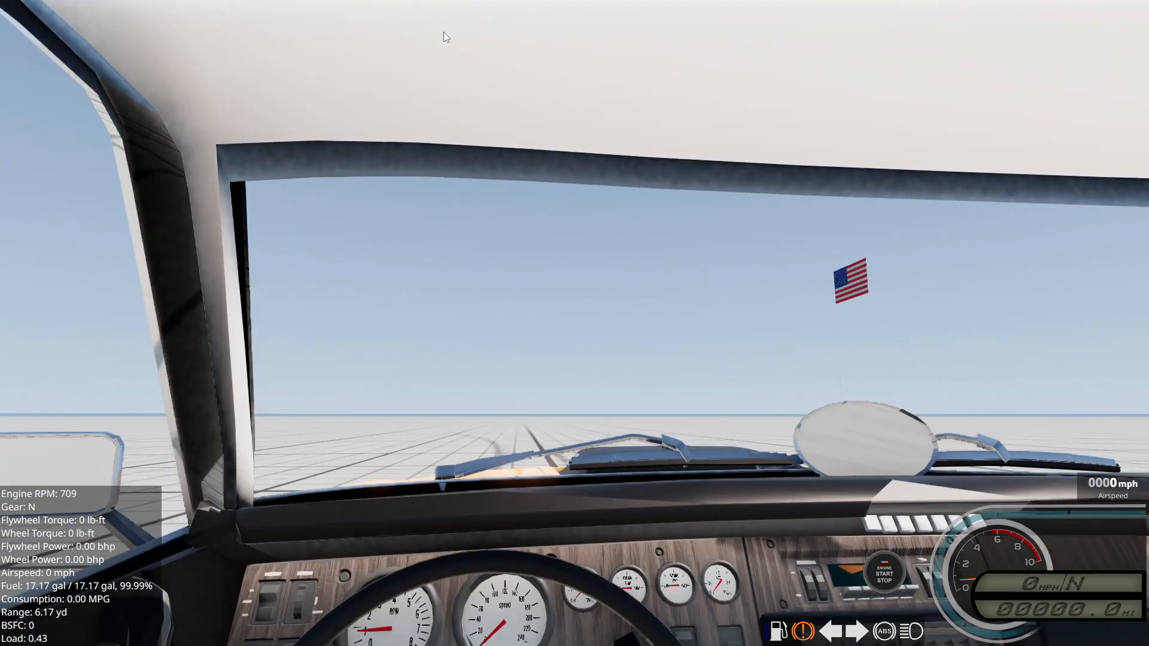
{"action": "right_click_drag", "start_coordinate": [436, 354], "coordinate": [1017, 419]}
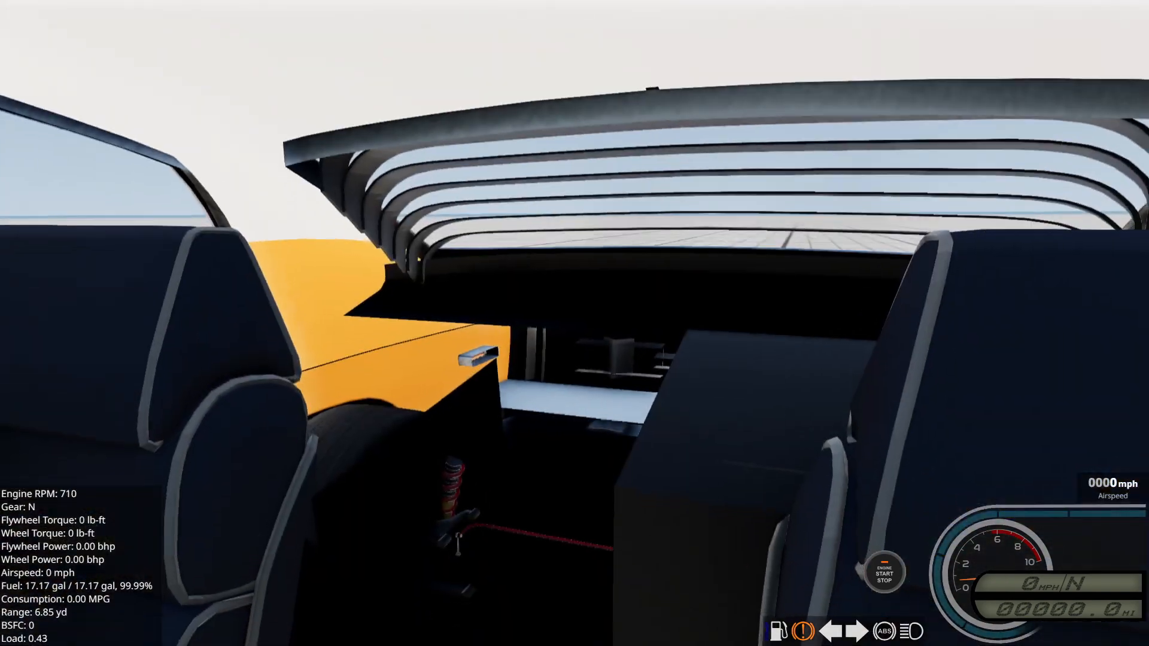